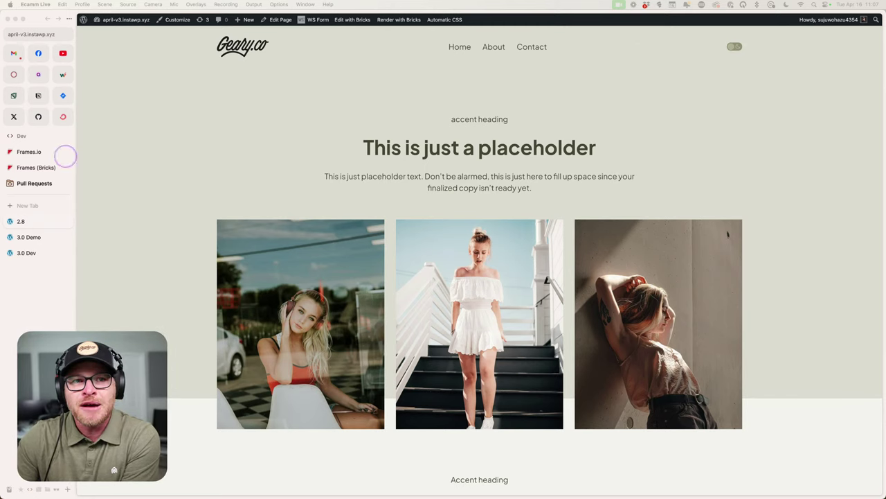
# Open Automatic.css Borders & Dividers with Borders and Additional Radius Options expanded.
pyautogui.click(214, 134)
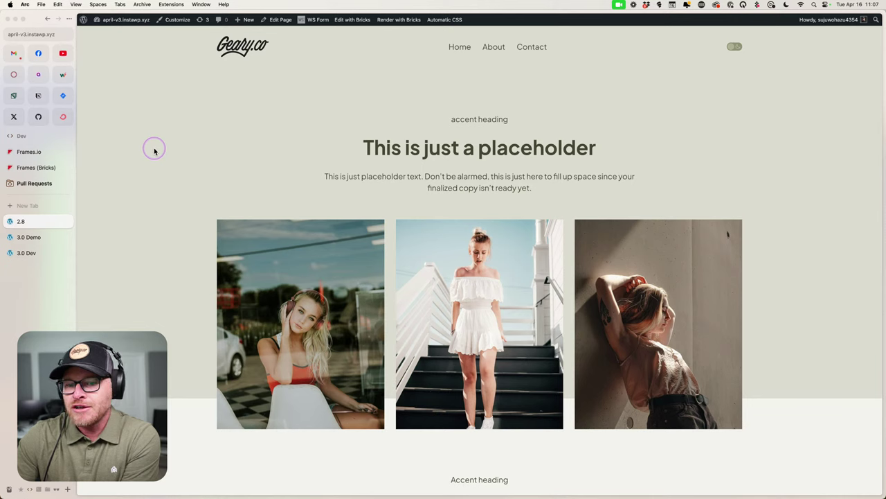
pyautogui.click(447, 21)
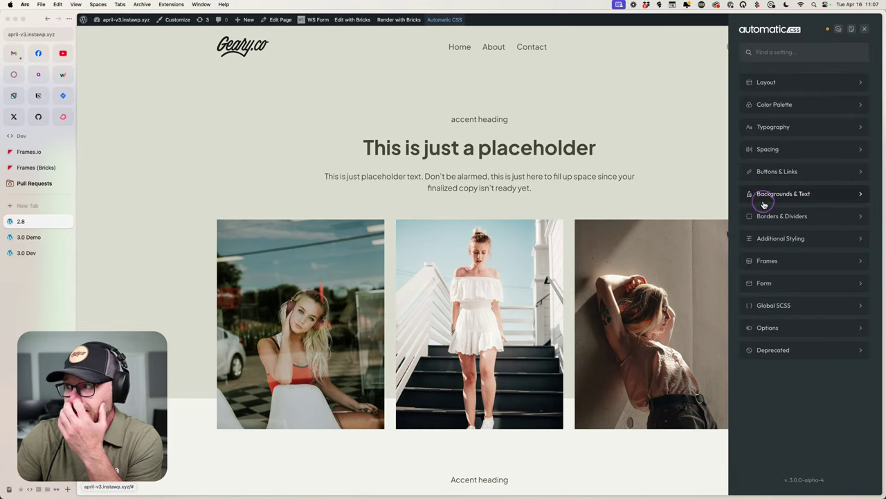
pyautogui.click(794, 217)
pyautogui.click(783, 81)
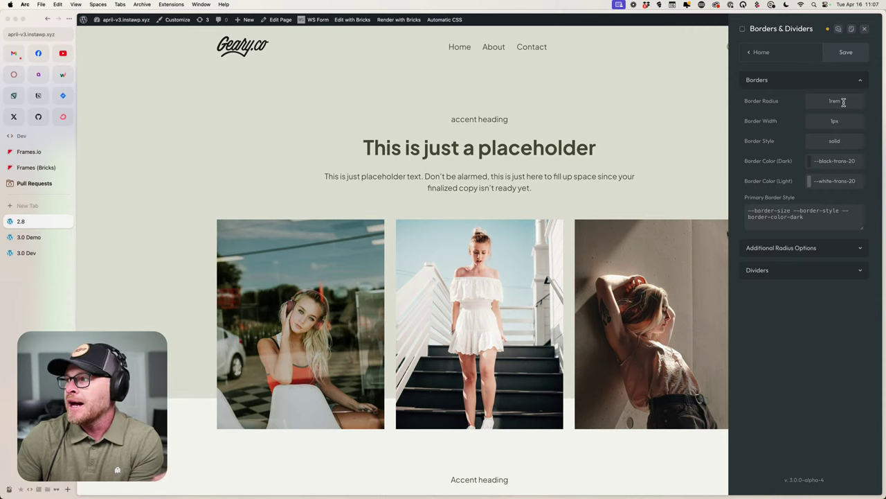
pyautogui.click(812, 246)
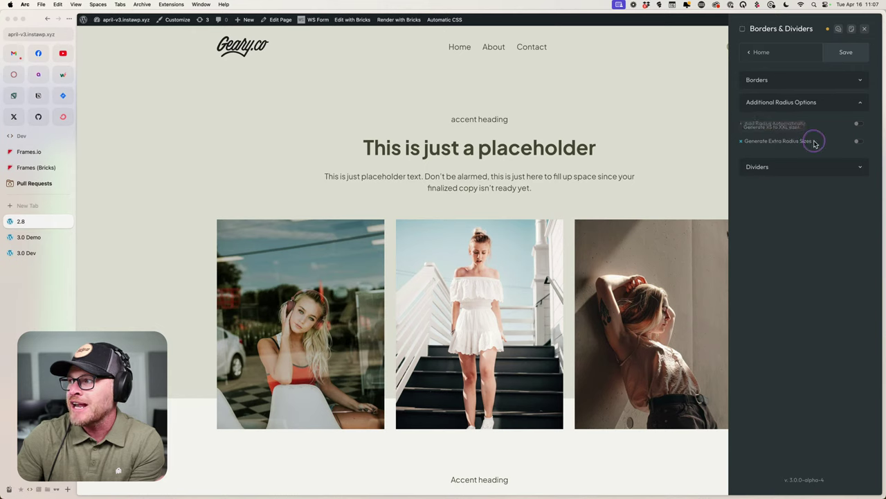
pyautogui.click(858, 142)
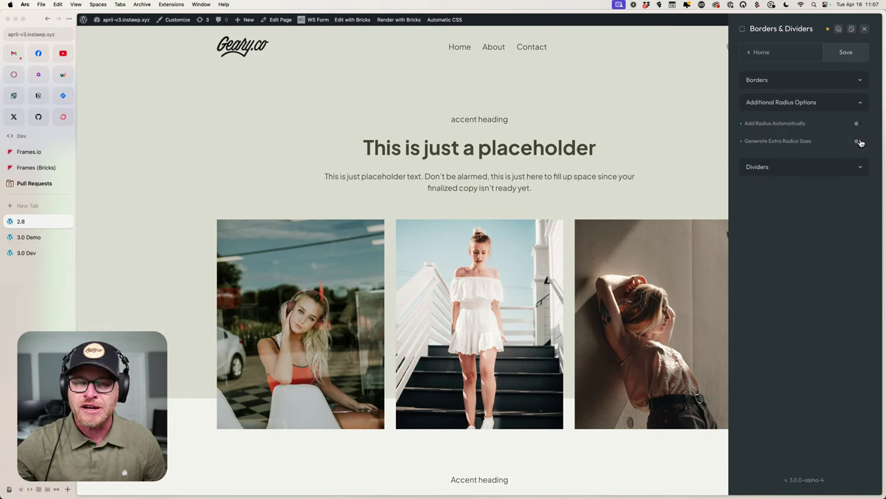
pyautogui.click(854, 142)
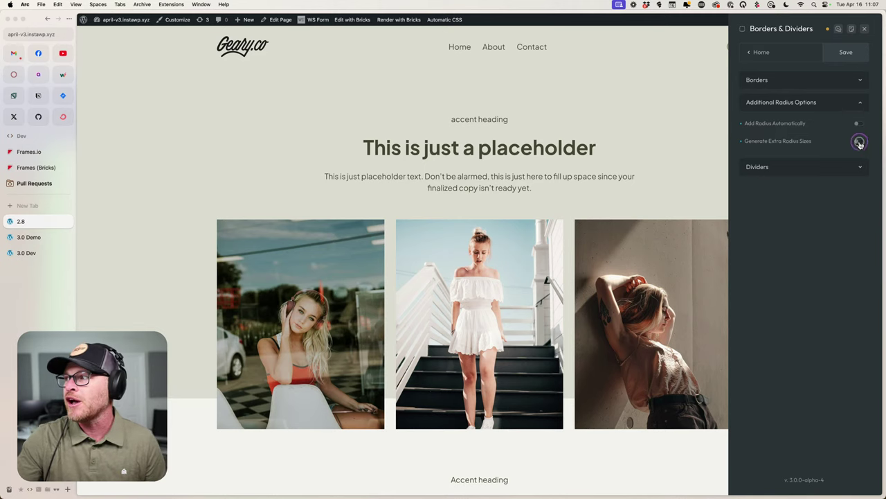
pyautogui.click(858, 143)
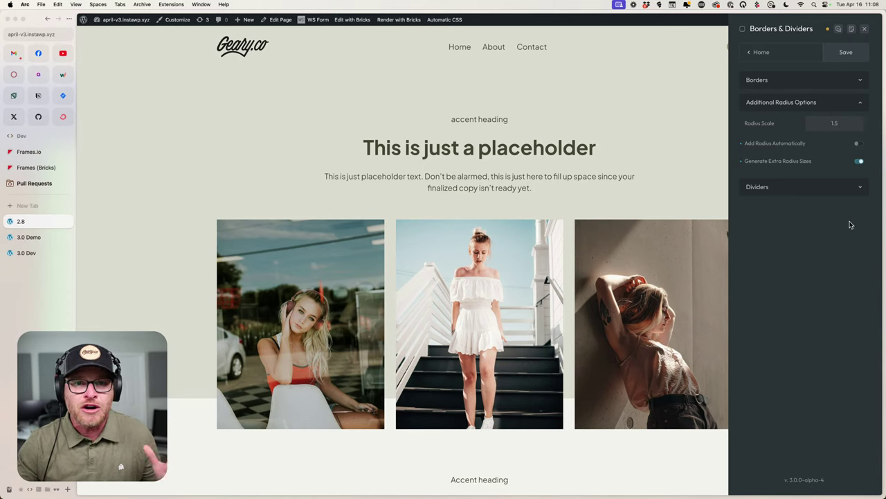
pyautogui.click(859, 160)
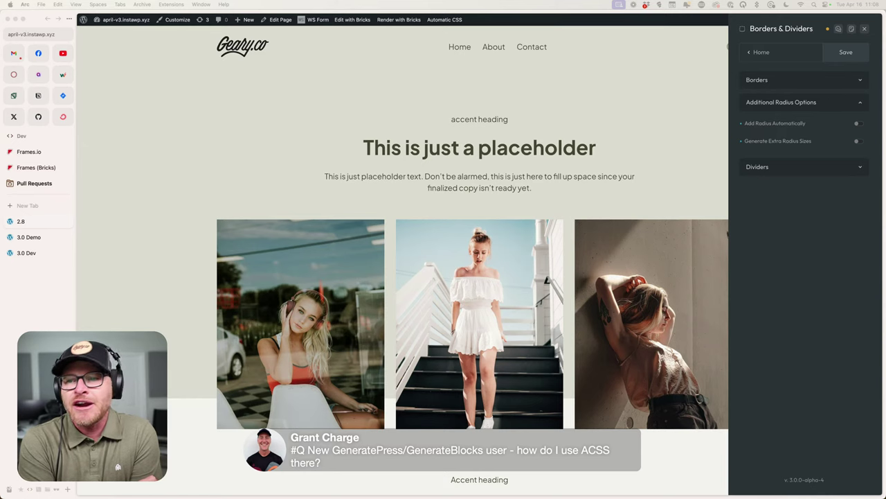
# Launch Local, start the generate site and open its WP Admin in the browser.
pyautogui.click(256, 163)
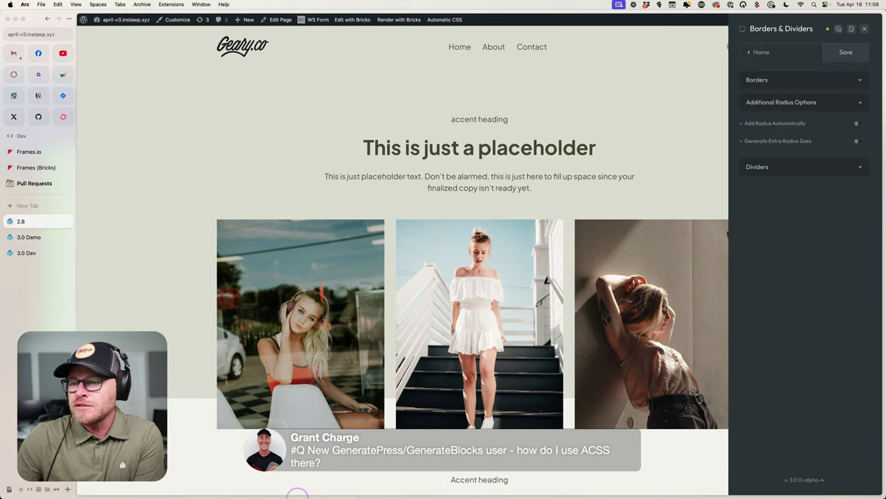
pyautogui.moveTo(304, 488)
pyautogui.click(231, 486)
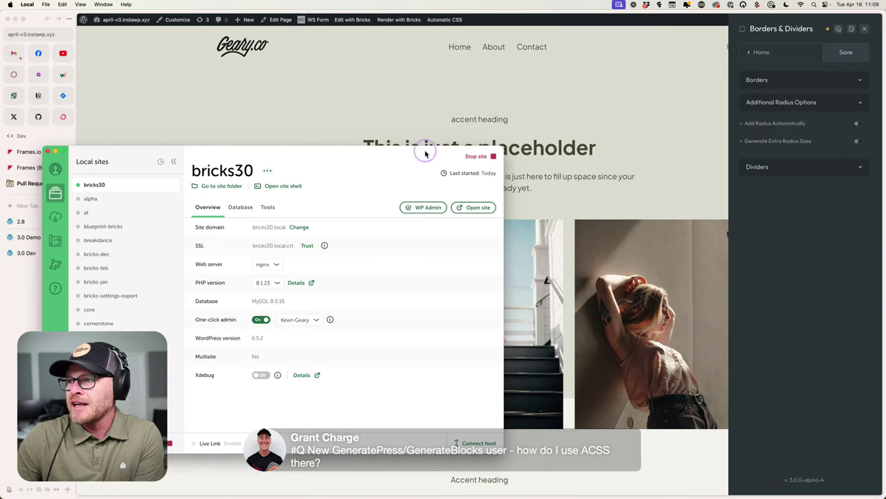
pyautogui.moveTo(423, 151); pyautogui.dragTo(612, 64)
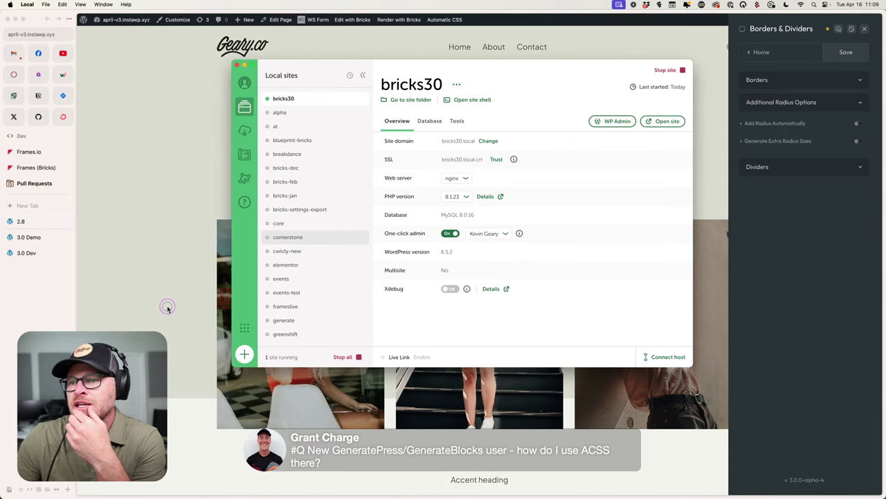
pyautogui.click(408, 275)
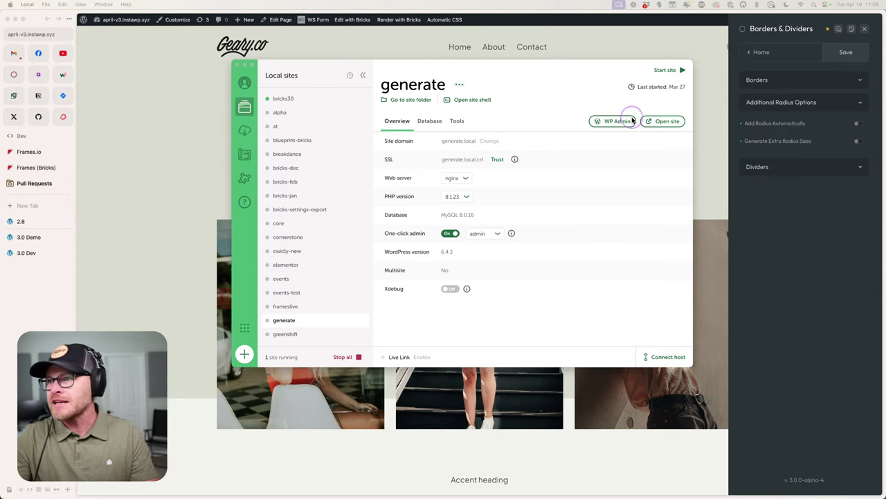
pyautogui.click(610, 122)
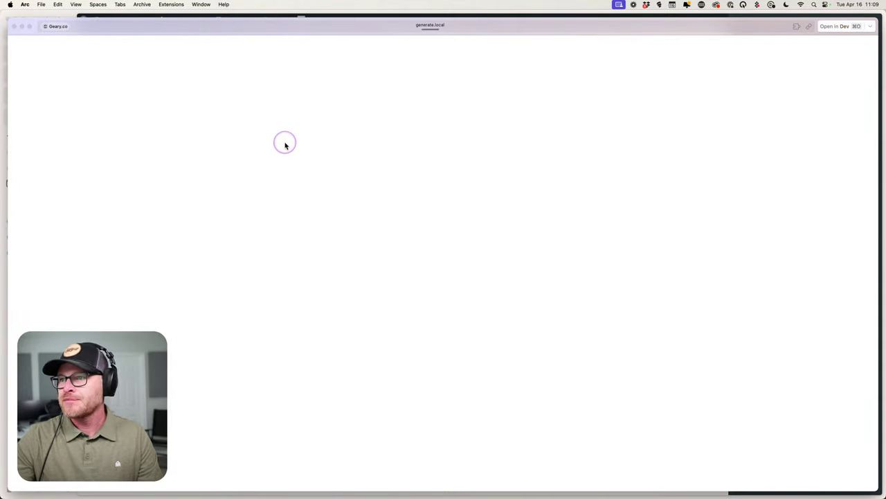
# Open the site in the full browser, visit Automatic.css settings, then edit the About page.
pyautogui.click(856, 26)
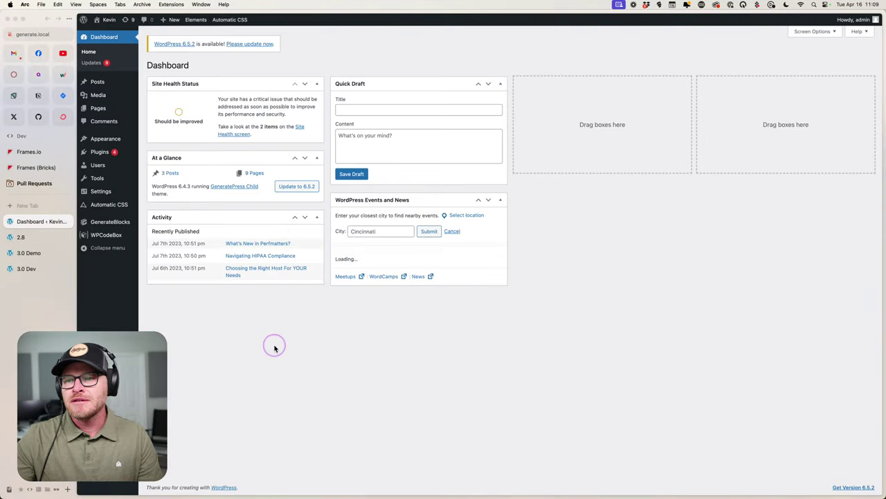
pyautogui.click(108, 204)
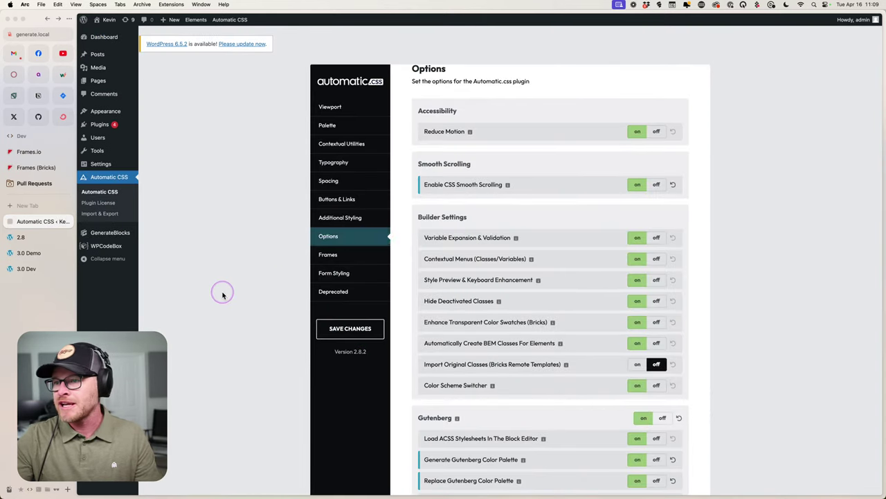
pyautogui.click(97, 80)
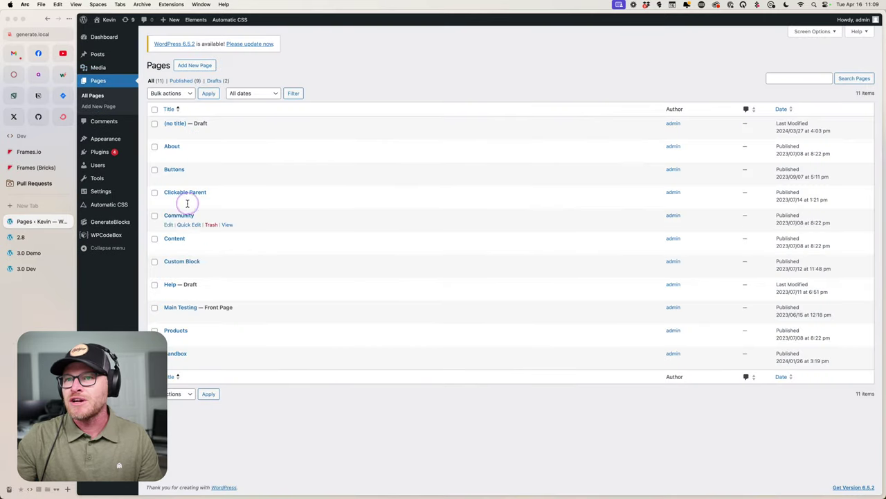
pyautogui.click(171, 147)
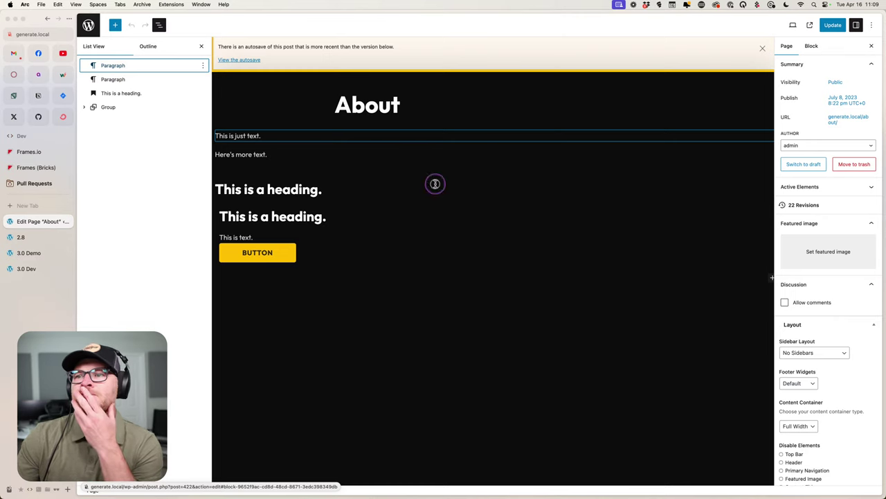
# Delete the About page's paragraph, empty top block and heading via List View.
pyautogui.click(199, 91)
pyautogui.click(202, 65)
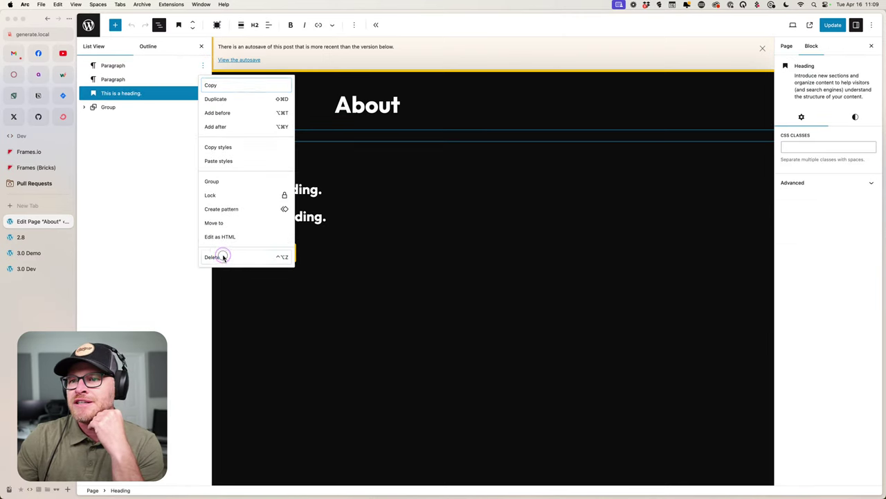
pyautogui.click(212, 257)
pyautogui.click(203, 79)
pyautogui.click(212, 257)
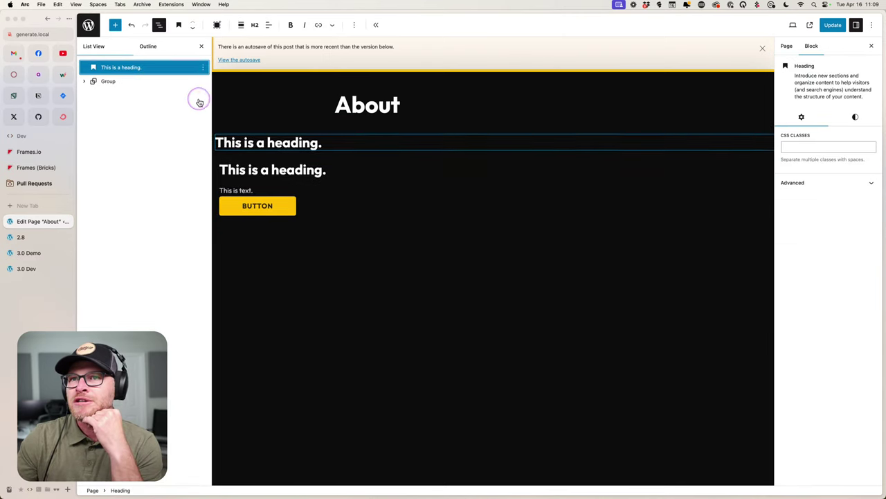
pyautogui.click(203, 65)
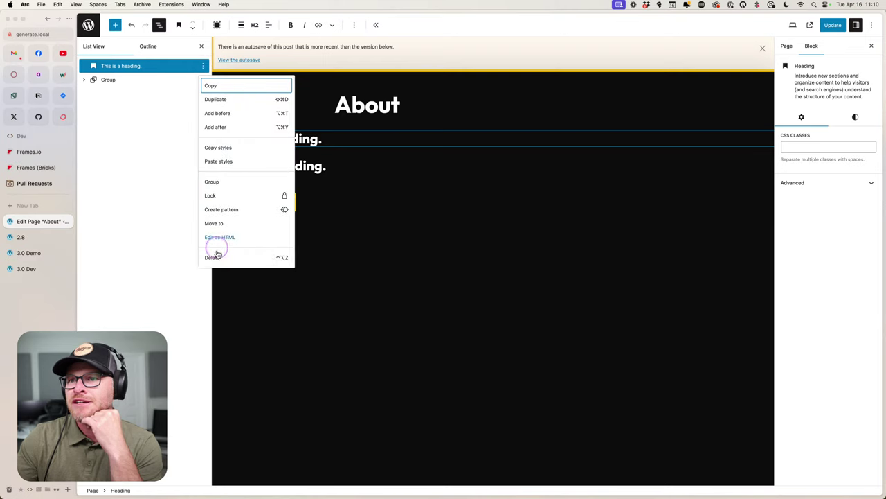
pyautogui.click(212, 256)
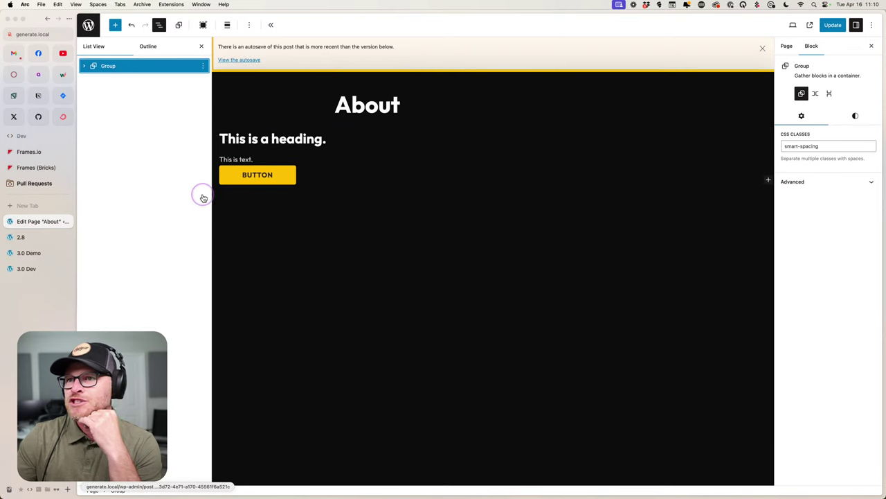
# Expand the Group block and delete it, leaving only the About title.
pyautogui.click(84, 66)
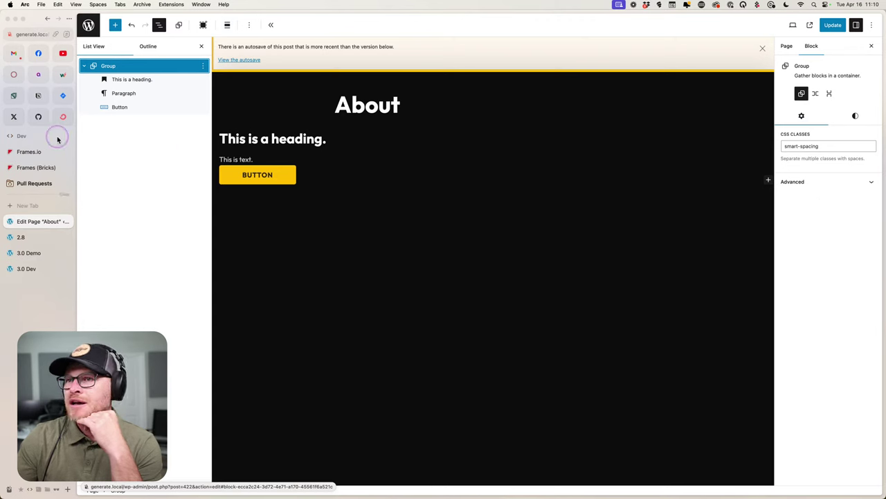
pyautogui.click(202, 65)
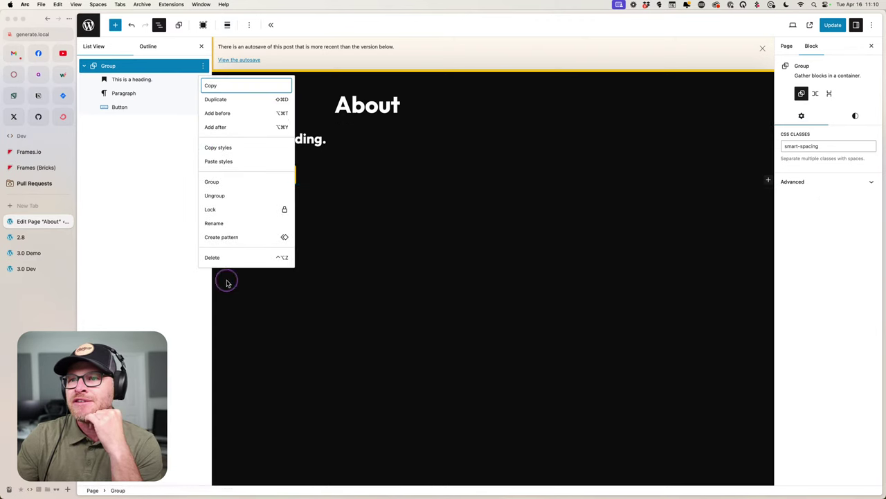
pyautogui.click(212, 257)
pyautogui.click(118, 28)
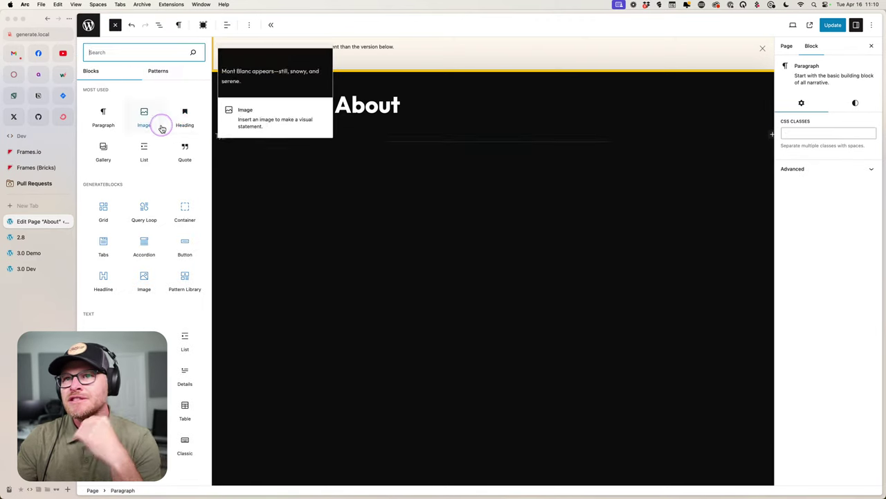
# Insert a GenerateBlocks Container, add an inner Container inside it, and select the outer one.
pyautogui.click(184, 212)
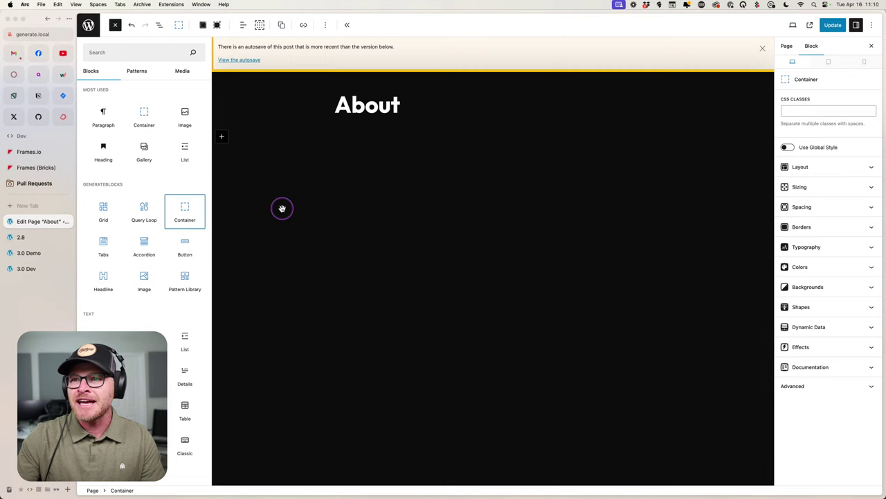
pyautogui.click(223, 137)
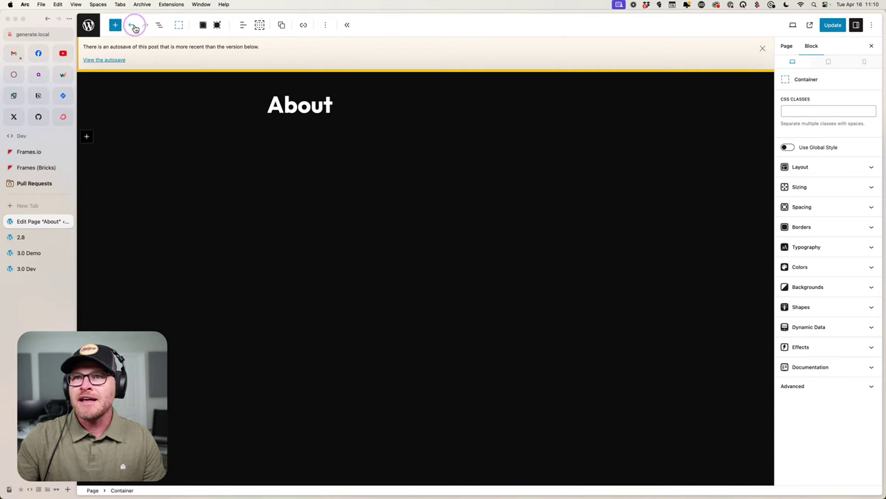
pyautogui.click(159, 25)
pyautogui.click(204, 66)
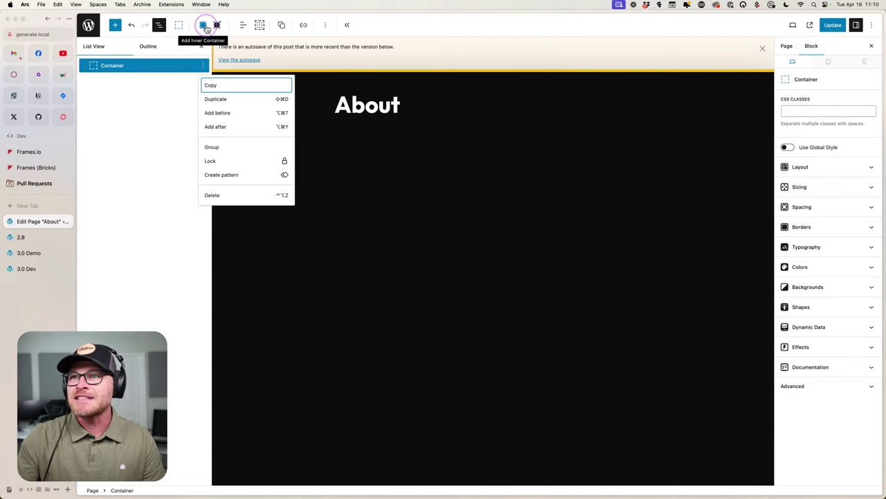
pyautogui.click(206, 26)
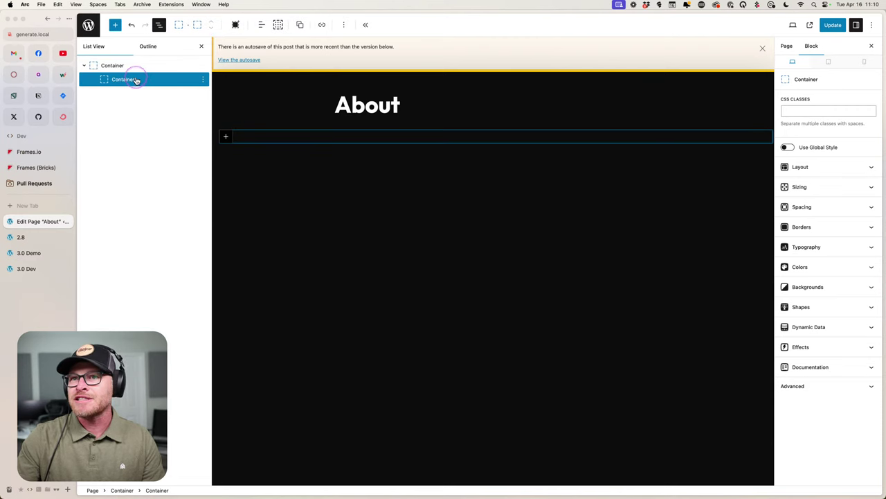
pyautogui.click(161, 65)
pyautogui.click(830, 388)
pyautogui.scroll(-4, 831, 387)
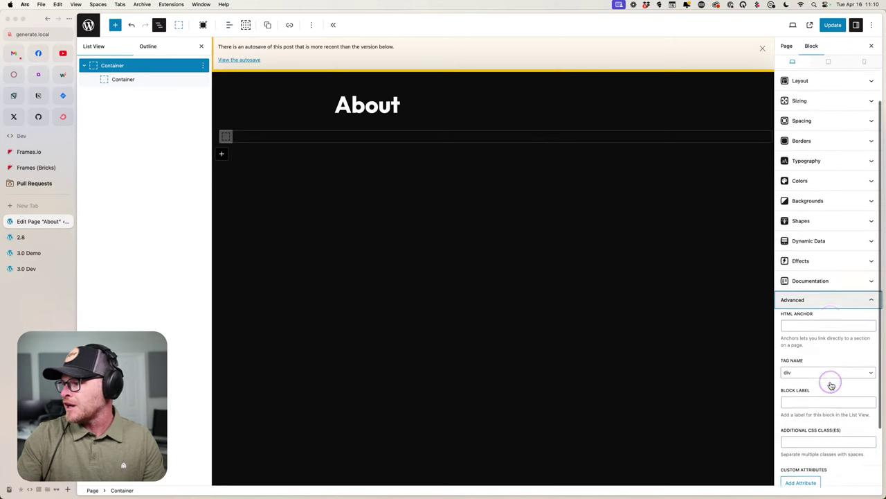
# Change the outer Container's Tag Name from div to section.
pyautogui.click(812, 346)
pyautogui.click(812, 363)
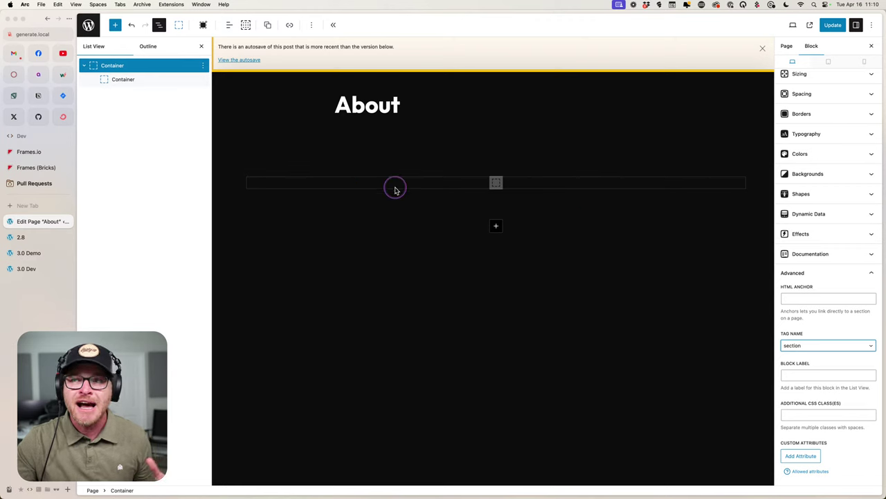
pyautogui.click(362, 152)
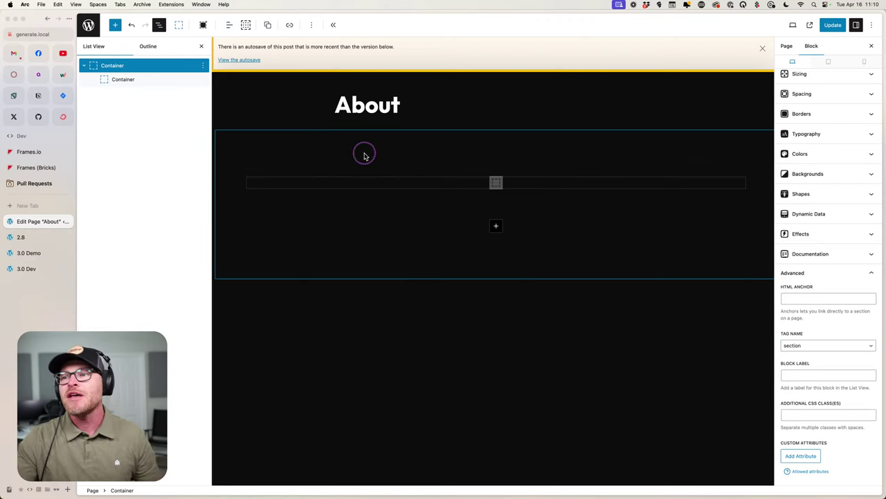
pyautogui.click(498, 196)
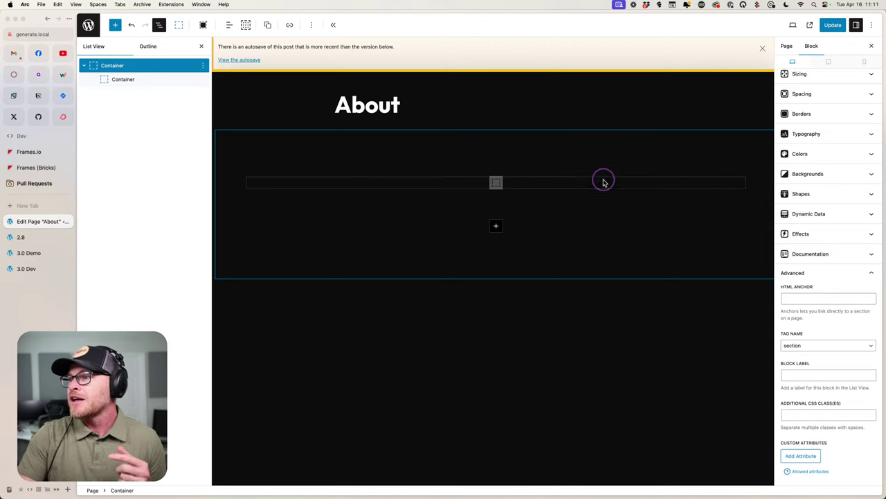
pyautogui.scroll(5, 819, 111)
pyautogui.click(817, 109)
pyautogui.click(877, 70)
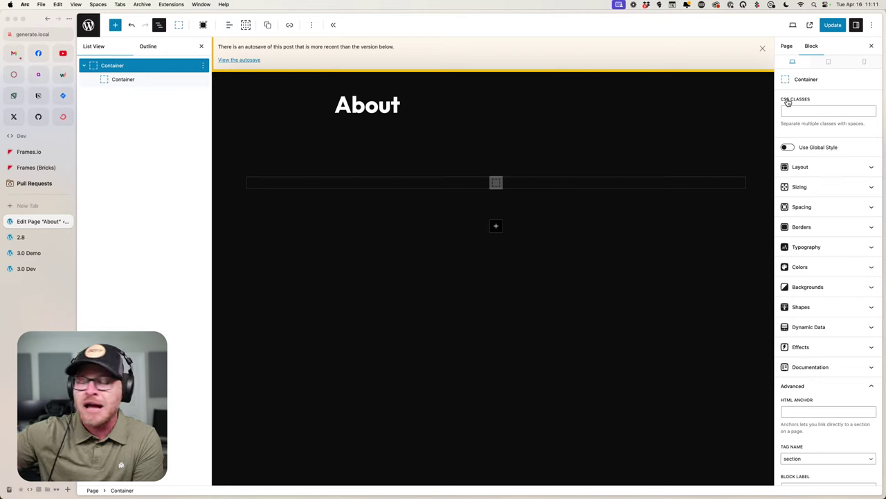
pyautogui.click(808, 111)
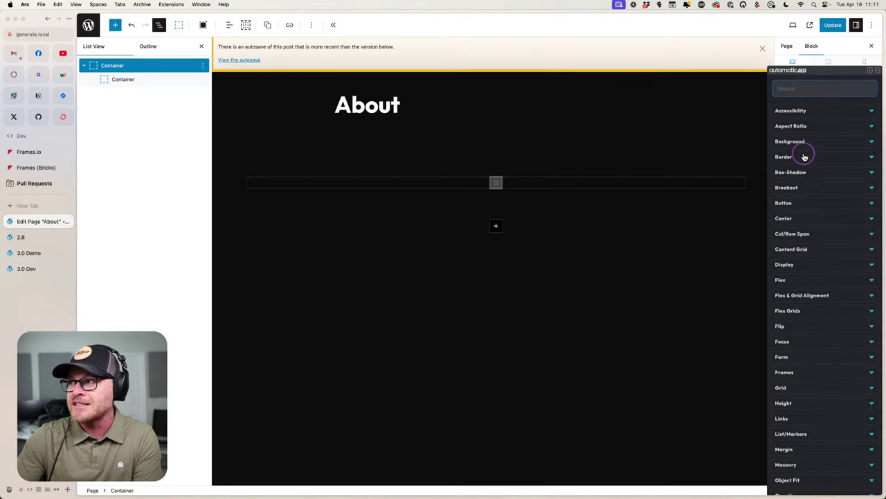
pyautogui.write('bg')
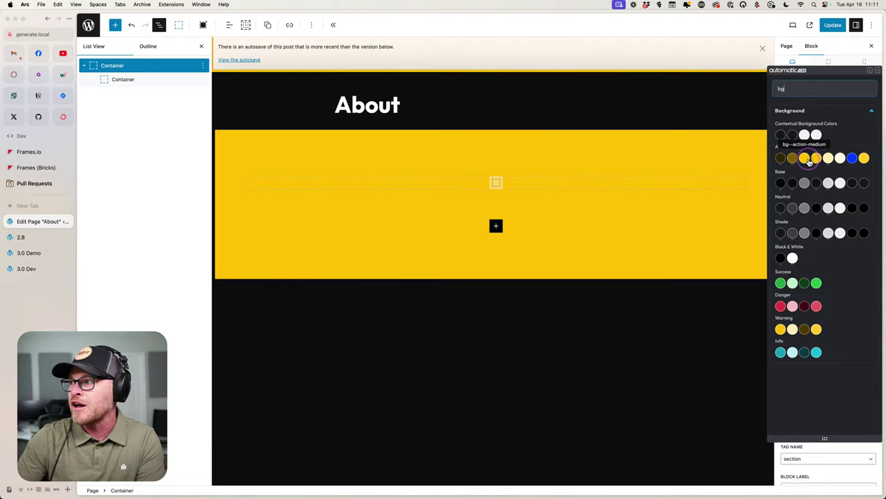
pyautogui.click(815, 158)
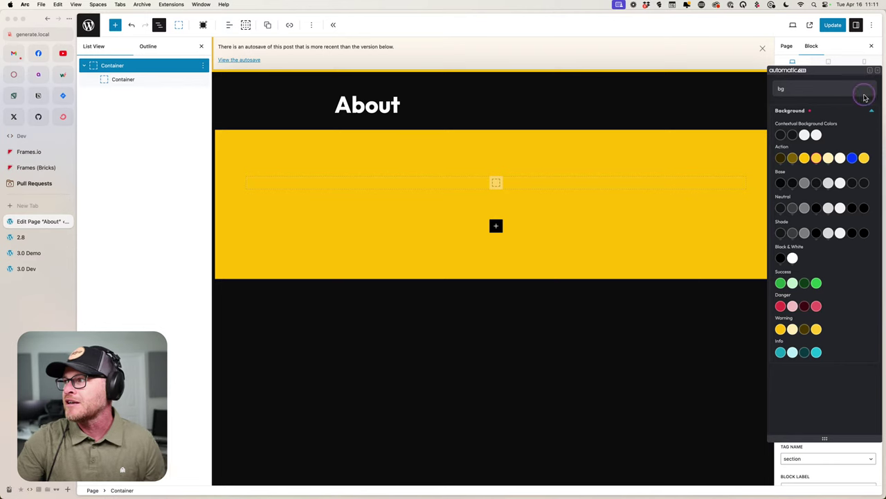
pyautogui.click(878, 72)
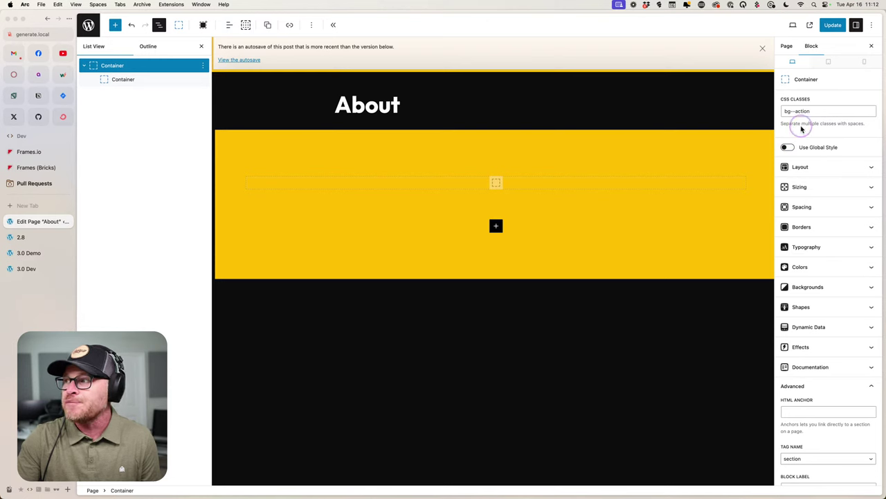
pyautogui.tripleClick(817, 113)
pyautogui.press('BackSpace')
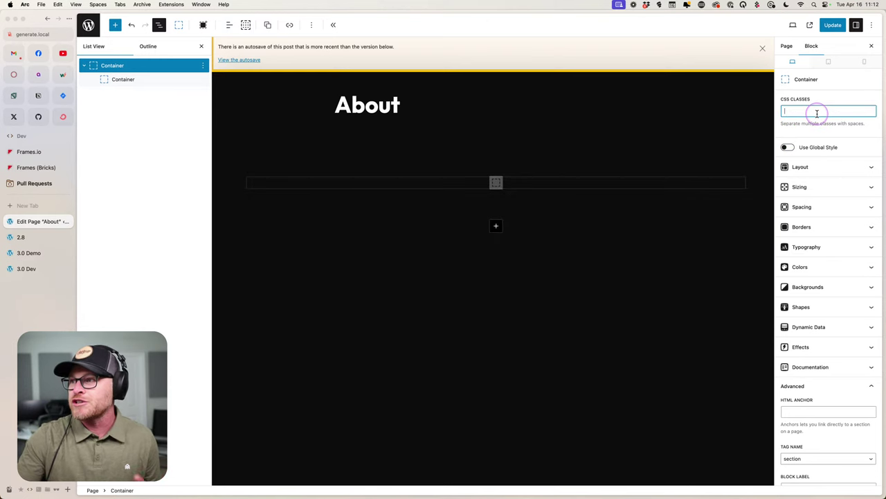
# Reselect the outer container and toggle the gradient background on and back off.
pyautogui.click(125, 68)
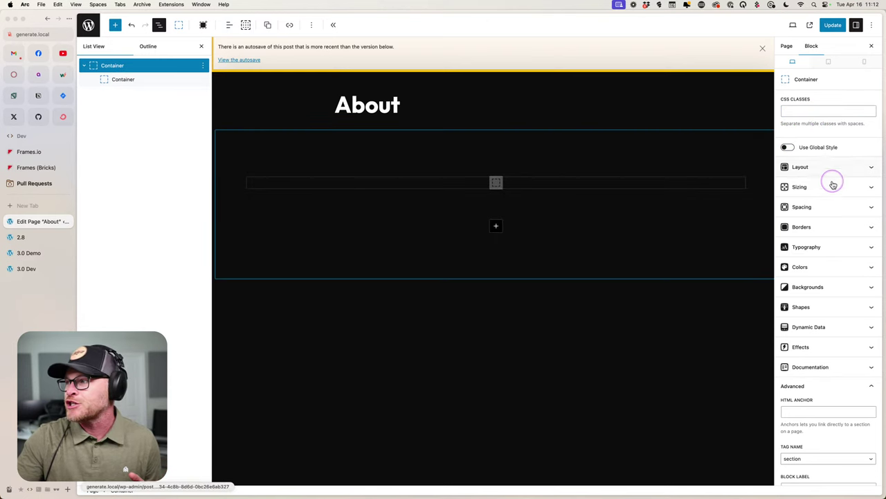
pyautogui.click(817, 284)
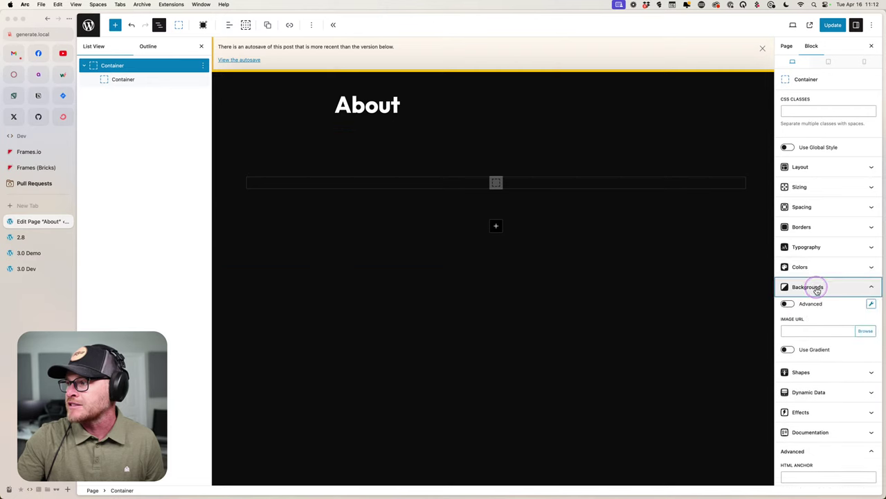
pyautogui.scroll(-1, 821, 277)
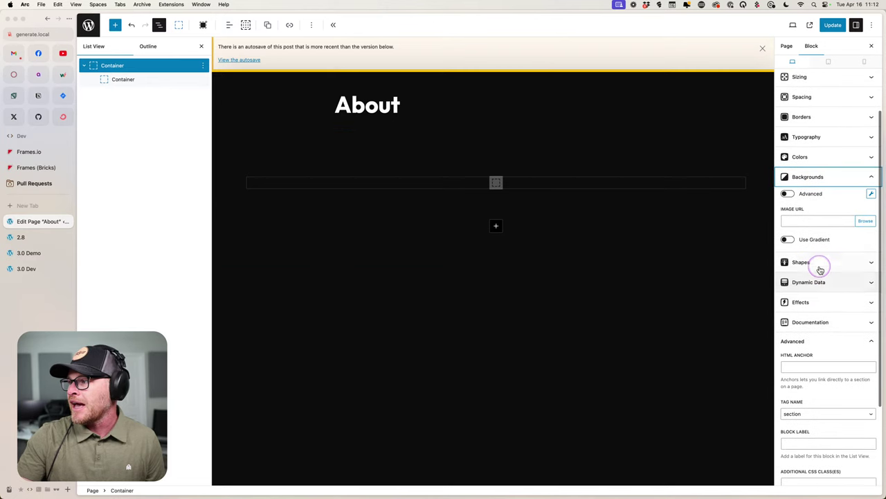
pyautogui.click(786, 239)
pyautogui.click(786, 239)
pyautogui.click(788, 194)
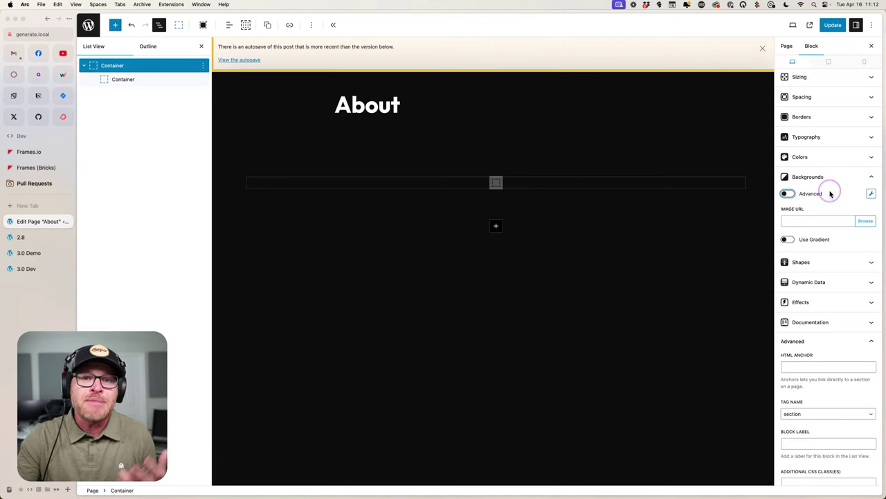
# Set the container's background colour to var(--action), making the section yellow.
pyautogui.click(829, 161)
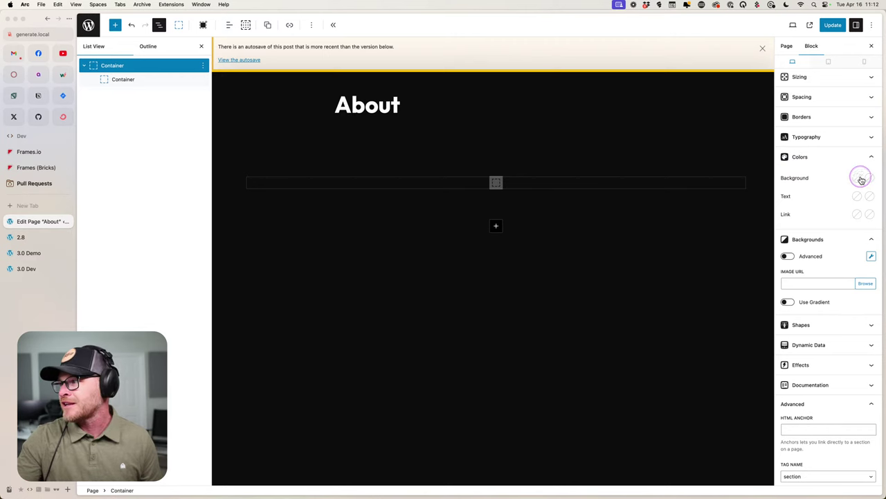
pyautogui.click(856, 180)
pyautogui.rightClick(819, 284)
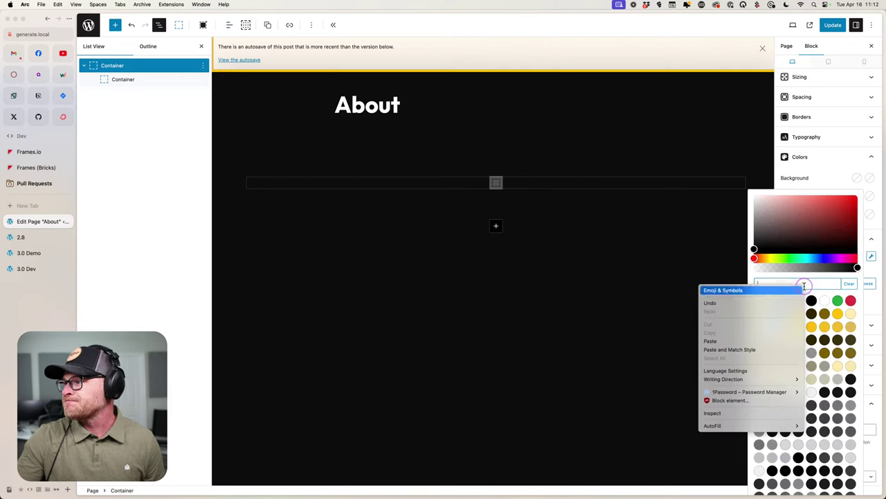
pyautogui.click(818, 284)
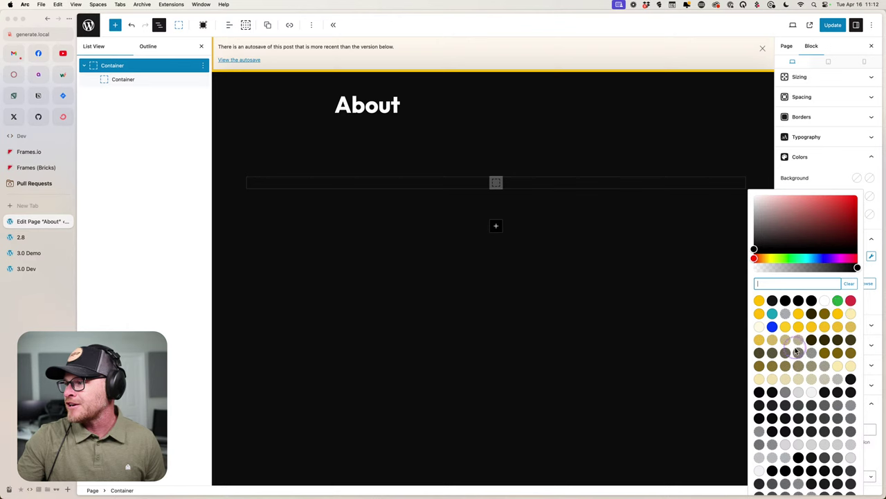
pyautogui.scroll(-1, 818, 357)
pyautogui.scroll(-3, 819, 357)
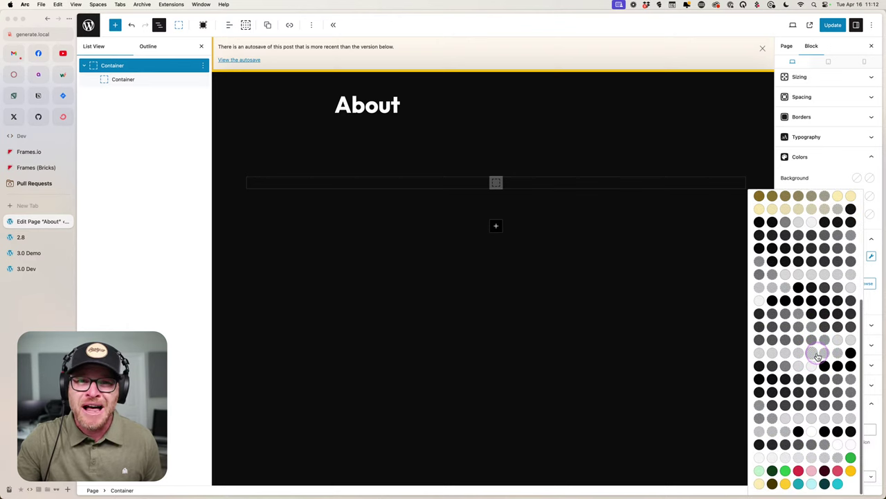
pyautogui.scroll(5, 818, 356)
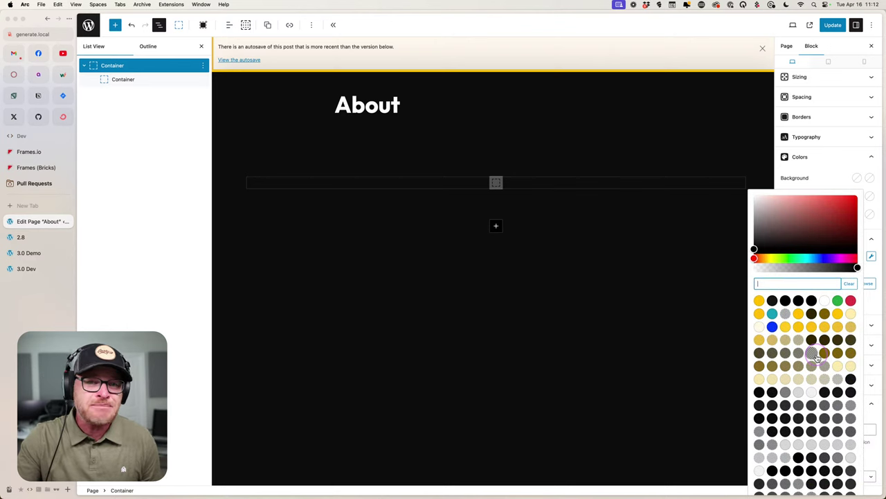
pyautogui.click(803, 284)
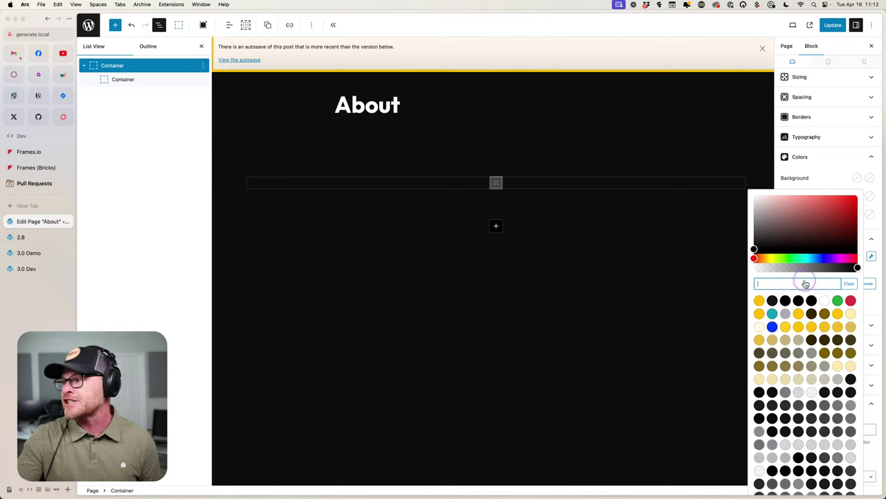
pyautogui.write('var()')
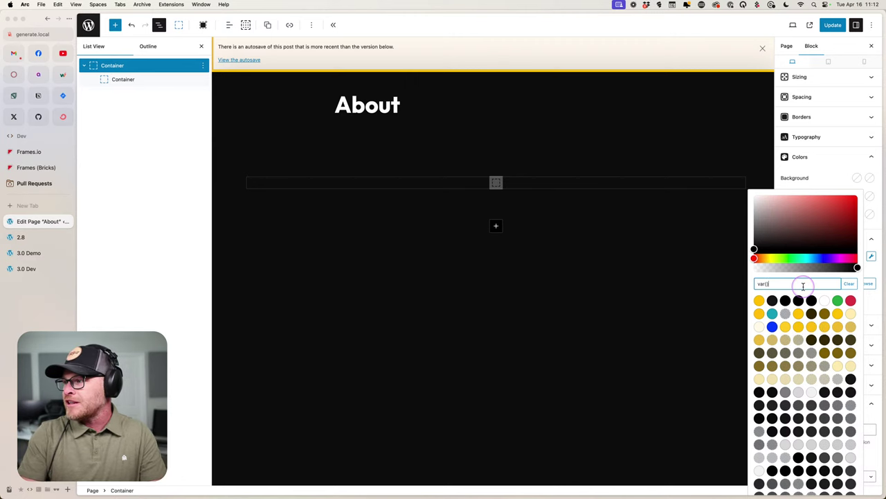
pyautogui.write('--action')
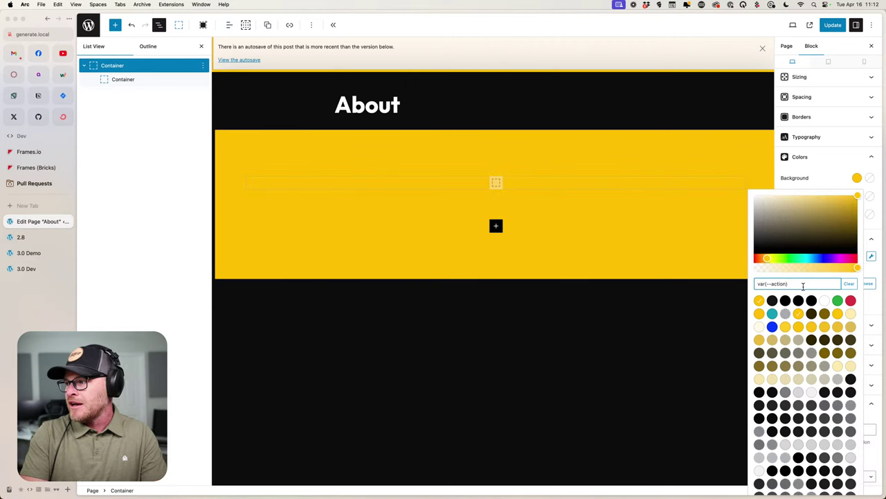
pyautogui.click(788, 284)
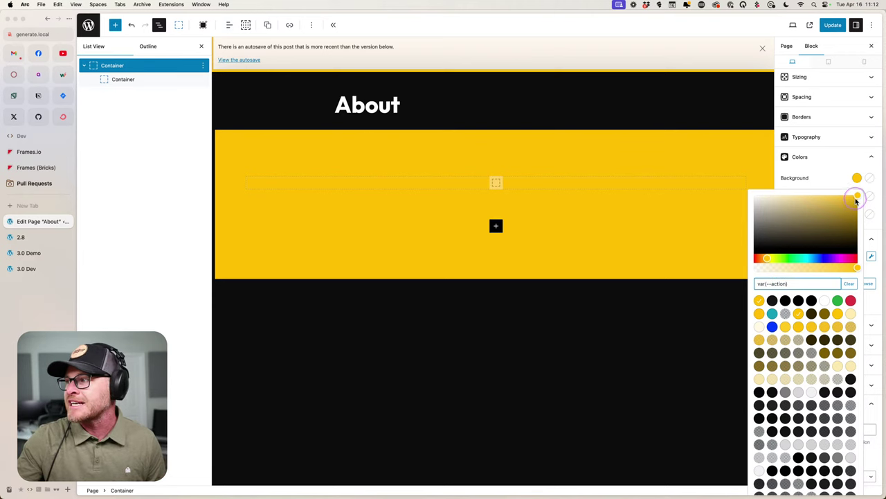
pyautogui.click(838, 178)
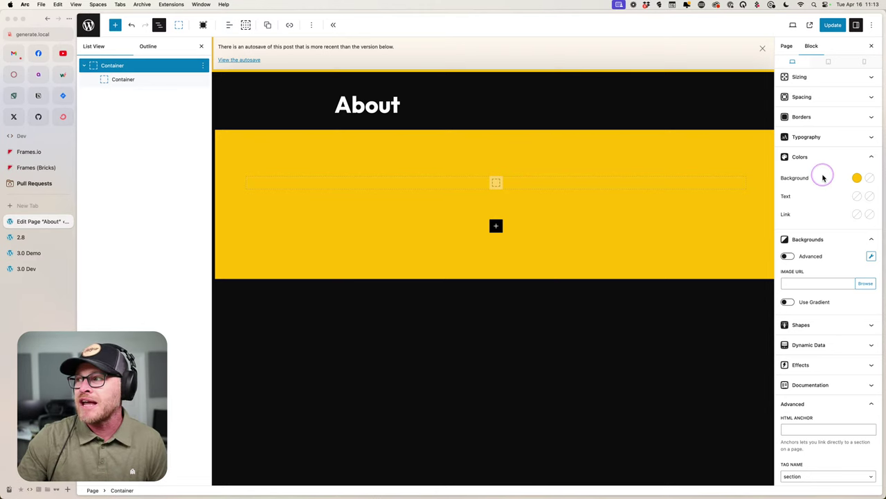
# Collapse Colors, deselect the container via the About title, then close the editor tab.
pyautogui.click(845, 179)
pyautogui.click(484, 149)
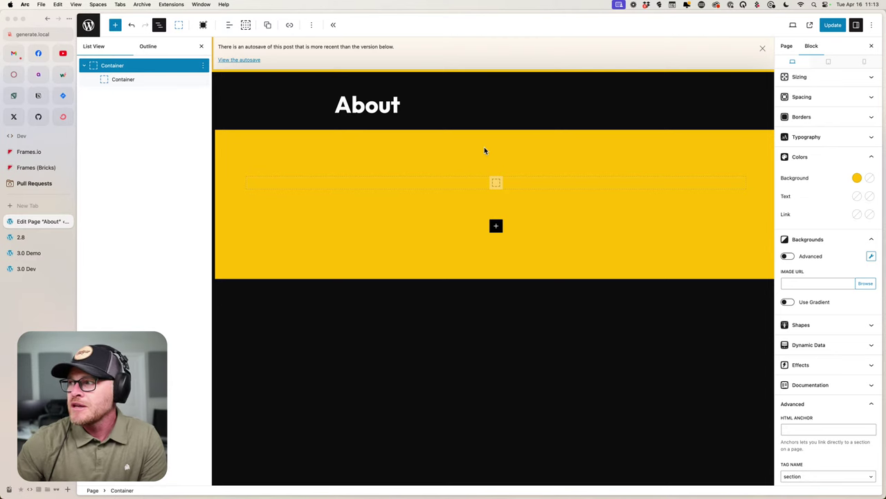
pyautogui.click(805, 157)
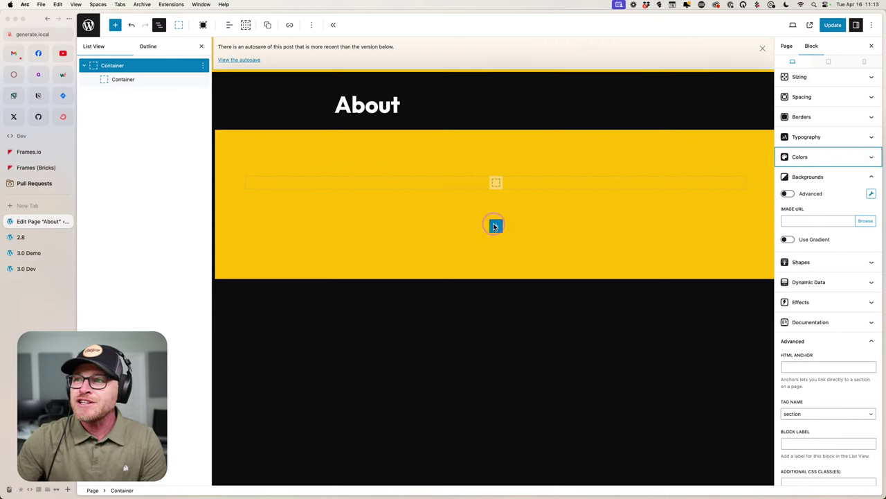
pyautogui.click(483, 116)
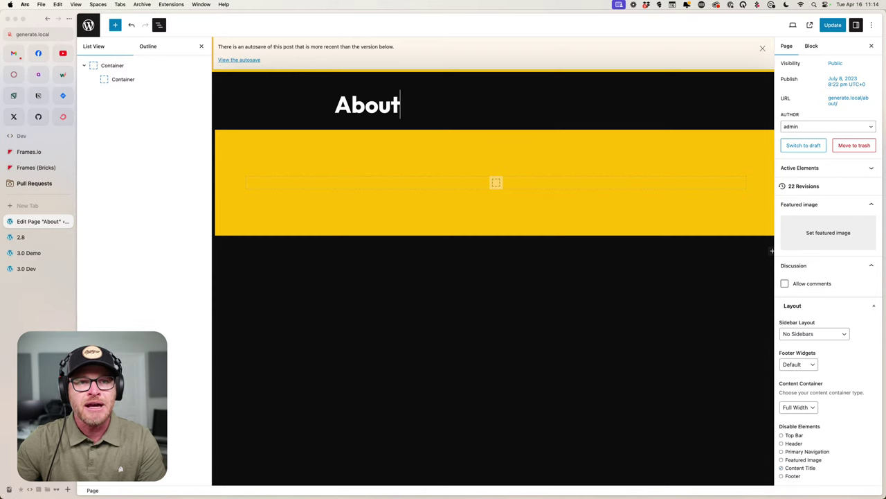
pyautogui.click(65, 222)
# Confirm leaving the editor in the Leave site dialog.
pyautogui.click(463, 281)
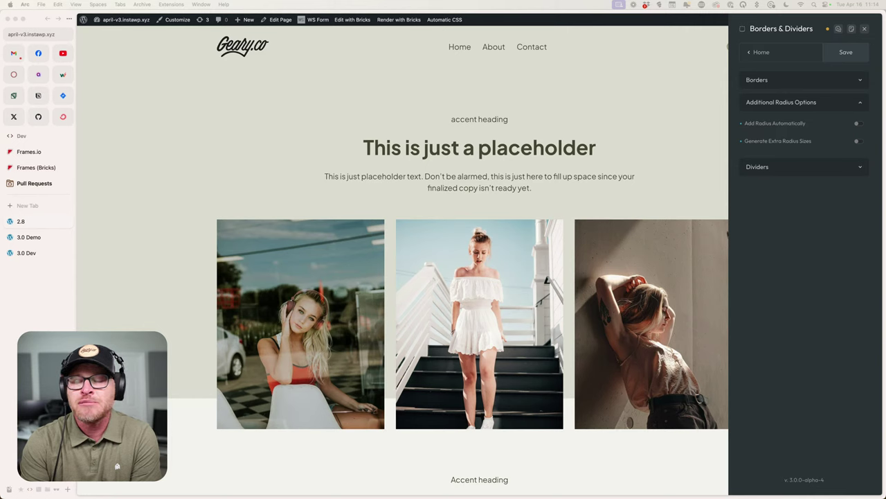
# Open Global SCSS, place the cursor in the logo rule on line 16, then close the panel.
pyautogui.click(761, 51)
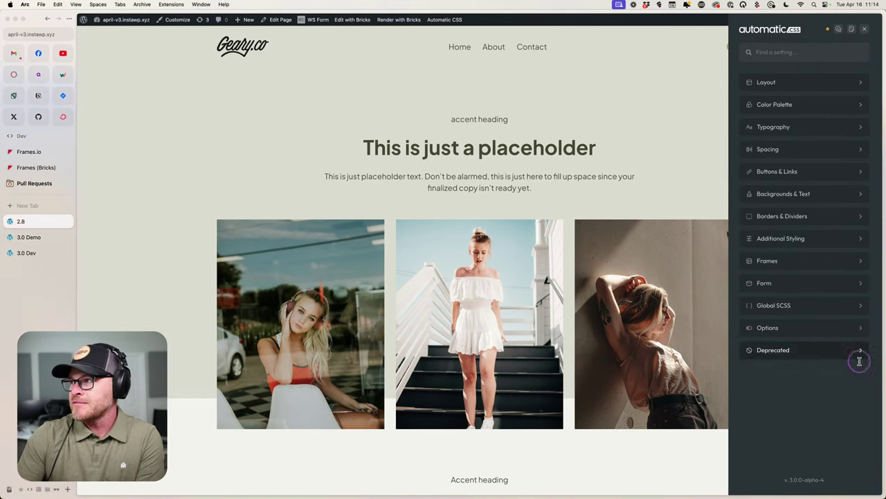
pyautogui.click(796, 307)
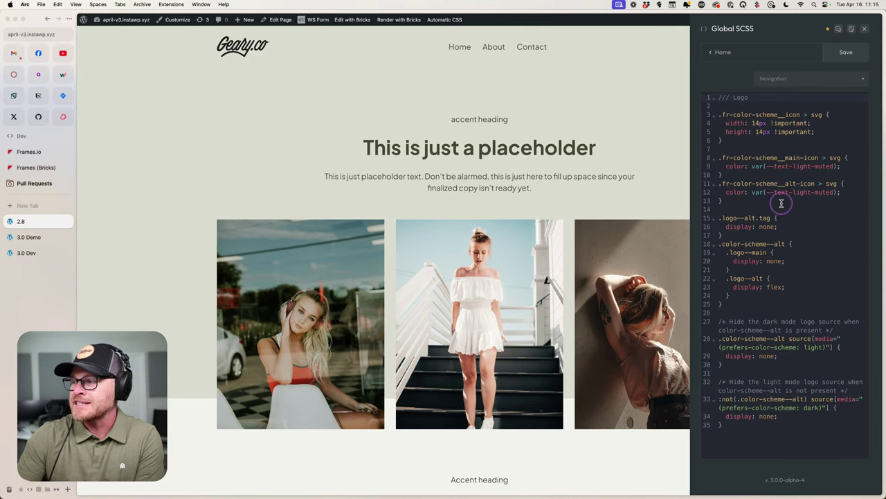
pyautogui.click(801, 229)
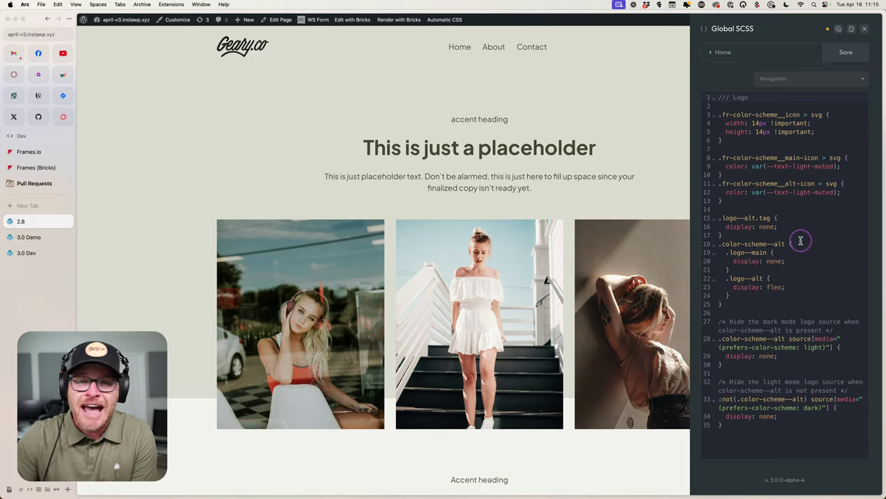
pyautogui.click(864, 29)
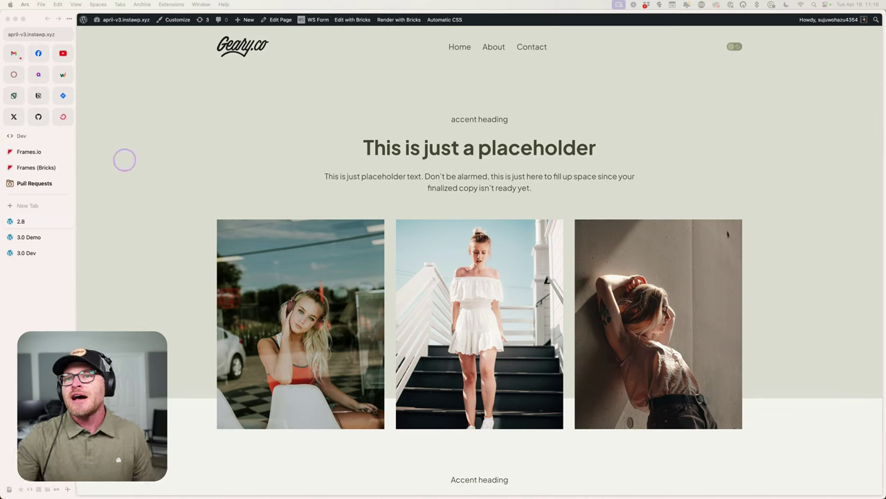
# Open getframes.io/pricing in a new tab and scroll down to the plan cards.
pyautogui.press('super+t')
pyautogui.write('get')
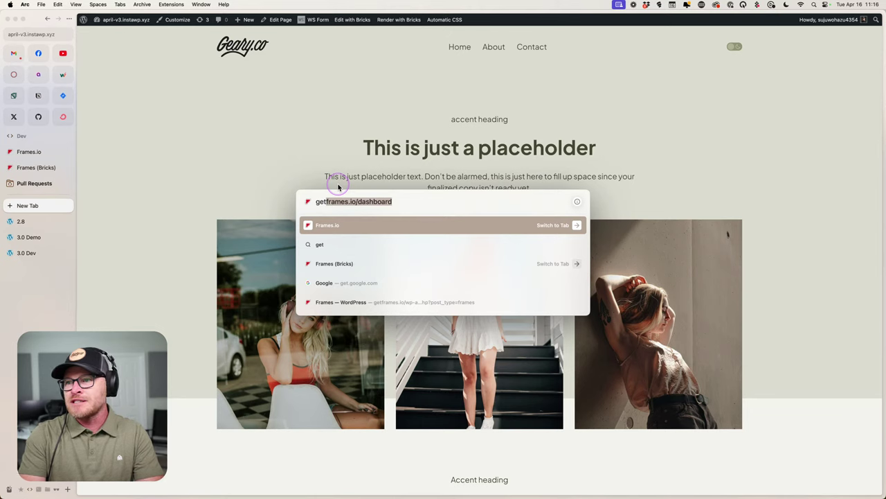
pyautogui.write('frames.io/pri')
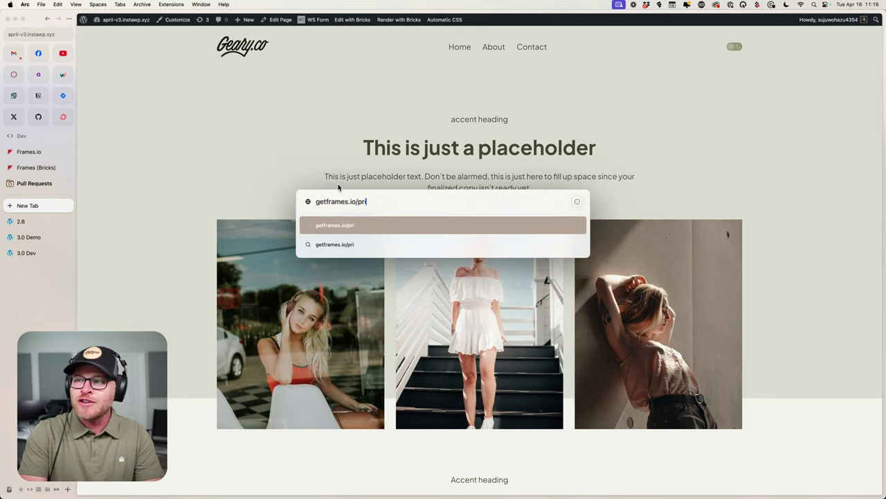
pyautogui.write('cing')
pyautogui.press('Return')
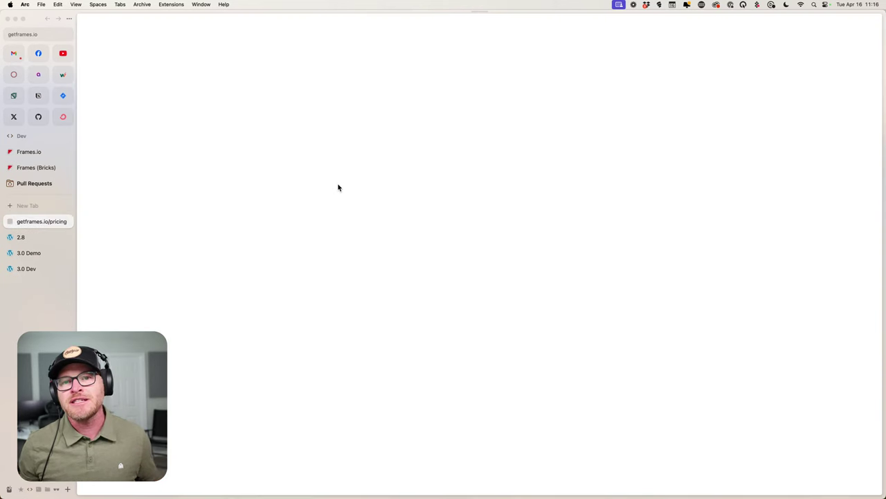
pyautogui.click(163, 297)
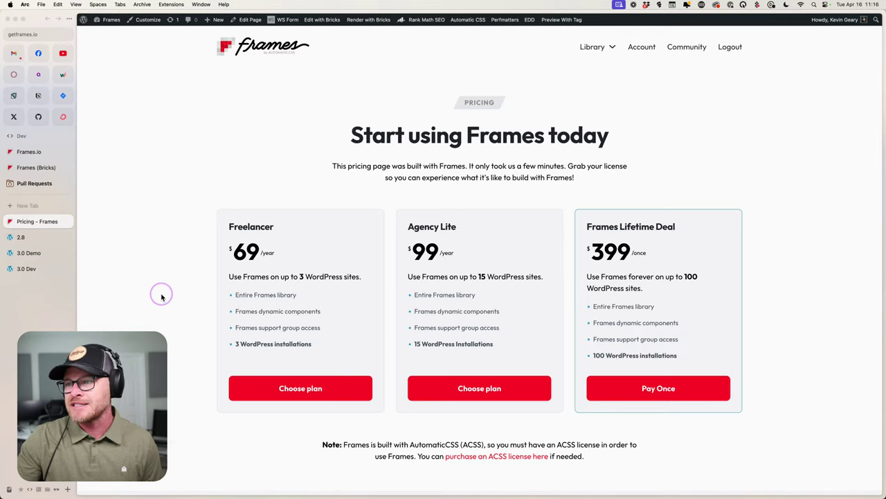
pyautogui.scroll(-2, 166, 290)
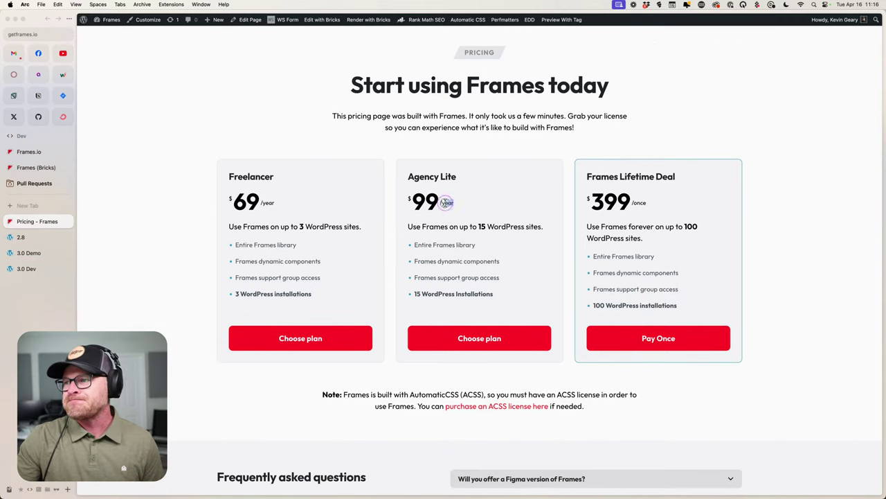
# Highlight the Agency Lite $99/year price, its 15-site limit and the $399 Lifetime Deal.
pyautogui.moveTo(447, 202); pyautogui.dragTo(411, 202)
pyautogui.moveTo(476, 227); pyautogui.dragTo(525, 226)
pyautogui.moveTo(410, 203); pyautogui.dragTo(444, 200)
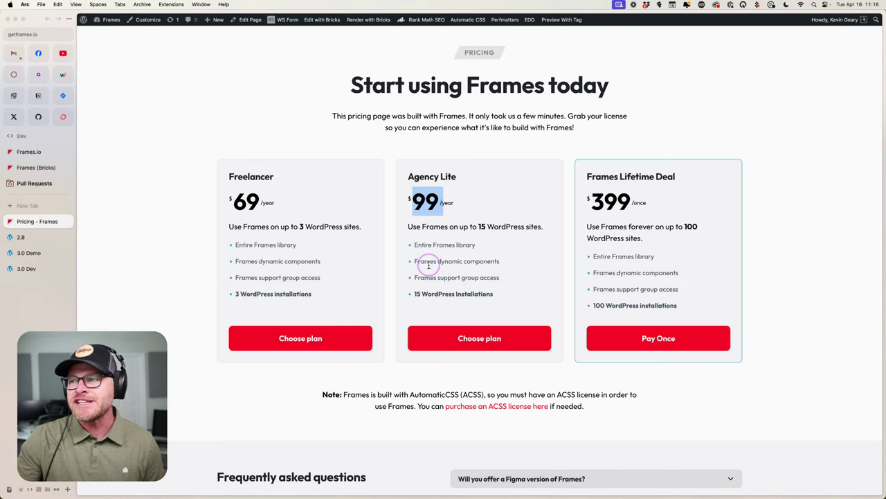
pyautogui.click(455, 233)
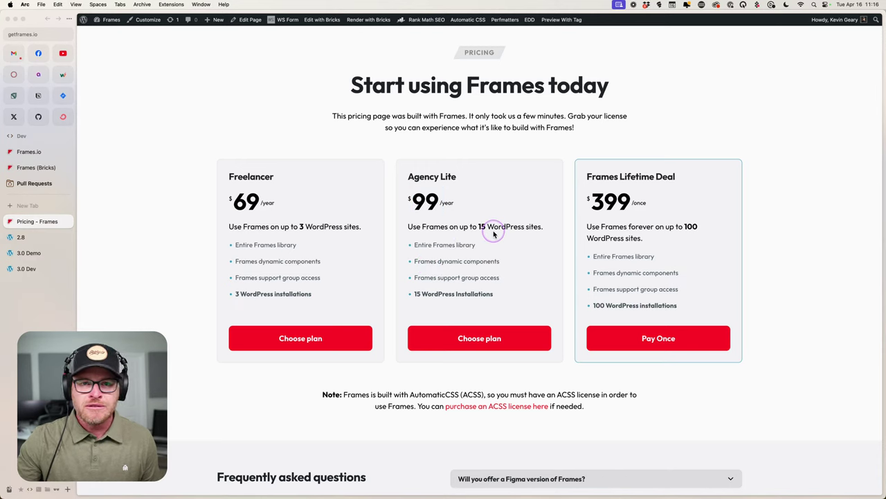
pyautogui.moveTo(636, 205); pyautogui.dragTo(587, 204)
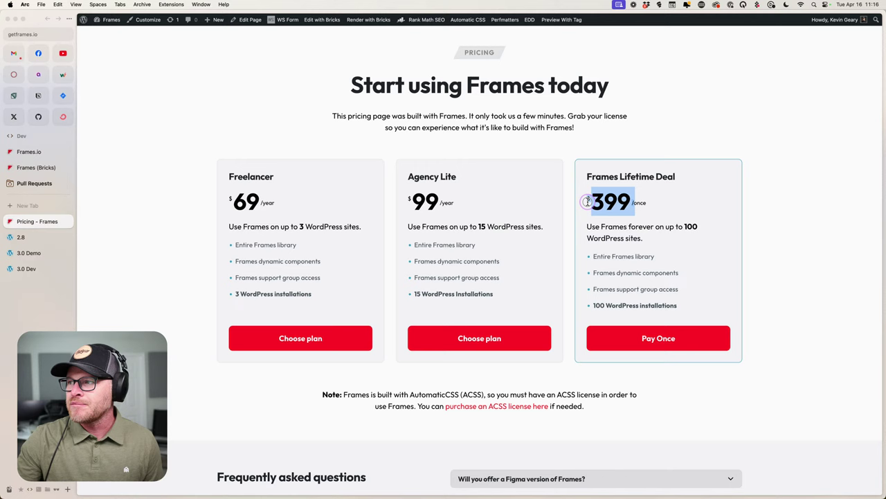
pyautogui.click(667, 218)
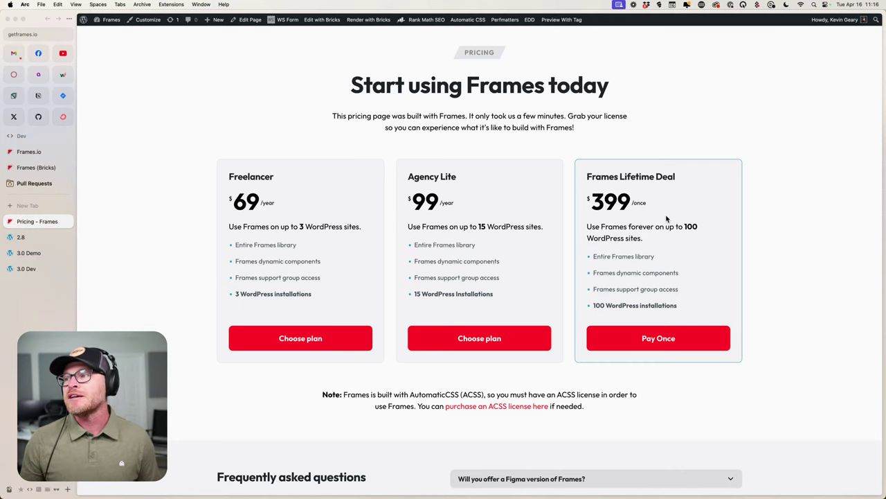
pyautogui.moveTo(411, 201); pyautogui.dragTo(457, 205)
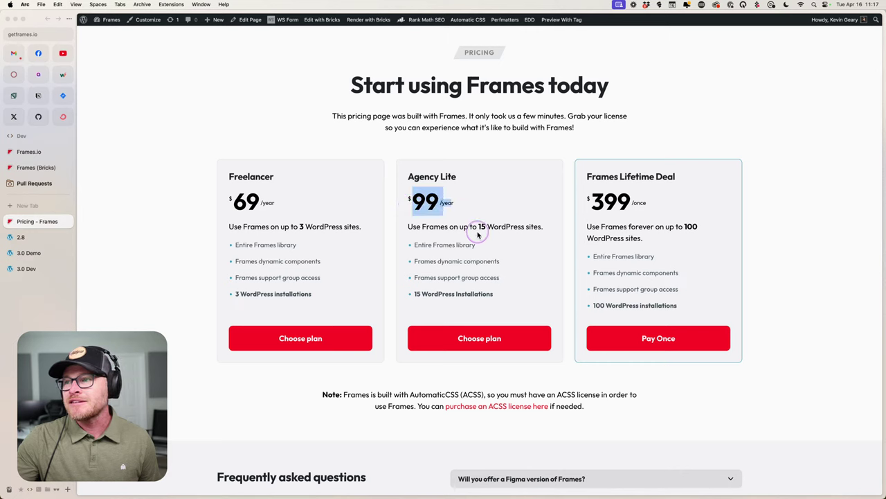
pyautogui.click(498, 248)
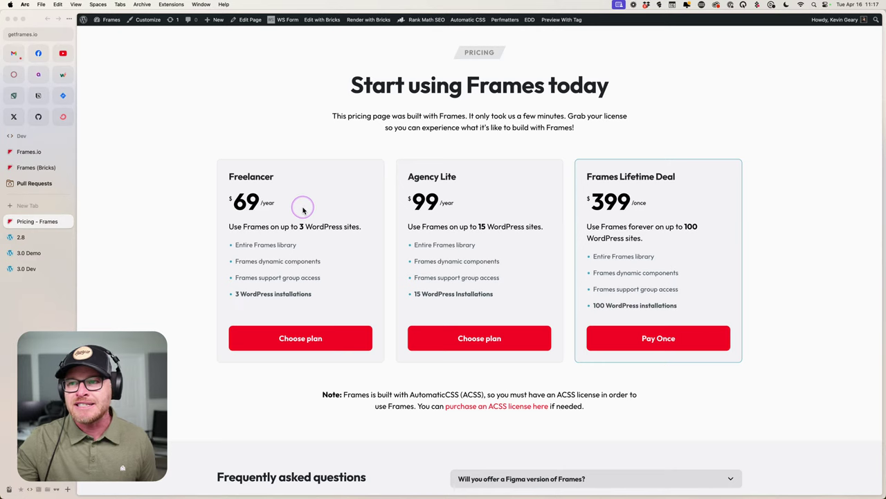
# Close the Frames pricing tab and open the Geary.co page in the Bricks editor.
pyautogui.click(69, 221)
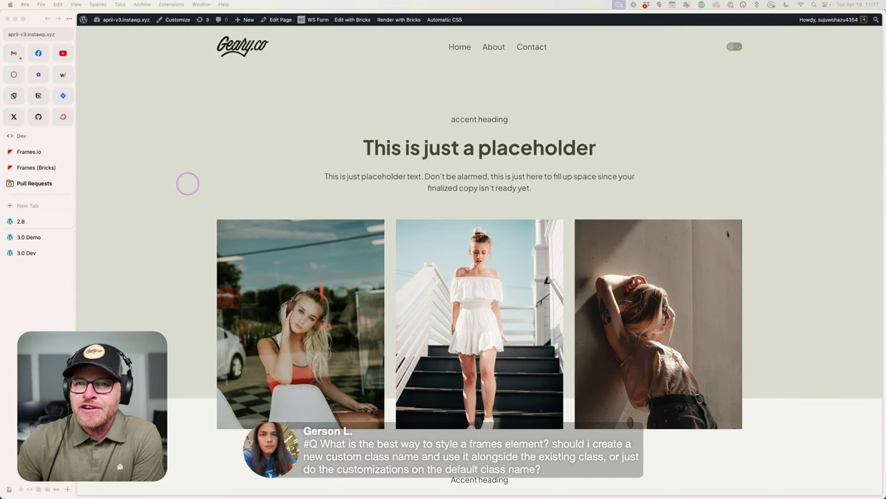
pyautogui.click(187, 184)
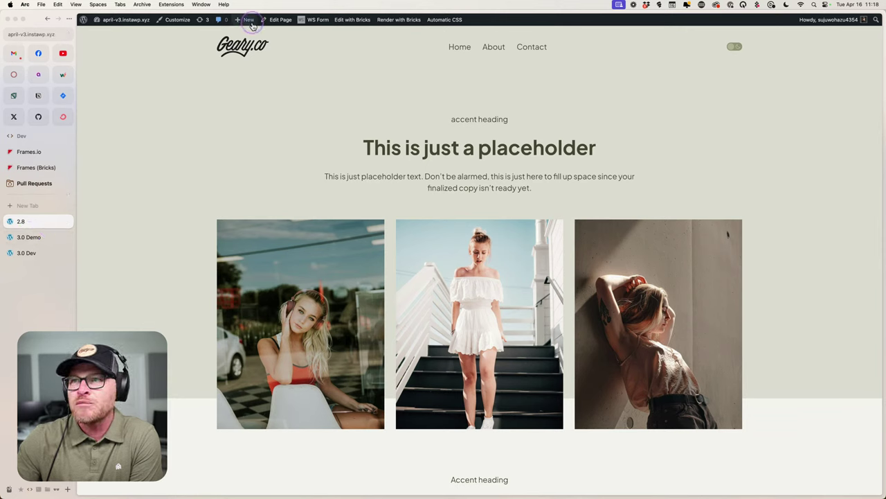
pyautogui.moveTo(352, 24)
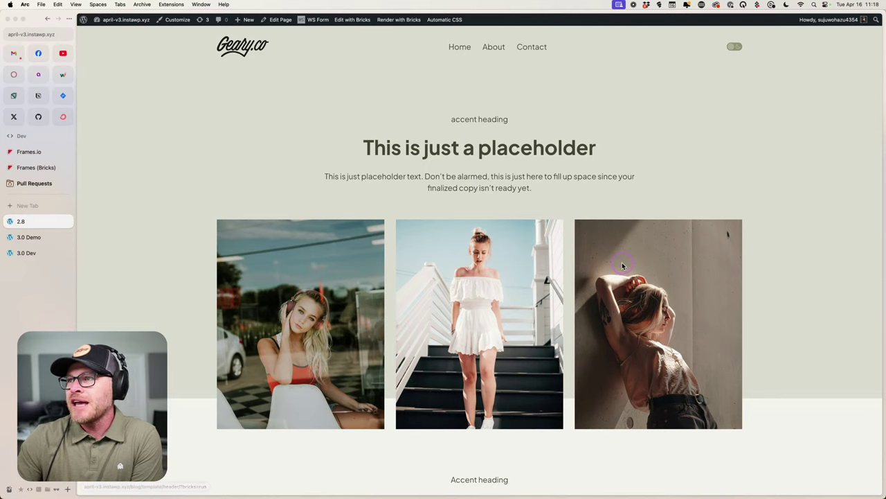
pyautogui.click(353, 19)
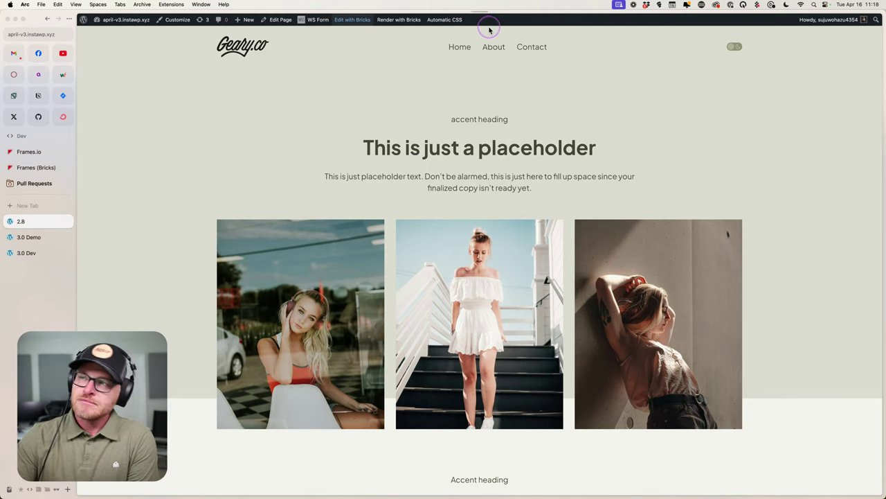
pyautogui.scroll(-10, 492, 87)
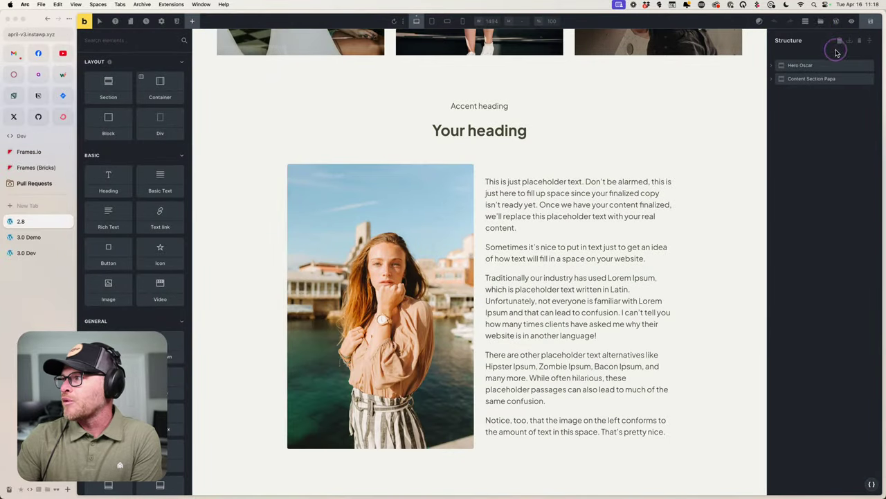
# Insert Content Section Papa from the Frames template source into the page.
pyautogui.click(820, 21)
pyautogui.click(168, 57)
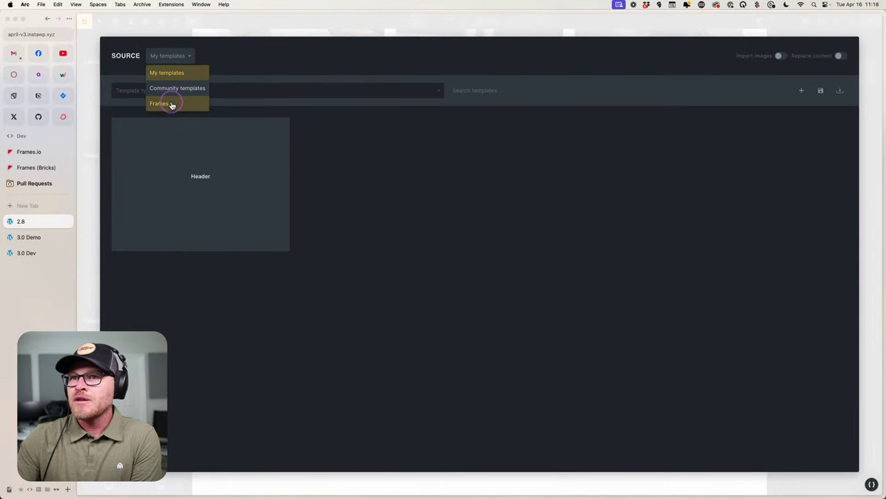
pyautogui.click(172, 103)
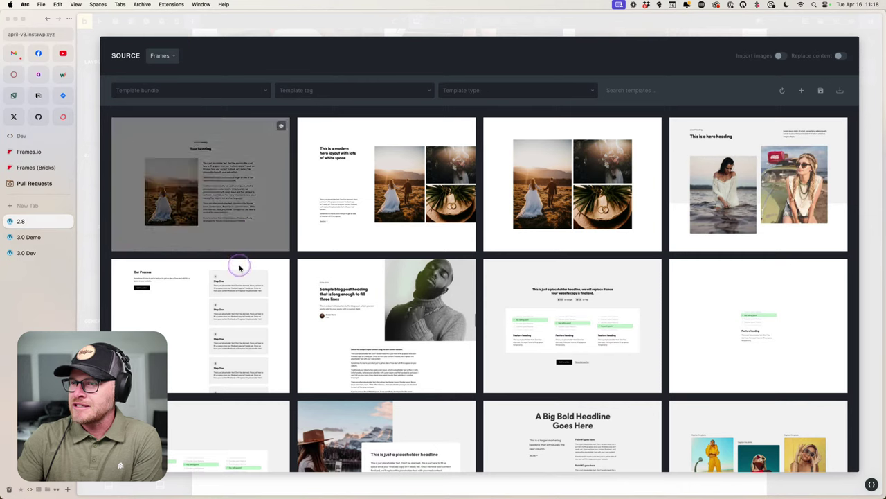
pyautogui.moveTo(239, 268)
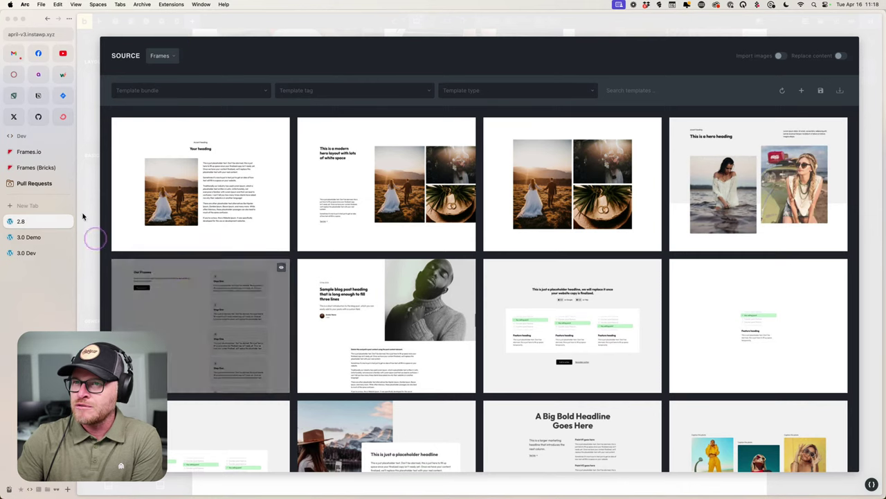
pyautogui.moveTo(242, 163)
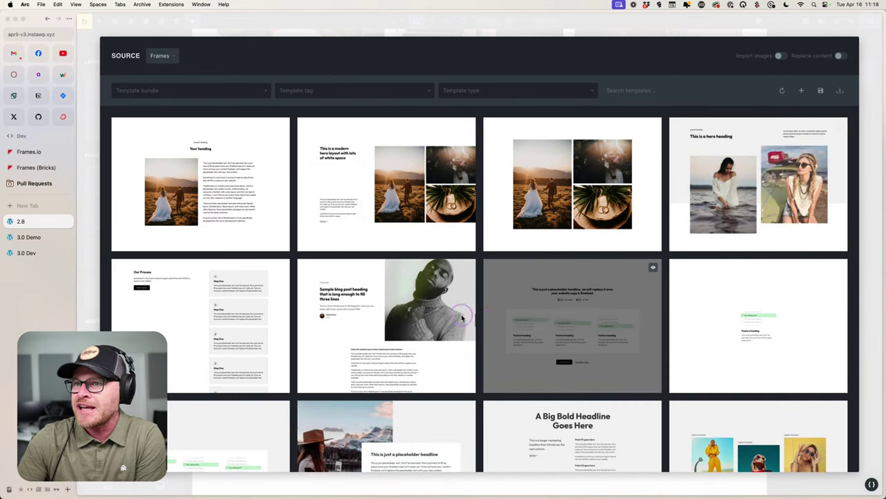
pyautogui.click(200, 189)
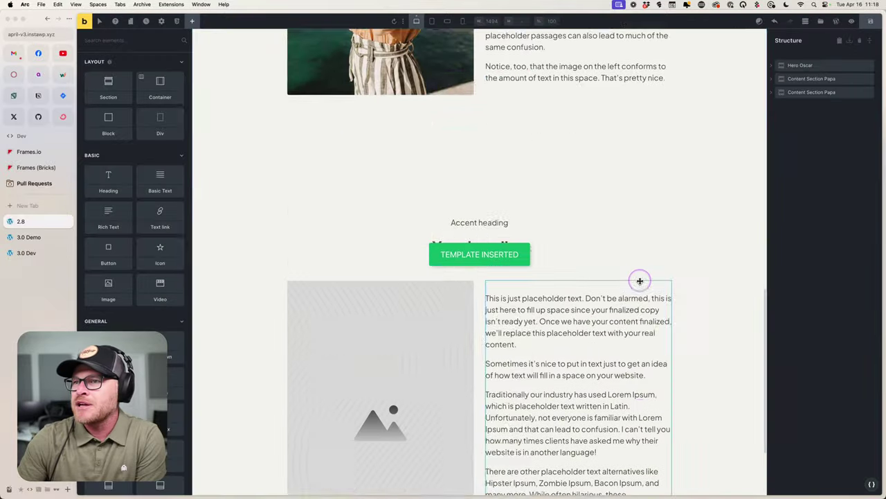
# Move the new Content Section Papa below the first one and expand its children.
pyautogui.click(809, 92)
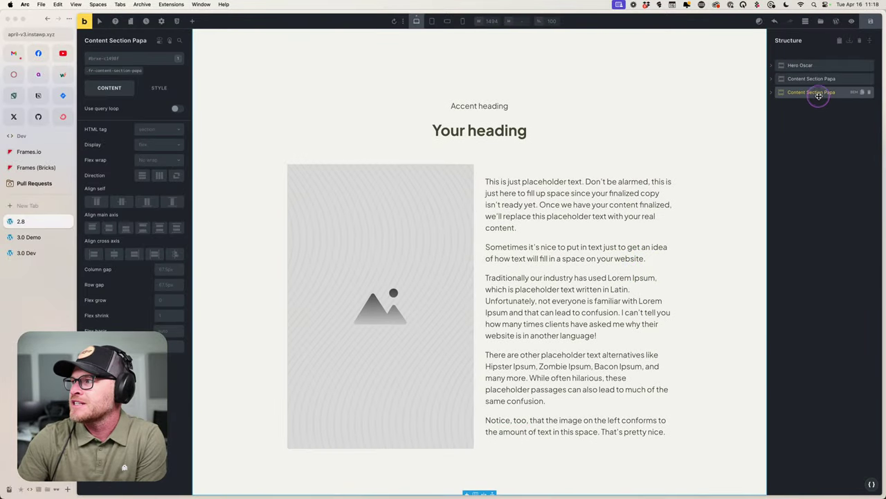
pyautogui.moveTo(821, 79)
pyautogui.mouseDown()
pyautogui.moveTo(822, 140)
pyautogui.moveTo(819, 94)
pyautogui.mouseUp()
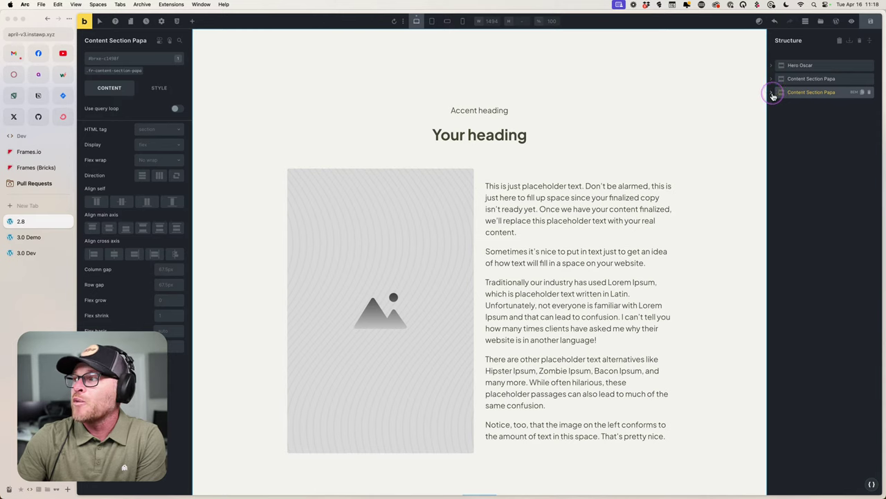
pyautogui.click(772, 93)
pyautogui.click(772, 92)
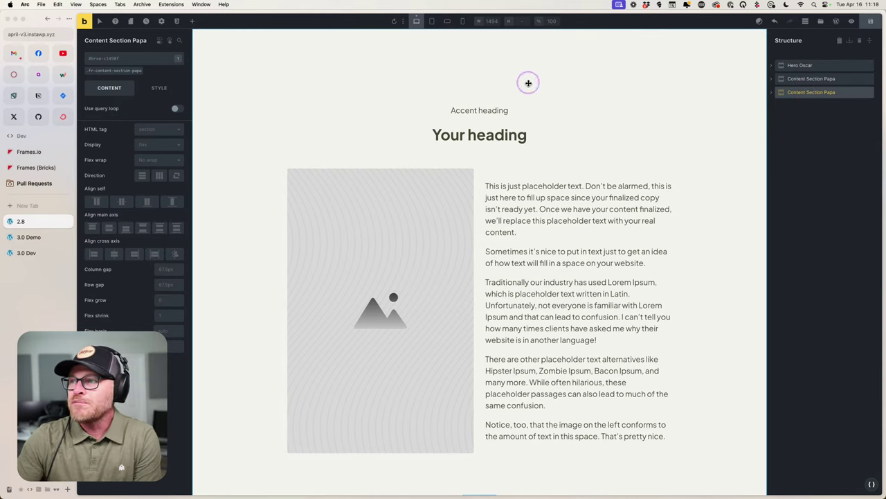
pyautogui.click(772, 94)
# Inspect Intro Alpha, Inner, Media Wrapper and Content Wrapper, then open Intro Alpha's ACSS rename tool.
pyautogui.click(778, 106)
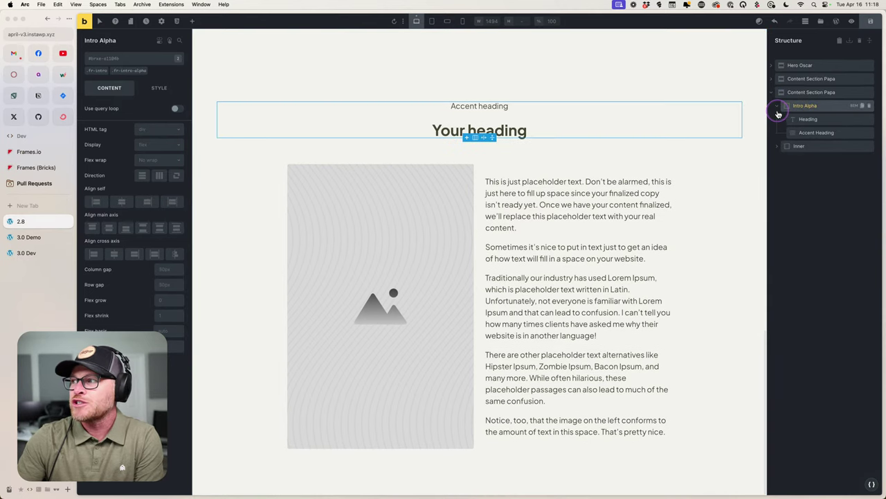
pyautogui.click(779, 147)
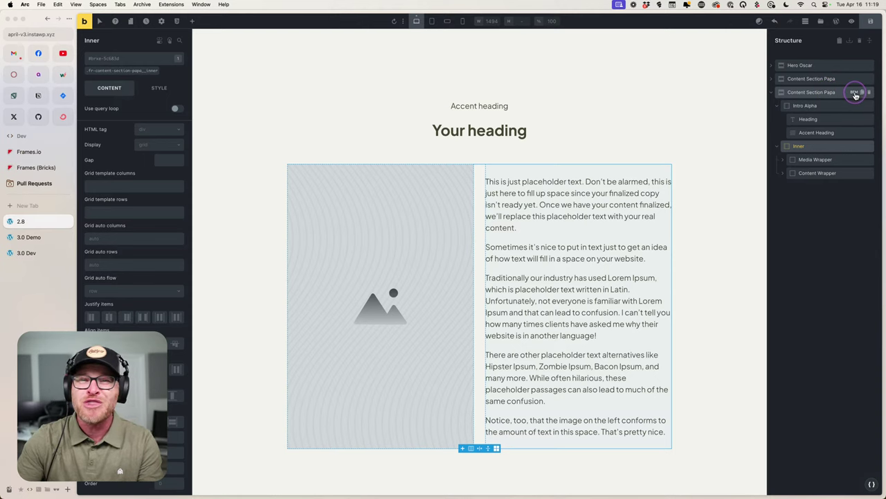
pyautogui.click(801, 161)
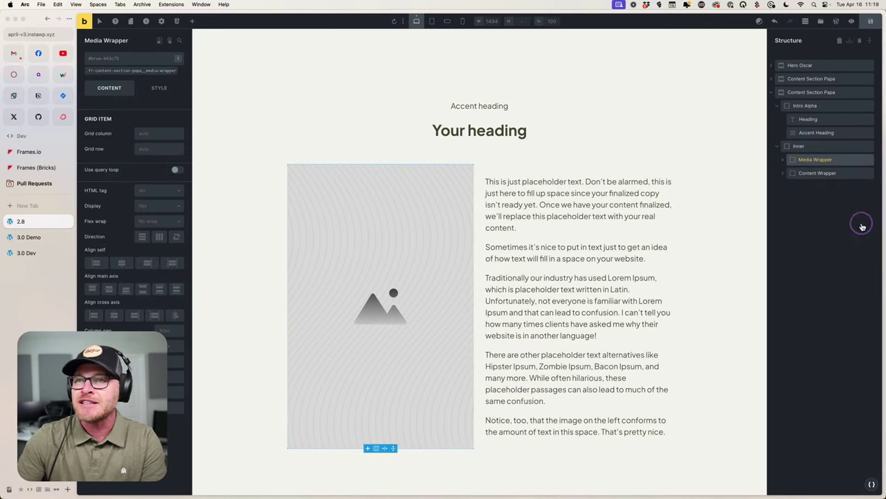
pyautogui.click(810, 172)
pyautogui.click(803, 161)
pyautogui.click(799, 146)
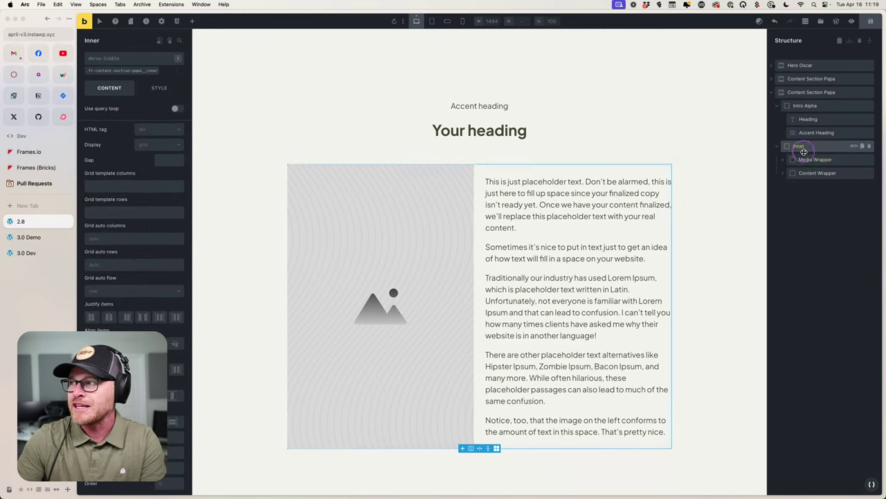
pyautogui.click(800, 159)
pyautogui.click(803, 105)
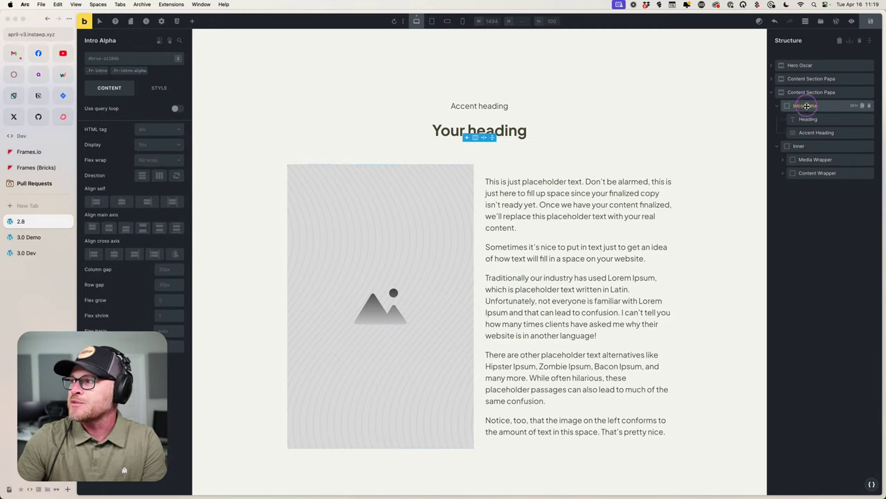
pyautogui.click(777, 105)
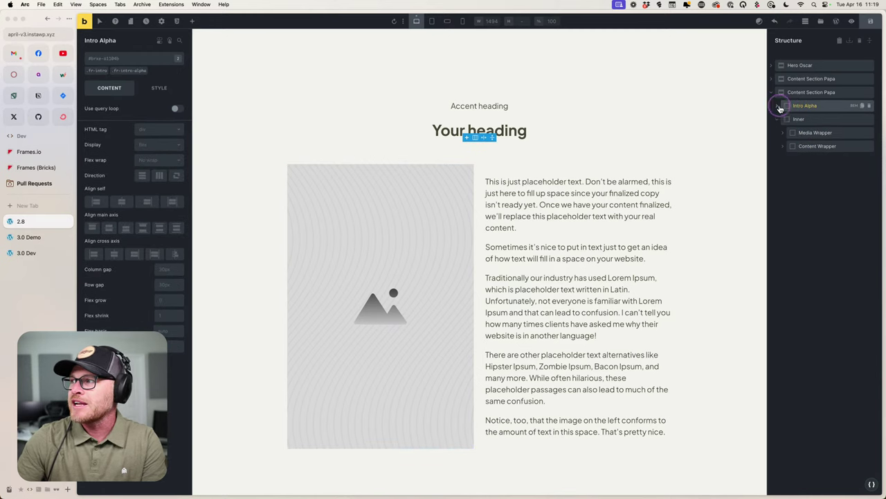
pyautogui.click(854, 106)
# Enter section-intro as the new class name in the ACSS rename tool.
pyautogui.moveTo(753, 114); pyautogui.dragTo(528, 117)
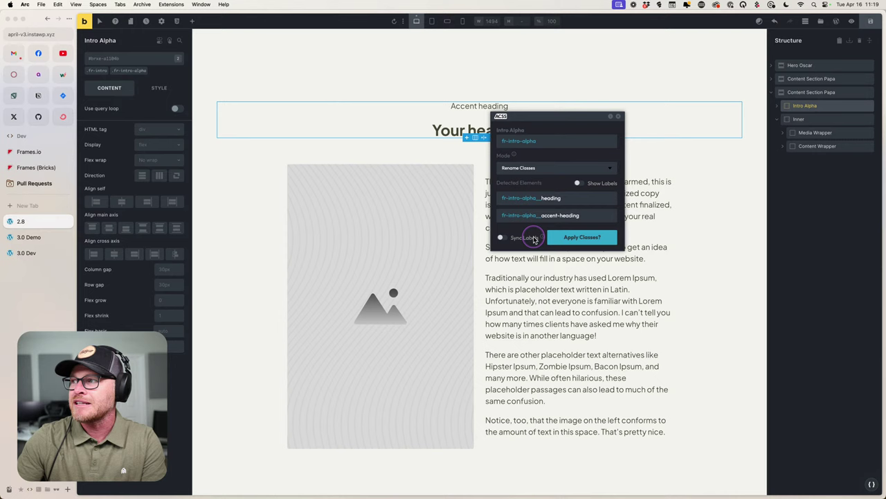
pyautogui.tripleClick(550, 143)
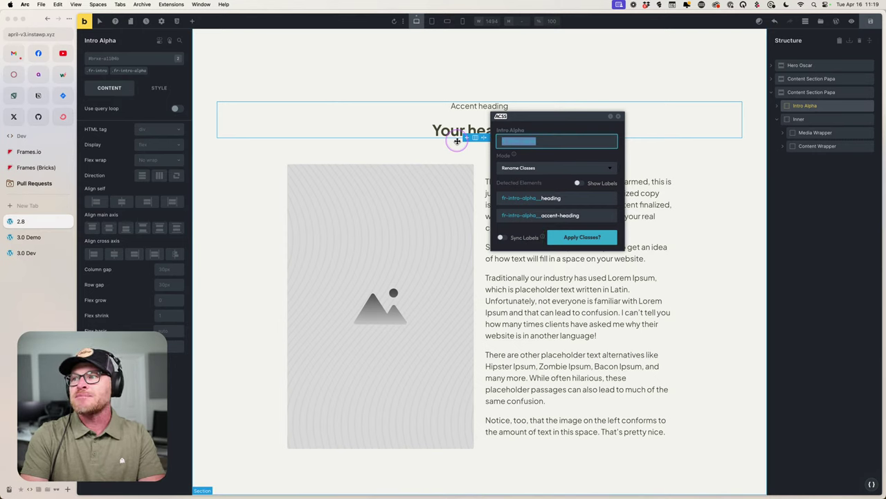
pyautogui.write('c')
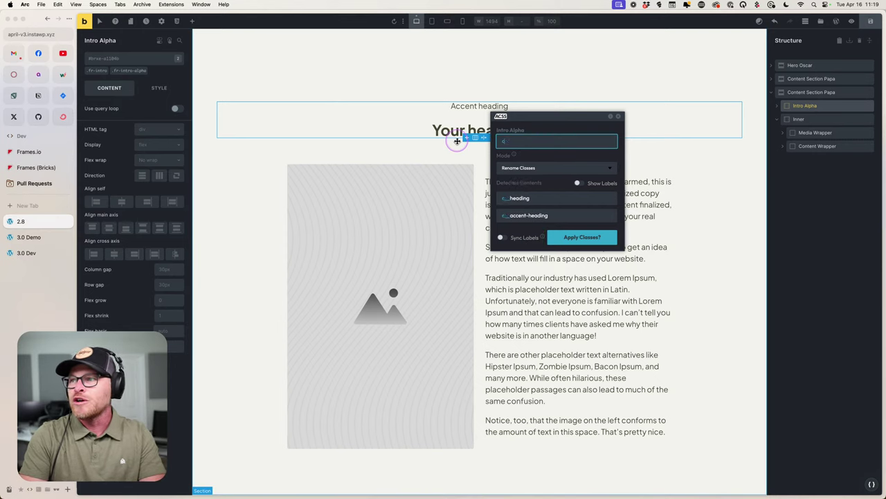
pyautogui.write('entered-intro')
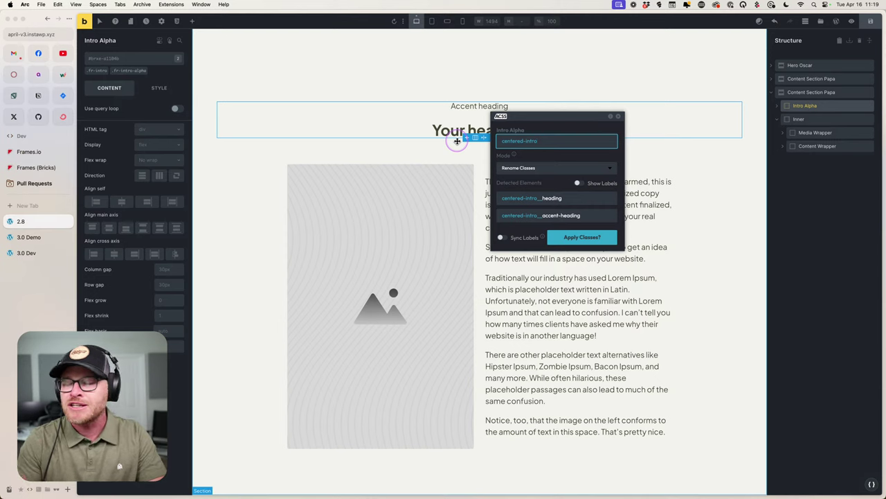
pyautogui.press('super+BackSpace')
pyautogui.write('intro')
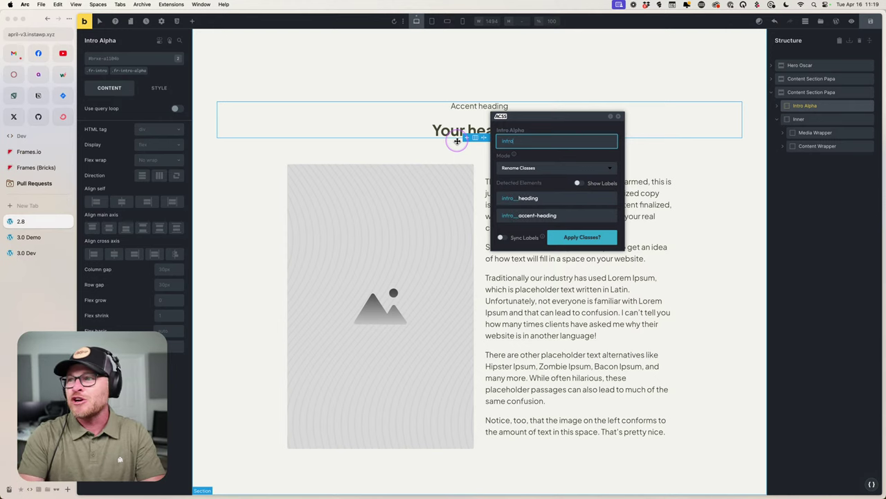
pyautogui.press('super+Left')
pyautogui.write('section-')
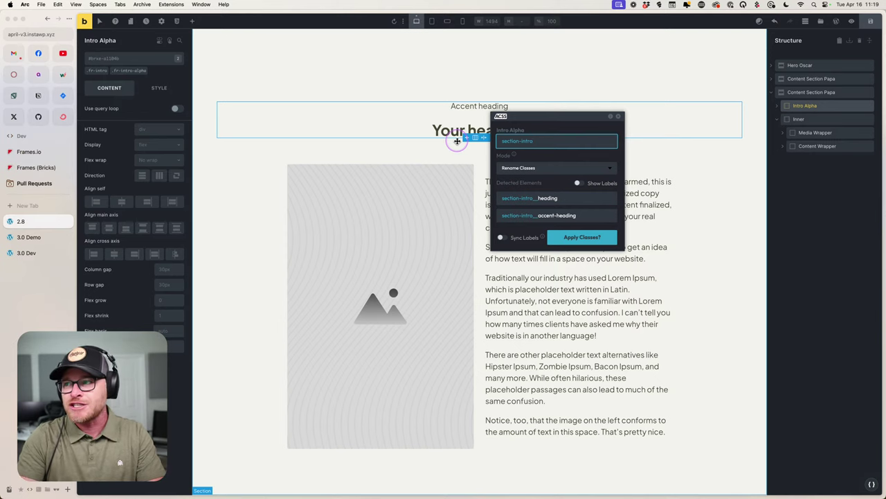
pyautogui.press('super+a')
pyautogui.write('centered-intro')
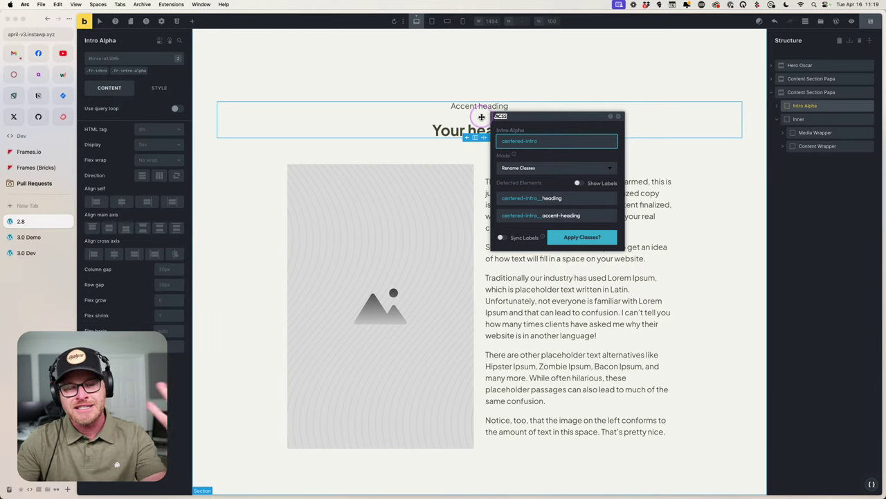
pyautogui.doubleClick(565, 142)
pyautogui.click(565, 141)
pyautogui.doubleClick(565, 141)
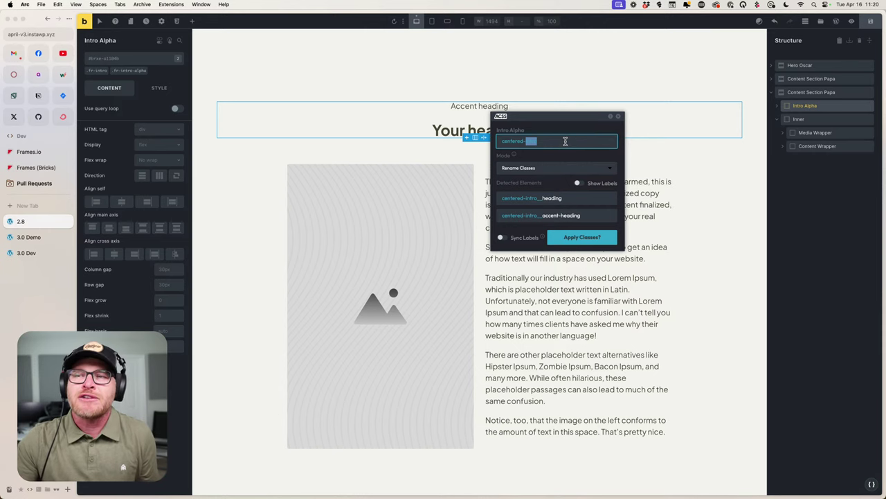
pyautogui.tripleClick(565, 141)
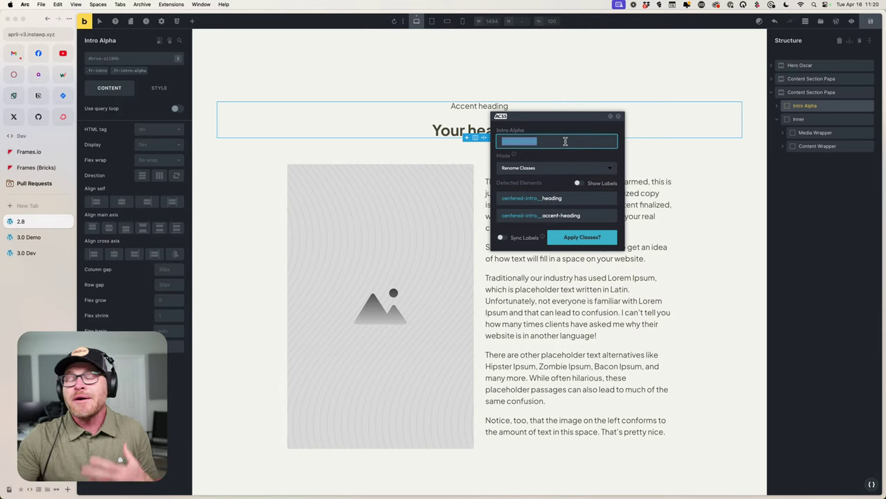
pyautogui.doubleClick(565, 142)
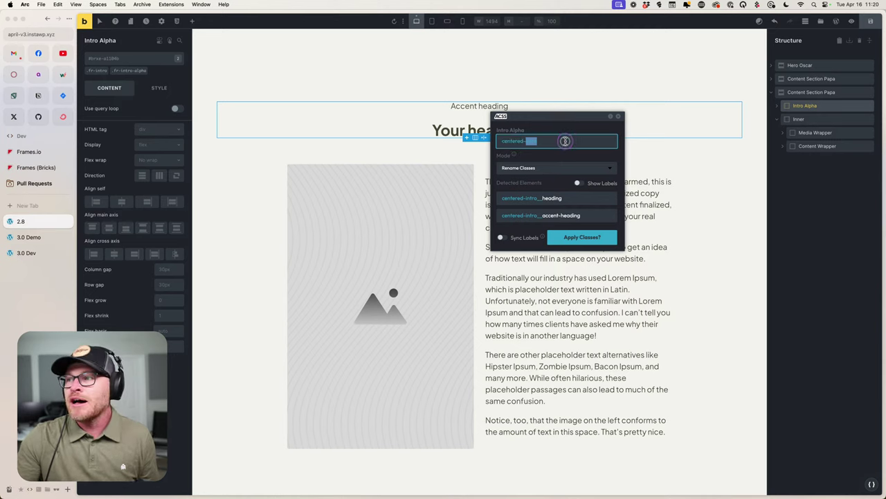
pyautogui.tripleClick(565, 141)
pyautogui.write('section-intro')
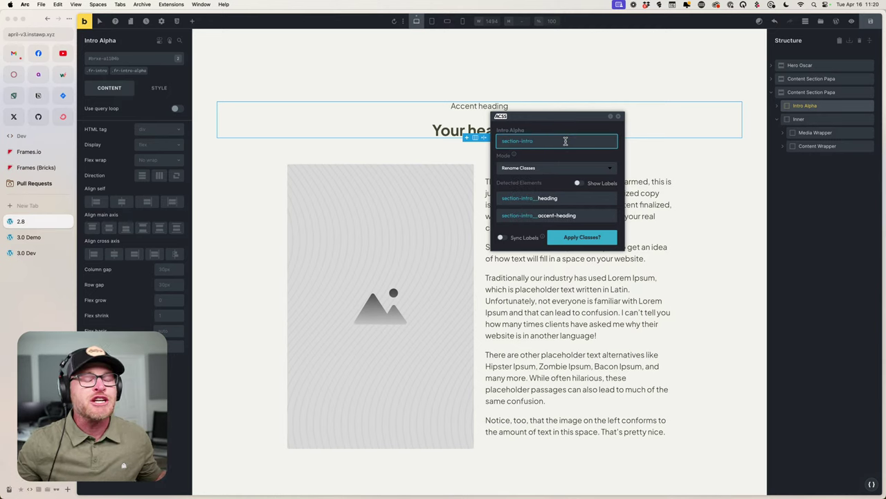
pyautogui.click(567, 138)
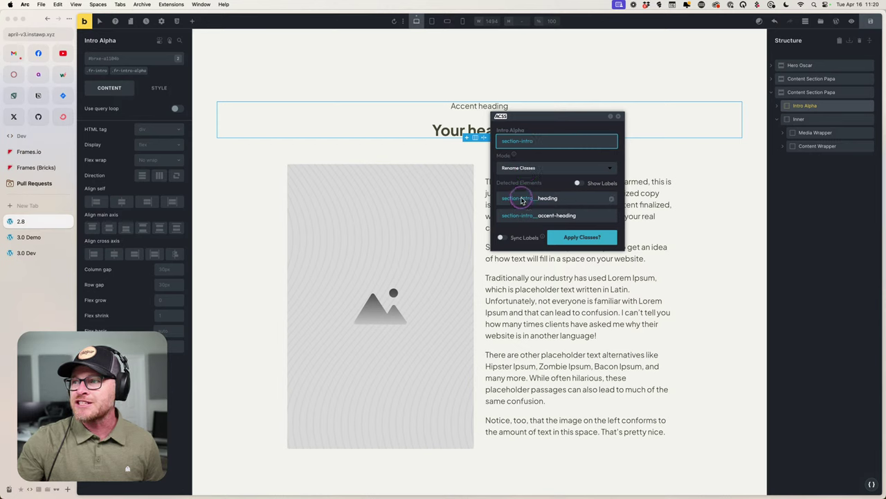
# Enable Sync Labels and apply the section-intro classes to Intro Alpha and its children.
pyautogui.click(778, 107)
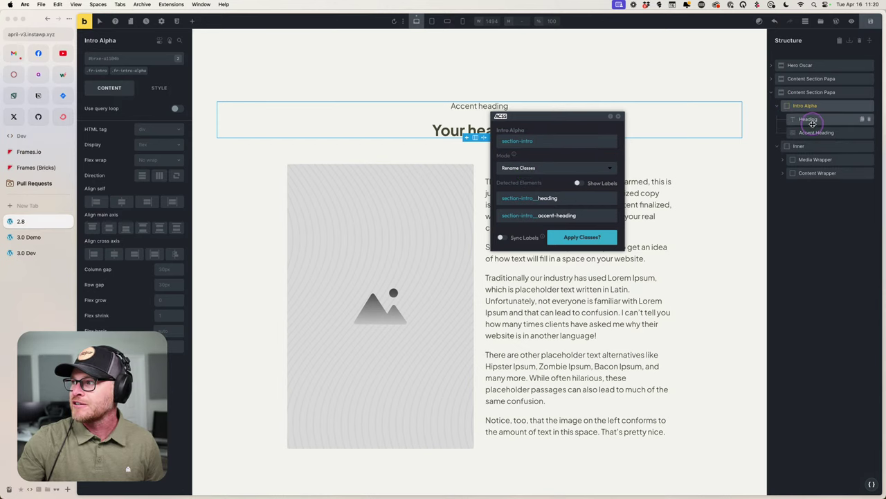
pyautogui.click(506, 237)
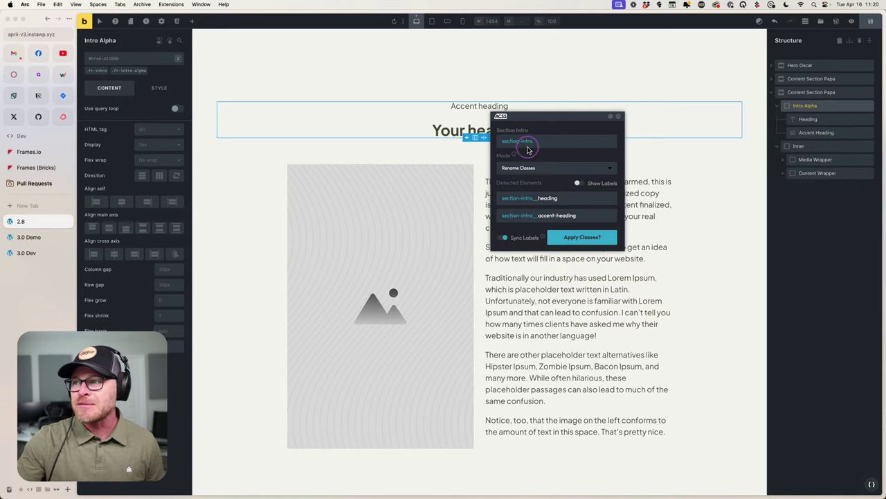
pyautogui.click(805, 108)
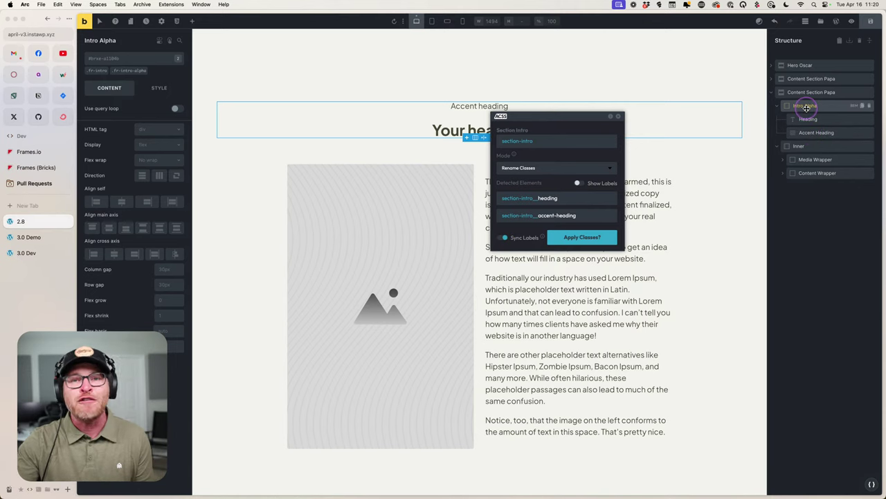
pyautogui.click(518, 142)
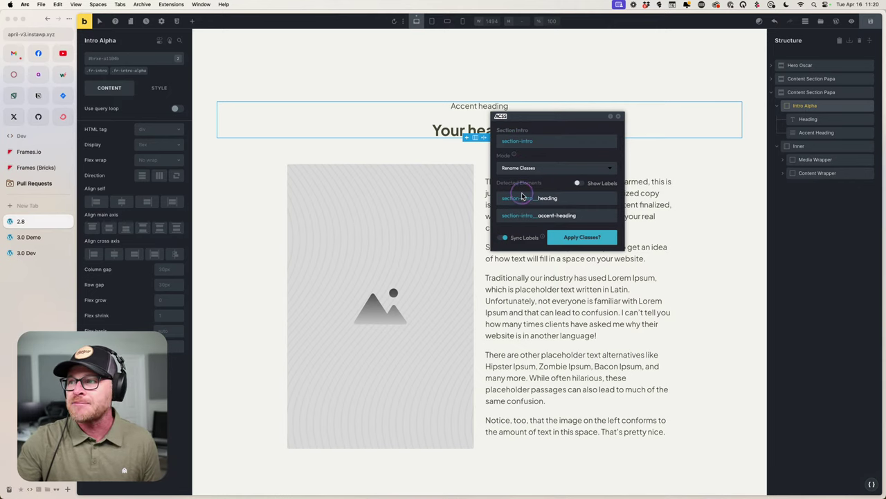
pyautogui.click(580, 235)
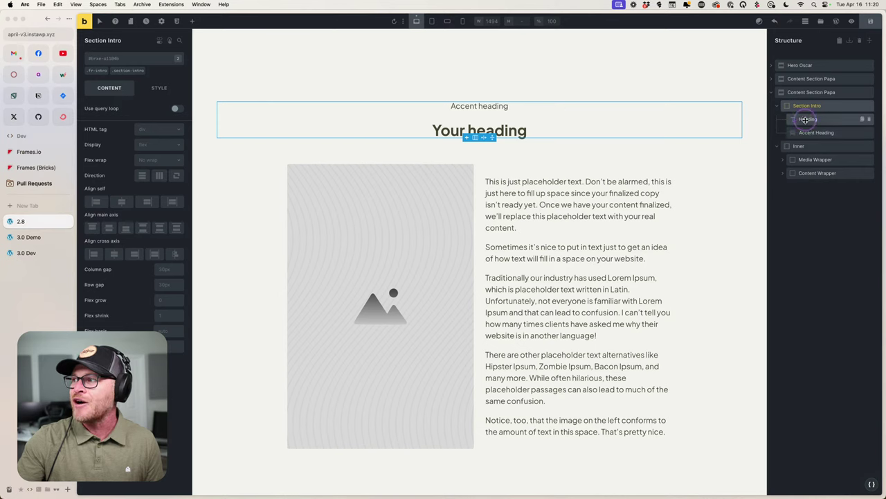
# Save the Section Intro container as a template in My templates and close the library.
pyautogui.moveTo(805, 119); pyautogui.dragTo(807, 111)
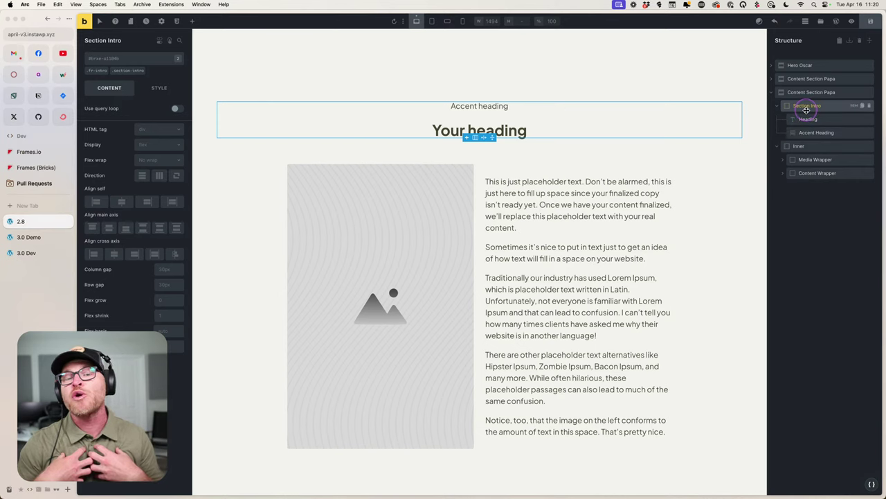
pyautogui.moveTo(810, 114)
pyautogui.mouseDown()
pyautogui.moveTo(780, 107)
pyautogui.moveTo(800, 106)
pyautogui.mouseUp()
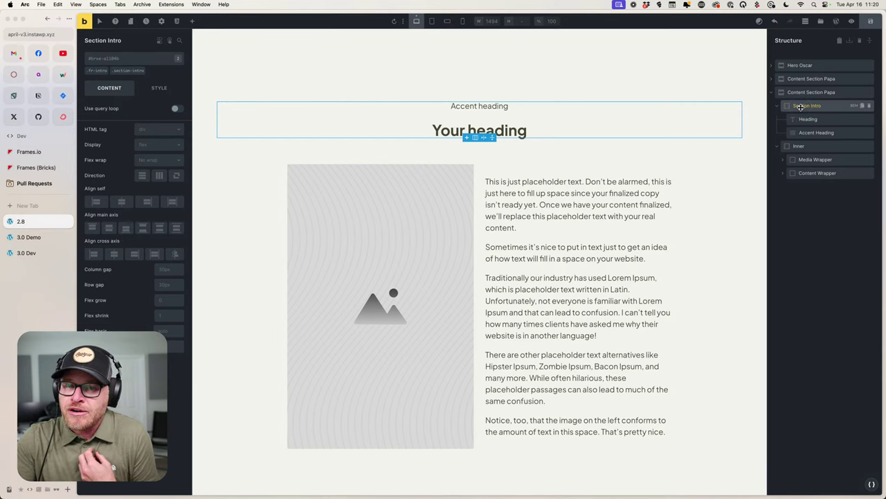
pyautogui.rightClick(800, 106)
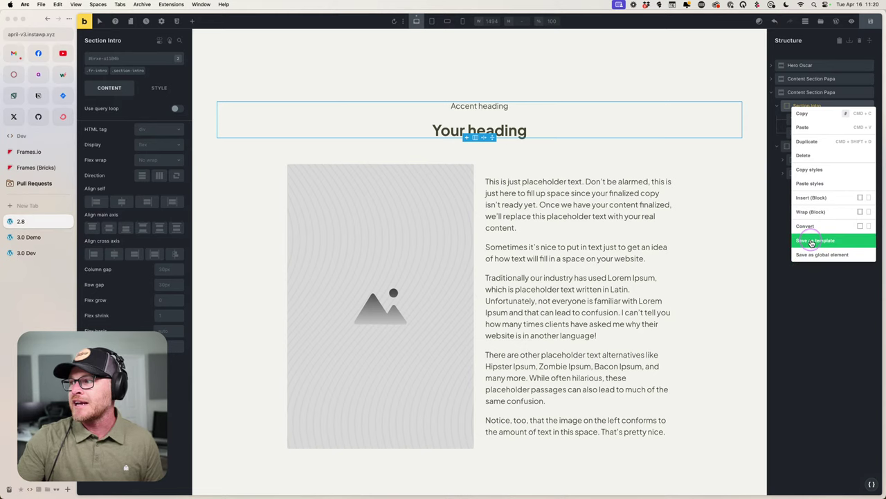
pyautogui.click(812, 241)
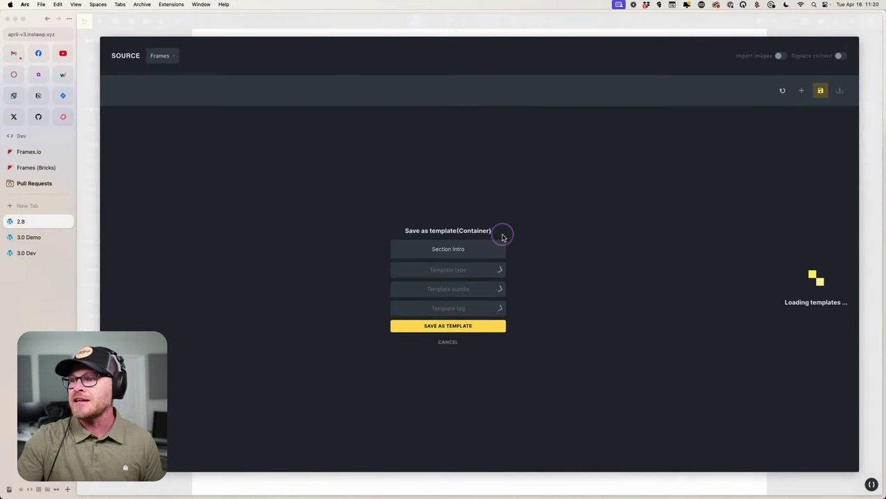
pyautogui.click(168, 56)
pyautogui.click(175, 74)
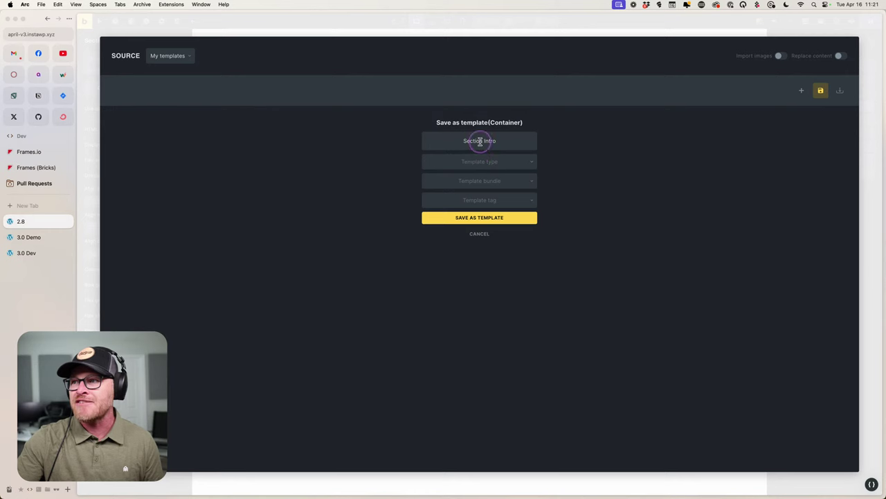
pyautogui.press('Return')
pyautogui.moveTo(250, 238)
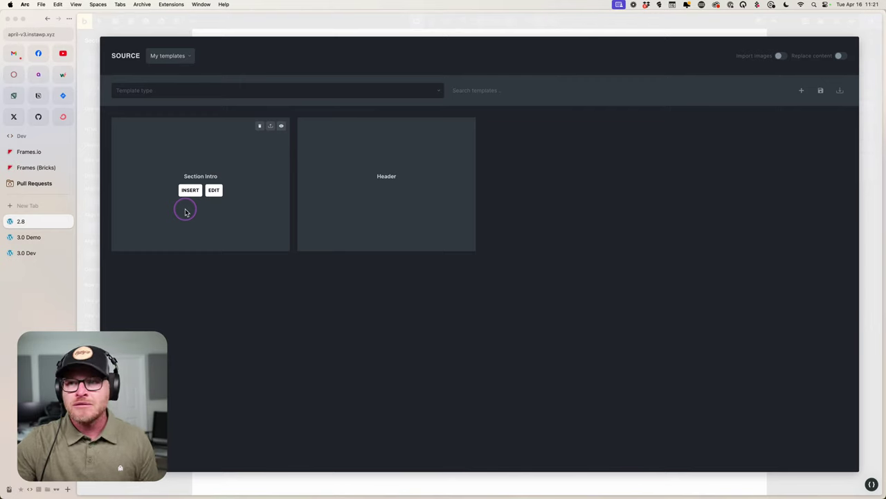
pyautogui.click(824, 22)
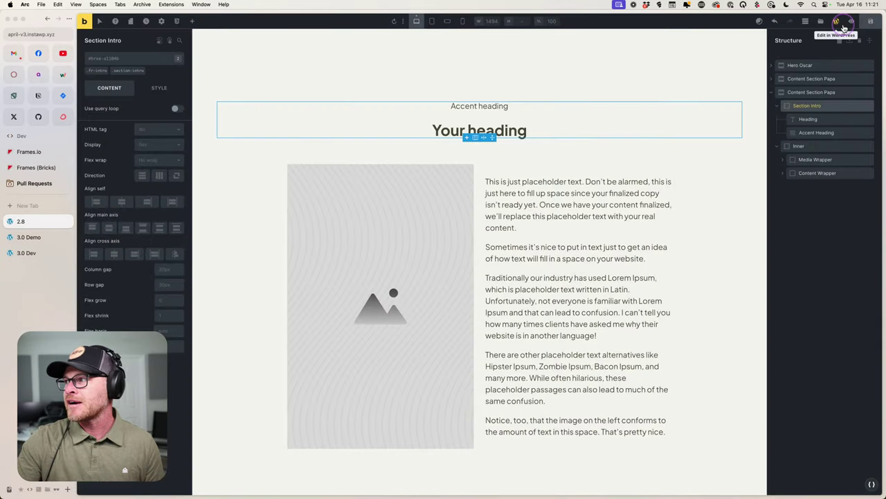
# Inspect the second section's Inner, Media, Content and Section Intro elements, then open its ACSS rename tool.
pyautogui.click(777, 106)
pyautogui.click(812, 93)
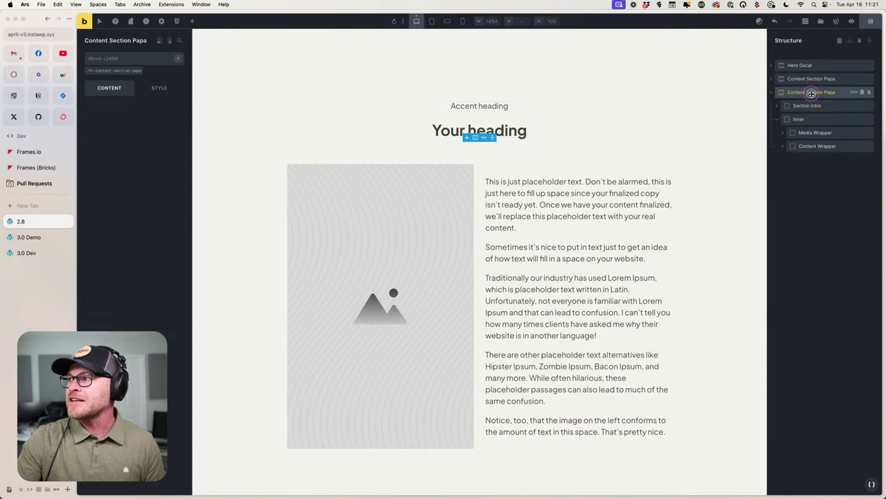
pyautogui.click(810, 120)
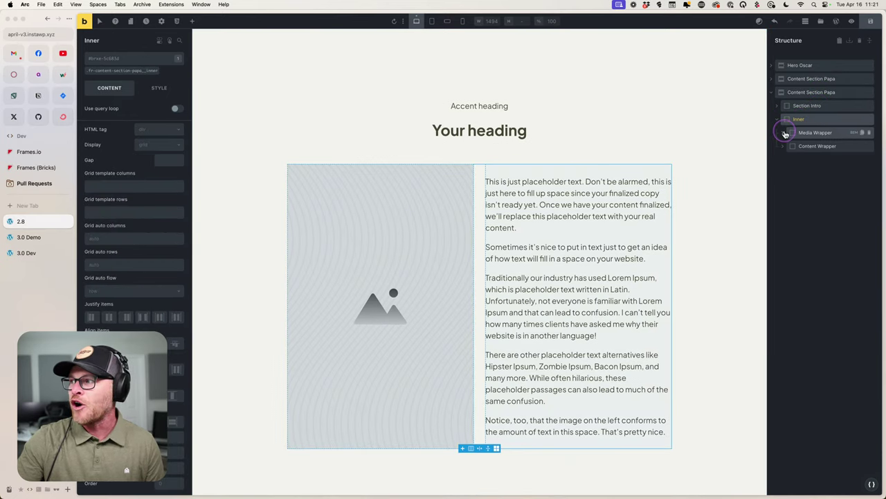
pyautogui.click(785, 133)
pyautogui.click(811, 145)
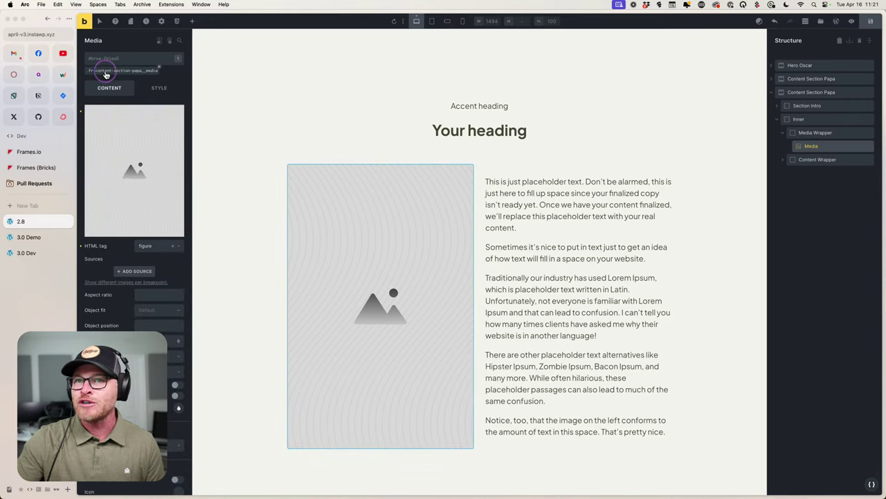
pyautogui.click(817, 159)
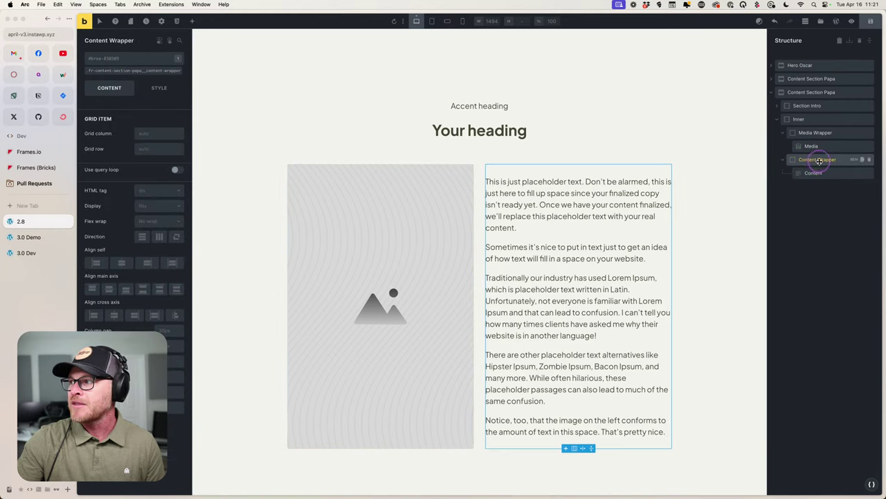
pyautogui.click(813, 172)
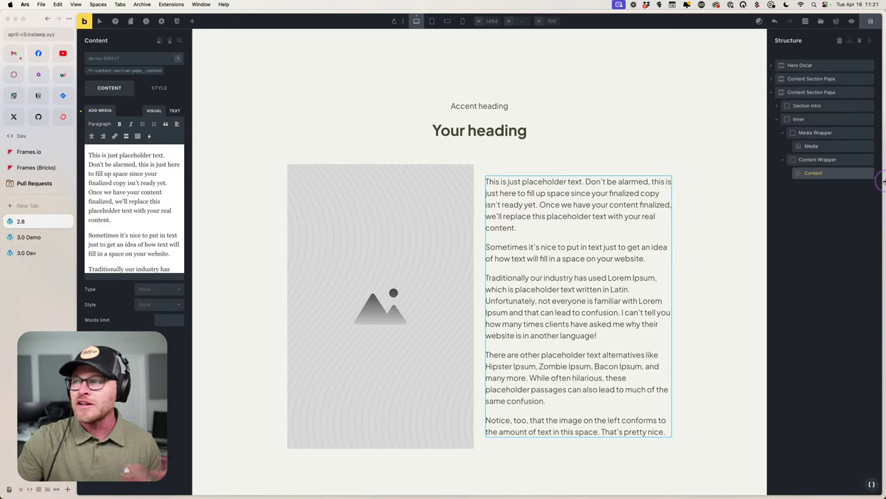
pyautogui.click(808, 105)
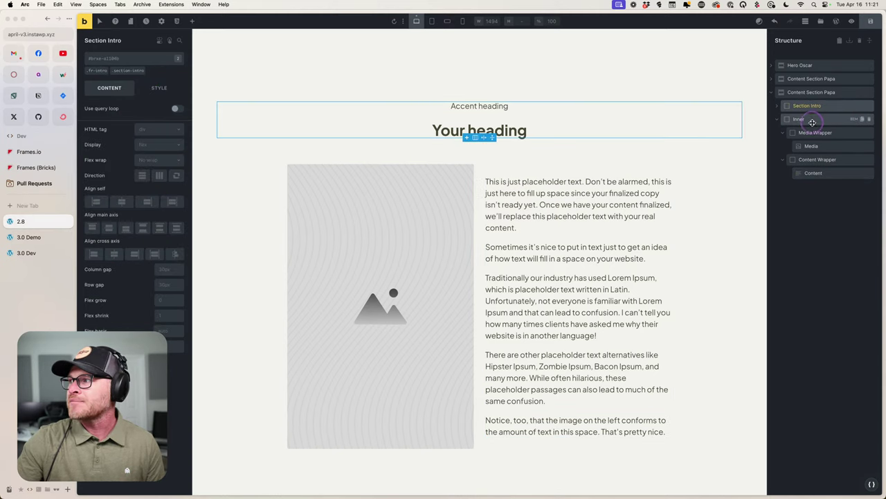
pyautogui.click(799, 119)
pyautogui.click(814, 94)
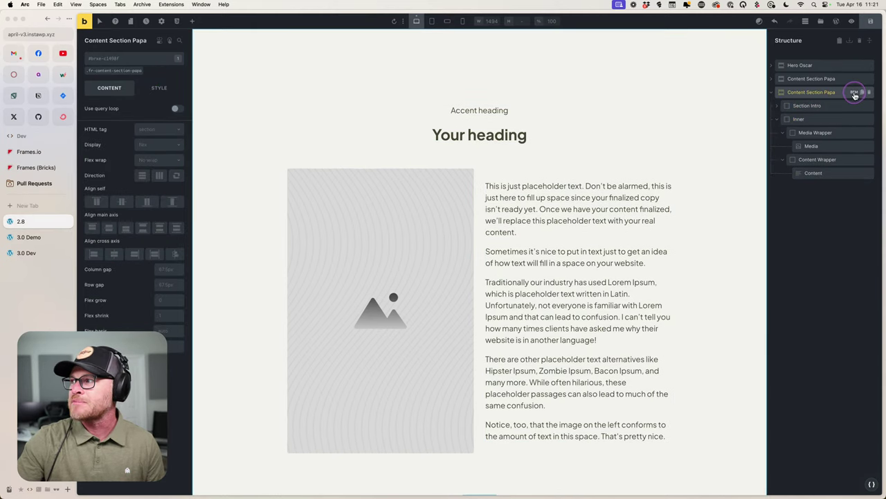
pyautogui.click(857, 92)
pyautogui.moveTo(807, 97); pyautogui.dragTo(622, 78)
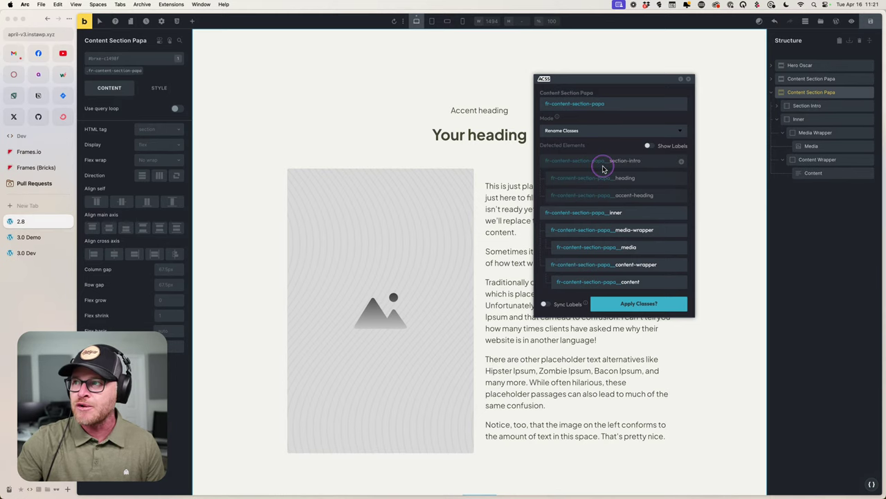
# Rename the section's class prefix to basic-centered-layout with synced labels and apply it.
pyautogui.tripleClick(614, 104)
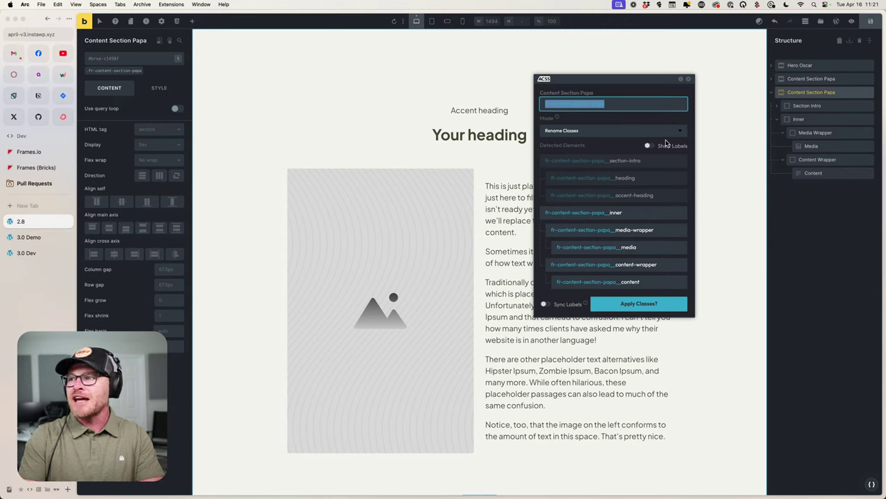
pyautogui.write('basic-centered-lay')
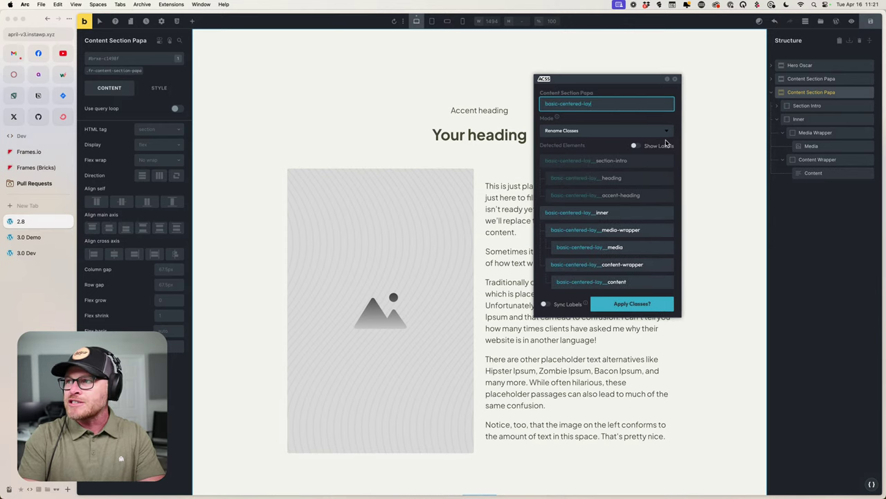
pyautogui.write('out')
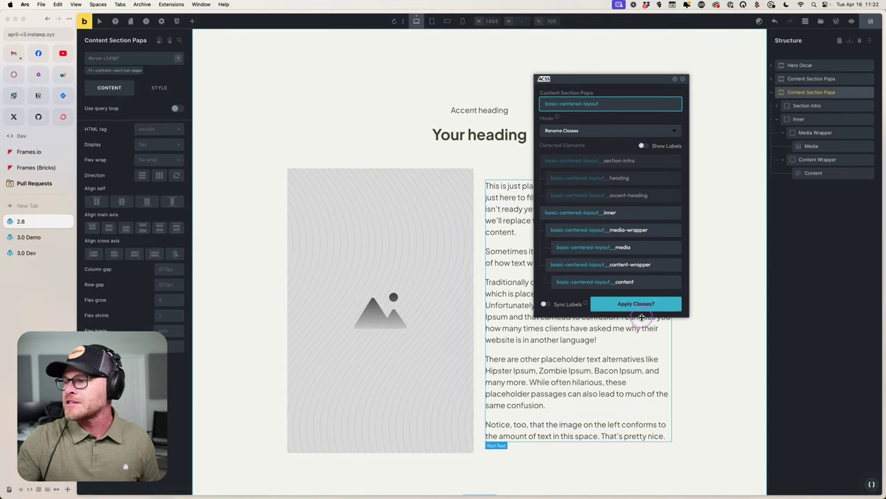
pyautogui.click(544, 303)
pyautogui.click(623, 306)
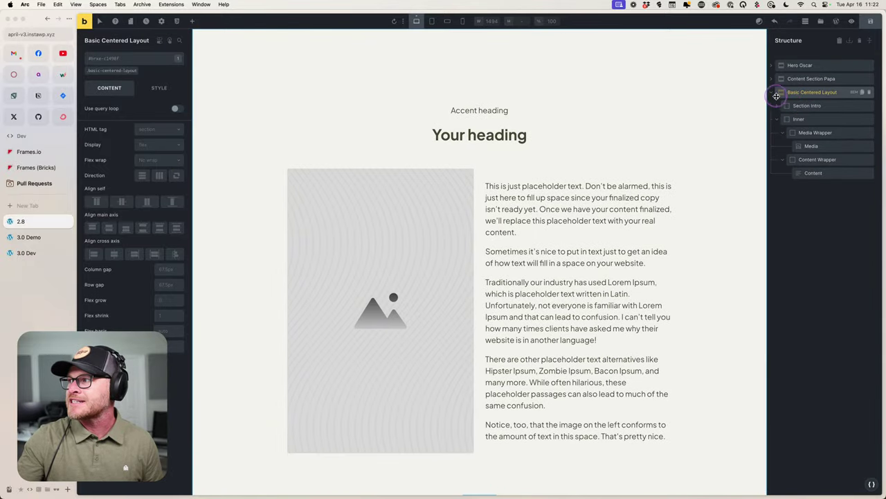
pyautogui.click(774, 93)
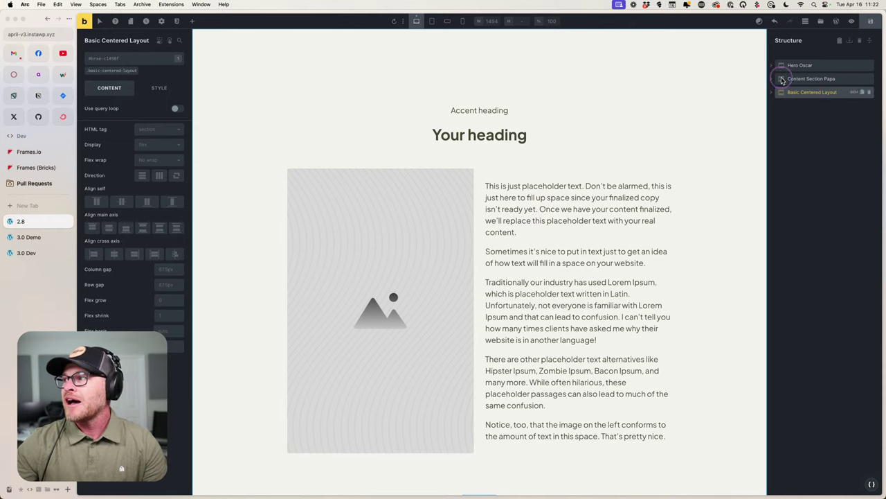
# Open the template library to view the Section Intro and Header templates in My templates.
pyautogui.click(820, 21)
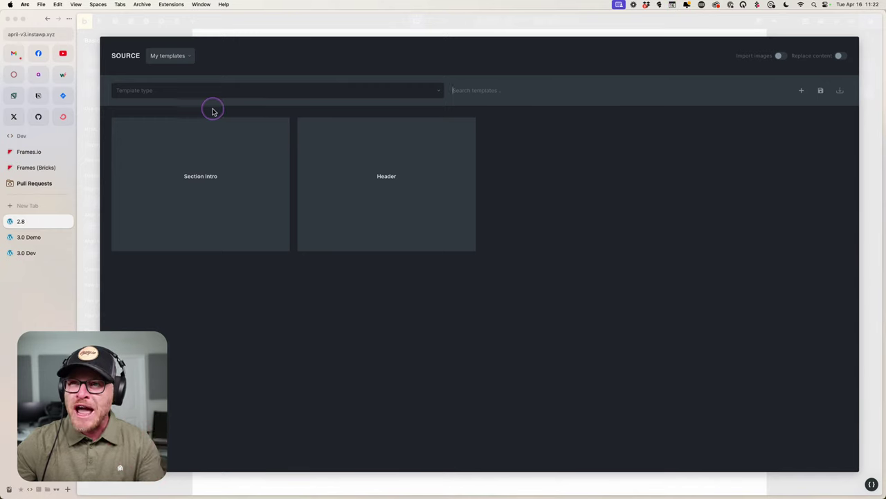
# Browse the Frames templates, including Content Section Papa, then close the library without inserting.
pyautogui.click(161, 57)
pyautogui.click(174, 103)
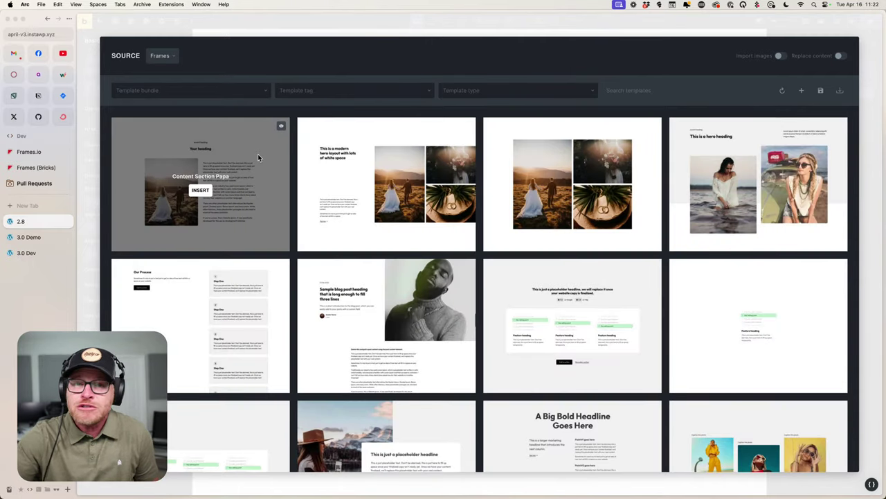
pyautogui.click(274, 184)
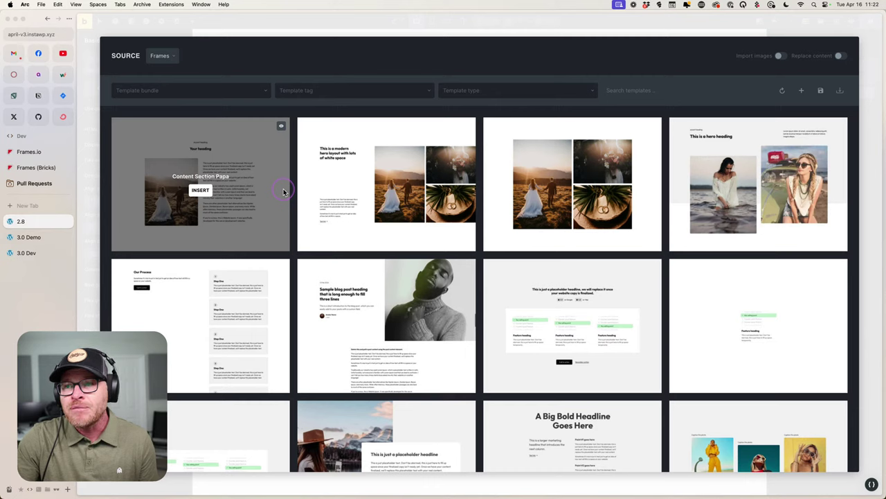
pyautogui.click(176, 168)
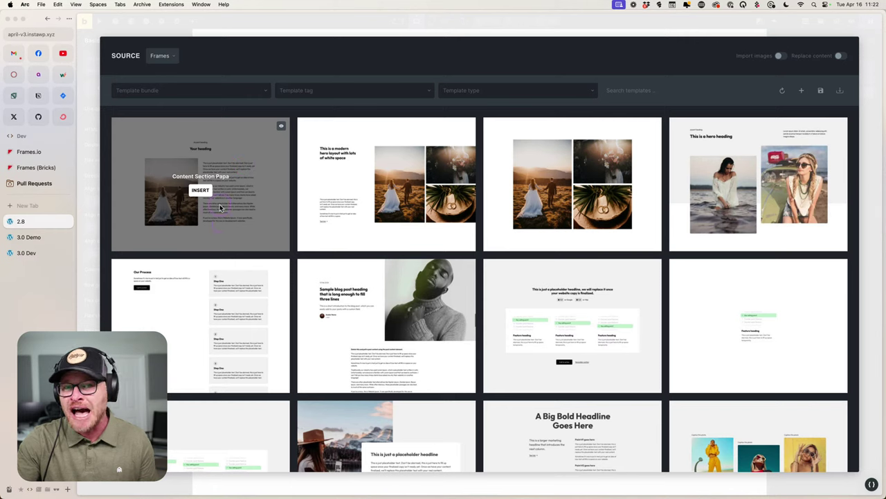
pyautogui.click(189, 221)
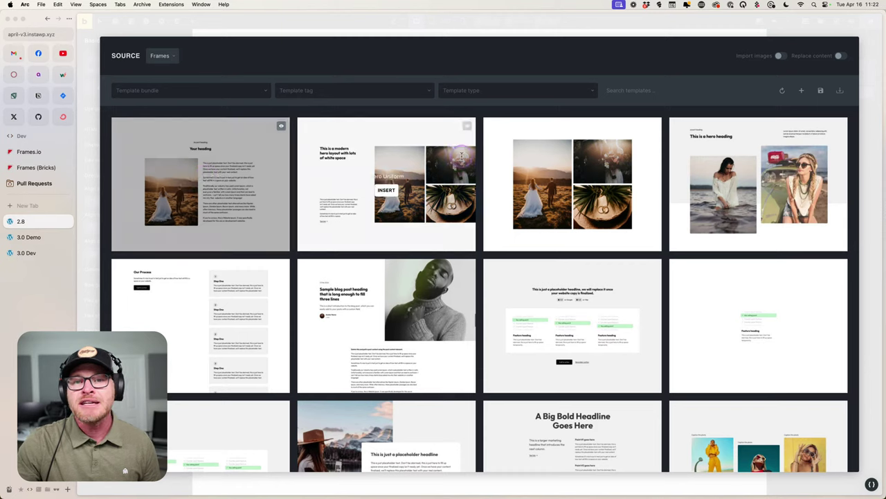
pyautogui.click(850, 36)
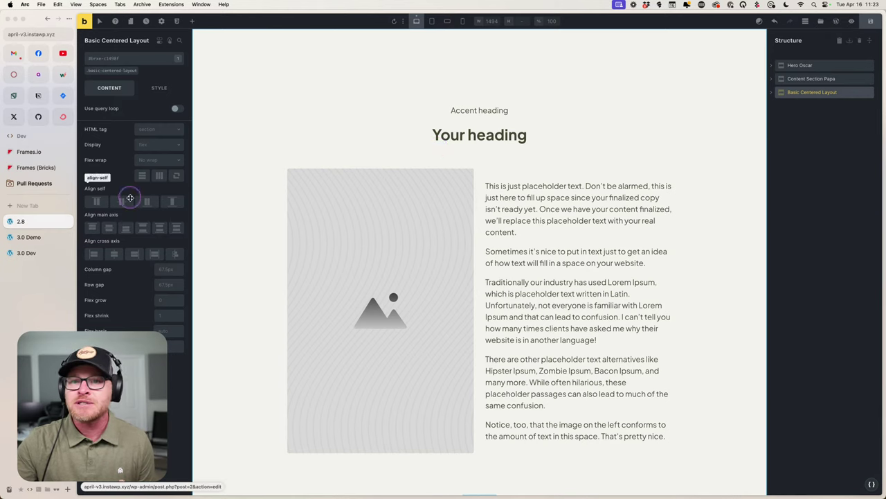
# Check the Automatic.css panel on the 3.0 Demo site, then close that site.
pyautogui.click(68, 236)
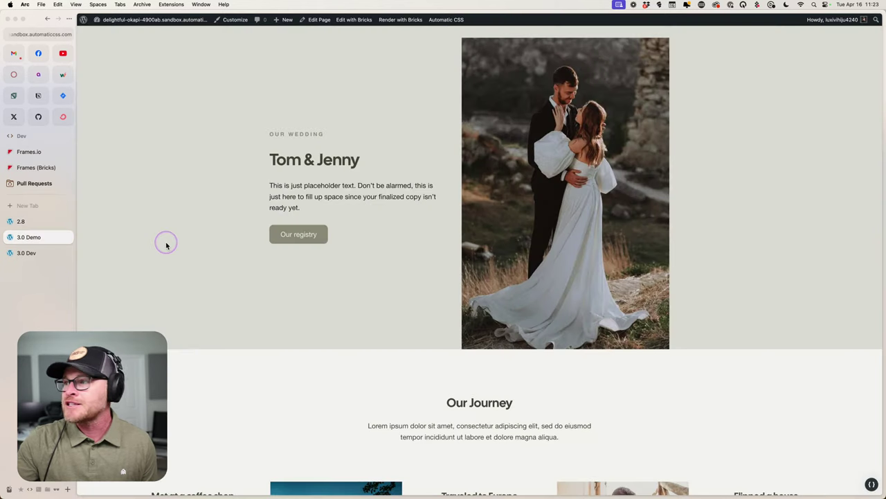
pyautogui.click(872, 484)
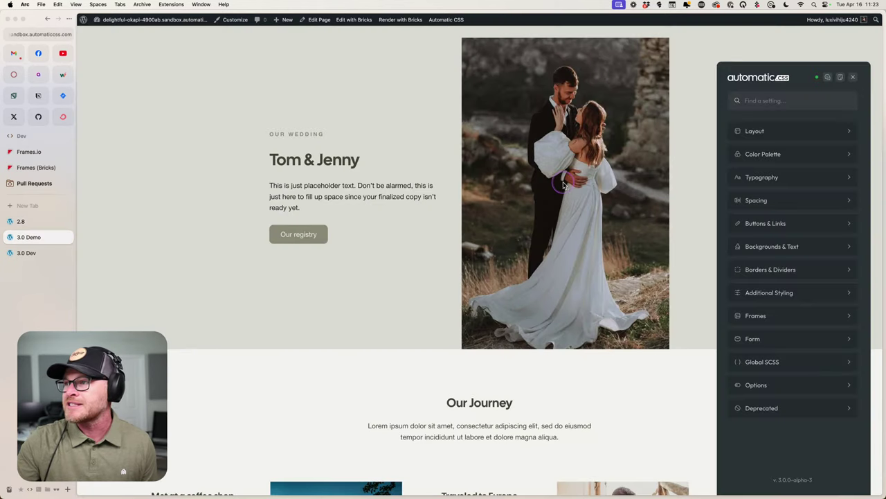
pyautogui.click(67, 237)
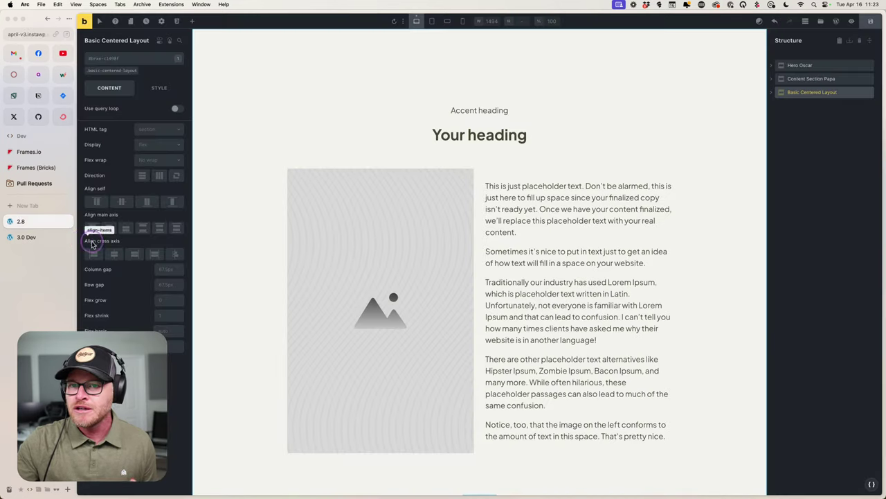
pyautogui.click(20, 236)
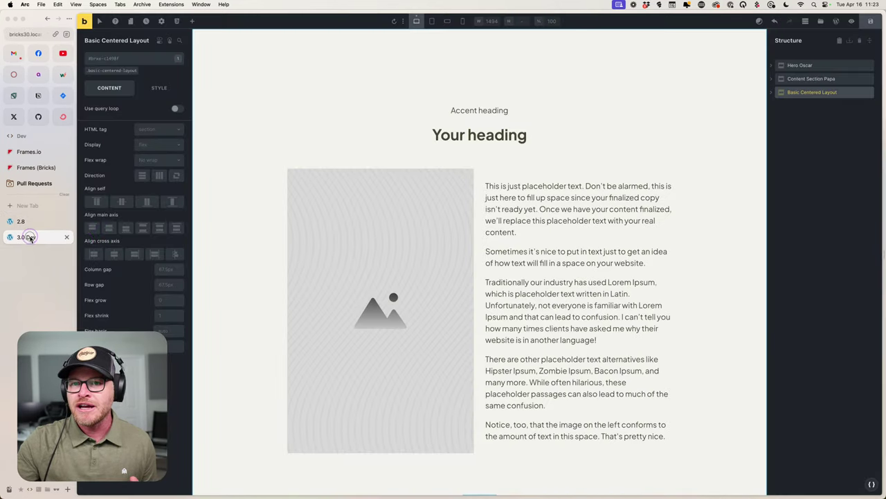
# On 3.0 Dev, reload the front end and visit Automatic.css settings and Dashboard, then InstaWP.
pyautogui.click(310, 112)
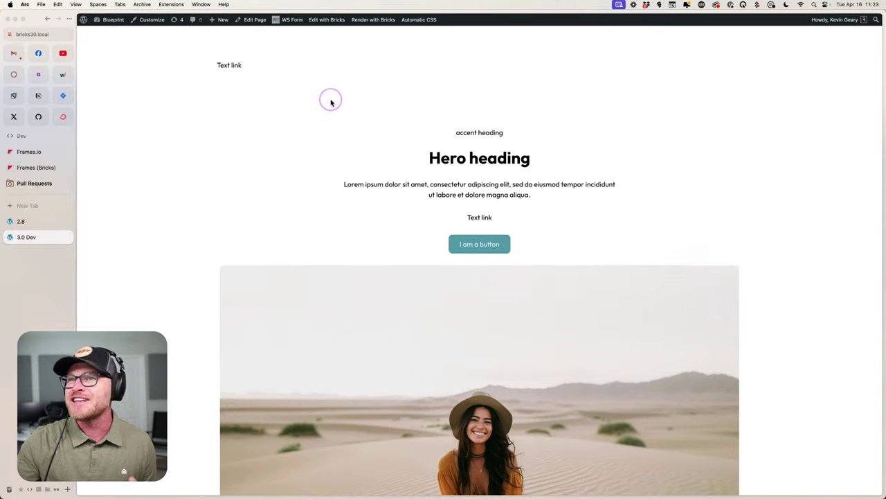
pyautogui.click(390, 21)
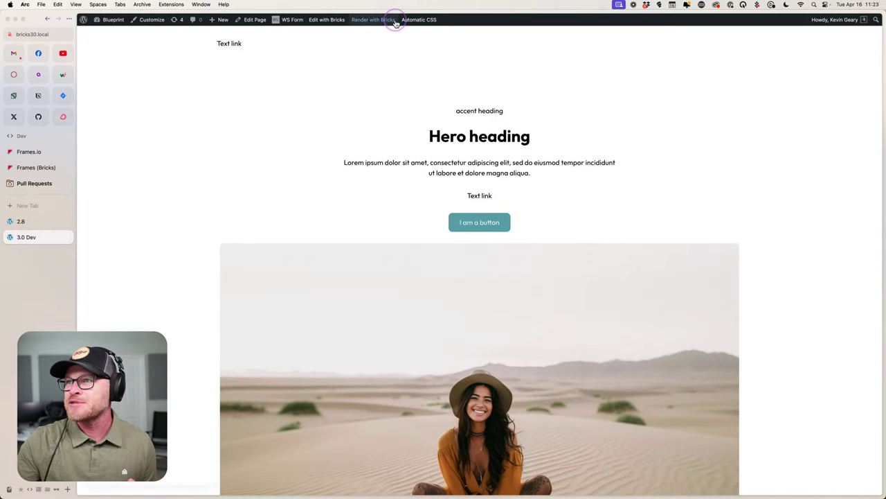
pyautogui.click(428, 21)
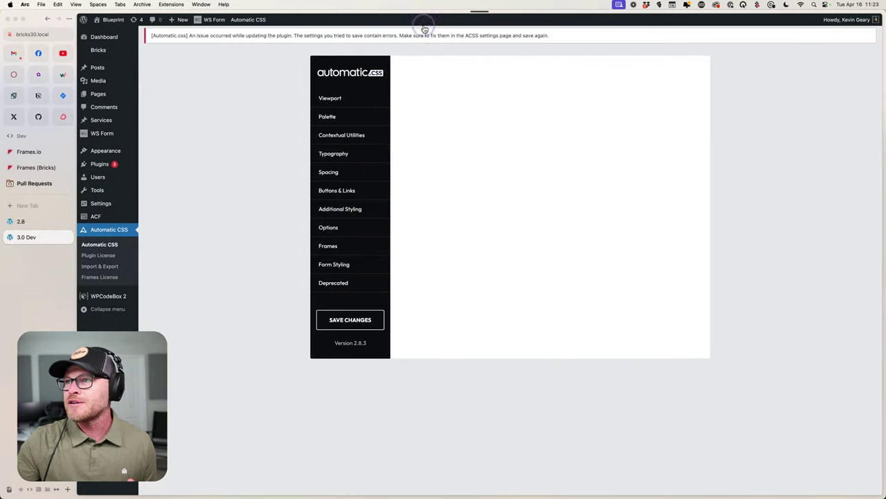
pyautogui.click(104, 37)
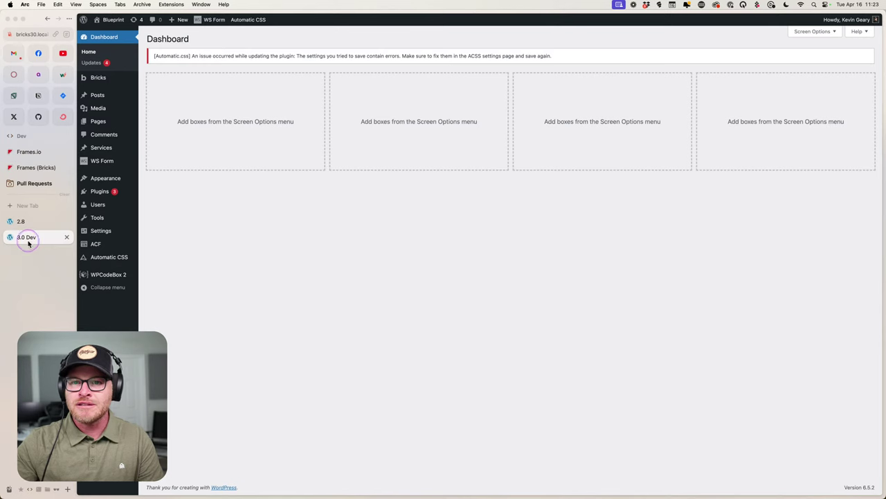
pyautogui.click(62, 75)
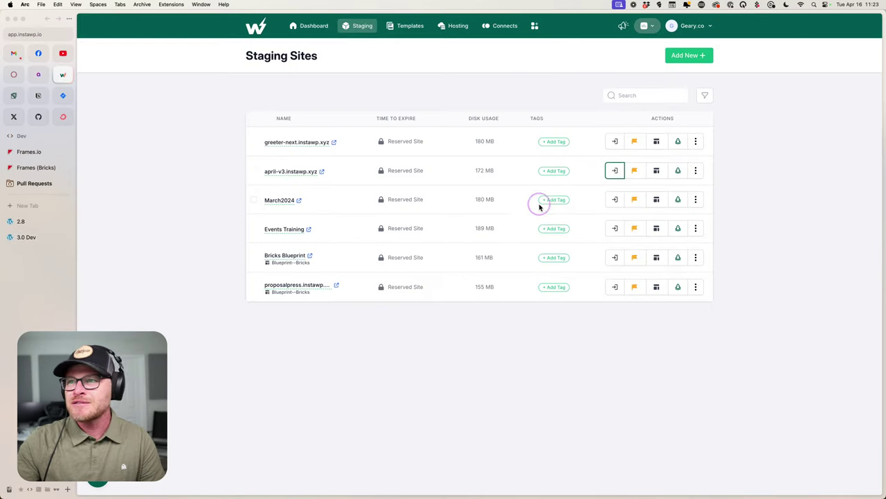
# Switch the InstaWP account to the Automatic.css team.
pyautogui.click(686, 26)
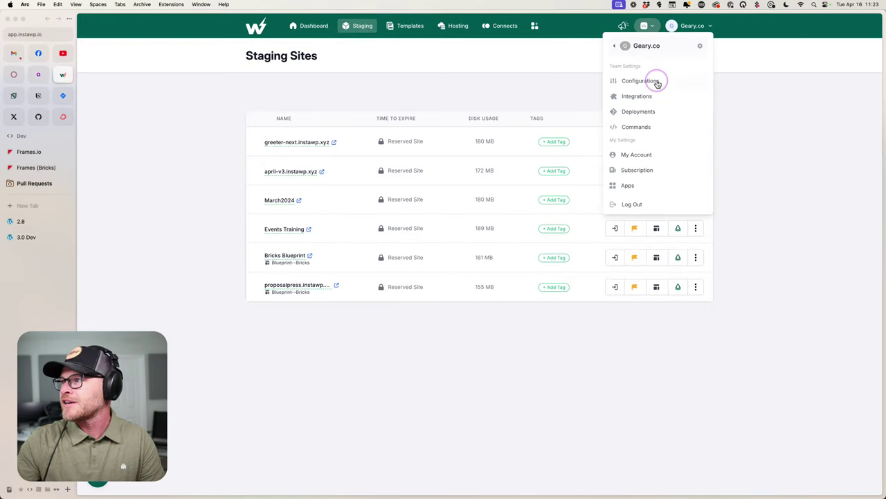
pyautogui.click(646, 46)
pyautogui.click(533, 59)
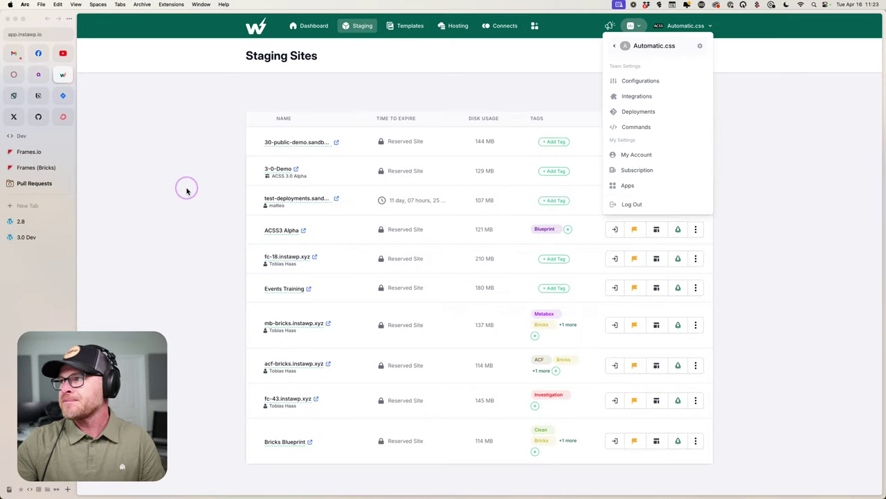
pyautogui.click(184, 188)
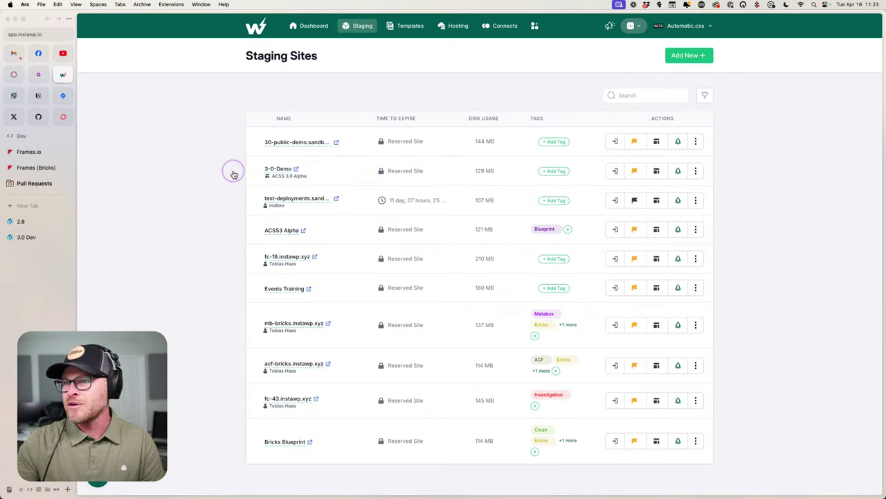
# Preview a staging site's front end, close it, then magic-login to 30-public-demo.
pyautogui.click(614, 171)
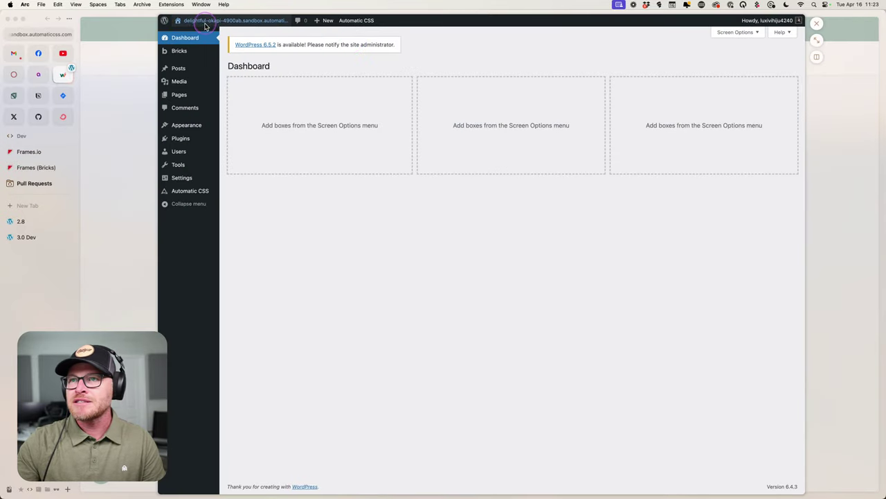
pyautogui.moveTo(184, 51)
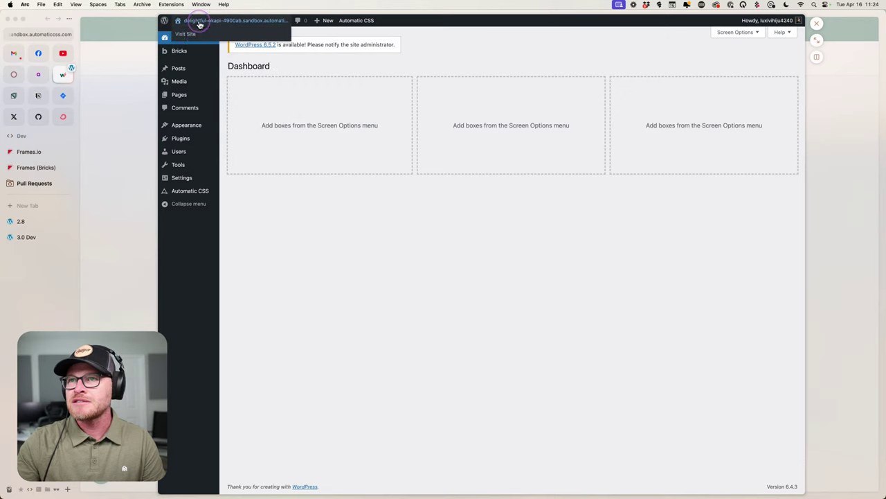
pyautogui.click(200, 21)
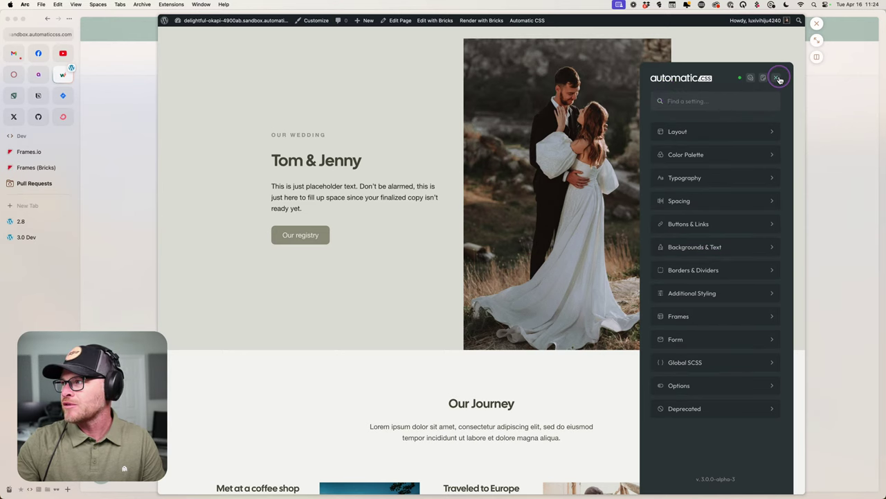
pyautogui.click(775, 77)
pyautogui.click(816, 23)
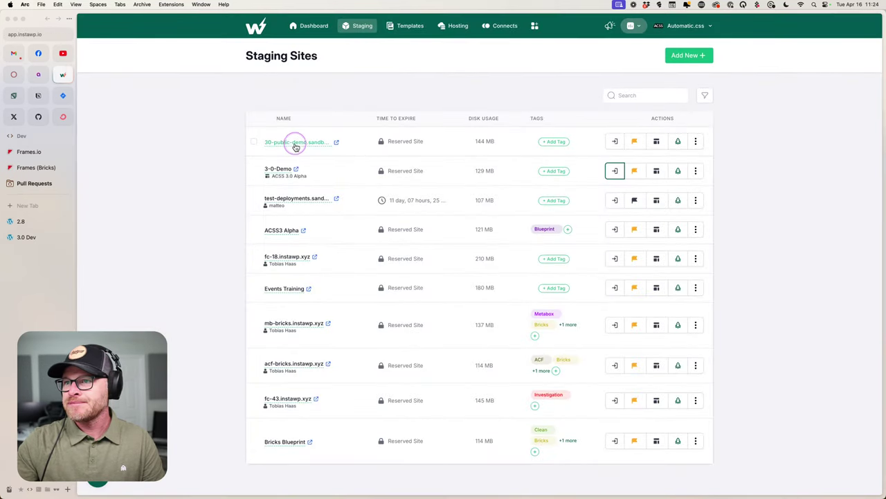
pyautogui.click(615, 141)
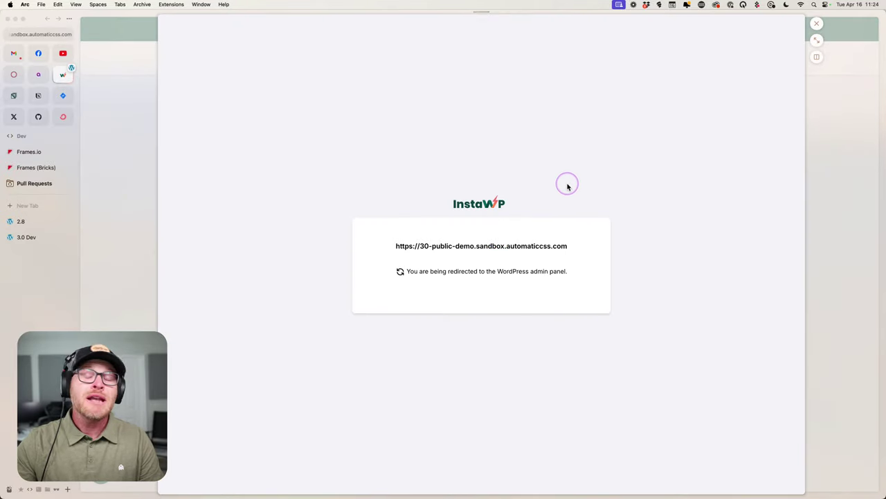
# Open the 30-public-demo front page in a full tab with the Automatic.css Options panel.
pyautogui.moveTo(220, 21)
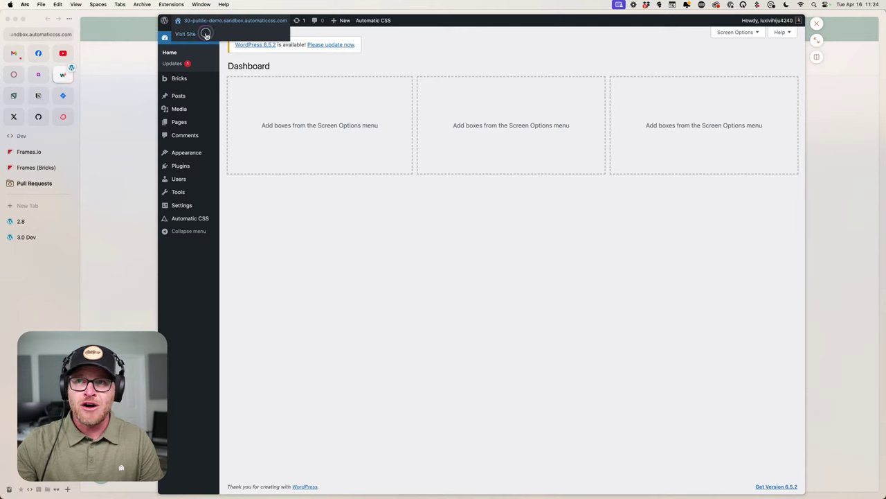
pyautogui.click(203, 35)
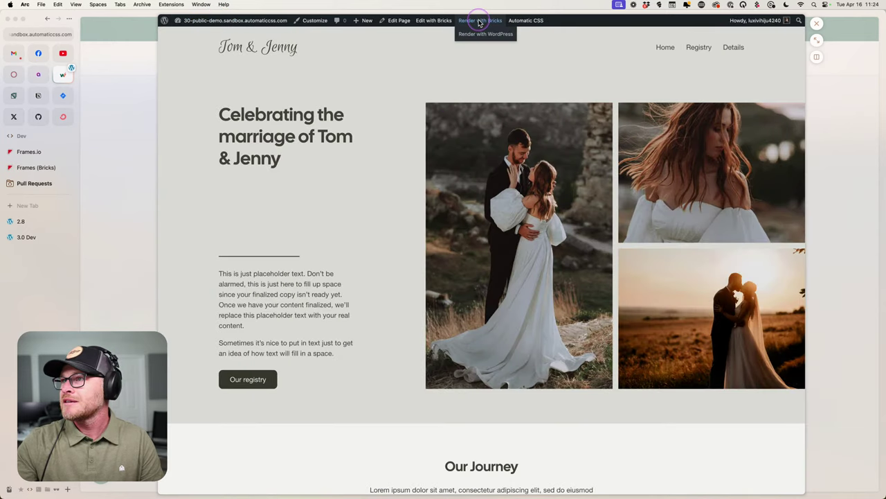
pyautogui.click(523, 21)
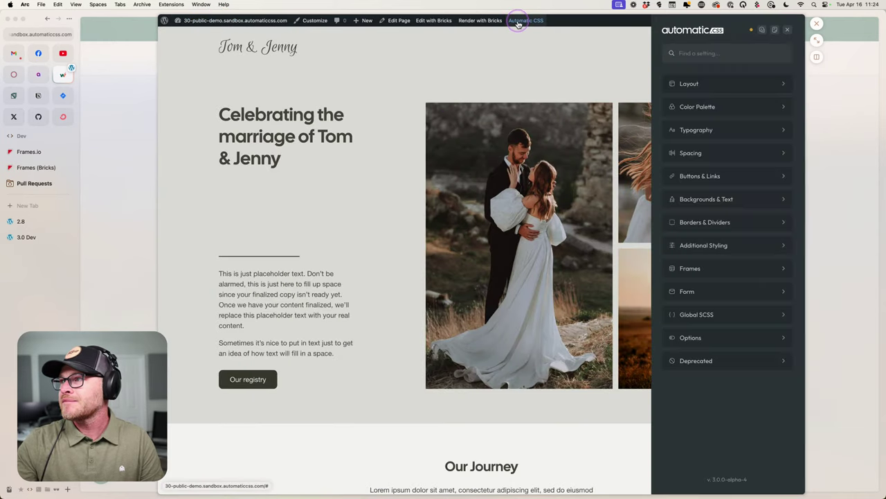
pyautogui.click(815, 41)
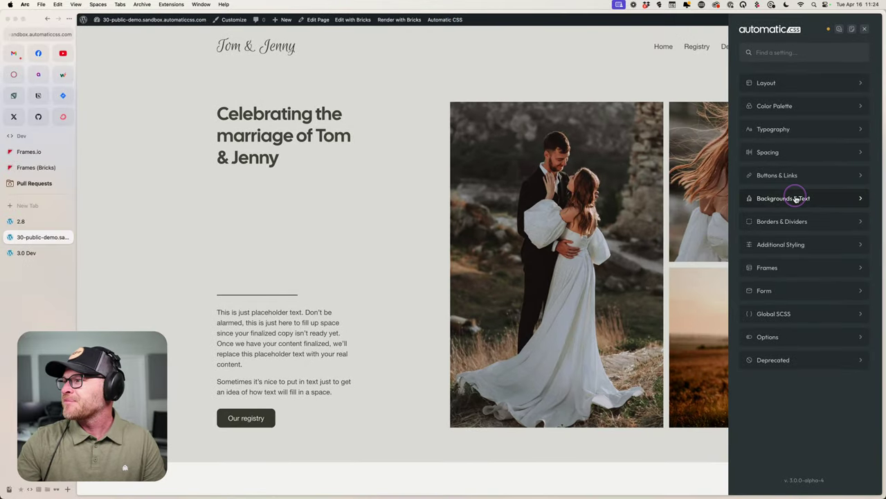
pyautogui.click(769, 336)
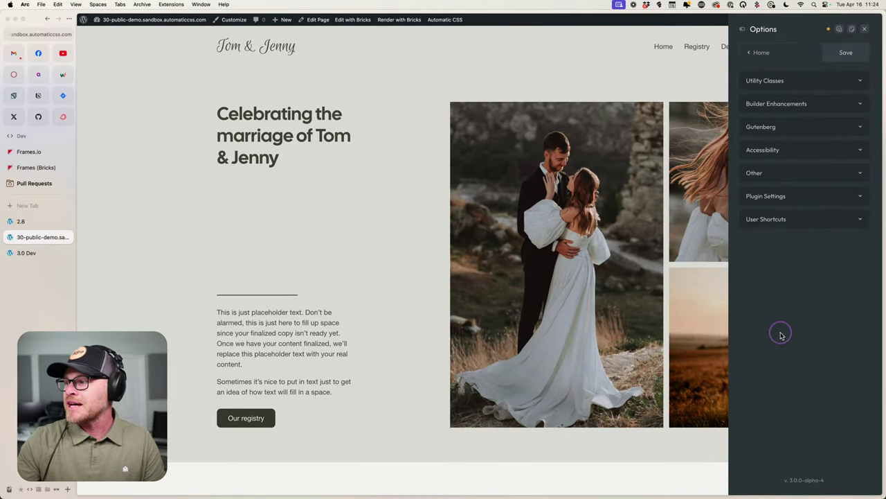
# Under Builder Enhancements, toggle Import Original Classes off and back on, then close the panel.
pyautogui.click(778, 103)
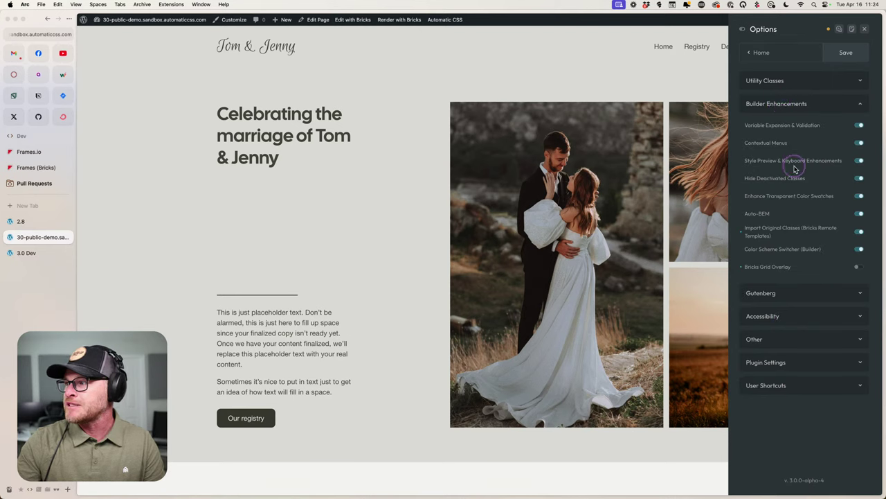
pyautogui.moveTo(750, 232)
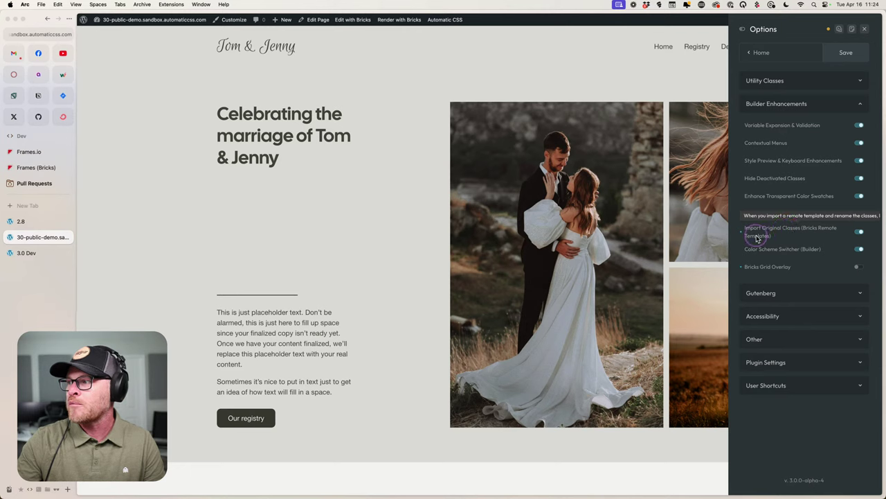
pyautogui.click(860, 232)
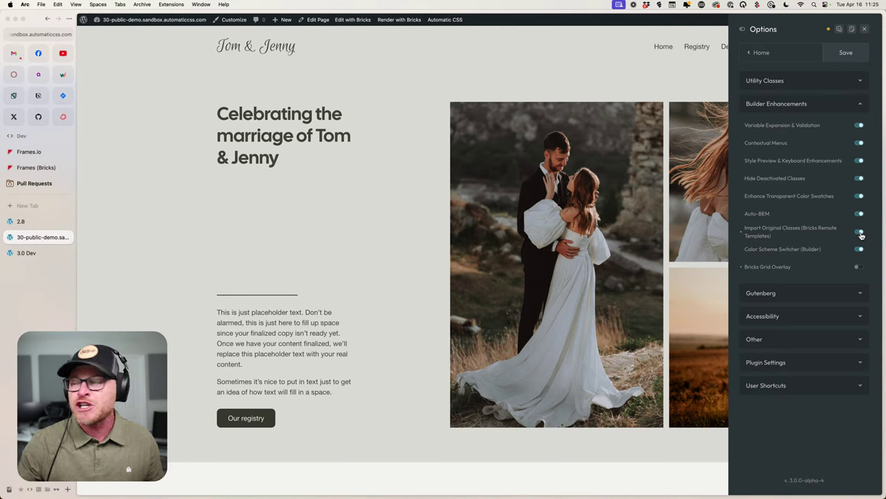
pyautogui.click(860, 234)
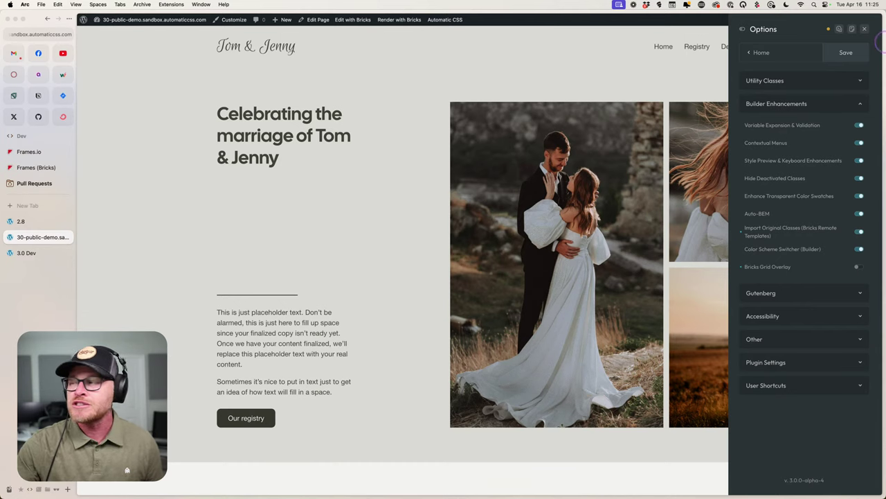
pyautogui.click(864, 28)
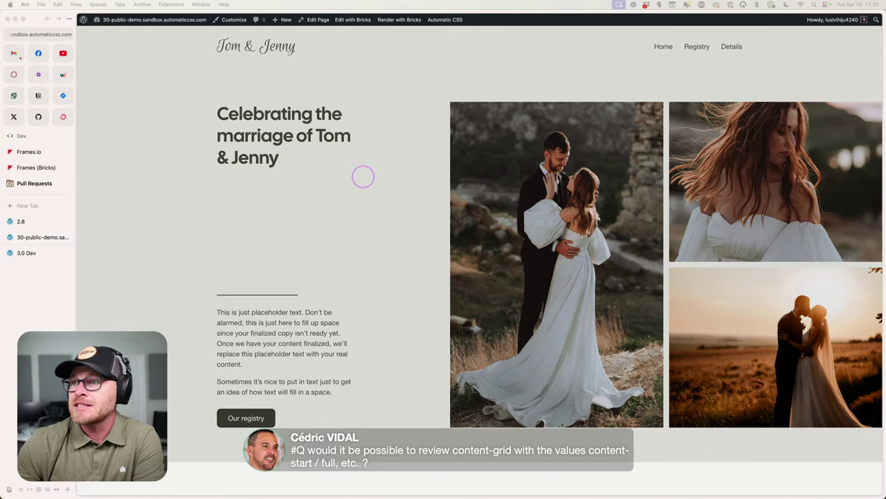
# Open the post 'The story of how we met' from Our latest posts and scroll through it.
pyautogui.click(363, 177)
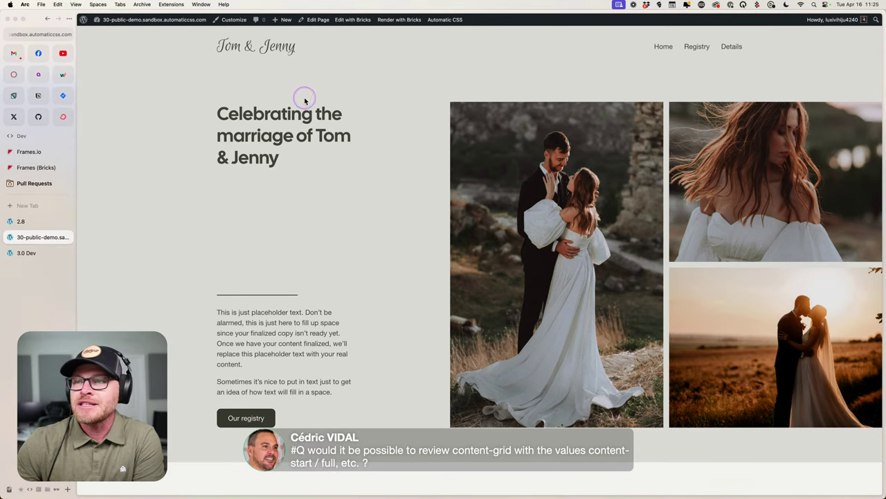
pyautogui.scroll(-6, 304, 101)
pyautogui.scroll(6, 306, 109)
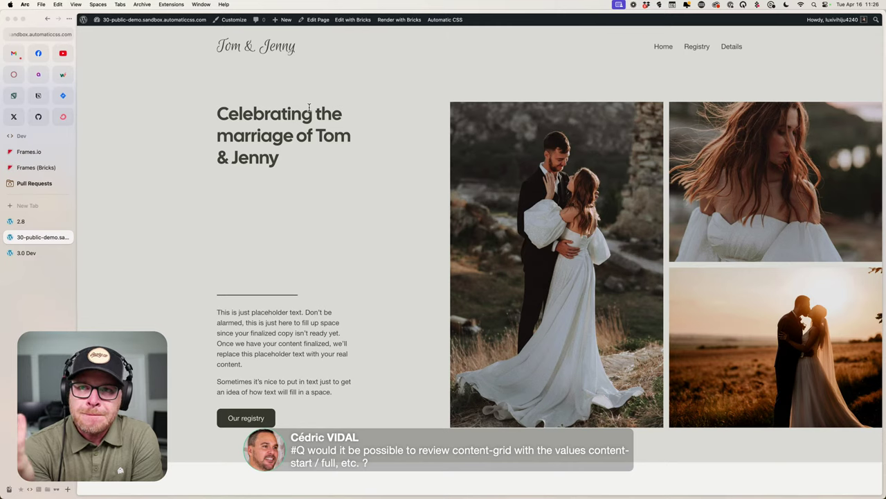
pyautogui.scroll(-15, 475, 283)
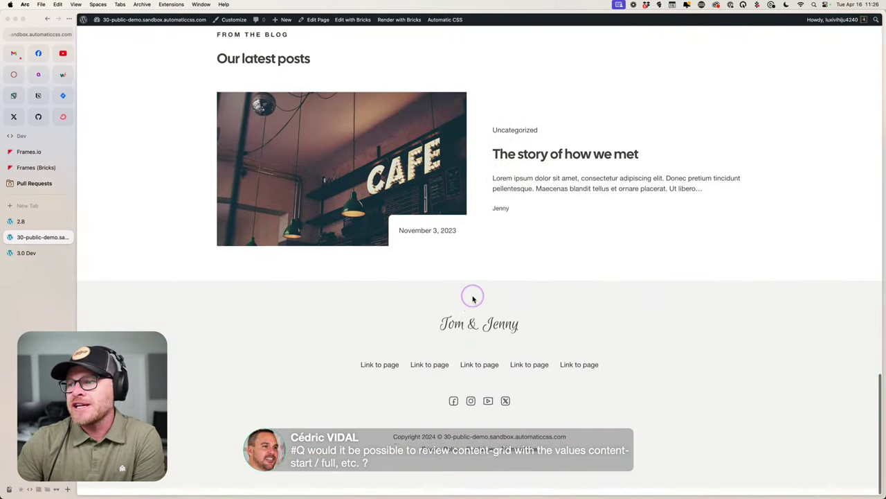
pyautogui.click(451, 257)
pyautogui.scroll(-10, 457, 221)
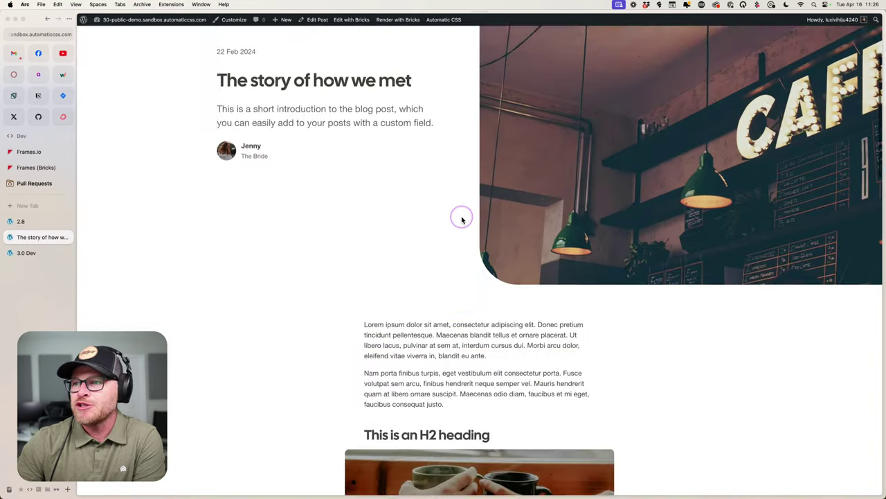
pyautogui.scroll(-3, 462, 218)
pyautogui.scroll(8, 461, 217)
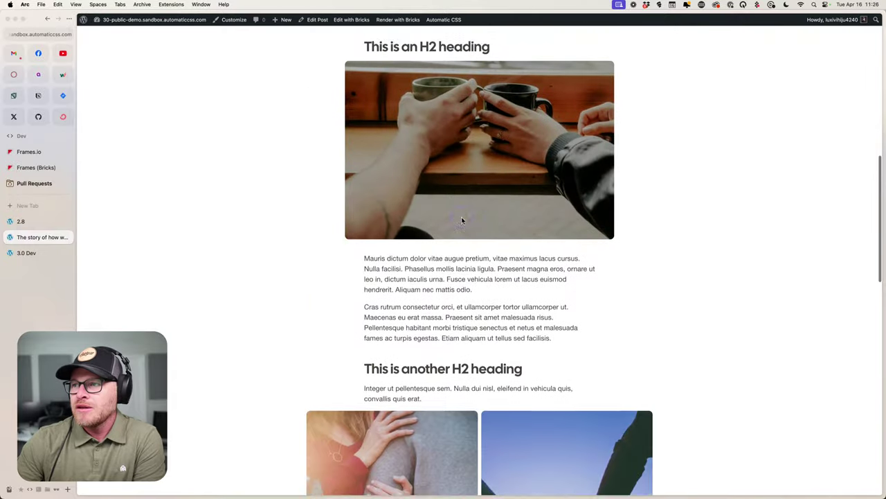
pyautogui.scroll(-7, 365, 248)
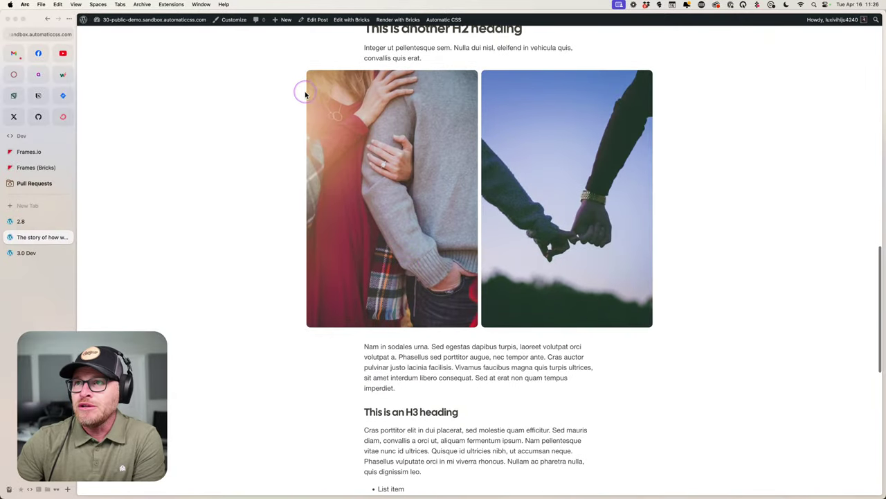
# Look at the post in the block editor, then return to its front-end page.
pyautogui.click(307, 17)
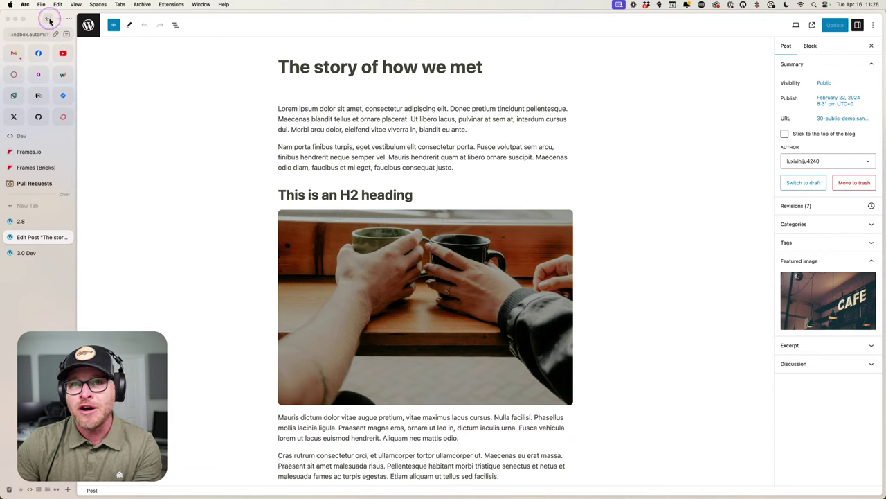
pyautogui.click(48, 19)
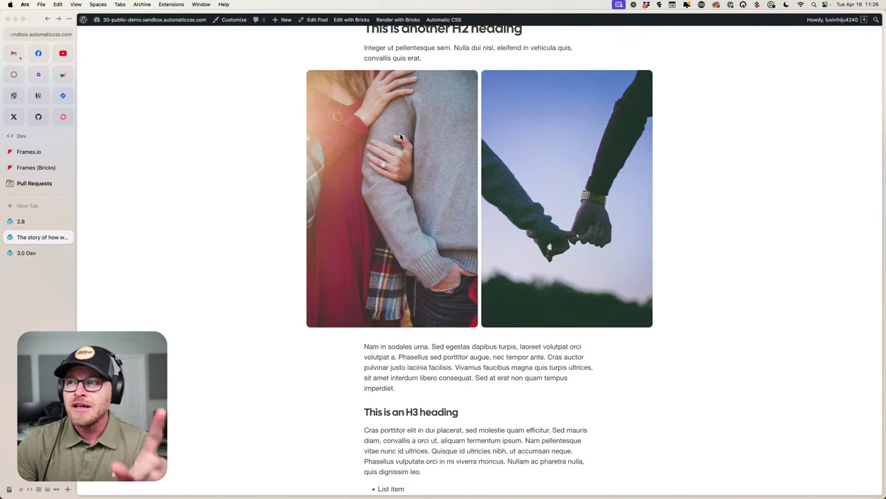
pyautogui.scroll(15, 247, 185)
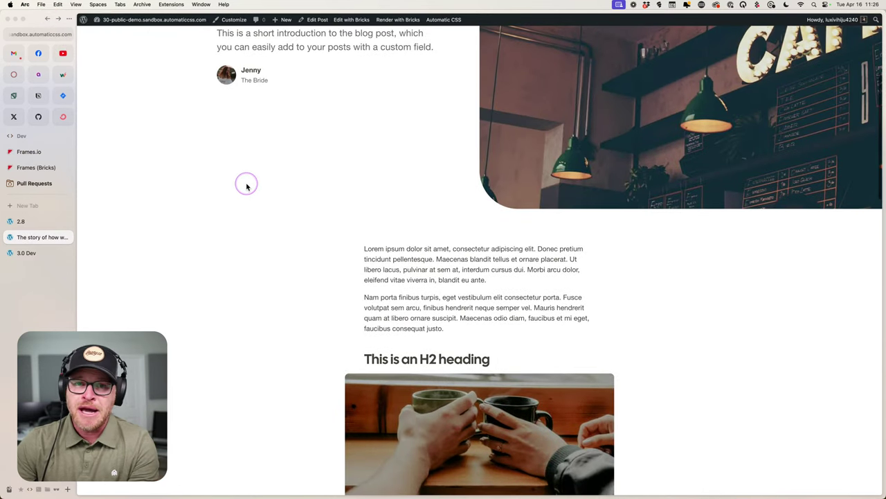
pyautogui.moveTo(343, 20)
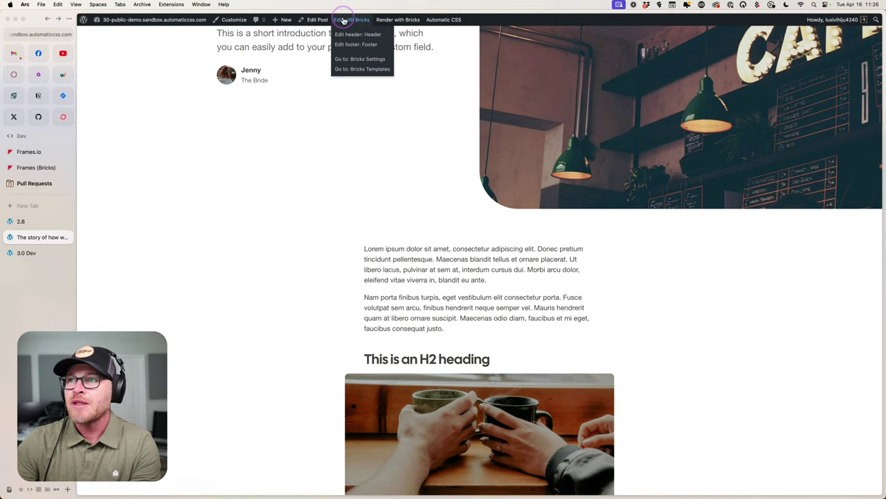
# Open the Blog: Single template in Bricks and expand Blog Post Body Alpha in Structure.
pyautogui.click(343, 69)
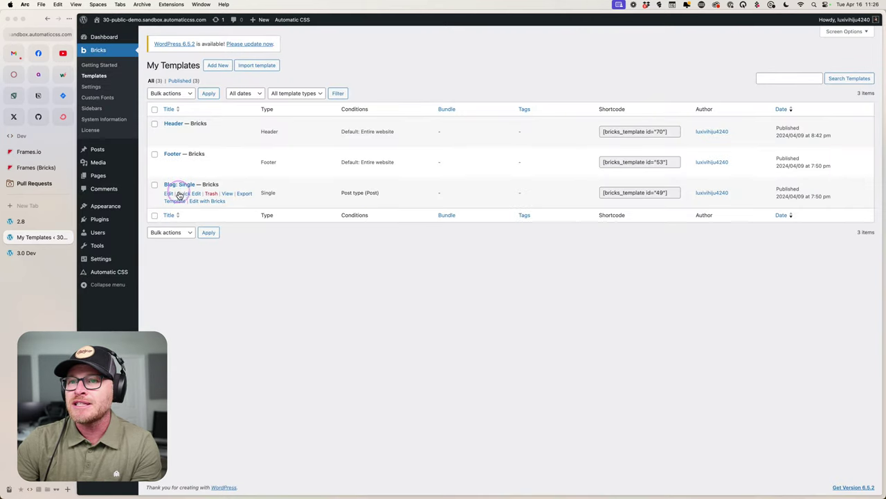
pyautogui.click(205, 201)
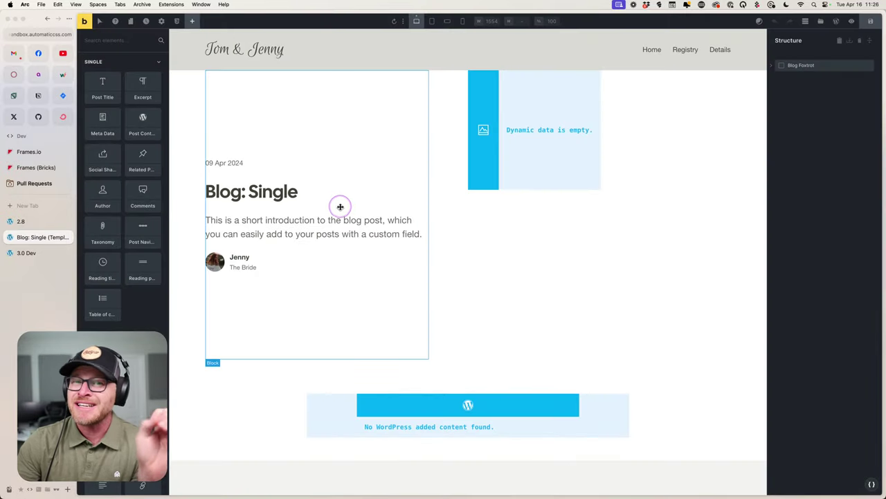
pyautogui.scroll(-5, 538, 251)
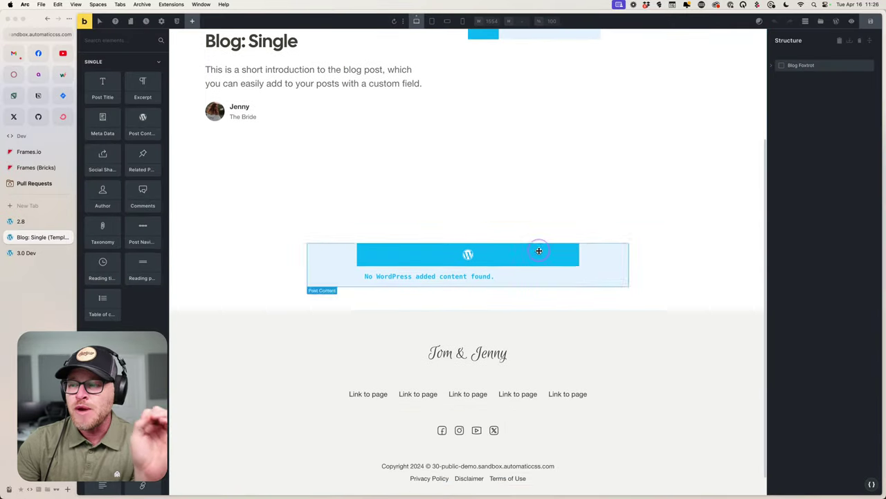
pyautogui.scroll(-1, 539, 250)
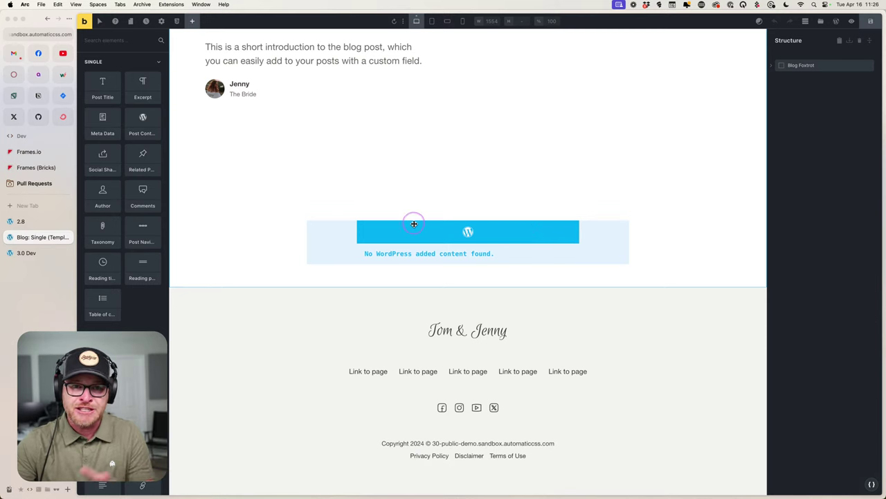
pyautogui.click(262, 239)
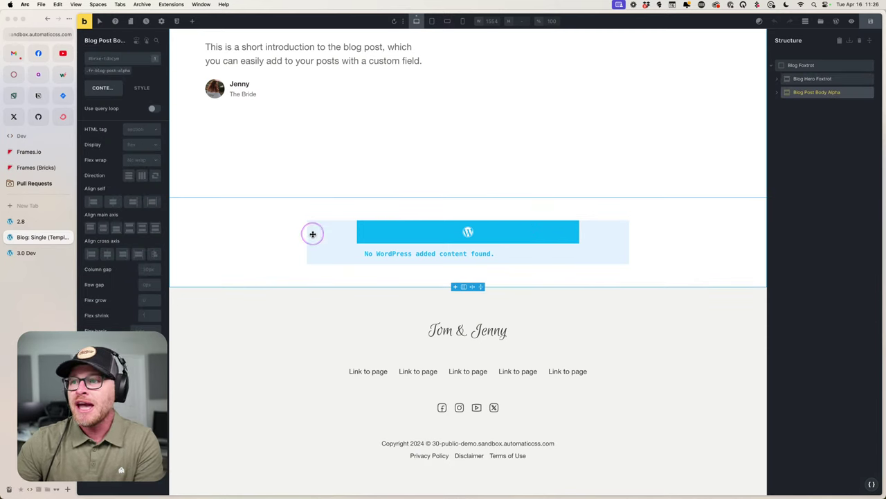
pyautogui.click(777, 92)
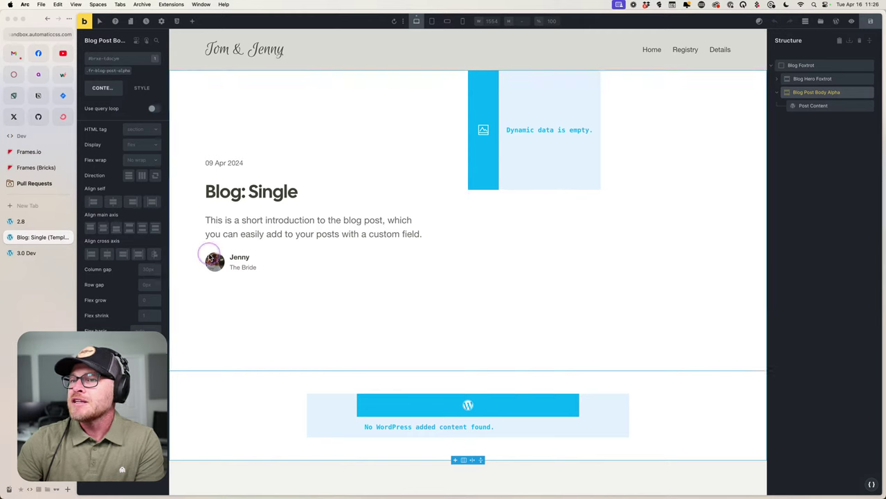
# In Template Settings > Populate Content, set Content type to Single post/page and browse posts.
pyautogui.click(161, 21)
pyautogui.click(106, 100)
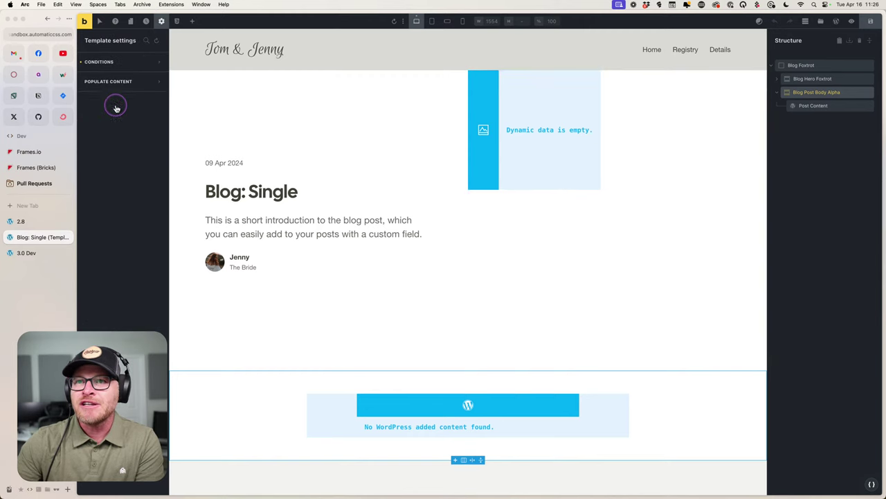
pyautogui.click(105, 81)
pyautogui.click(124, 150)
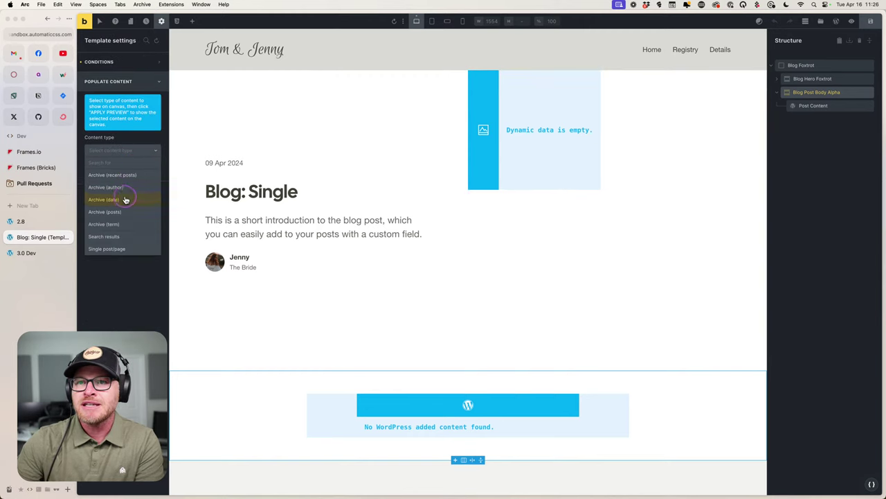
pyautogui.click(121, 249)
pyautogui.click(131, 179)
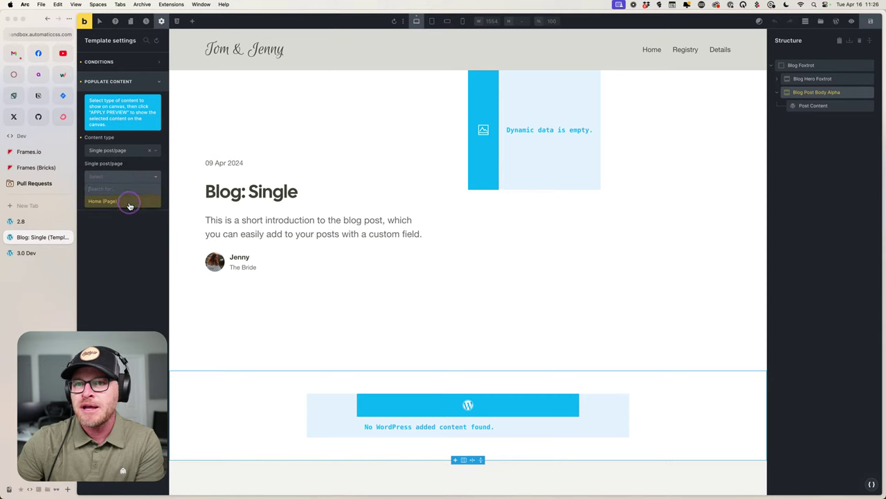
pyautogui.click(128, 200)
pyautogui.click(118, 178)
pyautogui.click(123, 179)
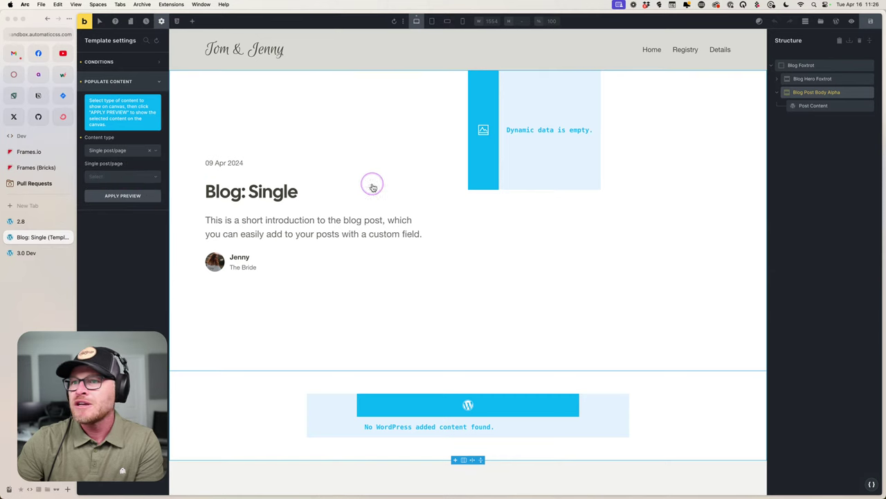
pyautogui.click(129, 179)
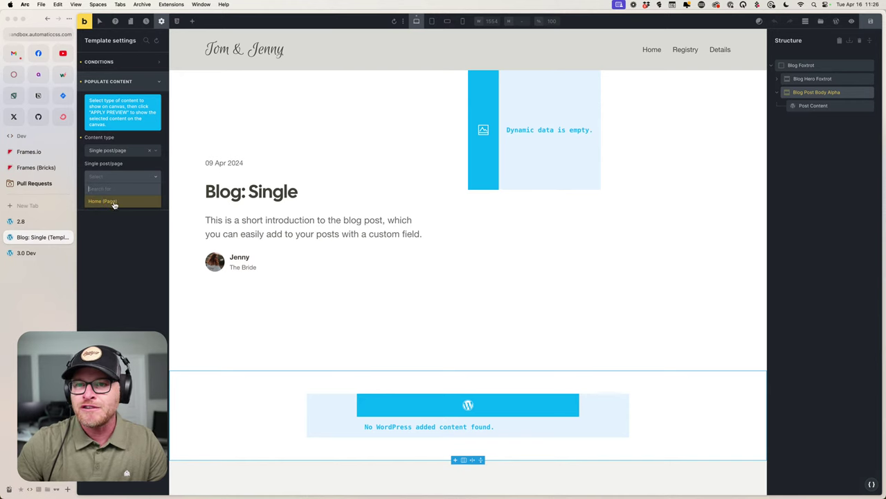
pyautogui.click(150, 152)
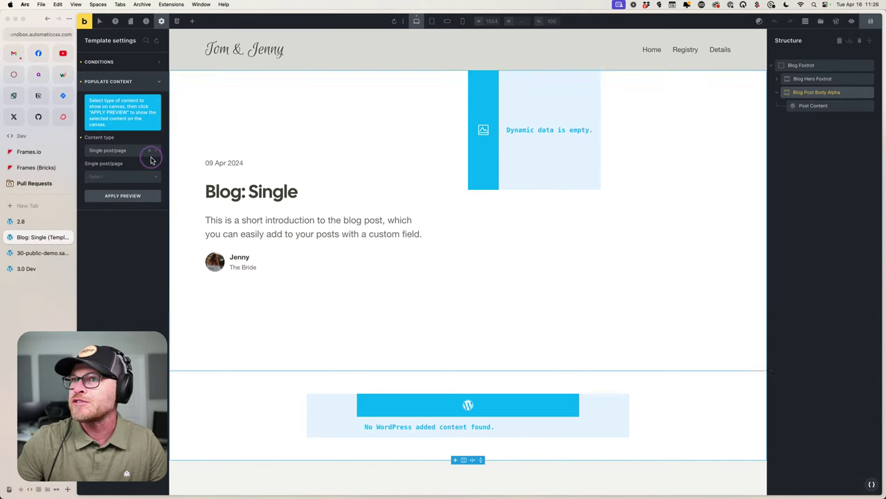
# Check the Posts list, then search 'the' and apply the 'The story of how we met' preview.
pyautogui.click(42, 252)
pyautogui.click(113, 67)
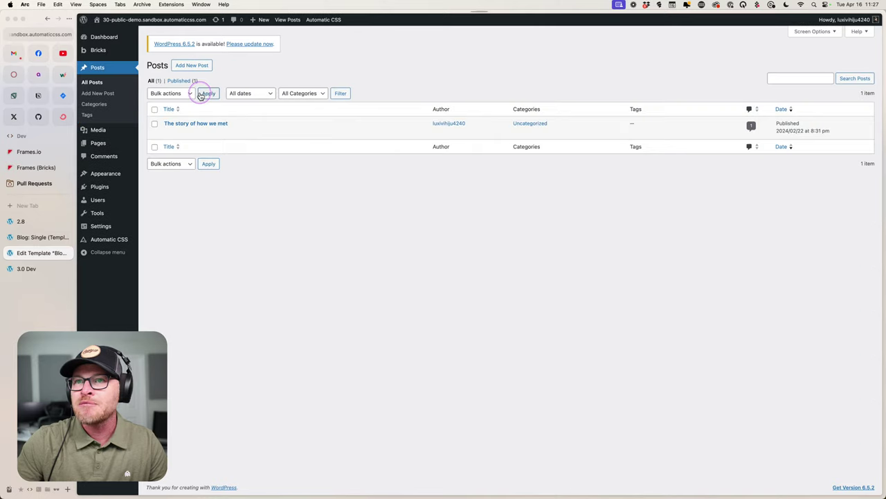
pyautogui.click(30, 239)
pyautogui.click(123, 178)
pyautogui.write('the')
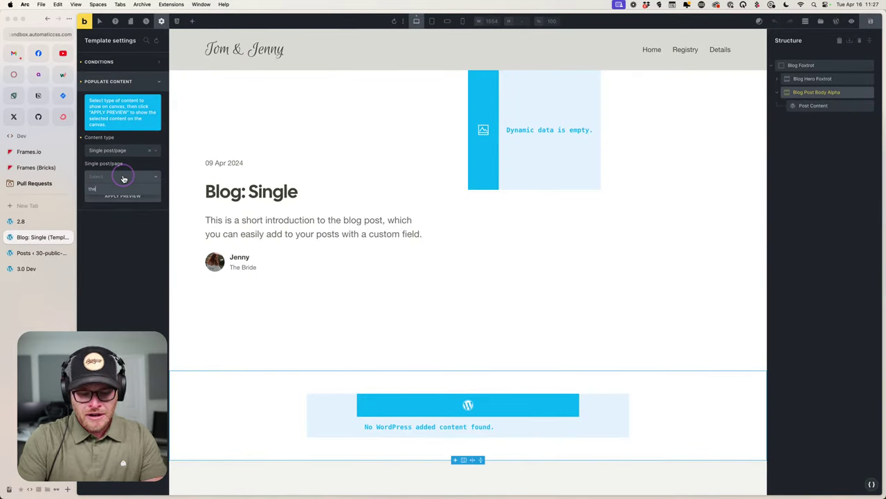
pyautogui.click(122, 200)
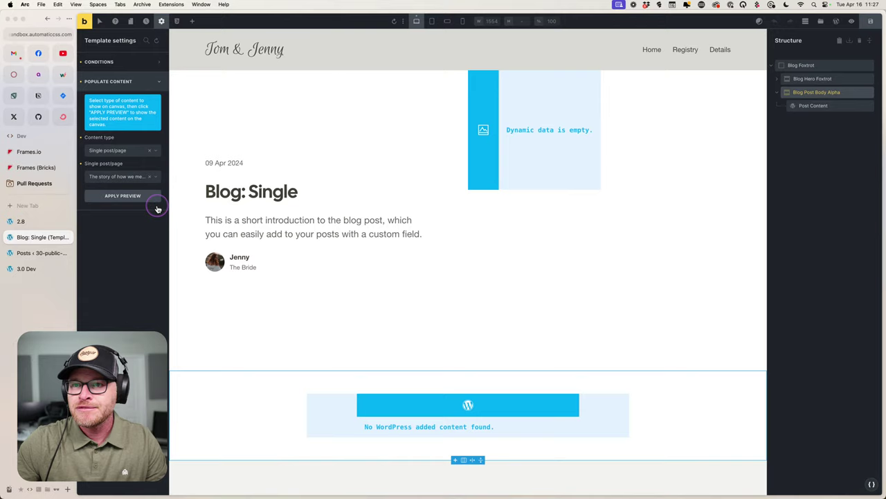
pyautogui.click(104, 197)
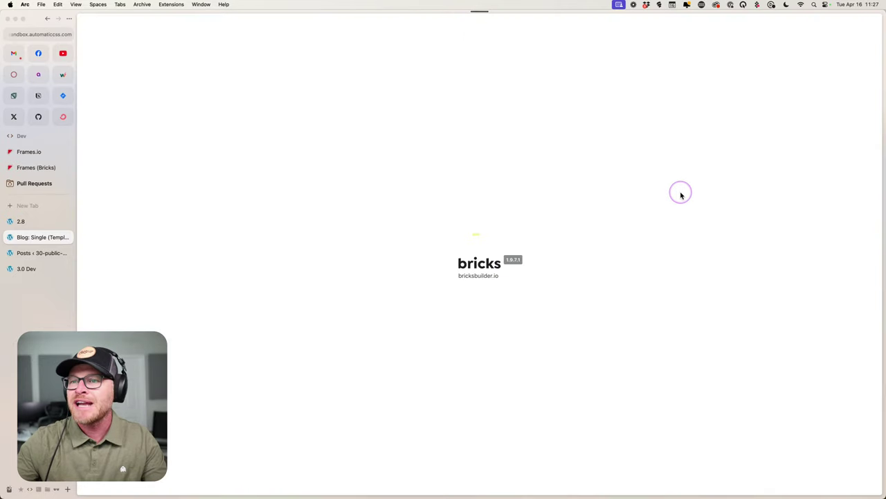
# Scroll the previewed post and select Post Content and Blog Post Body Alpha in Structure.
pyautogui.scroll(-10, 303, 207)
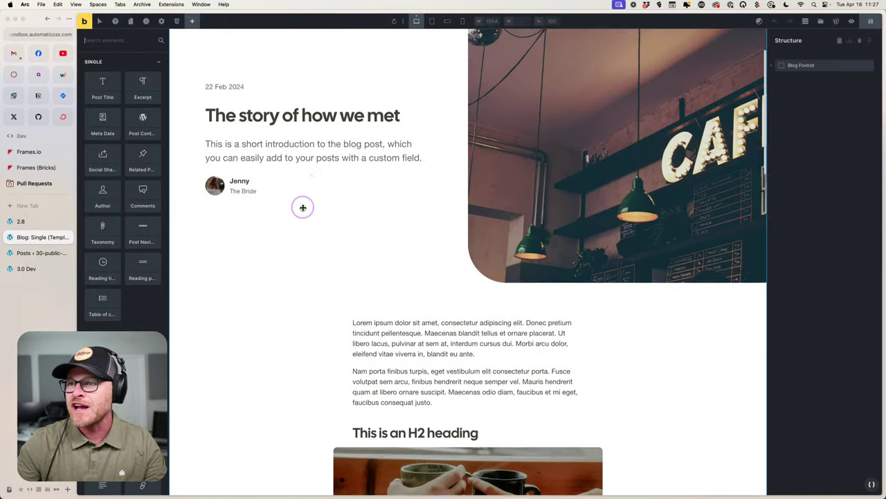
pyautogui.scroll(-5, 304, 208)
pyautogui.scroll(-5, 296, 338)
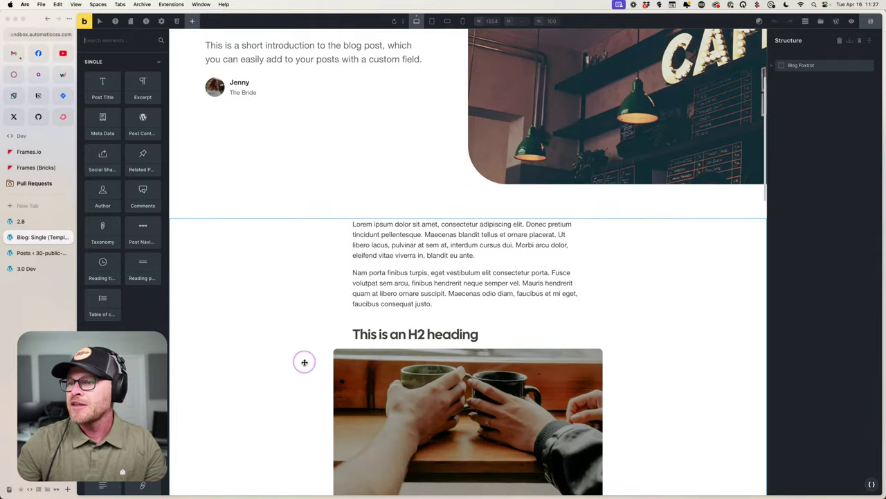
pyautogui.click(486, 300)
pyautogui.click(805, 92)
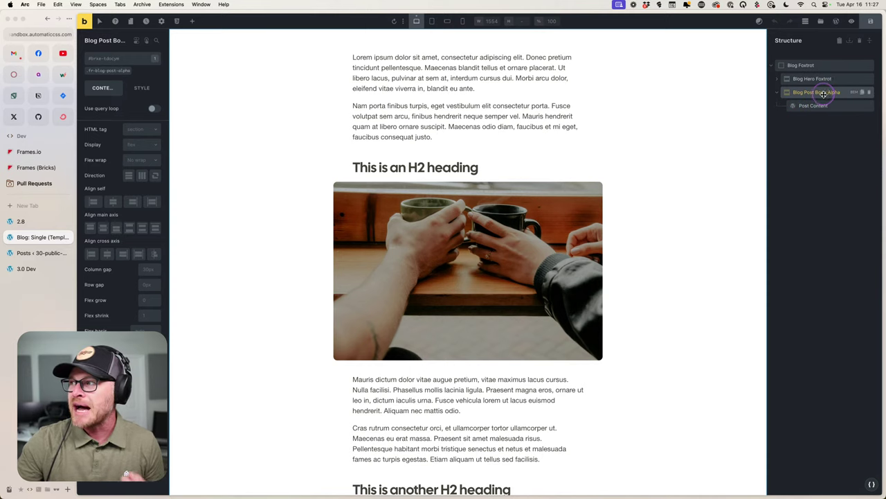
pyautogui.click(813, 105)
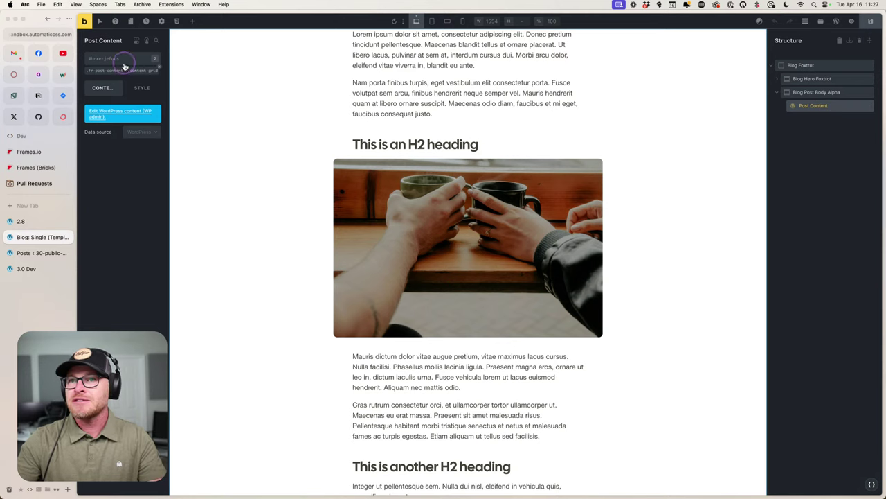
# Open the template preview in a new tab, reselect Blog Post Body Alpha, and go to Posts.
pyautogui.keyDown('super'); pyautogui.click(88, 22); pyautogui.keyUp('super')
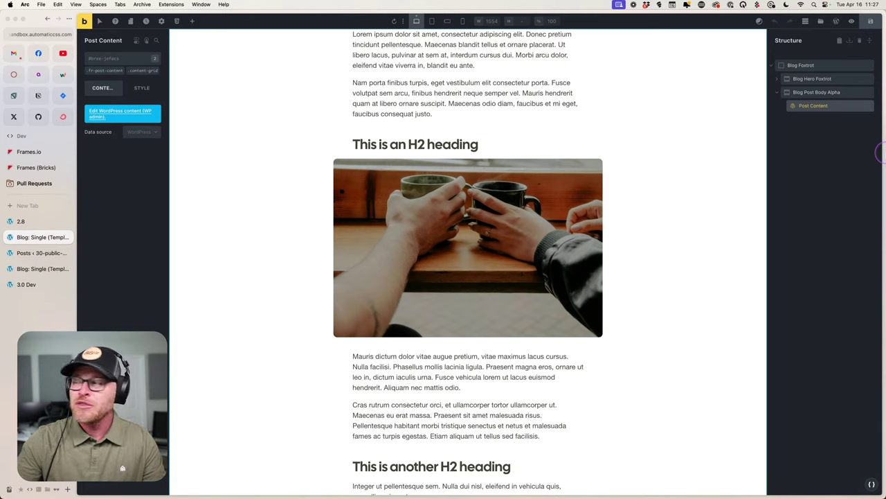
pyautogui.click(810, 91)
pyautogui.scroll(4, 328, 193)
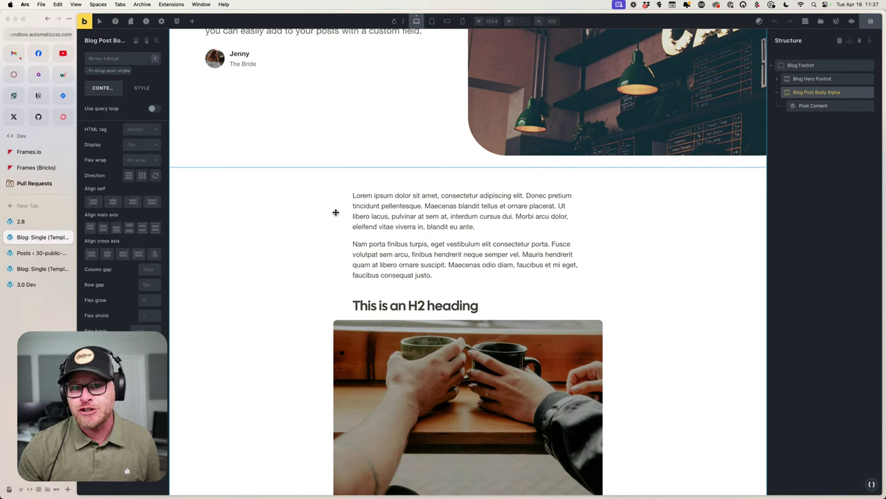
pyautogui.click(28, 253)
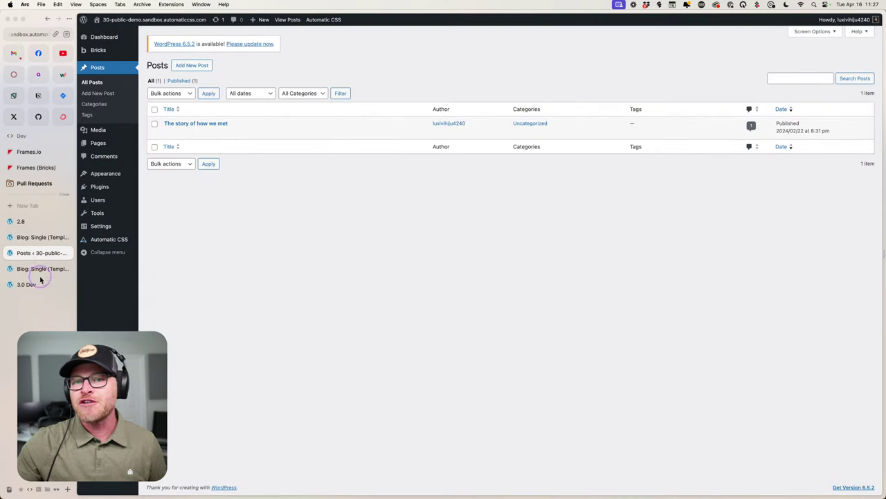
# Inspect the post's content in DevTools, docking DevTools left and then right.
pyautogui.click(228, 133)
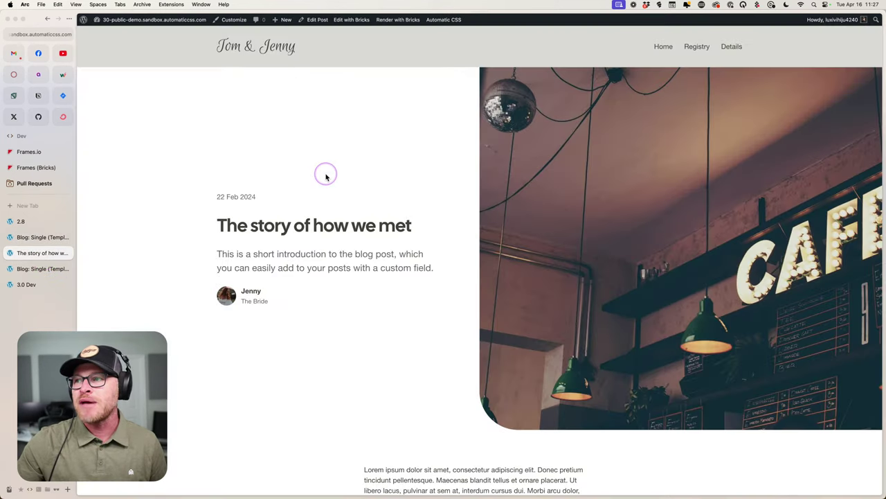
pyautogui.scroll(-10, 326, 175)
pyautogui.scroll(2, 277, 183)
pyautogui.rightClick(252, 189)
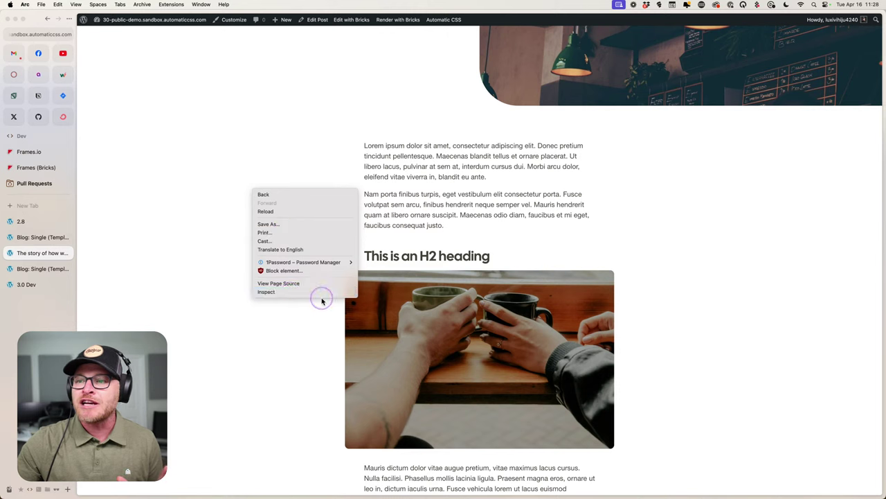
pyautogui.click(321, 295)
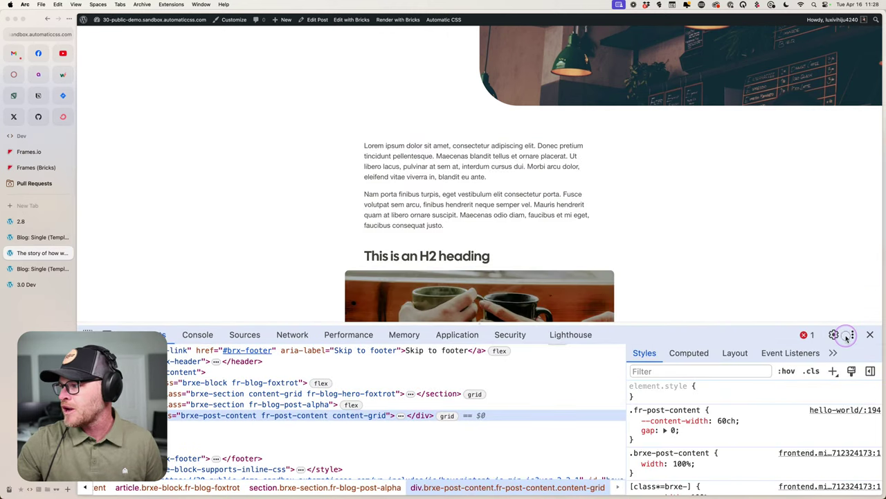
pyautogui.click(852, 335)
pyautogui.click(828, 358)
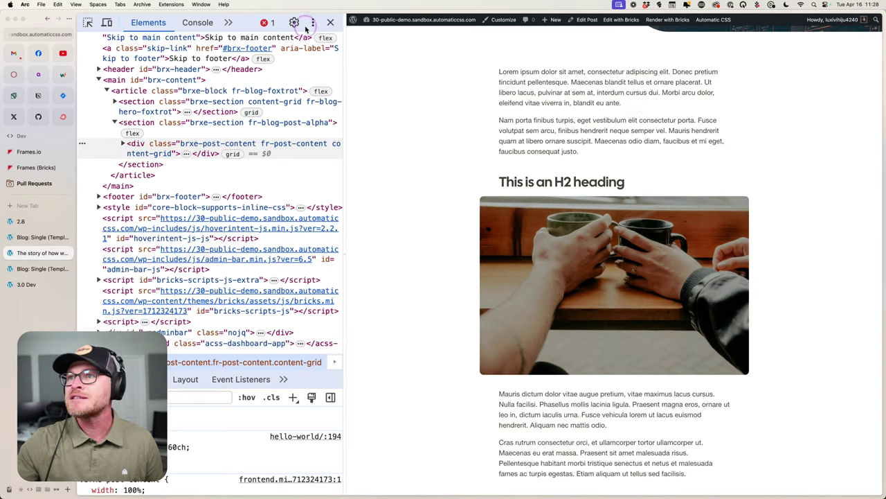
pyautogui.click(312, 23)
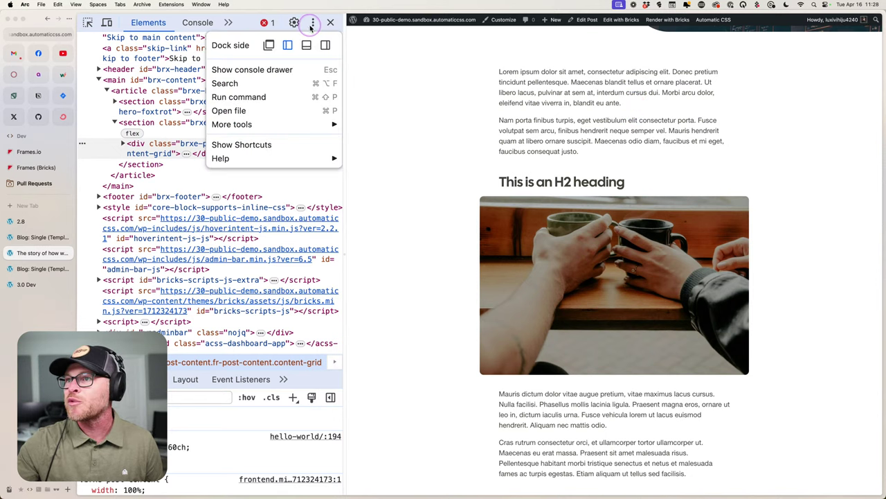
pyautogui.click(324, 45)
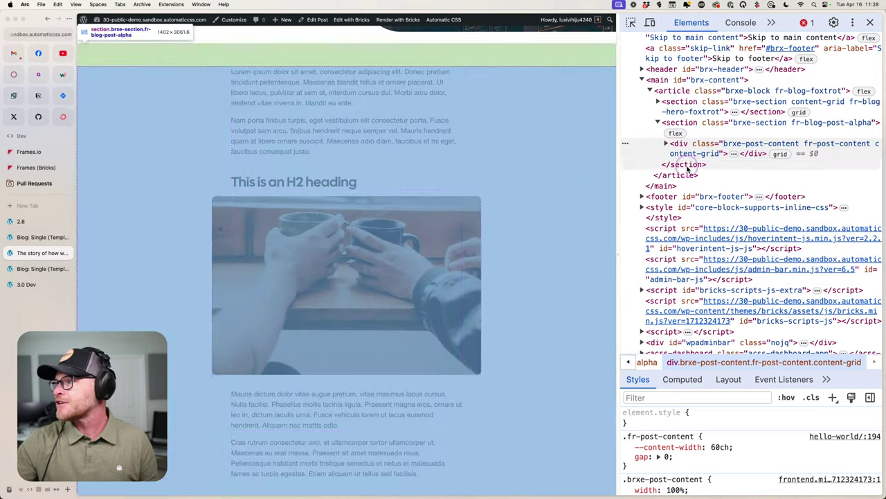
# Inspect the fr-blog-post-alpha section and brxe-post-content grid div, then return to the Bricks template.
pyautogui.click(687, 134)
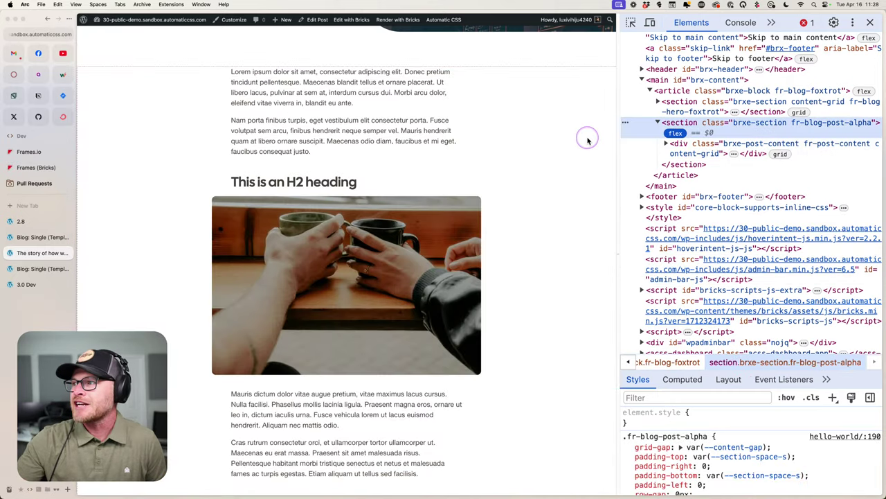
pyautogui.scroll(2, 588, 139)
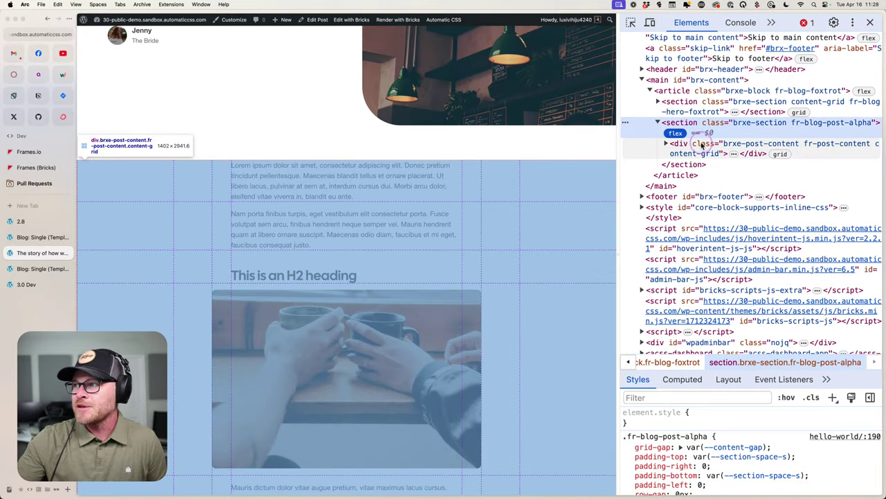
pyautogui.click(701, 146)
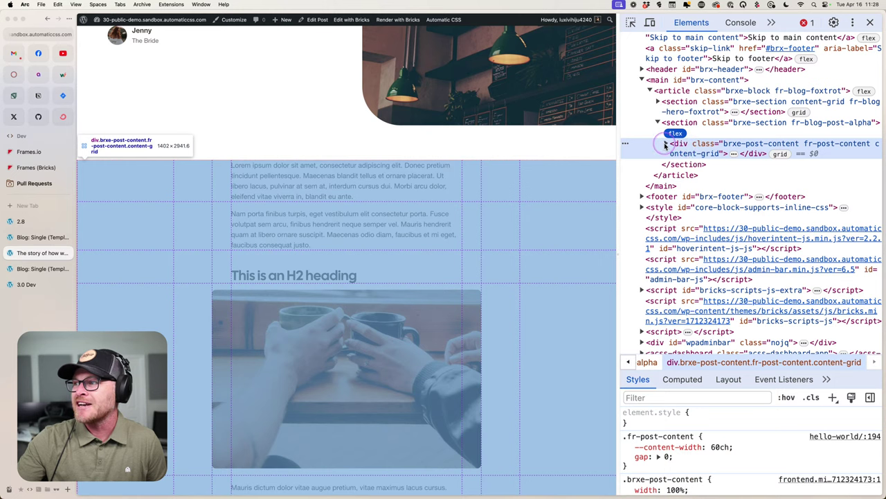
pyautogui.click(665, 143)
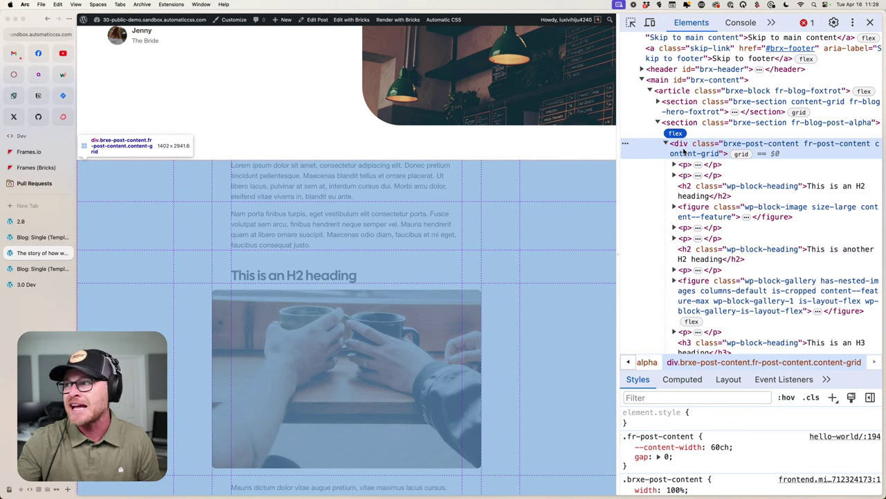
pyautogui.click(725, 131)
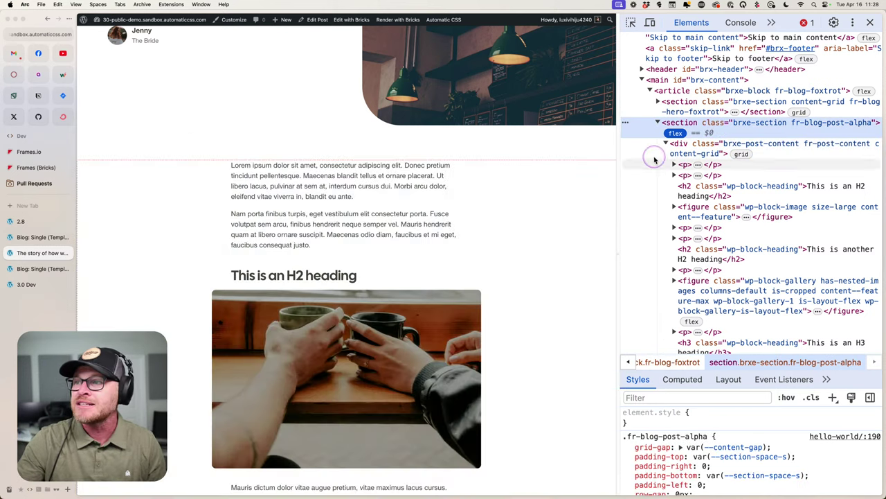
pyautogui.click(682, 144)
pyautogui.click(665, 143)
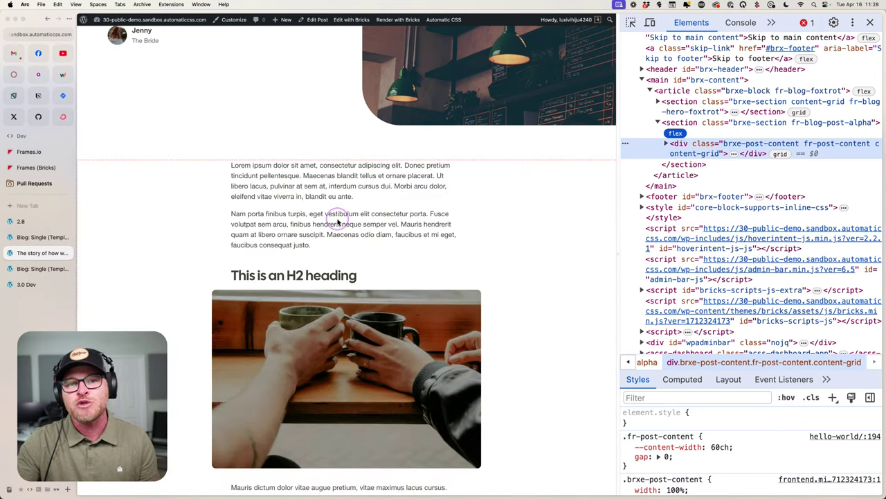
pyautogui.click(42, 252)
pyautogui.click(41, 237)
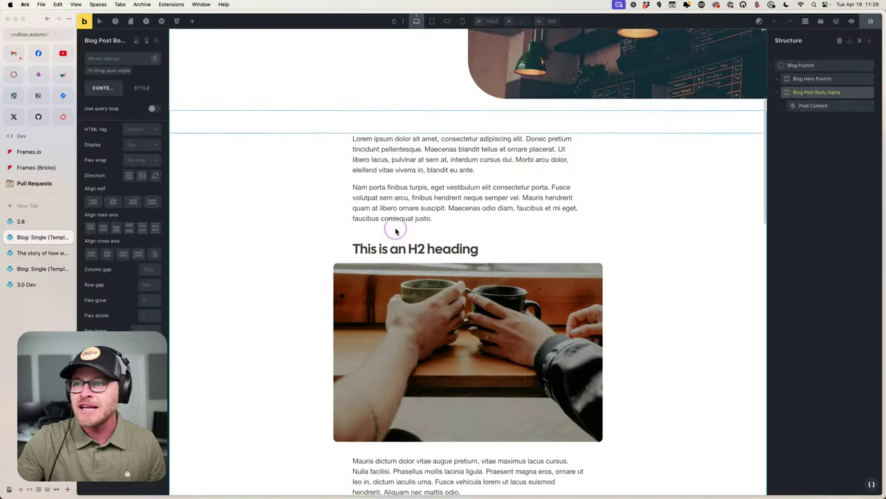
pyautogui.click(813, 105)
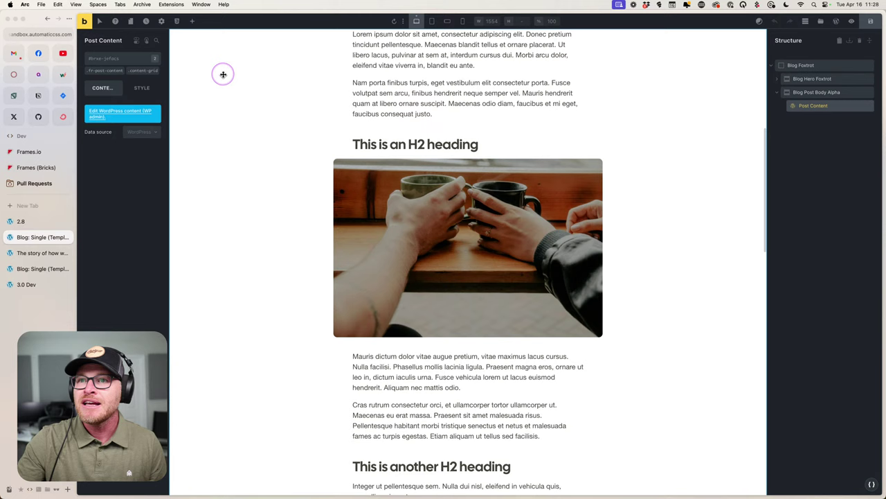
pyautogui.click(194, 21)
pyautogui.write('post con')
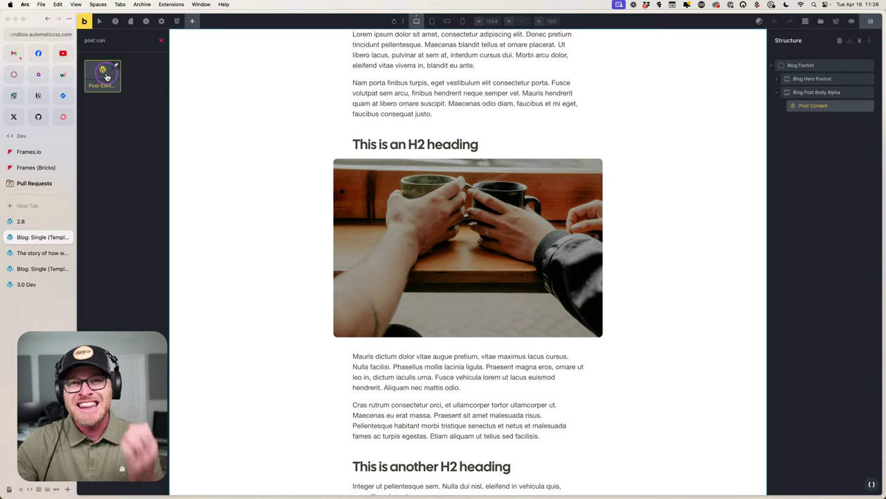
pyautogui.moveTo(105, 77); pyautogui.dragTo(258, 147)
pyautogui.click(814, 92)
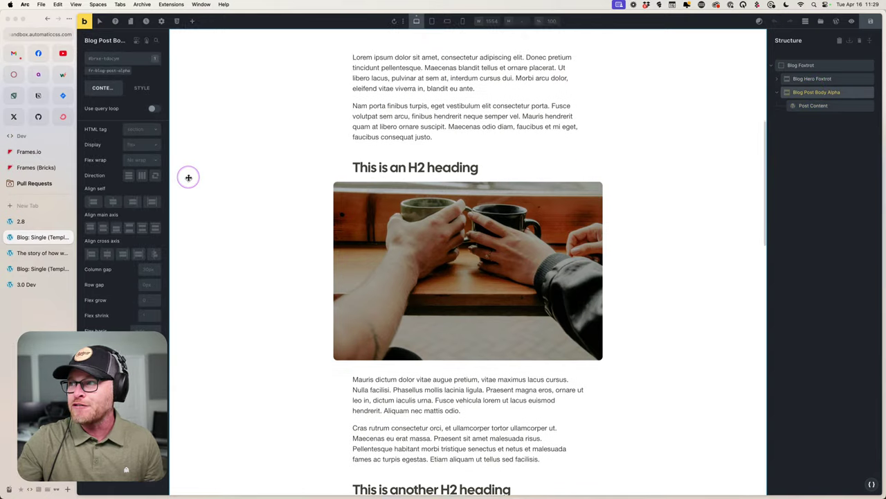
# Check the .fr-blog-post-alpha class's right and top padding under Style > Layout.
pyautogui.click(109, 70)
pyautogui.click(142, 88)
pyautogui.click(158, 111)
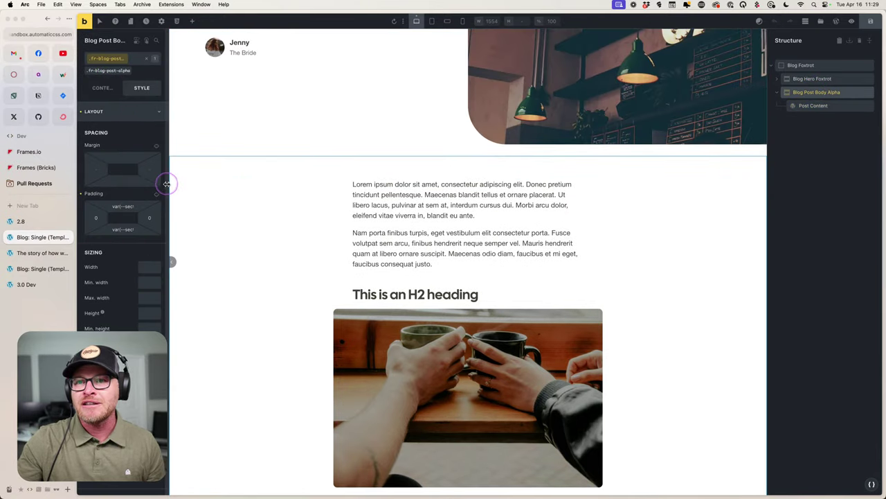
pyautogui.click(98, 219)
pyautogui.click(150, 218)
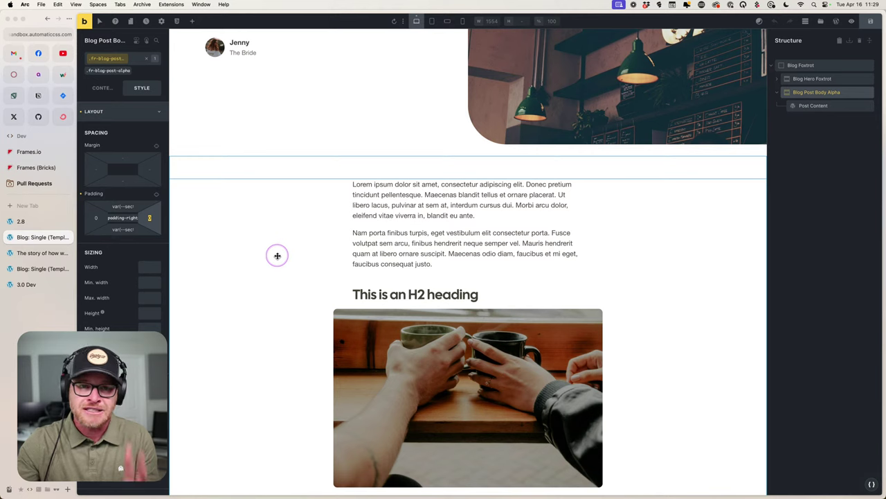
pyautogui.click(115, 207)
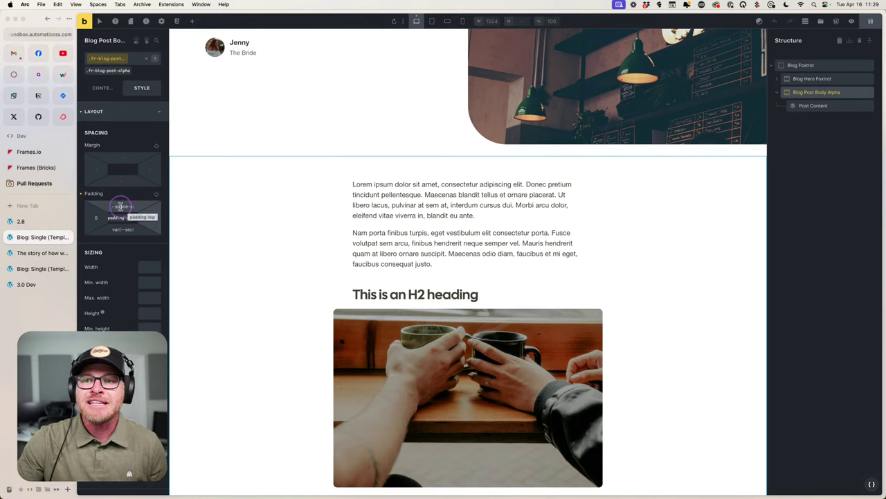
pyautogui.click(121, 201)
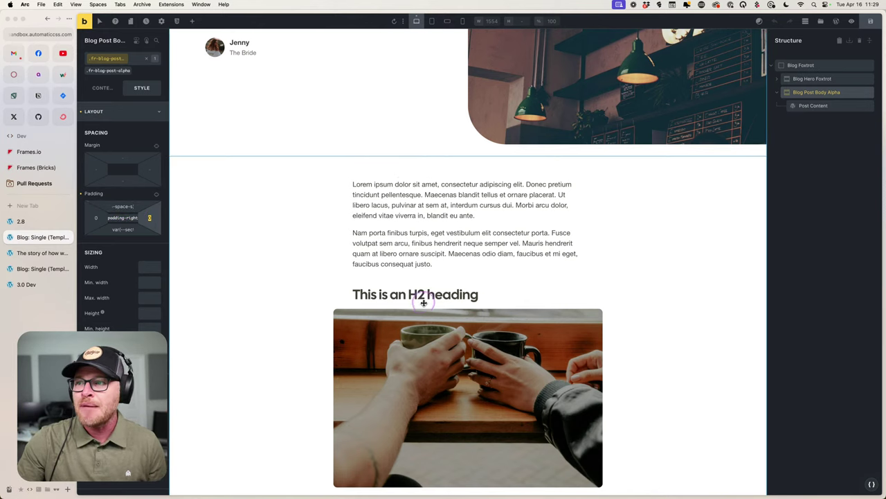
pyautogui.click(123, 202)
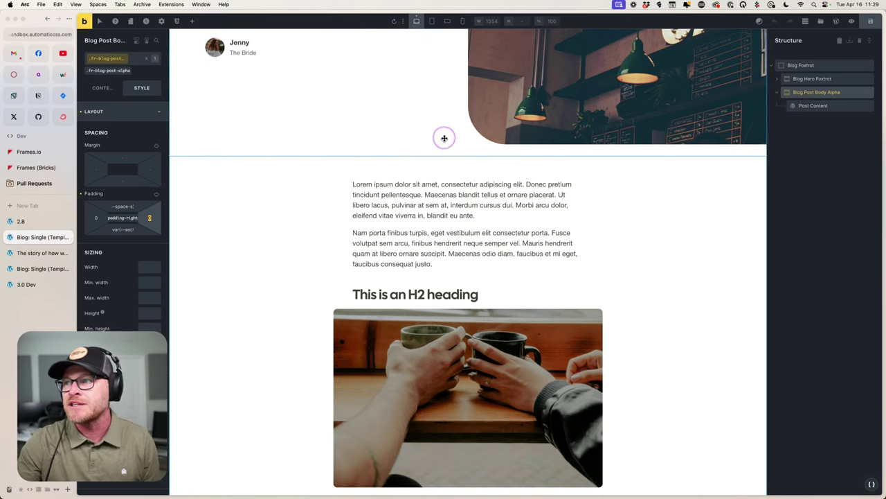
# Select Post Content and view the .fr-post-content custom CSS rule setting 60ch width.
pyautogui.click(115, 111)
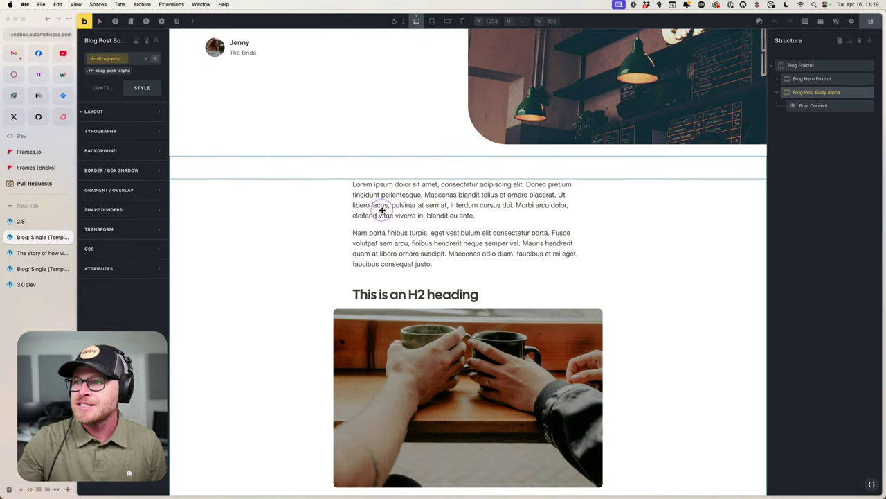
pyautogui.click(836, 109)
pyautogui.scroll(-5, 442, 115)
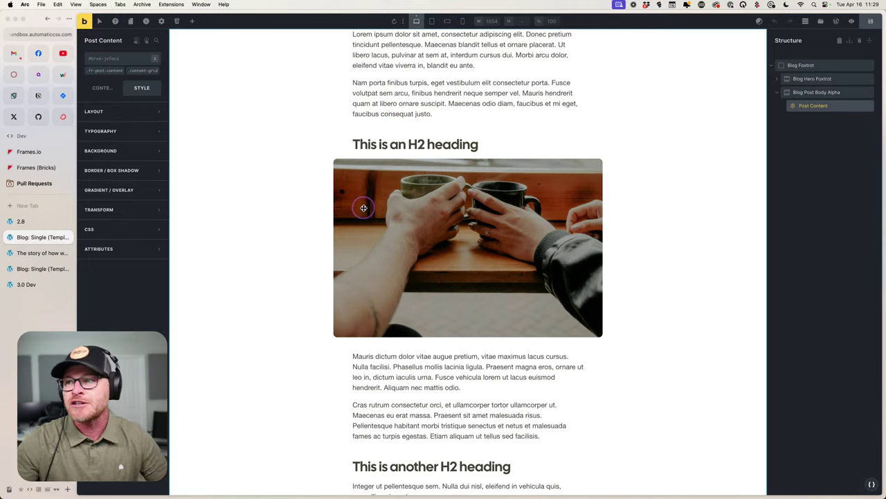
pyautogui.scroll(3, 354, 201)
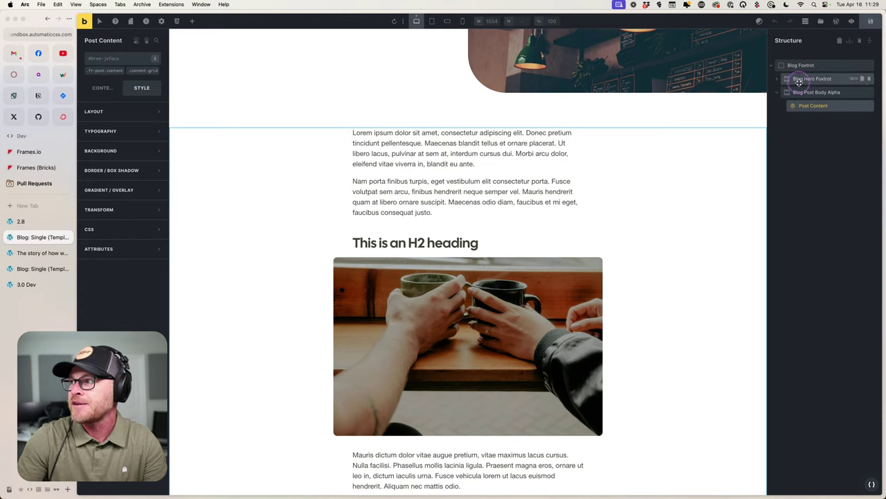
pyautogui.click(612, 140)
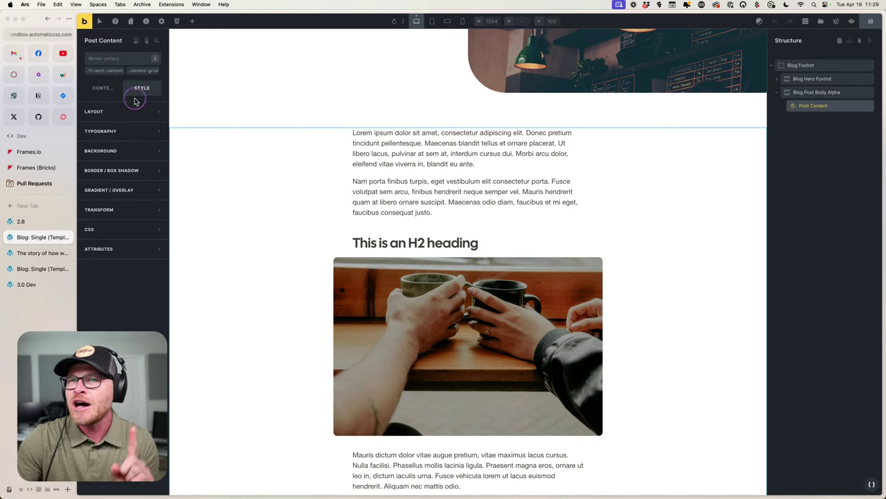
pyautogui.click(102, 71)
pyautogui.click(116, 231)
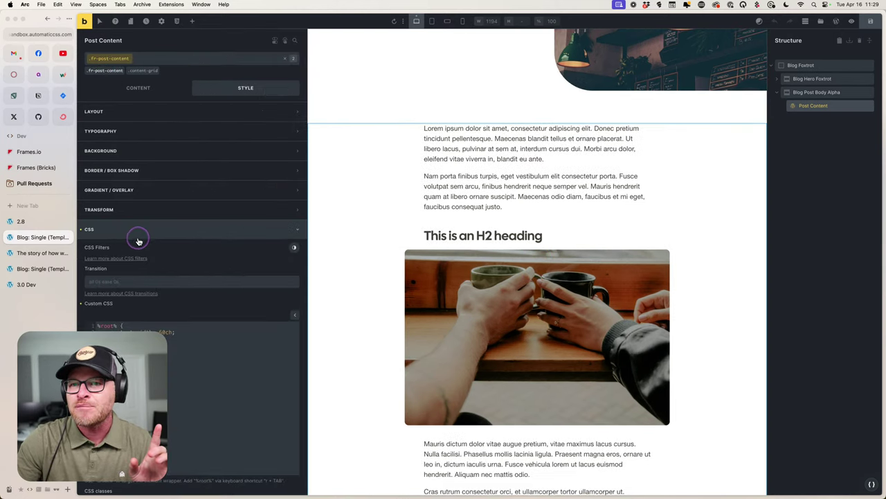
pyautogui.moveTo(195, 331); pyautogui.dragTo(126, 329)
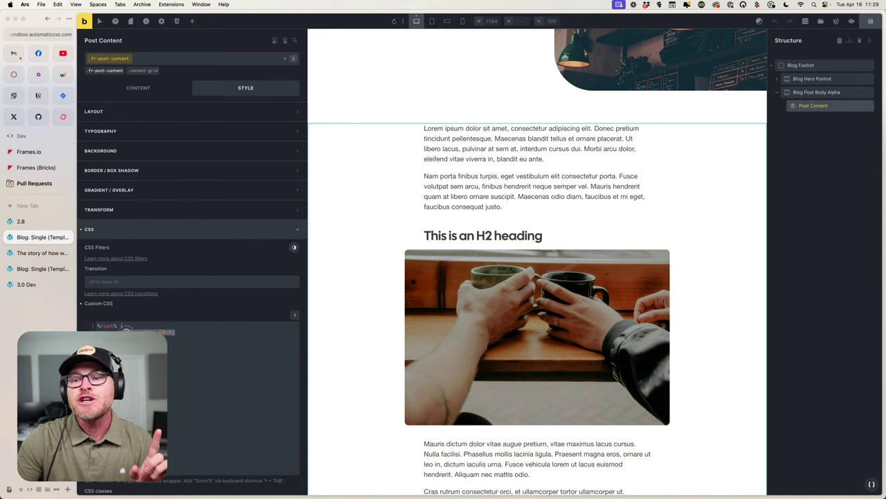
# Return to the 'The story of how we met' post tab and close DevTools to view it full width.
pyautogui.click(41, 252)
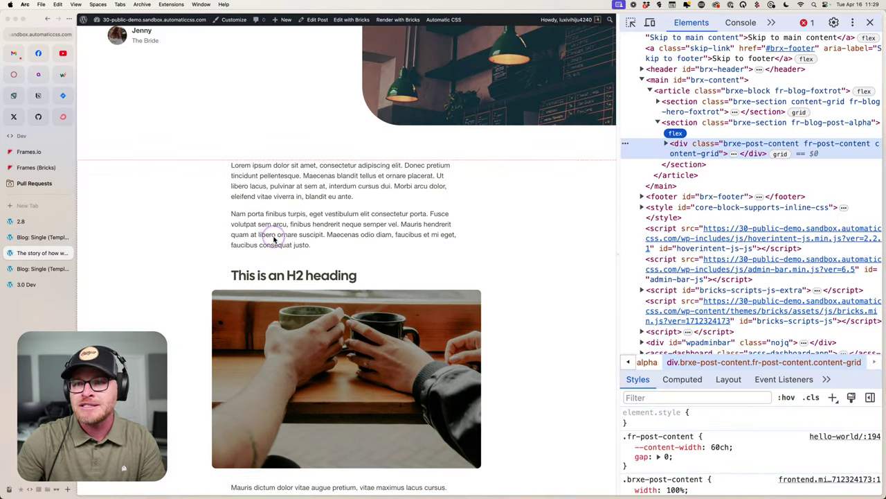
pyautogui.click(870, 22)
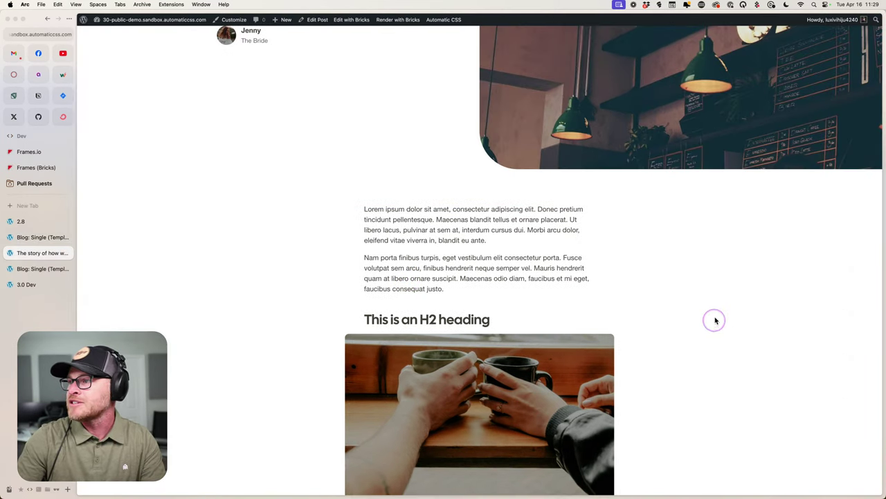
pyautogui.scroll(-3, 393, 185)
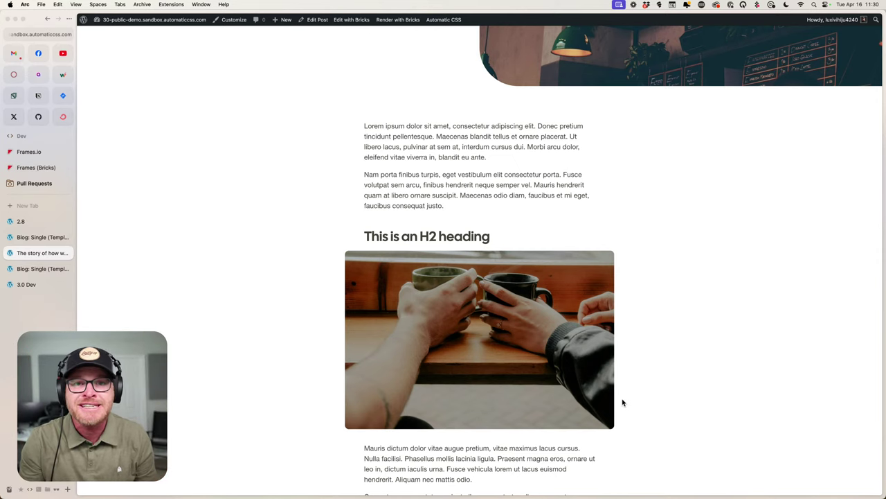
pyautogui.click(32, 276)
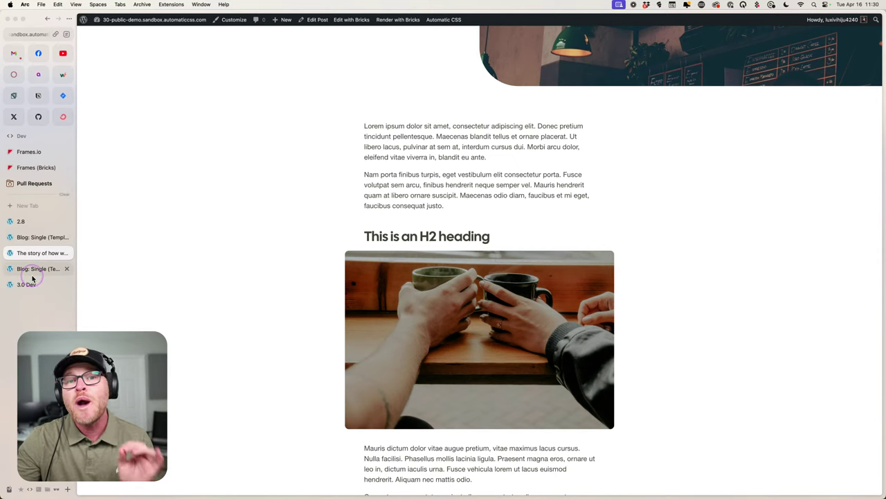
pyautogui.click(165, 294)
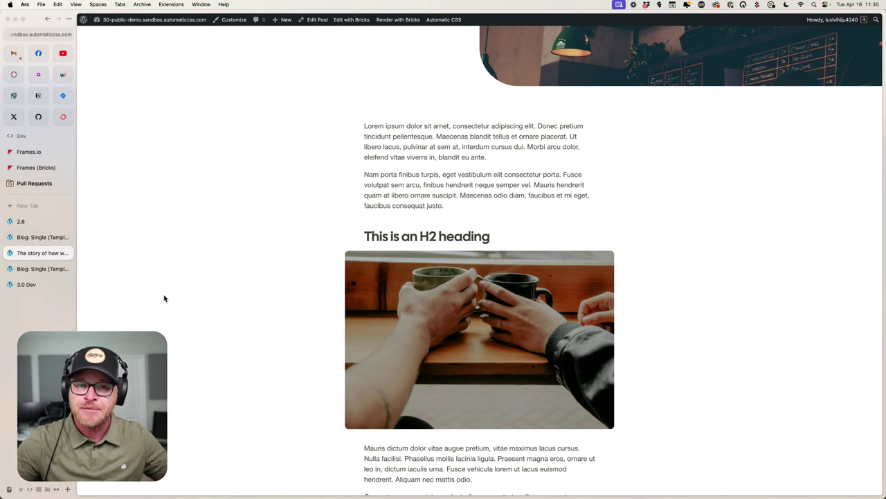
# Open Automatic.css settings and review the Section Spacing values.
pyautogui.click(443, 20)
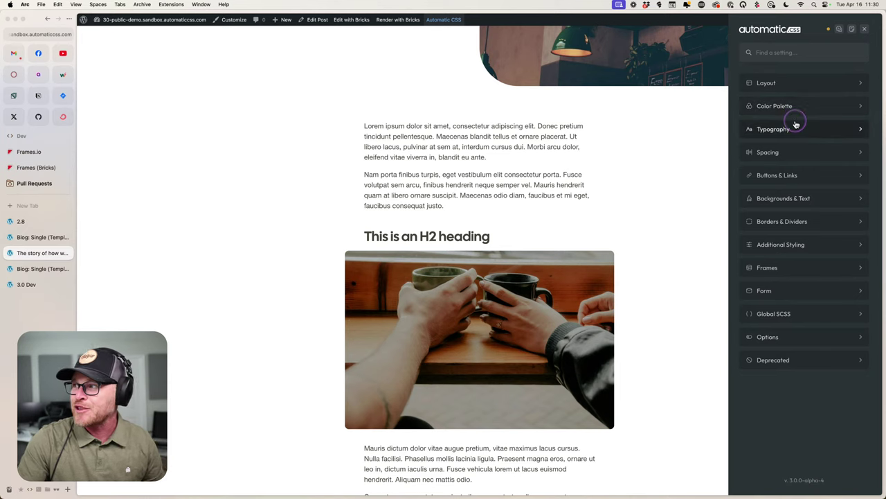
pyautogui.click(783, 151)
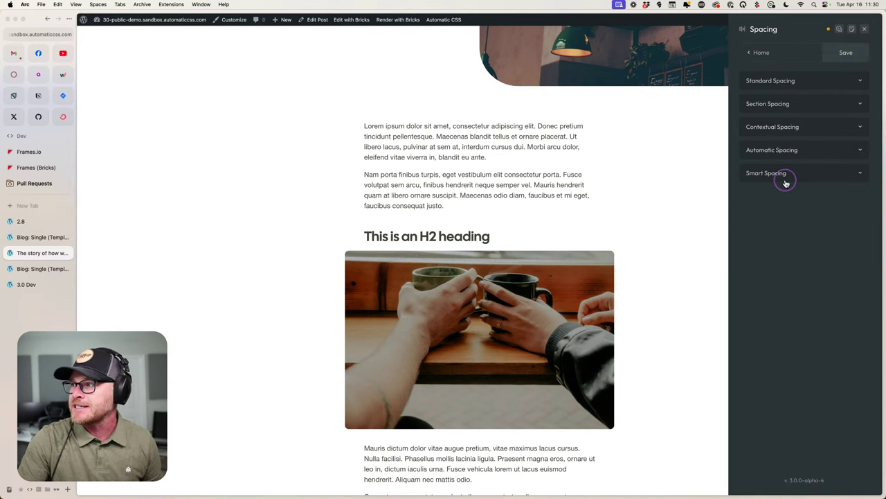
pyautogui.click(774, 104)
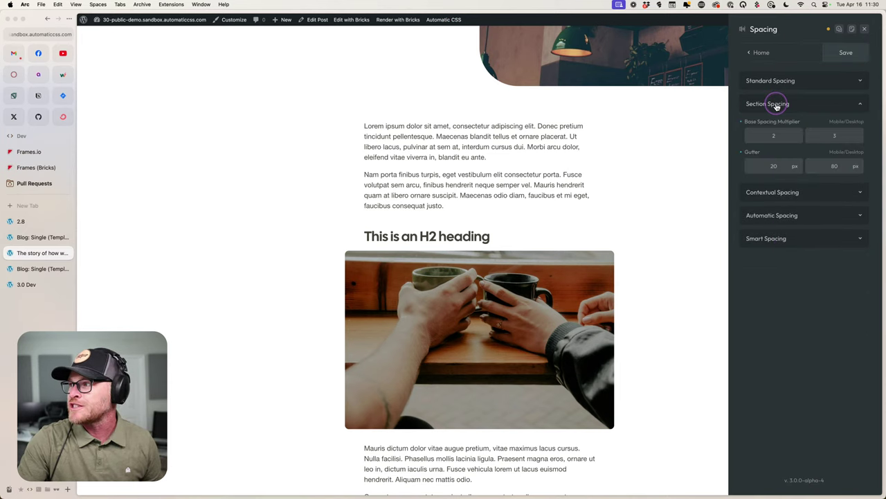
pyautogui.click(759, 52)
# In Layout > Content Grid, toggle Default Sections to Content Grid on, then leave it off.
pyautogui.click(768, 80)
pyautogui.click(770, 152)
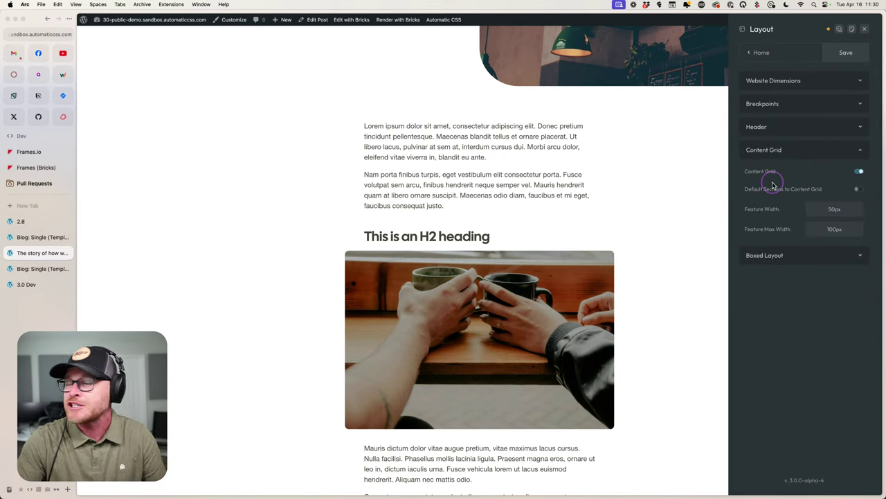
pyautogui.click(857, 188)
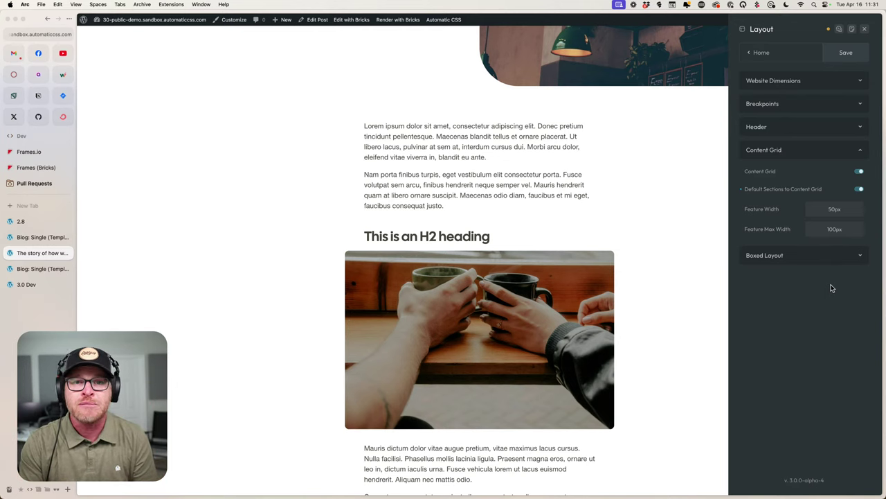
pyautogui.click(859, 191)
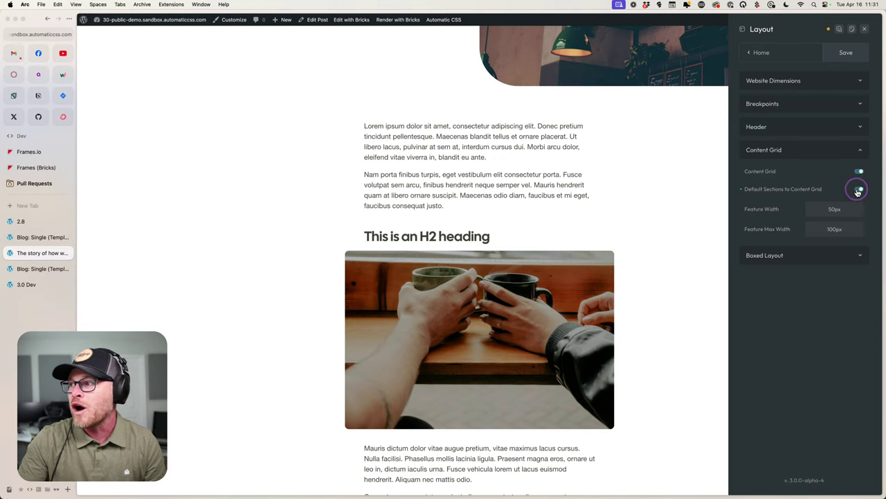
pyautogui.click(859, 191)
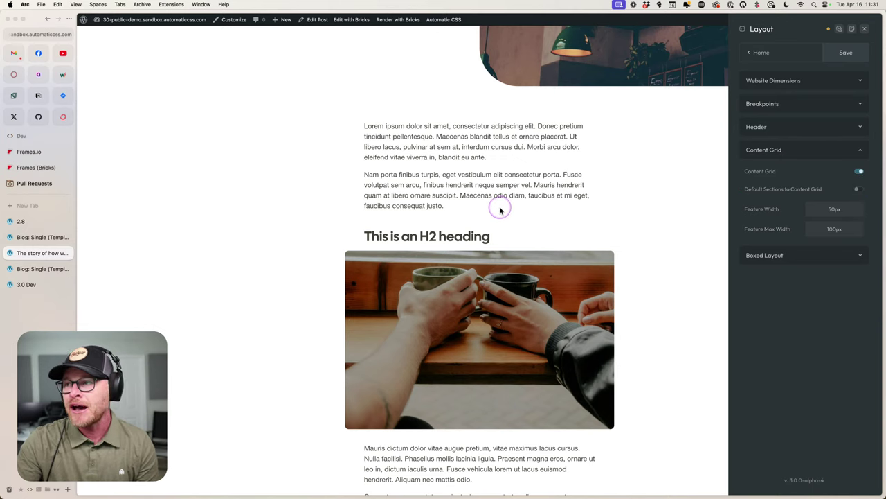
pyautogui.click(864, 29)
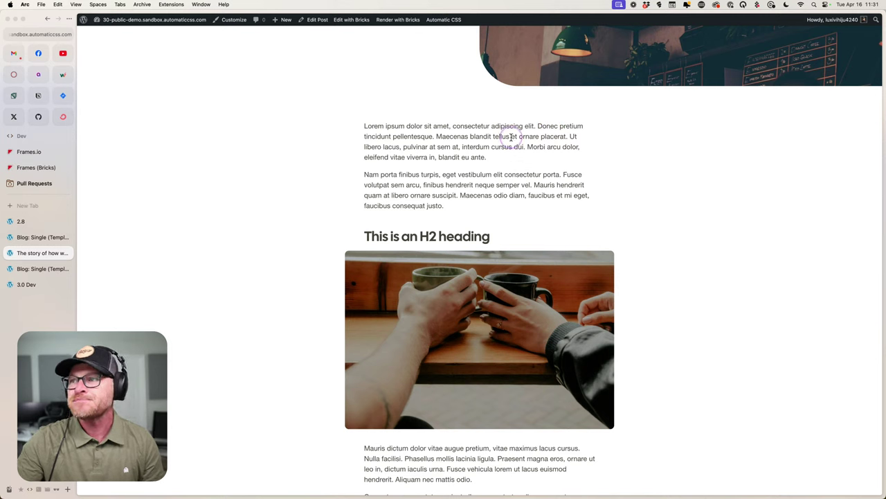
# In the block editor, remove the content--feature class from the coffee-cups image.
pyautogui.click(317, 20)
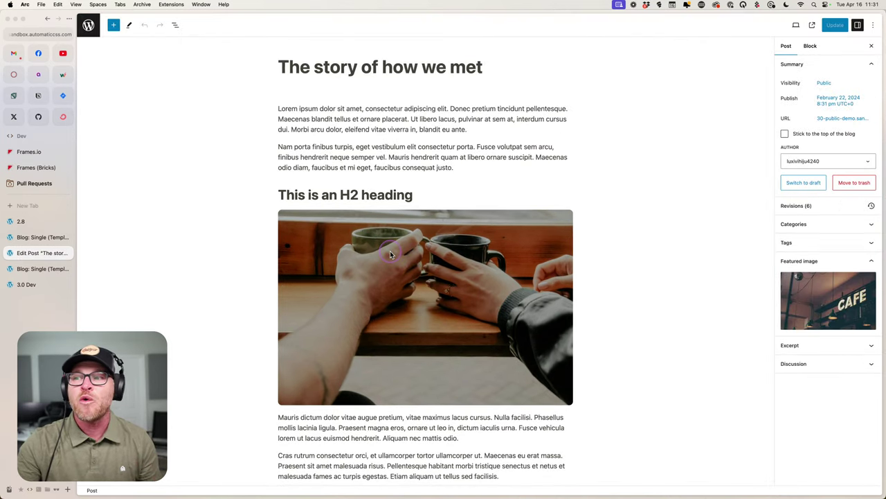
pyautogui.click(390, 255)
pyautogui.scroll(-2, 607, 277)
pyautogui.click(675, 266)
pyautogui.click(443, 239)
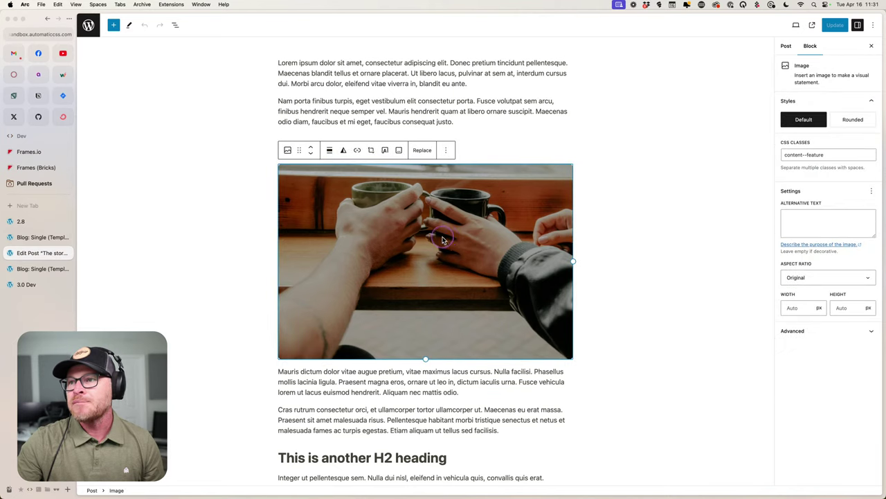
pyautogui.doubleClick(823, 155)
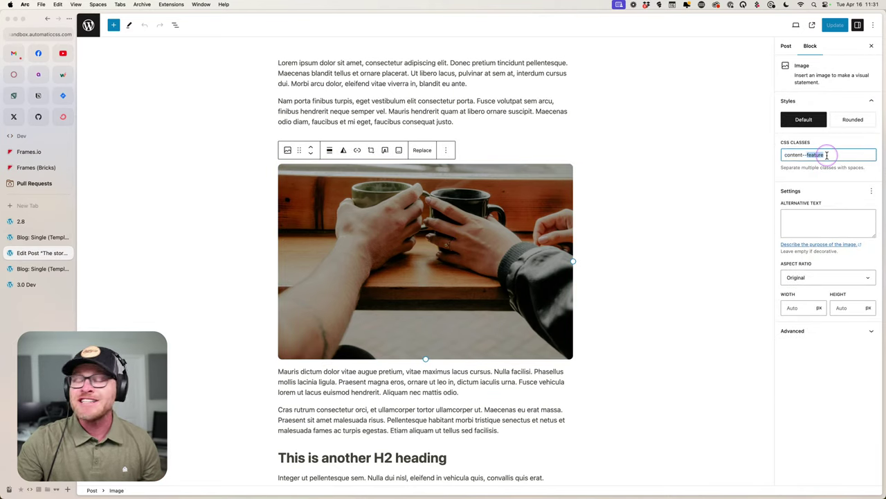
pyautogui.tripleClick(824, 155)
pyautogui.tripleClick(821, 156)
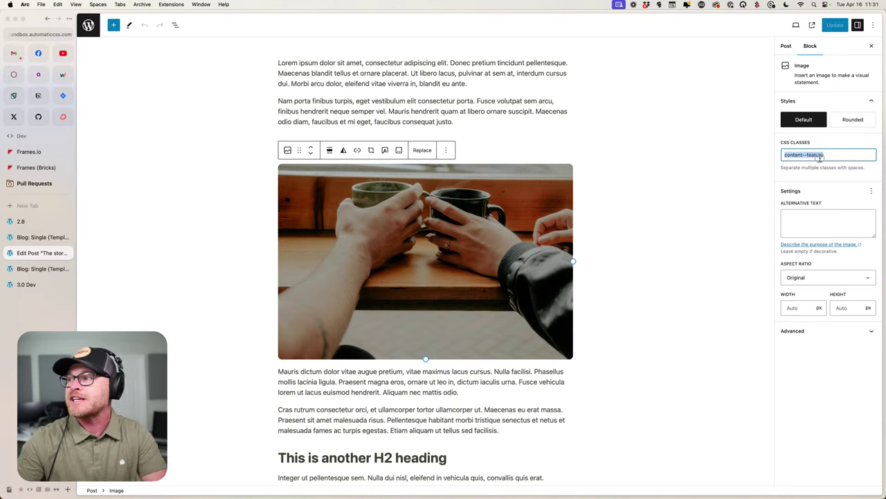
pyautogui.doubleClick(821, 156)
pyautogui.tripleClick(827, 156)
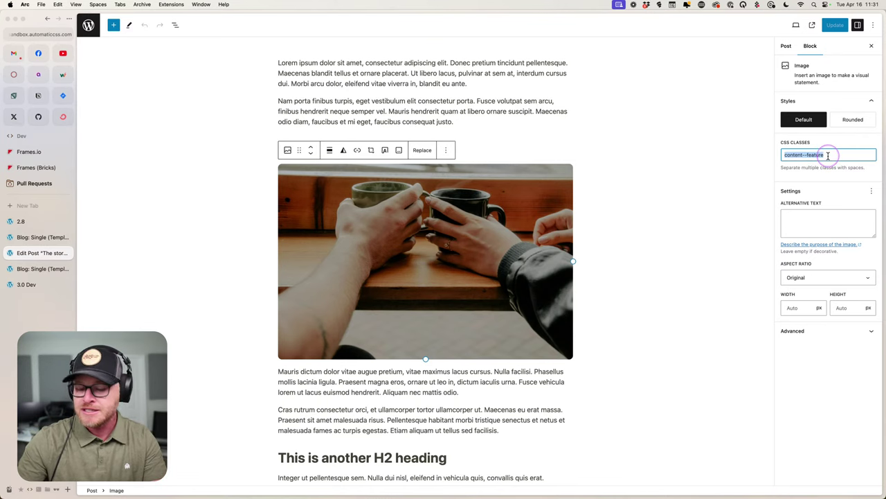
pyautogui.press('BackSpace')
# Remove the content--feature-max class from the gallery block.
pyautogui.scroll(-6, 485, 273)
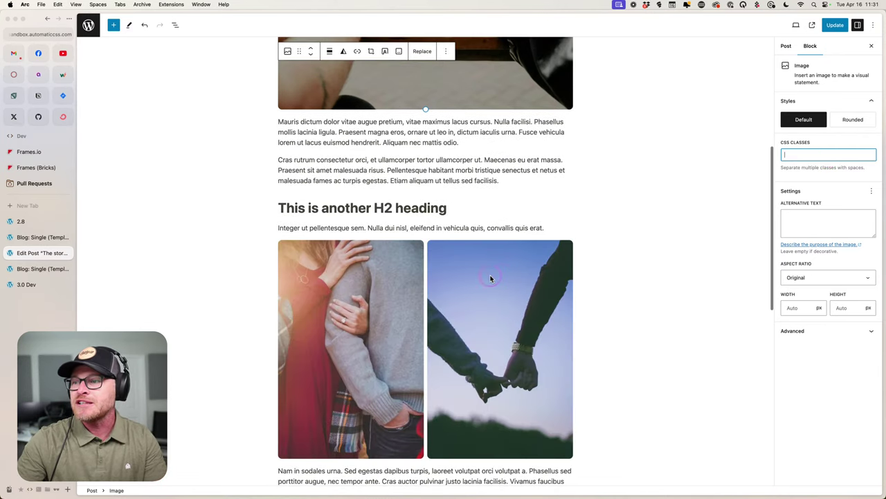
pyautogui.click(429, 264)
pyautogui.click(425, 265)
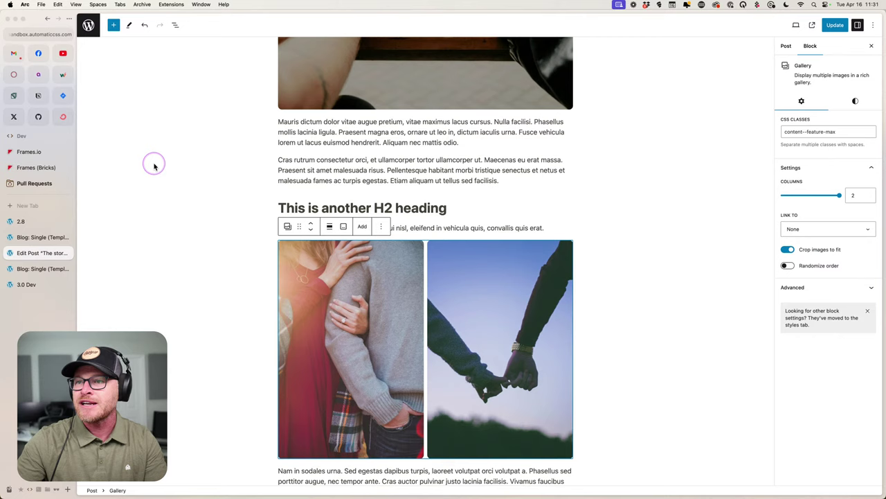
pyautogui.click(176, 25)
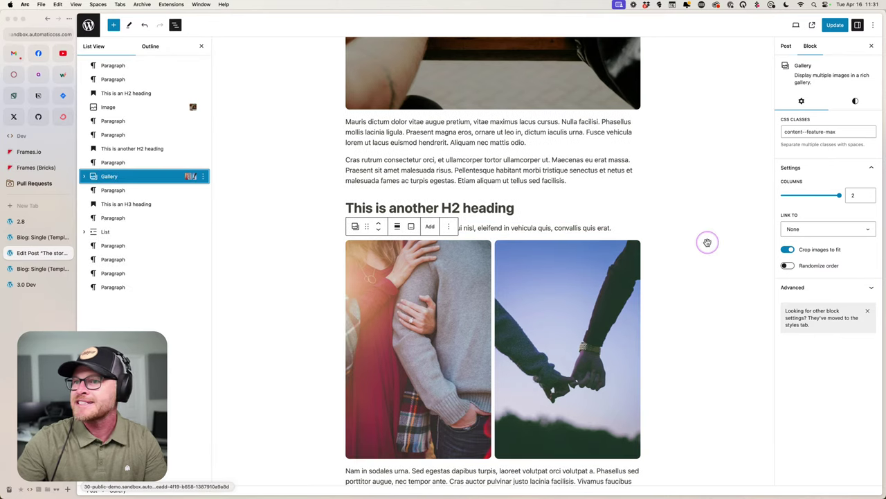
pyautogui.doubleClick(796, 144)
pyautogui.click(817, 131)
pyautogui.press('super+a')
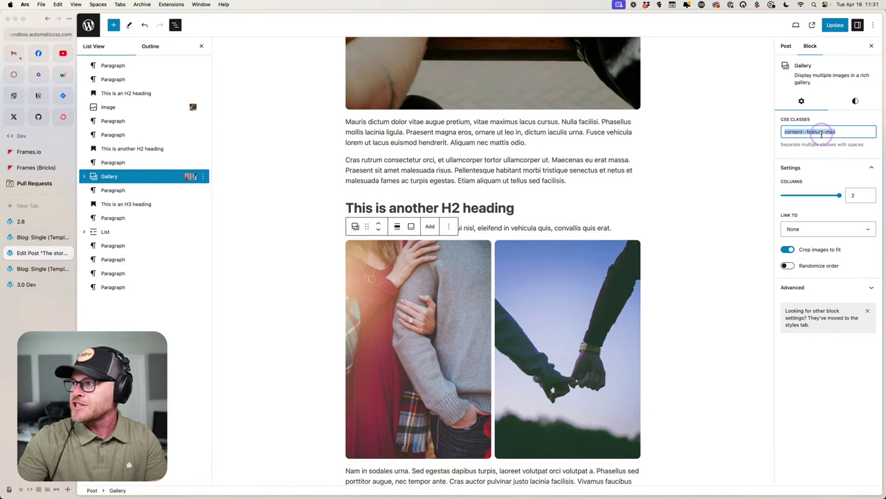
pyautogui.press('BackSpace')
# Update the post and view it on the front end.
pyautogui.click(833, 25)
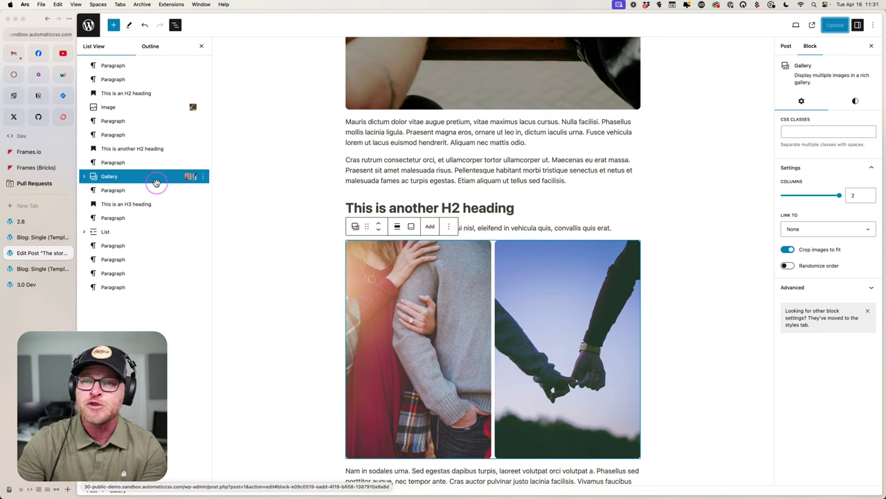
pyautogui.click(810, 133)
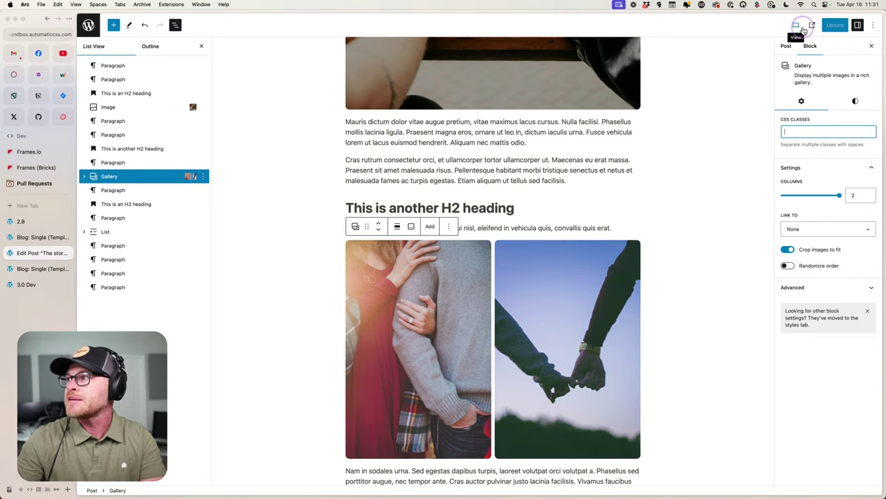
pyautogui.click(803, 30)
pyautogui.scroll(-10, 473, 208)
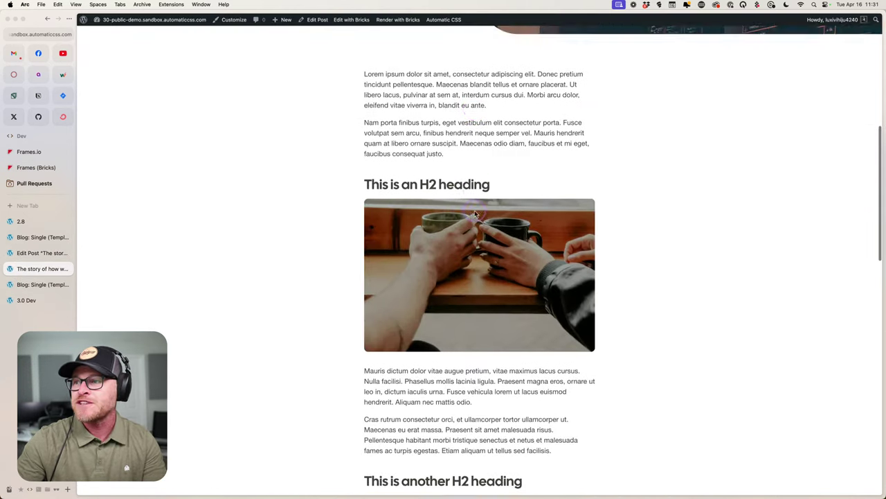
# Check the image and gallery at plain content width, then return to the Bricks Blog: Single template.
pyautogui.scroll(-10, 475, 215)
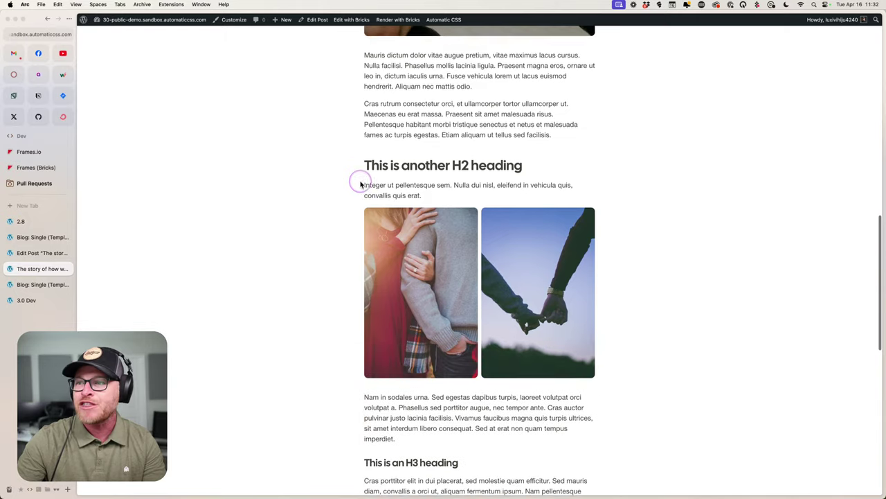
pyautogui.scroll(-6, 364, 208)
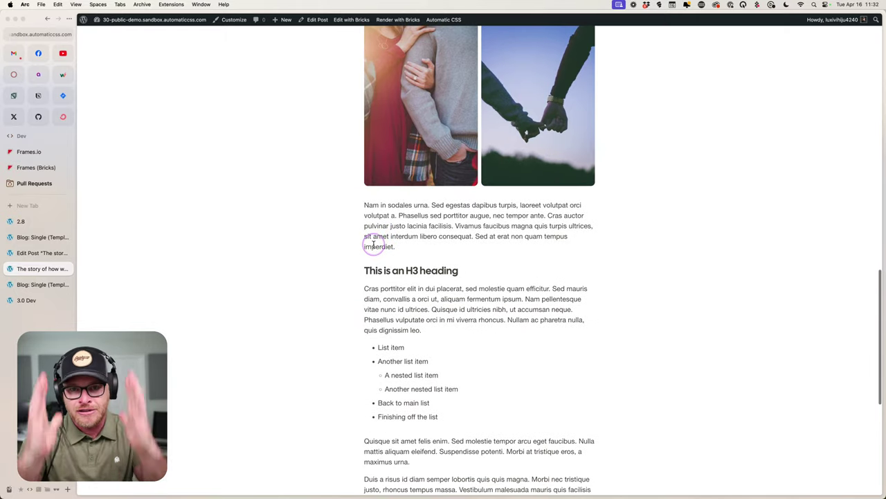
pyautogui.click(39, 253)
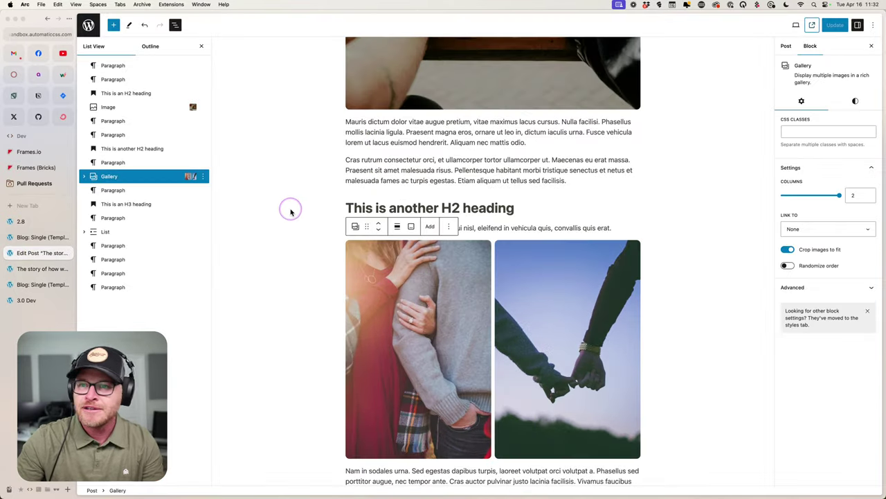
pyautogui.click(35, 237)
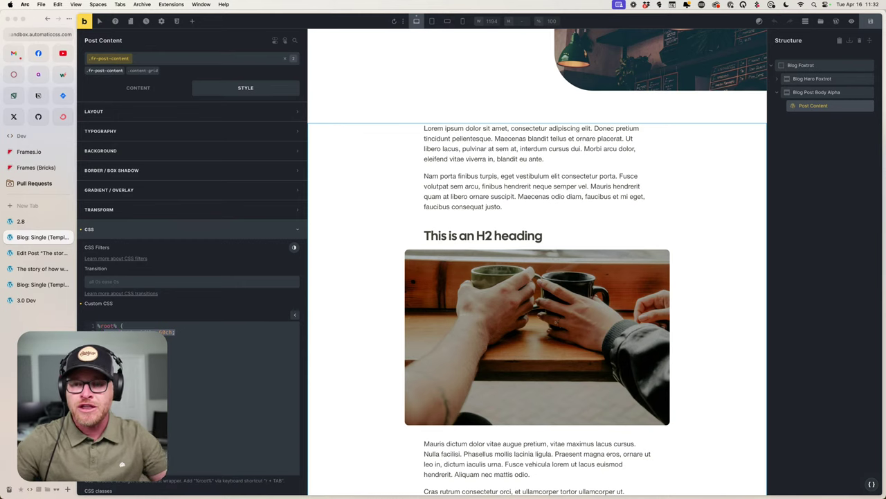
# Temporarily remove the 60ch width line from the .fr-post-content CSS, then restore it.
pyautogui.press('super+x')
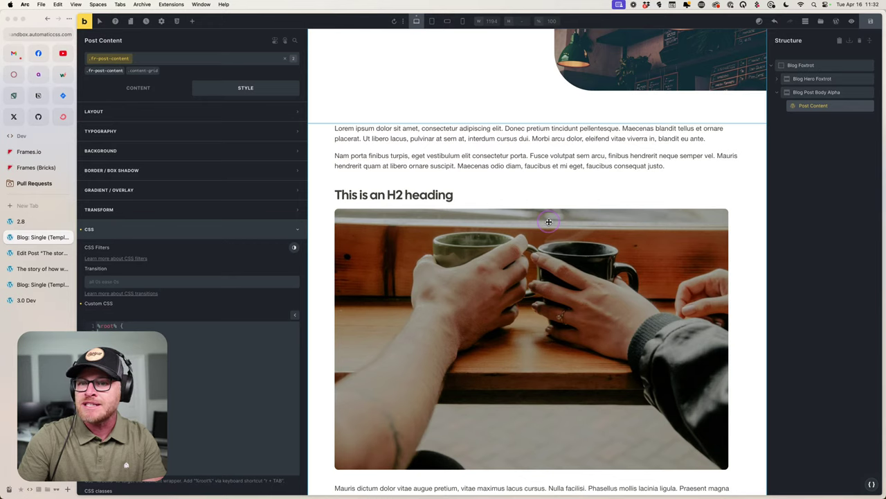
pyautogui.press('super+v')
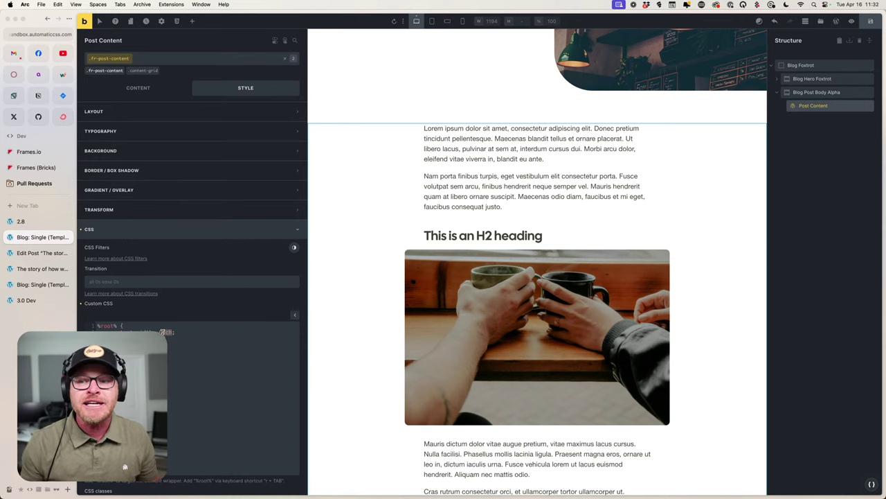
pyautogui.moveTo(193, 332); pyautogui.dragTo(83, 328)
pyautogui.press('BackSpace')
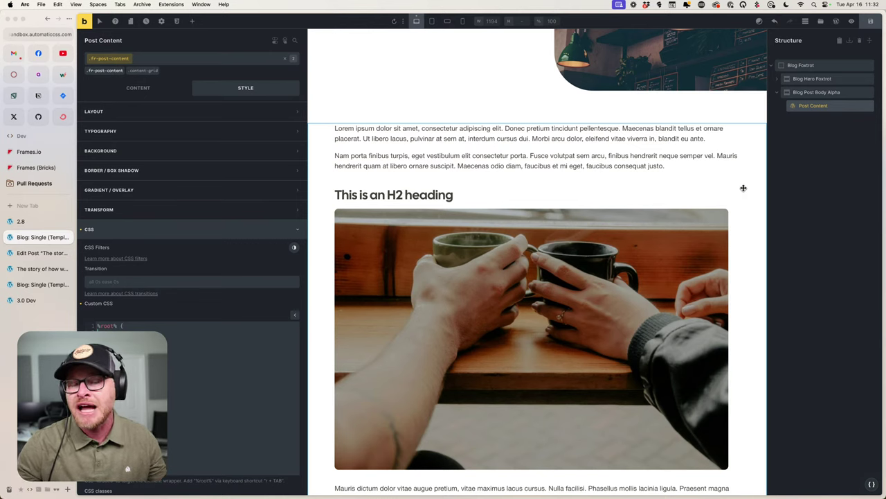
pyautogui.press('super+z')
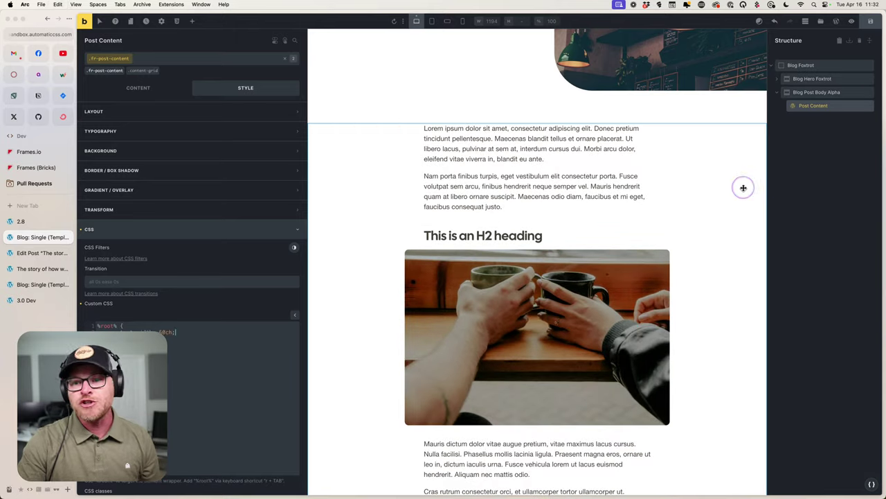
pyautogui.click(118, 325)
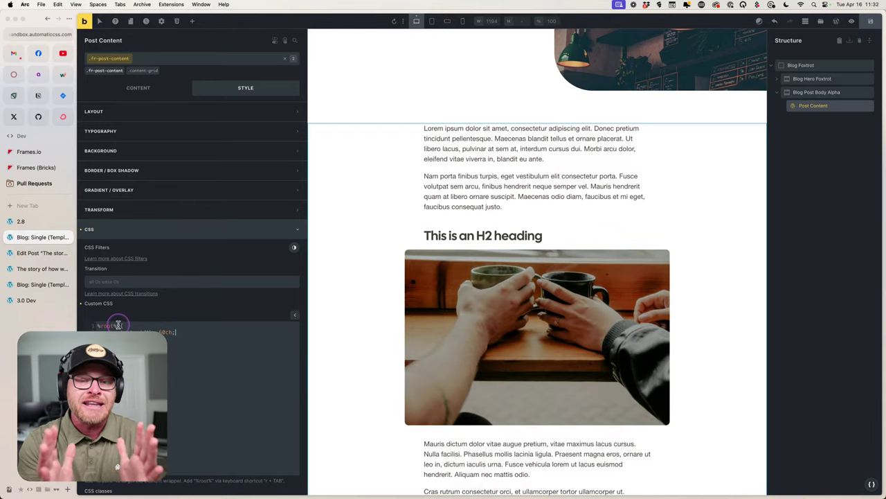
pyautogui.click(168, 333)
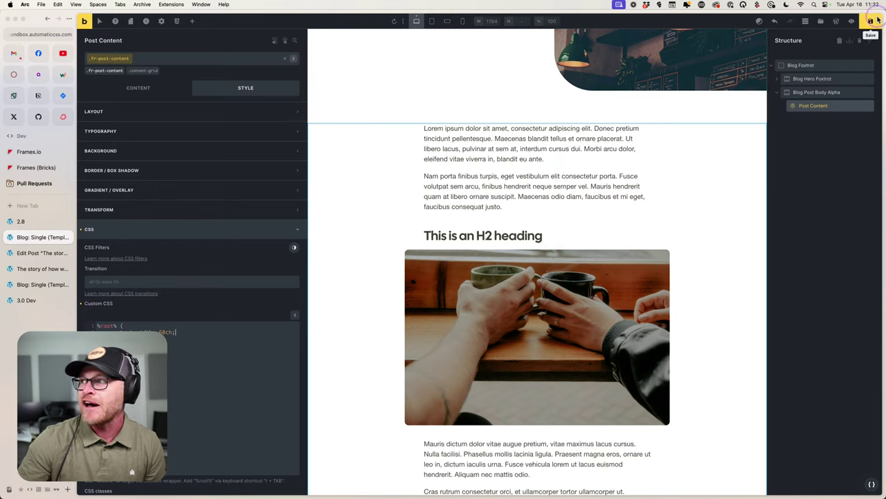
pyautogui.click(42, 253)
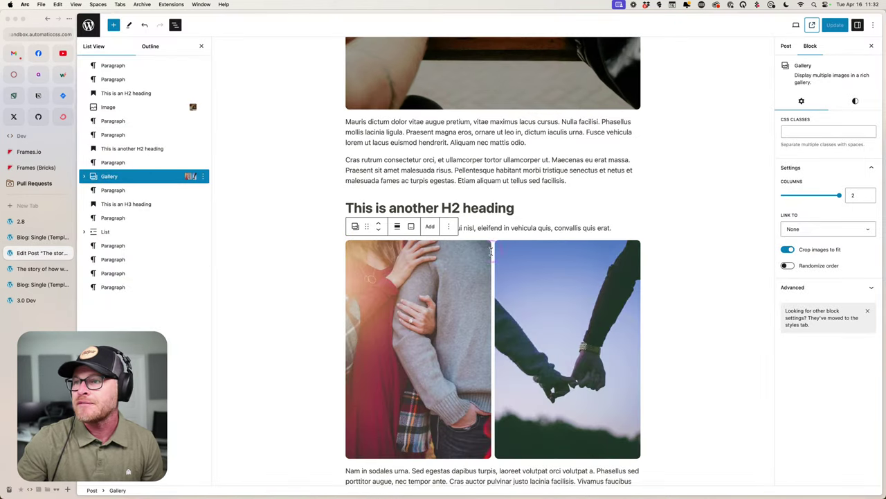
# Add content--feature back to the coffee-cups image's CSS classes and update the post.
pyautogui.scroll(4, 416, 277)
pyautogui.click(469, 149)
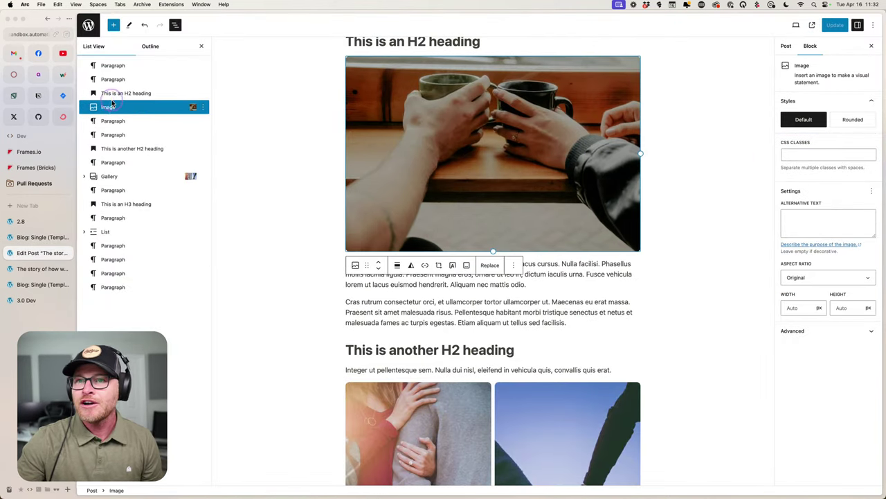
pyautogui.click(829, 154)
pyautogui.scroll(3, 423, 219)
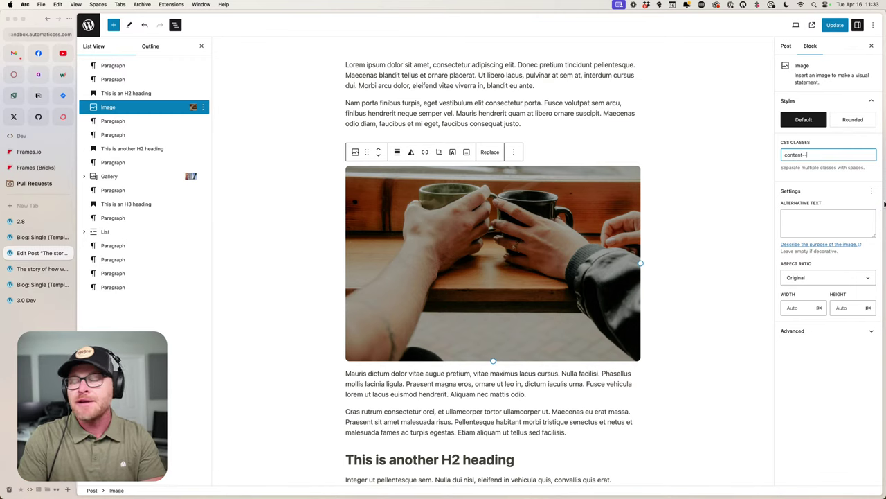
pyautogui.click(835, 25)
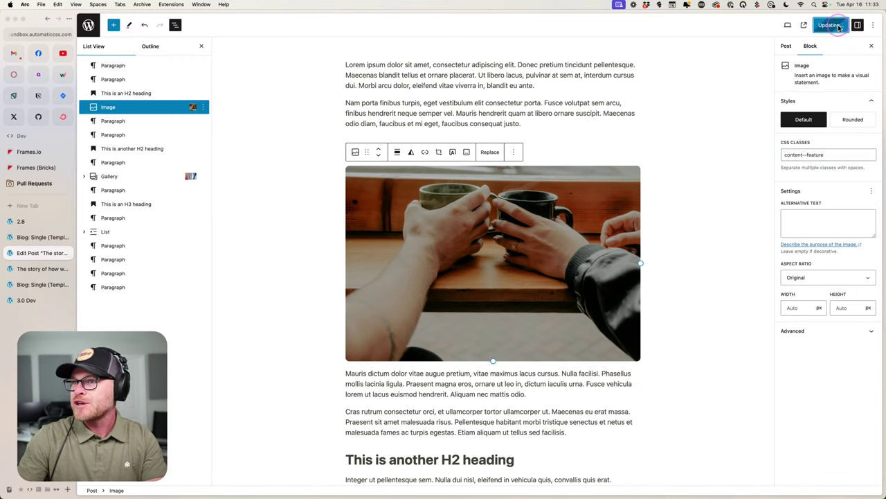
# Reload the front-end post to confirm the image is wider than the text.
pyautogui.click(40, 272)
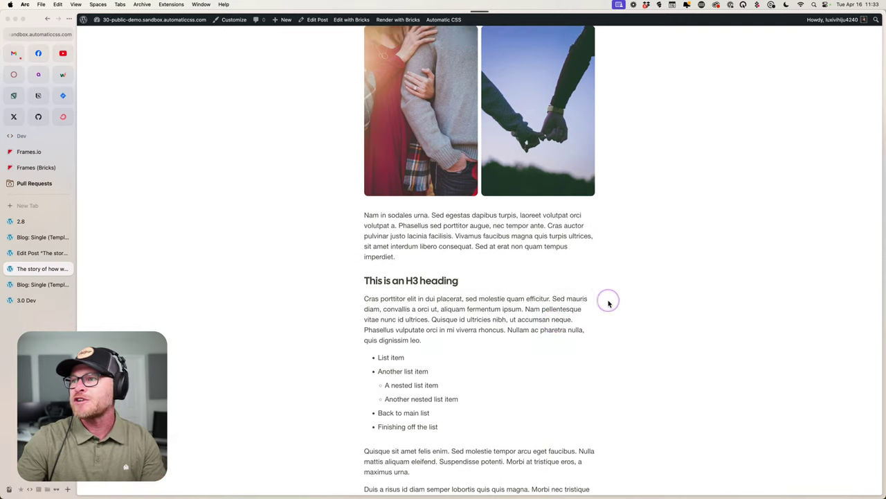
pyautogui.scroll(-3, 607, 301)
pyautogui.scroll(6, 608, 303)
pyautogui.press('super+r')
pyautogui.scroll(-10, 609, 301)
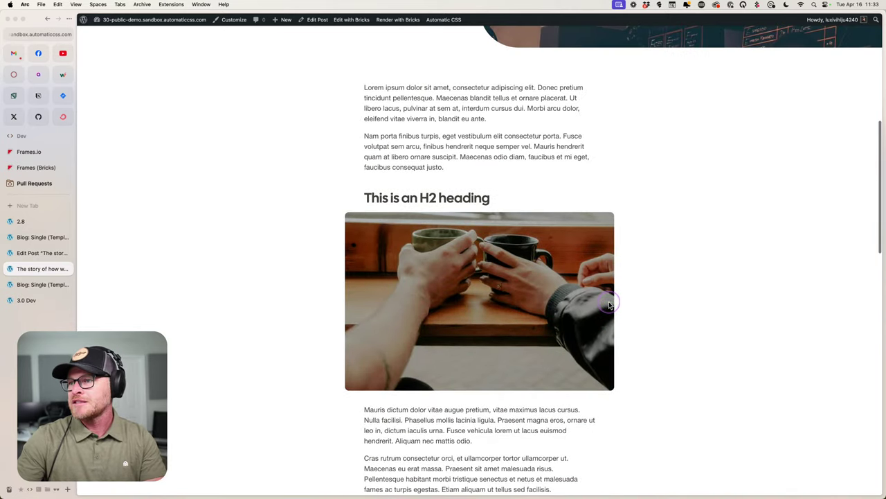
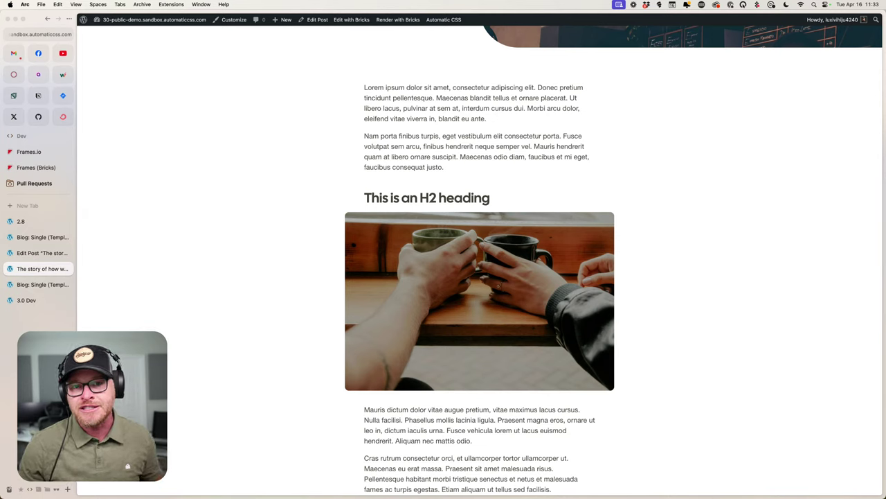
# Glance at the template and the live post, then return to the block editor at the gallery.
pyautogui.click(44, 284)
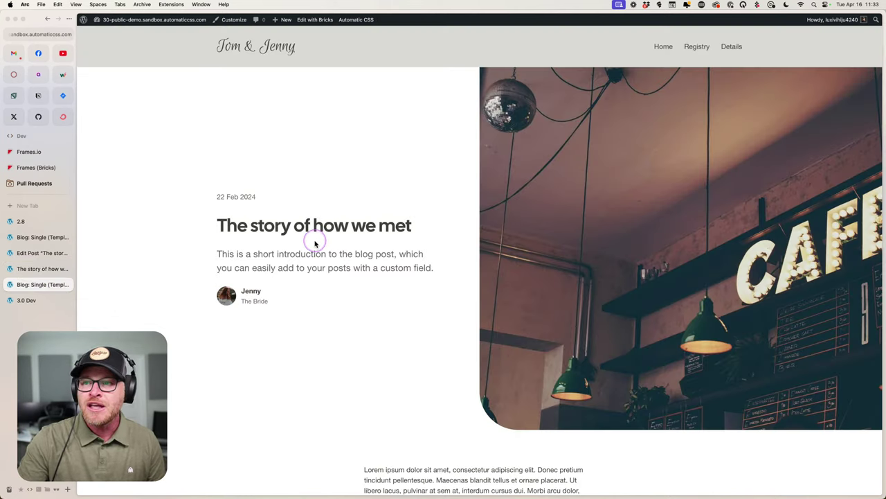
pyautogui.click(42, 268)
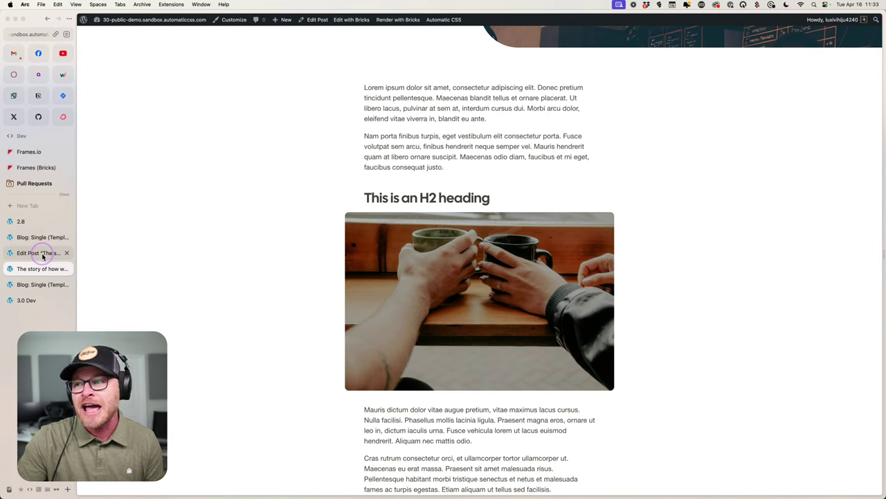
pyautogui.click(43, 256)
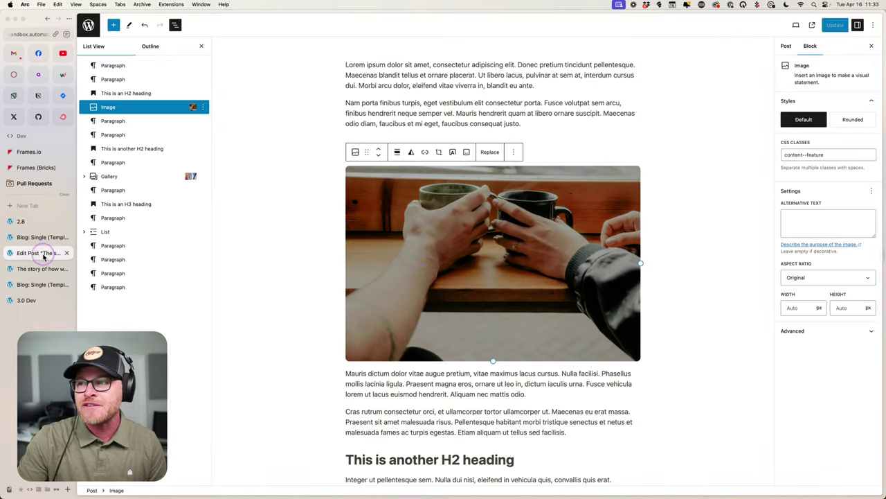
pyautogui.scroll(-5, 484, 275)
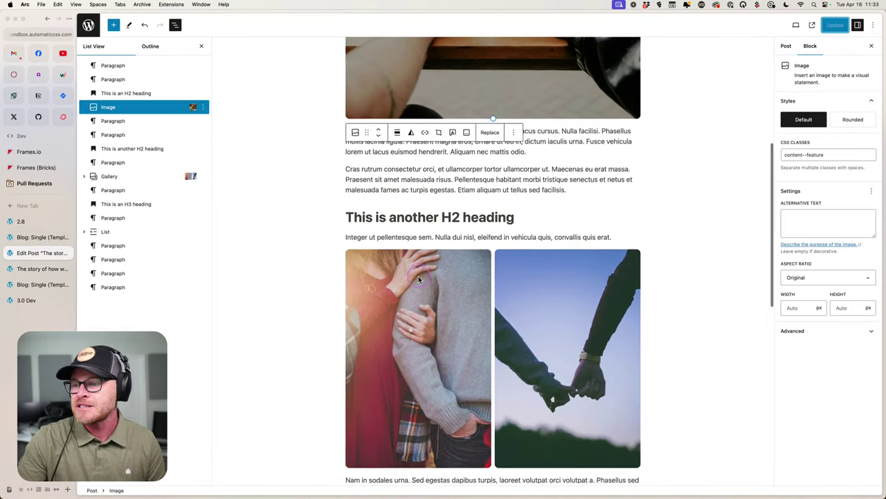
# Add class content--feature-max to the two-image Gallery block, update, and view the live post.
pyautogui.click(497, 272)
pyautogui.click(118, 179)
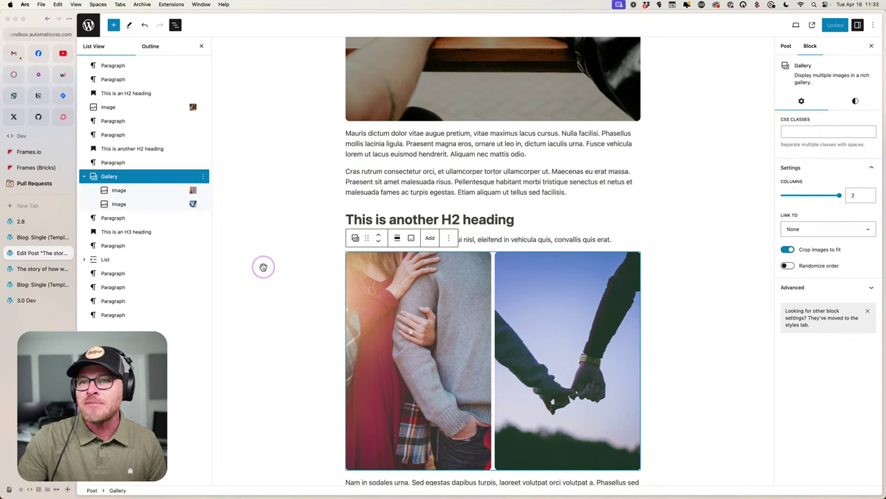
pyautogui.click(811, 131)
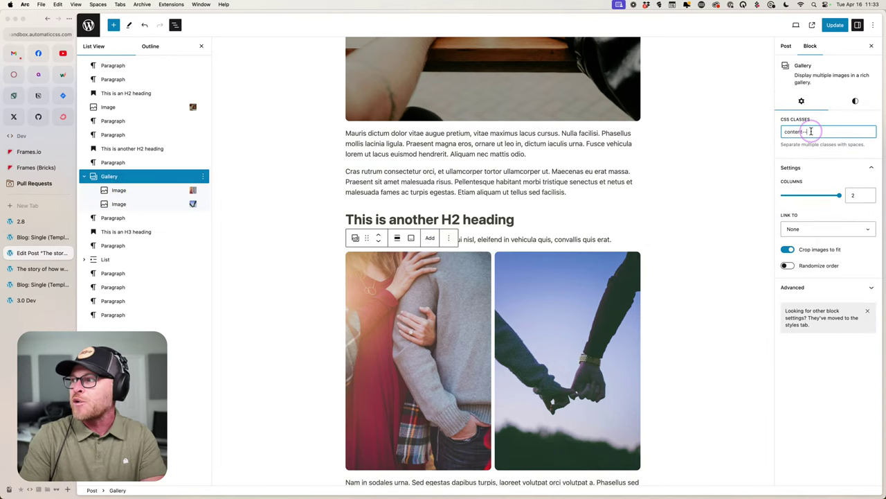
pyautogui.write('content--feature-max')
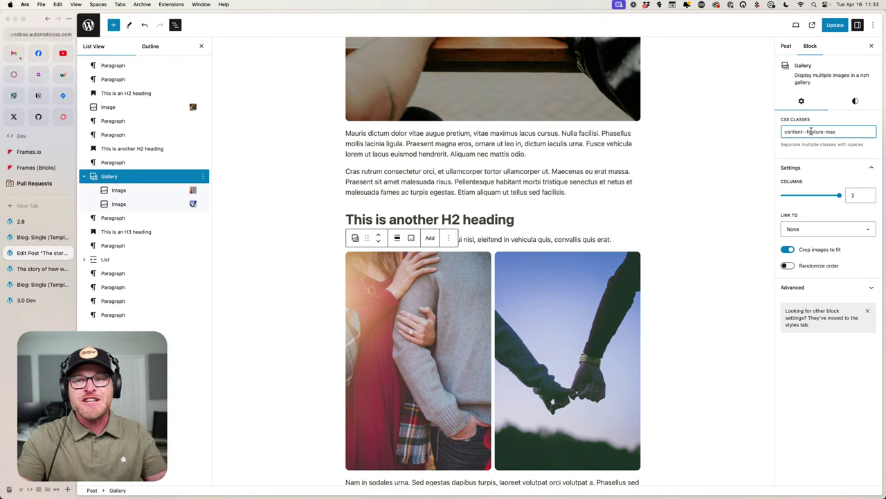
pyautogui.click(834, 25)
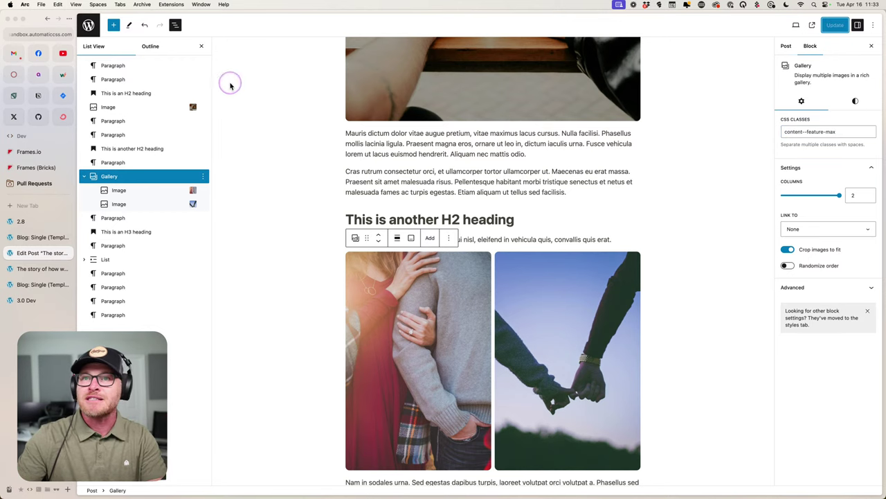
pyautogui.click(21, 268)
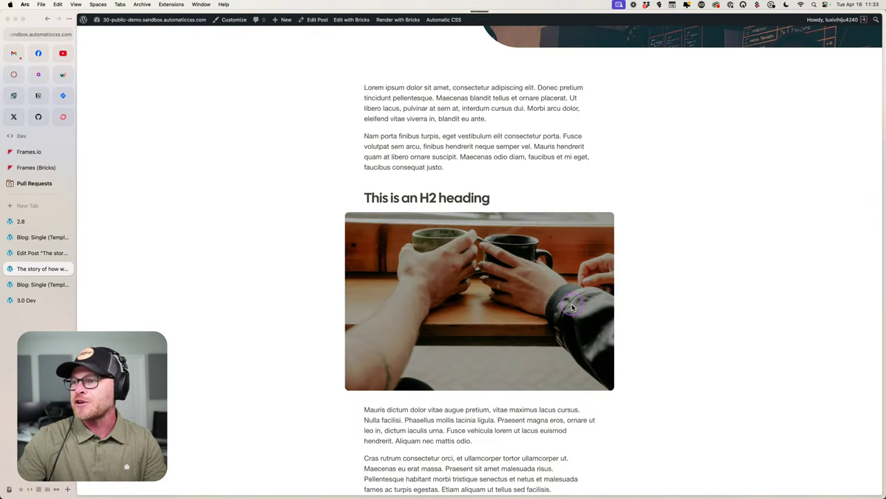
# Open a new tab to the automaticcss.com/docs Content Grid documentation page.
pyautogui.scroll(-8, 571, 307)
pyautogui.scroll(2, 572, 307)
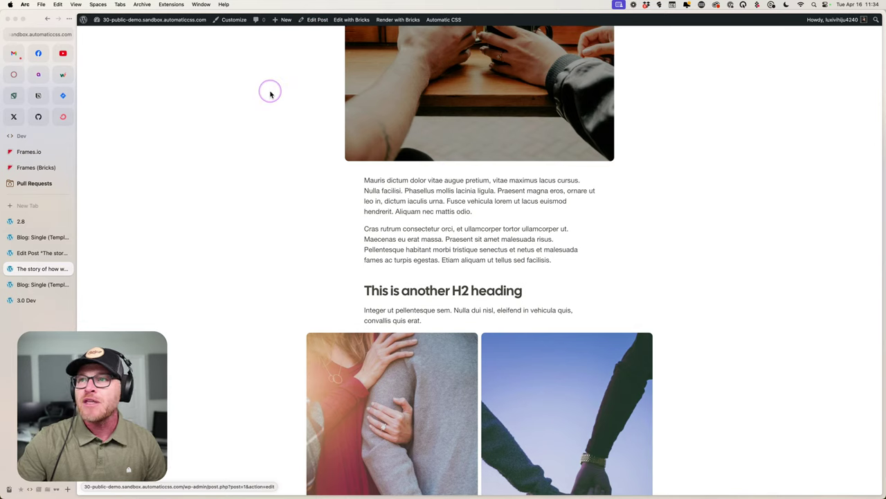
pyautogui.press('super+t')
pyautogui.write('automati')
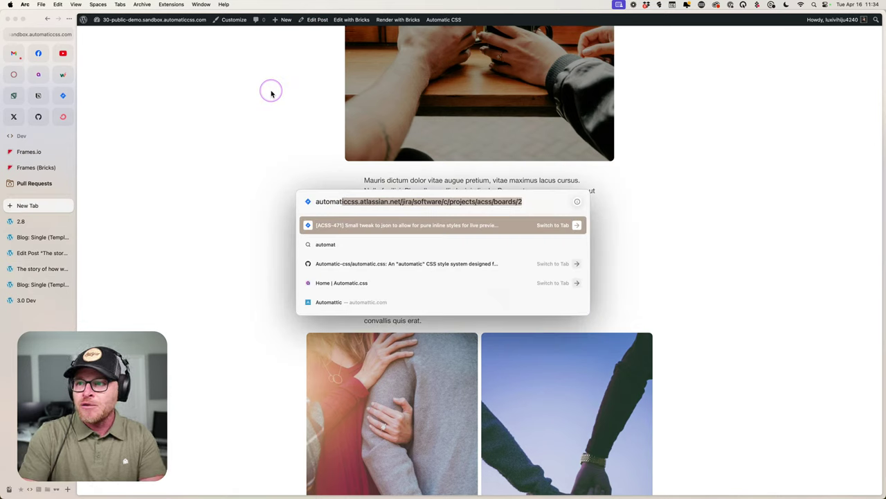
pyautogui.write('ccss.com/docs')
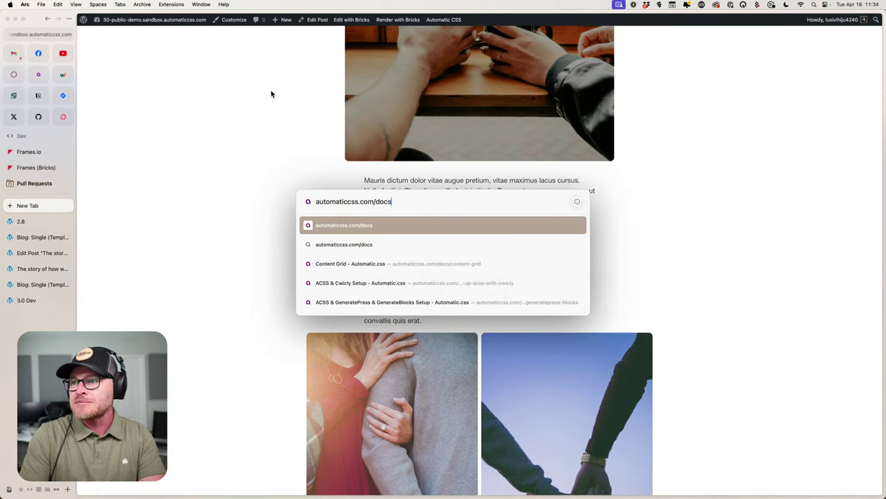
pyautogui.write('/content-grid')
pyautogui.press('Return')
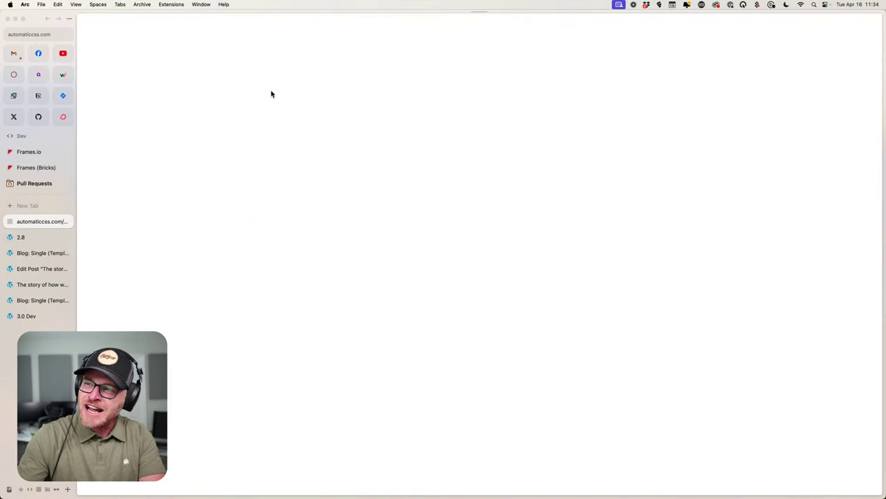
pyautogui.click(308, 105)
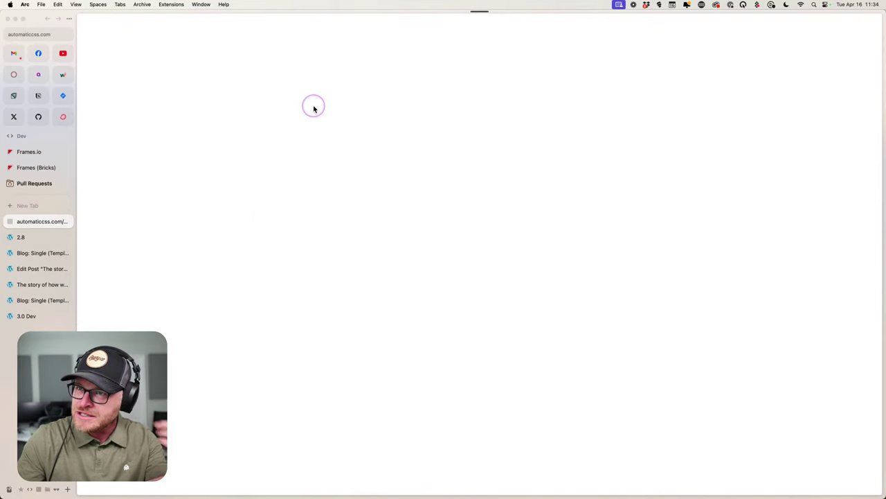
# Review the Content Grid zone diagram and manual setup section, then return to the Bricks blog template.
pyautogui.scroll(-3, 315, 113)
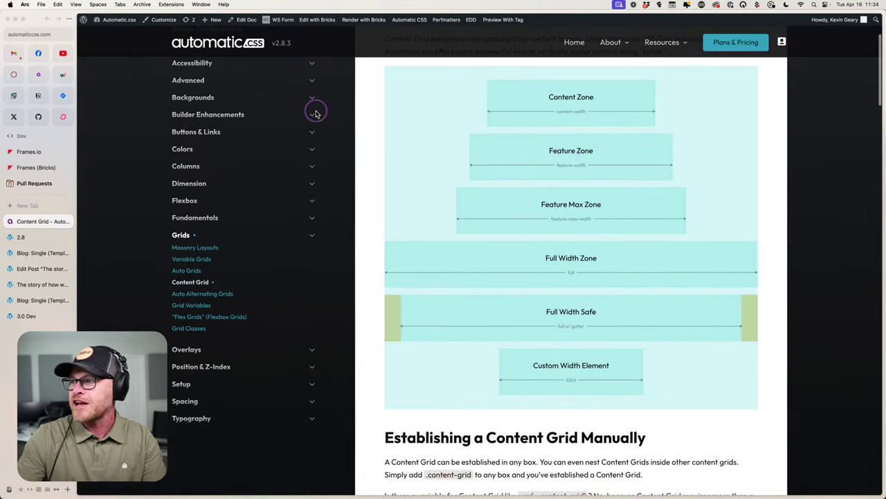
pyautogui.scroll(2, 566, 193)
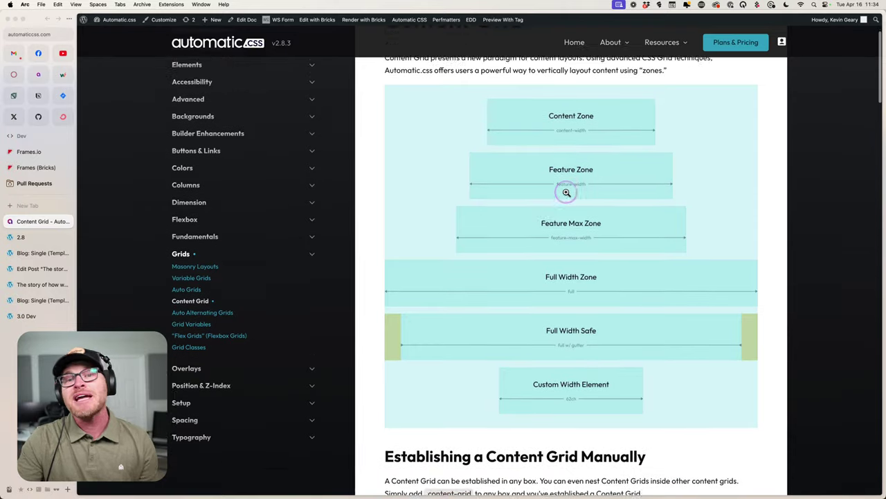
pyautogui.scroll(1, 567, 192)
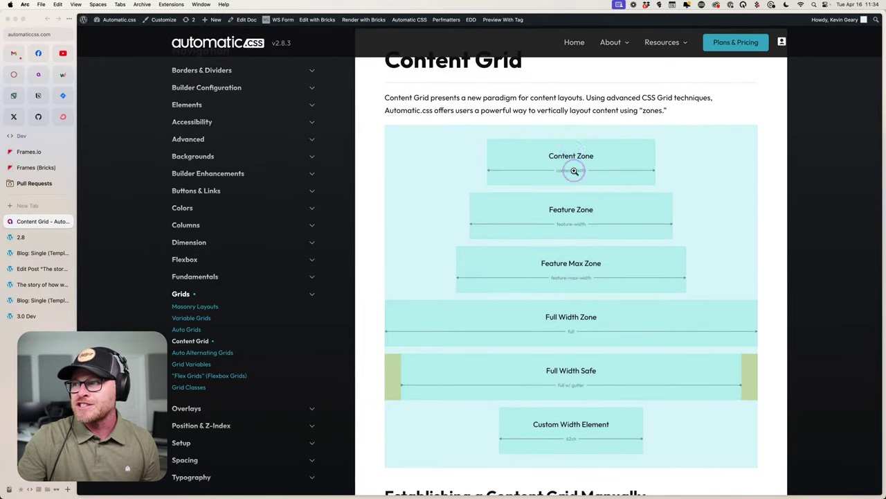
pyautogui.scroll(-1, 566, 154)
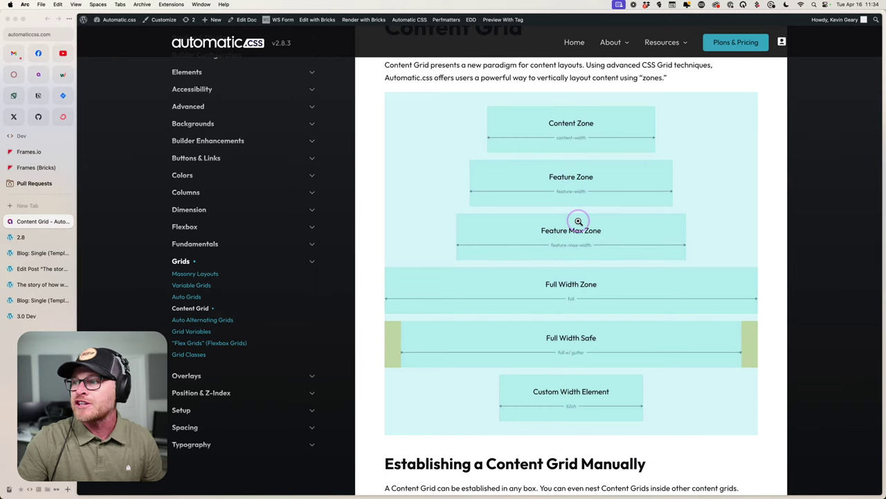
pyautogui.scroll(-1, 578, 221)
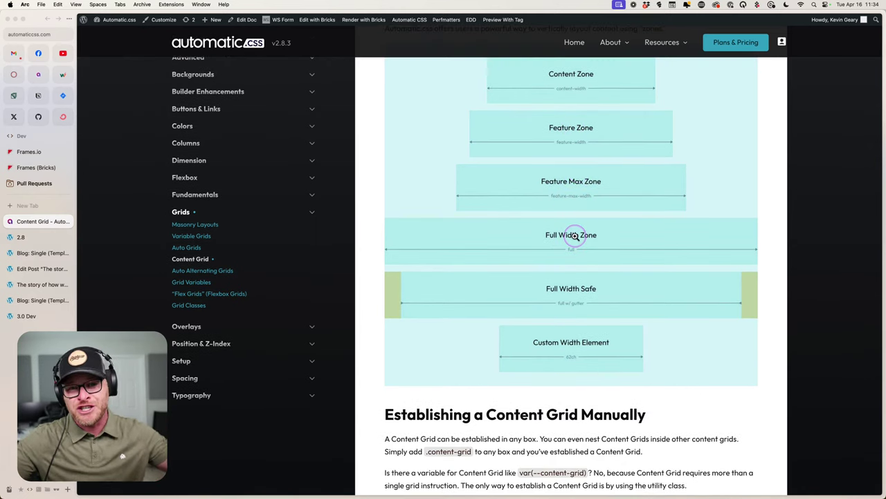
pyautogui.scroll(-1, 575, 235)
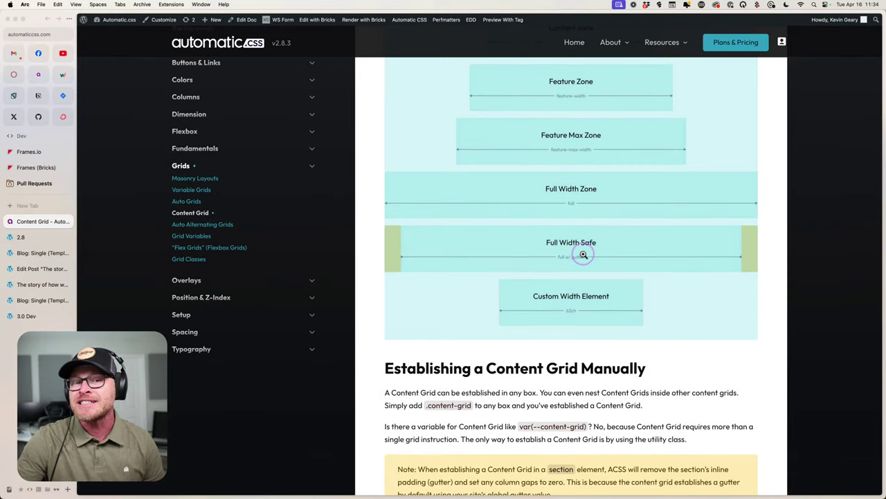
pyautogui.scroll(-1, 576, 253)
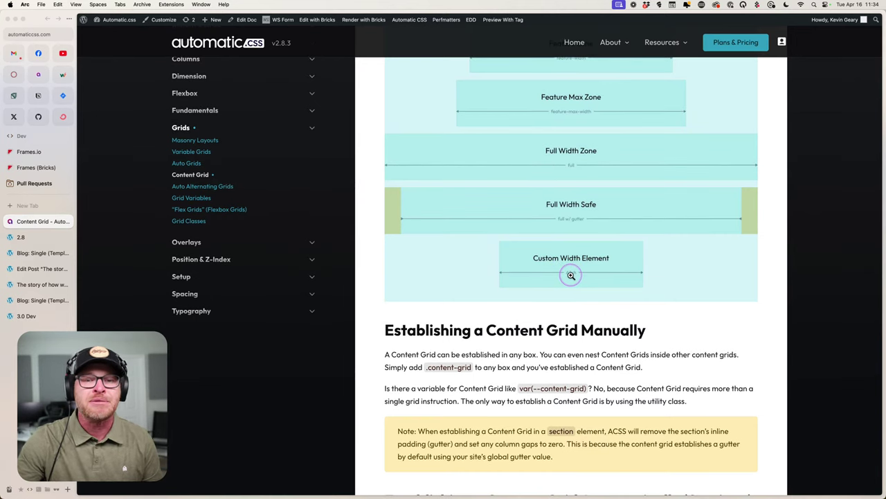
pyautogui.scroll(5, 571, 275)
pyautogui.scroll(-3, 570, 275)
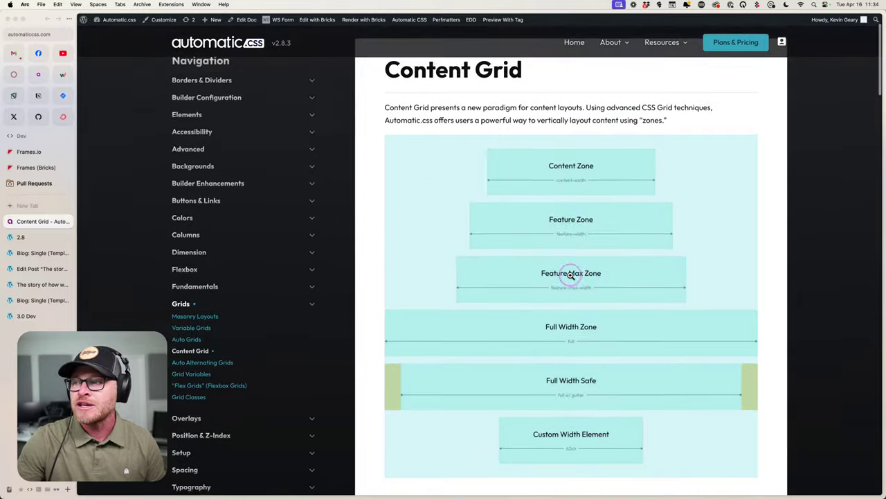
pyautogui.scroll(1, 570, 275)
pyautogui.scroll(-3, 570, 275)
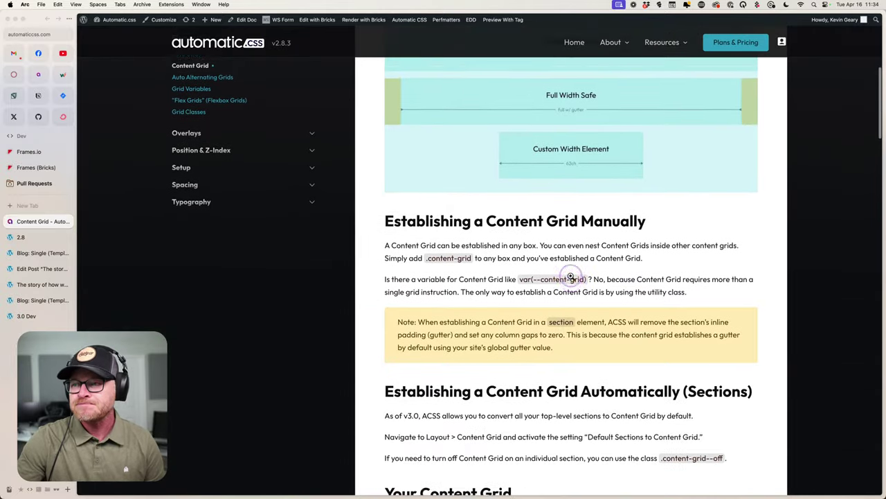
pyautogui.scroll(6, 575, 263)
pyautogui.scroll(-2, 565, 248)
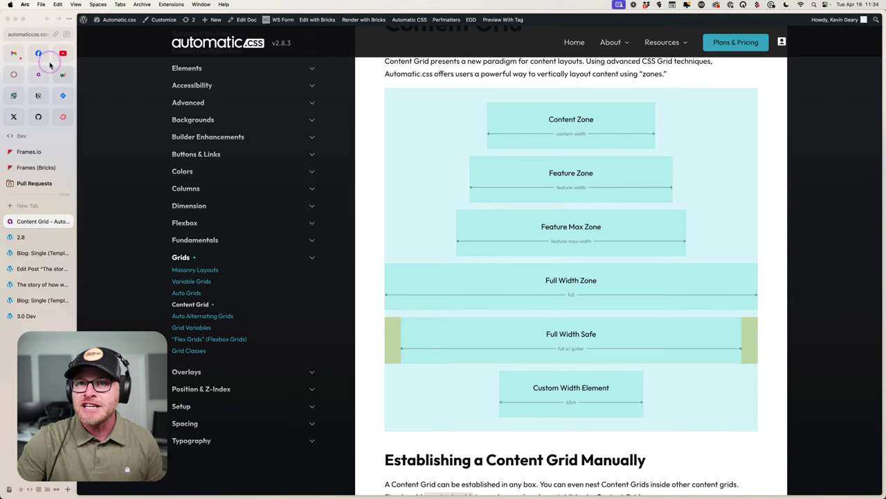
pyautogui.click(43, 253)
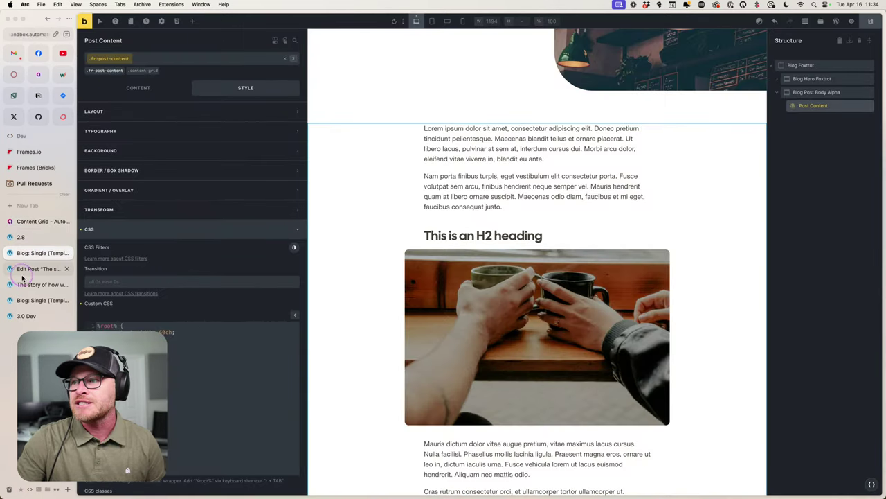
# Insert a basic-layout Group block right after the post's first paragraph.
pyautogui.click(29, 269)
pyautogui.scroll(5, 263, 199)
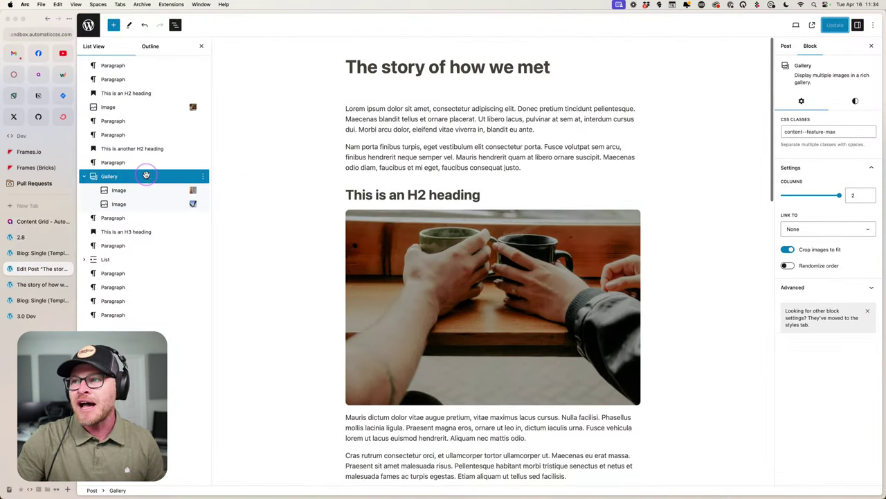
pyautogui.click(594, 128)
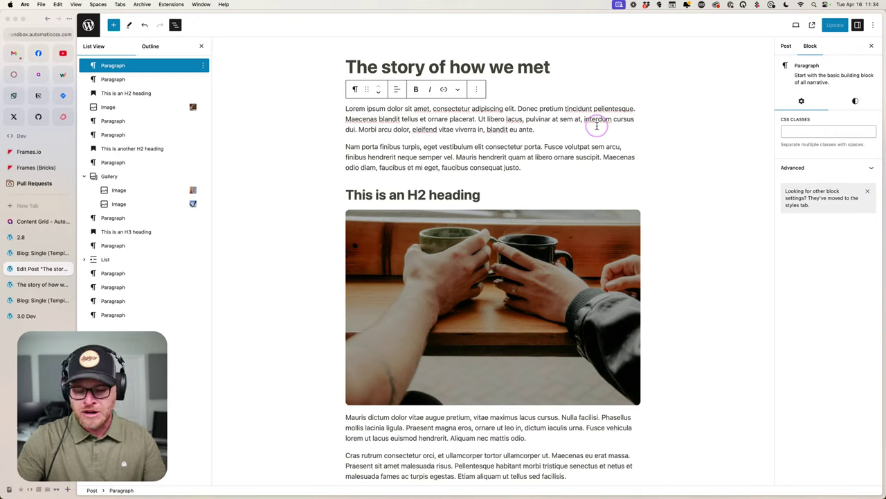
pyautogui.press('Return')
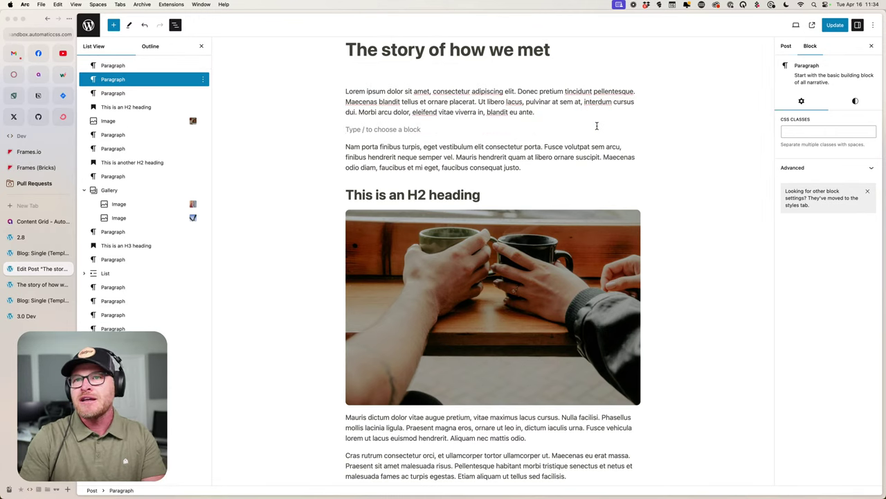
pyautogui.write('/group')
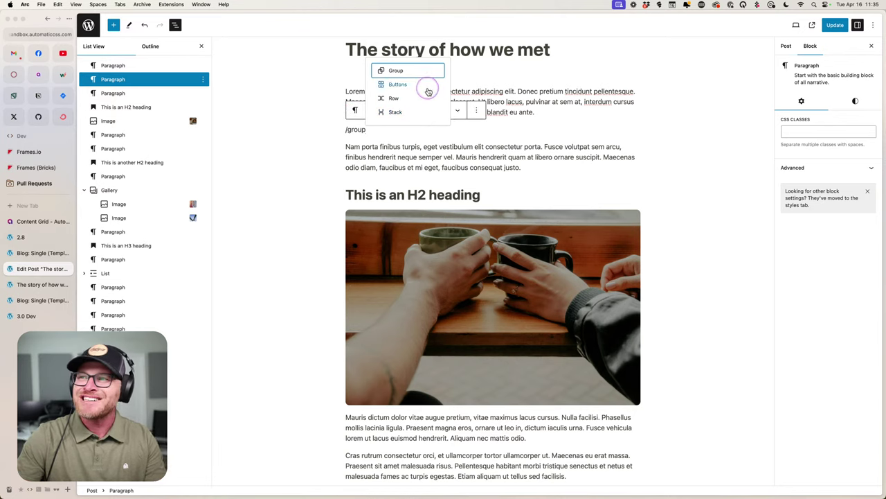
pyautogui.click(400, 72)
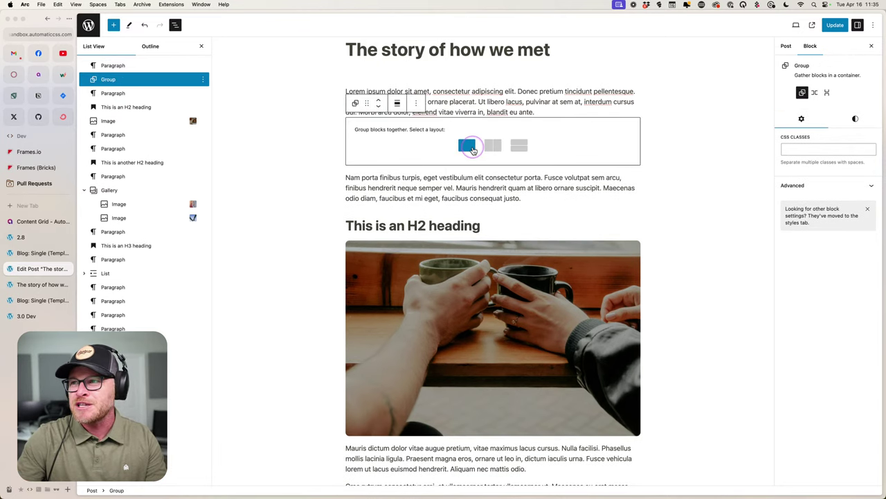
pyautogui.click(468, 147)
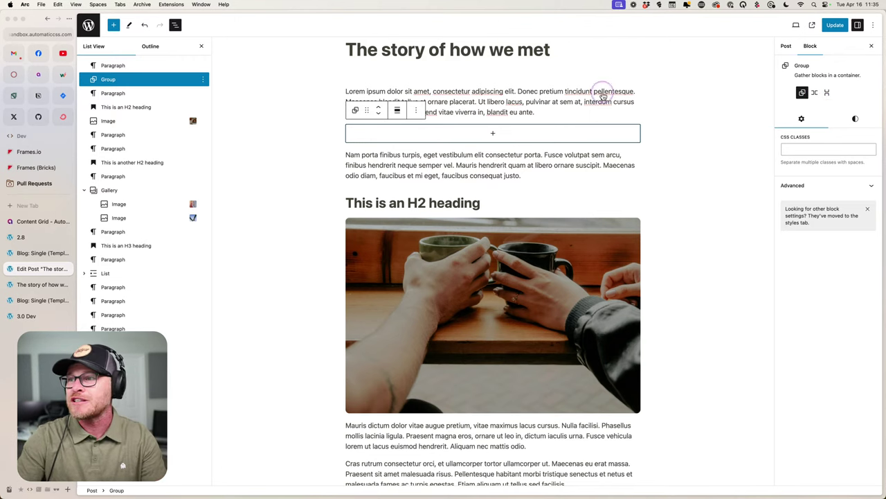
# Add an empty Heading block inside the new Group.
pyautogui.click(493, 135)
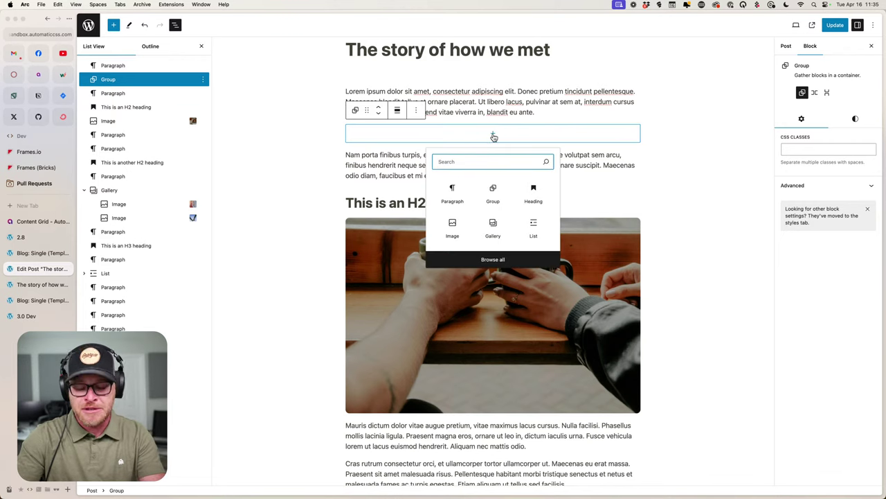
pyautogui.write('heazd')
pyautogui.press('BackSpace')
pyautogui.press('BackSpace')
pyautogui.write('d')
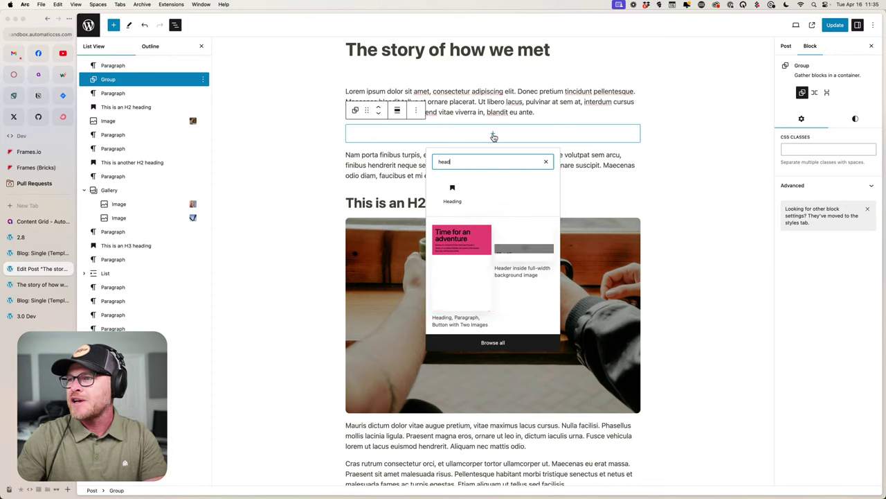
pyautogui.click(453, 184)
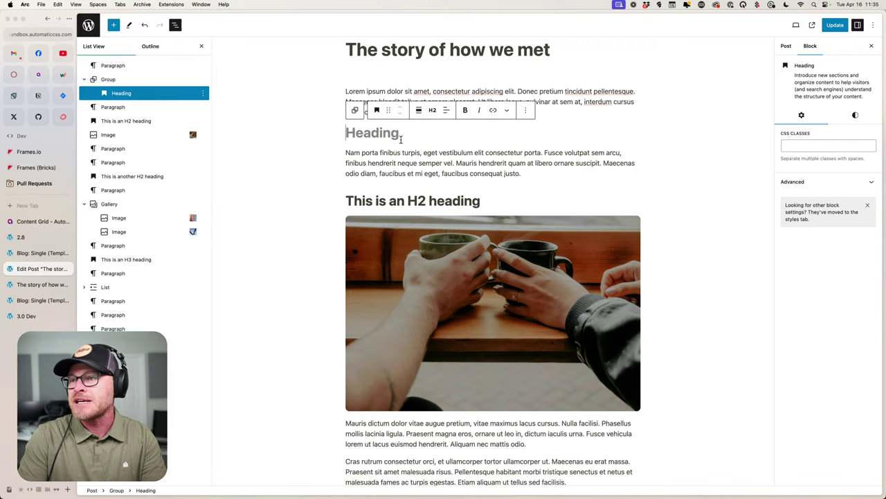
# Write the heading 'This is a test' and select its parent Group block.
pyautogui.write('This is a test')
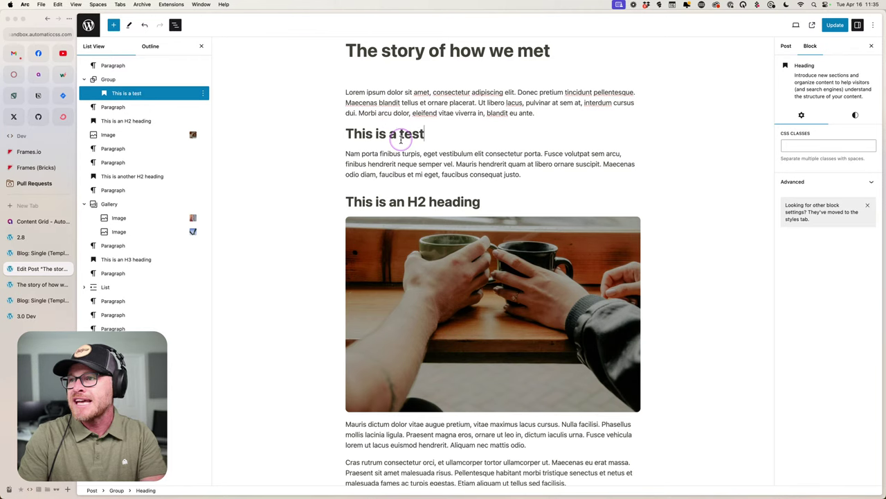
pyautogui.click(817, 146)
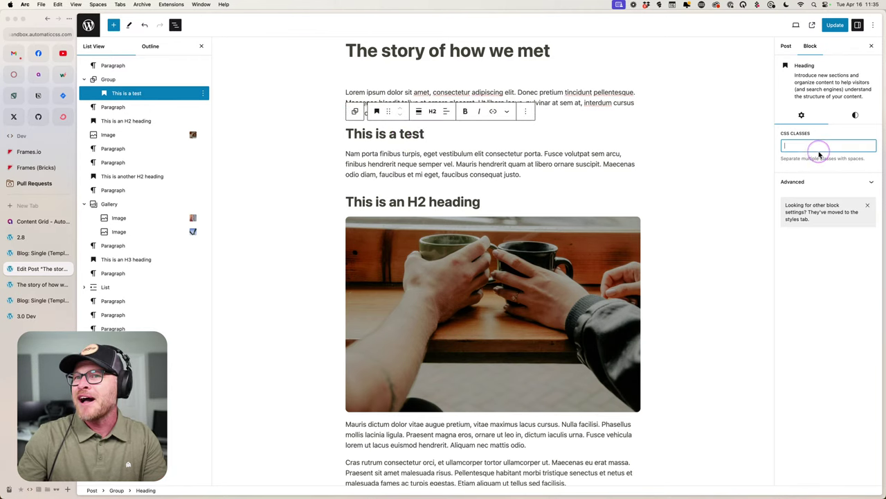
pyautogui.click(154, 80)
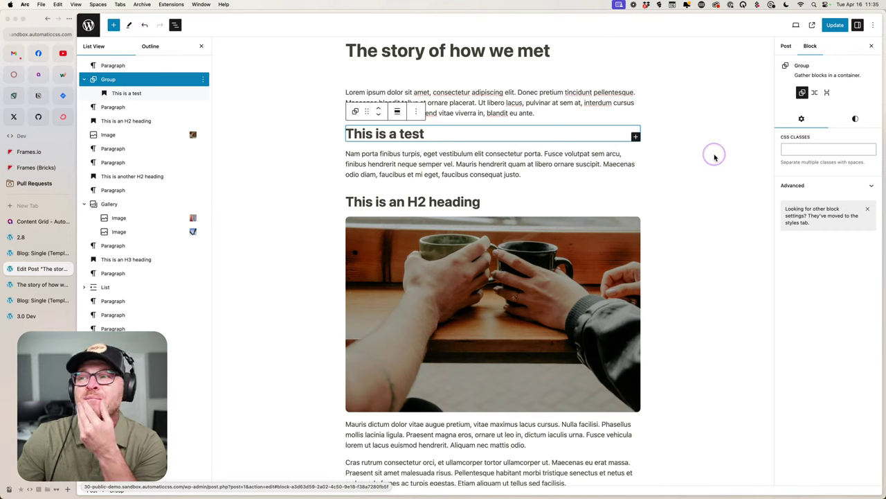
# Give the Group the classes content--full and bg--ultra-dark using the Automatic.css class picker.
pyautogui.click(818, 150)
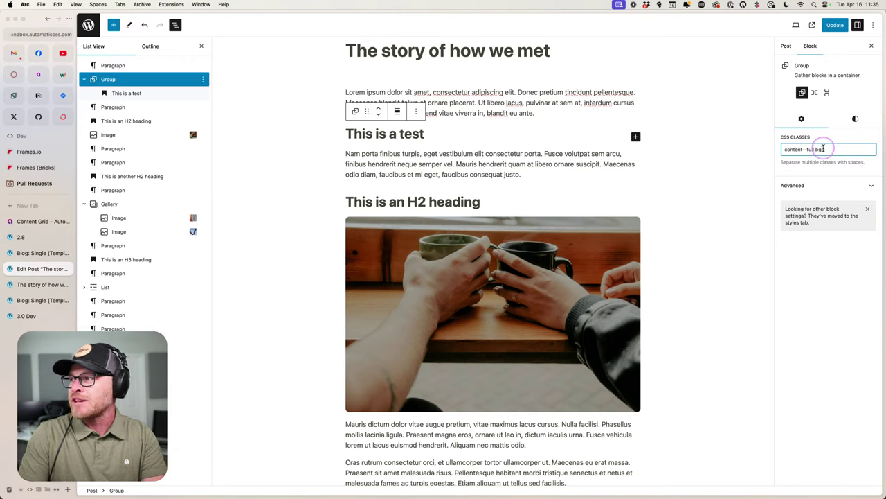
pyautogui.write('bg-action')
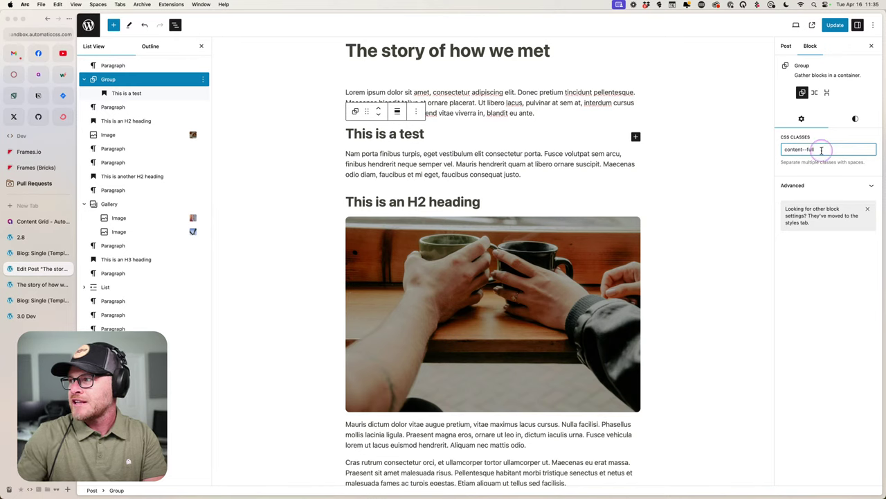
pyautogui.rightClick(828, 148)
pyautogui.write('bg')
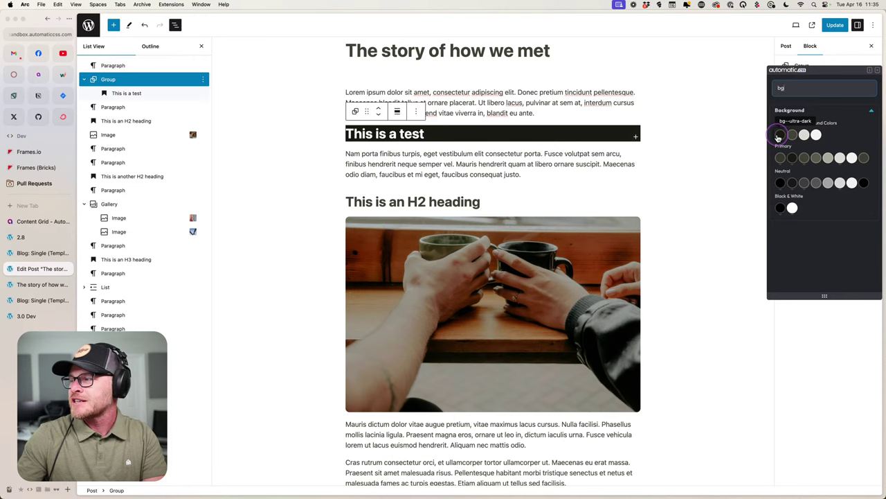
pyautogui.click(779, 135)
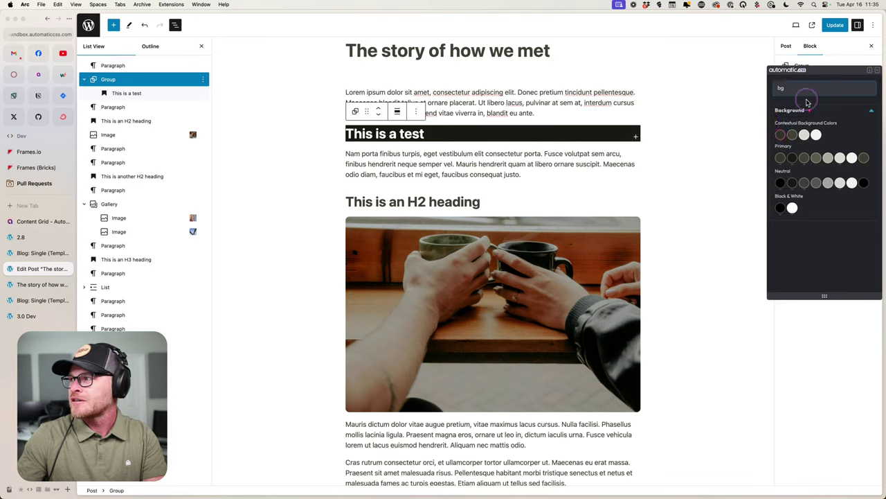
pyautogui.click(877, 70)
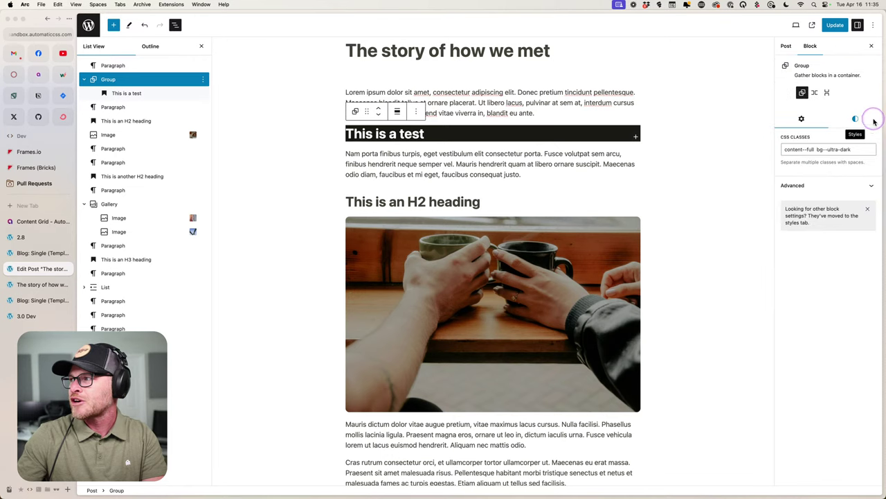
# Update the post and check the dark full-width band on the live page.
pyautogui.click(835, 25)
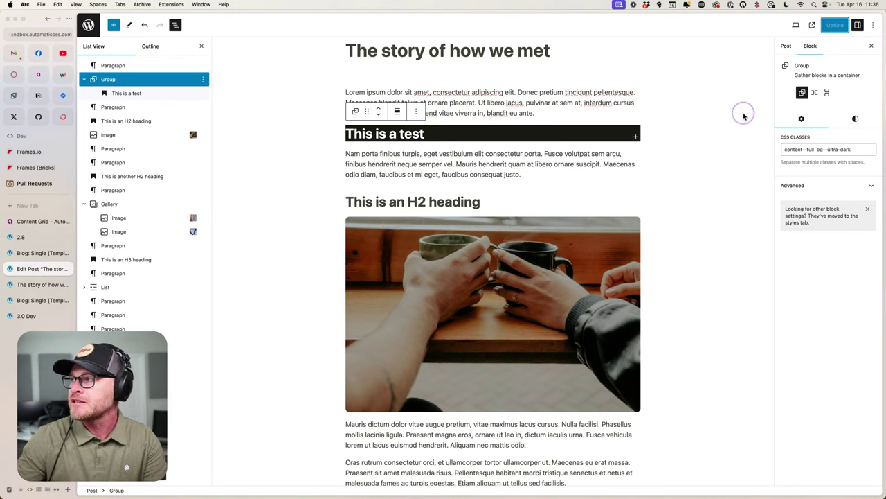
pyautogui.click(41, 284)
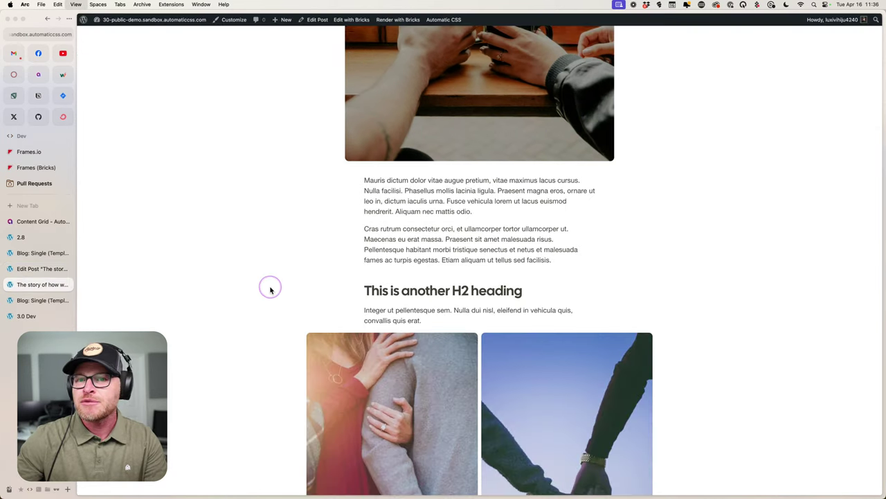
pyautogui.scroll(-3, 406, 279)
pyautogui.scroll(10, 405, 281)
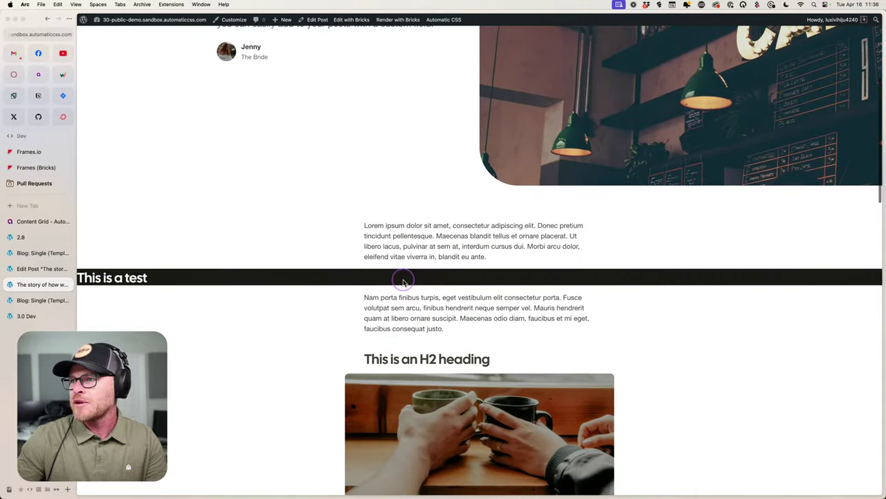
pyautogui.scroll(-2, 404, 281)
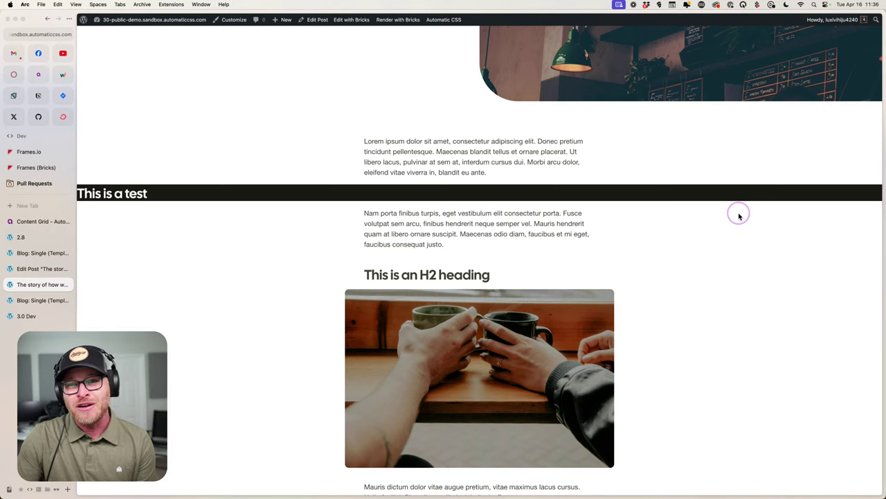
# Append pad-section--l to the dark Group's classes, update the post, and view it live.
pyautogui.click(26, 272)
pyautogui.click(857, 150)
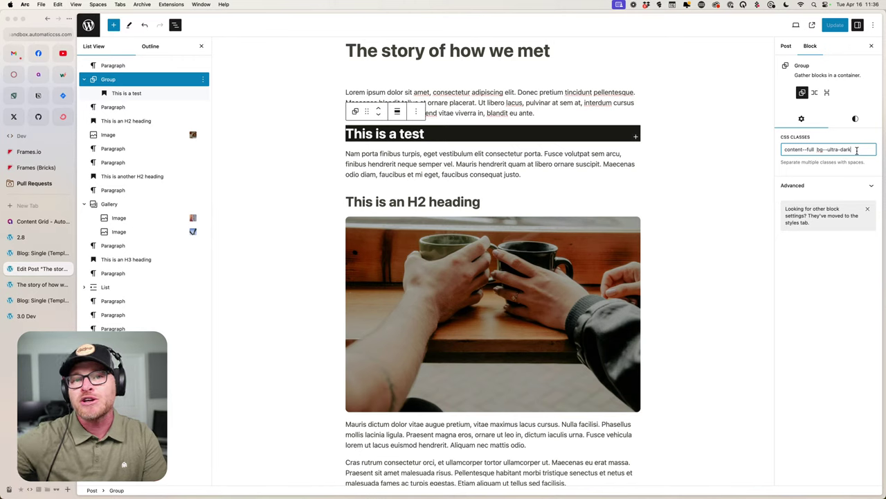
pyautogui.click(864, 149)
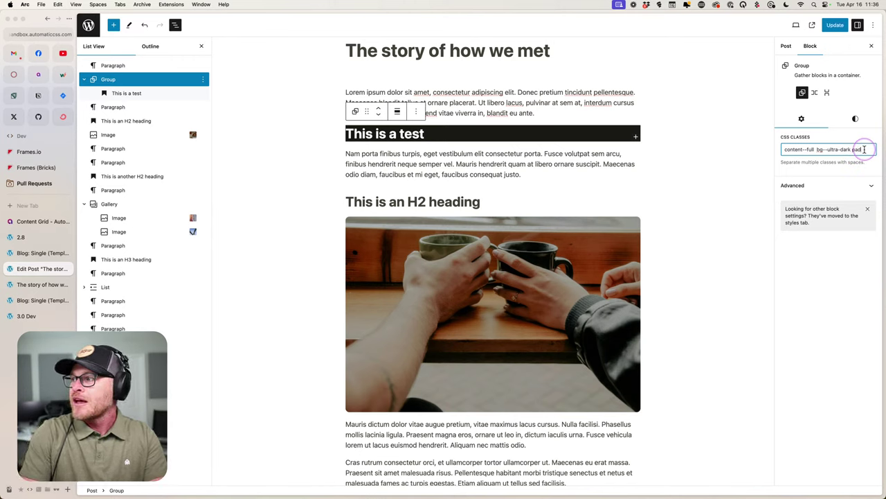
pyautogui.press('BackSpace')
pyautogui.press('BackSpace')
pyautogui.write('pad-')
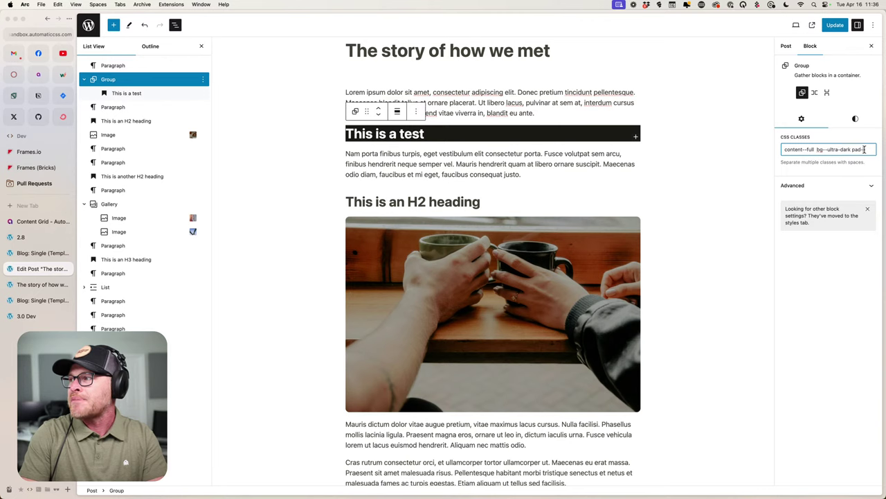
pyautogui.write('section--l')
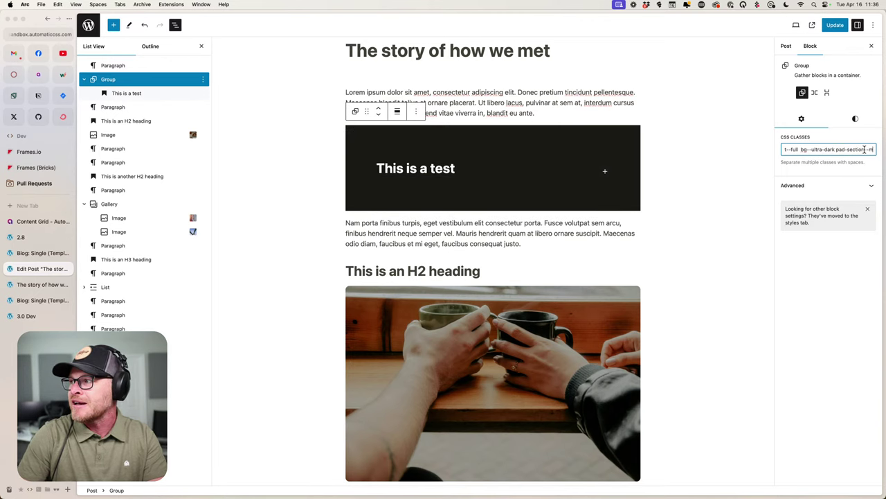
pyautogui.click(835, 25)
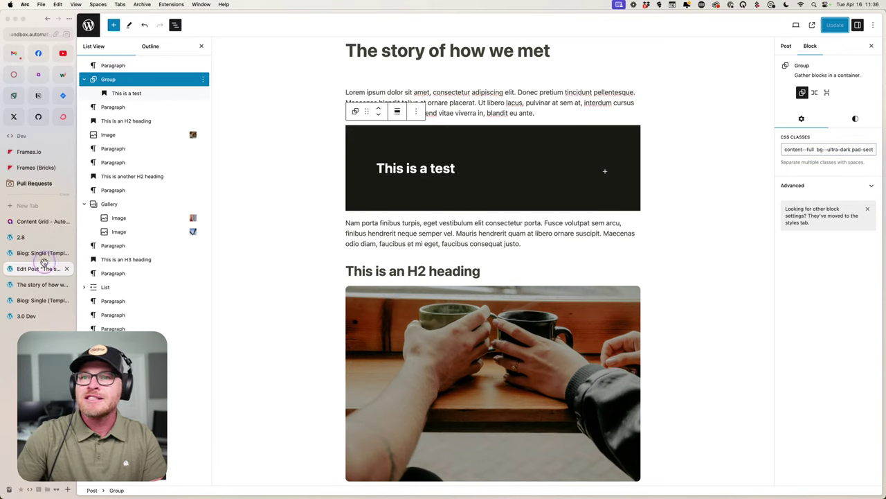
pyautogui.click(41, 284)
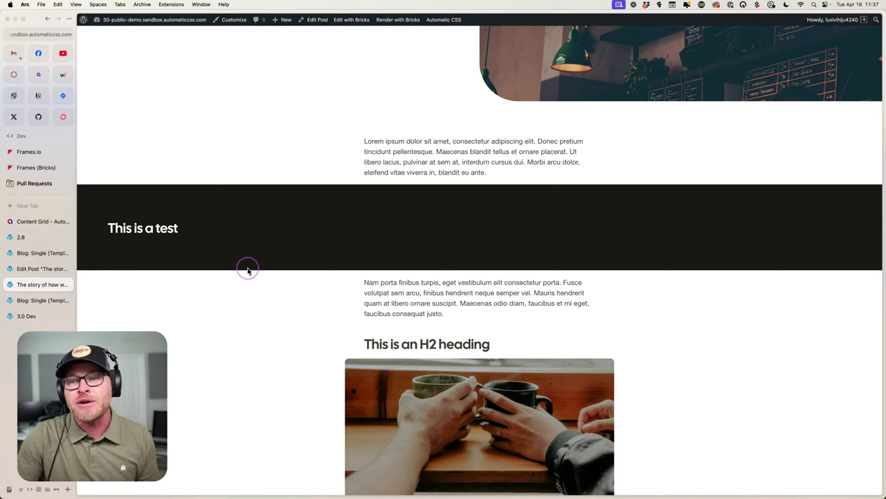
# Scroll the live post to review the padded dark section, then return to the block editor.
pyautogui.scroll(-2, 499, 152)
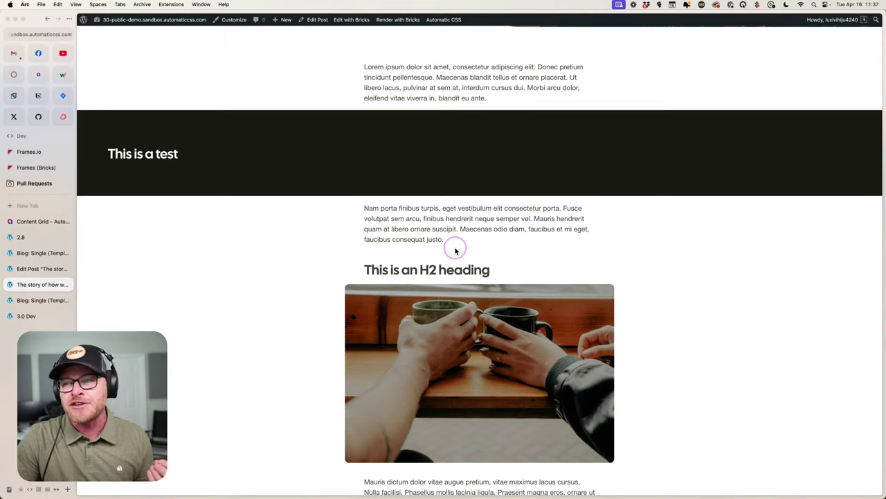
pyautogui.scroll(-1, 455, 247)
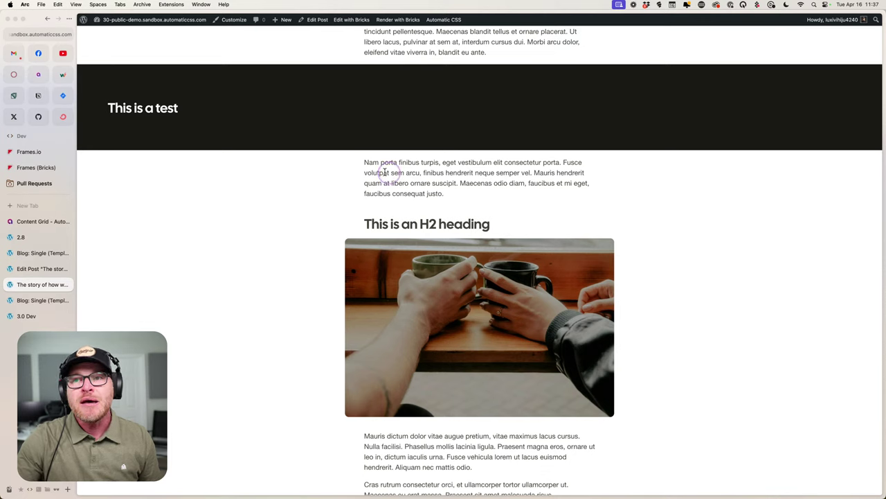
pyautogui.scroll(3, 208, 196)
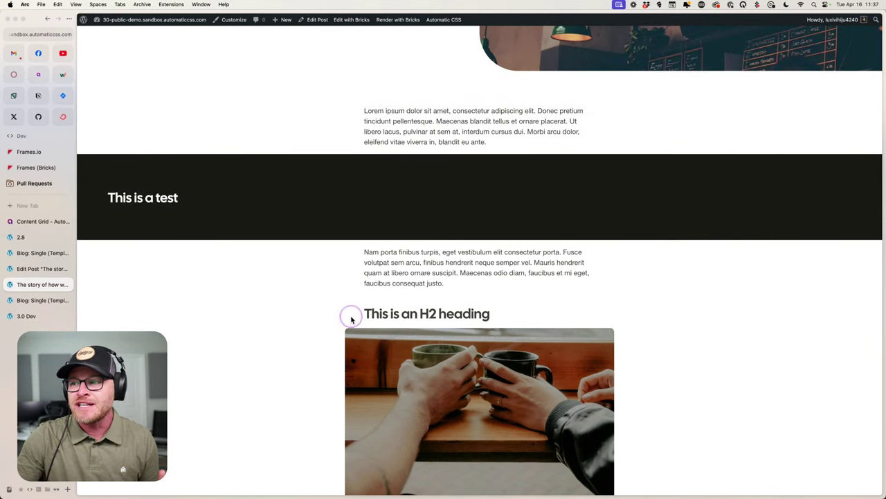
pyautogui.click(38, 268)
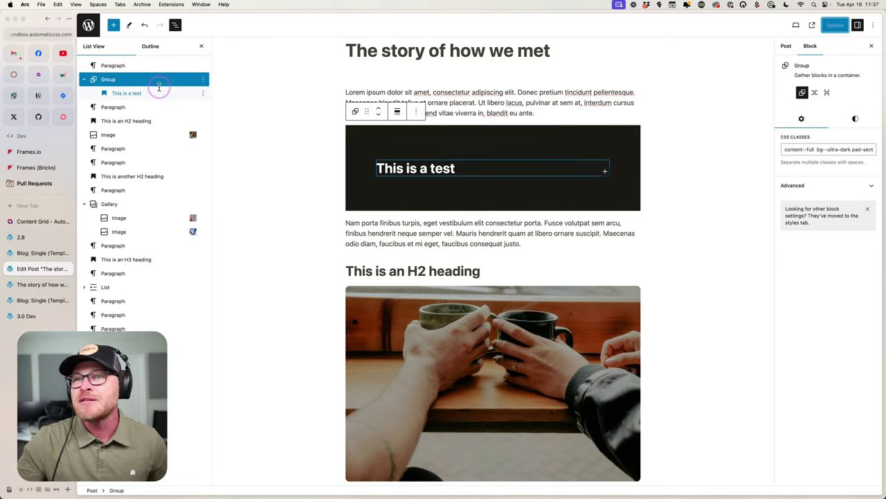
# Insert a plain Group below the heading and nest it inside the dark outer Group via List View.
pyautogui.click(115, 26)
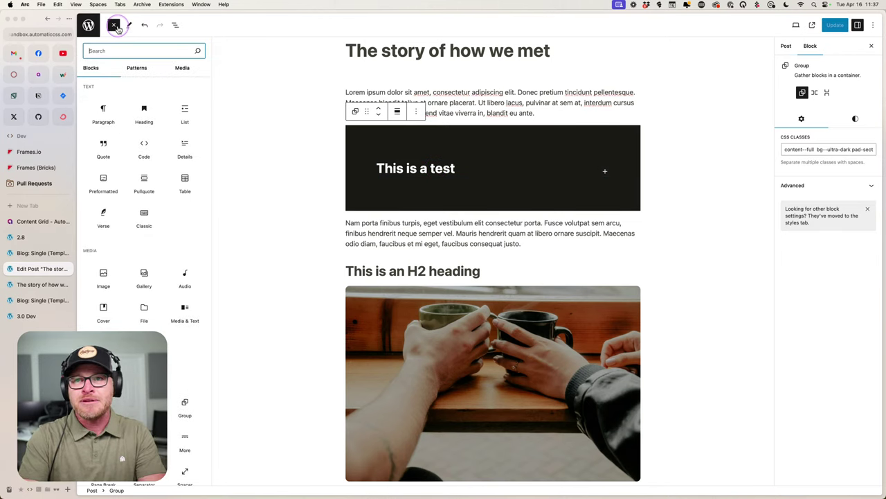
pyautogui.click(103, 96)
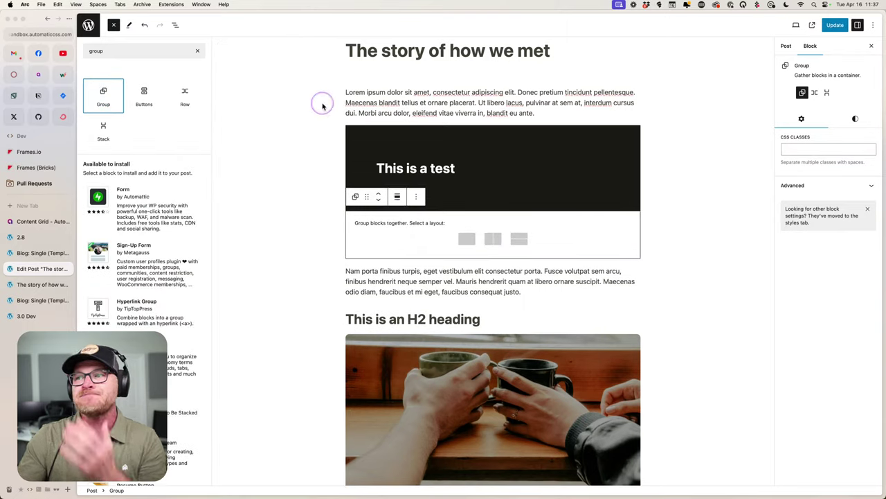
pyautogui.click(293, 196)
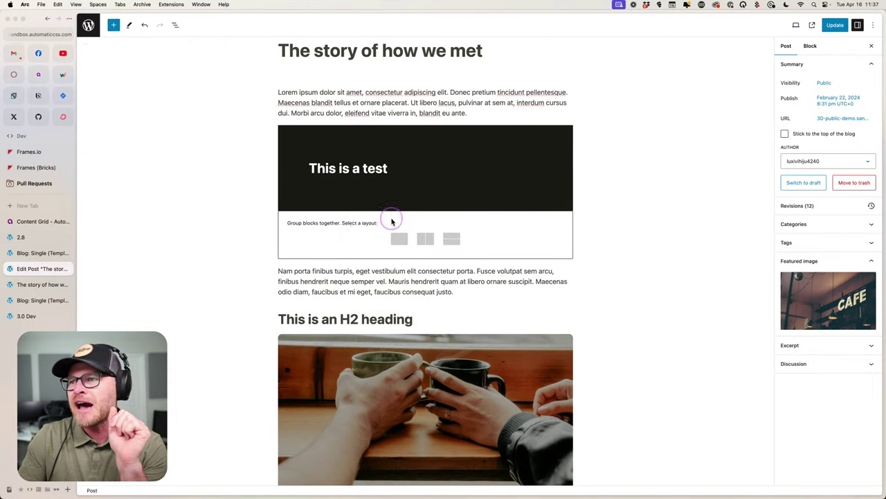
pyautogui.click(407, 170)
pyautogui.click(505, 232)
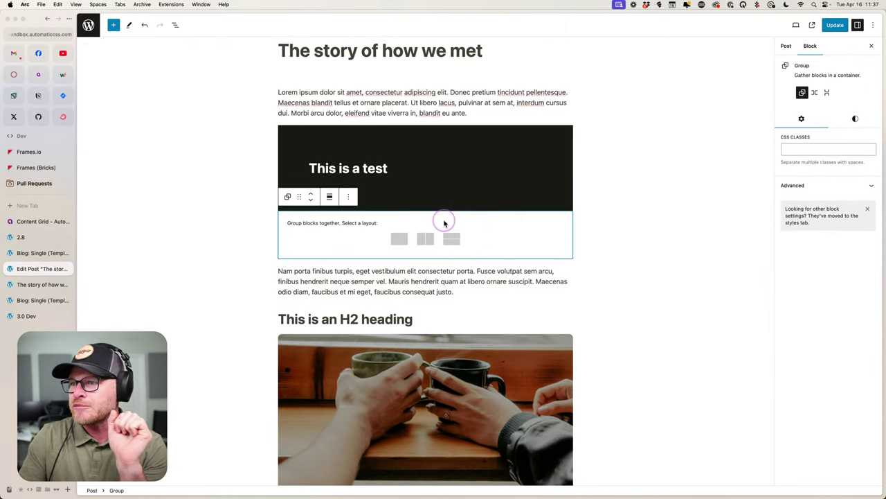
pyautogui.click(399, 242)
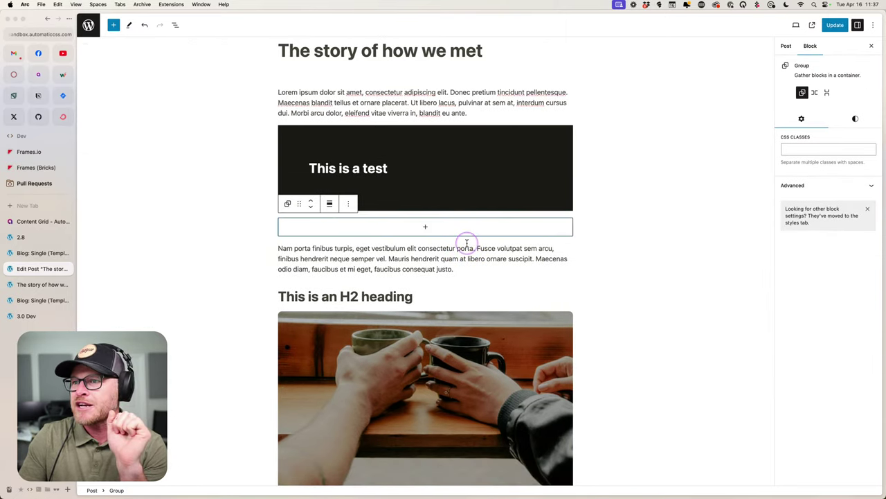
pyautogui.click(175, 25)
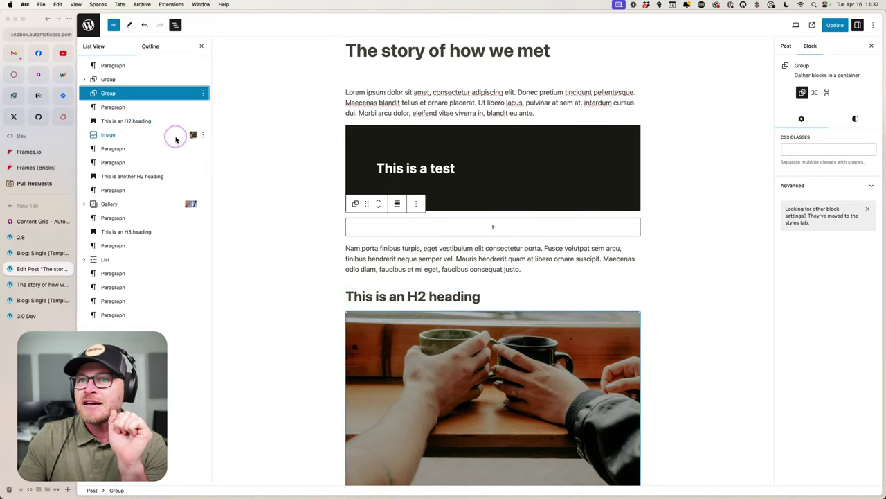
pyautogui.click(84, 79)
pyautogui.moveTo(103, 103); pyautogui.dragTo(133, 97)
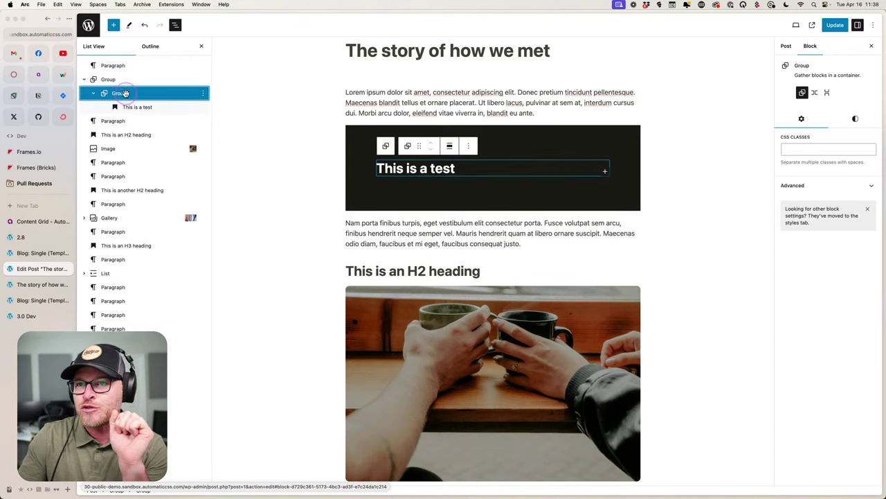
# Add content-grid to the outer Group's CSS classes, update the post, and view it live.
pyautogui.click(131, 83)
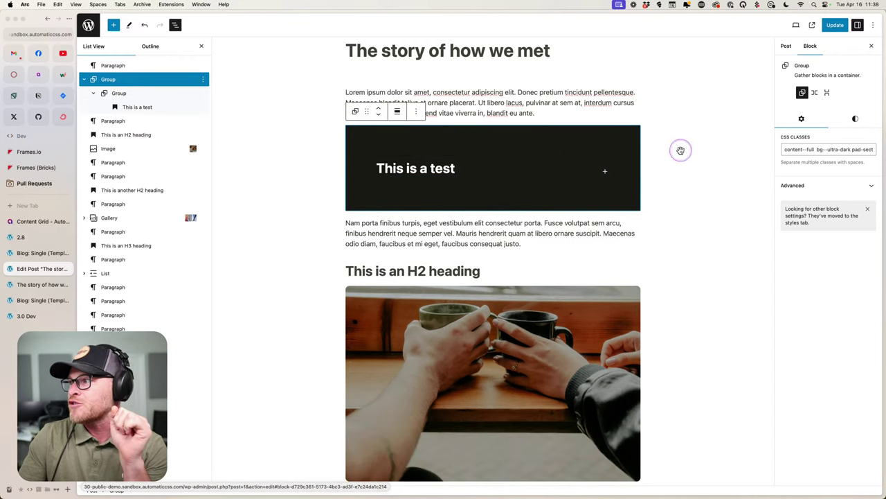
pyautogui.click(820, 150)
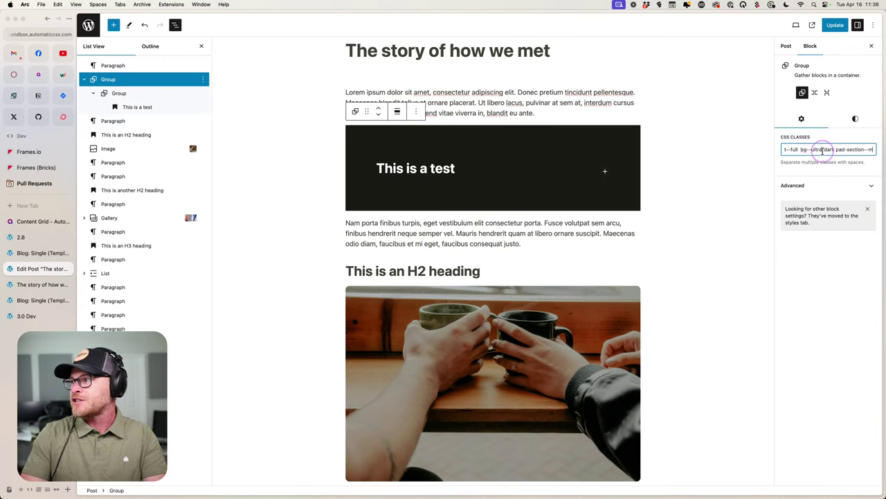
pyautogui.write('content-grid')
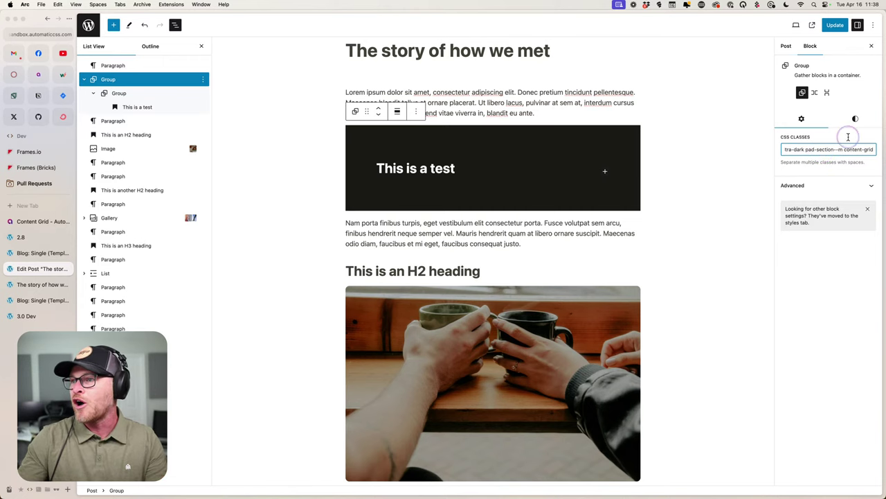
pyautogui.click(119, 93)
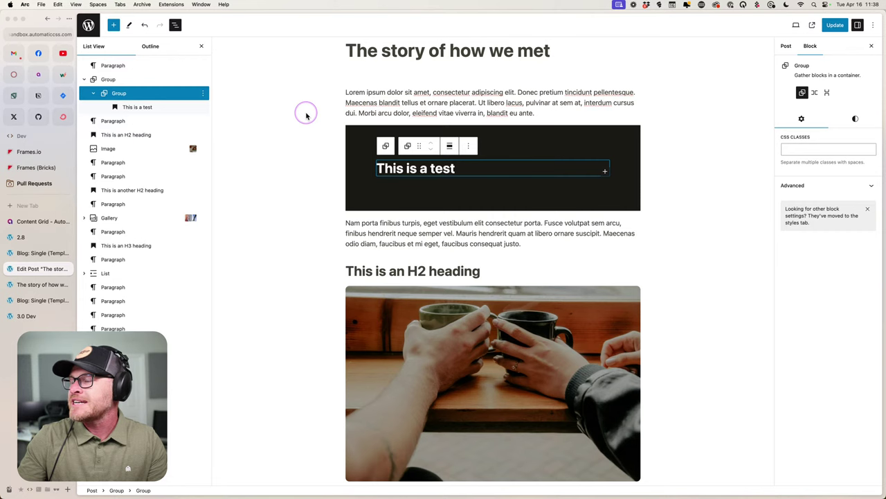
pyautogui.click(574, 135)
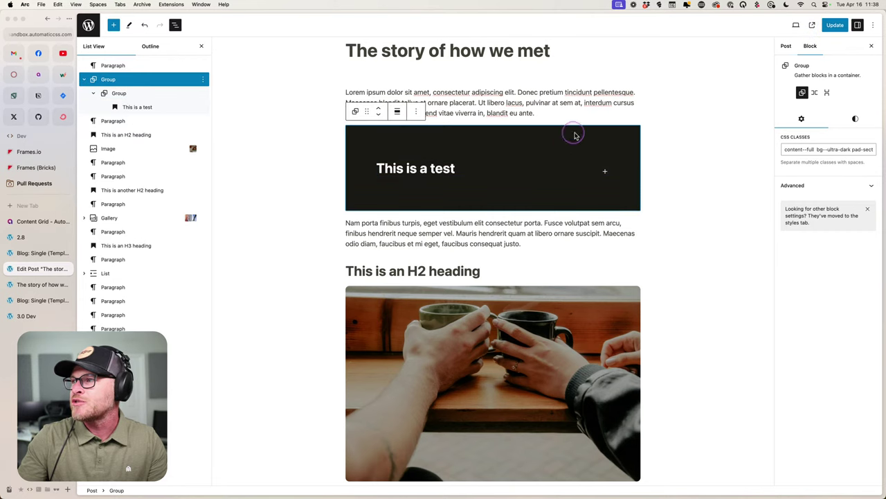
pyautogui.click(827, 25)
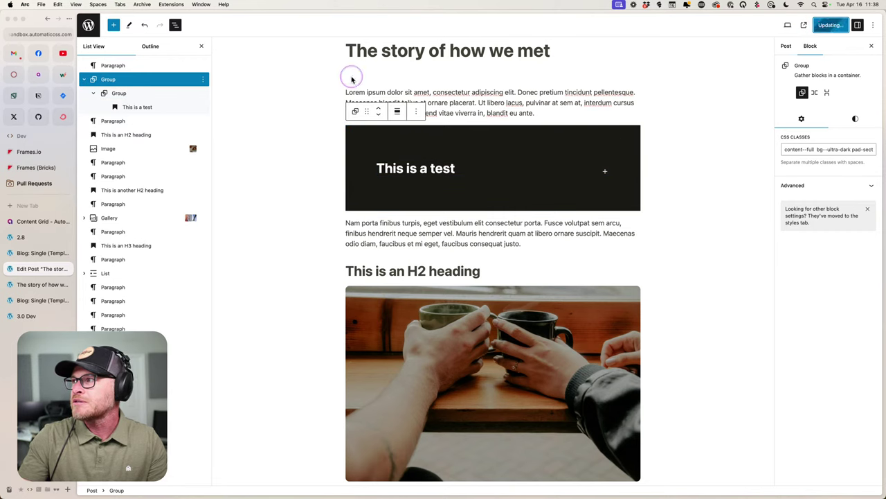
pyautogui.click(42, 283)
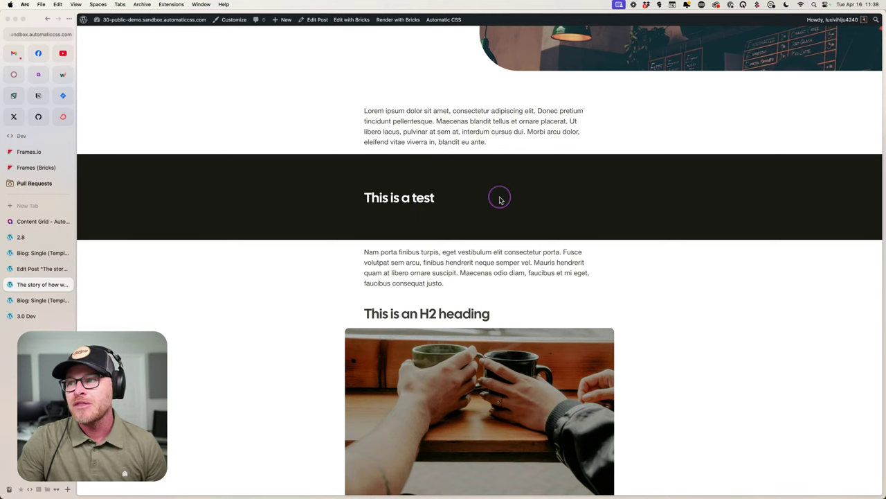
pyautogui.scroll(-1, 408, 143)
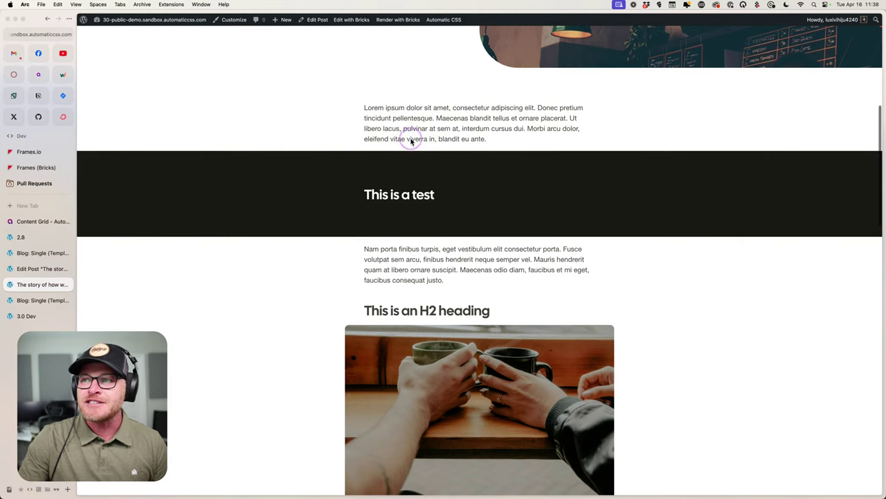
pyautogui.scroll(-5, 436, 182)
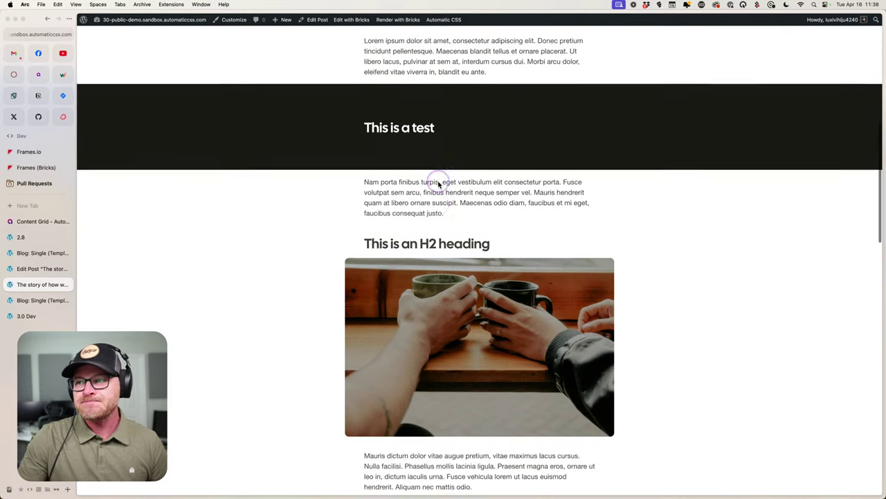
pyautogui.scroll(8, 436, 176)
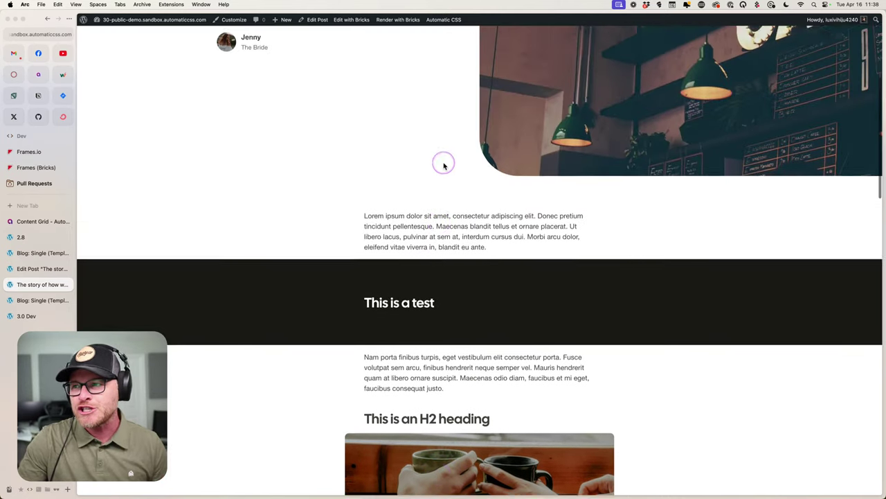
pyautogui.scroll(-3, 443, 164)
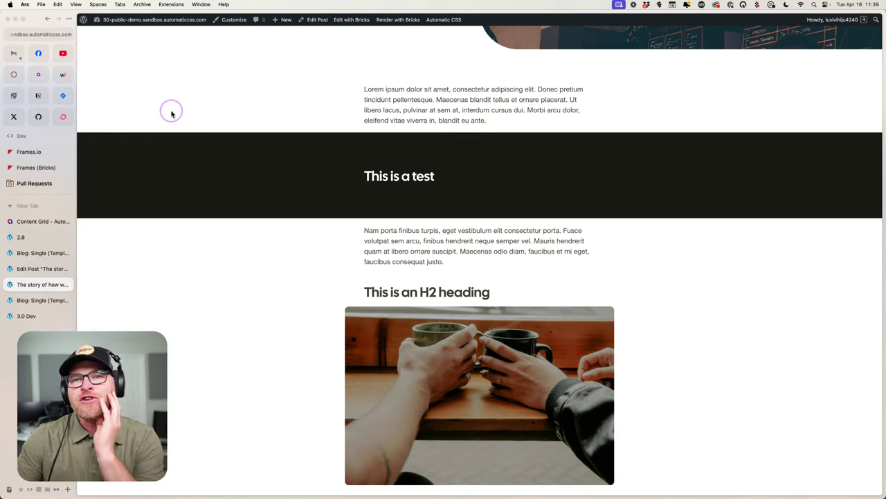
pyautogui.click(35, 236)
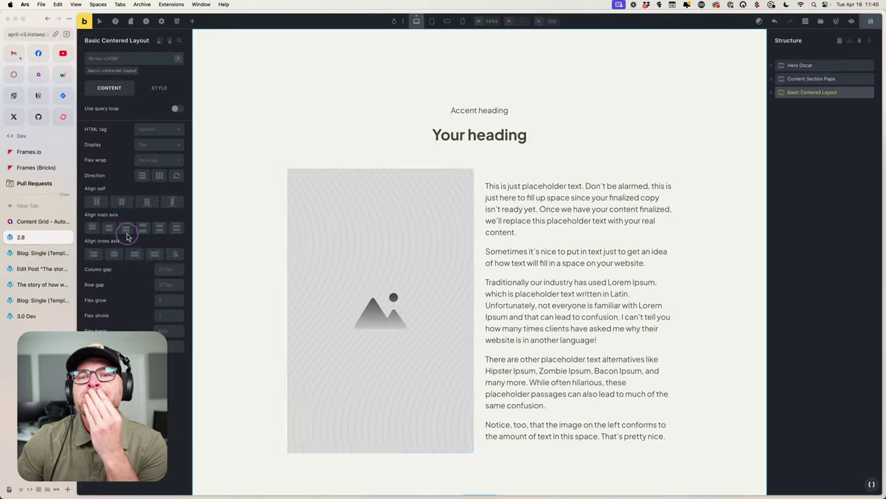
# Delete the Basic Centered Layout section and add a new Section with a Container.
pyautogui.click(865, 92)
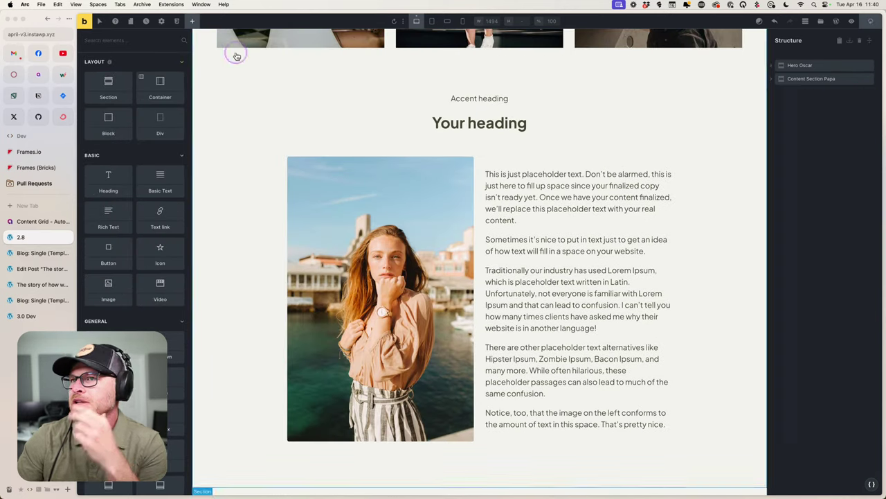
pyautogui.click(118, 40)
pyautogui.write('sec')
pyautogui.moveTo(108, 72); pyautogui.dragTo(529, 255)
pyautogui.click(499, 448)
# Drag a Frames Tabs element into the container and select its Tabs Navigation.
pyautogui.click(193, 22)
pyautogui.write('ta')
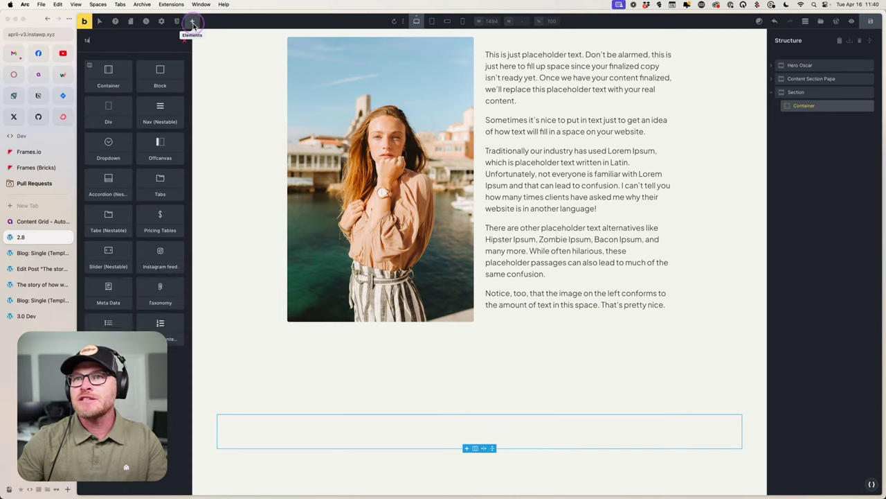
pyautogui.write('bs')
pyautogui.moveTo(108, 111); pyautogui.dragTo(418, 439)
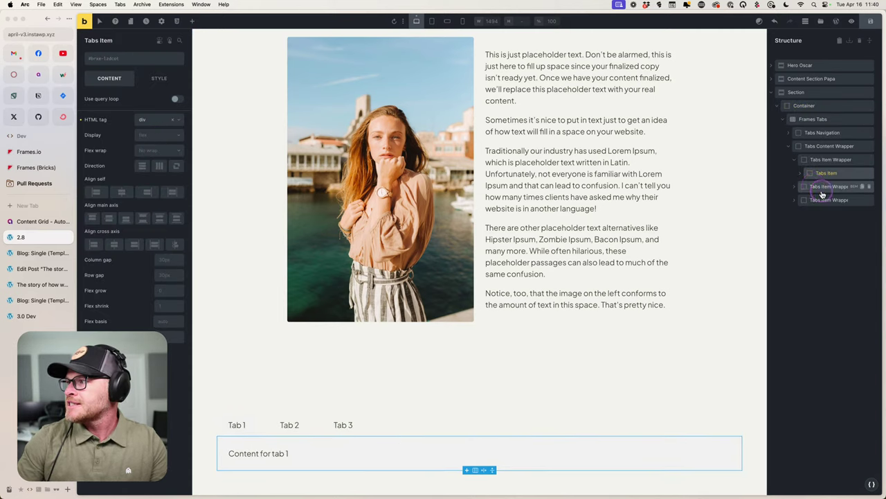
pyautogui.click(803, 145)
pyautogui.moveTo(800, 132); pyautogui.dragTo(814, 119)
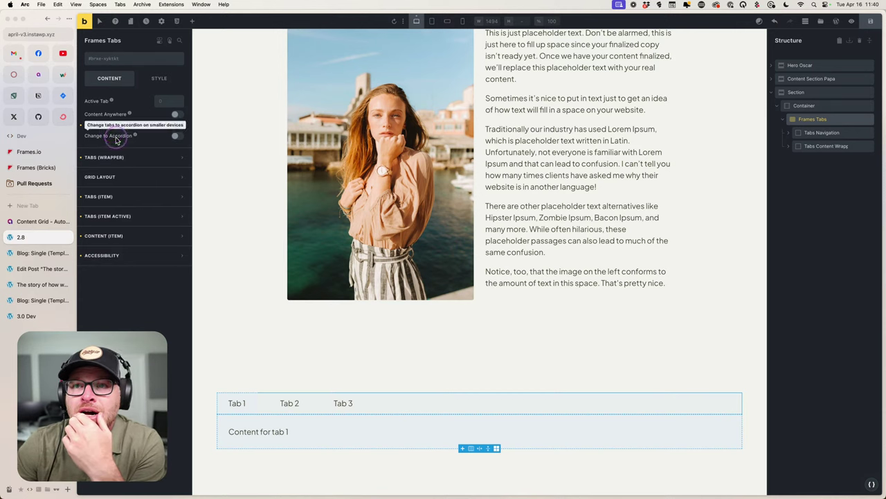
# Set the Frames Tabs wrapper's Navigation direction to Vertical.
pyautogui.click(138, 158)
pyautogui.click(135, 187)
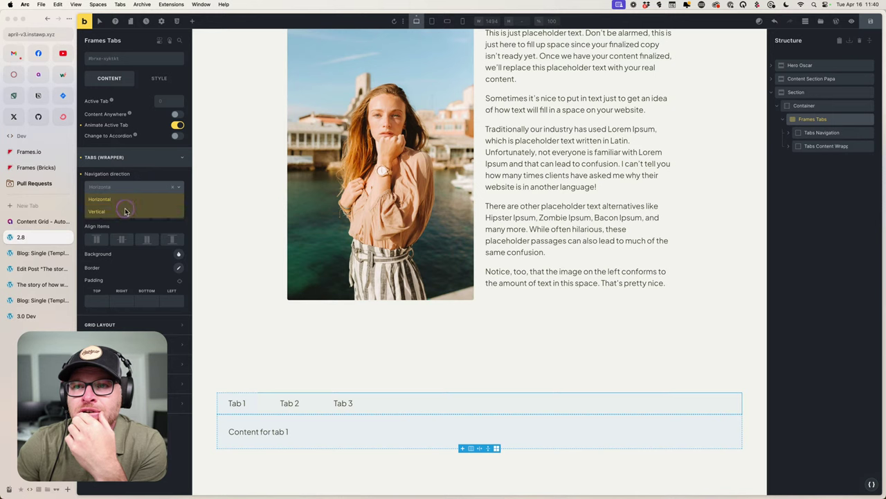
pyautogui.click(125, 202)
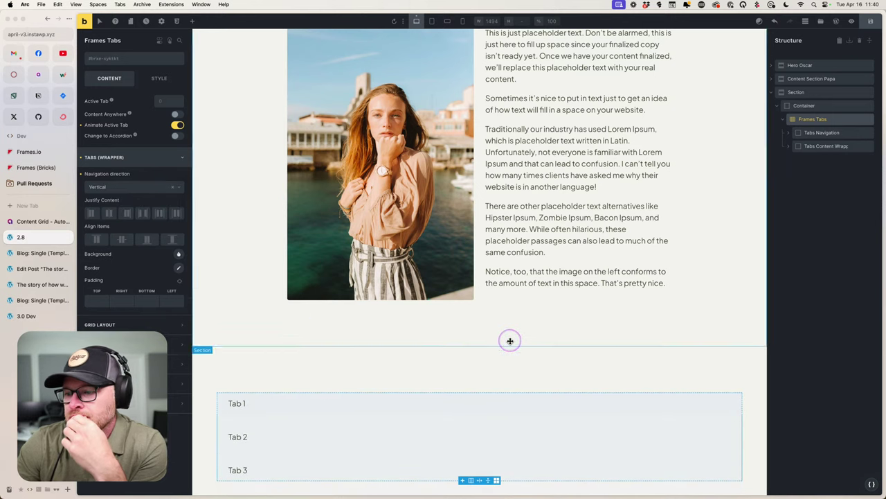
pyautogui.scroll(-2, 508, 340)
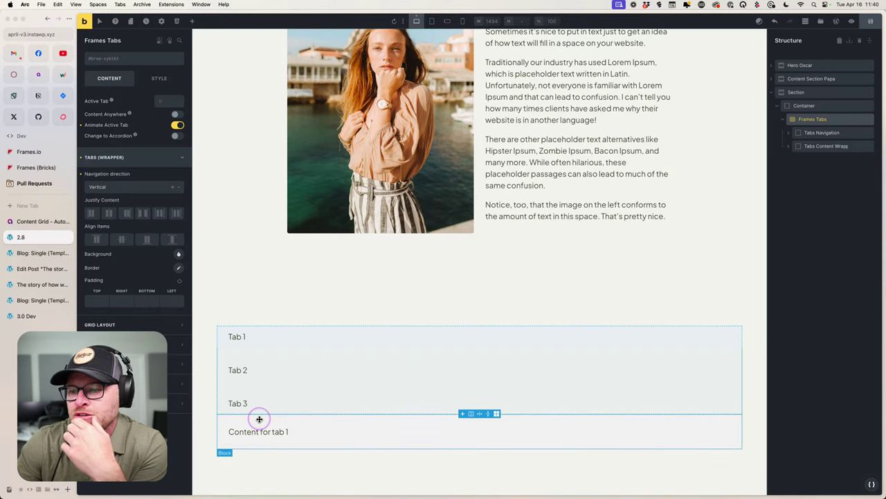
# Set the Frames Tabs grid template columns to --grid-1-2 and check the live page.
pyautogui.click(808, 105)
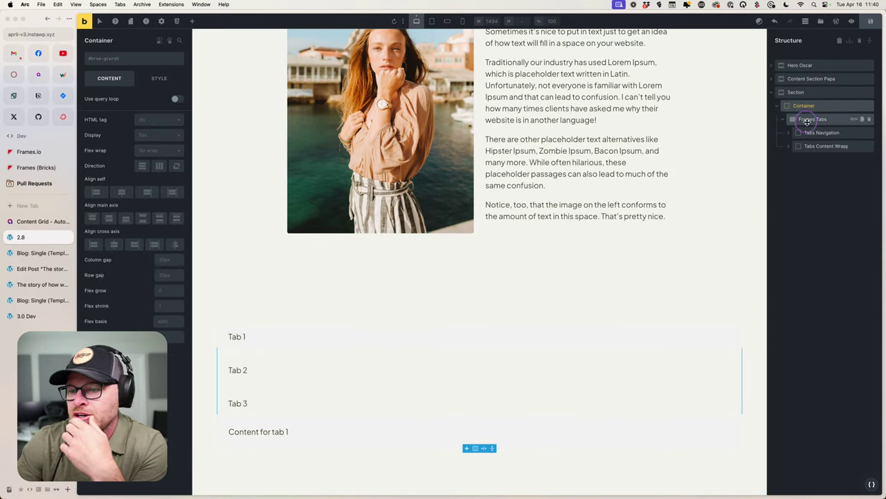
pyautogui.click(812, 119)
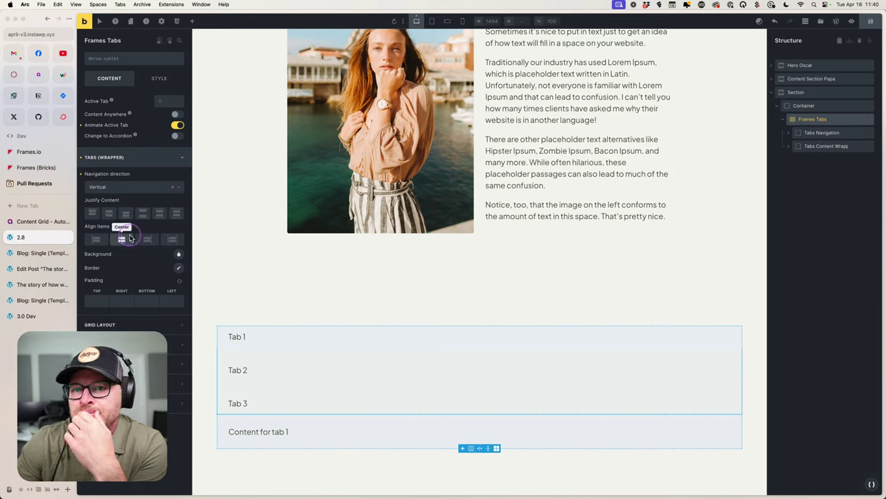
pyautogui.click(166, 324)
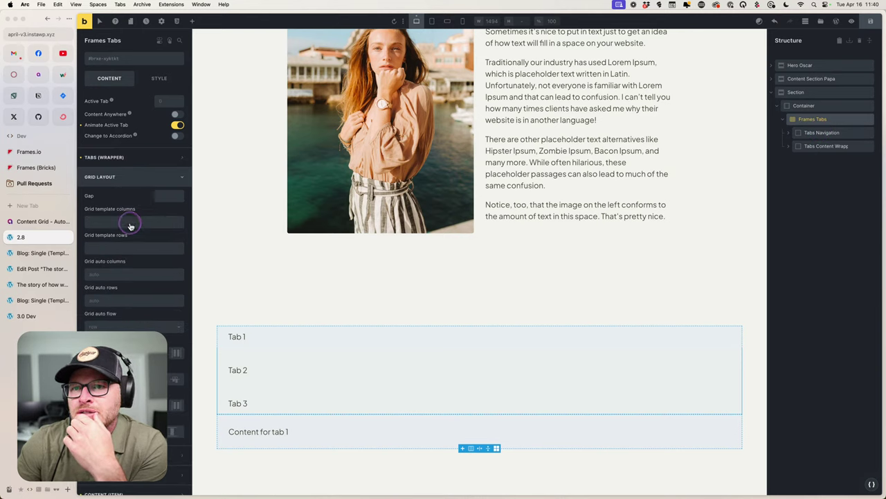
pyautogui.click(175, 223)
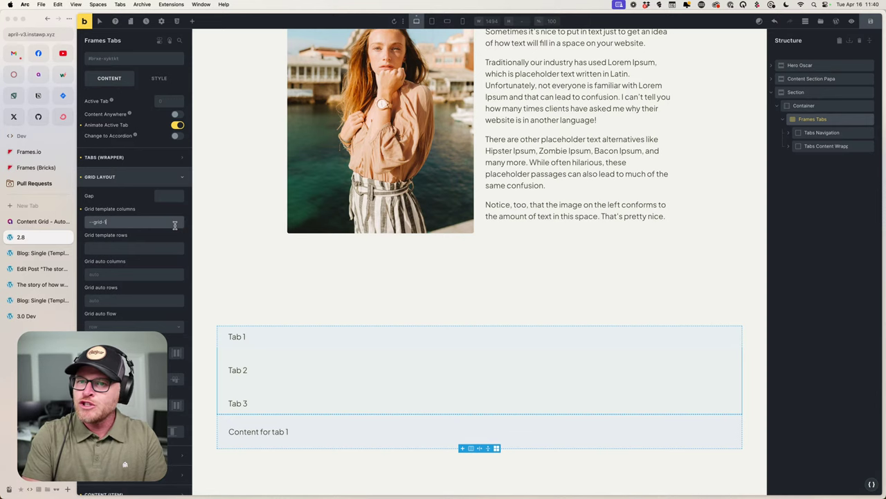
pyautogui.write('--grid-1-2')
pyautogui.press('Return')
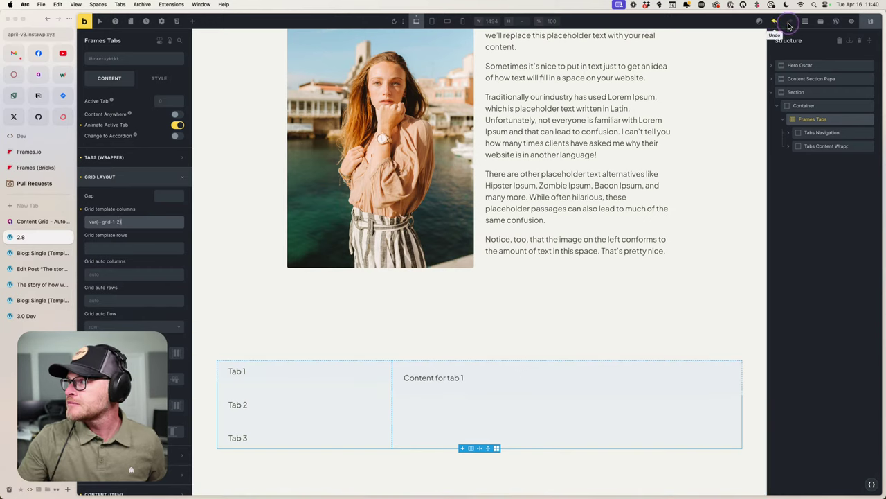
pyautogui.click(119, 177)
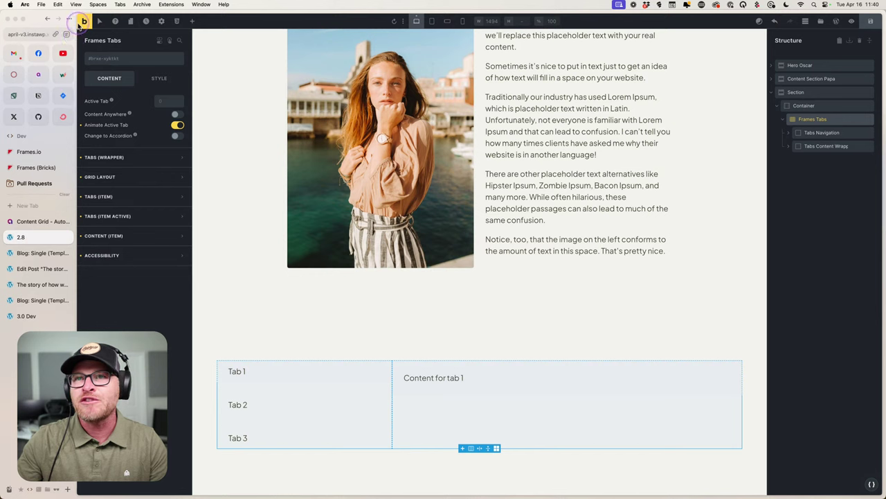
pyautogui.click(42, 253)
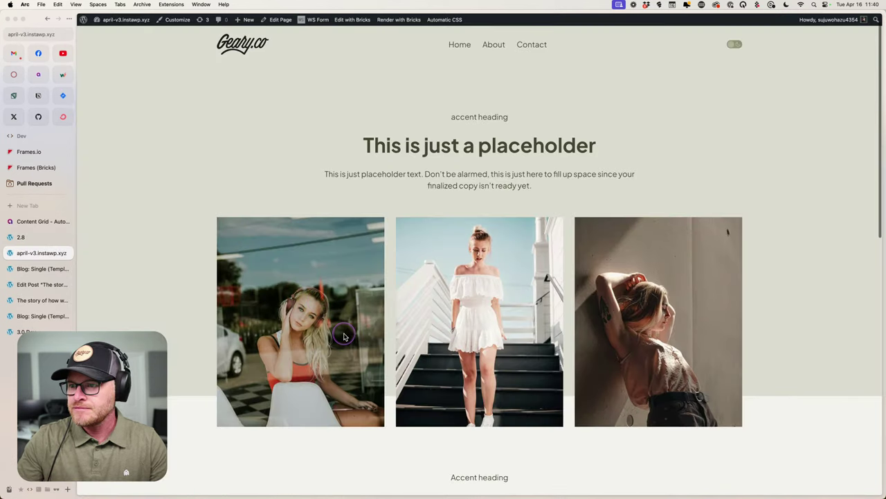
pyautogui.scroll(-15, 312, 312)
# Test Tabs 1, 2 and 3 on the live page, then return to Bricks' Frames Tabs settings.
pyautogui.click(242, 404)
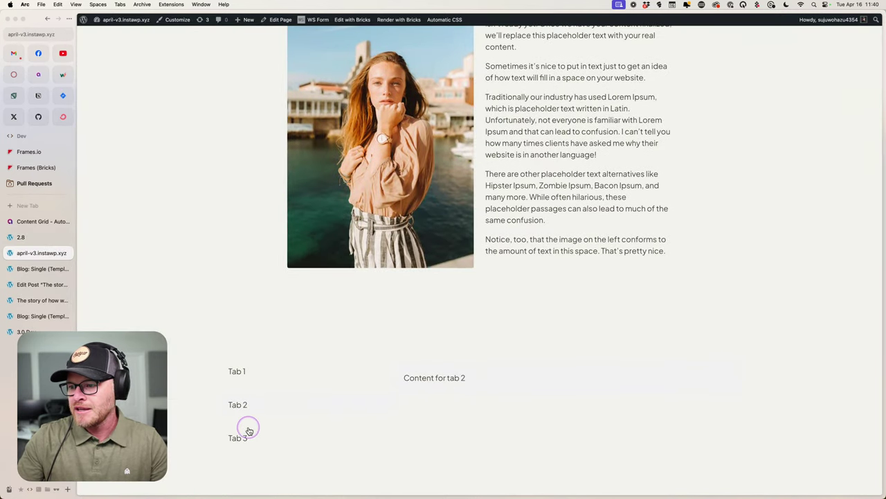
pyautogui.click(244, 375)
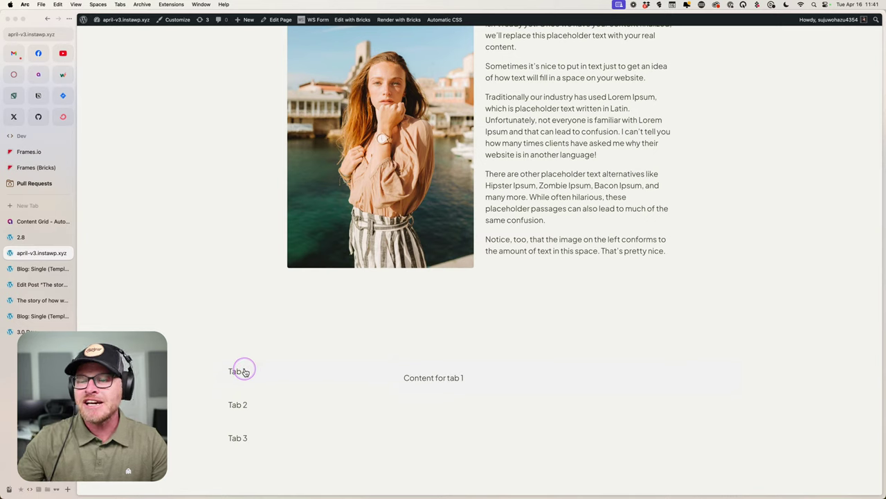
pyautogui.click(243, 407)
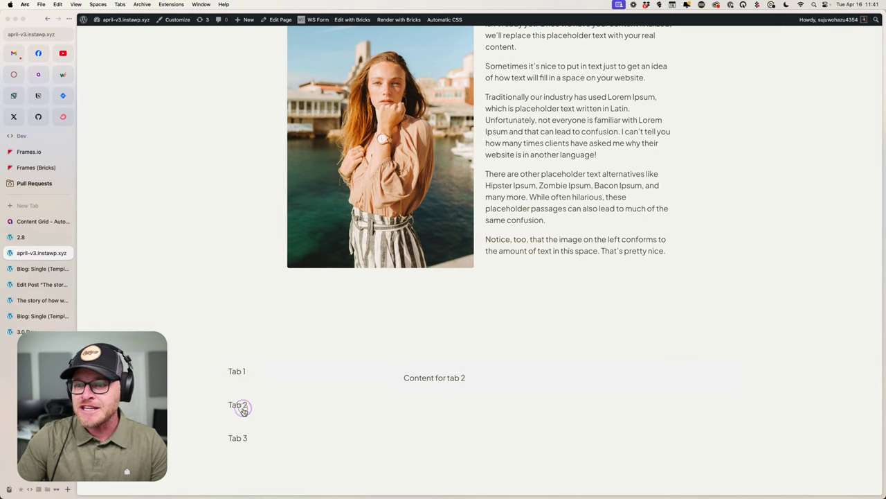
pyautogui.click(245, 436)
pyautogui.click(246, 407)
pyautogui.click(246, 378)
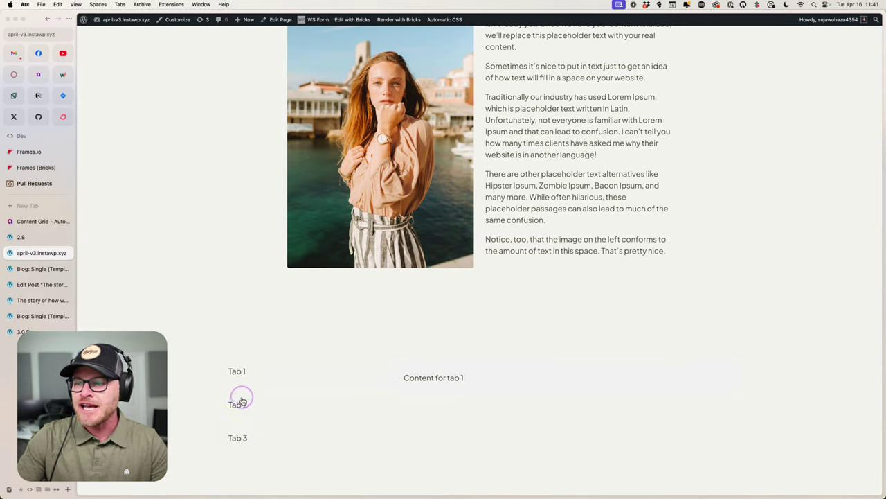
pyautogui.click(242, 404)
pyautogui.click(246, 434)
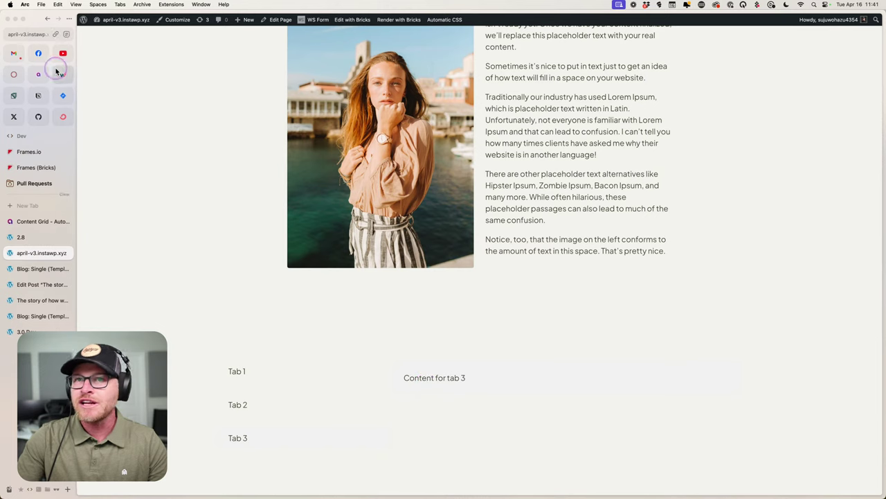
pyautogui.click(44, 239)
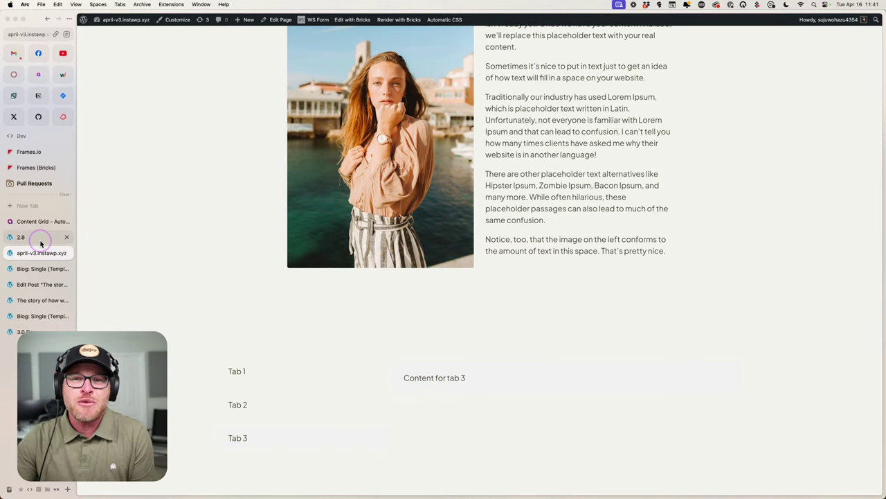
pyautogui.click(116, 155)
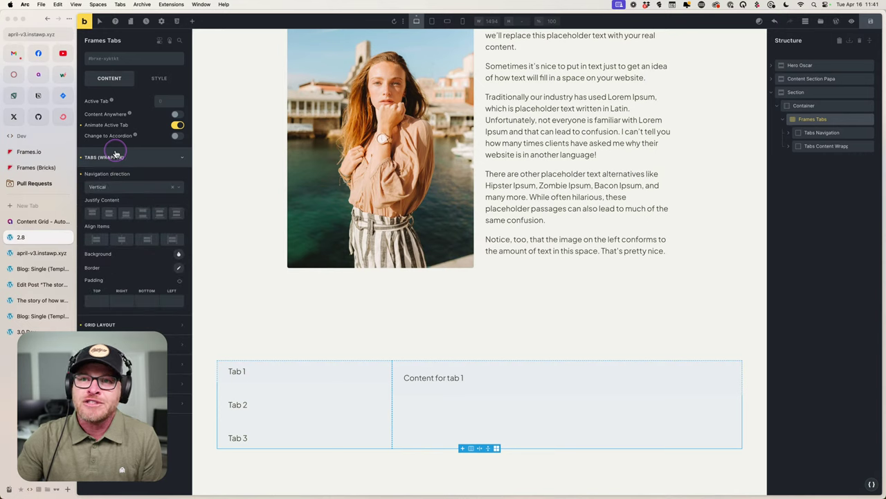
# Replace the Grid template columns value var(--grid-1-2) with '16ch minmax(0, 1fr)'.
pyautogui.click(111, 157)
pyautogui.click(111, 177)
pyautogui.click(162, 222)
pyautogui.write('var(--grid-1-2)')
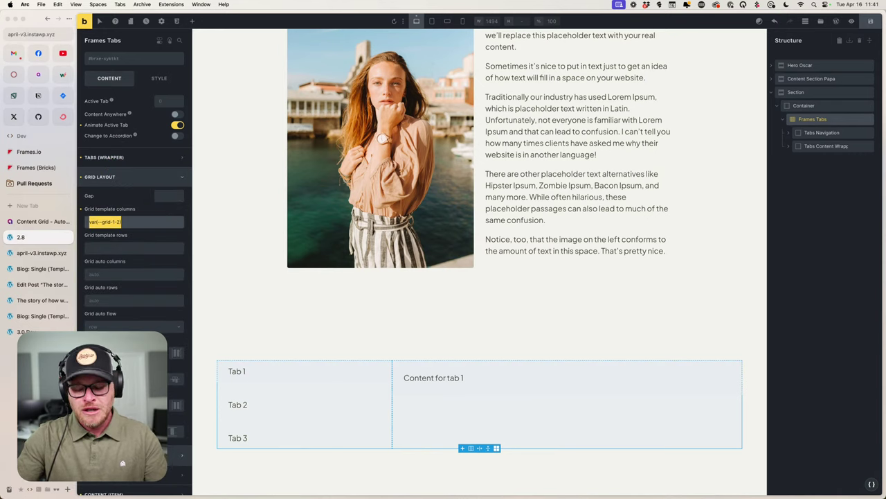
pyautogui.press('BackSpace')
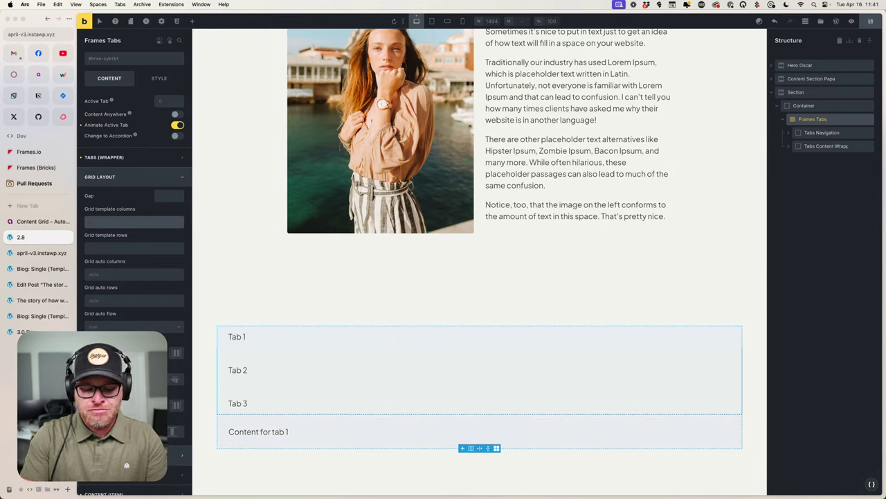
pyautogui.write('25ch')
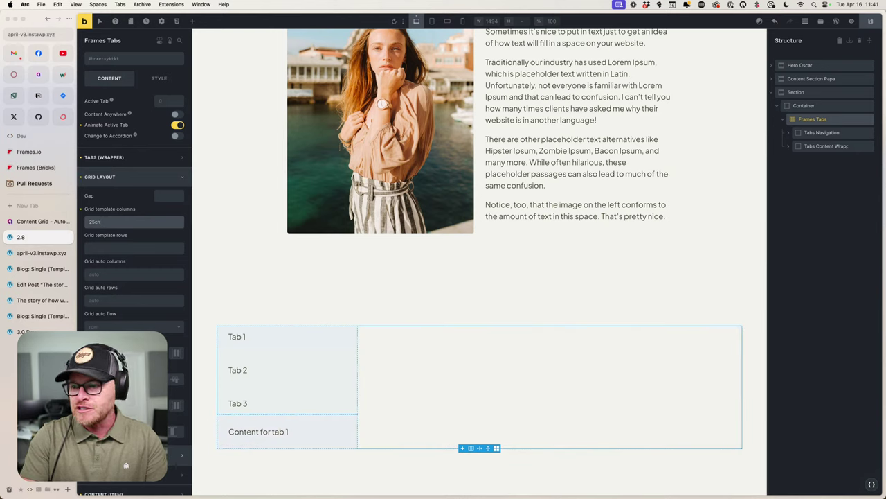
pyautogui.press('BackSpace')
pyautogui.write('0')
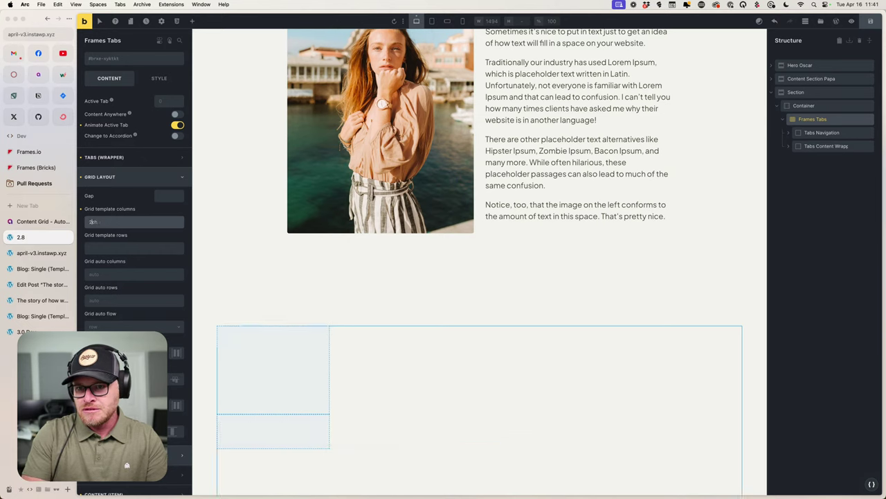
pyautogui.press('BackSpace')
pyautogui.press('BackSpace')
pyautogui.write('16')
pyautogui.press('BackSpace')
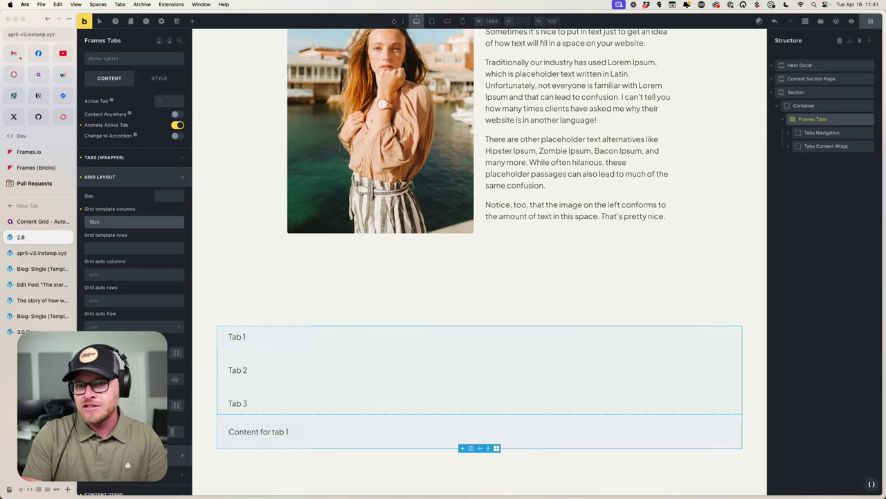
pyautogui.write('h')
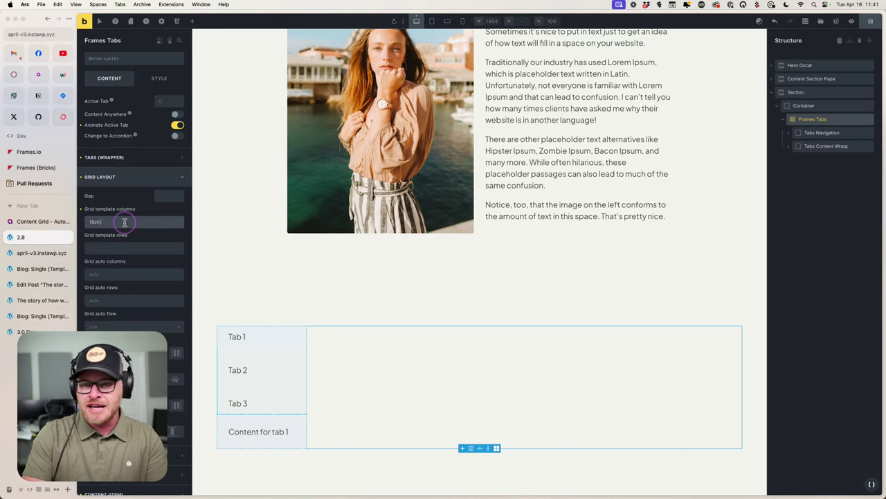
pyautogui.write(' minmax(')
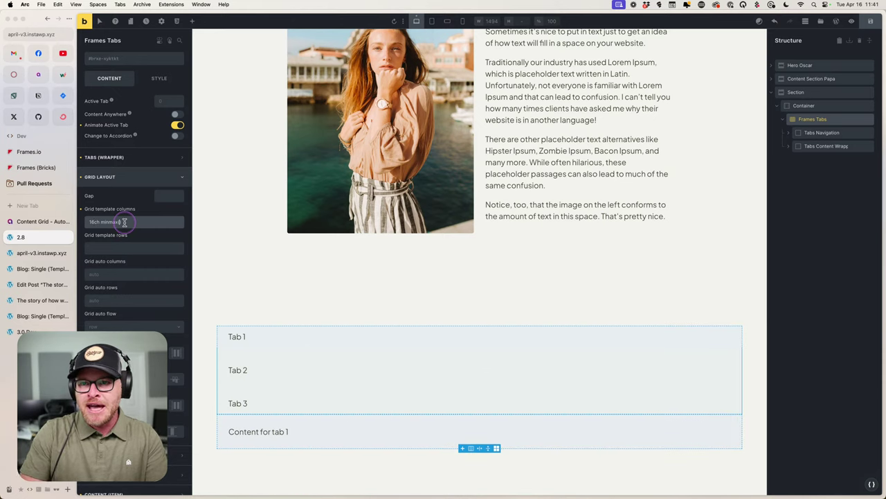
pyautogui.write('0, 1fr)')
# Save the page with the new 16ch minmax(0, 1fr) tabs grid layout.
pyautogui.scroll(2, 409, 390)
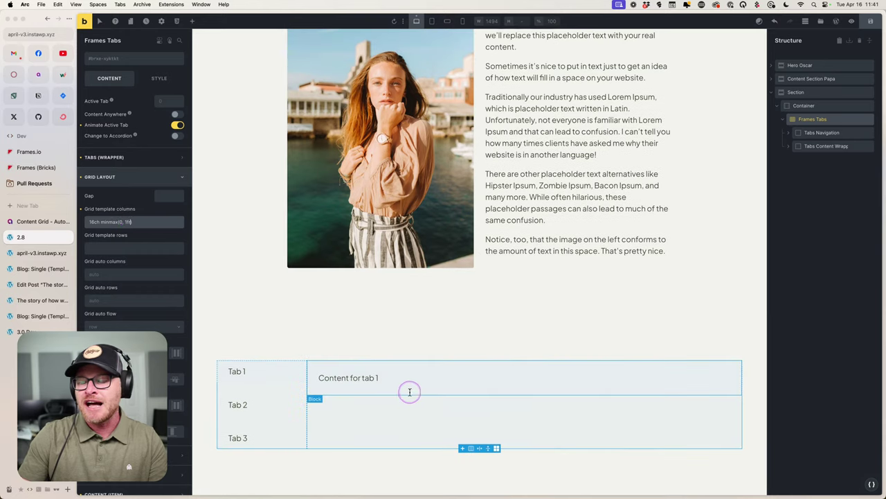
pyautogui.click(870, 21)
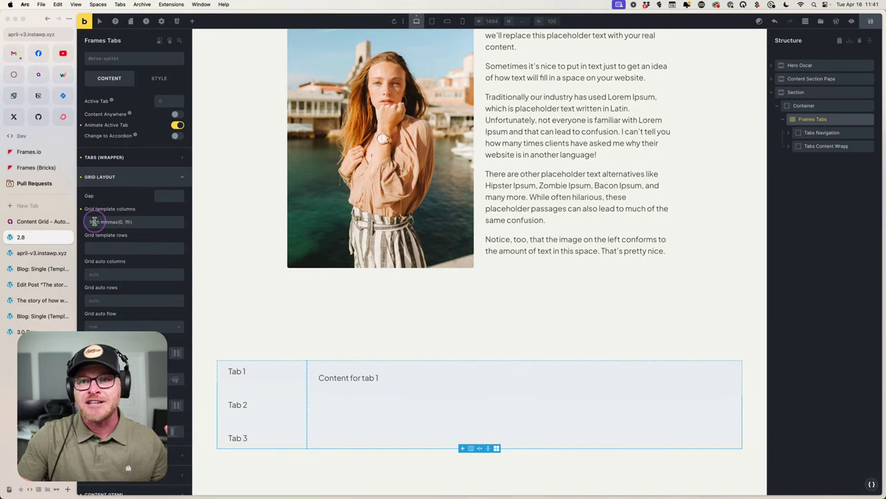
pyautogui.moveTo(88, 222); pyautogui.dragTo(95, 222)
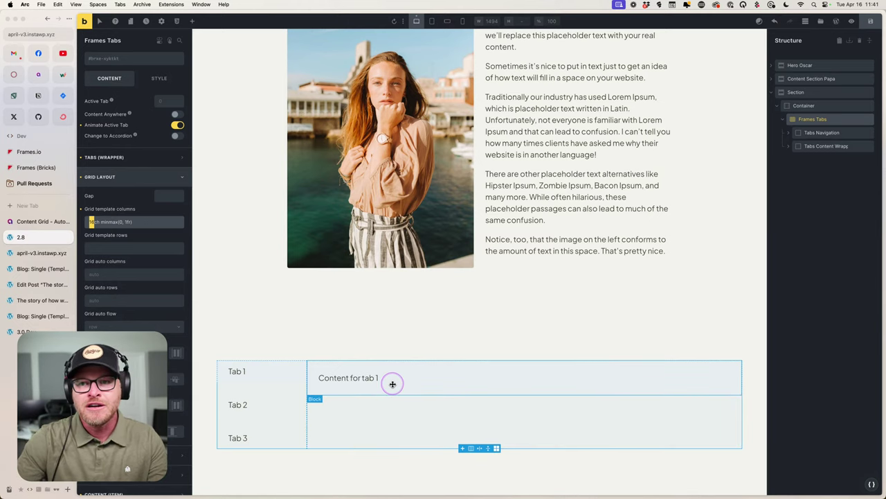
pyautogui.tripleClick(158, 222)
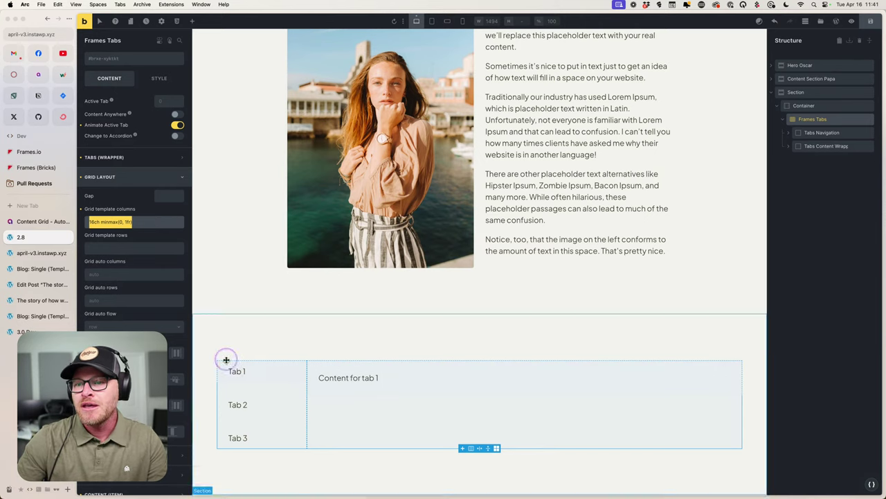
pyautogui.click(135, 160)
# Toggle the Tabs (Wrapper) and Grid Layout sections, then switch to the april-v3 live page.
pyautogui.click(115, 158)
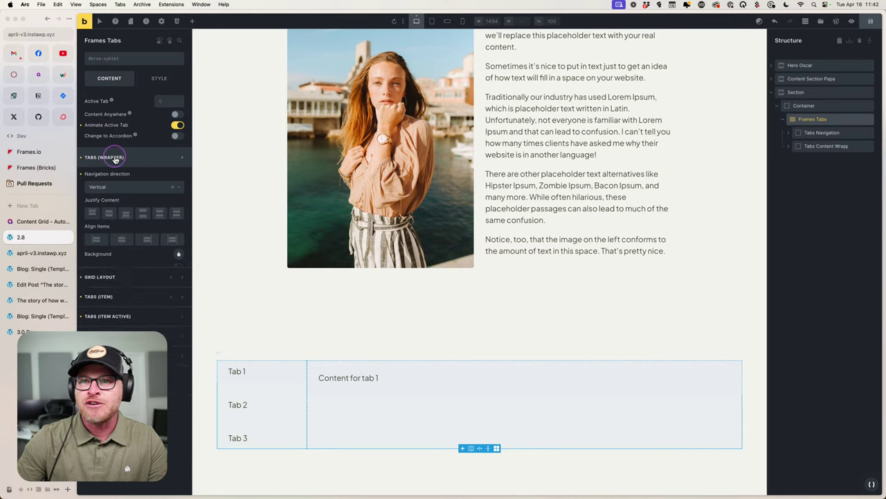
pyautogui.click(112, 161)
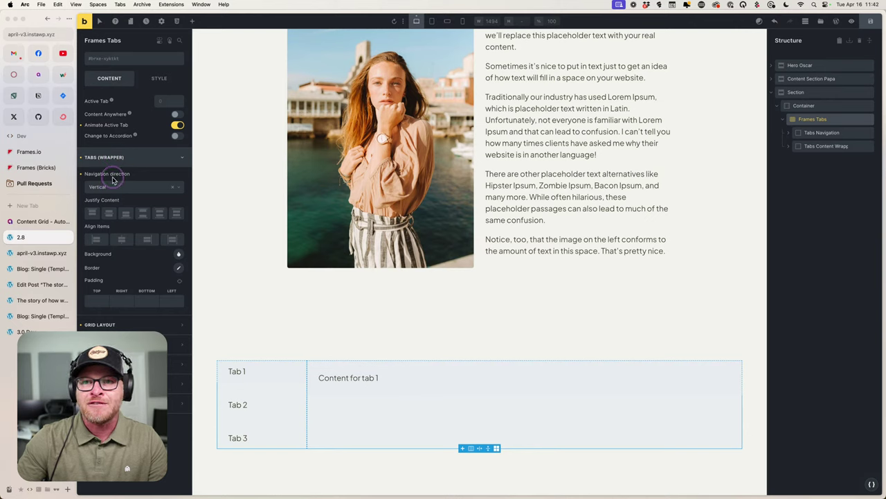
pyautogui.click(110, 158)
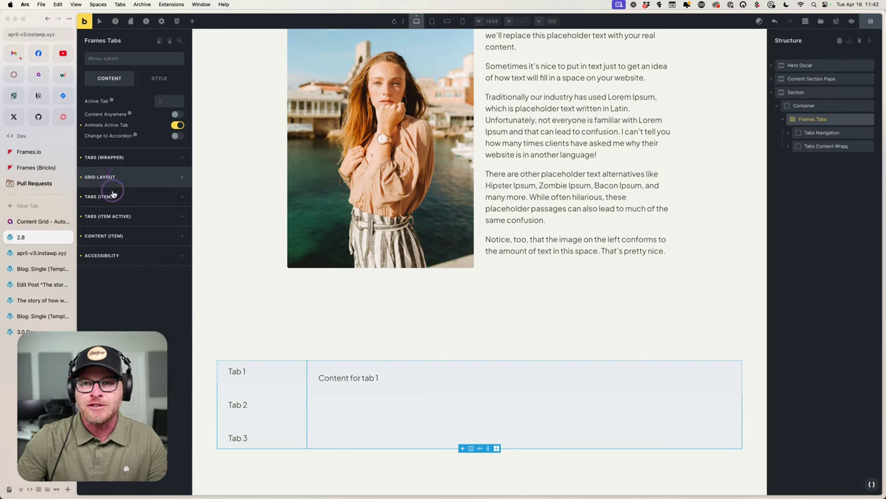
pyautogui.click(105, 177)
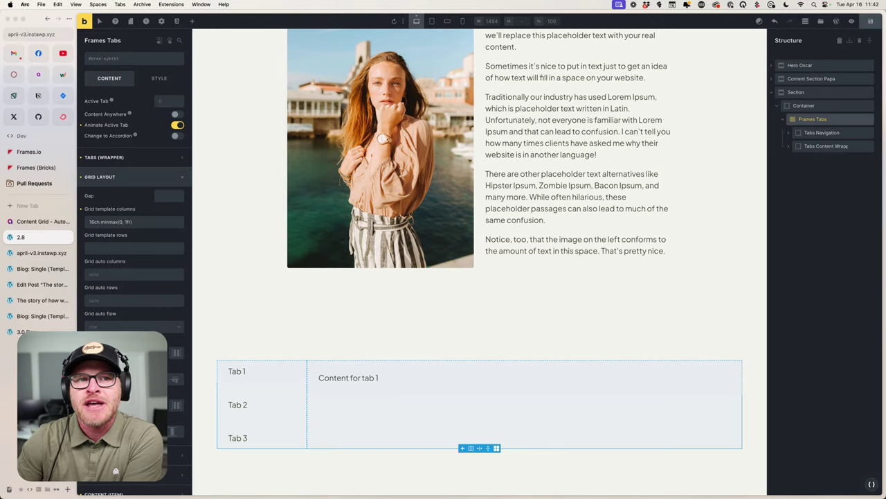
pyautogui.click(34, 258)
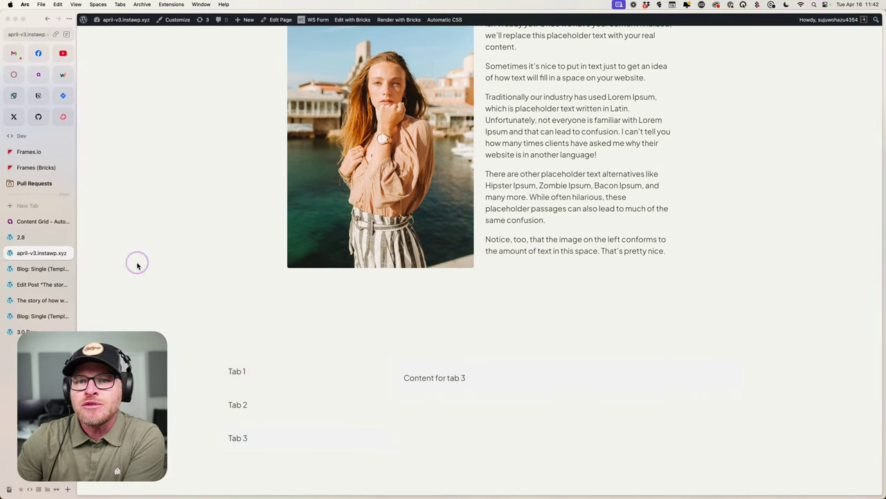
# Reload the live front-end page and open the Automatic.css settings panel from the admin bar.
pyautogui.click(24, 281)
pyautogui.click(46, 255)
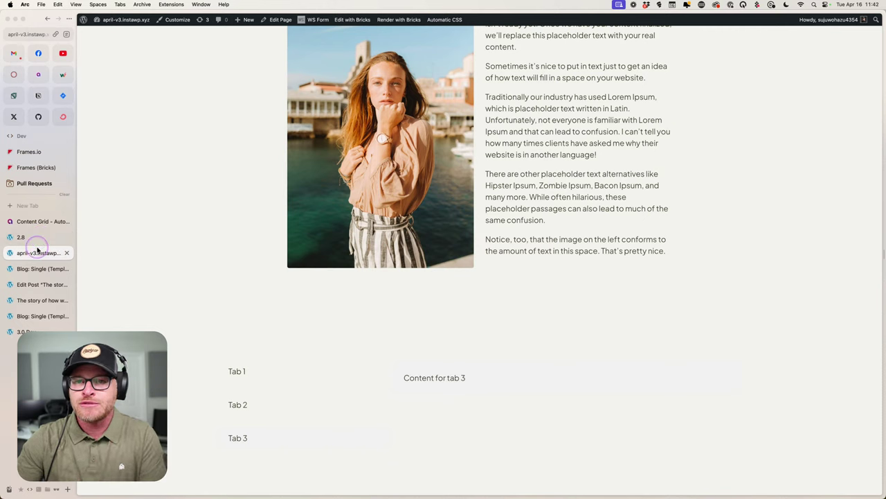
pyautogui.press('super+r')
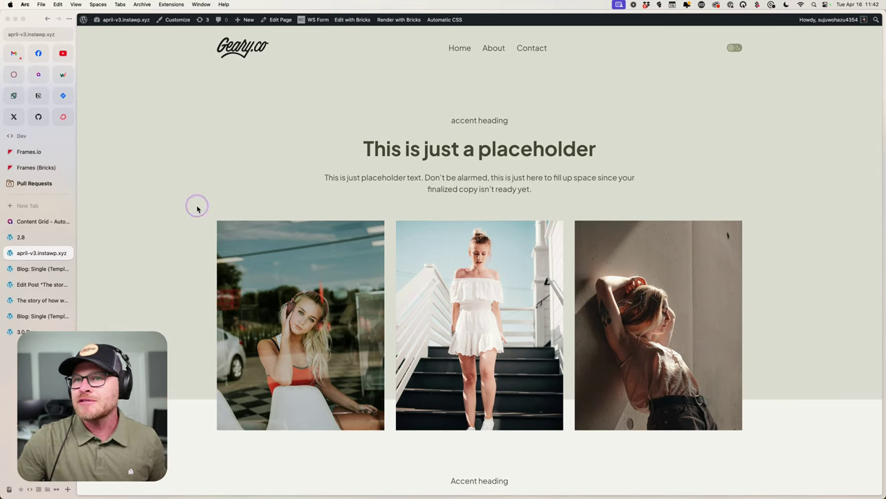
pyautogui.click(442, 20)
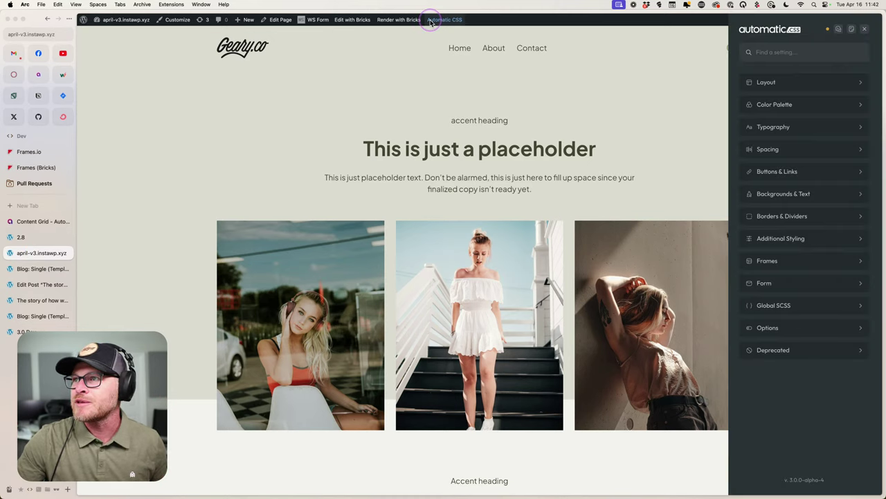
# Go to the Options page in the Automatic.css settings list.
pyautogui.scroll(-5, 425, 166)
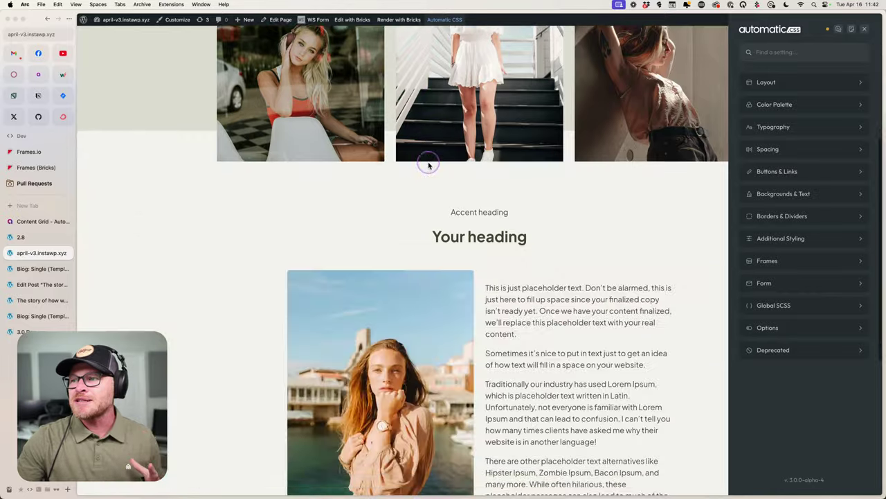
pyautogui.scroll(5, 427, 159)
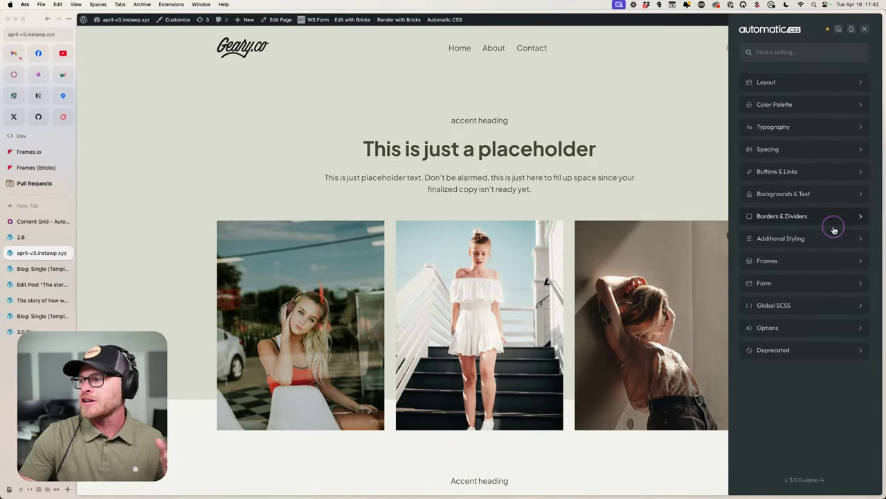
pyautogui.click(791, 327)
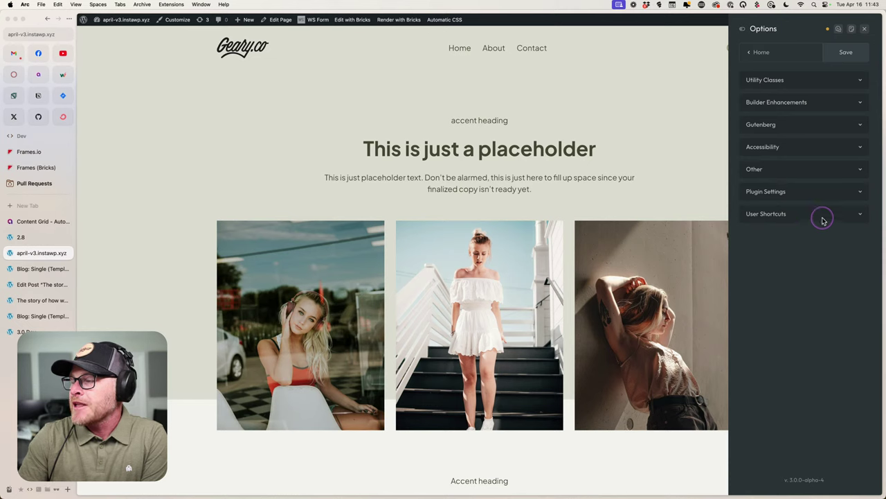
# Expand Utility Classes and switch Pro Mode on, off, then on again, reviewing the class toggles.
pyautogui.click(790, 80)
pyautogui.scroll(-5, 840, 132)
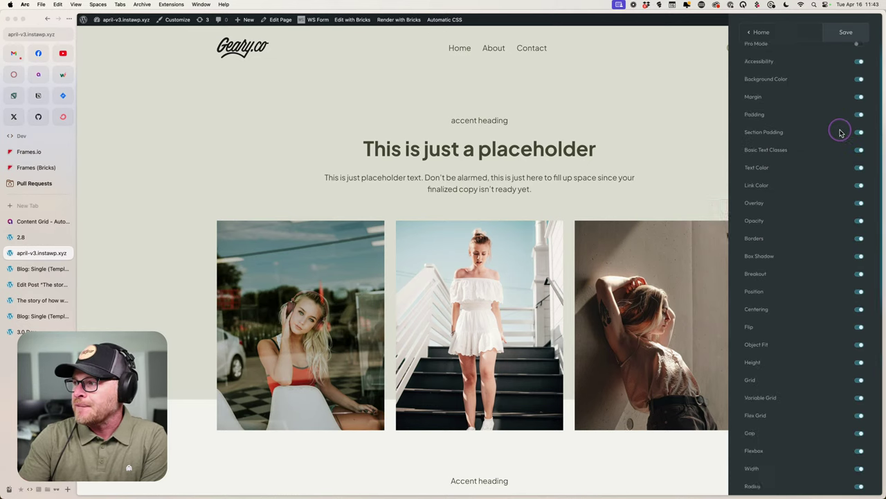
pyautogui.scroll(-5, 839, 132)
pyautogui.scroll(10, 839, 132)
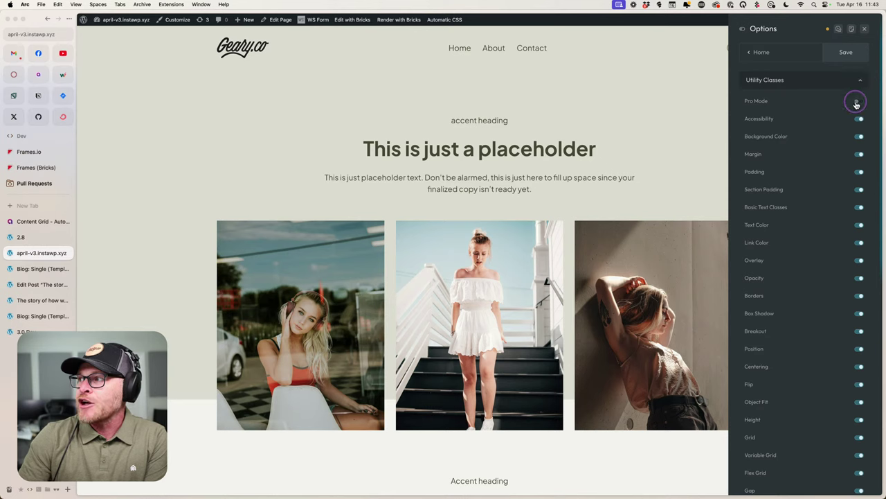
pyautogui.click(857, 101)
pyautogui.click(859, 101)
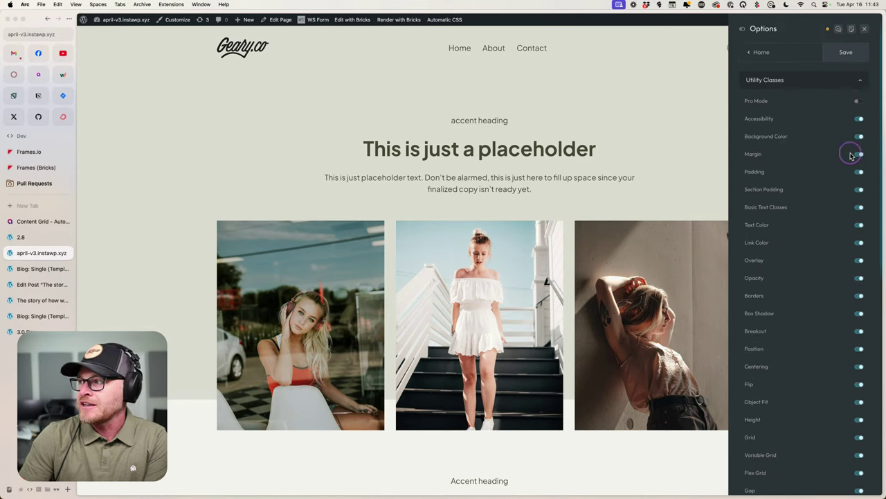
pyautogui.click(859, 102)
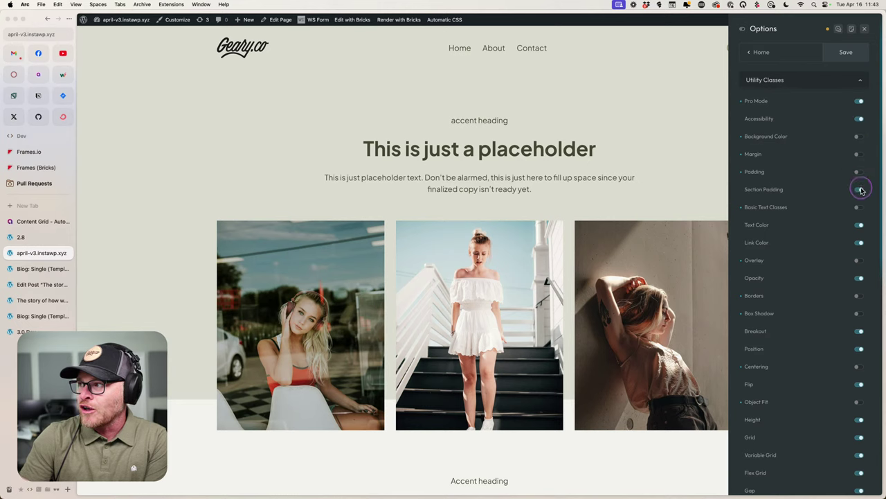
pyautogui.scroll(-1, 859, 284)
pyautogui.scroll(-7, 859, 289)
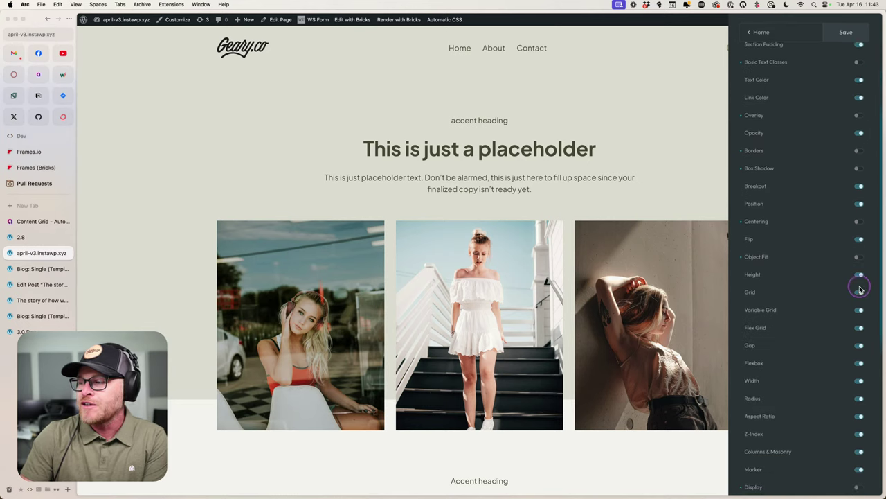
pyautogui.scroll(-3, 859, 293)
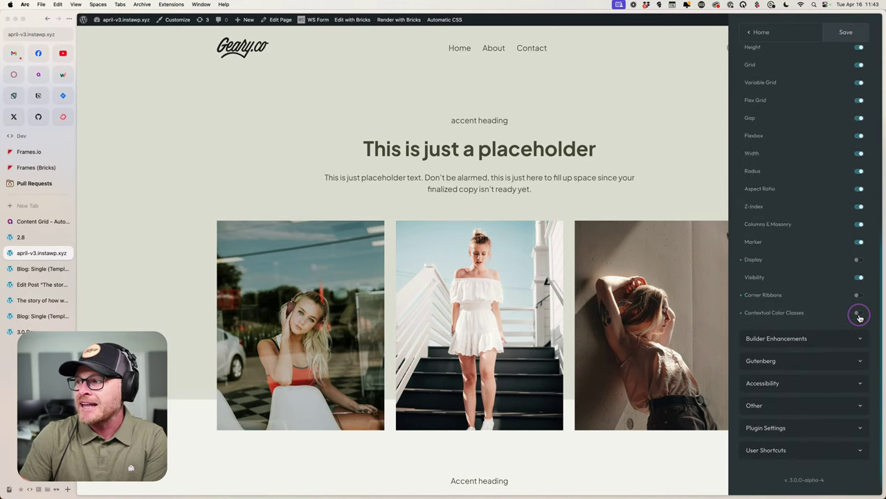
pyautogui.scroll(10, 856, 287)
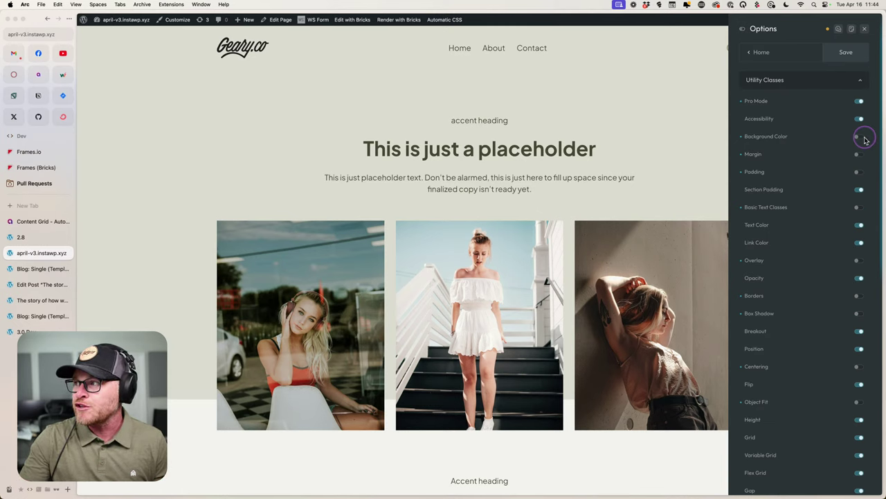
# Keep Pro Mode on and return to the Automatic.css main settings menu.
pyautogui.click(860, 101)
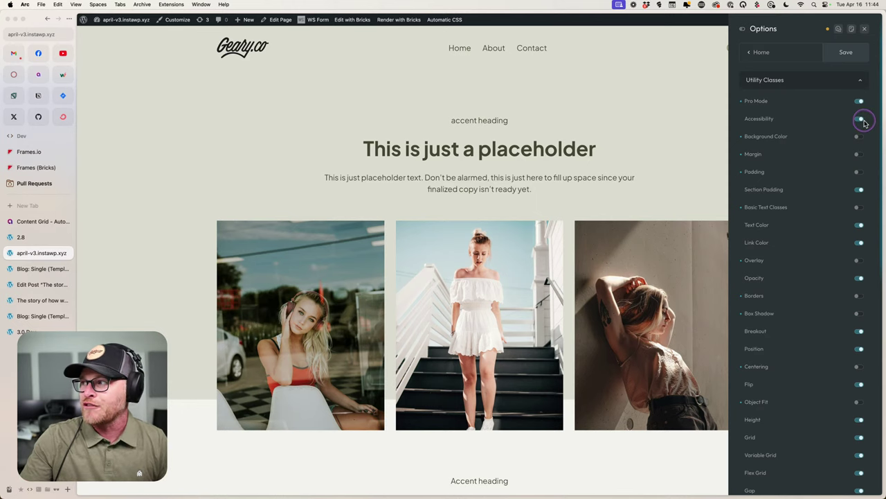
pyautogui.click(759, 61)
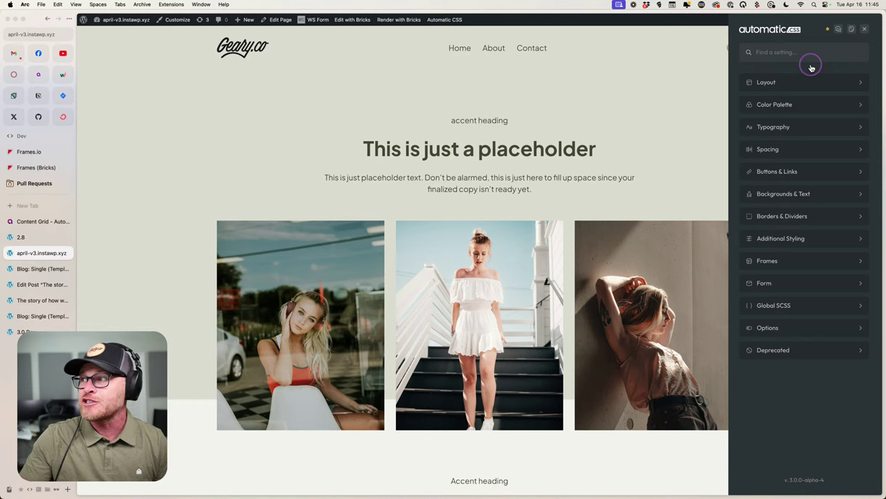
pyautogui.click(792, 104)
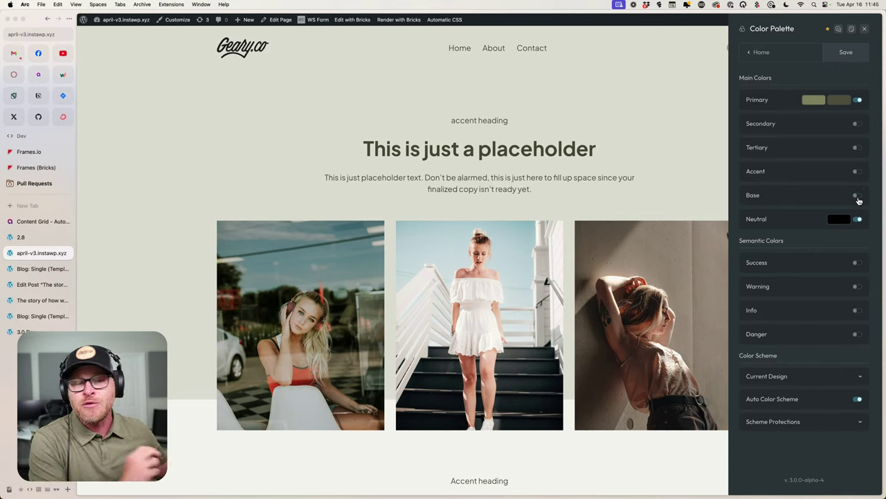
pyautogui.click(858, 100)
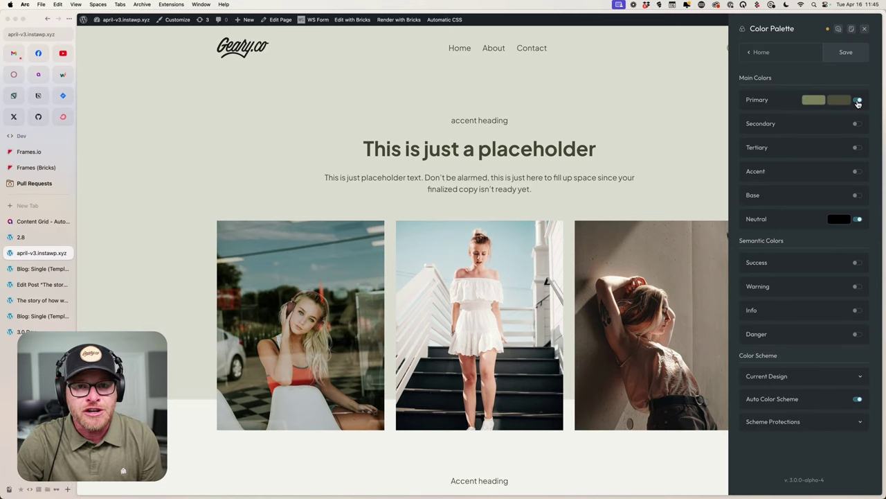
pyautogui.click(824, 123)
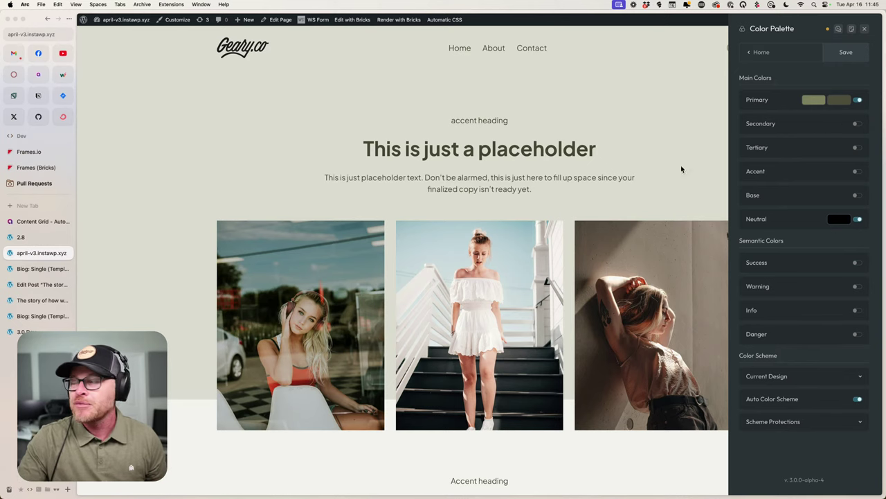
pyautogui.click(751, 54)
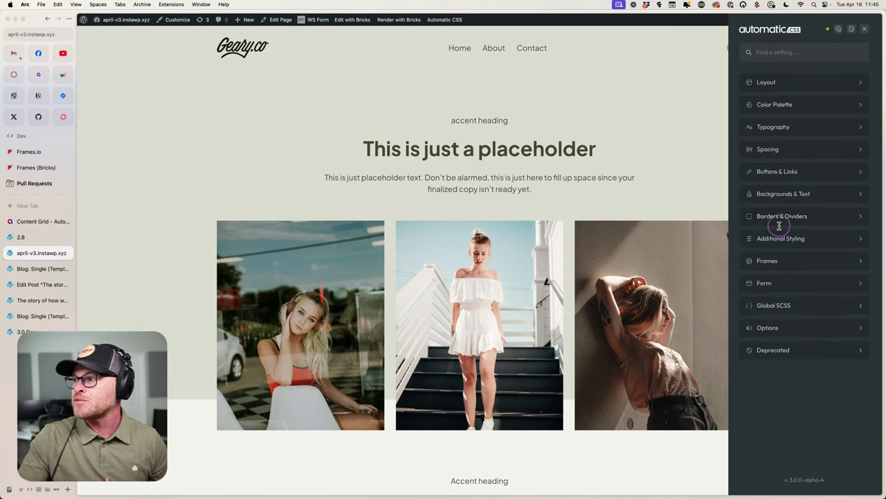
# In Options > Utility Classes, leave both Pro Mode and Accessibility classes switched on.
pyautogui.click(780, 331)
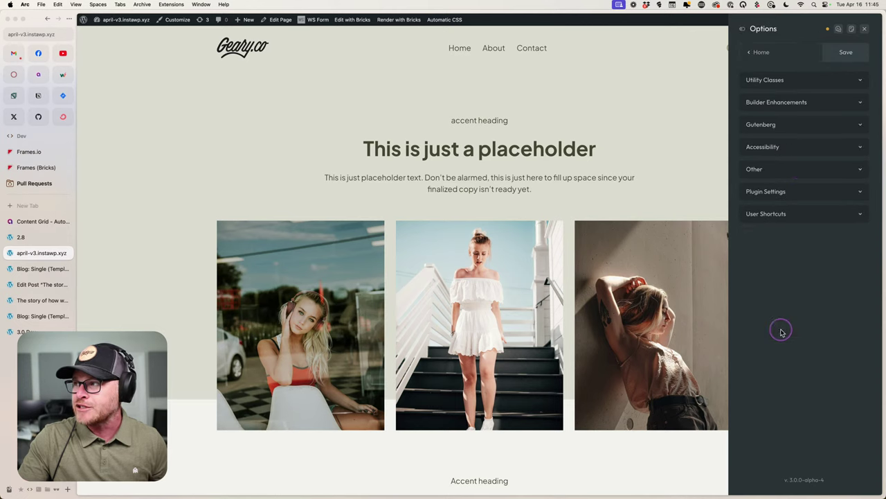
pyautogui.click(813, 78)
pyautogui.click(859, 101)
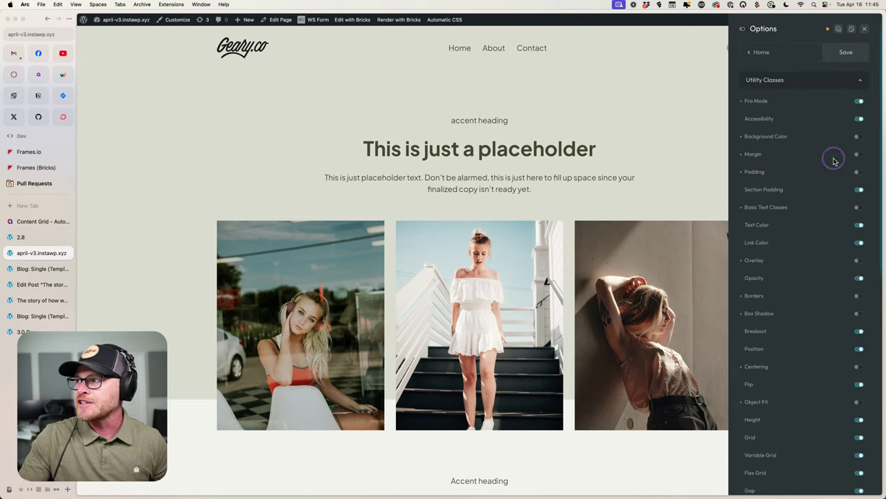
pyautogui.click(862, 97)
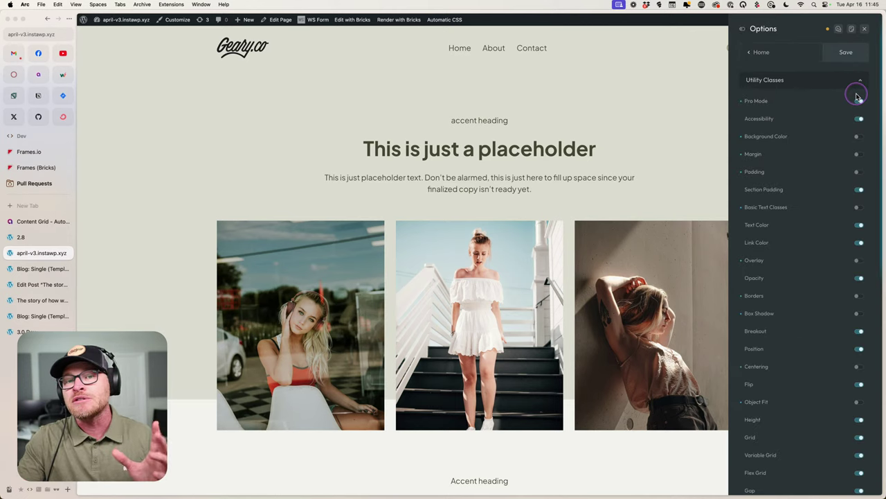
pyautogui.click(858, 120)
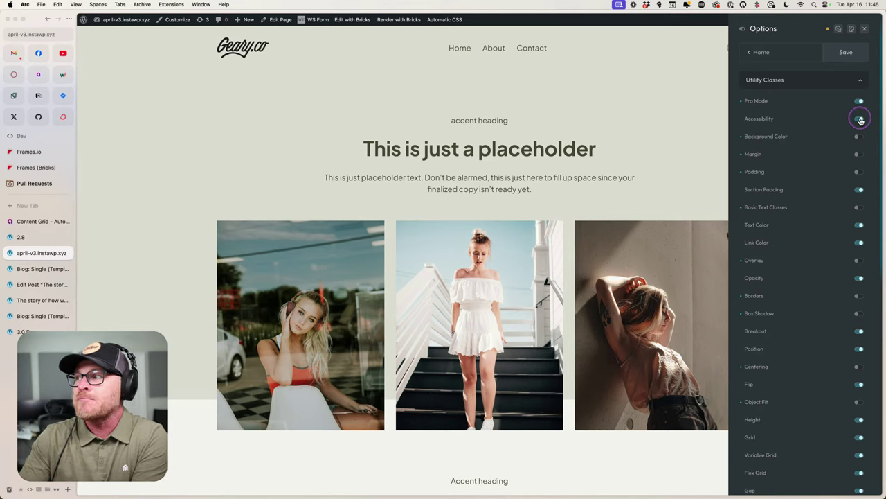
pyautogui.click(858, 119)
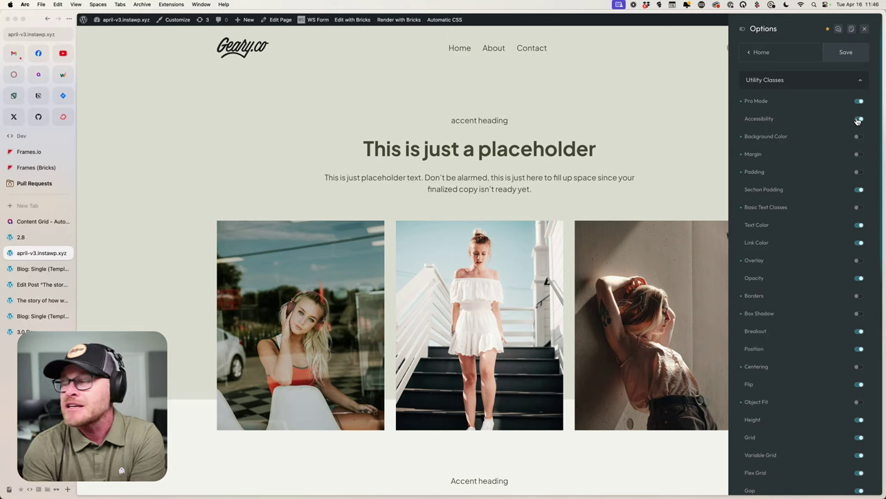
pyautogui.click(859, 119)
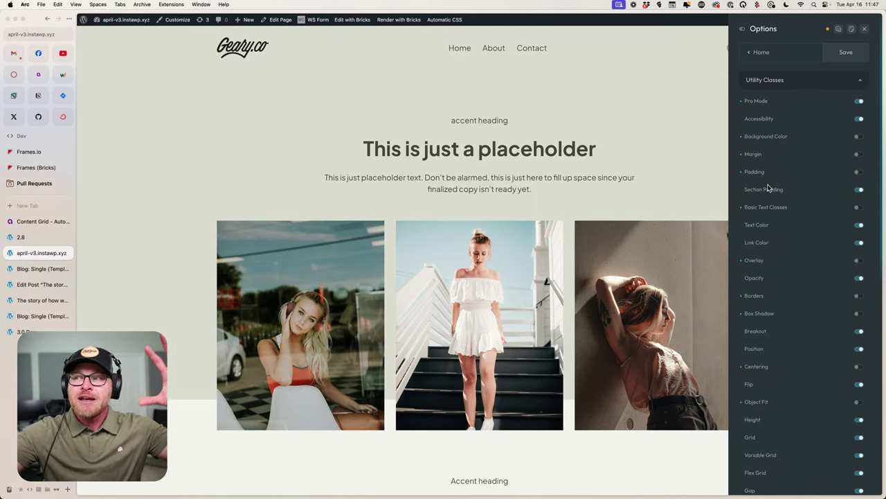
# Close the Automatic.css settings panel to view the page.
pyautogui.scroll(-2, 286, 156)
pyautogui.scroll(-10, 284, 154)
pyautogui.scroll(3, 316, 189)
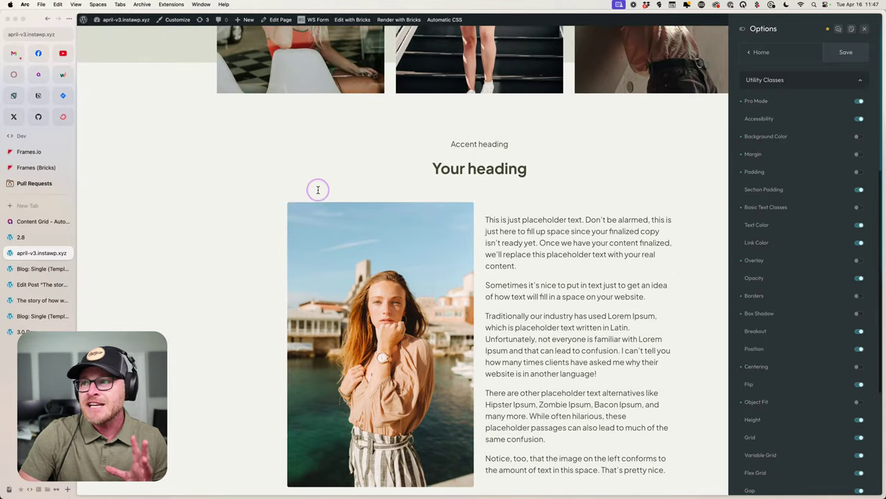
pyautogui.click(865, 29)
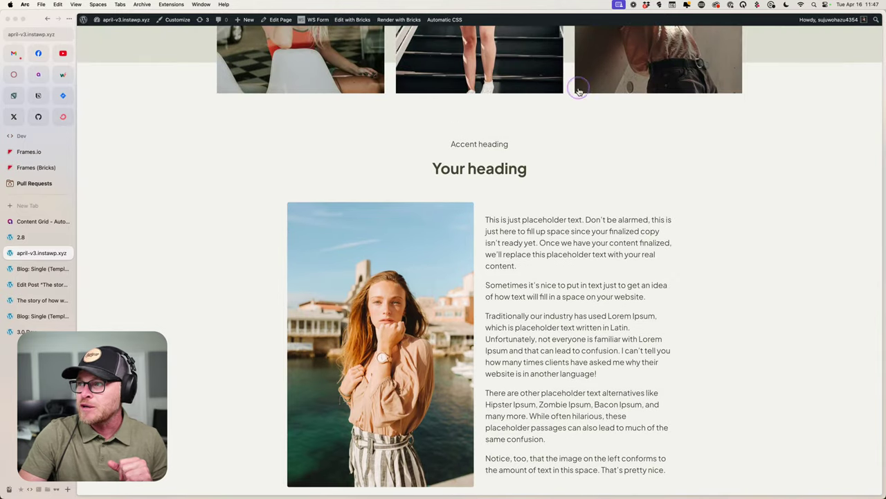
# Review the front-end page, then reopen the Automatic.css Options panel from the admin bar.
pyautogui.scroll(-2, 507, 130)
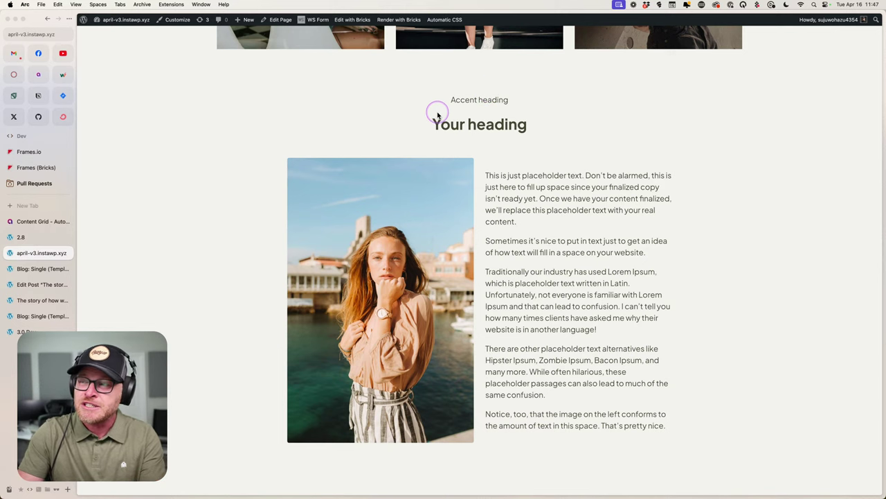
pyautogui.scroll(5, 437, 116)
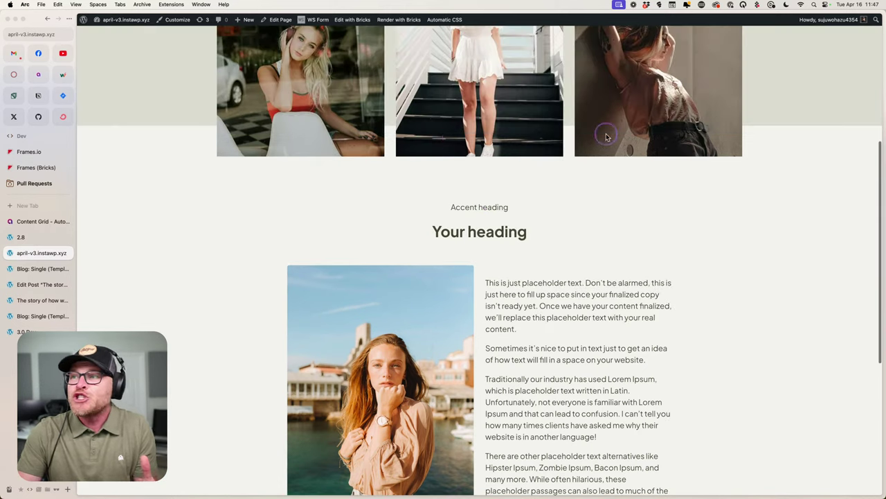
pyautogui.scroll(-10, 436, 104)
pyautogui.scroll(1, 416, 104)
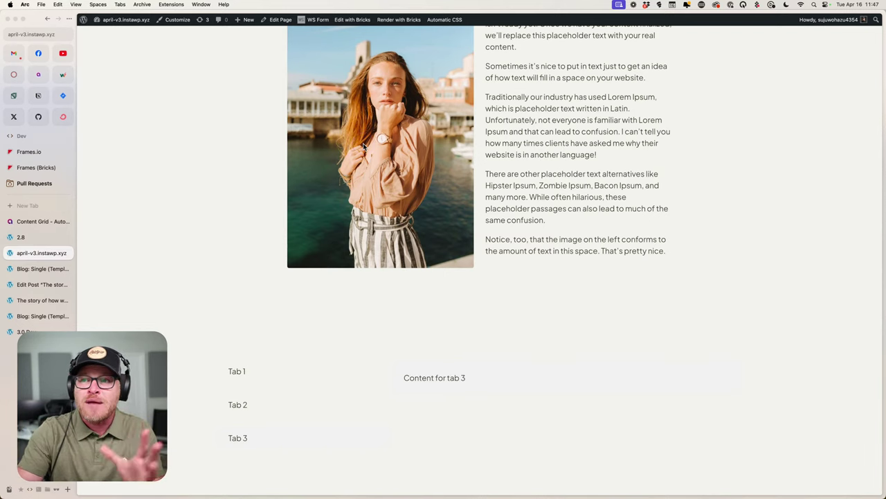
pyautogui.scroll(5, 364, 145)
pyautogui.click(284, 208)
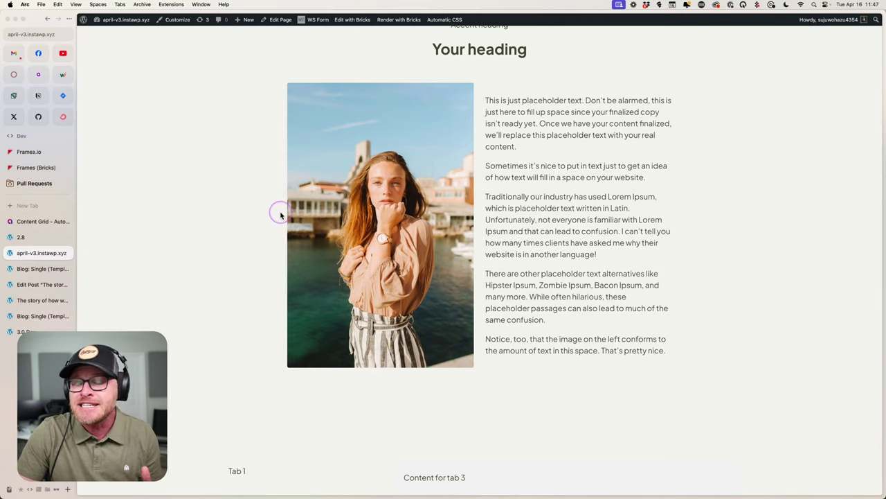
pyautogui.scroll(2, 280, 215)
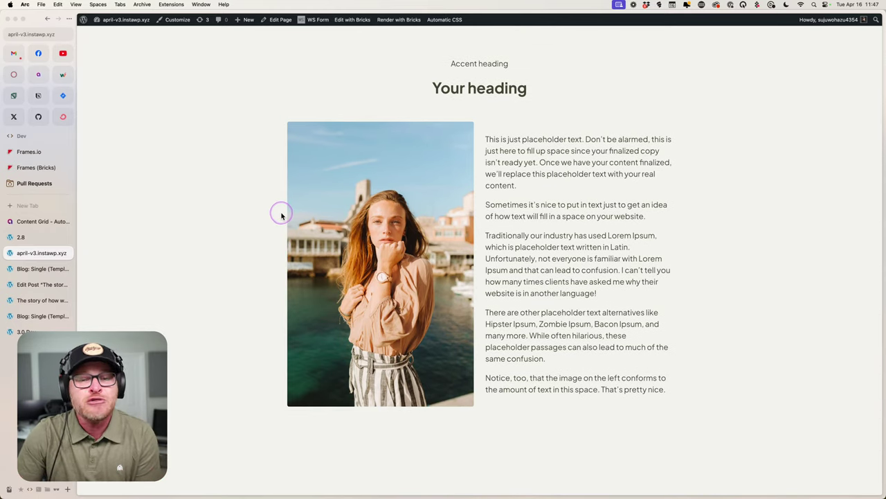
pyautogui.scroll(3, 326, 201)
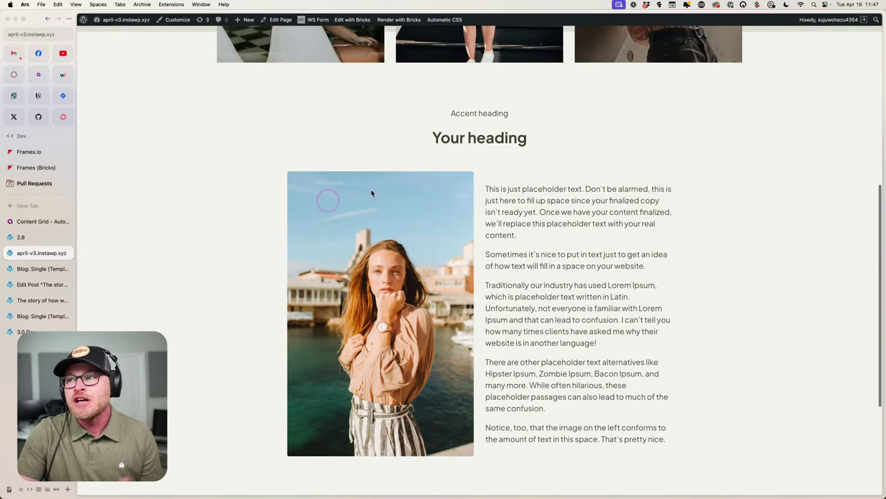
pyautogui.click(429, 20)
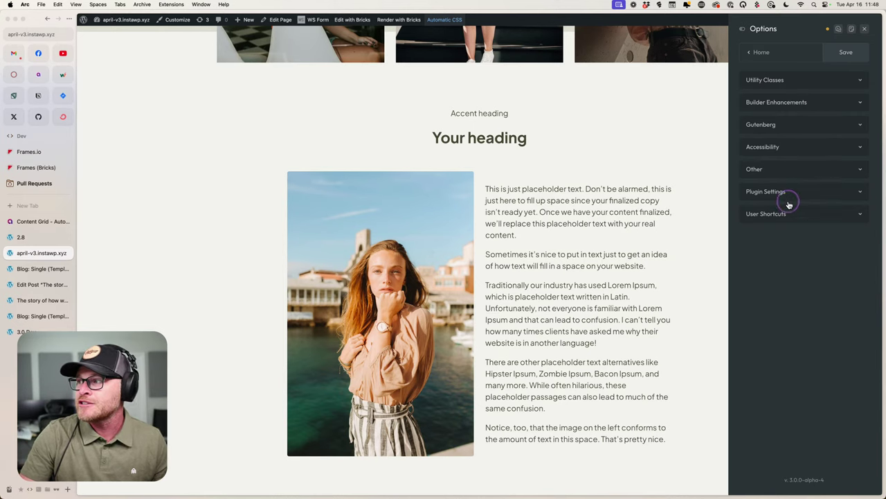
# Expand Utility Classes and switch off the Text Color and Link Color classes.
pyautogui.click(808, 83)
pyautogui.scroll(-2, 807, 156)
pyautogui.scroll(-2, 808, 156)
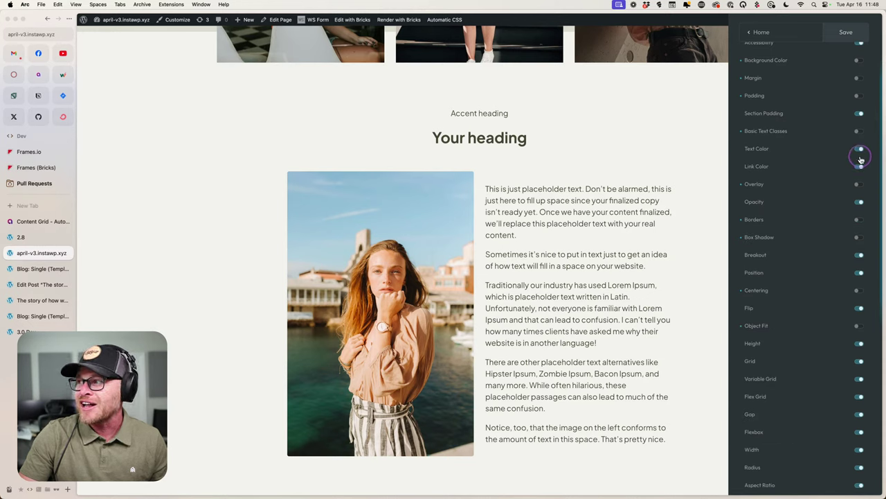
pyautogui.click(859, 167)
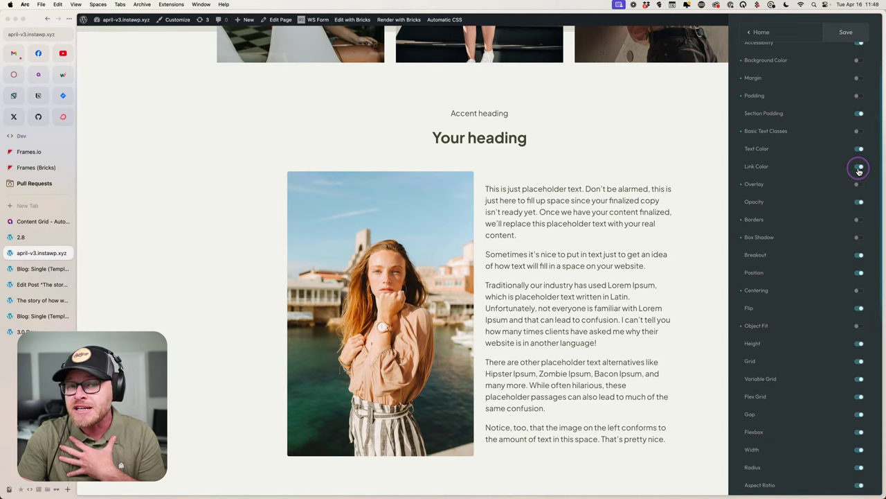
pyautogui.click(859, 149)
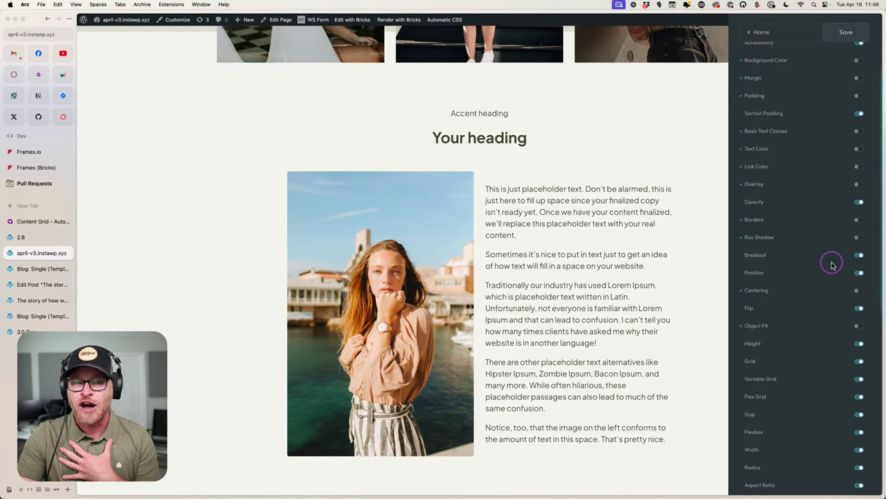
pyautogui.scroll(3, 832, 266)
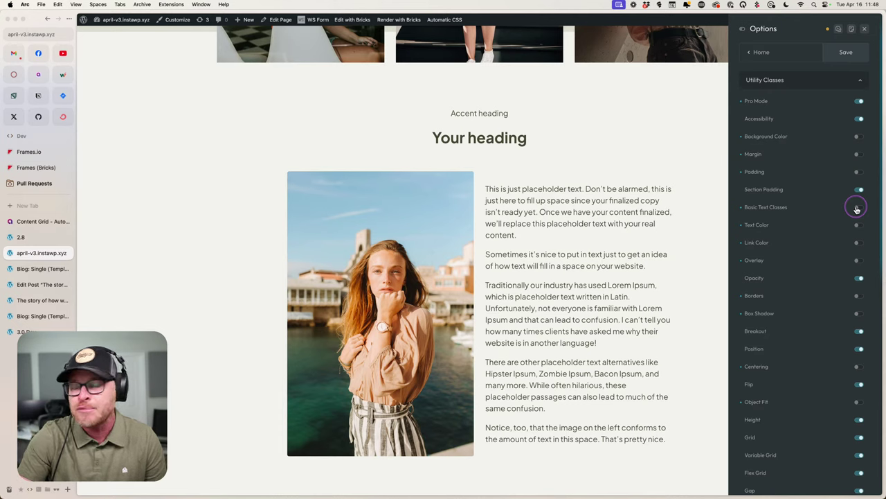
# Toggle Link Color on and off again, leaving it disabled.
pyautogui.scroll(-1, 855, 217)
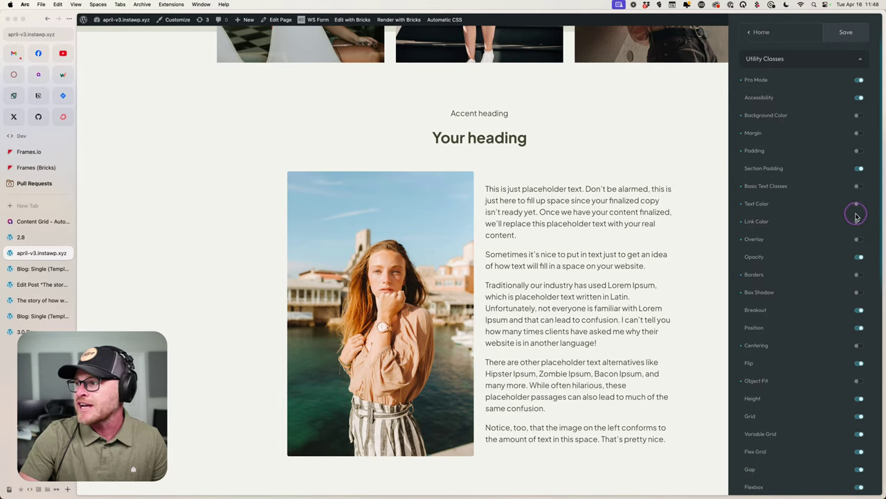
pyautogui.scroll(-4, 856, 260)
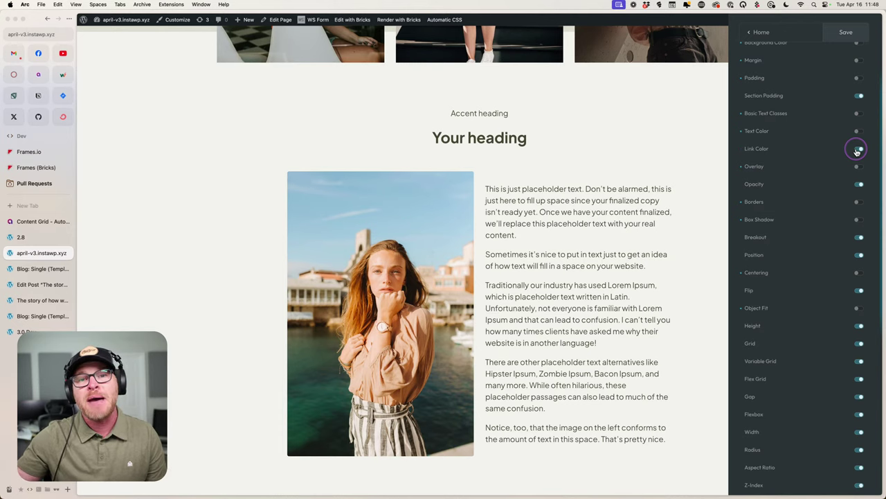
pyautogui.click(856, 151)
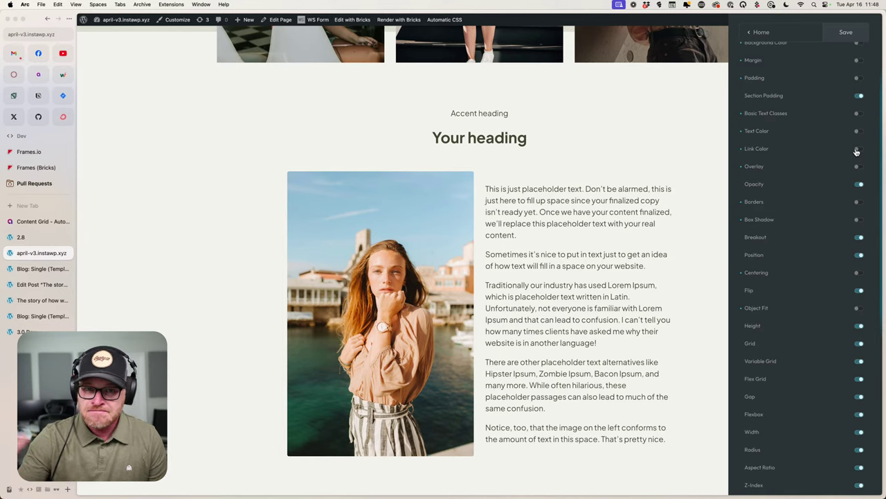
pyautogui.click(852, 153)
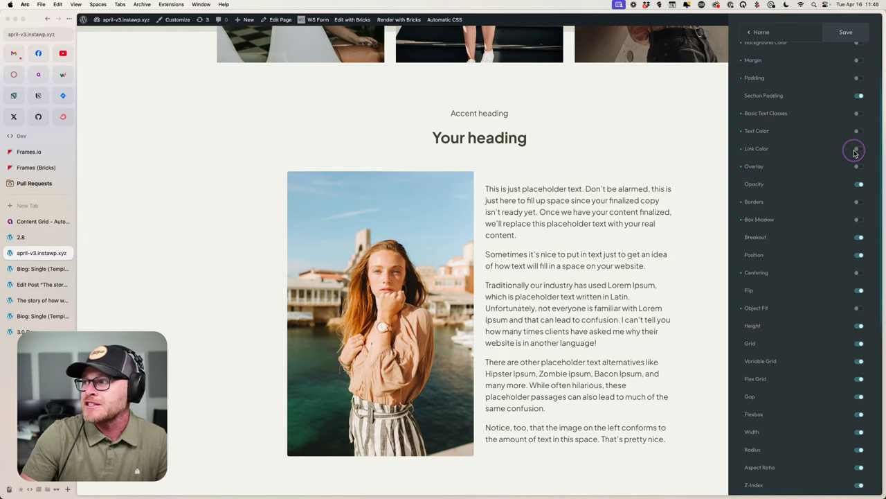
pyautogui.click(856, 149)
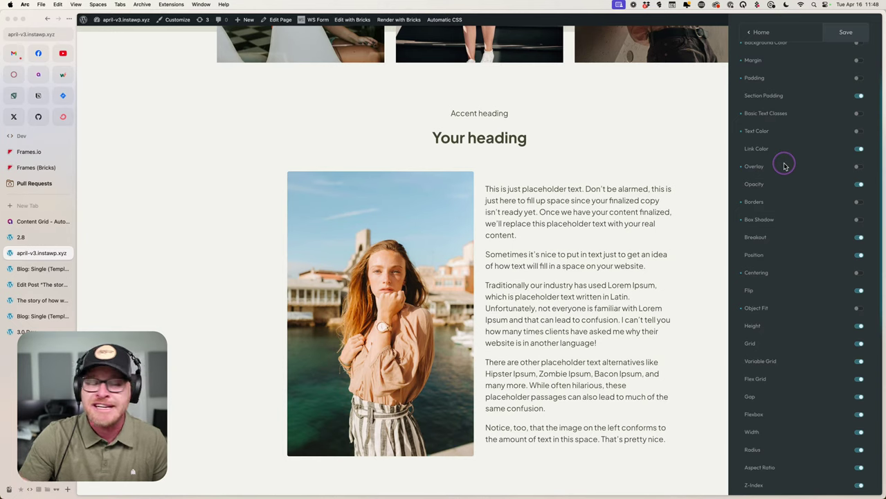
pyautogui.click(857, 150)
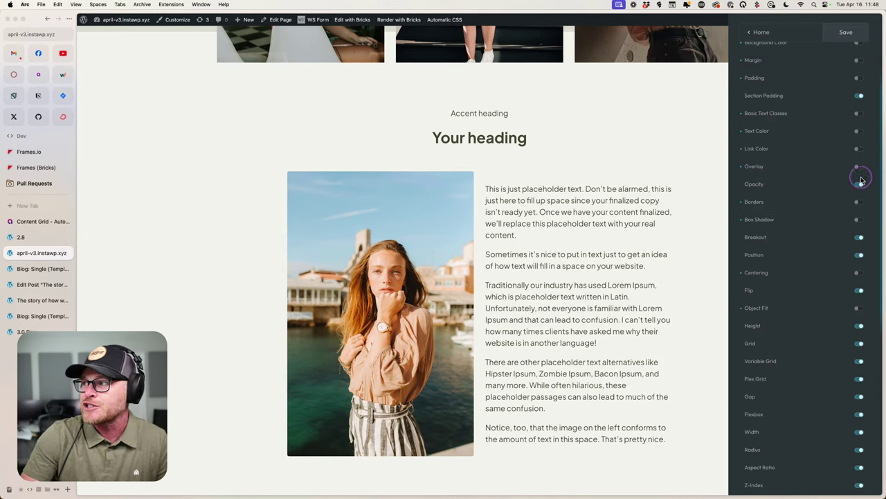
pyautogui.scroll(-2, 856, 211)
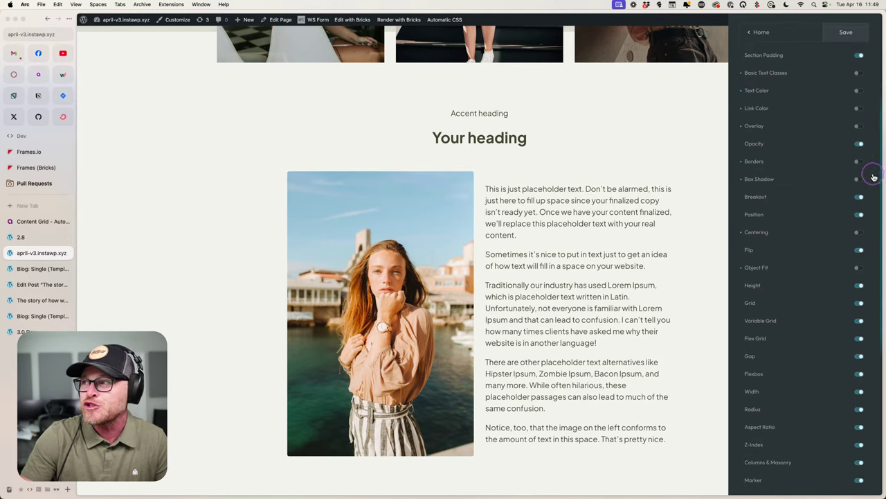
# Switch off the Overlay, Opacity, Breakout and Position utility classes.
pyautogui.click(858, 126)
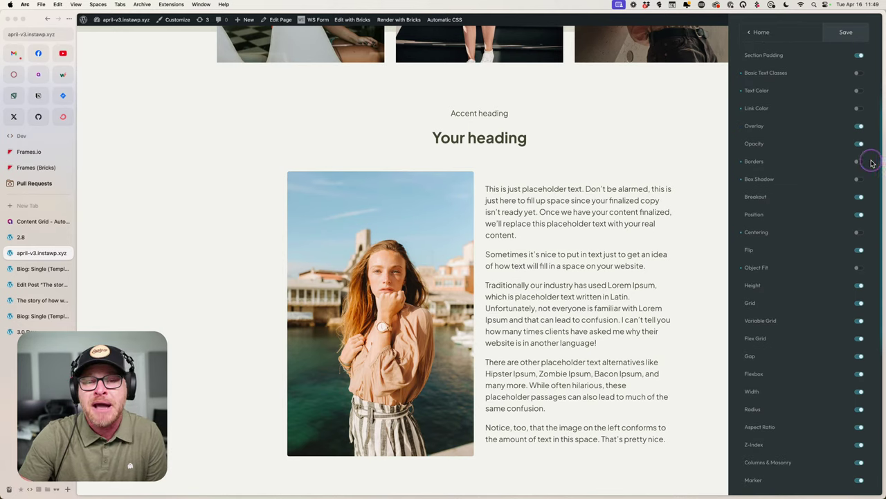
pyautogui.click(859, 126)
pyautogui.click(858, 127)
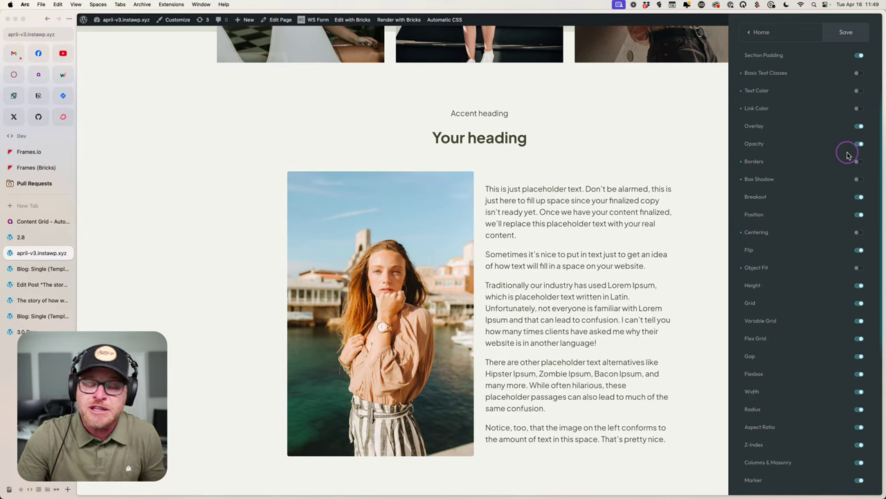
pyautogui.click(859, 127)
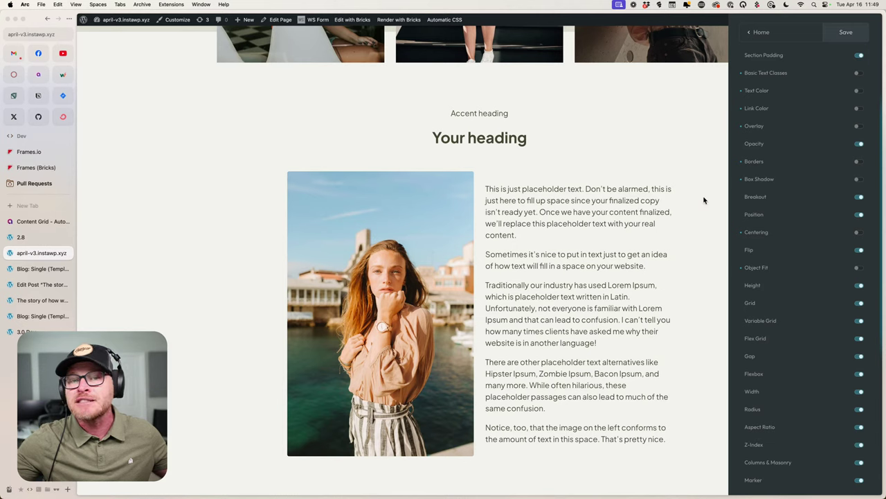
pyautogui.click(859, 144)
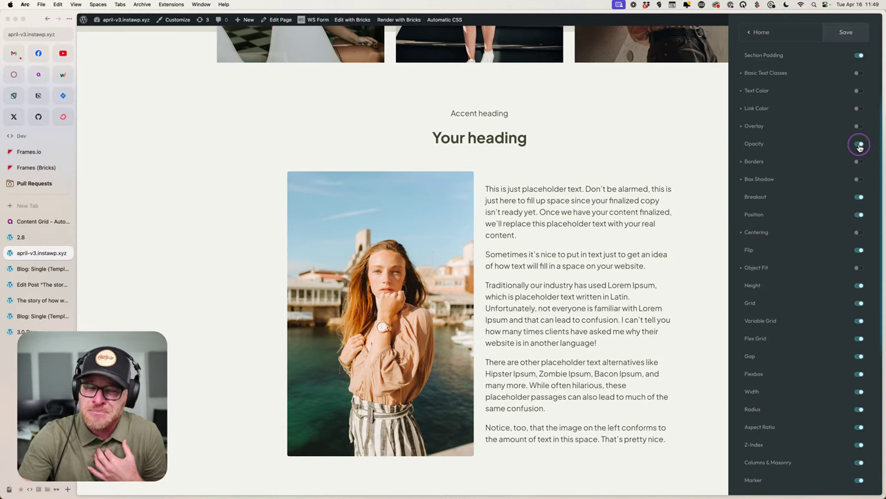
pyautogui.scroll(-3, 846, 221)
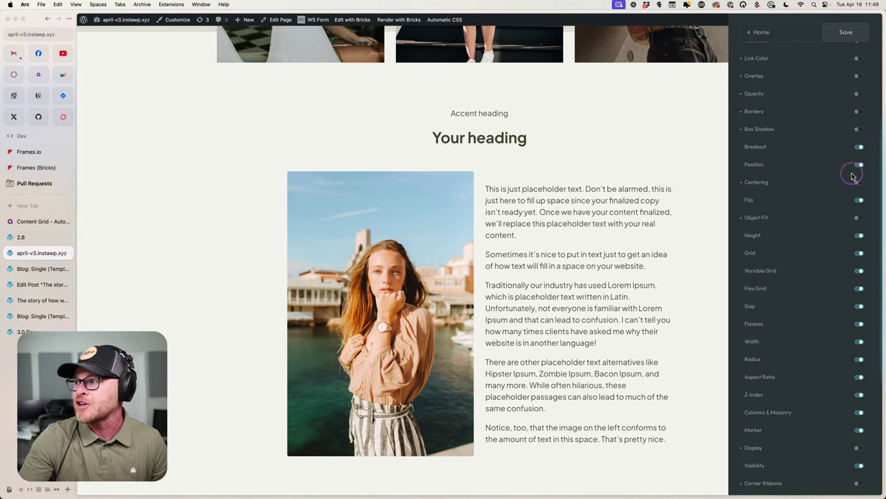
pyautogui.click(861, 147)
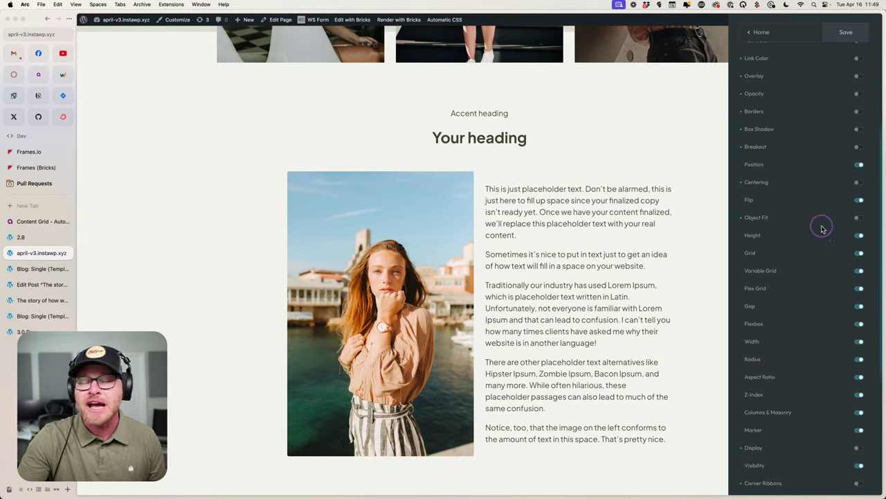
pyautogui.click(859, 166)
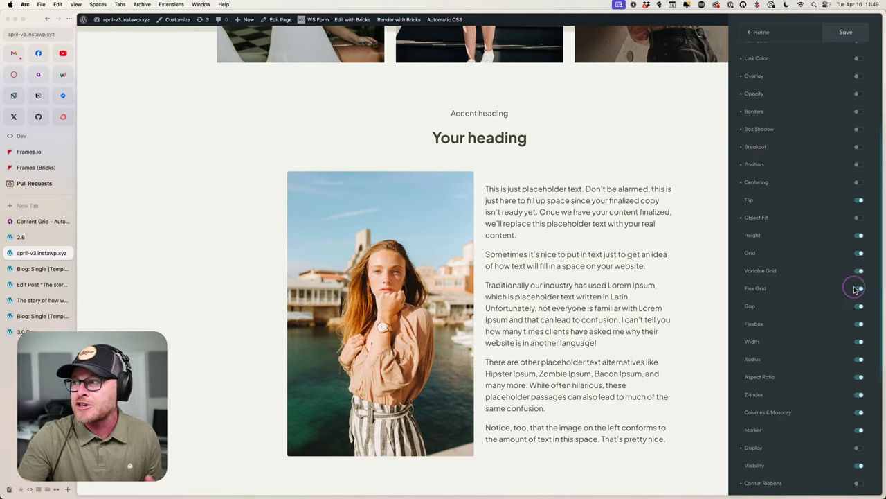
# Keep the Flip utility classes on and save the Automatic.css options.
pyautogui.click(860, 201)
pyautogui.click(845, 264)
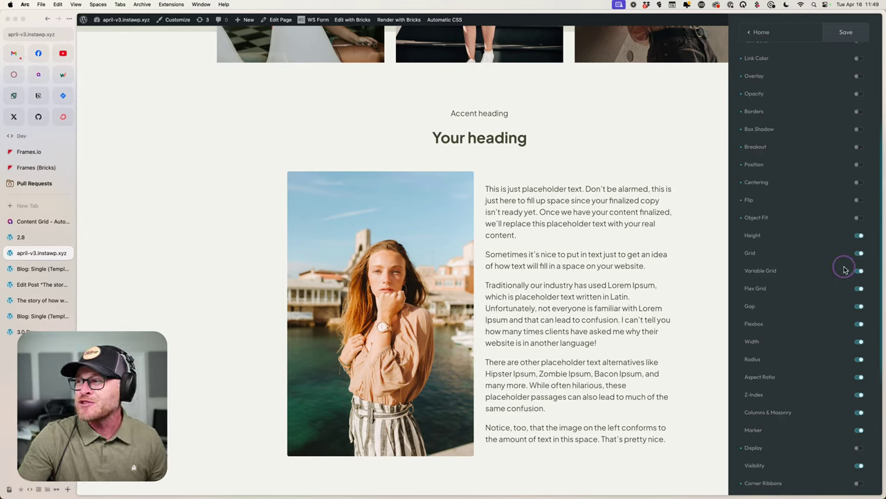
pyautogui.click(859, 200)
pyautogui.press('super+s')
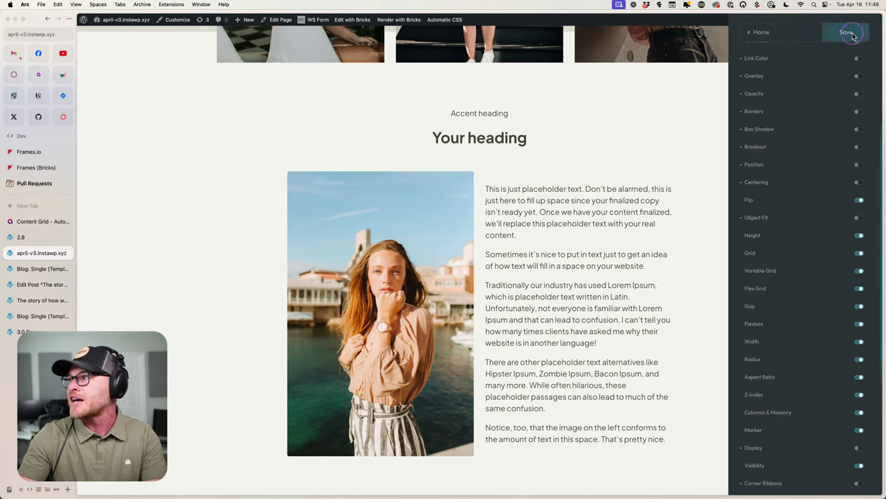
pyautogui.moveTo(354, 23)
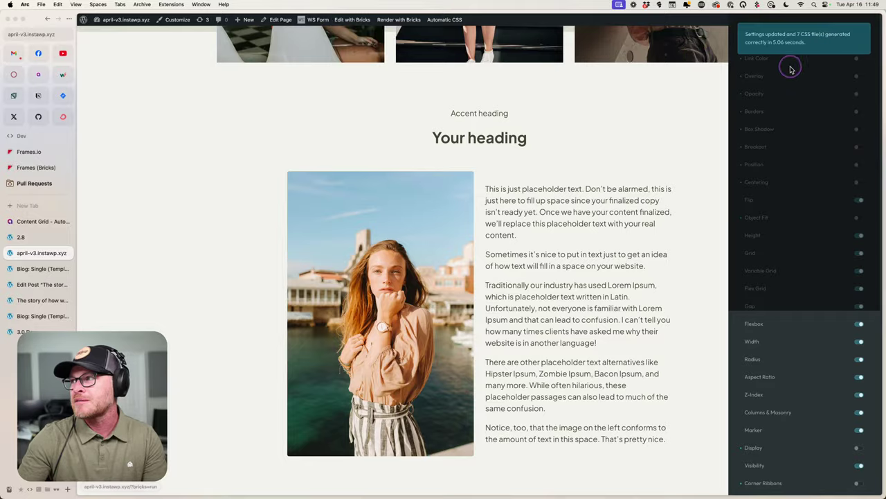
# Open the home page in the Bricks builder.
pyautogui.click(358, 27)
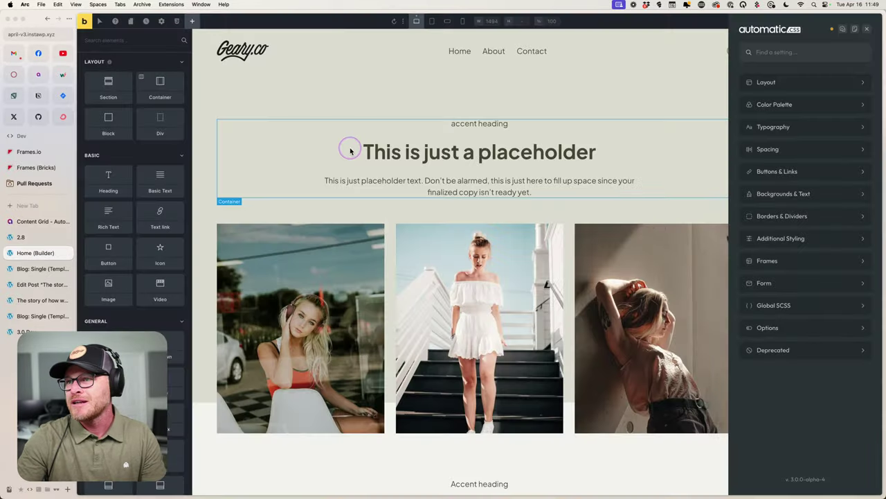
pyautogui.scroll(-5, 459, 312)
pyautogui.scroll(5, 459, 208)
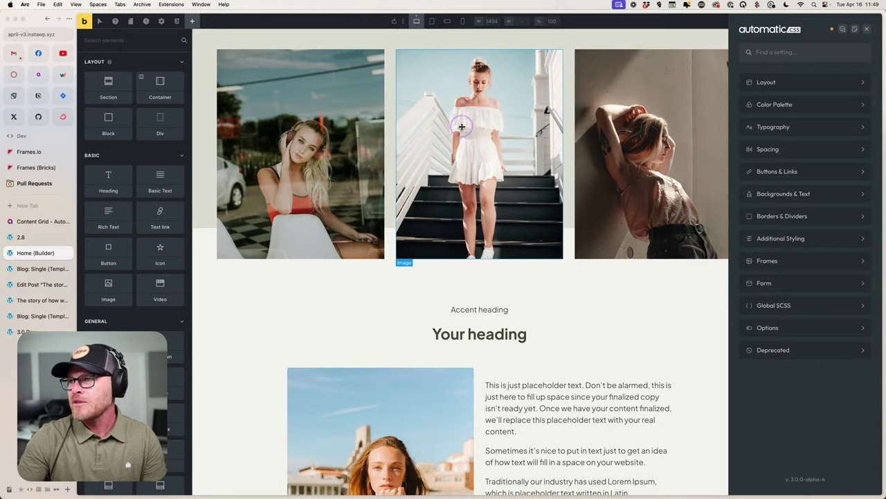
pyautogui.scroll(-4, 459, 115)
pyautogui.scroll(1, 633, 119)
# Try the flip-x class on the third gallery image, then remove it.
pyautogui.click(633, 119)
pyautogui.scroll(2, 597, 267)
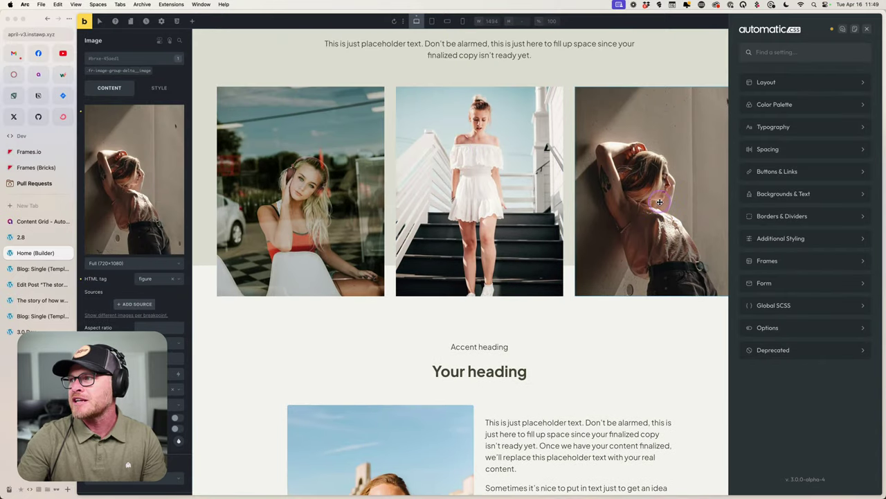
pyautogui.click(110, 57)
pyautogui.write('flip-x')
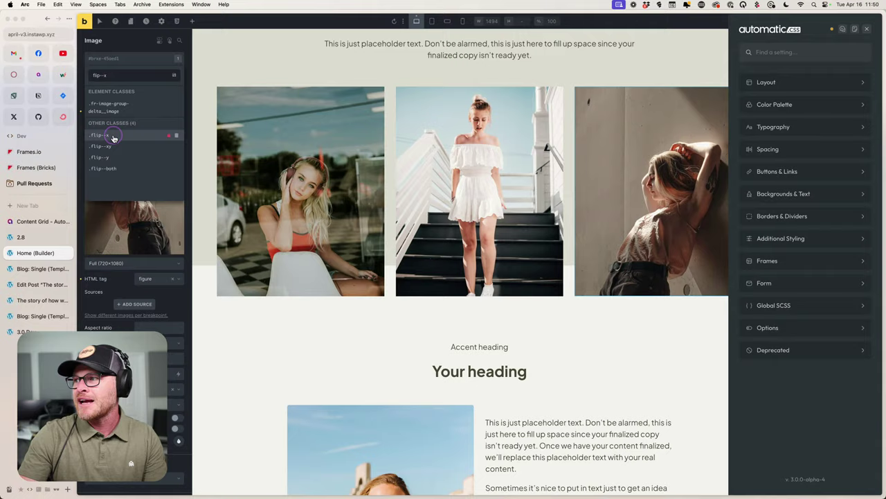
pyautogui.click(110, 135)
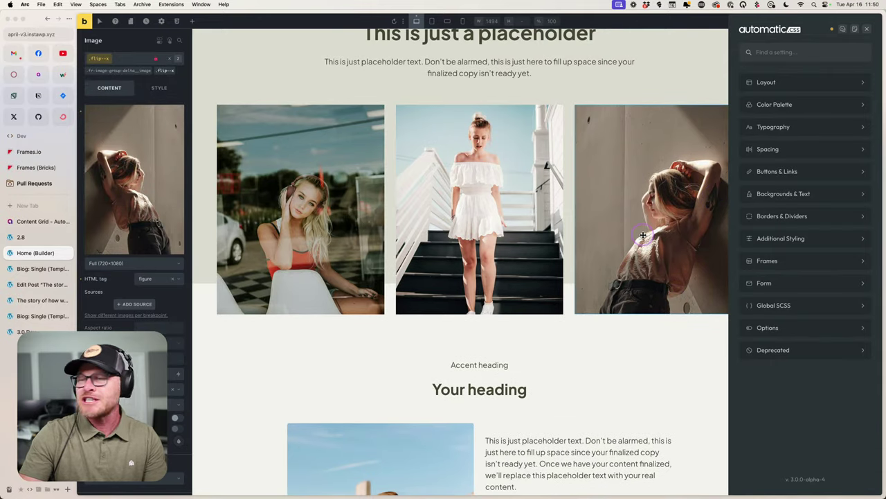
pyautogui.click(173, 71)
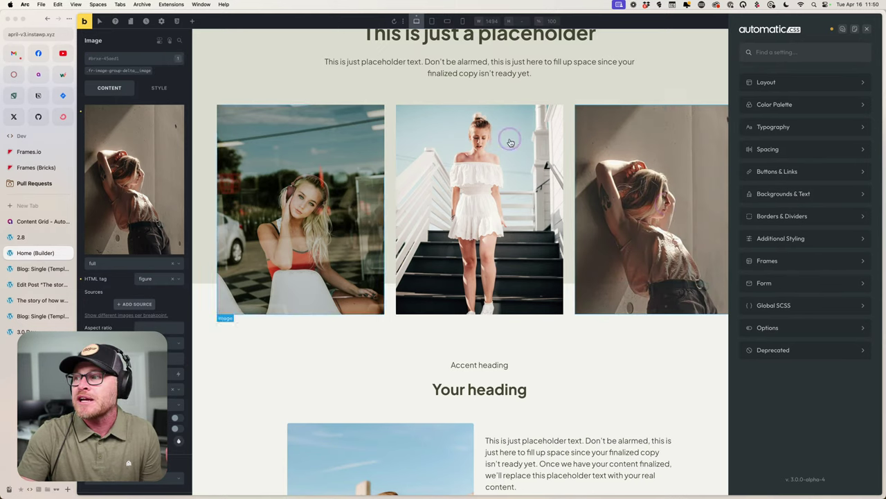
# Select the middle gallery image, then the photo beside 'Your heading'.
pyautogui.click(474, 184)
pyautogui.scroll(1, 473, 187)
pyautogui.scroll(2, 473, 187)
pyautogui.scroll(-2, 473, 187)
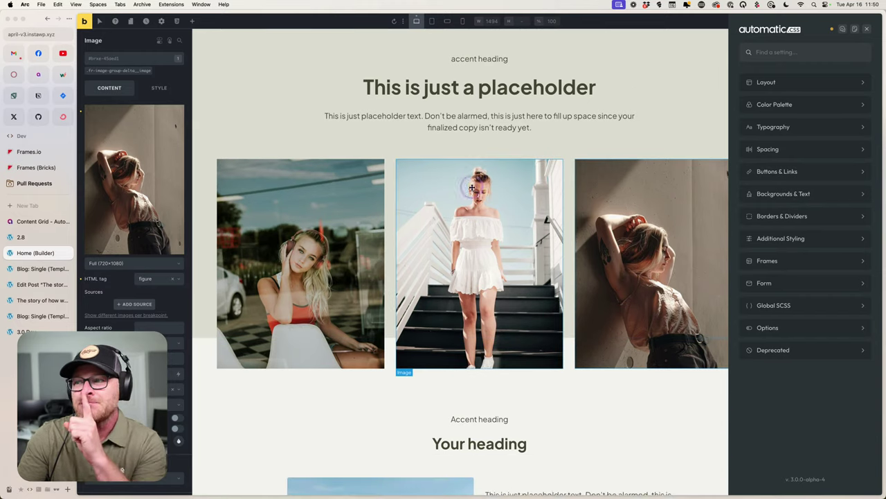
pyautogui.scroll(-10, 471, 187)
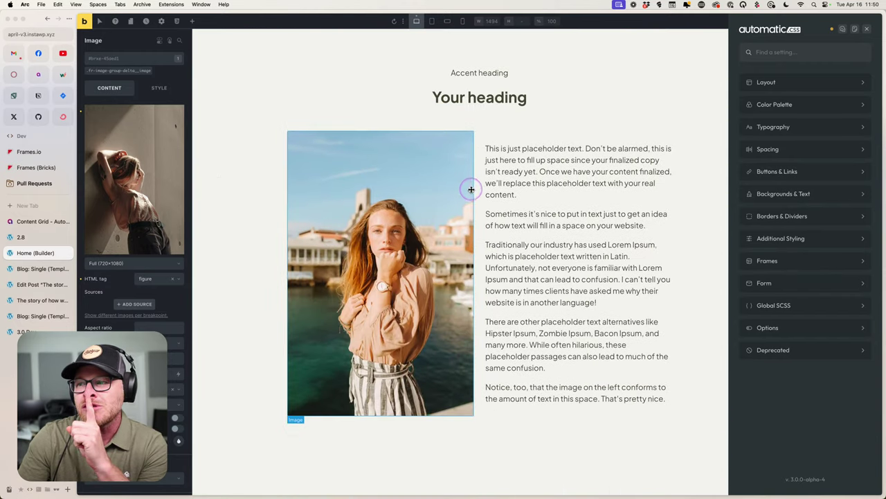
pyautogui.click(412, 194)
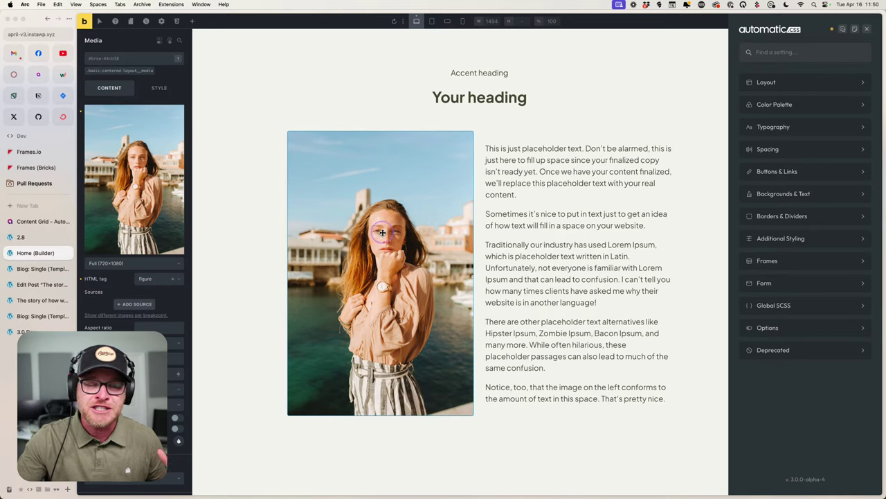
pyautogui.click(127, 61)
pyautogui.write('flip')
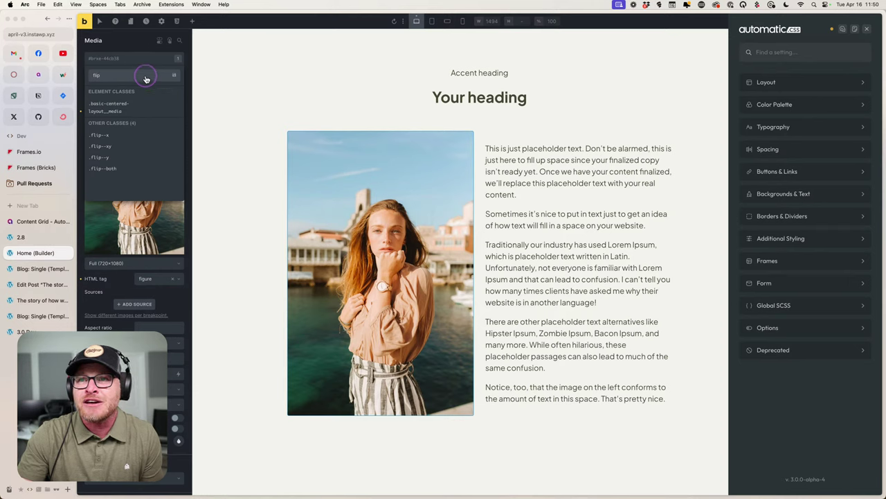
pyautogui.press('Escape')
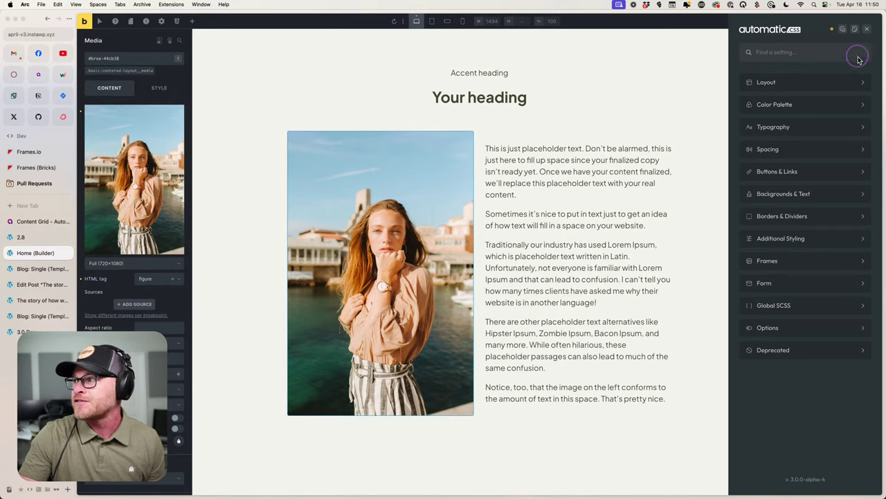
pyautogui.click(803, 327)
pyautogui.click(778, 81)
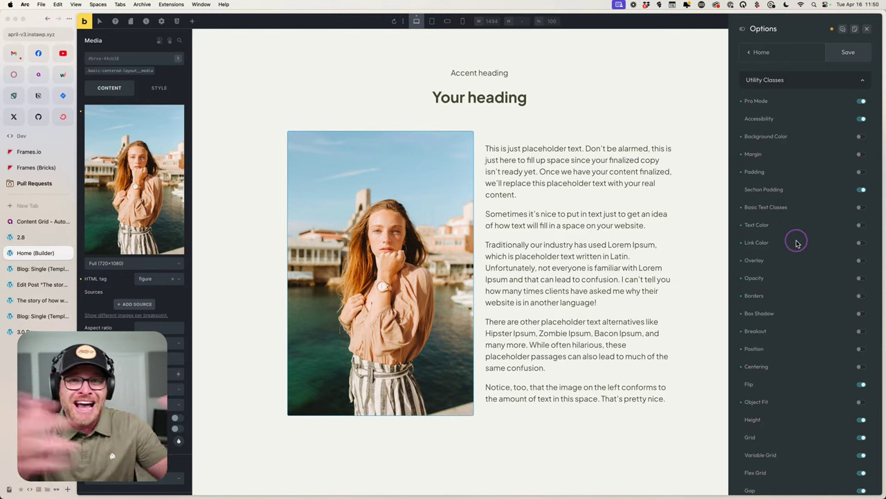
pyautogui.scroll(-2, 797, 256)
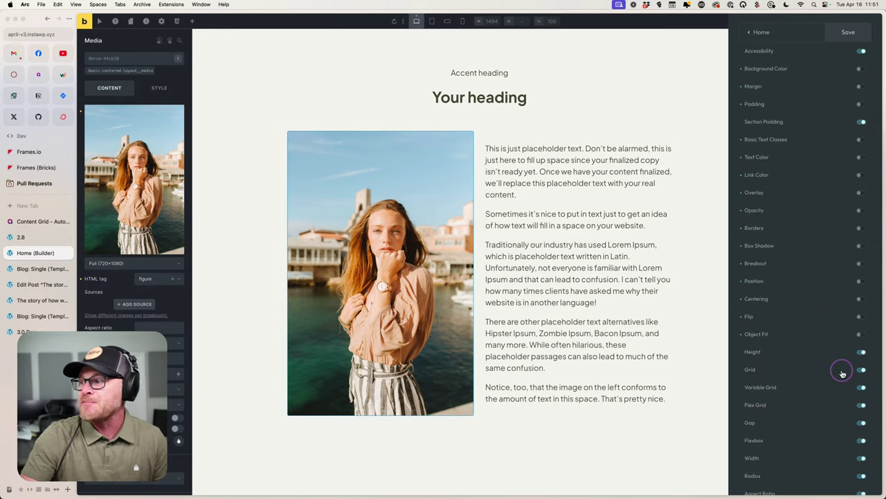
pyautogui.scroll(-2, 843, 371)
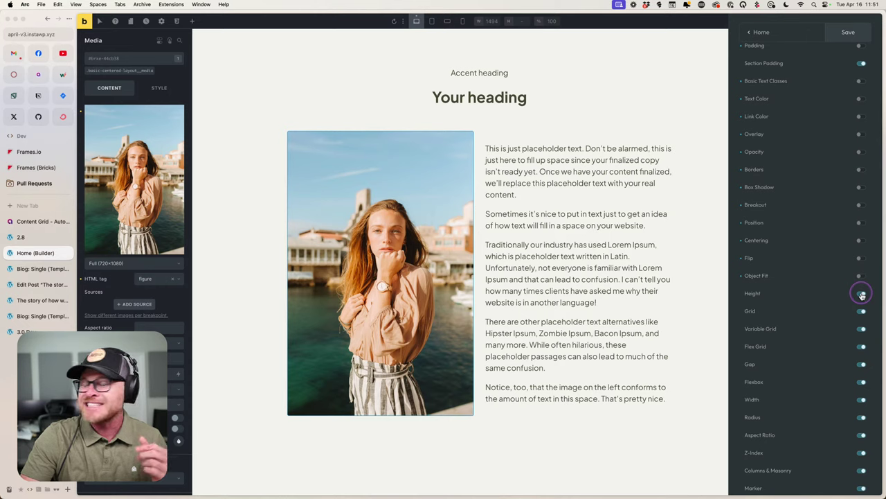
pyautogui.scroll(-2, 861, 294)
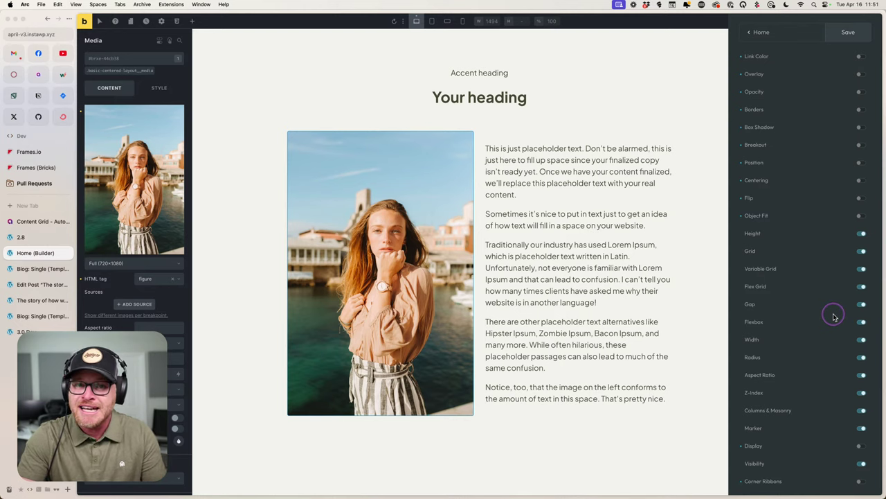
pyautogui.click(861, 236)
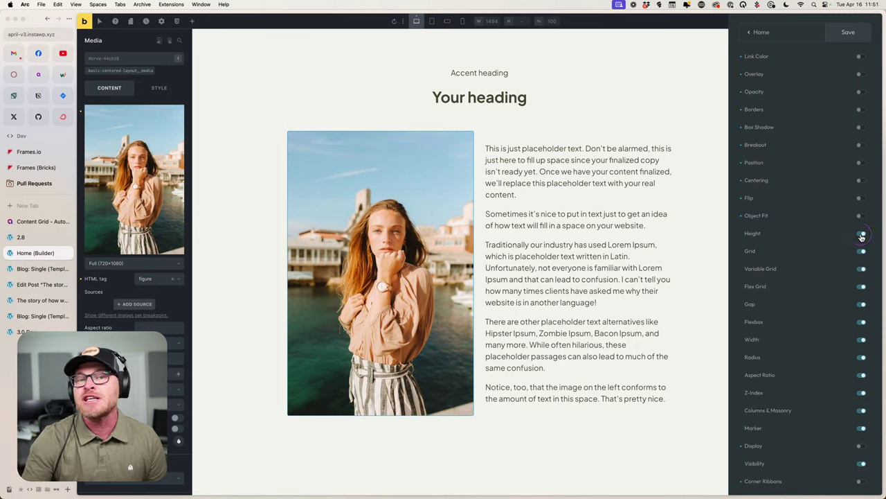
pyautogui.click(861, 236)
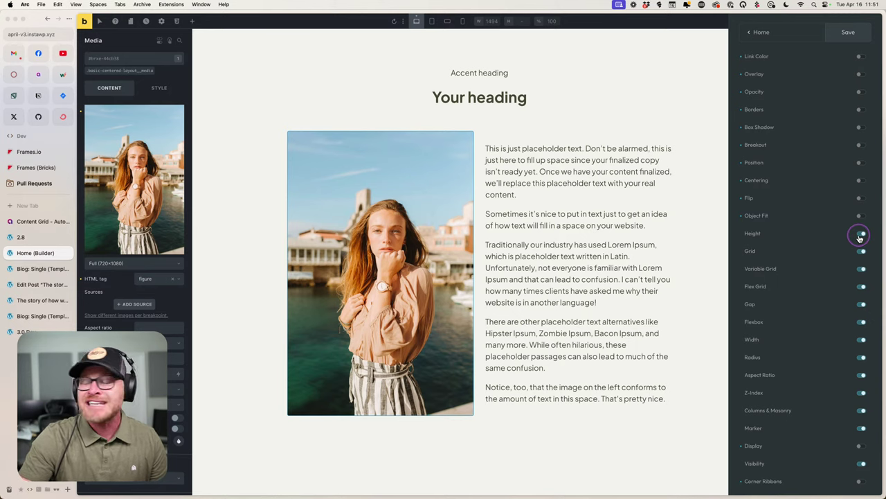
pyautogui.click(861, 235)
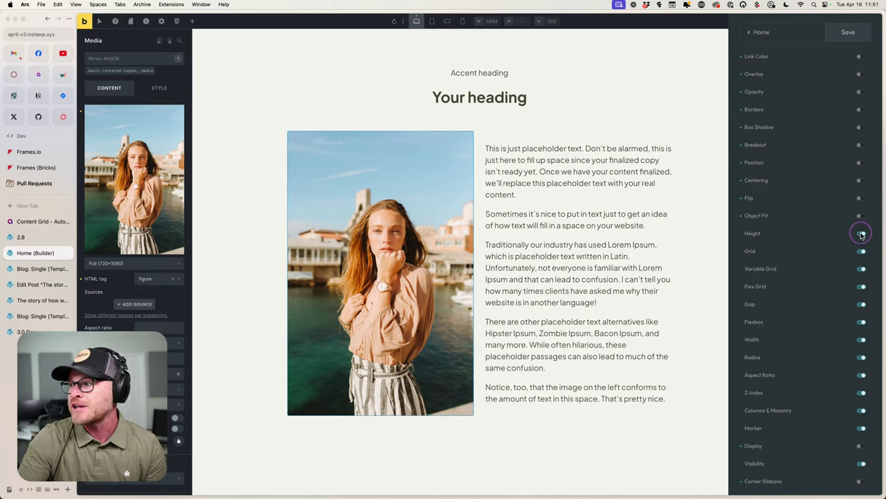
pyautogui.click(861, 235)
pyautogui.click(862, 271)
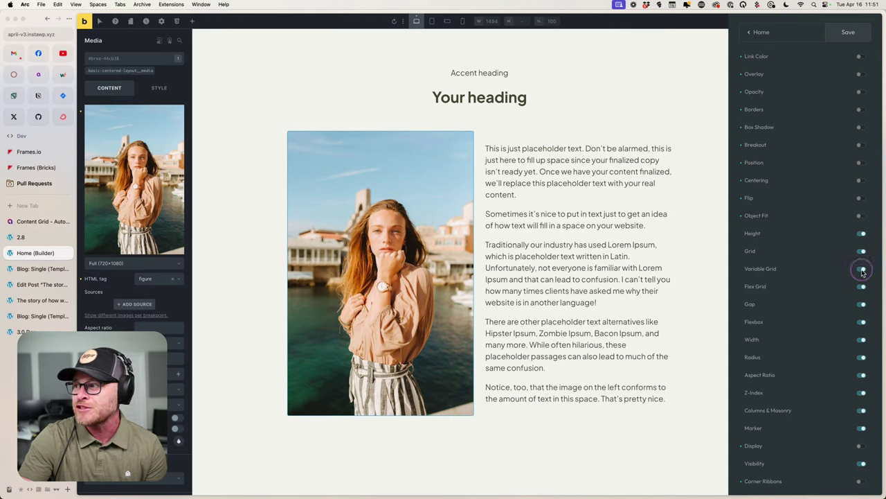
pyautogui.click(862, 252)
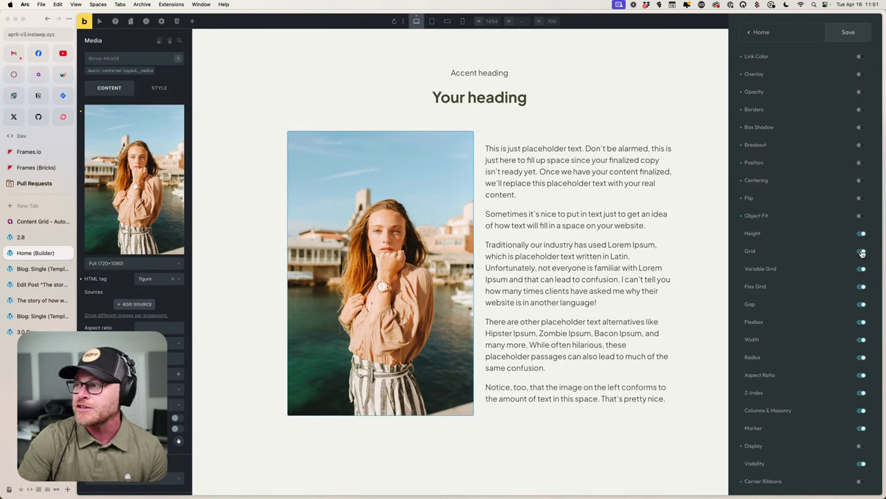
pyautogui.click(863, 269)
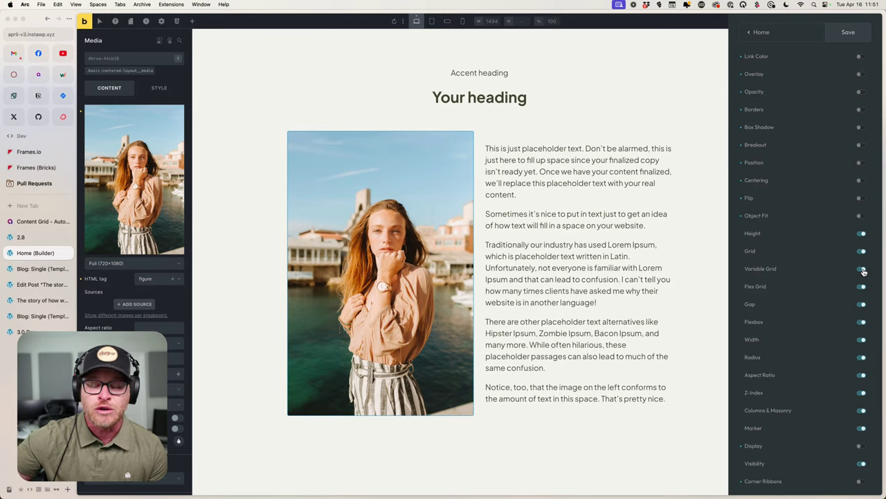
pyautogui.click(862, 270)
# Switch off the Flex Grid utility option after toggling it several times.
pyautogui.scroll(-2, 858, 311)
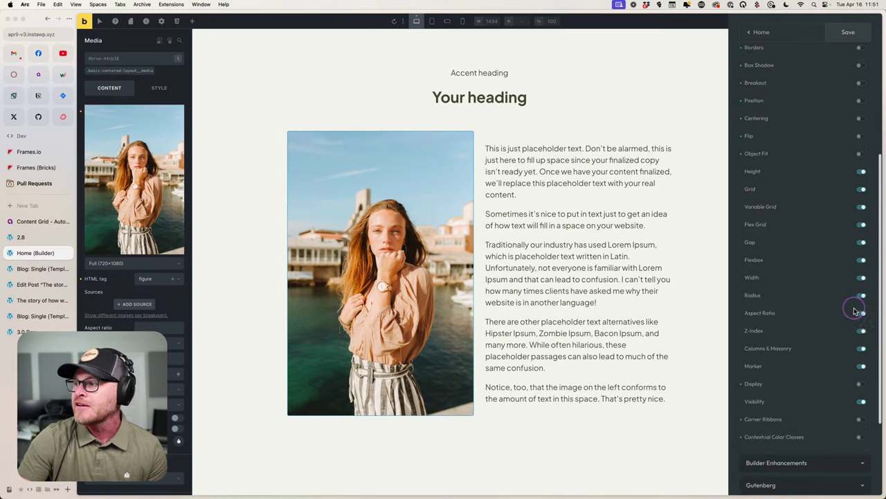
pyautogui.click(862, 220)
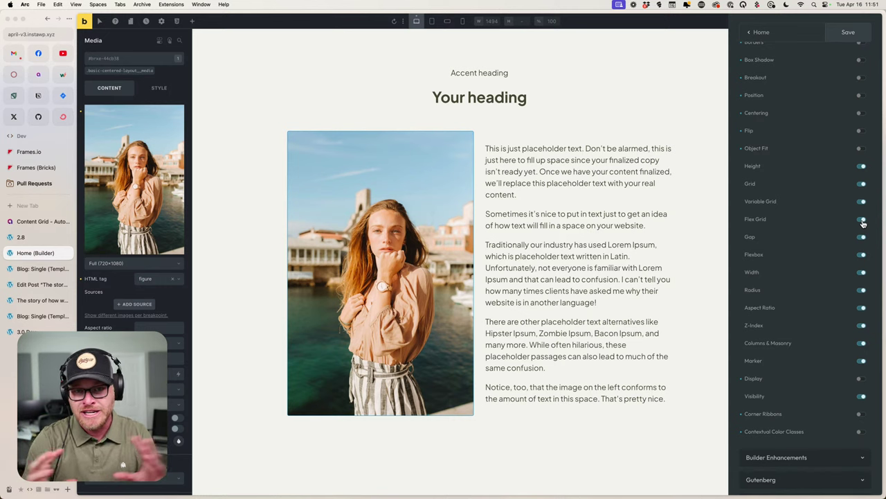
pyautogui.click(862, 221)
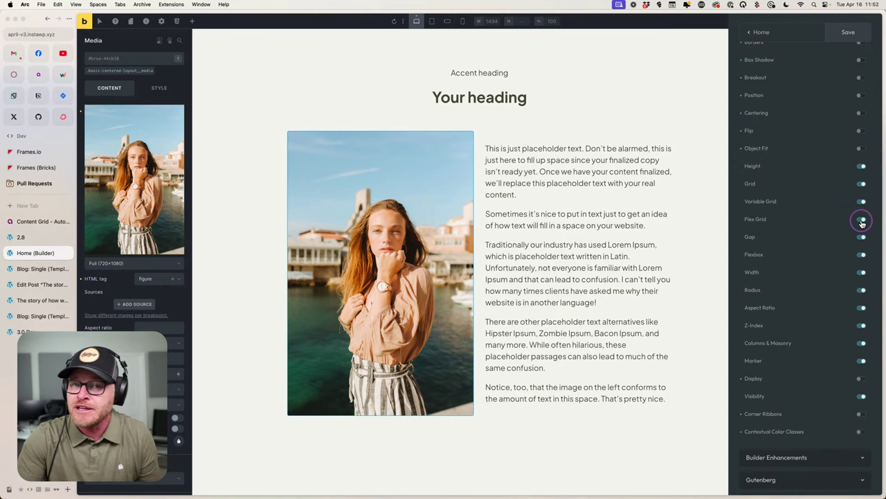
pyautogui.click(862, 221)
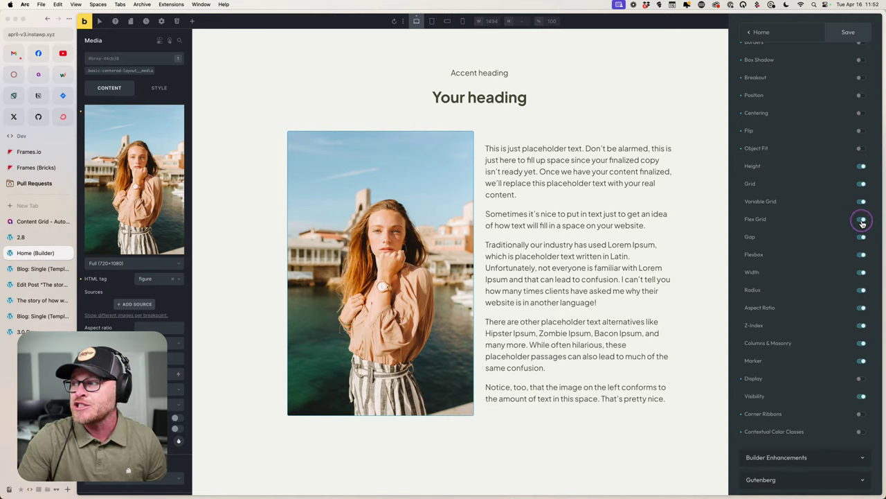
pyautogui.click(863, 220)
pyautogui.click(862, 221)
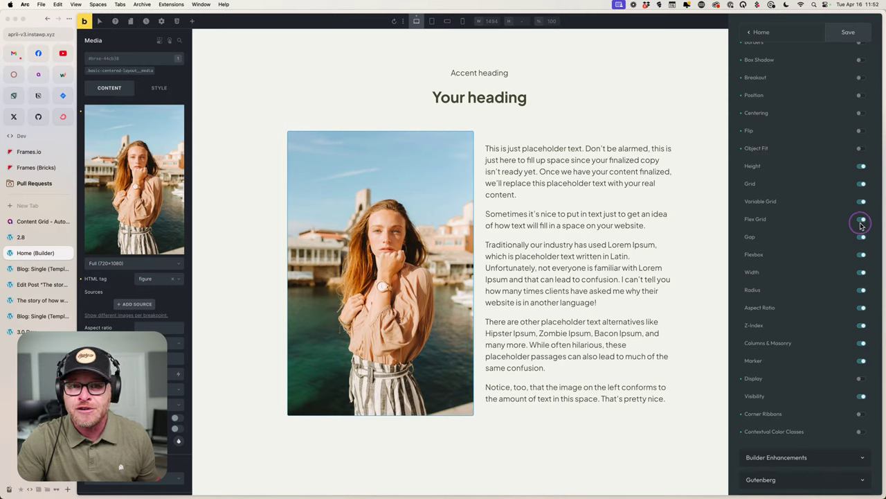
pyautogui.click(862, 220)
pyautogui.click(862, 220)
pyautogui.click(862, 221)
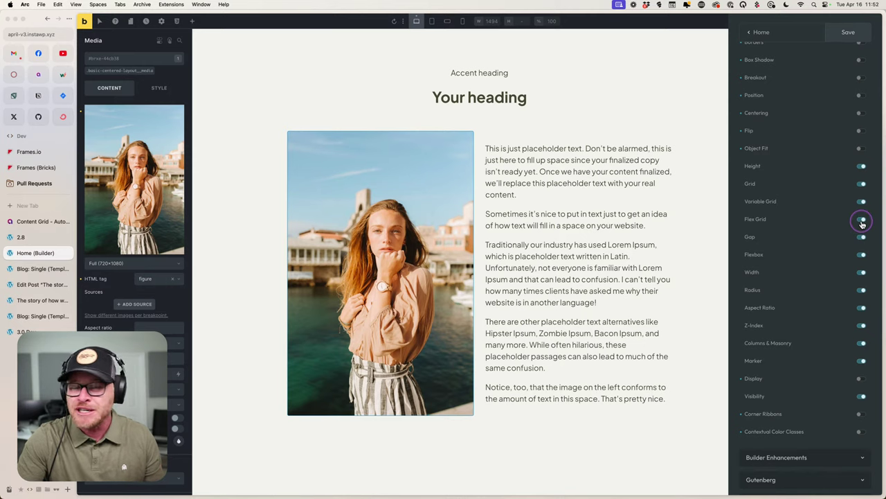
pyautogui.click(862, 220)
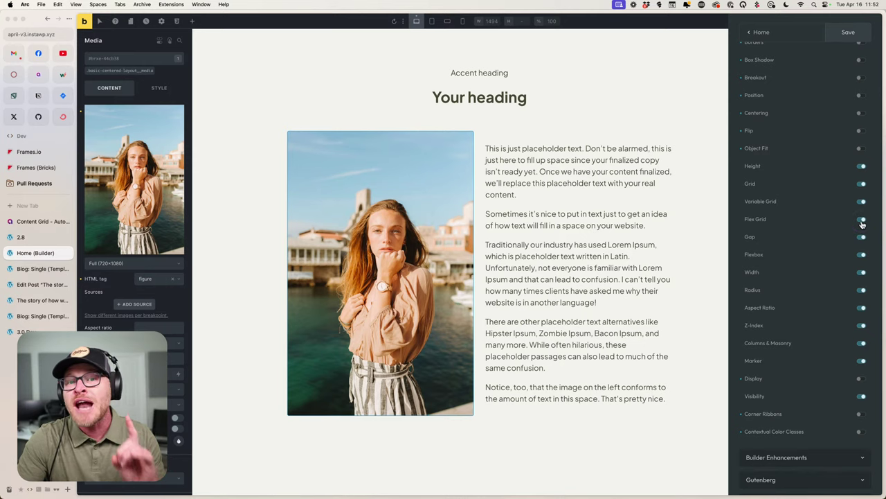
pyautogui.click(862, 222)
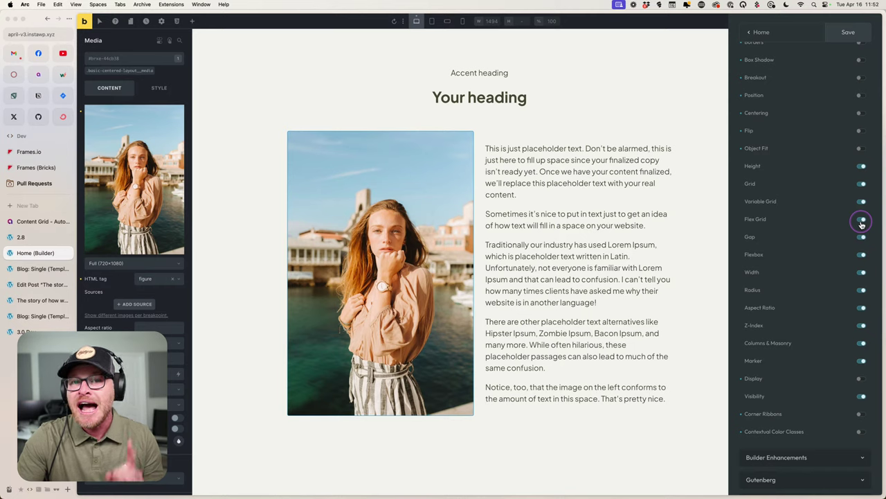
pyautogui.click(862, 221)
pyautogui.click(861, 221)
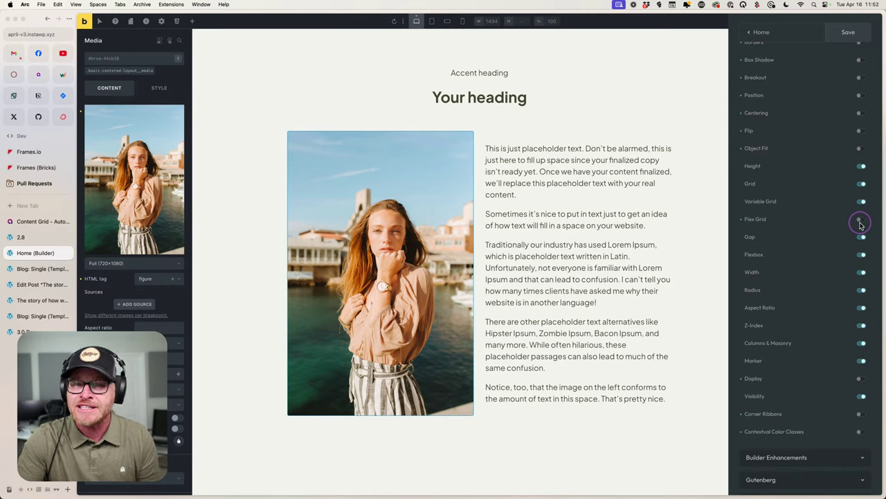
pyautogui.click(861, 222)
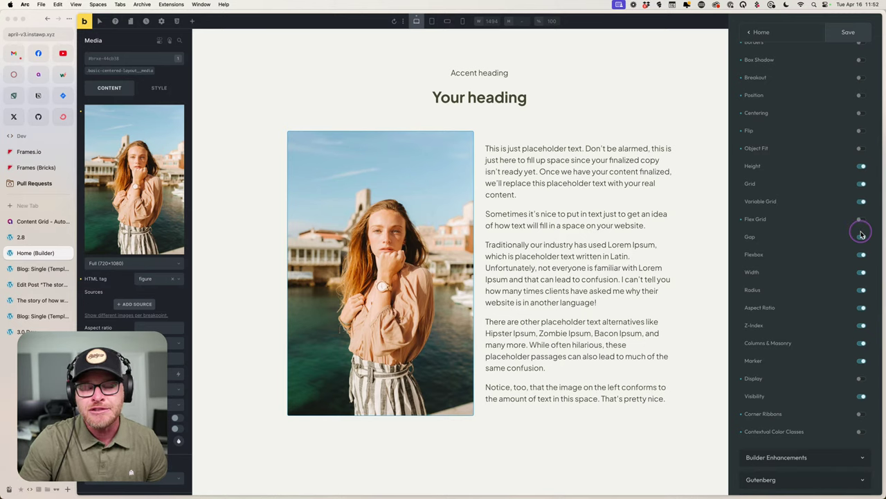
# Switch off the Gap and Flexbox utility options, leaving Width on.
pyautogui.click(861, 236)
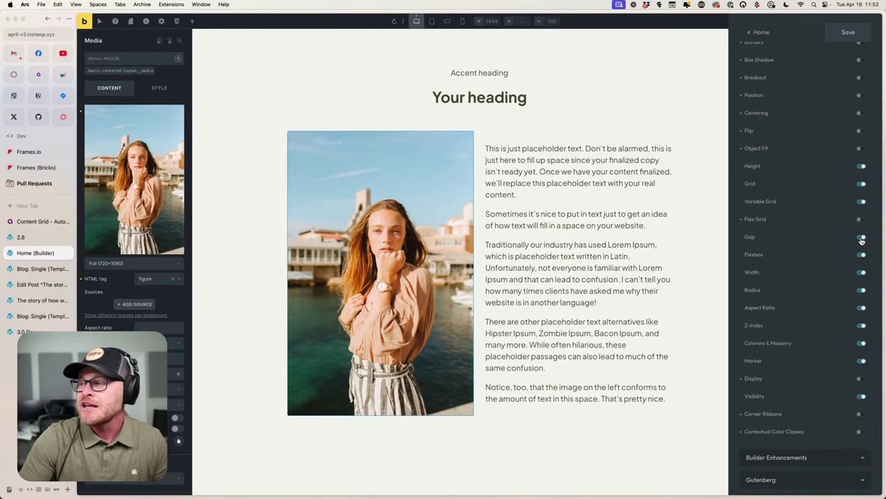
pyautogui.click(862, 238)
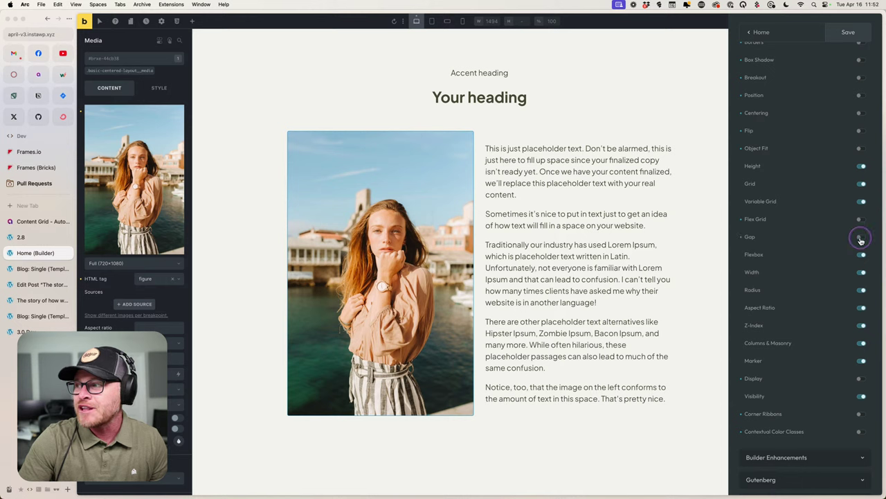
pyautogui.click(862, 286)
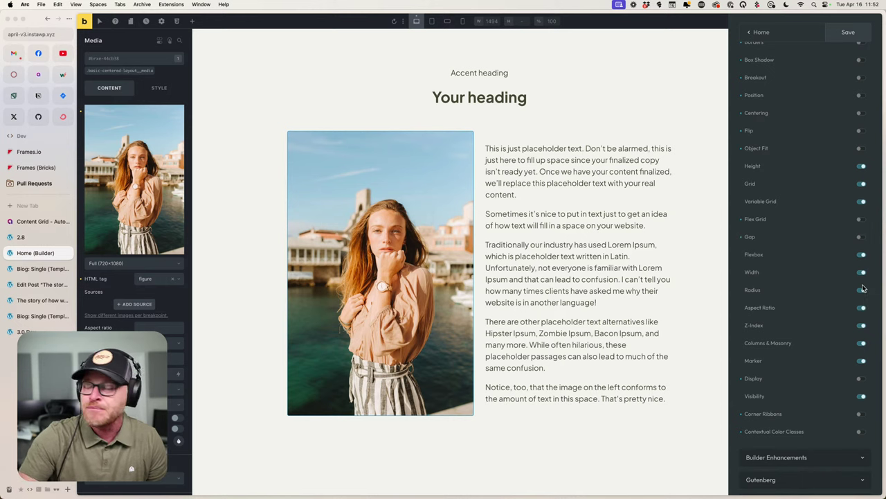
pyautogui.click(797, 293)
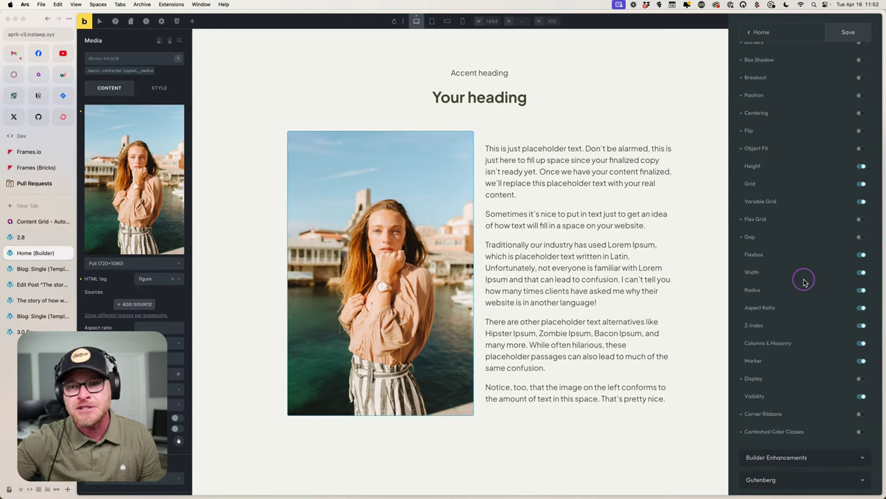
pyautogui.click(862, 255)
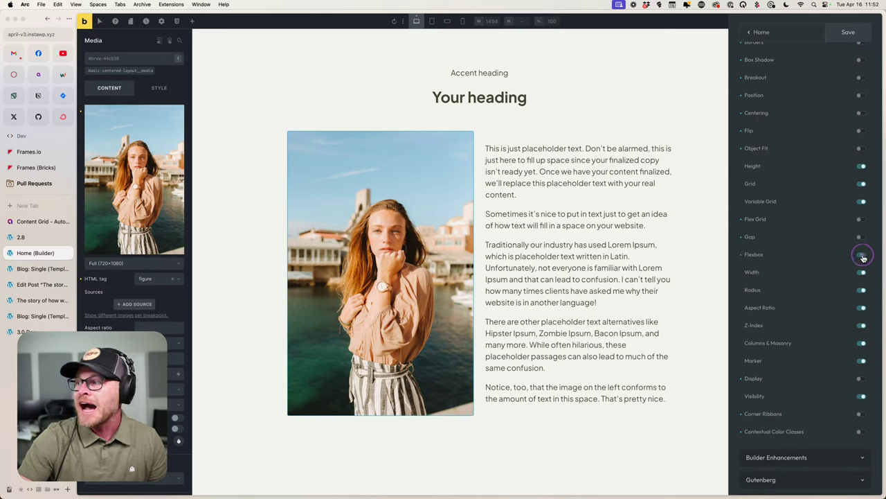
pyautogui.click(857, 296)
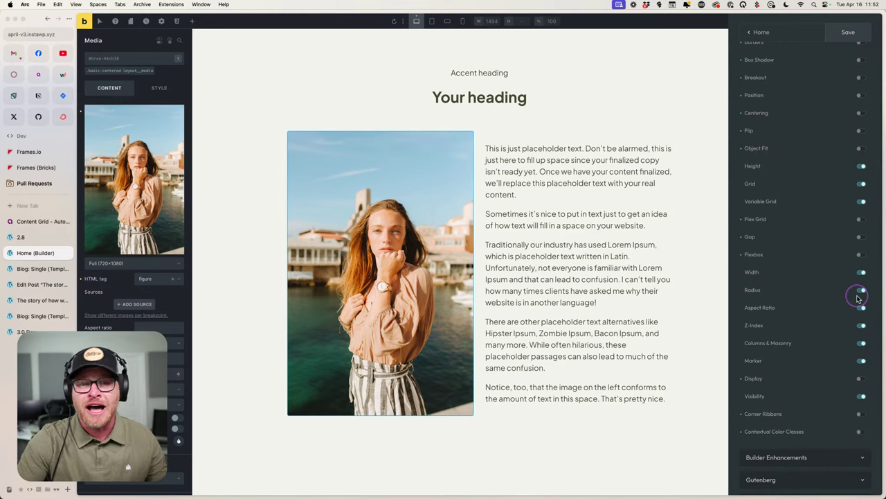
pyautogui.click(861, 274)
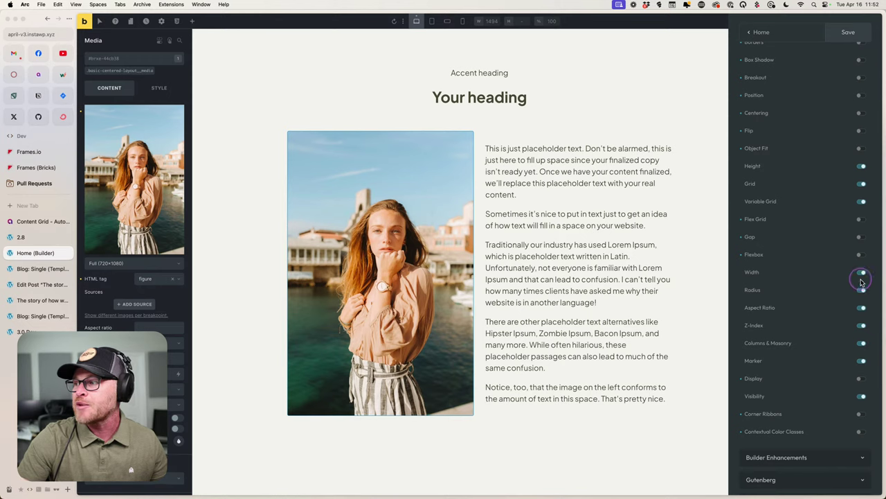
pyautogui.click(860, 273)
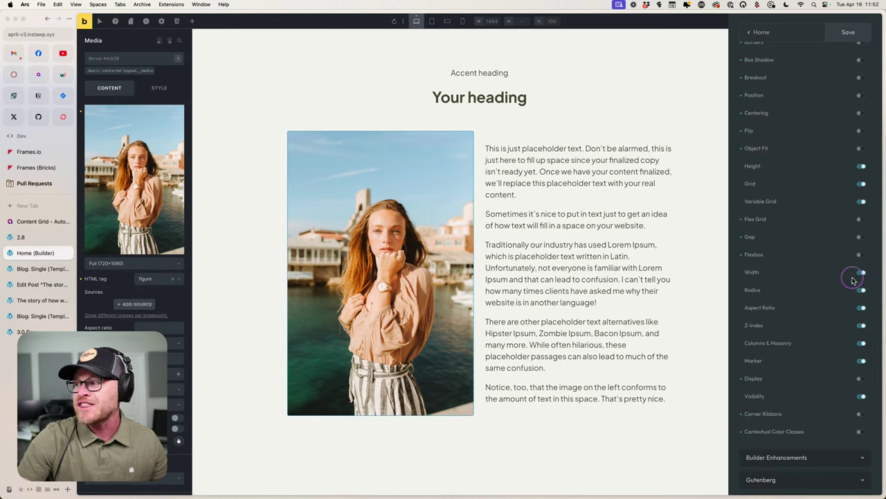
# Turn off Radius and Aspect Ratio, and turn on Columns & Masonry utility classes.
pyautogui.scroll(-2, 831, 284)
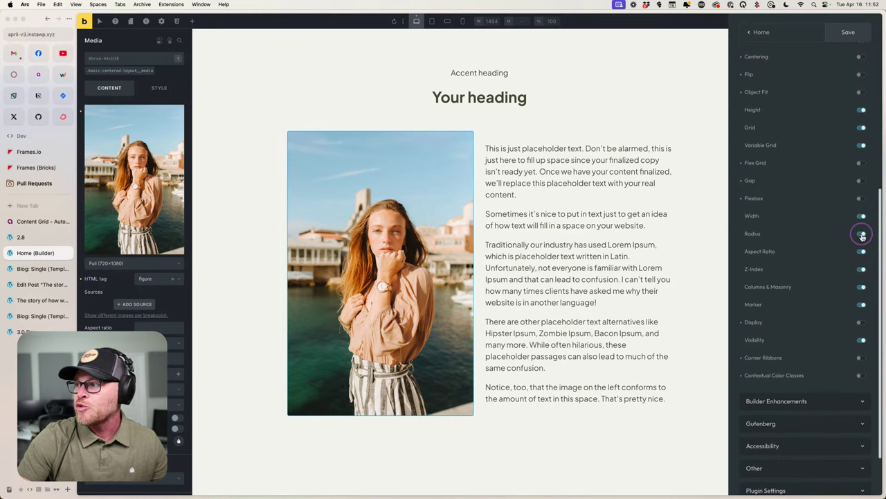
pyautogui.click(859, 236)
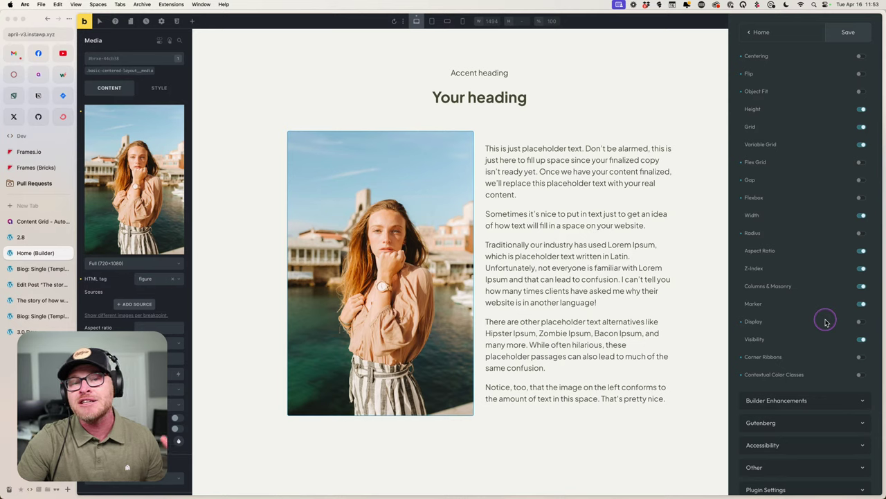
pyautogui.click(861, 250)
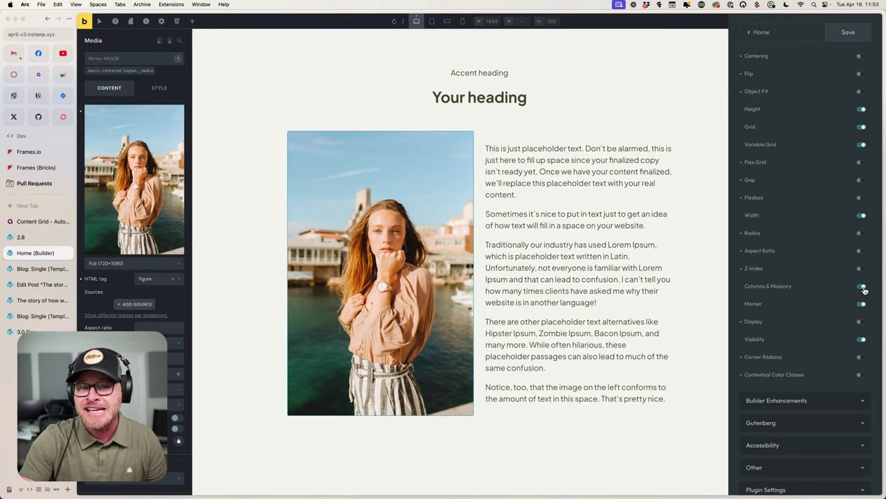
pyautogui.click(862, 287)
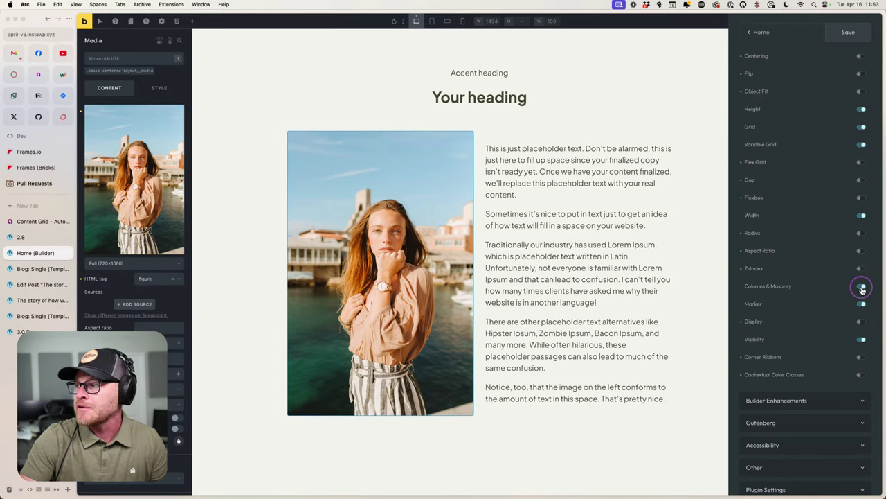
pyautogui.click(862, 287)
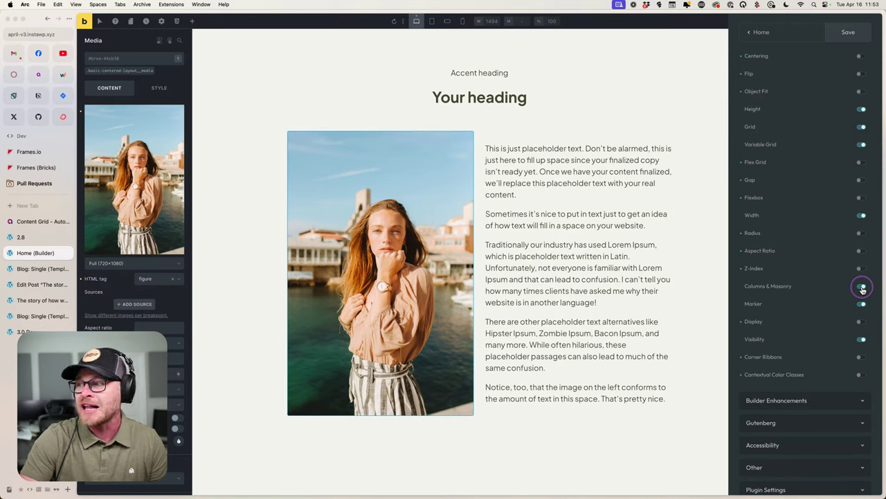
pyautogui.click(861, 290)
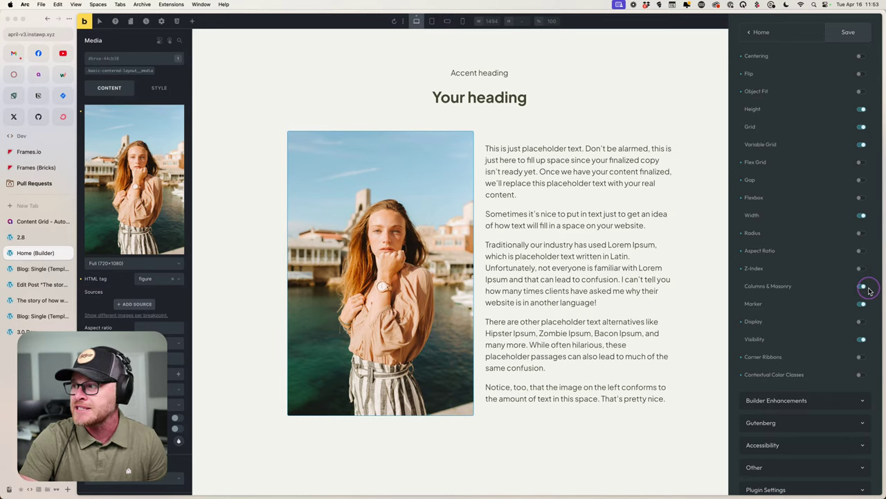
pyautogui.scroll(-2, 845, 300)
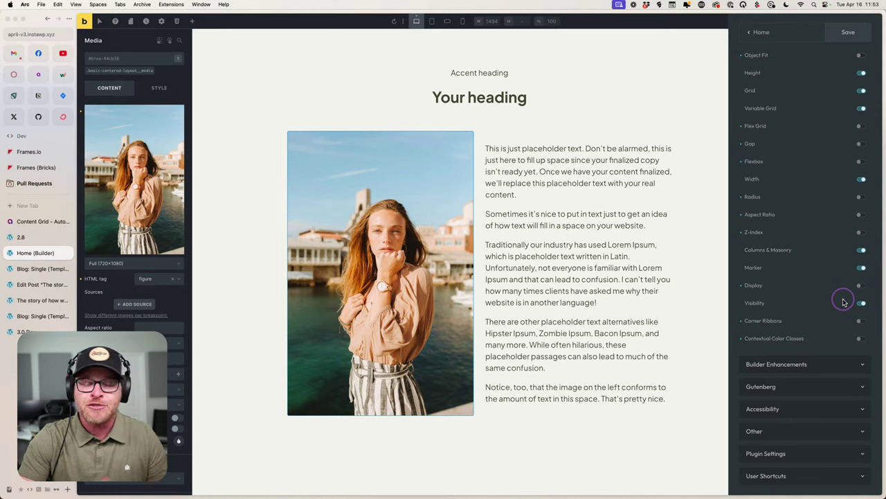
# Turn off Marker and Visibility utility classes and turn on Contextual Color Classes.
pyautogui.click(861, 267)
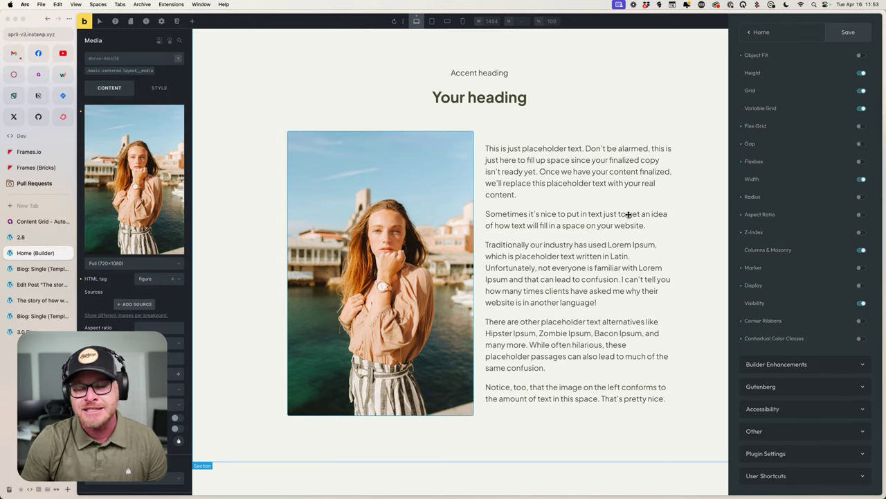
pyautogui.scroll(-1, 859, 289)
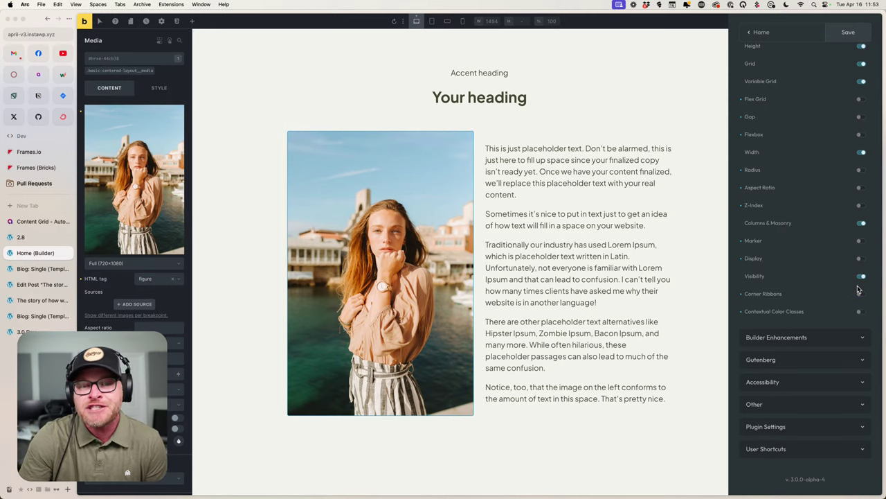
pyautogui.click(852, 263)
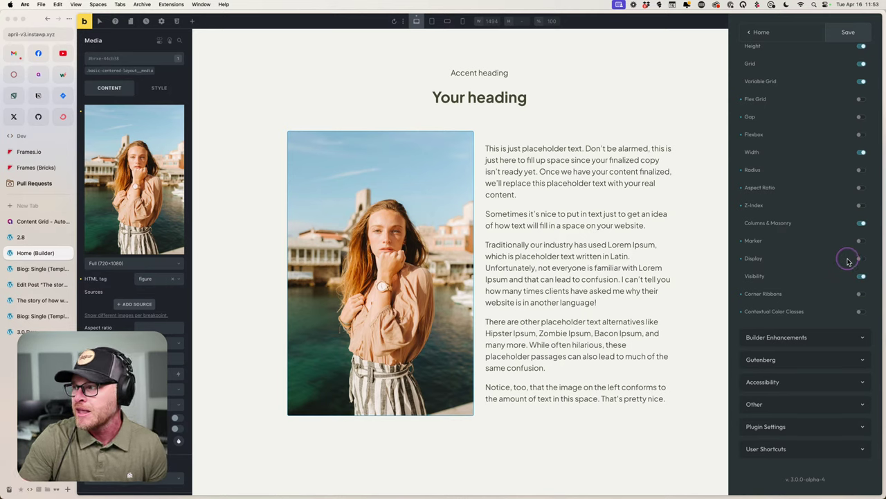
pyautogui.click(860, 277)
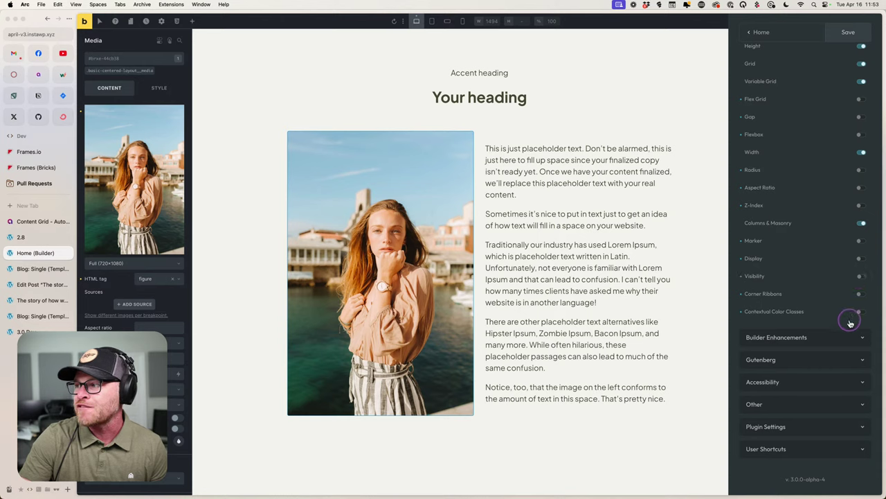
pyautogui.click(860, 278)
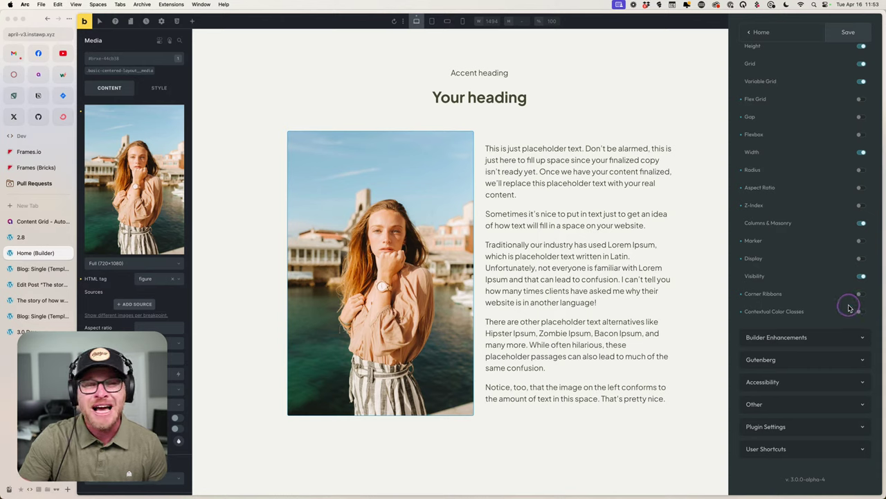
pyautogui.click(862, 280)
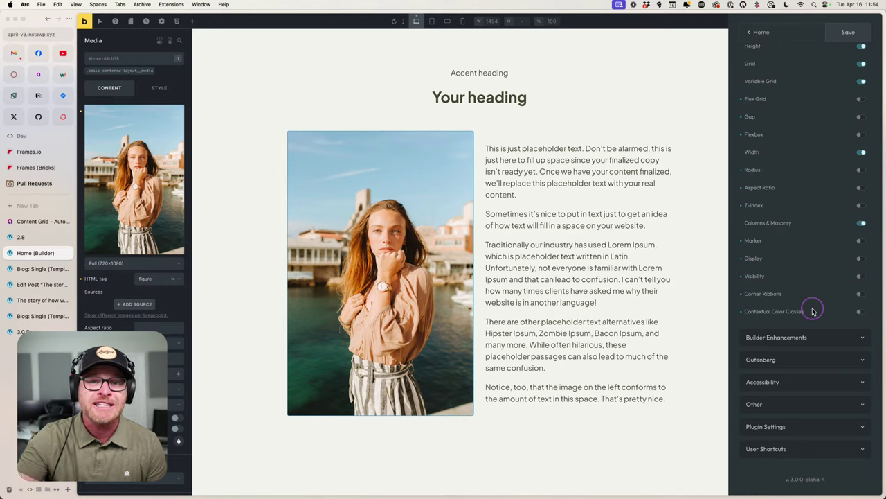
pyautogui.click(862, 295)
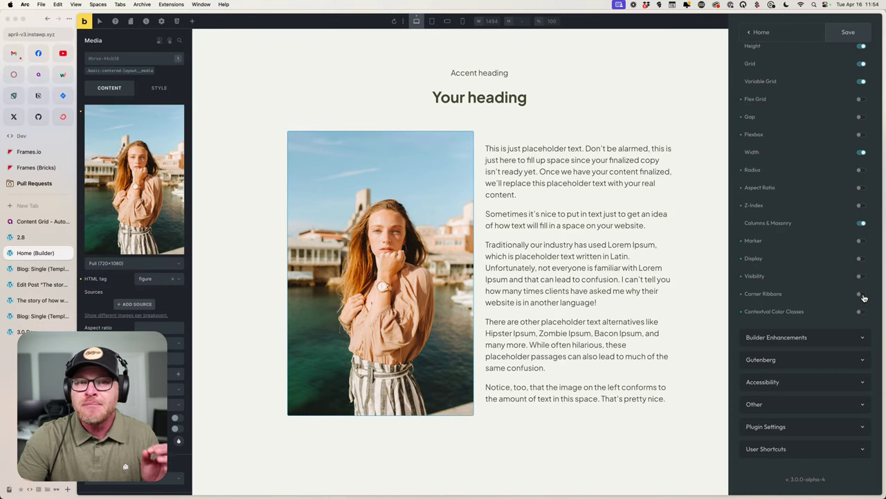
pyautogui.click(862, 295)
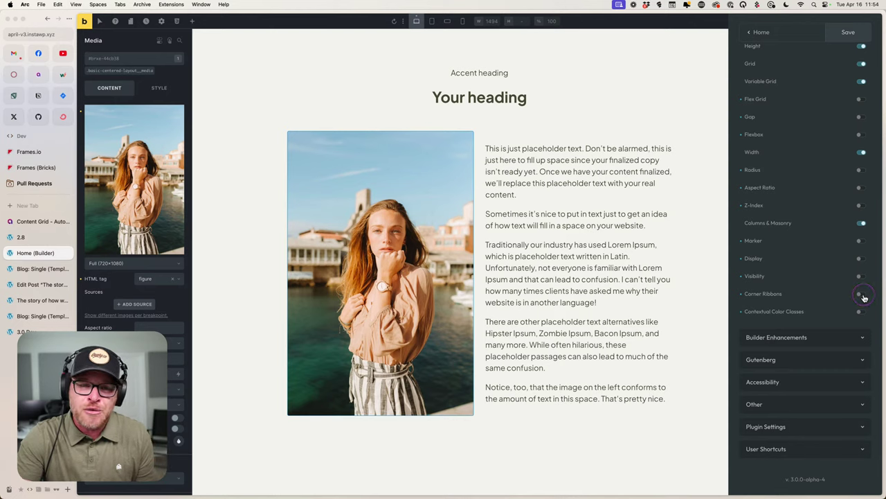
pyautogui.click(863, 296)
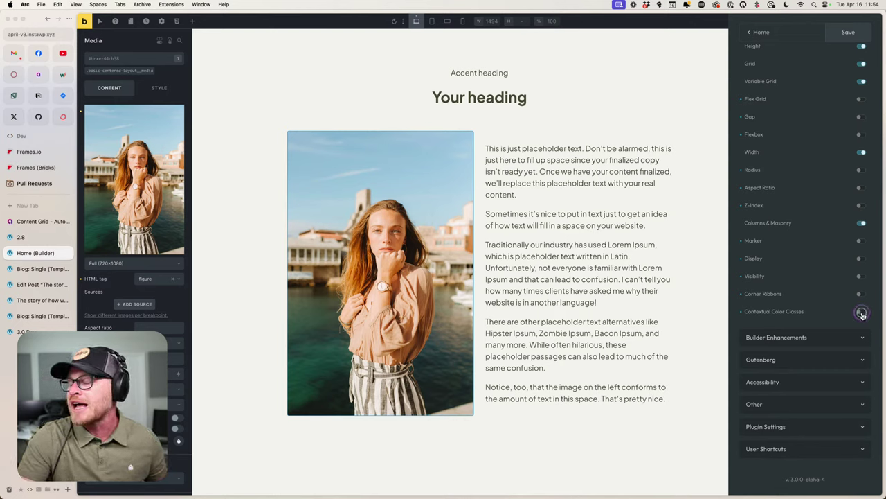
pyautogui.click(862, 314)
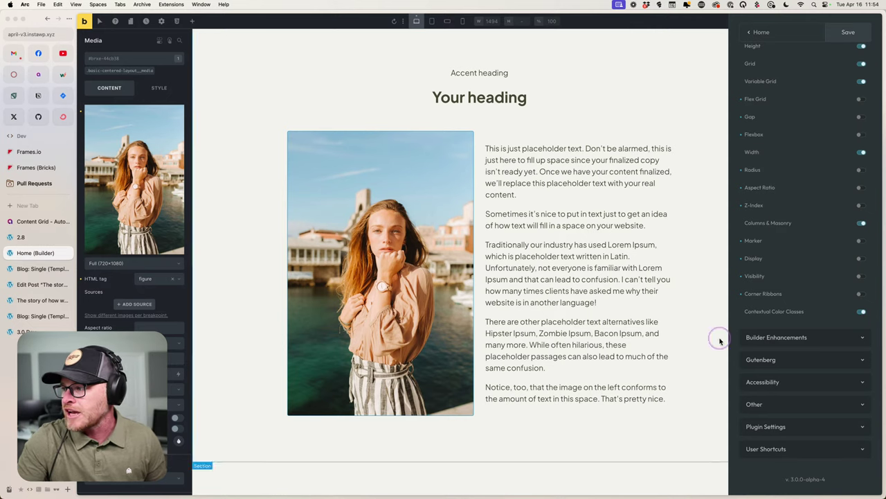
# Save the settings and go to the Color Palette page.
pyautogui.scroll(6, 836, 236)
pyautogui.click(849, 52)
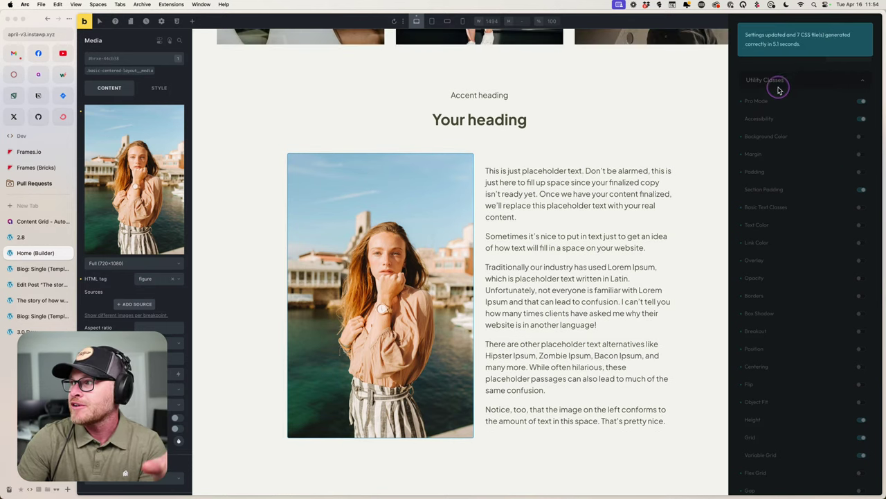
pyautogui.click(762, 53)
pyautogui.click(772, 105)
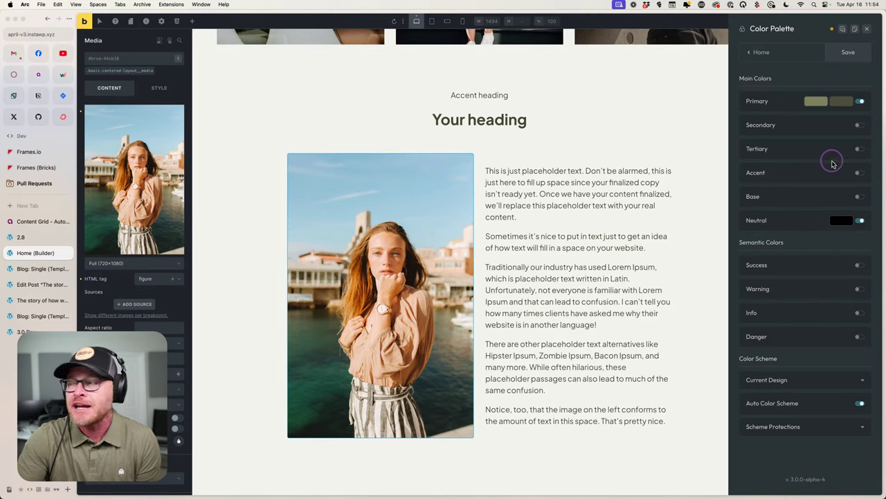
# Enable the Secondary colour (#1b182f) and expand its colour settings.
pyautogui.click(859, 125)
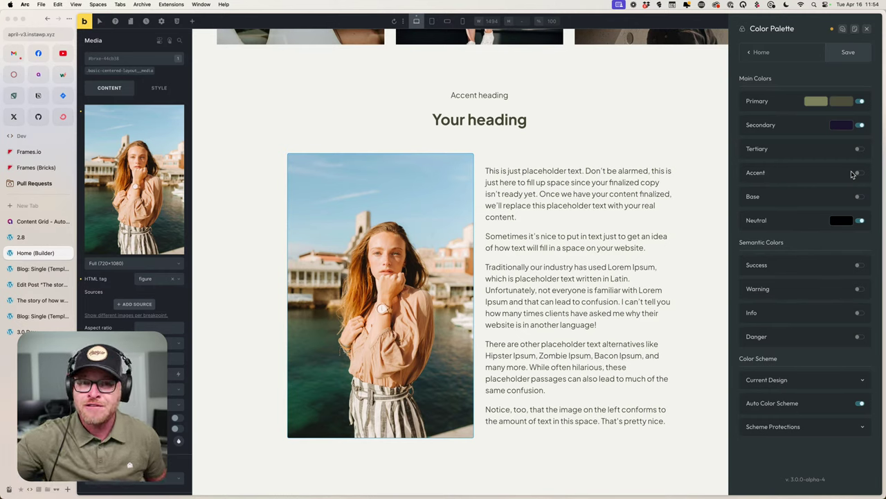
pyautogui.click(805, 131)
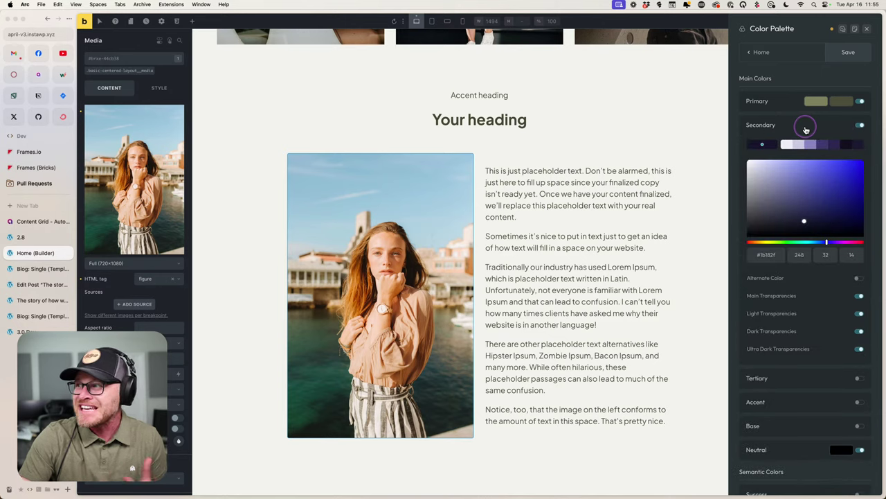
# Turn off the Main, Light, Dark and Ultra Dark Secondary transparencies, then disable Secondary.
pyautogui.scroll(-3, 817, 214)
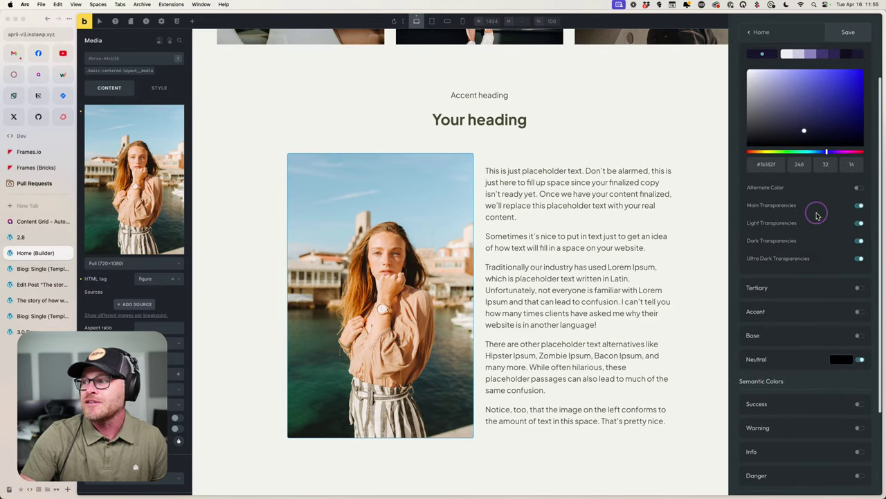
pyautogui.click(858, 208)
pyautogui.click(858, 254)
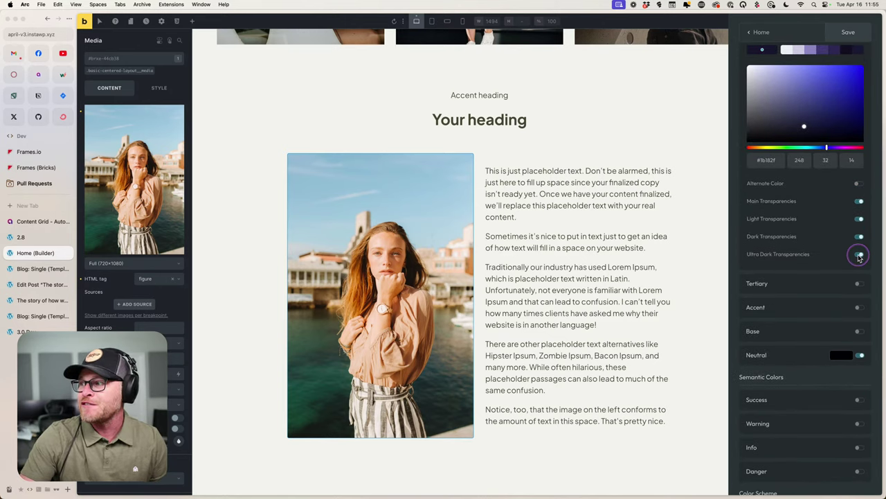
pyautogui.click(858, 236)
pyautogui.click(858, 201)
pyautogui.click(858, 218)
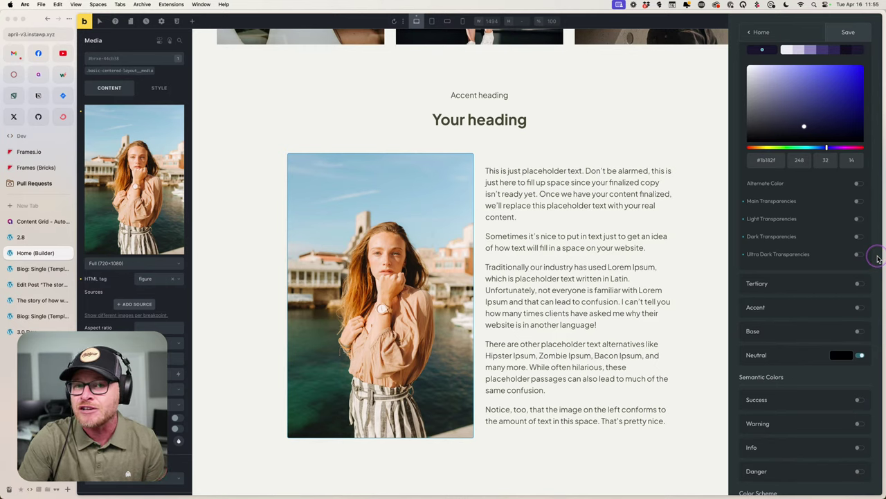
pyautogui.click(859, 201)
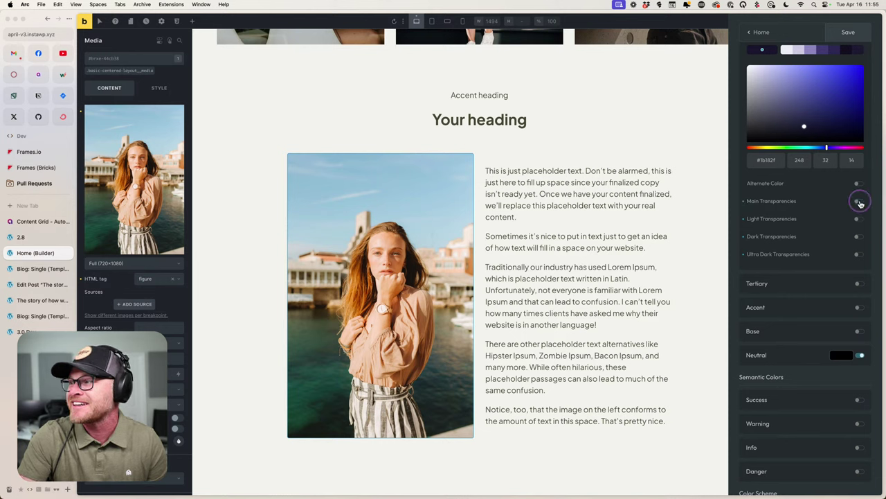
pyautogui.click(859, 202)
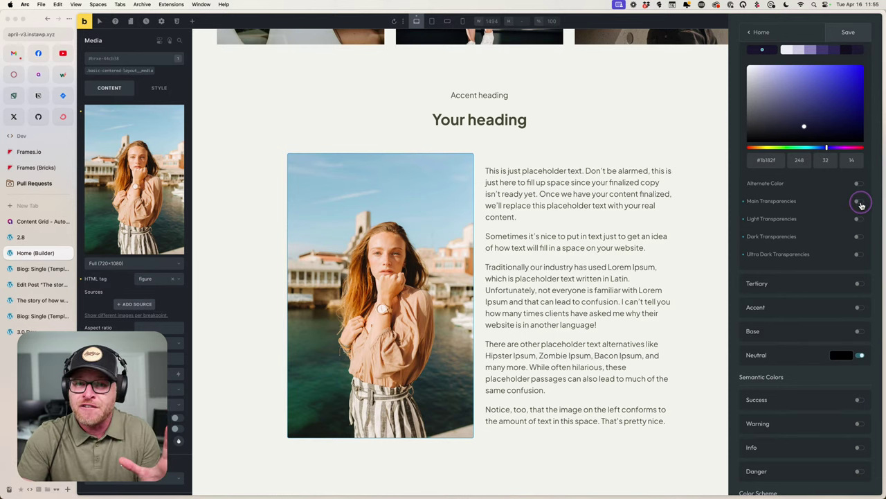
pyautogui.scroll(3, 843, 142)
pyautogui.click(860, 124)
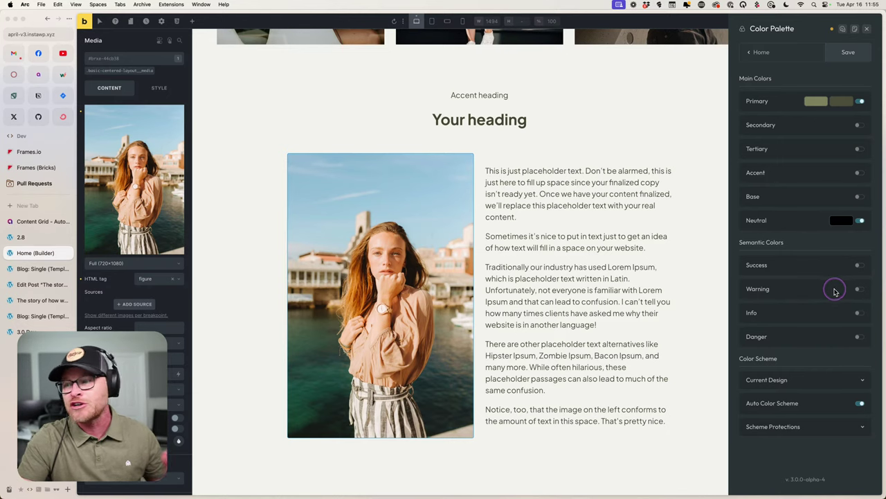
# In Buttons & Links options, toggle Primary Buttons off and back on.
pyautogui.click(764, 53)
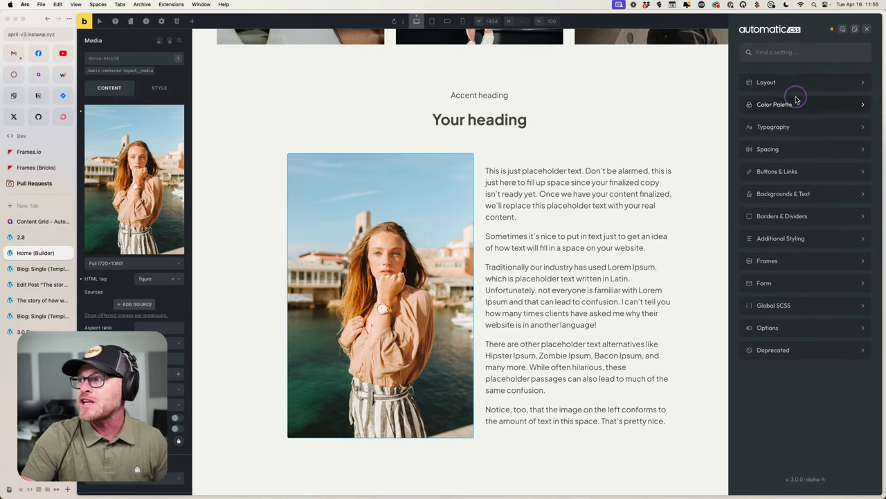
pyautogui.click(776, 171)
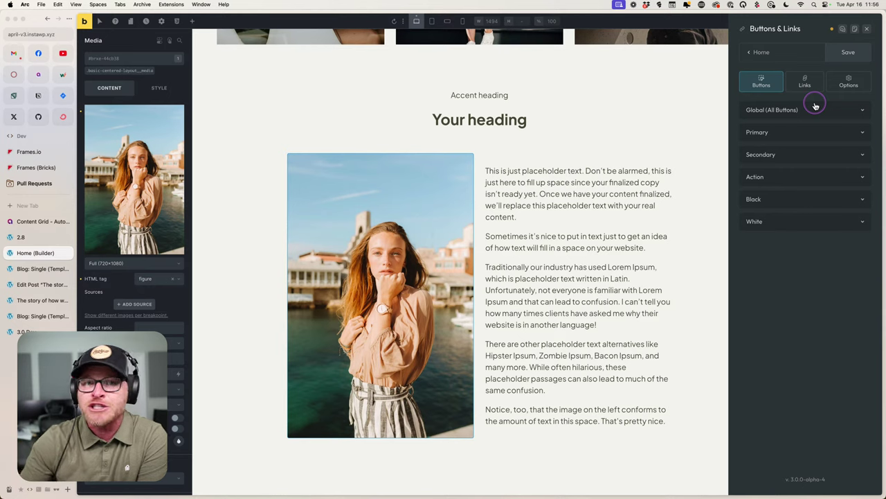
pyautogui.click(847, 82)
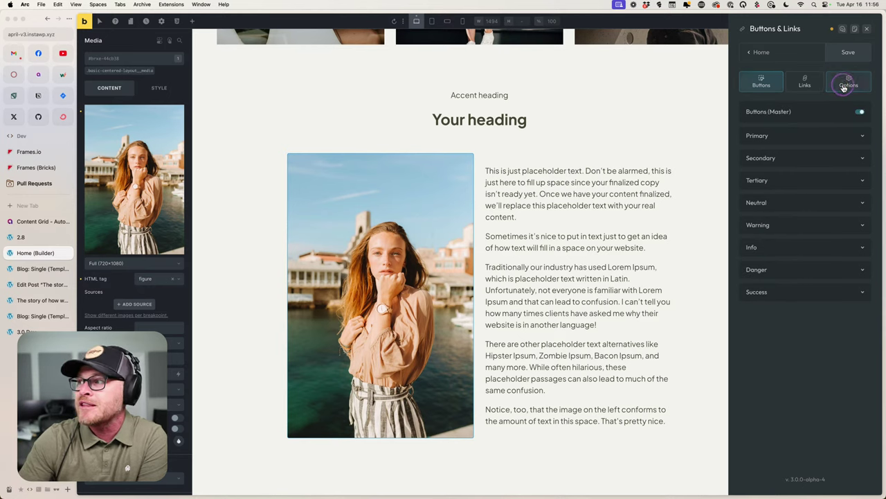
pyautogui.click(830, 135)
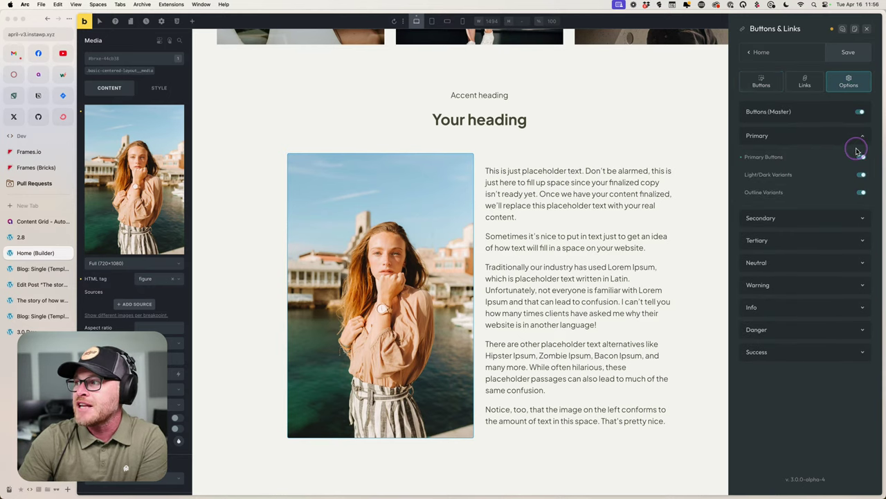
pyautogui.click(862, 159)
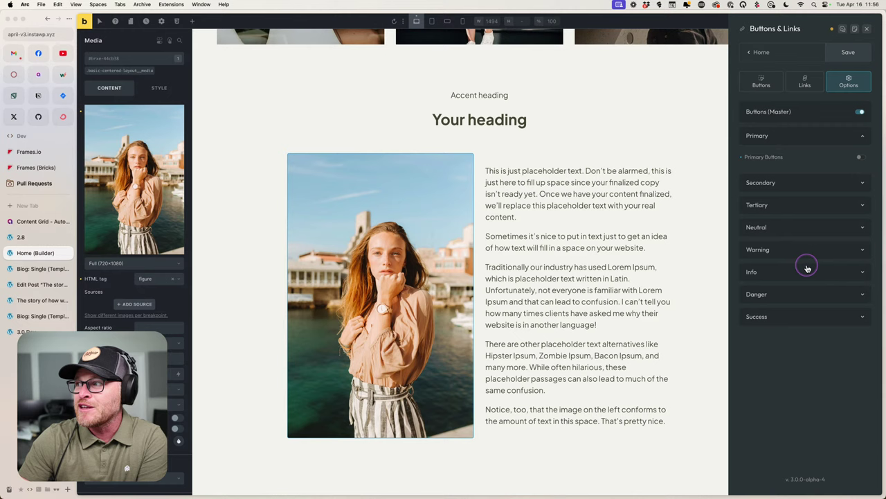
pyautogui.click(861, 157)
pyautogui.click(817, 137)
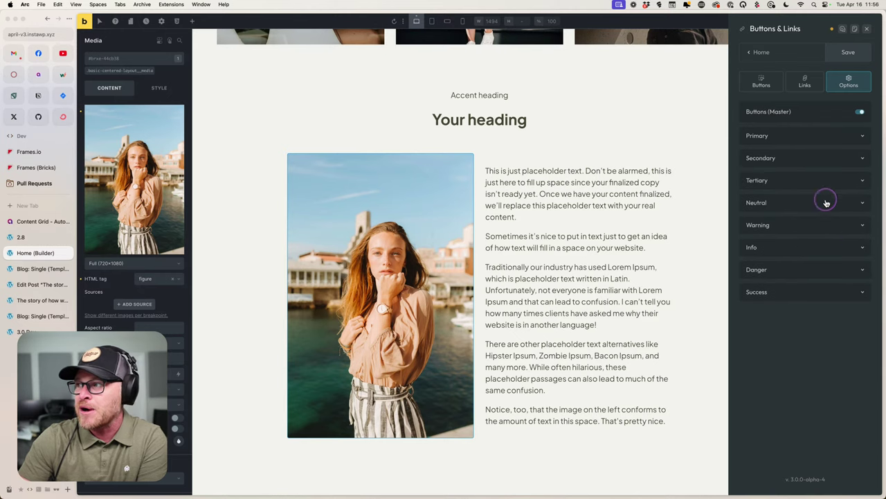
# Review the Secondary, Tertiary, Neutral, Warning, Info, Danger and Success button options.
pyautogui.click(811, 157)
pyautogui.click(807, 157)
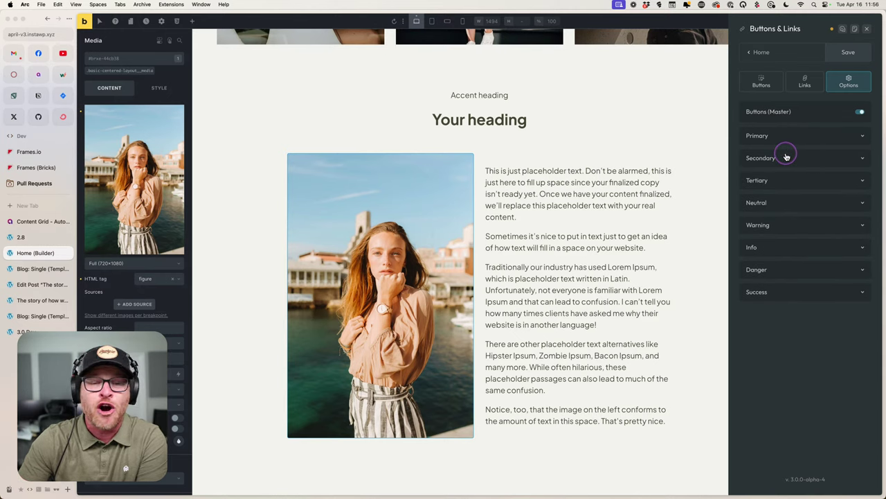
pyautogui.click(785, 180)
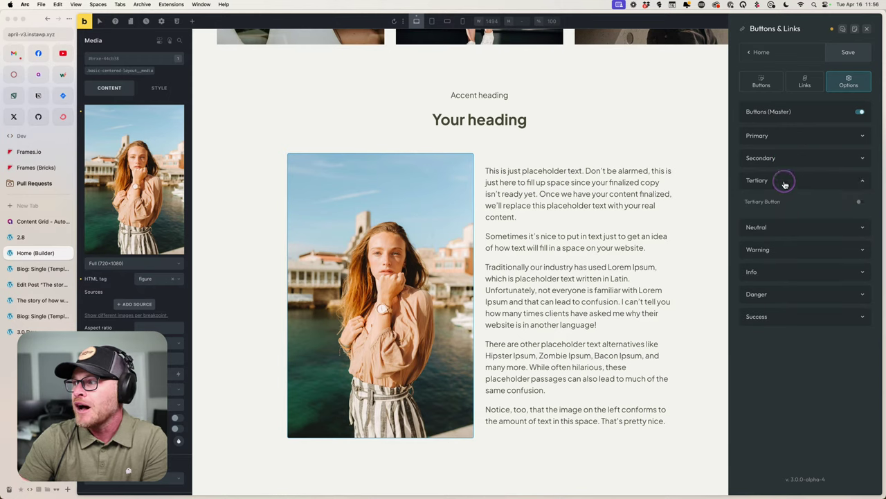
pyautogui.click(856, 227)
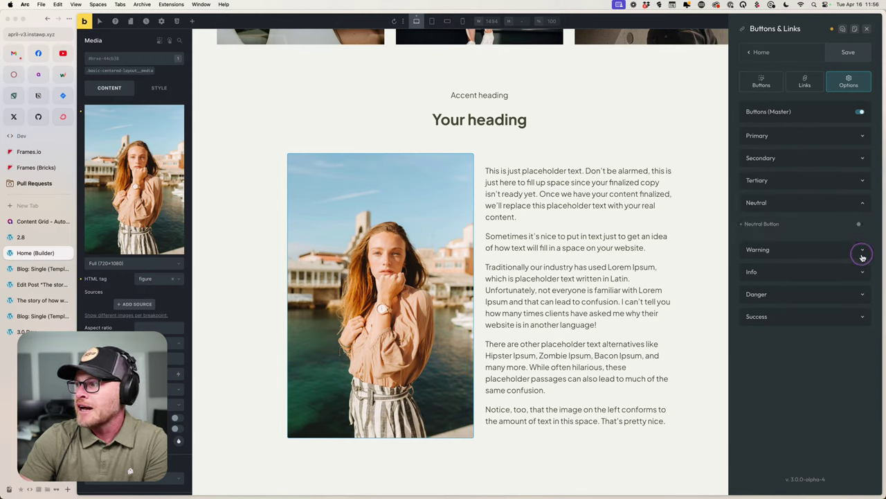
pyautogui.click(860, 252)
pyautogui.click(860, 272)
pyautogui.click(858, 293)
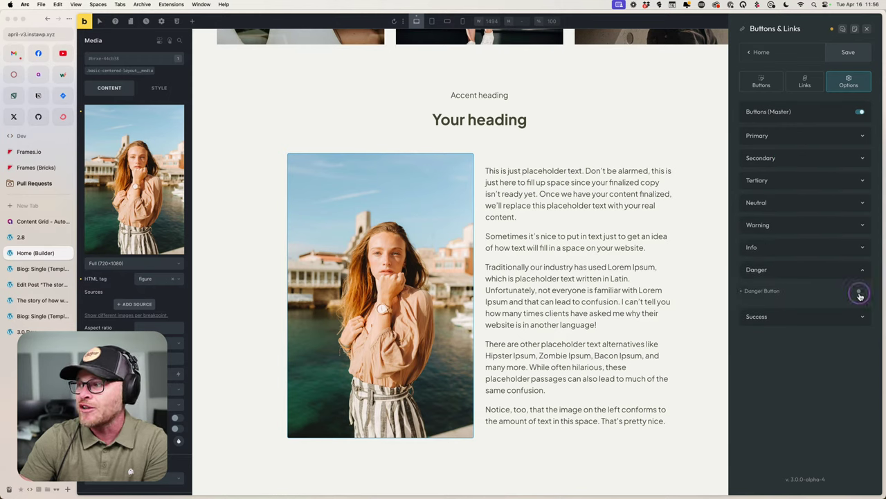
pyautogui.click(855, 324)
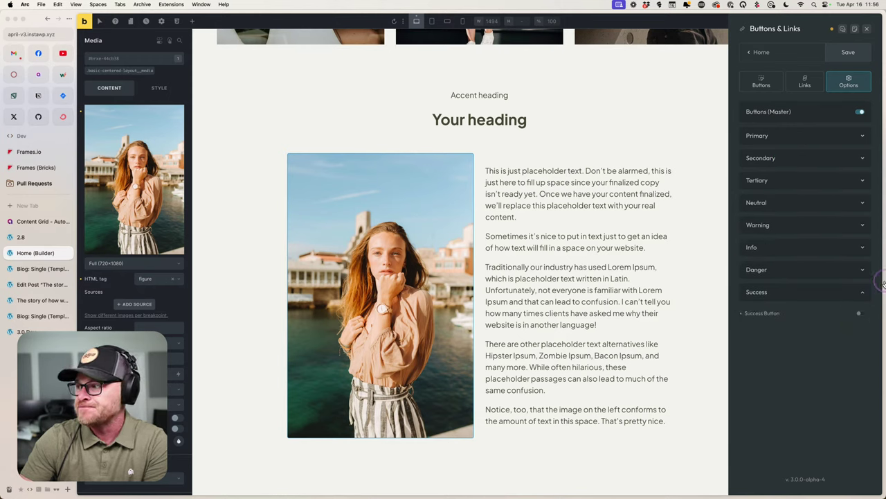
pyautogui.click(770, 85)
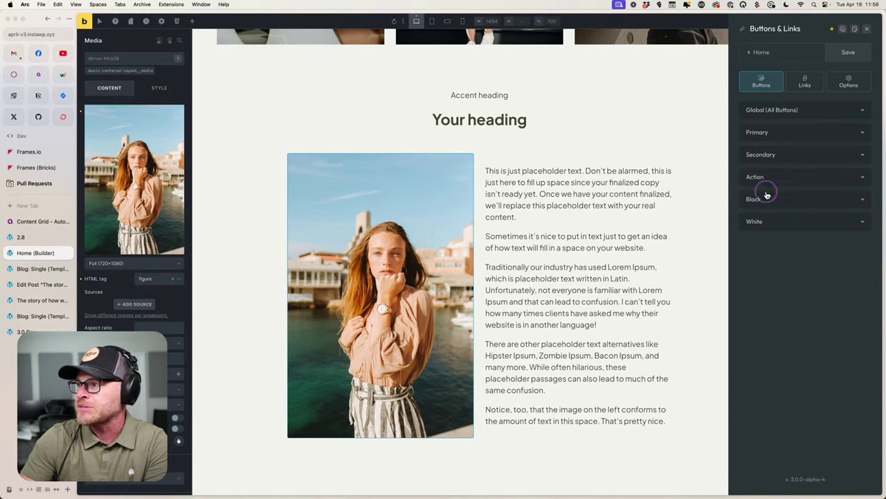
pyautogui.click(760, 55)
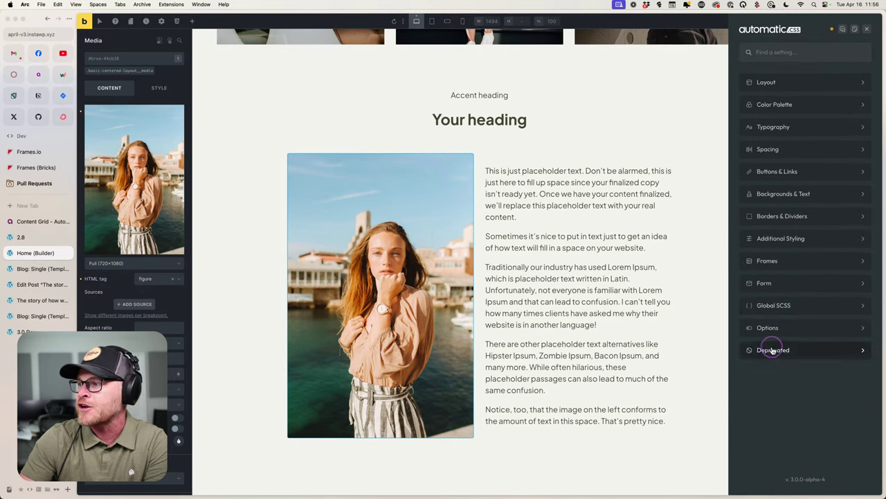
# Save the deprecated Action, Black and White buttons as off, then reopen Buttons & Links.
pyautogui.click(770, 346)
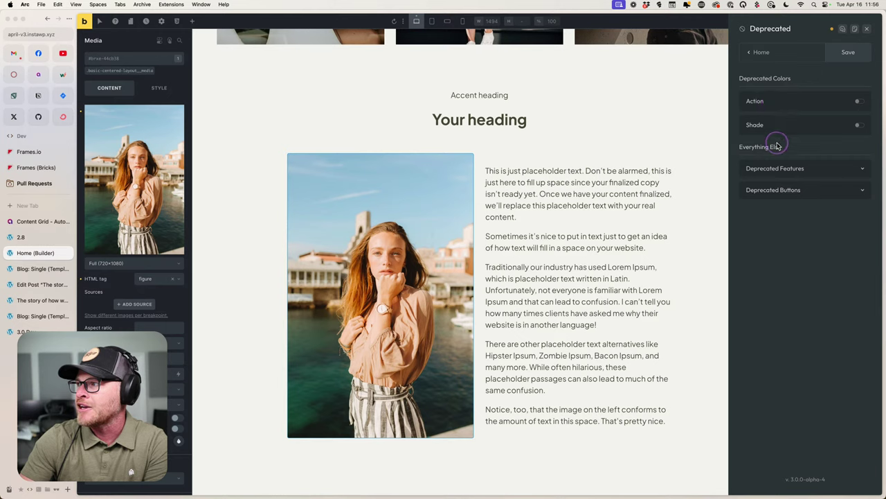
pyautogui.click(778, 190)
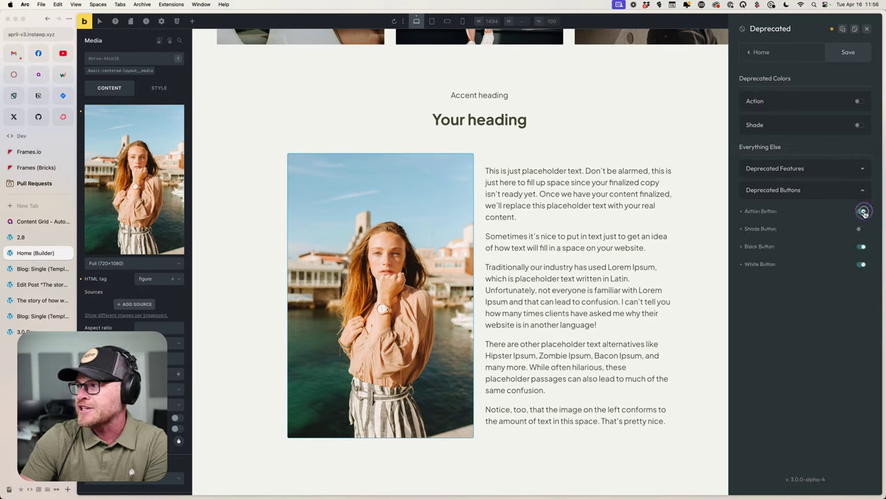
pyautogui.click(848, 52)
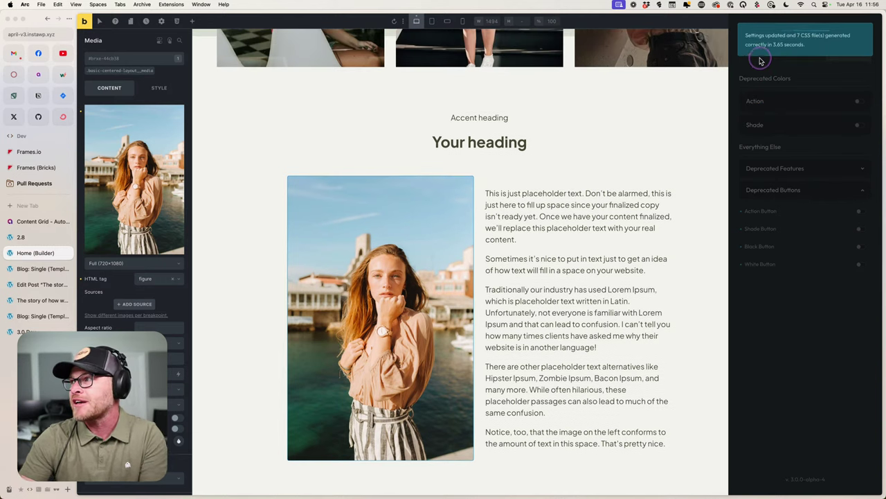
pyautogui.click(755, 53)
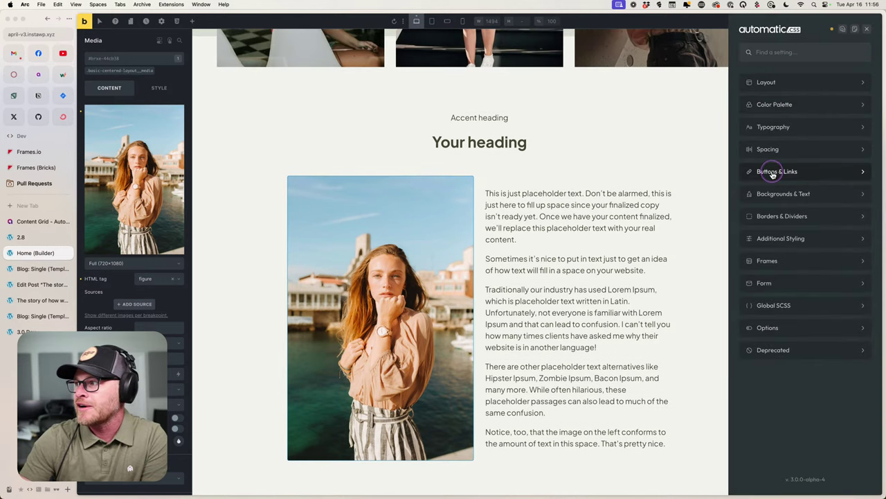
pyautogui.click(772, 175)
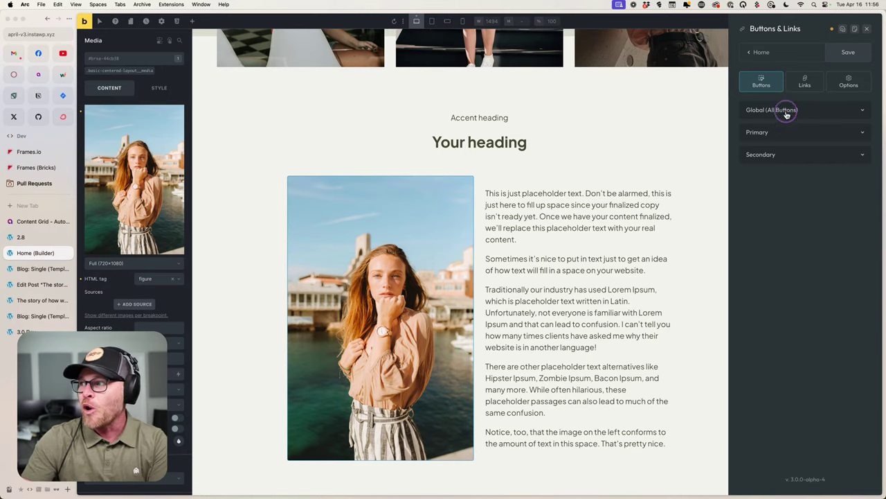
# Expand the Primary button settings and review its Solid, Dark, Light and Outline groups.
pyautogui.click(787, 139)
pyautogui.scroll(-5, 791, 186)
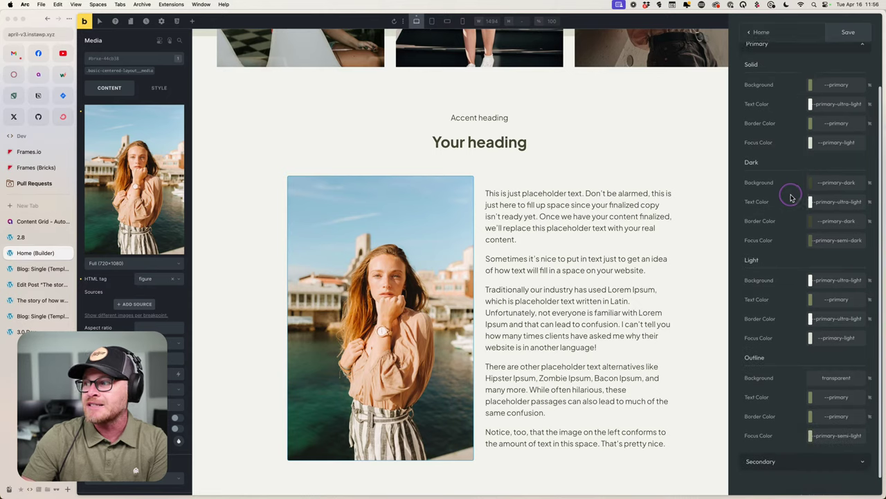
pyautogui.scroll(5, 796, 182)
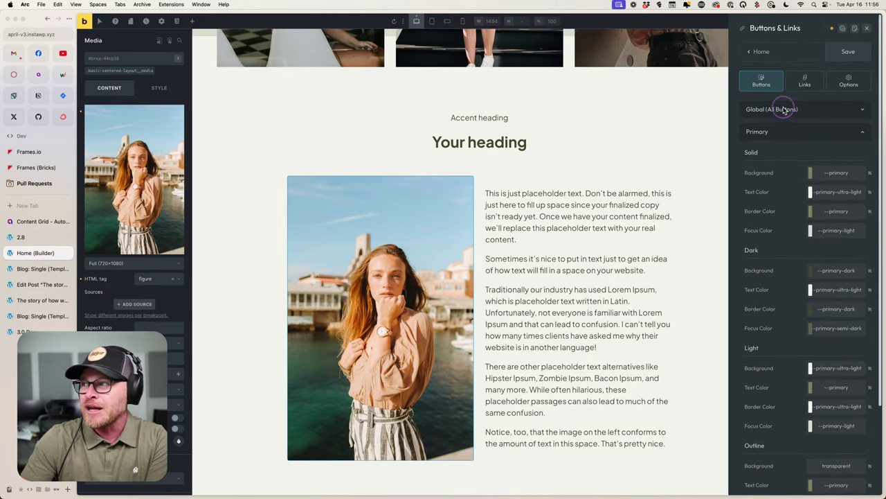
pyautogui.scroll(-3, 775, 159)
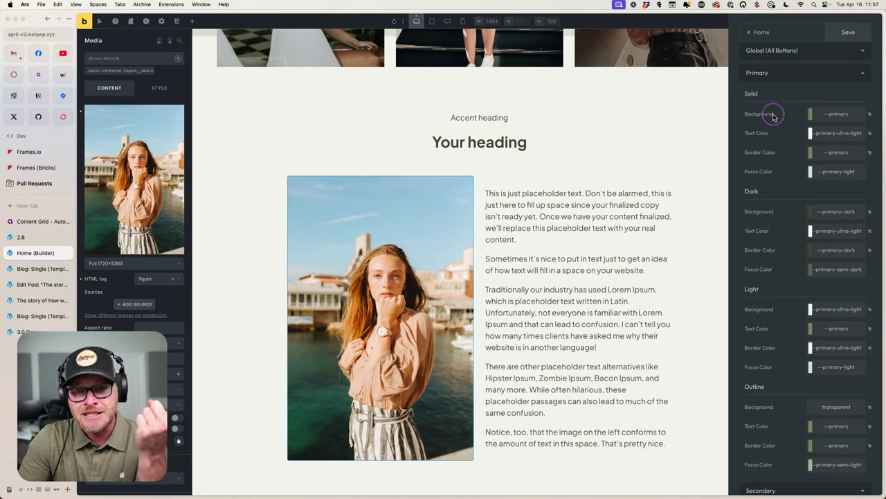
pyautogui.scroll(-3, 775, 173)
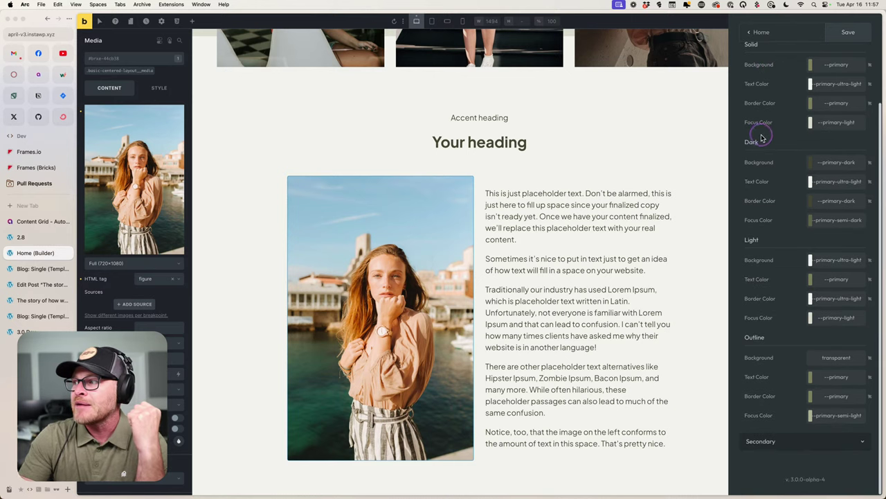
pyautogui.scroll(5, 762, 142)
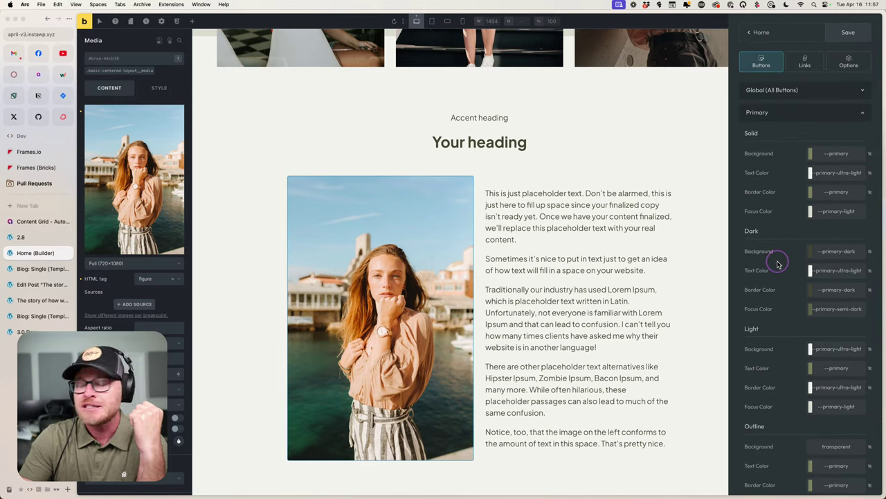
pyautogui.scroll(-5, 777, 263)
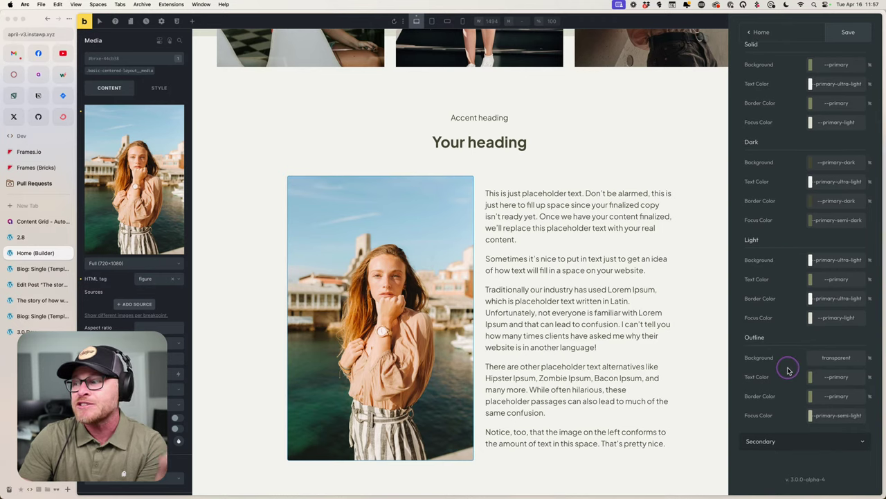
pyautogui.scroll(5, 788, 369)
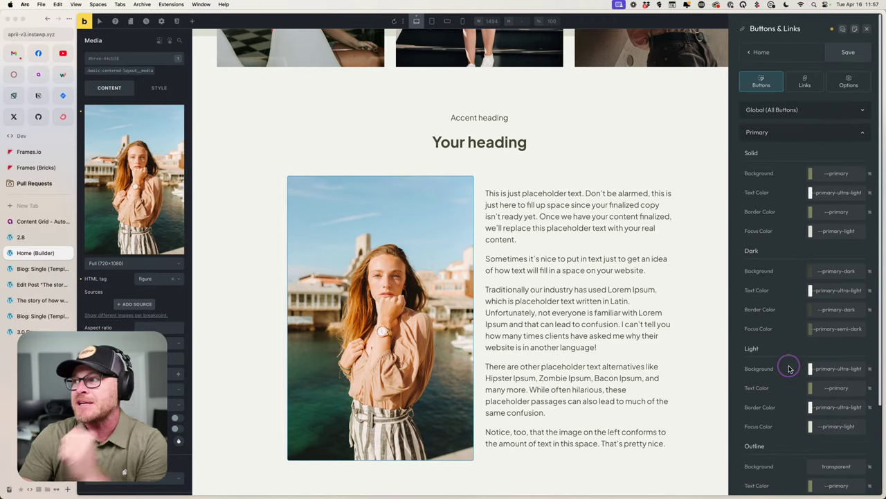
# Turn off the primary buttons' Light/Dark and Outline variants and save.
pyautogui.click(849, 81)
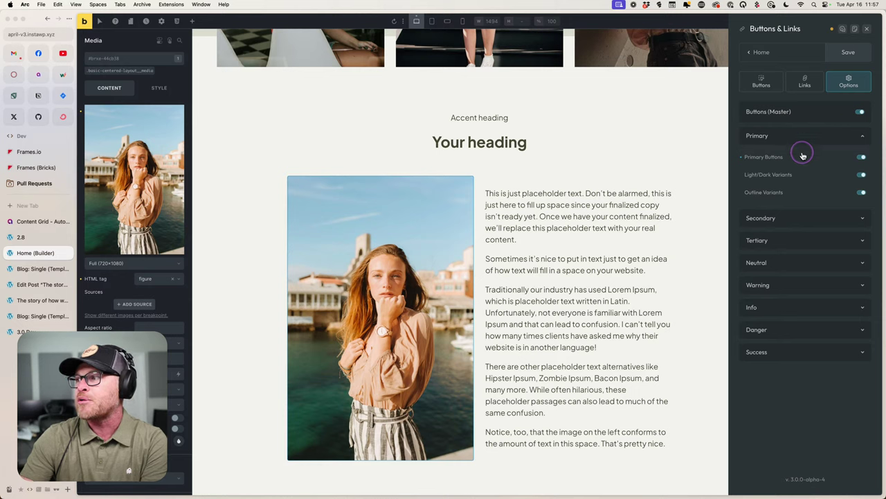
pyautogui.click(861, 175)
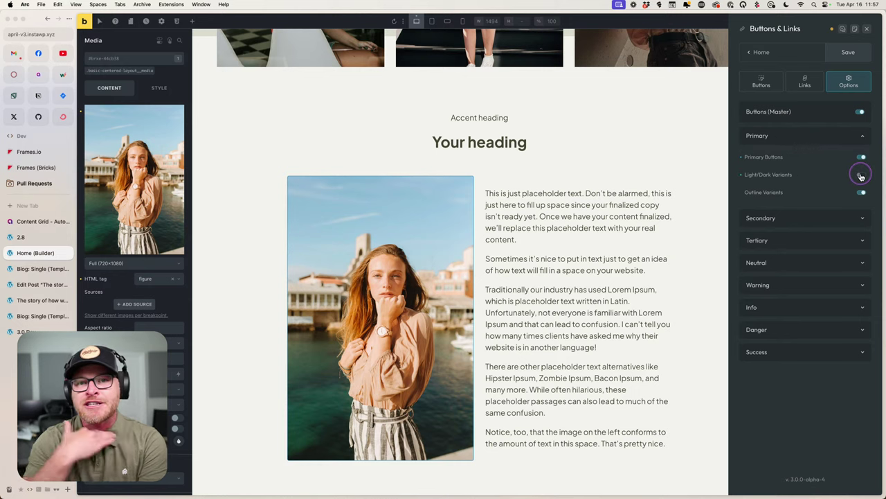
pyautogui.click(861, 192)
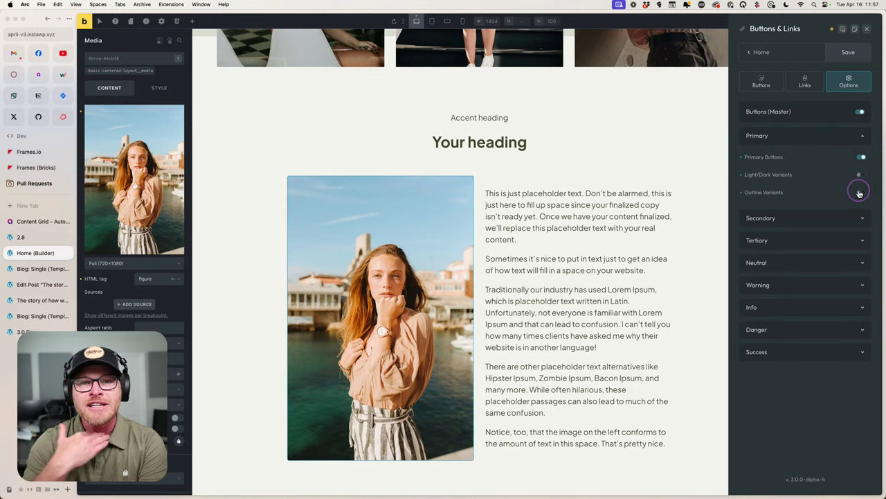
pyautogui.click(848, 53)
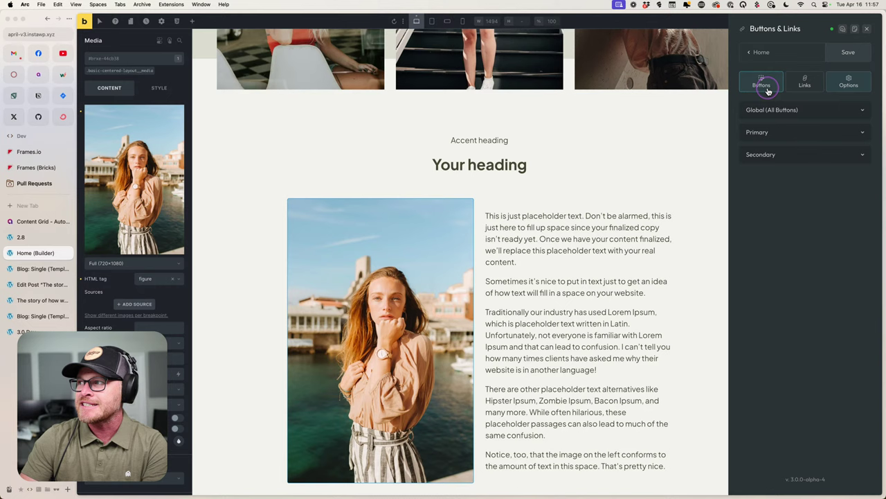
# Check the Primary button colour settings, now showing only Solid, then the Secondary settings.
pyautogui.click(764, 85)
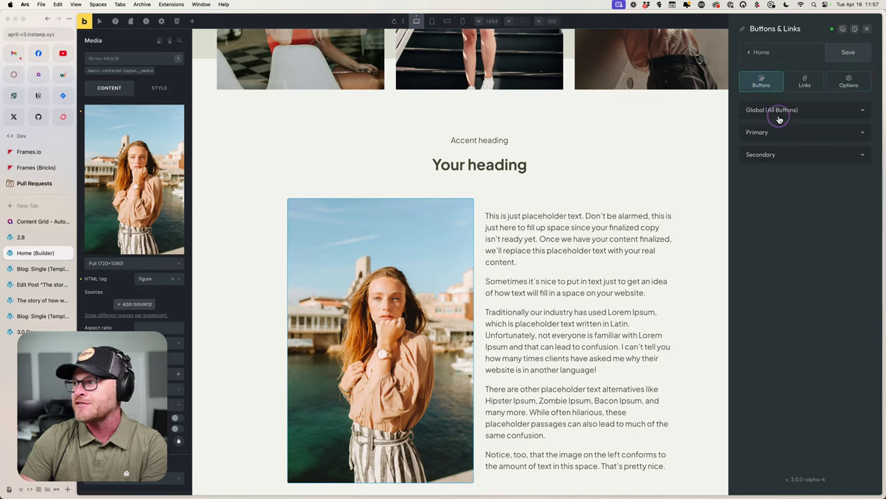
pyautogui.click(781, 131)
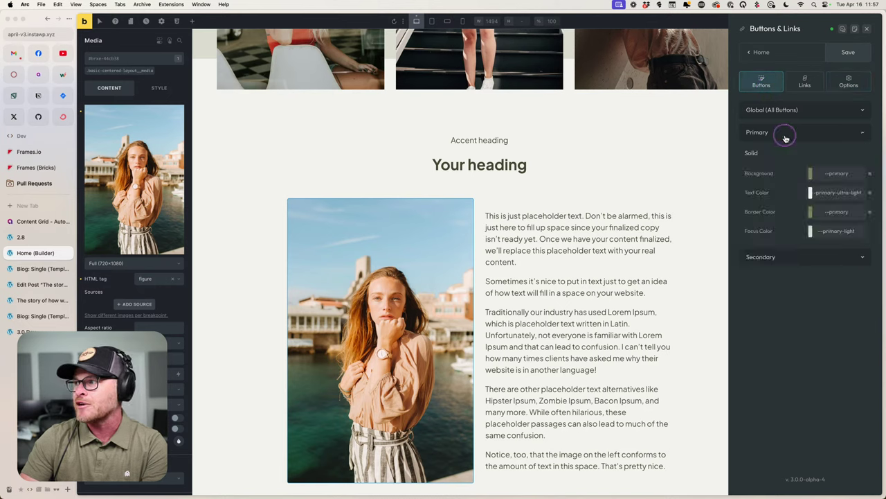
pyautogui.click(793, 296)
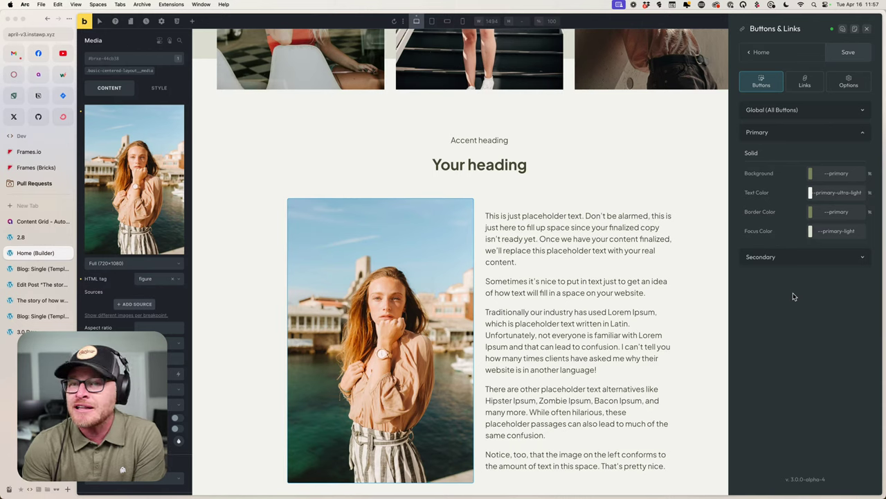
pyautogui.click(794, 266)
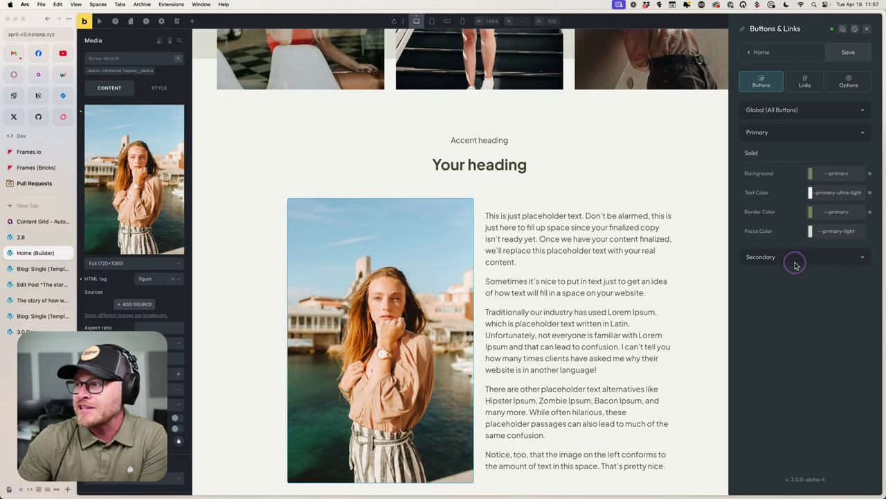
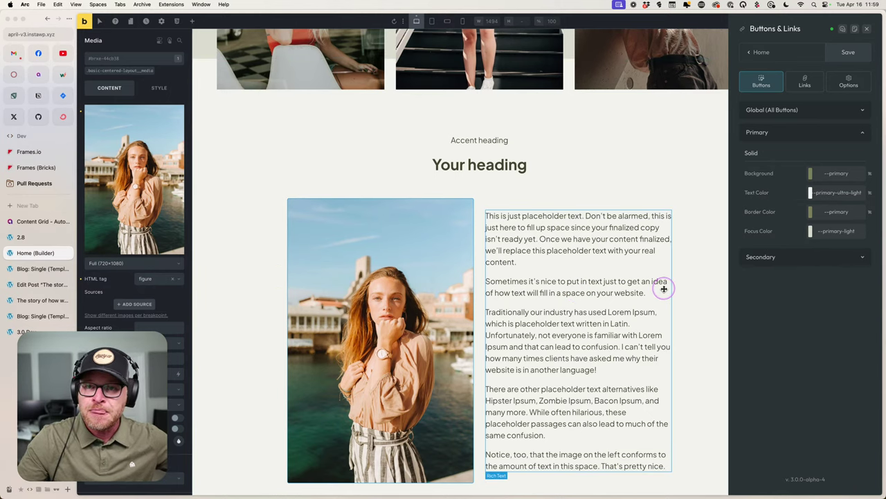
# Select the Content Section Papa section and return Automatic.css to its main settings list.
pyautogui.scroll(-1, 664, 287)
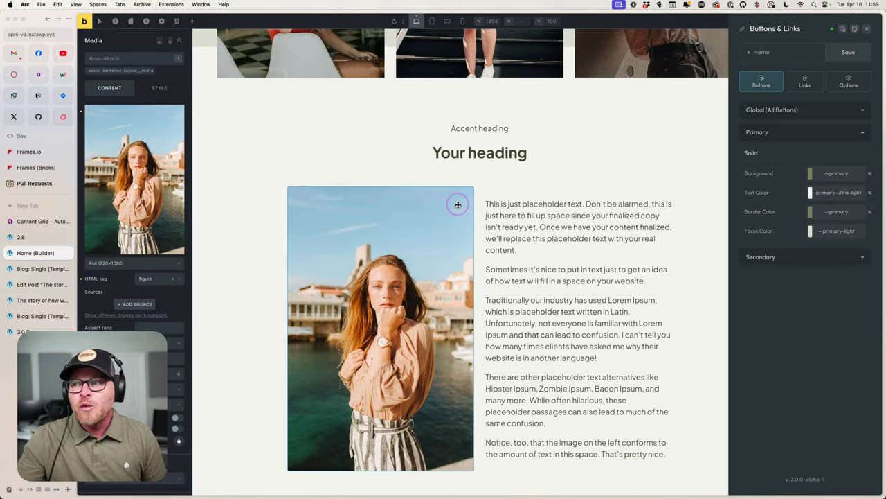
pyautogui.scroll(1, 459, 190)
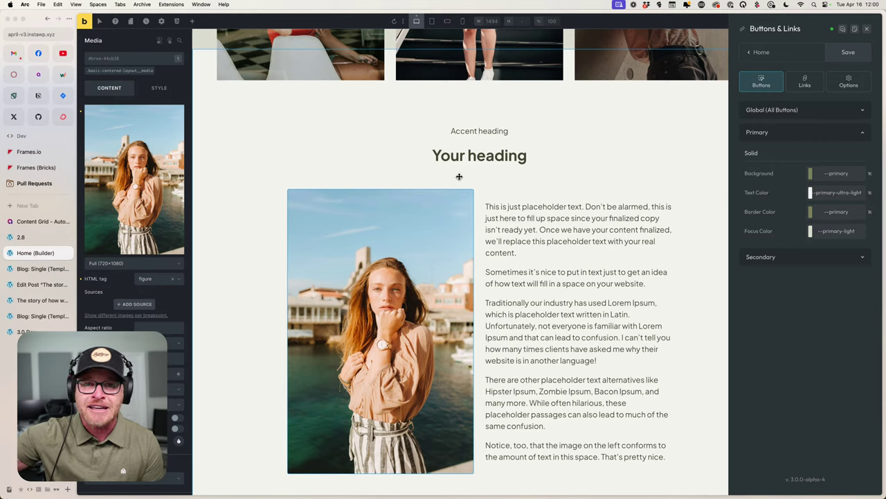
pyautogui.click(339, 162)
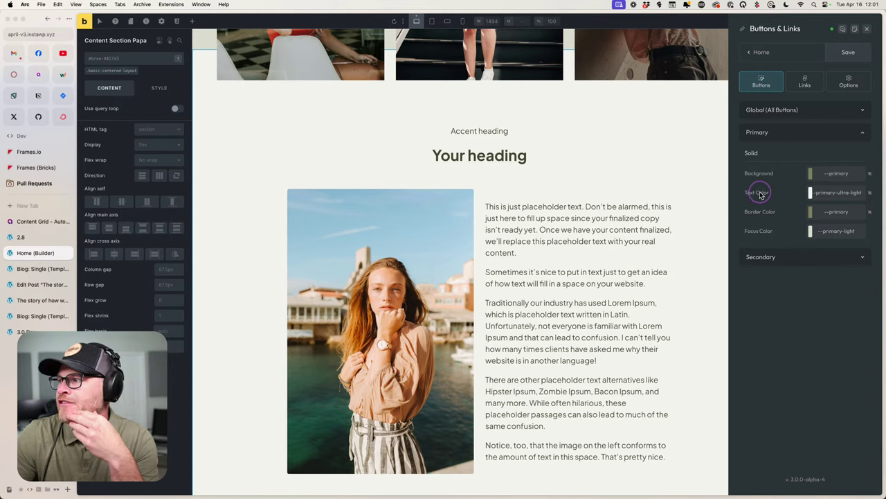
pyautogui.click(759, 55)
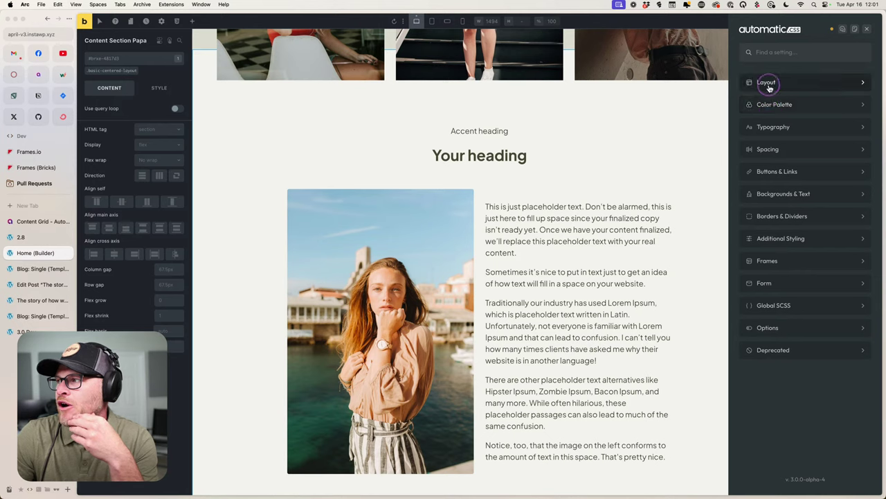
pyautogui.click(769, 81)
pyautogui.click(770, 81)
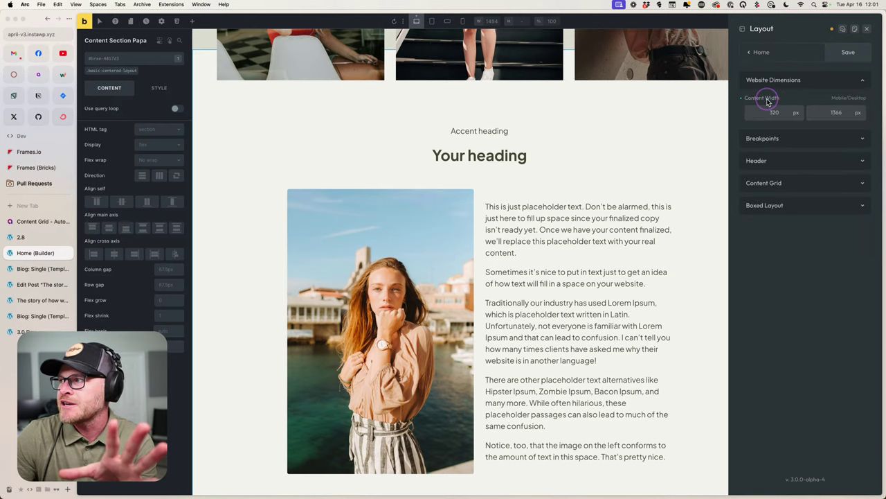
pyautogui.click(762, 139)
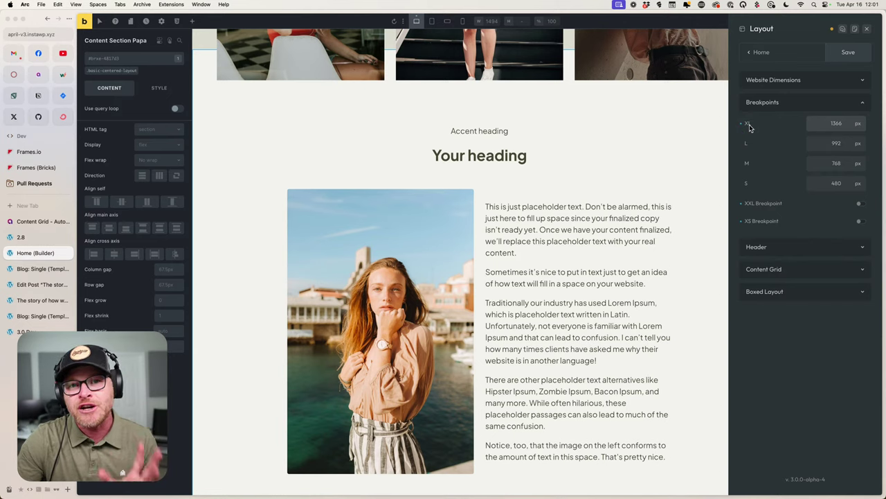
pyautogui.click(755, 126)
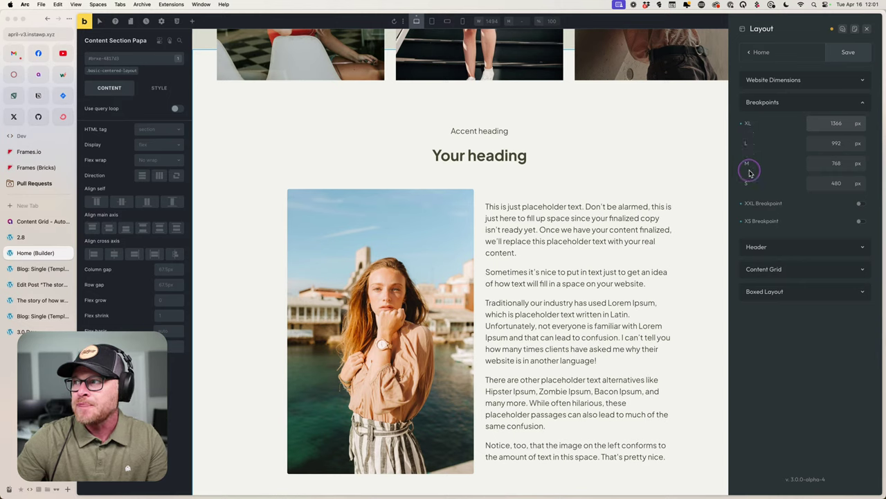
pyautogui.click(755, 208)
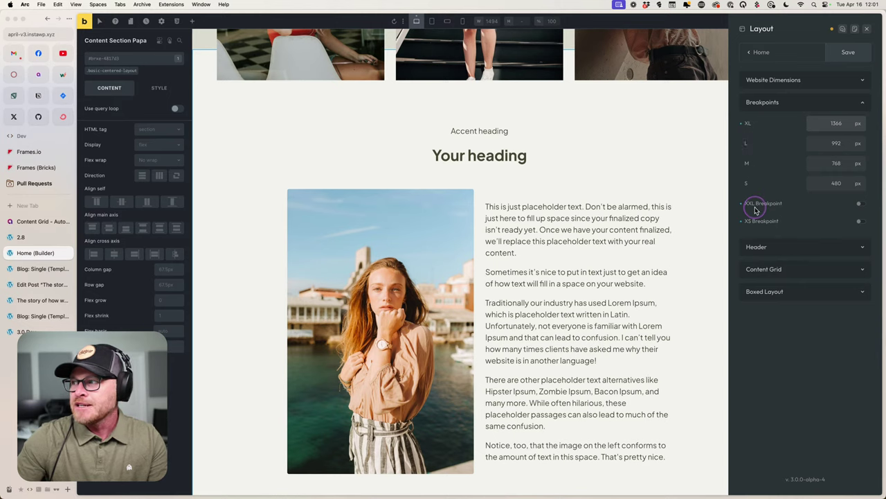
pyautogui.click(770, 248)
pyautogui.click(781, 131)
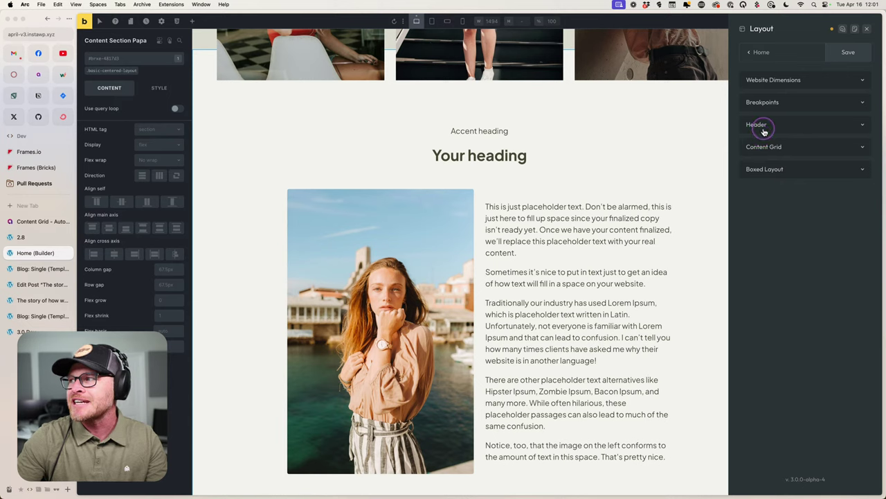
pyautogui.click(771, 132)
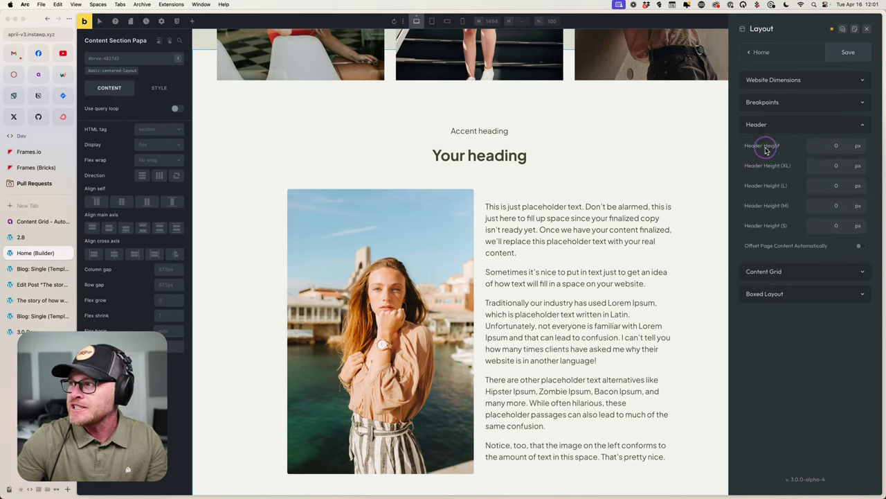
pyautogui.click(755, 52)
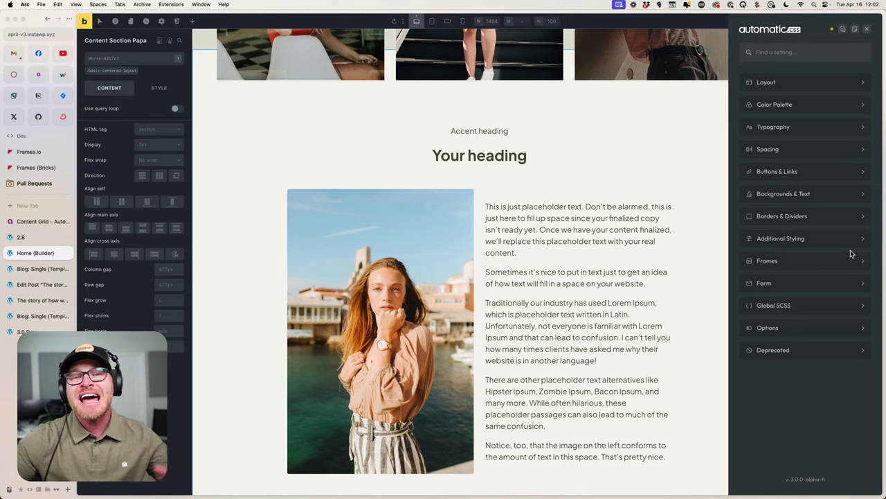
# Open the Automatic.css Layout settings, check Website Dimensions and Breakpoints, and leave all sections collapsed.
pyautogui.click(786, 82)
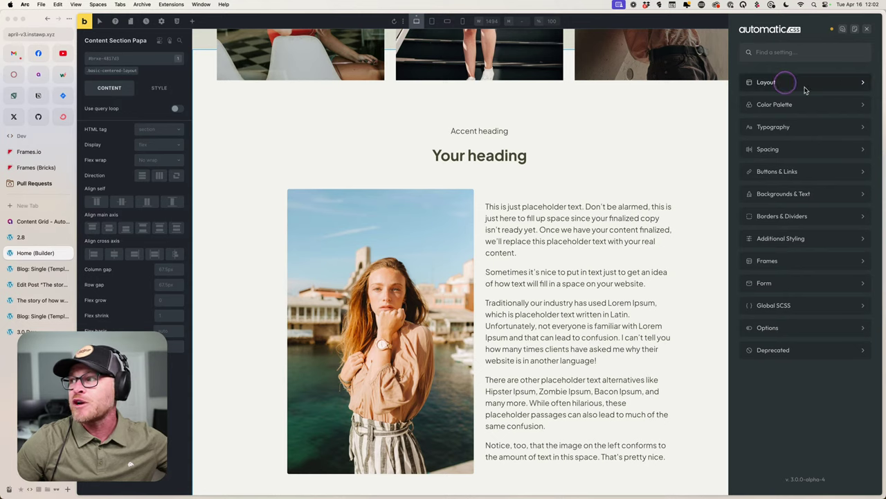
pyautogui.click(781, 83)
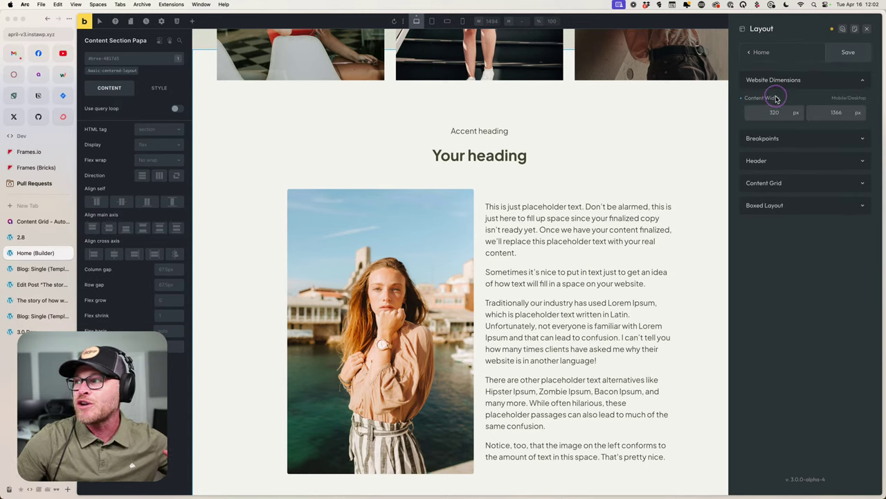
pyautogui.click(769, 136)
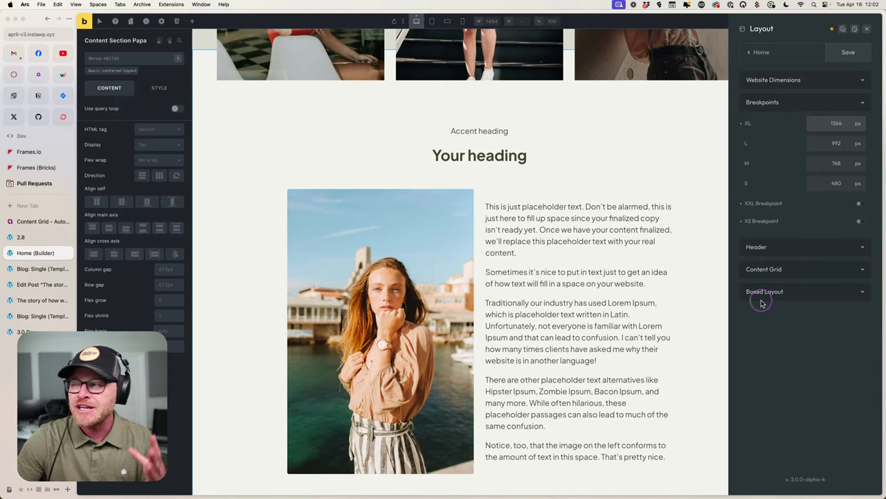
pyautogui.click(763, 102)
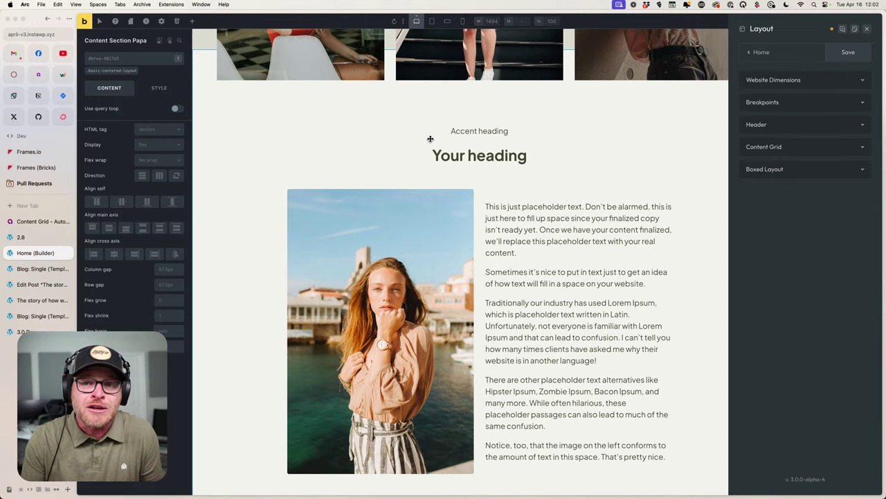
pyautogui.click(526, 171)
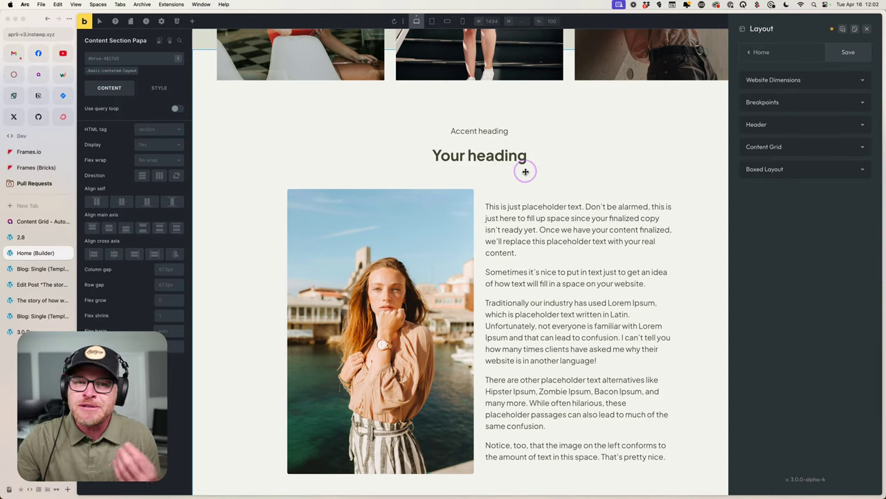
pyautogui.click(775, 80)
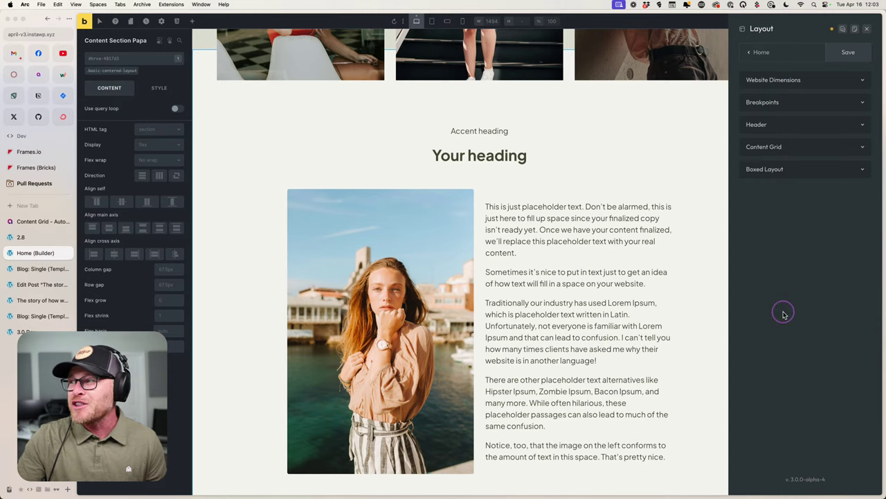
# Return Automatic.css to its main list, select the paragraph block, then load getframes.io in a new tab.
pyautogui.click(753, 52)
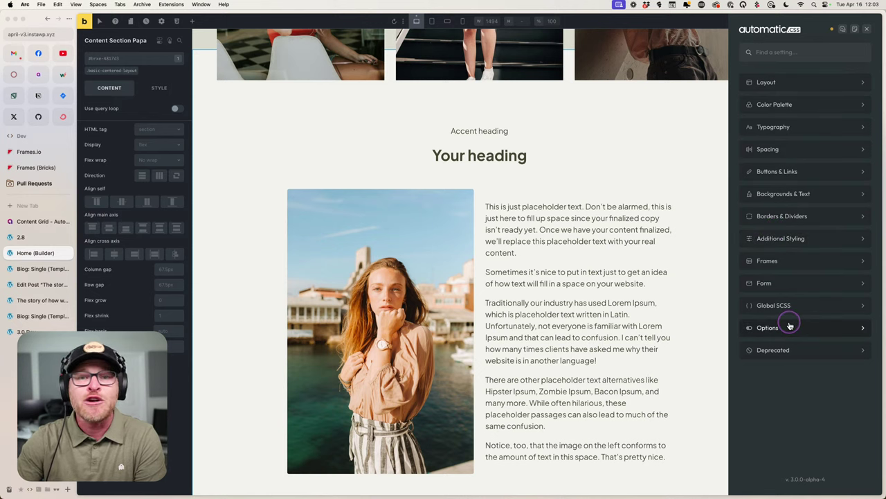
pyautogui.click(498, 281)
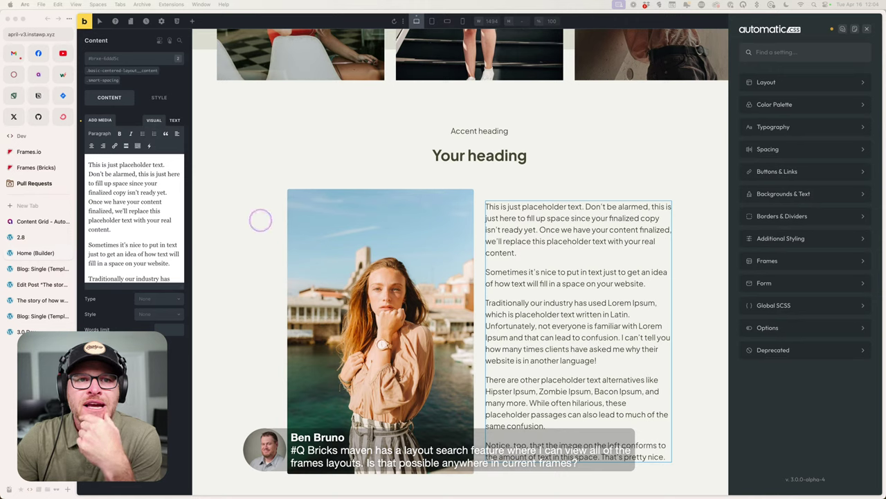
pyautogui.press('super+t')
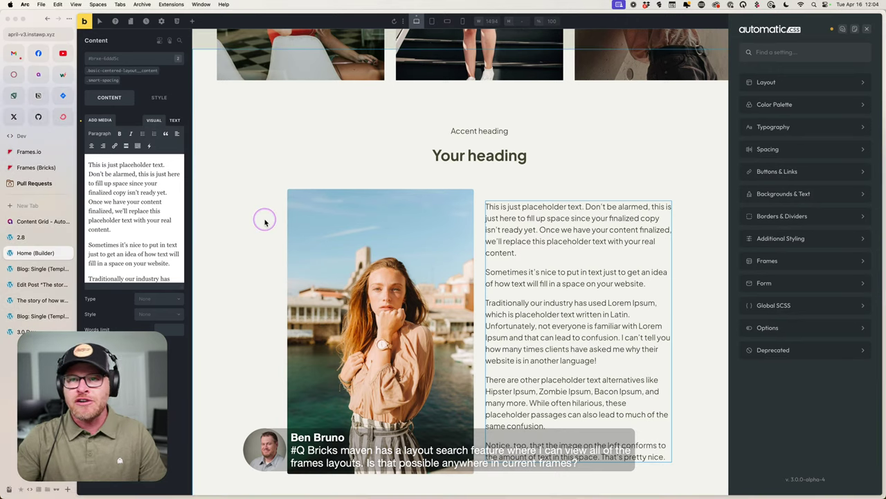
pyautogui.write('get')
pyautogui.press('Right')
pyautogui.press('BackSpace')
pyautogui.press('BackSpace')
pyautogui.press('BackSpace')
pyautogui.press('BackSpace')
pyautogui.press('BackSpace')
pyautogui.press('BackSpace')
pyautogui.press('BackSpace')
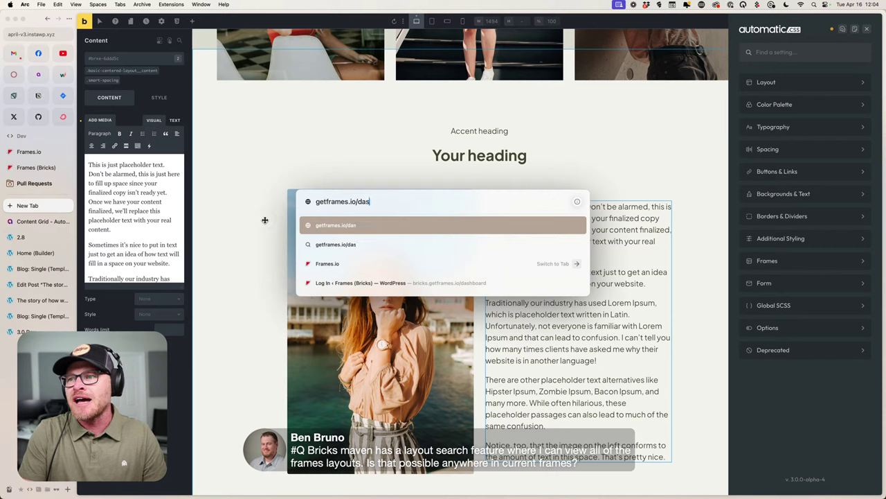
pyautogui.press('Escape')
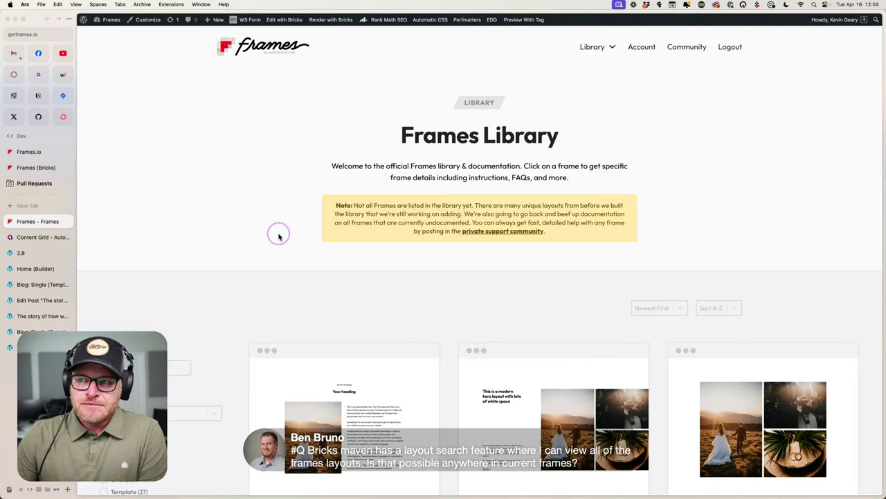
# Scroll the Frames Library and check the category filter, leaving it on All.
pyautogui.scroll(-5, 279, 236)
pyautogui.scroll(-20, 284, 233)
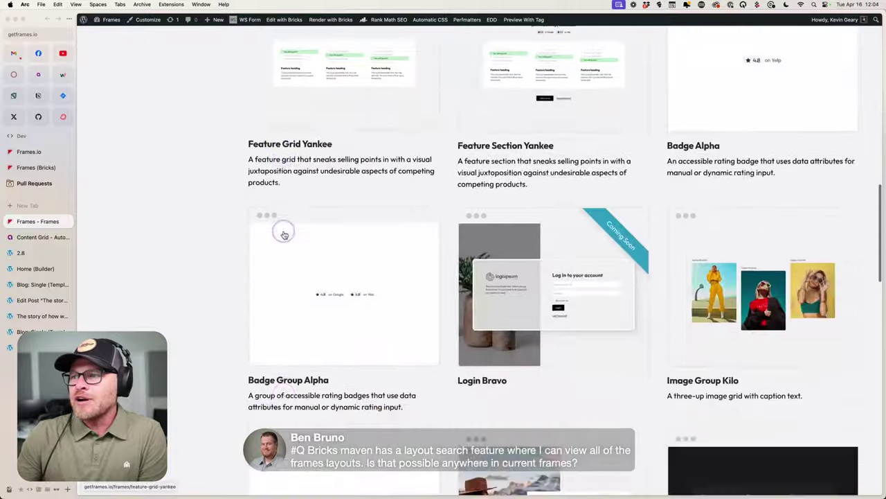
pyautogui.scroll(20, 283, 233)
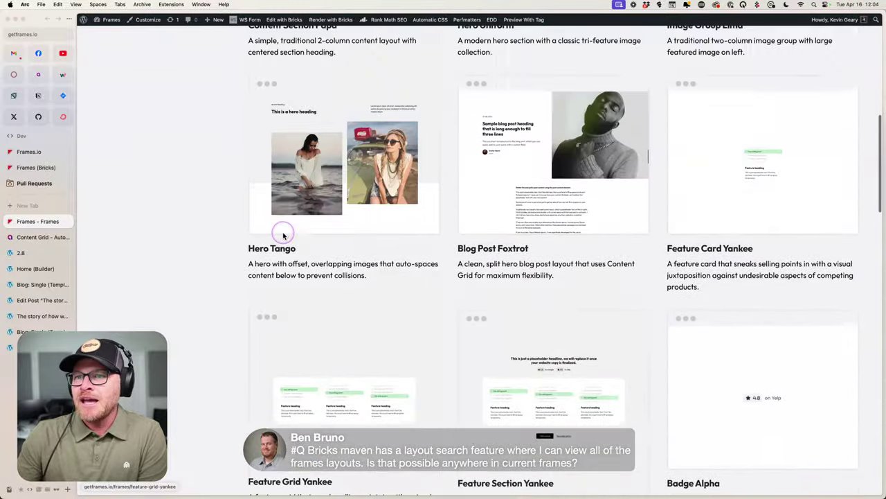
pyautogui.scroll(-2, 212, 337)
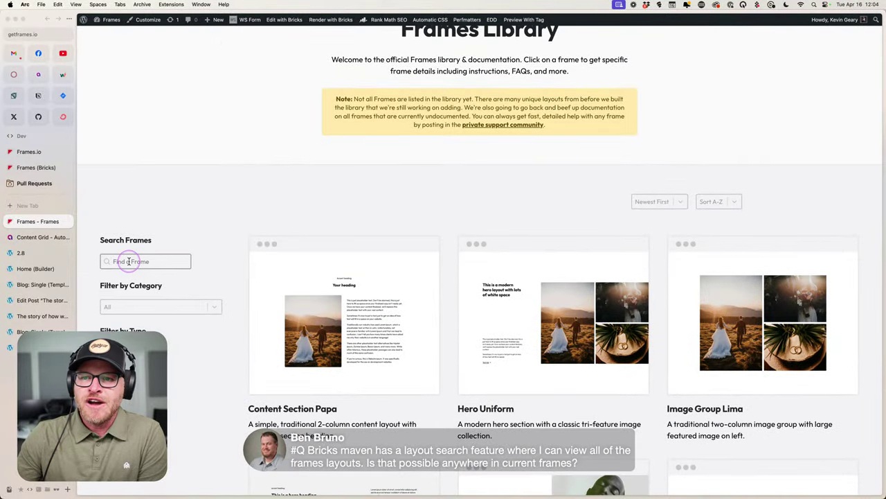
pyautogui.scroll(-3, 128, 277)
pyautogui.click(141, 185)
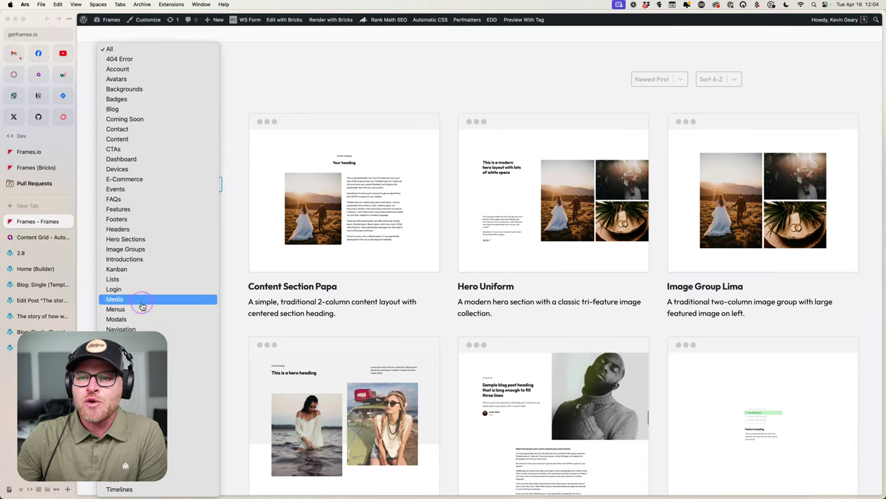
pyautogui.click(225, 307)
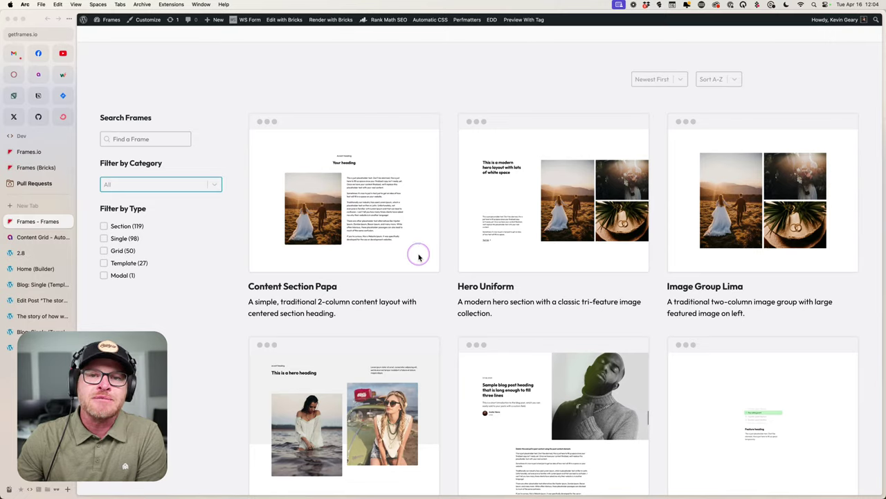
pyautogui.scroll(5, 552, 279)
# Keep the A–Z sort, browse to the pricing and timeline frames, then return to the builder.
pyautogui.click(651, 311)
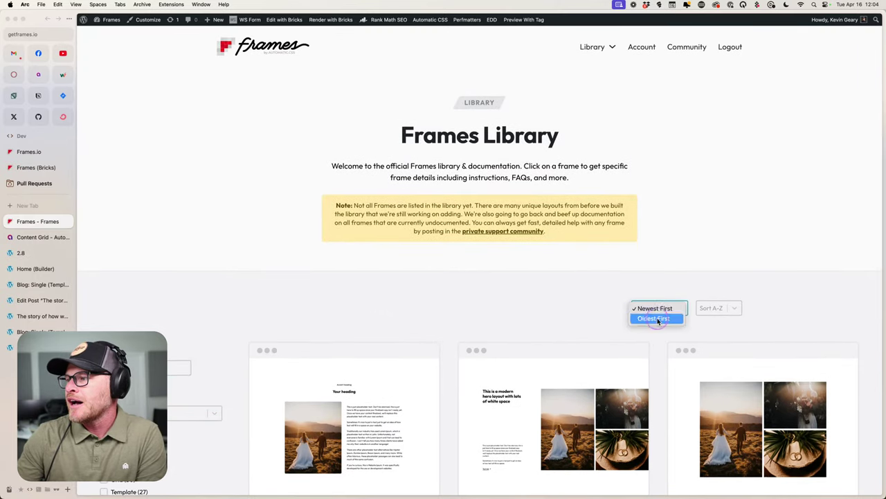
pyautogui.click(713, 312)
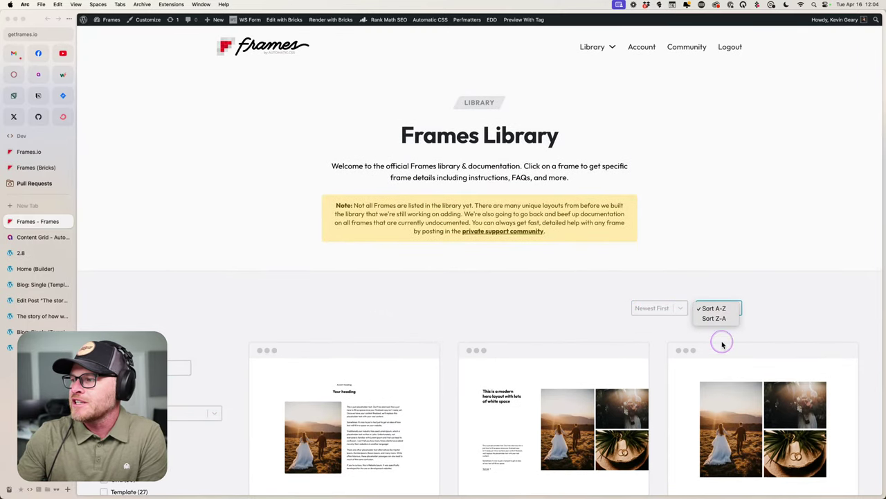
pyautogui.click(764, 321)
pyautogui.click(312, 271)
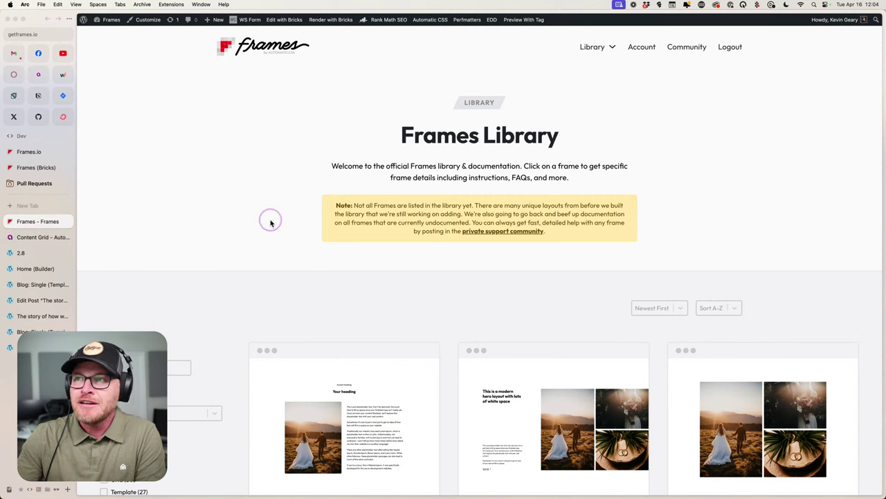
pyautogui.scroll(-3, 180, 344)
pyautogui.scroll(-6, 367, 159)
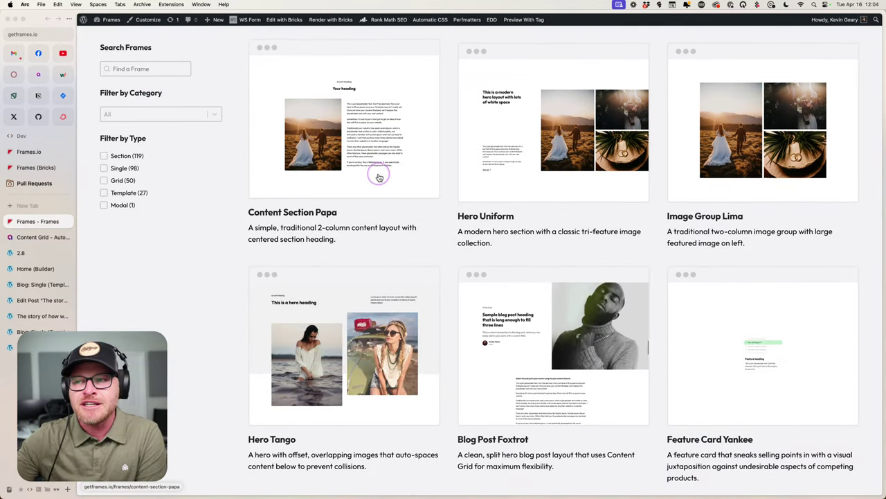
pyautogui.scroll(-12, 418, 201)
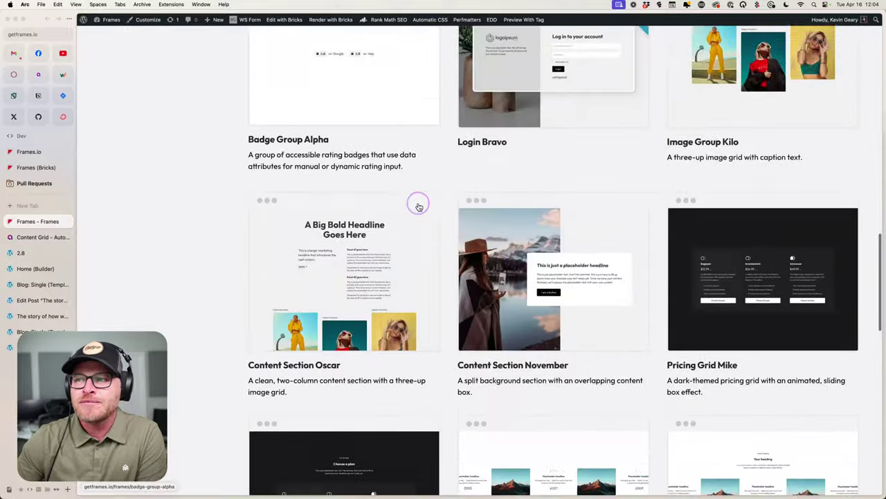
pyautogui.scroll(-15, 418, 206)
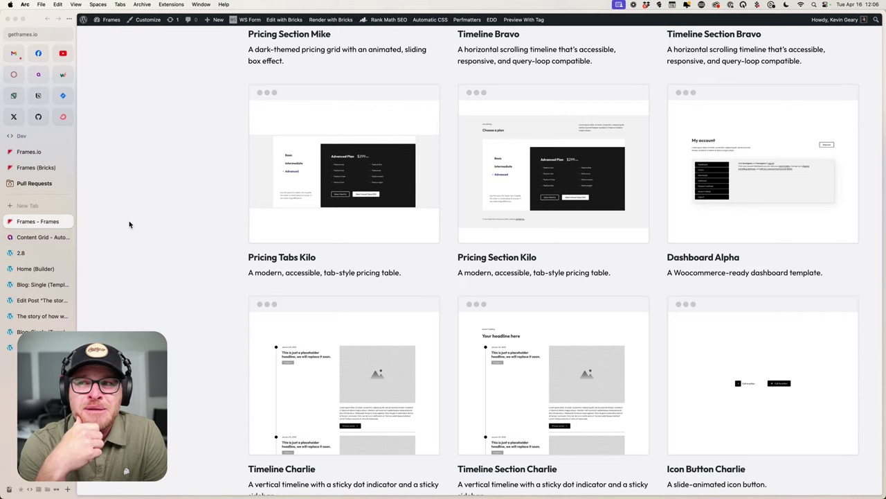
pyautogui.click(41, 268)
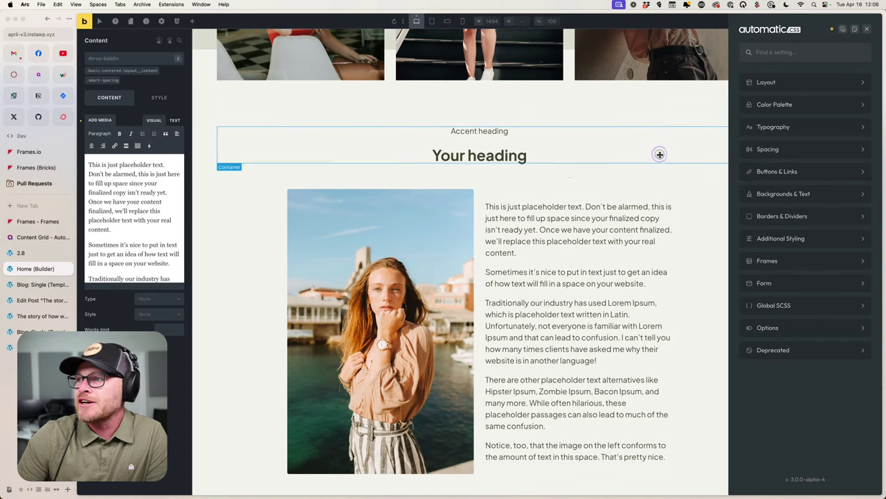
# Switch to the Structure tree, select Hero Oscar, and review its BEM class panel before closing it.
pyautogui.click(554, 114)
pyautogui.click(861, 40)
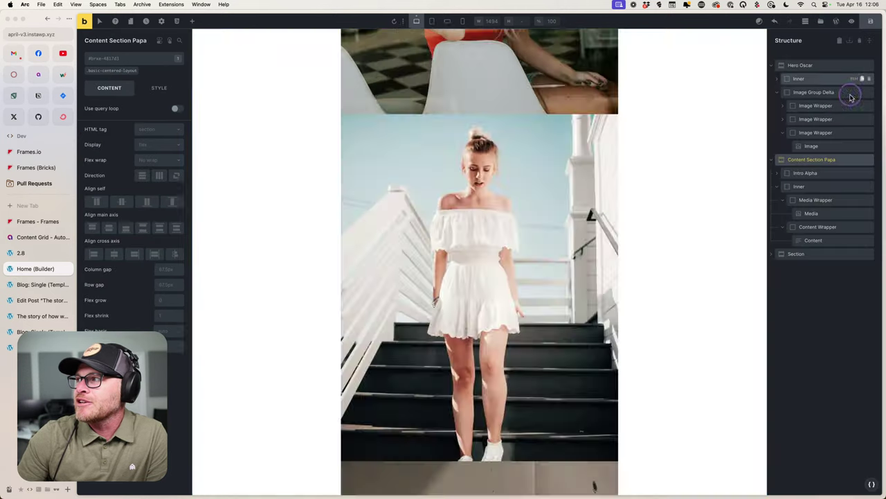
pyautogui.click(854, 64)
pyautogui.click(854, 65)
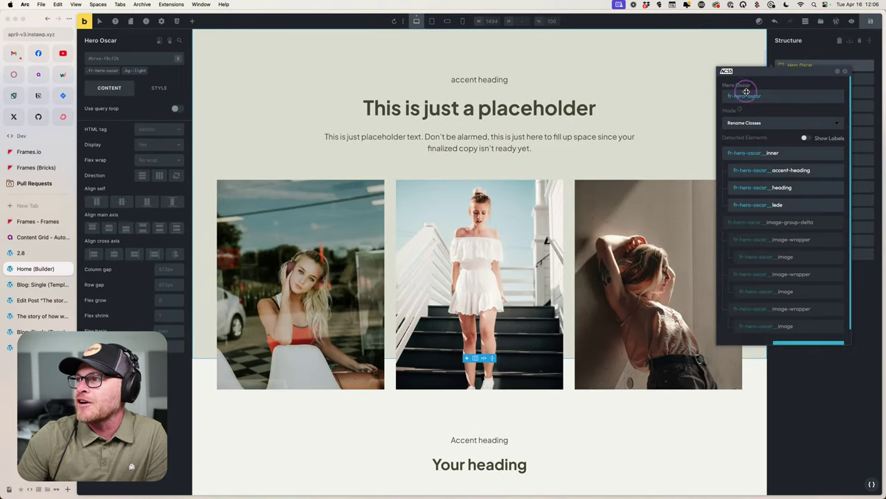
pyautogui.moveTo(739, 70); pyautogui.dragTo(545, 70)
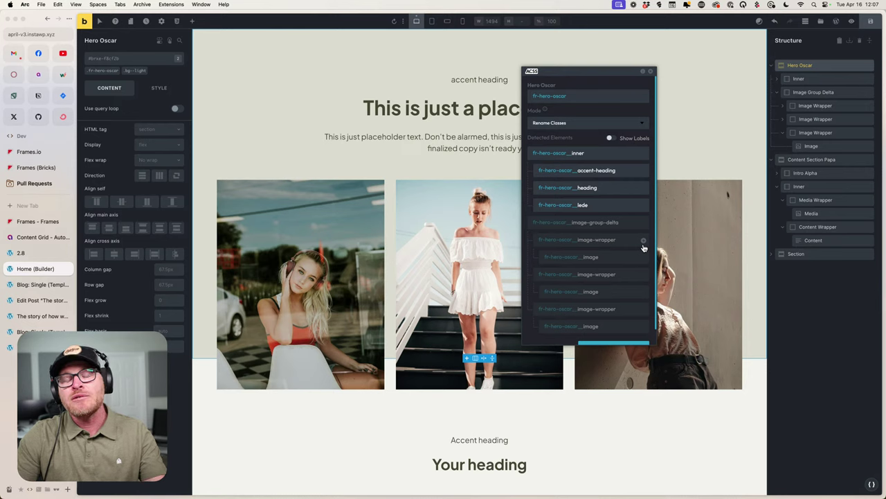
pyautogui.click(644, 247)
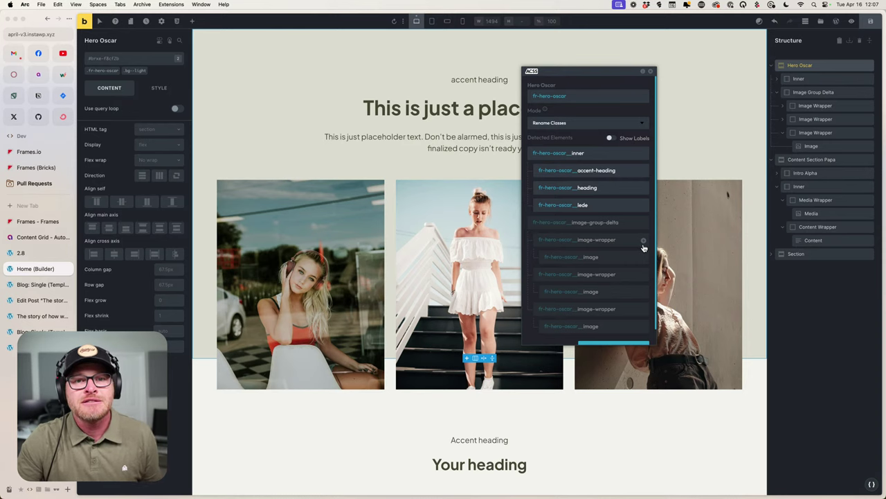
pyautogui.click(636, 257)
pyautogui.click(592, 186)
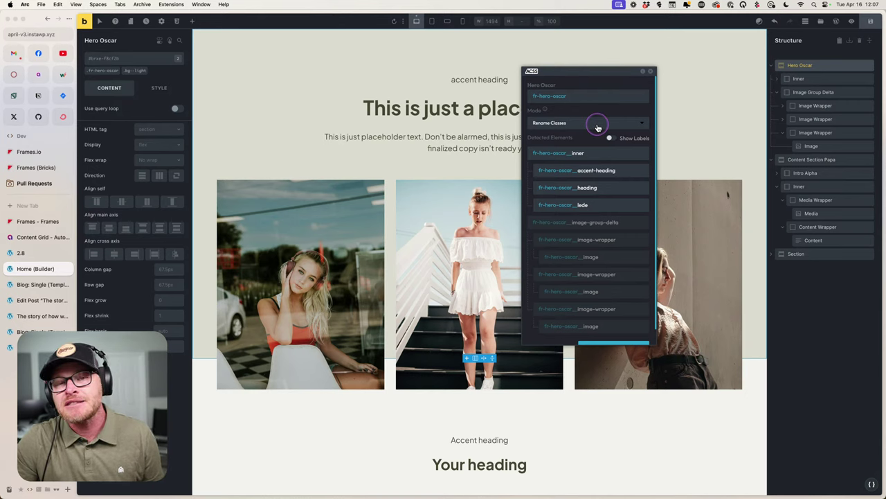
pyautogui.click(651, 71)
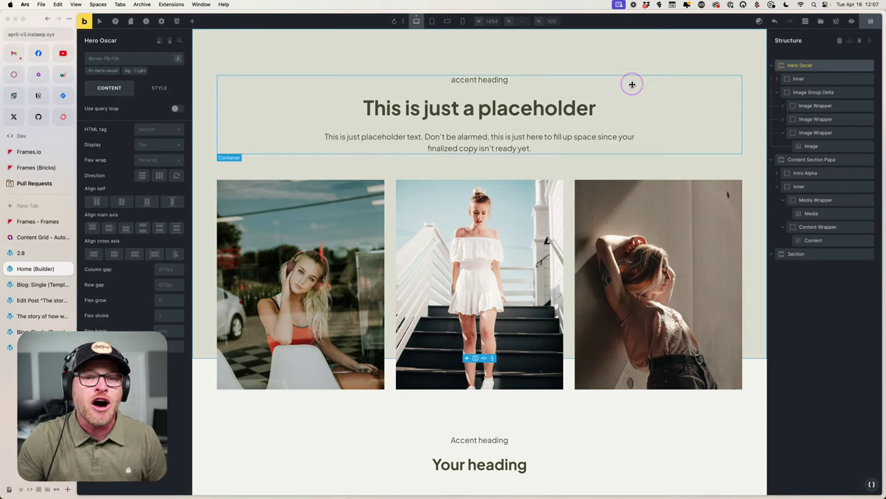
# Collapse Hero Oscar in the structure tree and leave Bricks for the WordPress block editor.
pyautogui.click(775, 65)
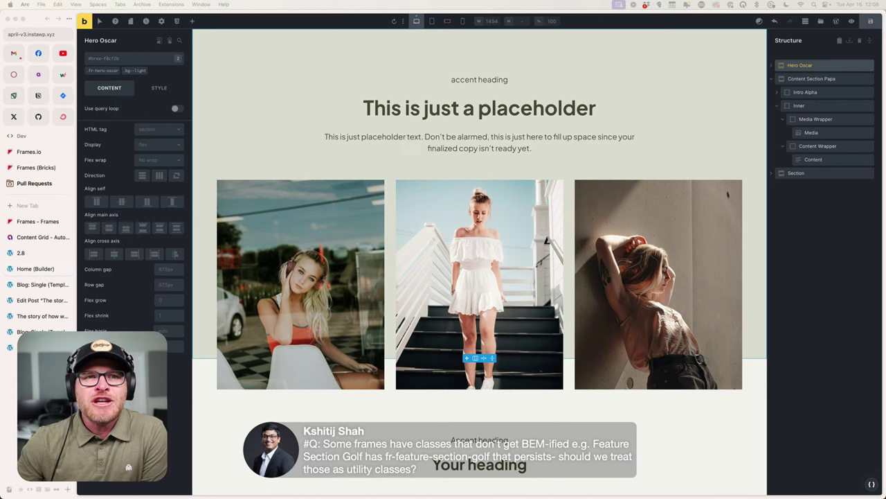
pyautogui.click(661, 76)
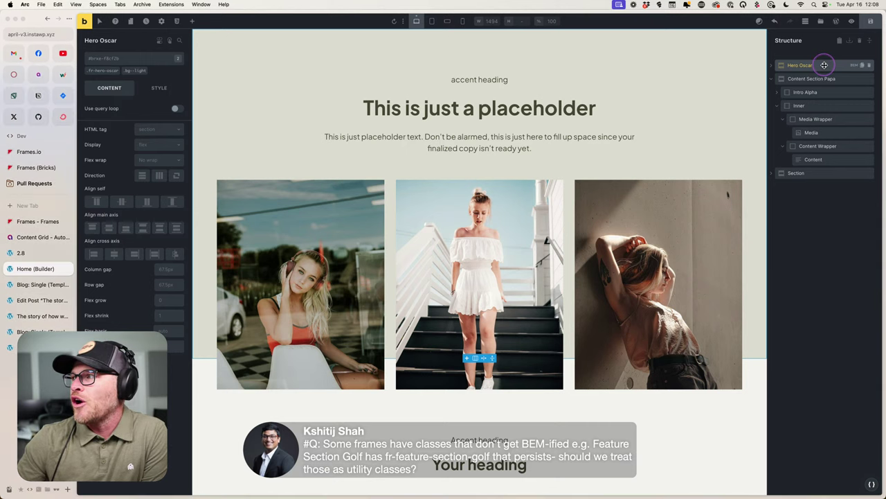
pyautogui.click(836, 21)
pyautogui.click(422, 280)
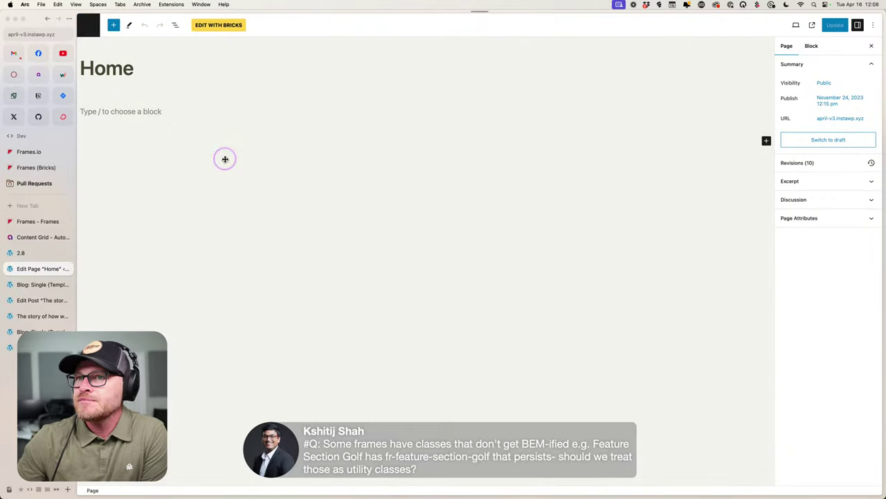
# From the Pages list, open the Contact page in Bricks and bring up the template library.
pyautogui.click(92, 26)
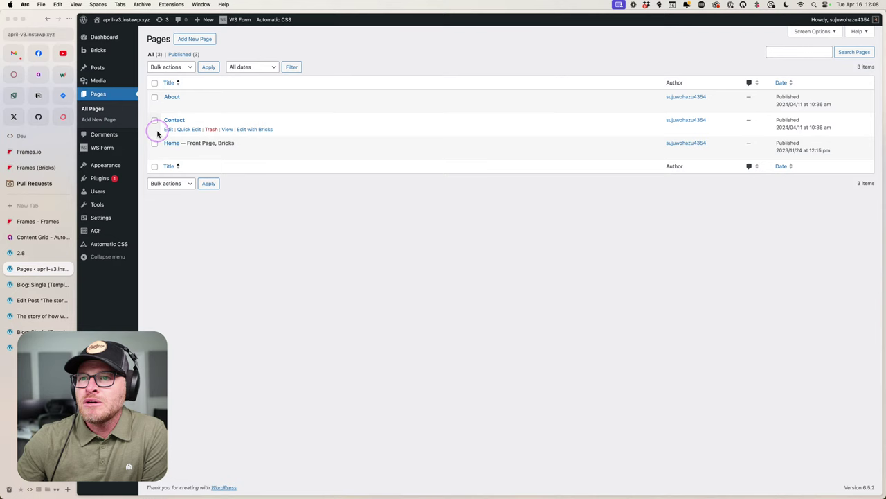
pyautogui.click(244, 129)
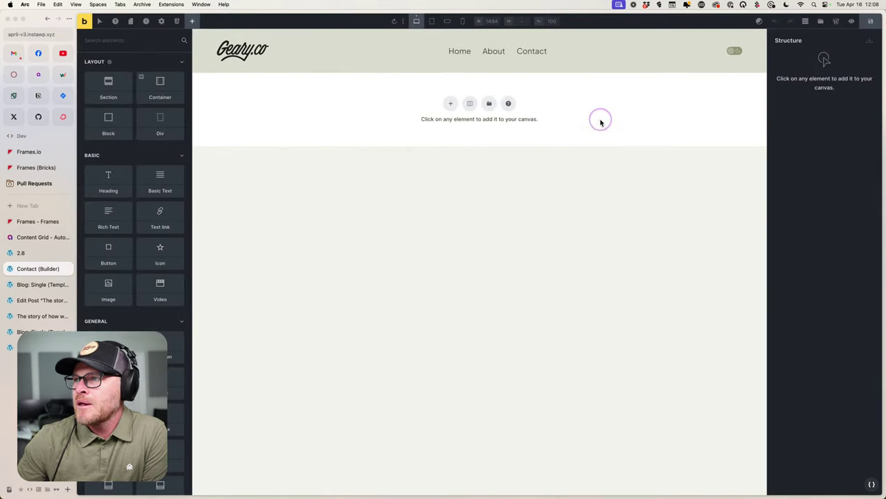
pyautogui.click(822, 22)
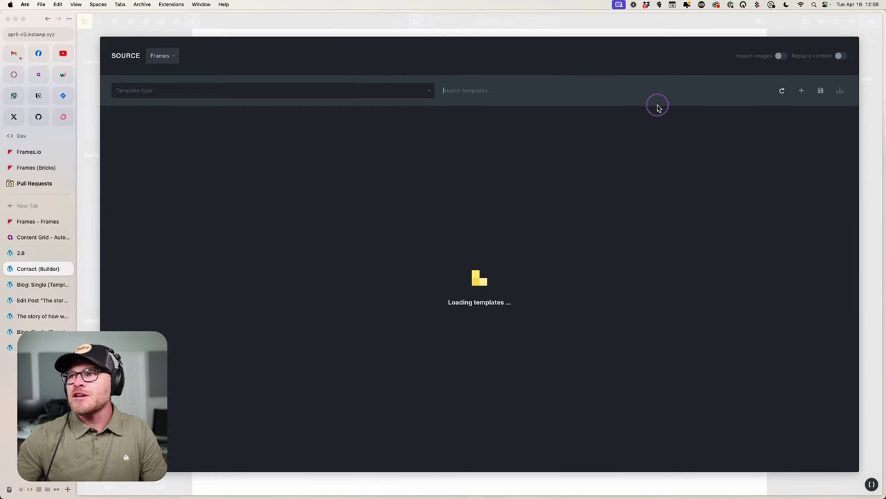
# Search the template library for 'feature golf' with Frames as the source, then try 'golf'.
pyautogui.write('feature golf')
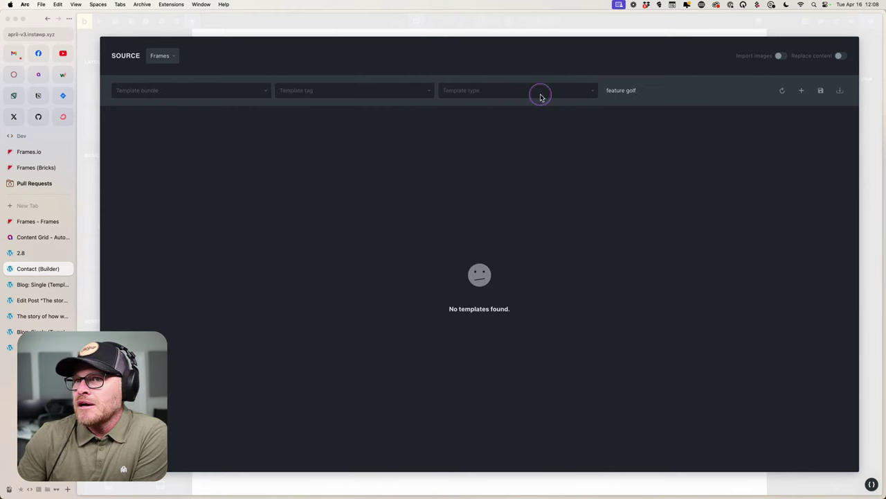
pyautogui.click(161, 55)
pyautogui.click(158, 104)
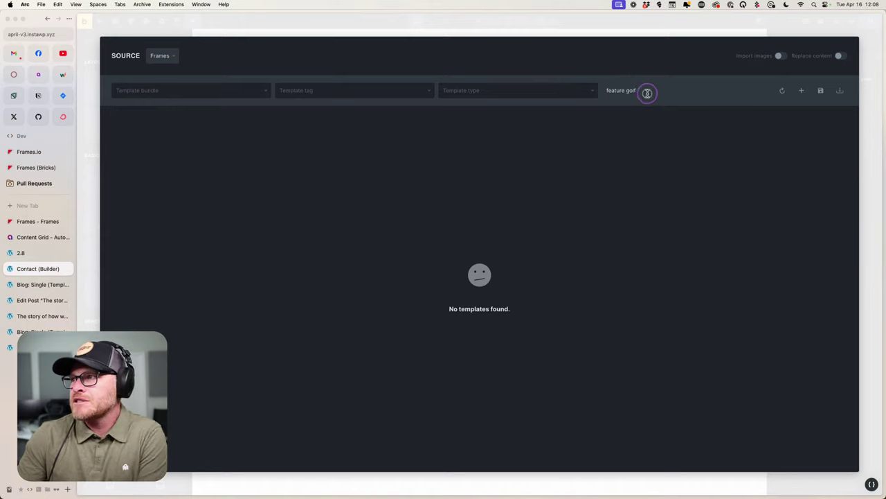
pyautogui.tripleClick(648, 91)
pyautogui.write('golf')
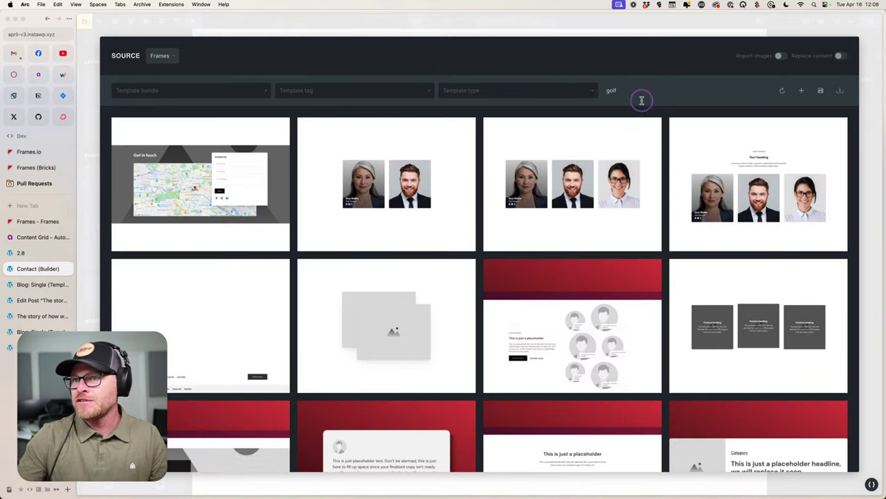
pyautogui.scroll(-3, 498, 322)
pyautogui.scroll(3, 502, 321)
# Refine the search to 'feature section' and 'golf', scrolling until Feature Section Golf appears.
pyautogui.press('super+a')
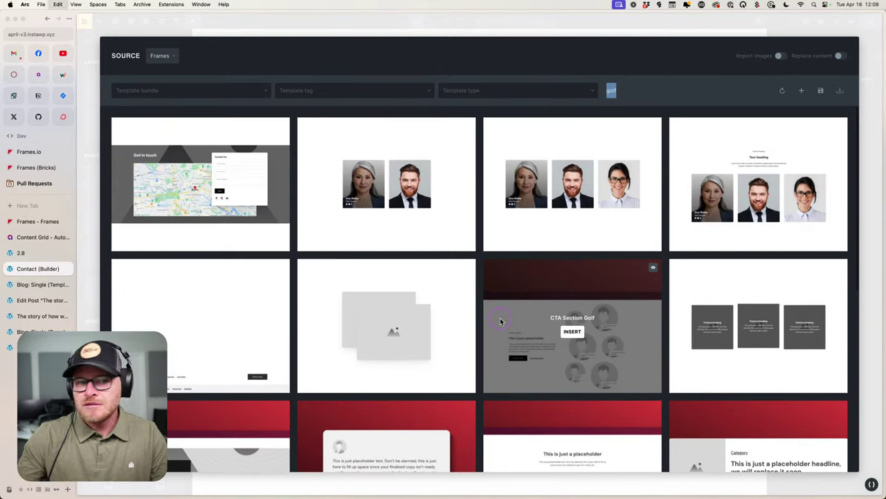
pyautogui.write('feature')
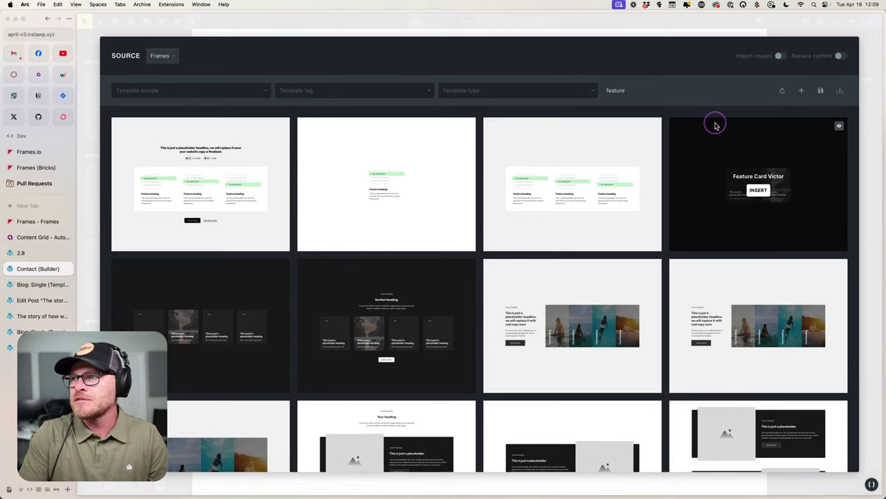
pyautogui.write('golf')
pyautogui.press('BackSpace')
pyautogui.press('BackSpace')
pyautogui.press('BackSpace')
pyautogui.write('section')
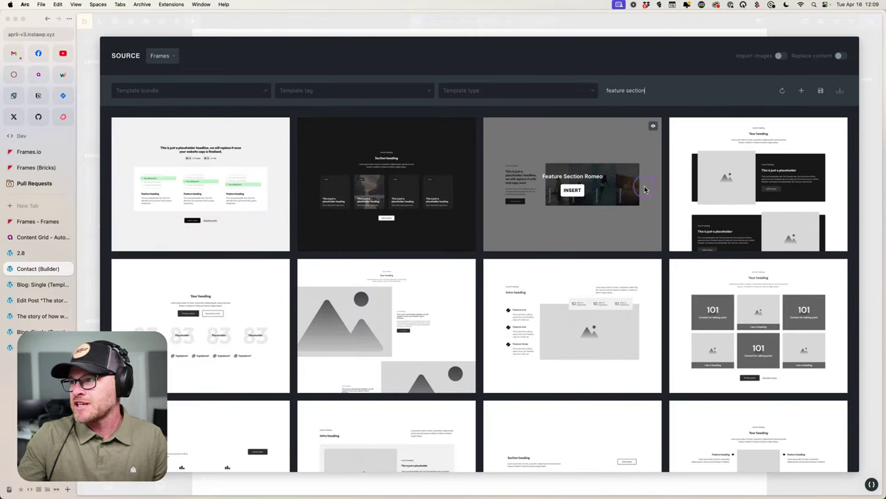
pyautogui.scroll(-10, 740, 243)
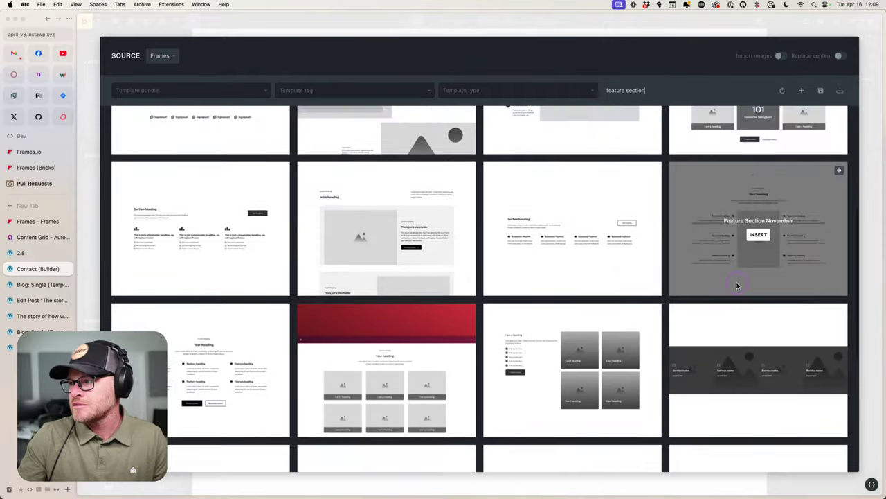
pyautogui.write('golf')
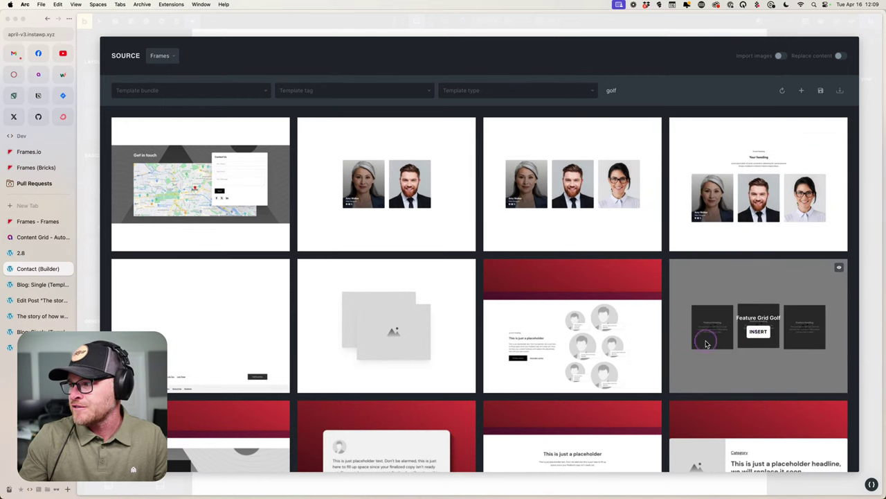
pyautogui.scroll(-3, 466, 350)
pyautogui.scroll(-1, 237, 351)
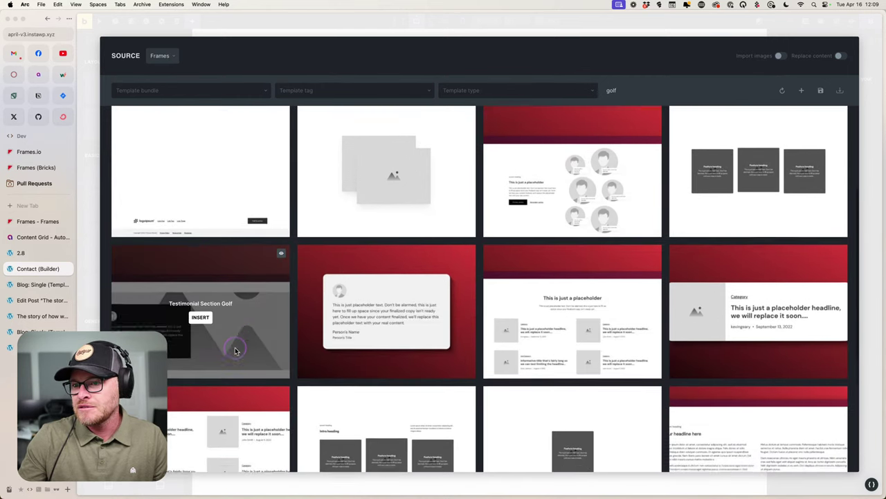
pyautogui.scroll(-3, 757, 308)
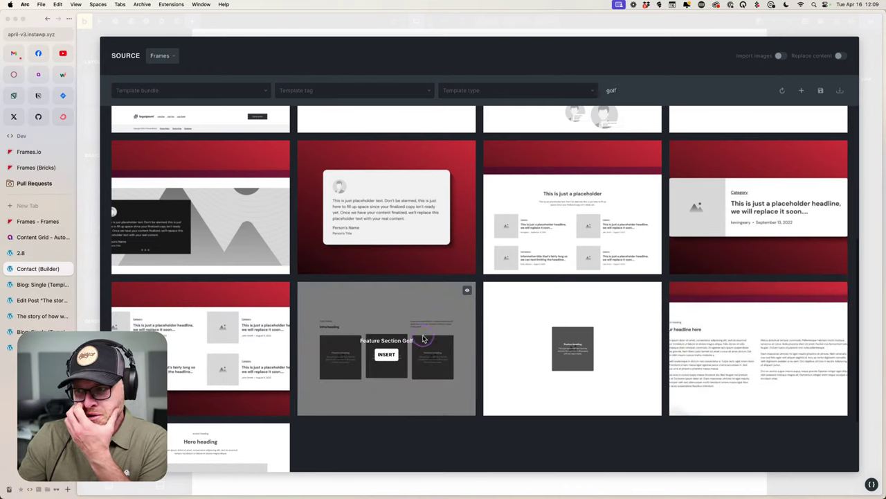
# Insert the Feature Section Golf template and inspect its section, grid, first card and intro.
pyautogui.click(390, 356)
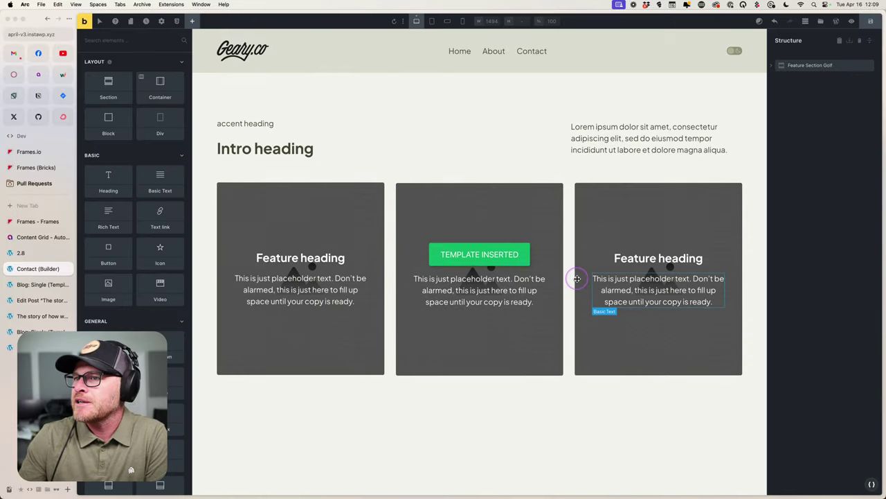
pyautogui.click(770, 65)
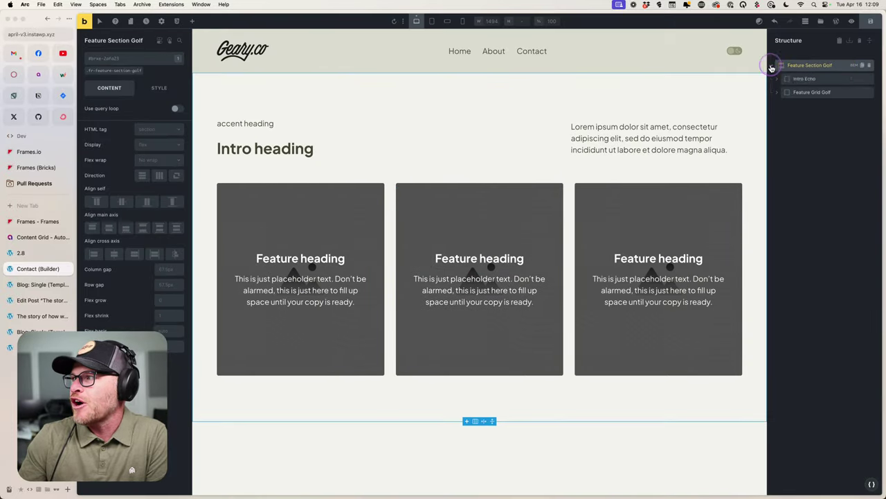
pyautogui.click(775, 93)
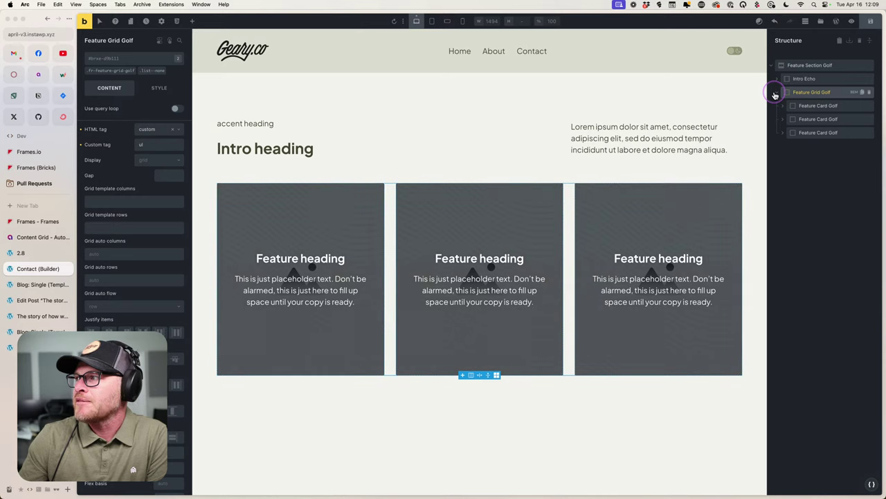
pyautogui.click(816, 106)
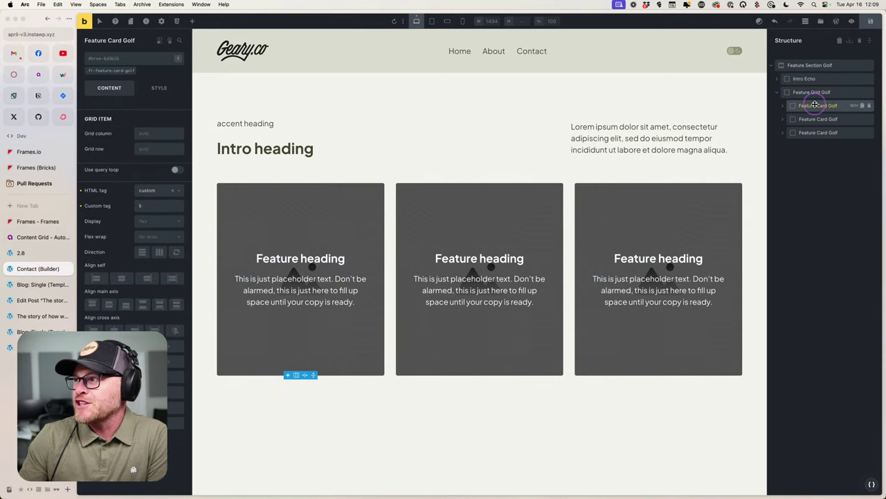
pyautogui.click(817, 64)
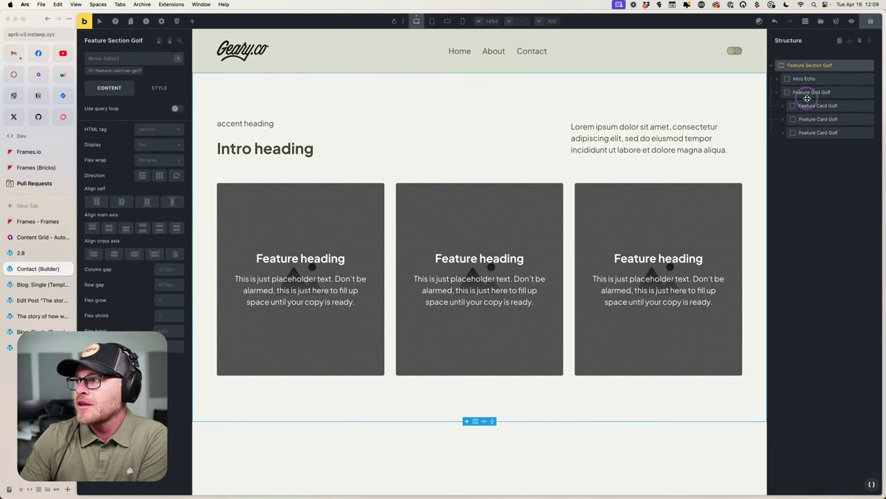
pyautogui.click(810, 93)
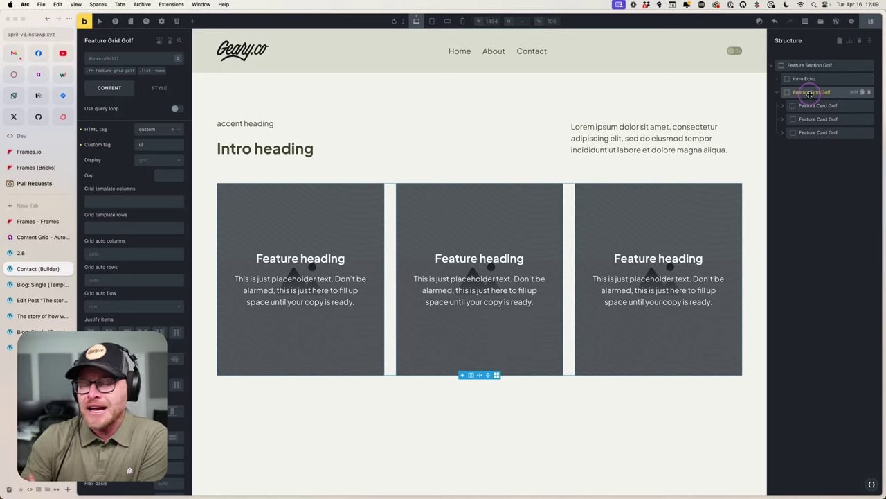
pyautogui.click(811, 107)
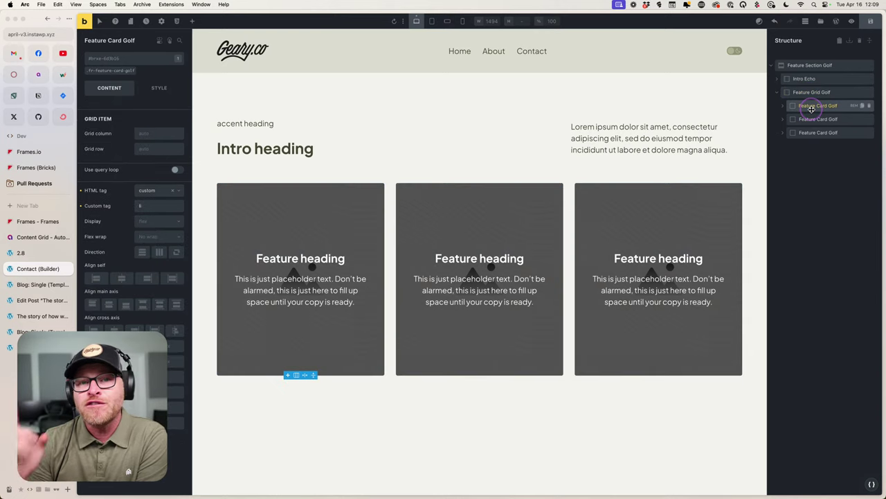
pyautogui.click(804, 79)
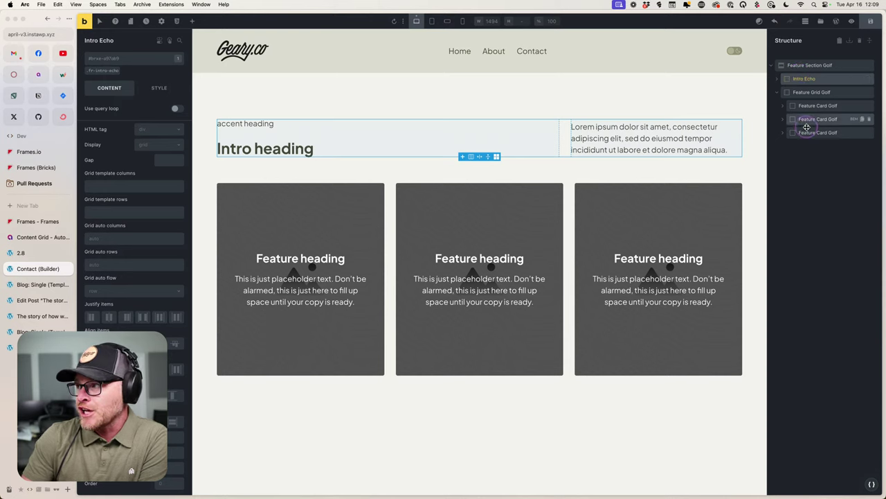
# Expand the feature grid and first Feature Card Golf to reveal its Image and Overlay children.
pyautogui.click(850, 65)
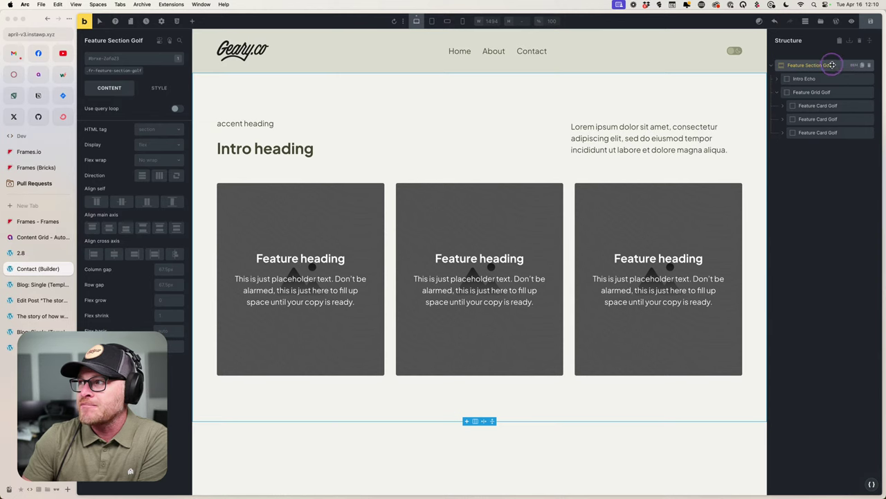
pyautogui.click(779, 92)
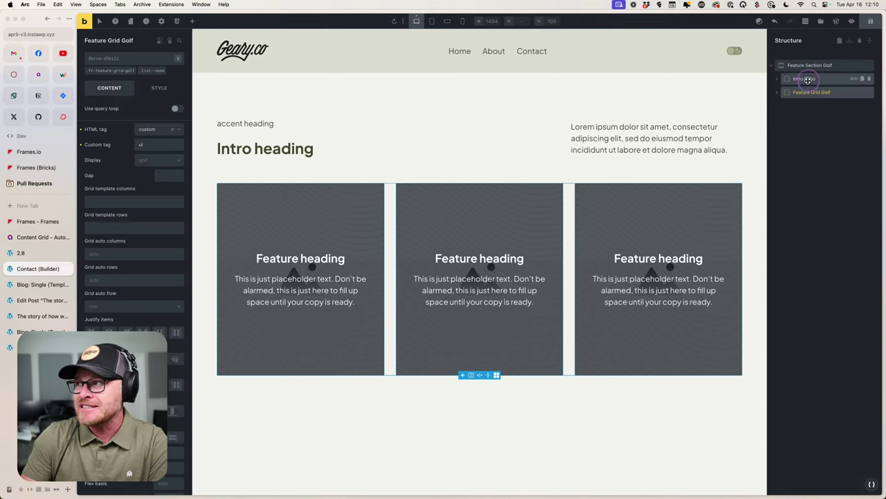
pyautogui.click(811, 79)
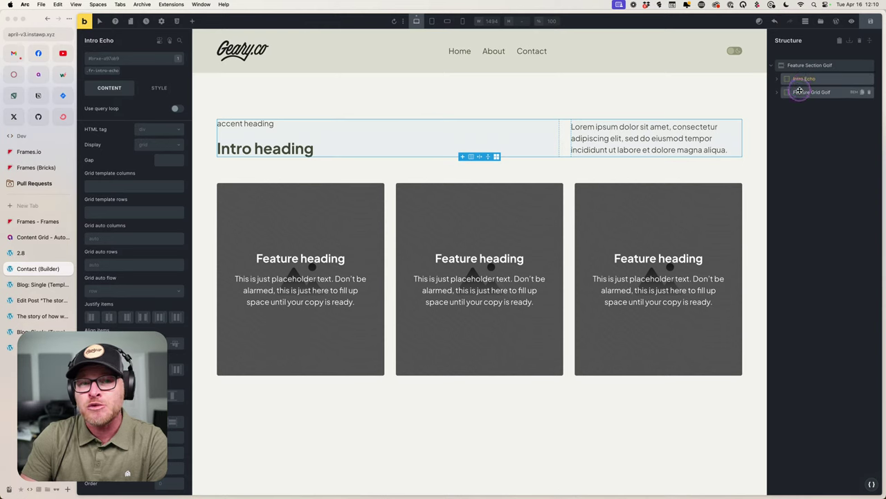
pyautogui.moveTo(801, 78)
pyautogui.mouseDown()
pyautogui.moveTo(799, 99)
pyautogui.moveTo(797, 65)
pyautogui.moveTo(805, 65)
pyautogui.moveTo(797, 110)
pyautogui.moveTo(793, 92)
pyautogui.mouseUp()
pyautogui.click(811, 92)
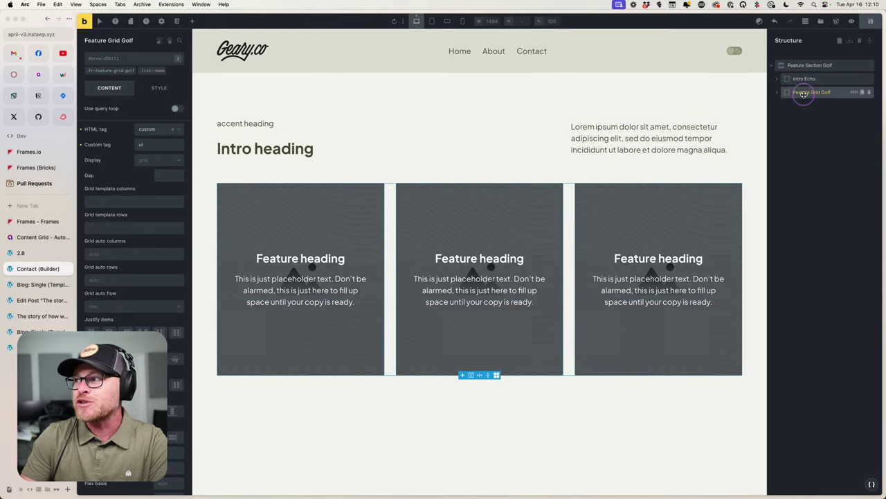
pyautogui.click(777, 92)
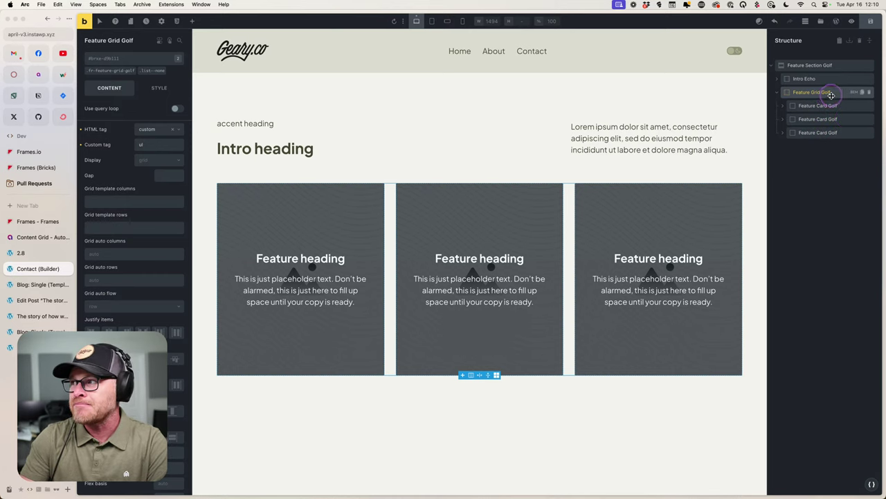
pyautogui.click(804, 106)
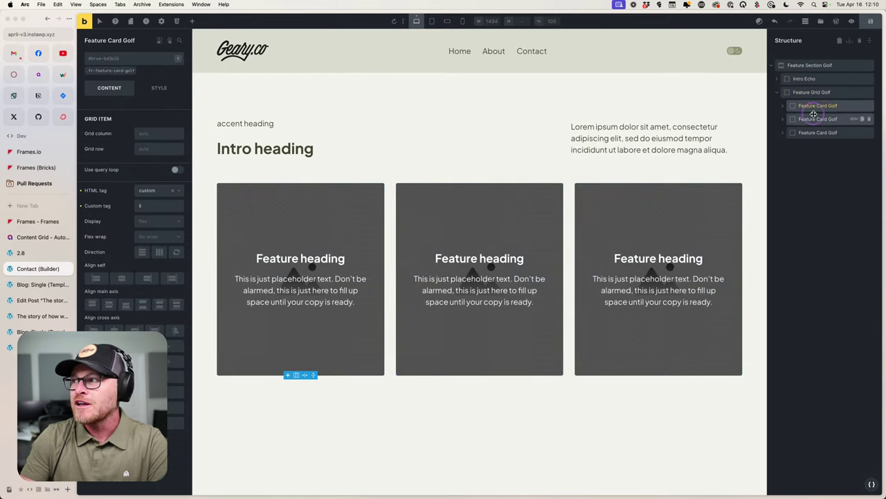
pyautogui.click(783, 106)
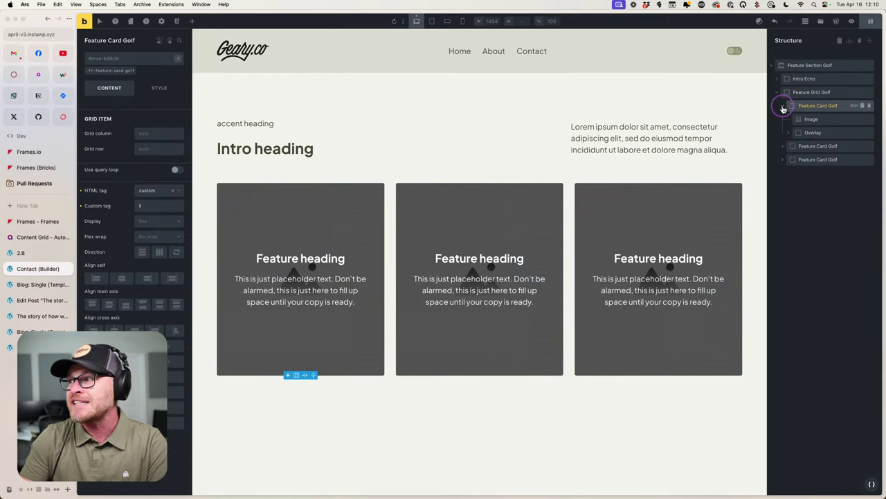
pyautogui.click(801, 120)
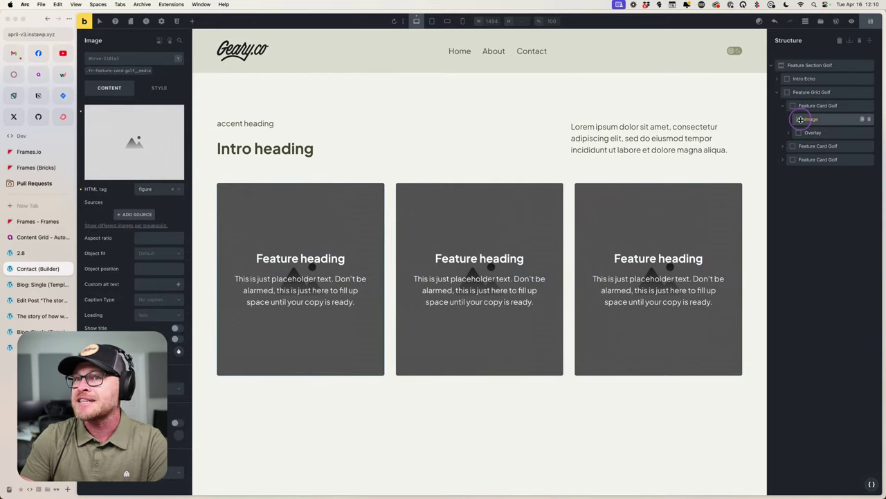
pyautogui.click(812, 132)
pyautogui.click(814, 107)
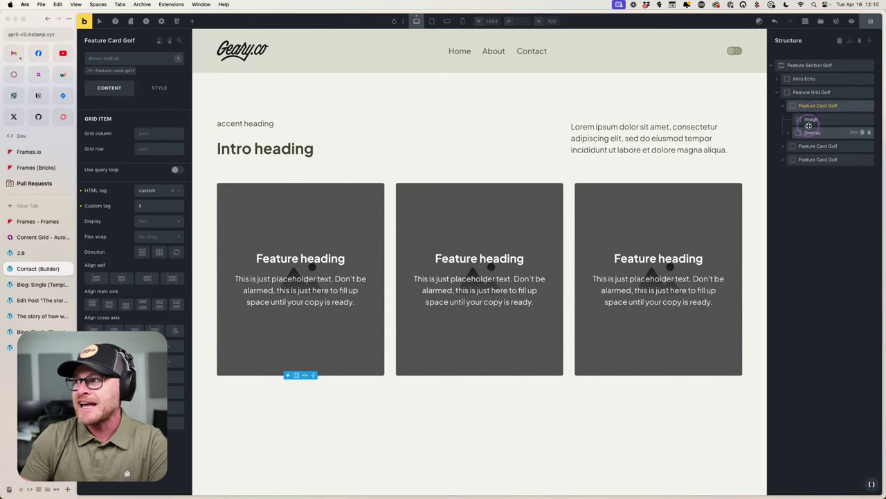
# Rename the first card's BEM classes to overlay-card and apply them.
pyautogui.click(854, 108)
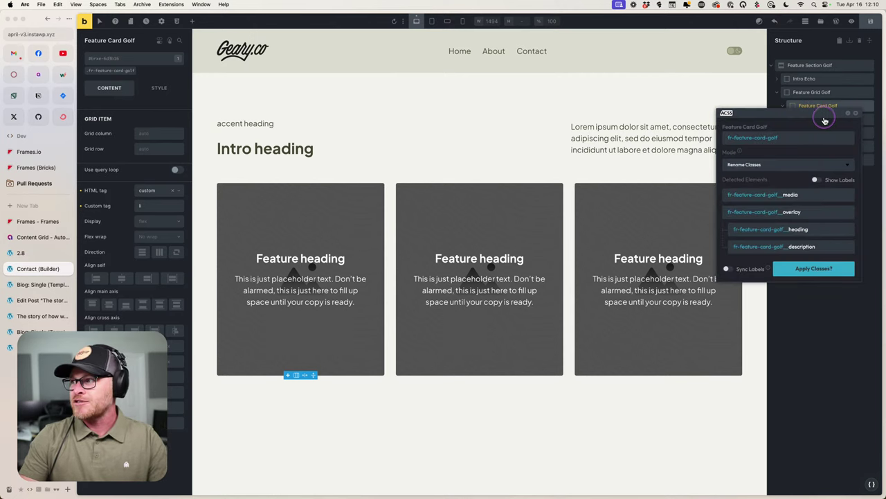
pyautogui.moveTo(825, 118); pyautogui.dragTo(658, 119)
pyautogui.tripleClick(658, 136)
pyautogui.write('overlay-card')
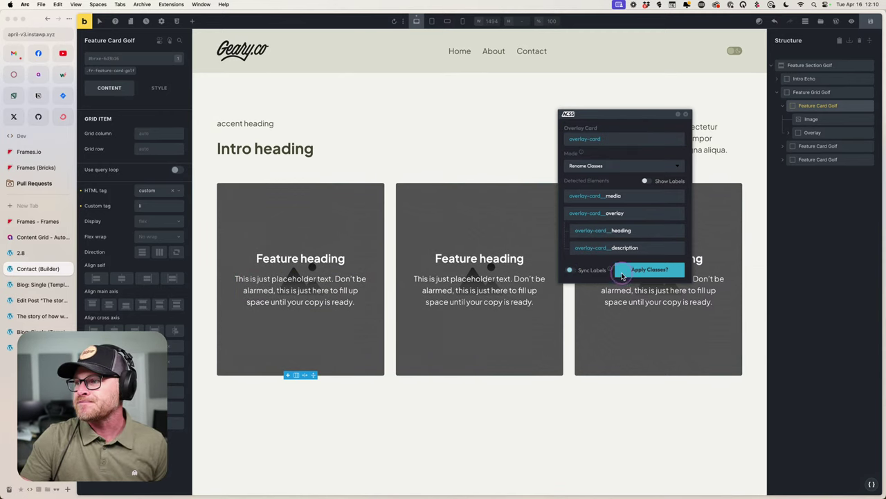
pyautogui.click(649, 269)
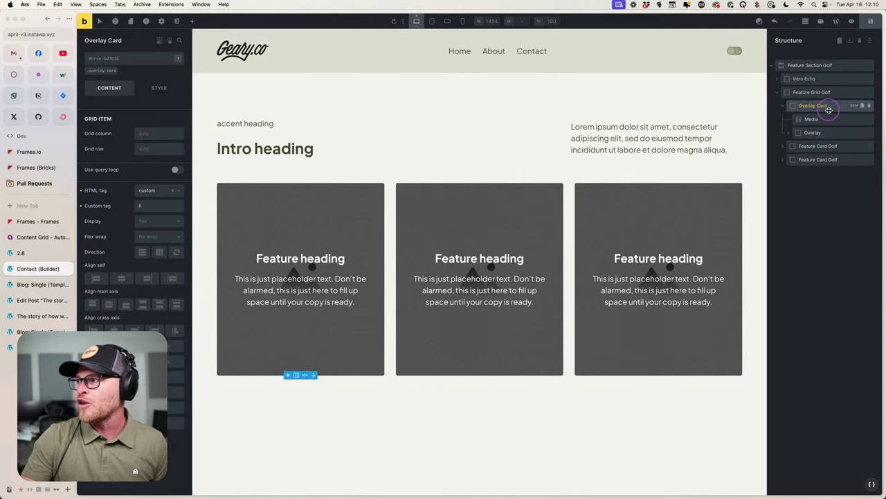
# Delete the leftover Feature Card Golf cards and duplicate the Overlay Card to refill the grid.
pyautogui.click(828, 146)
pyautogui.moveTo(830, 146); pyautogui.dragTo(868, 145)
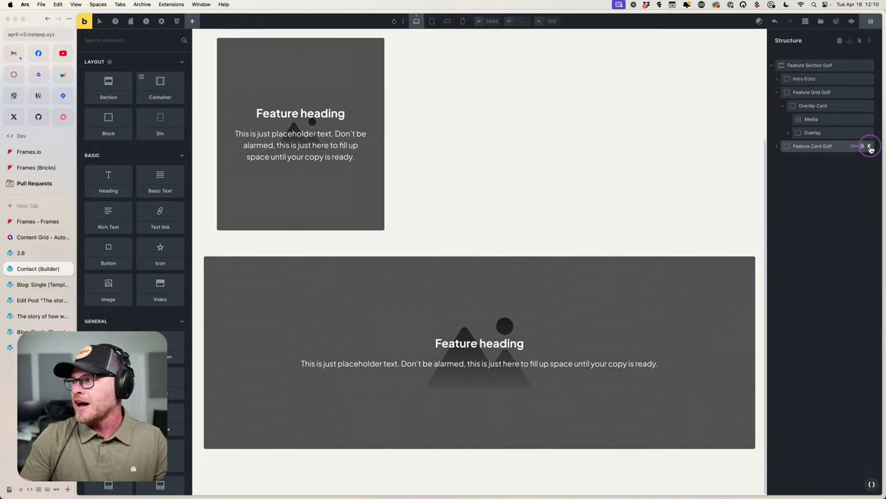
pyautogui.click(871, 147)
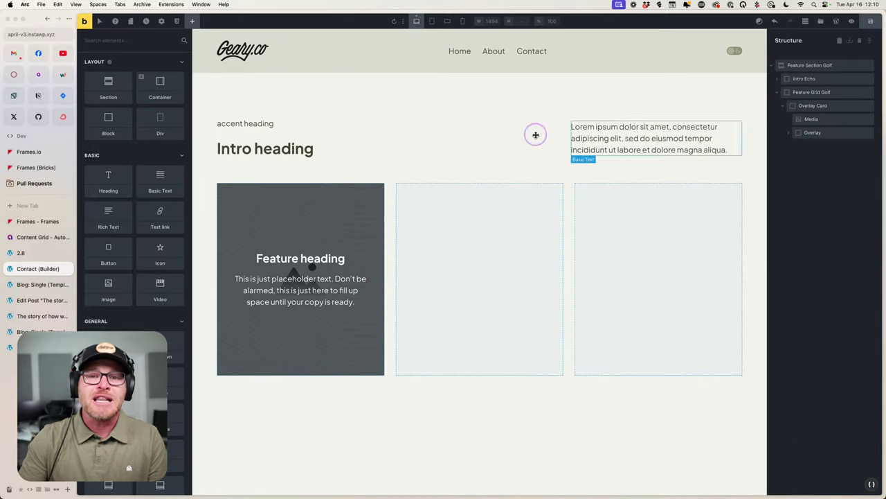
pyautogui.click(835, 105)
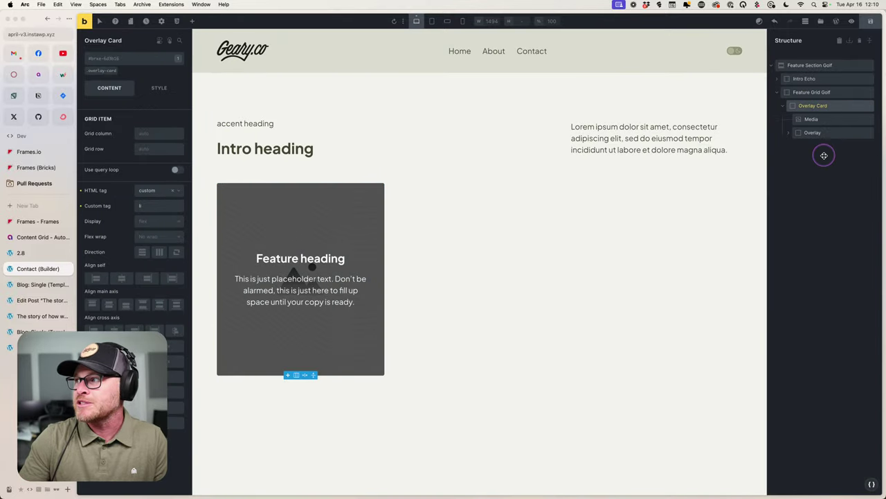
pyautogui.click(783, 105)
pyautogui.moveTo(865, 107)
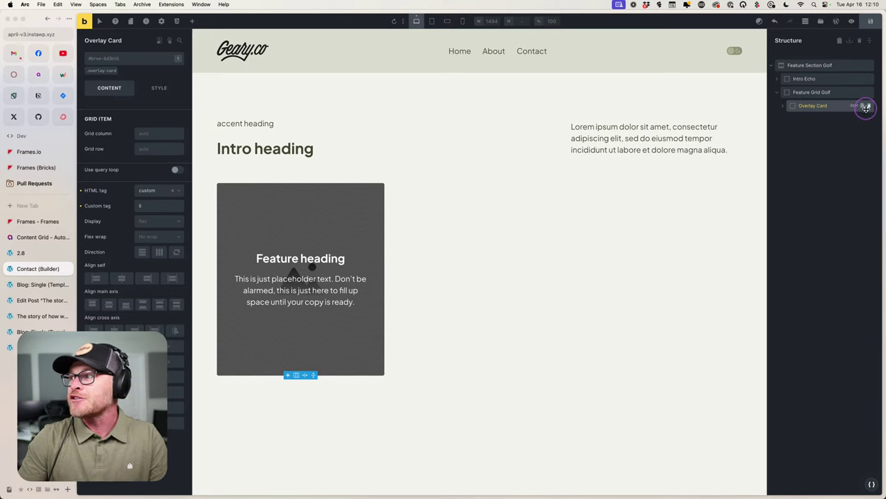
pyautogui.press('super+shift+d')
pyautogui.press('super+shift+d')
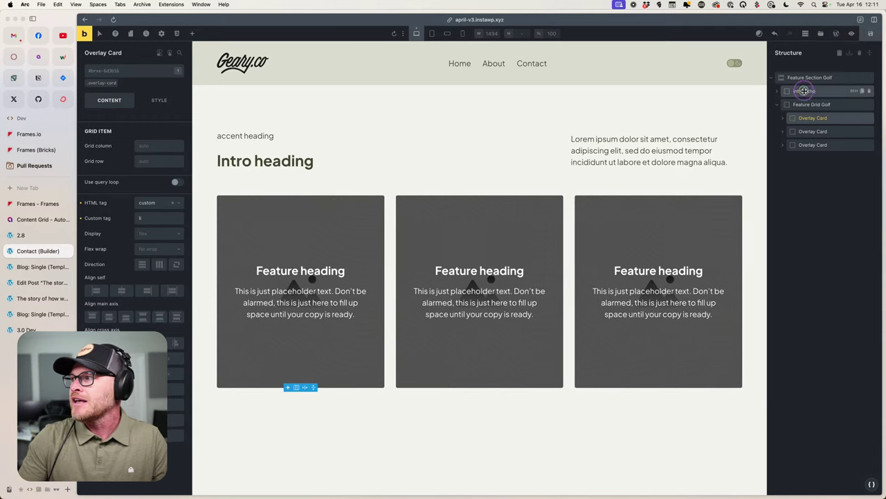
# Rename the intro block's base class to two-column-intro and apply the new class names.
pyautogui.click(852, 93)
pyautogui.click(852, 92)
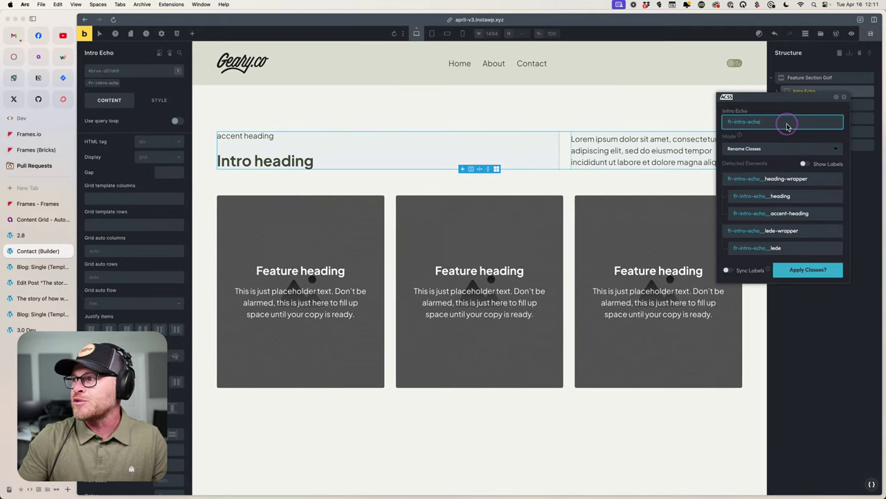
pyautogui.doubleClick(787, 123)
pyautogui.write('two-column-i')
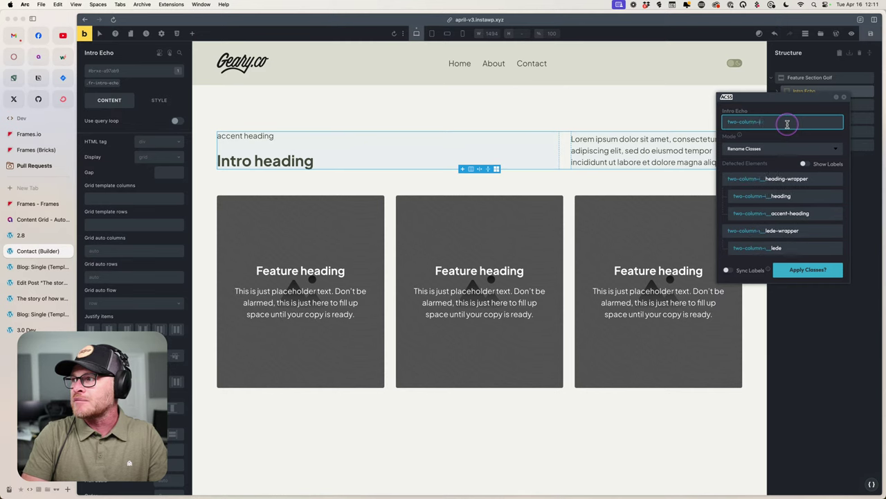
pyautogui.write('ntro')
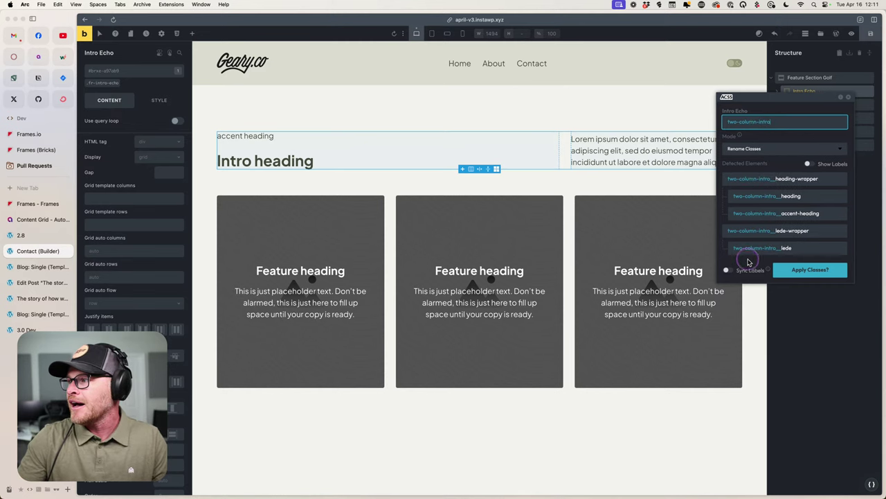
pyautogui.click(726, 271)
pyautogui.click(809, 271)
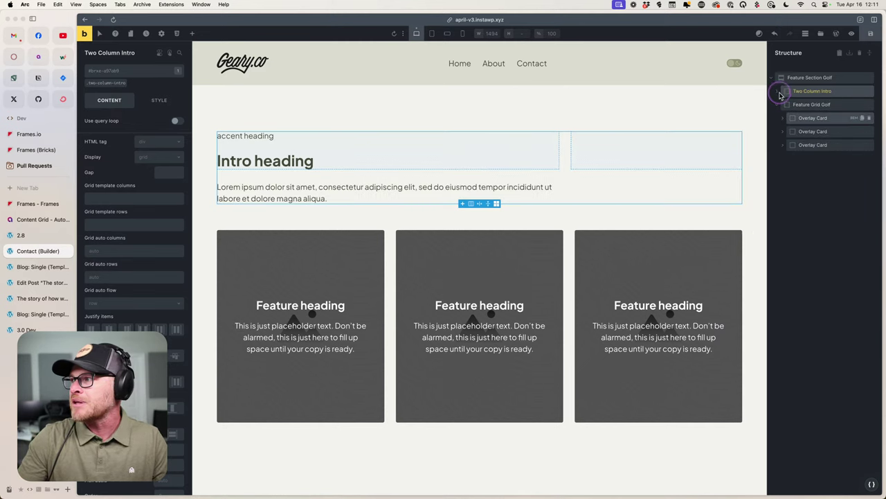
# Select the Feature Section Golf section and begin editing its fr-feature-section-golf class name.
pyautogui.click(834, 77)
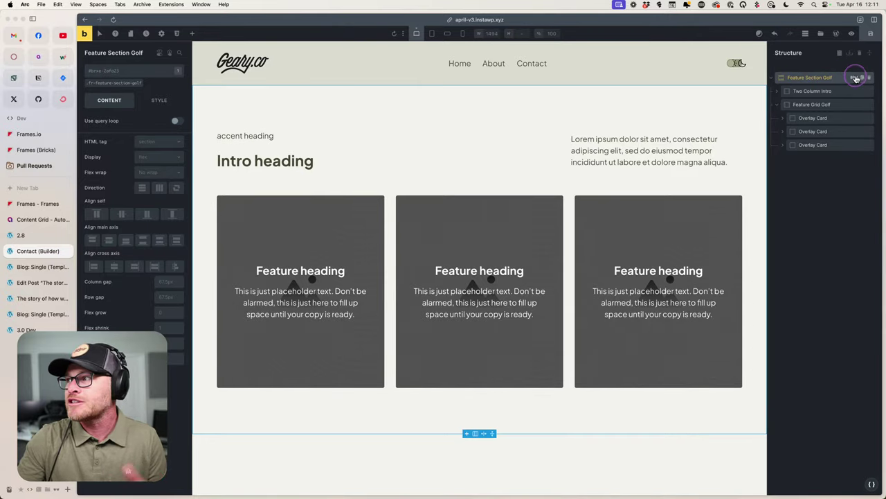
pyautogui.click(122, 83)
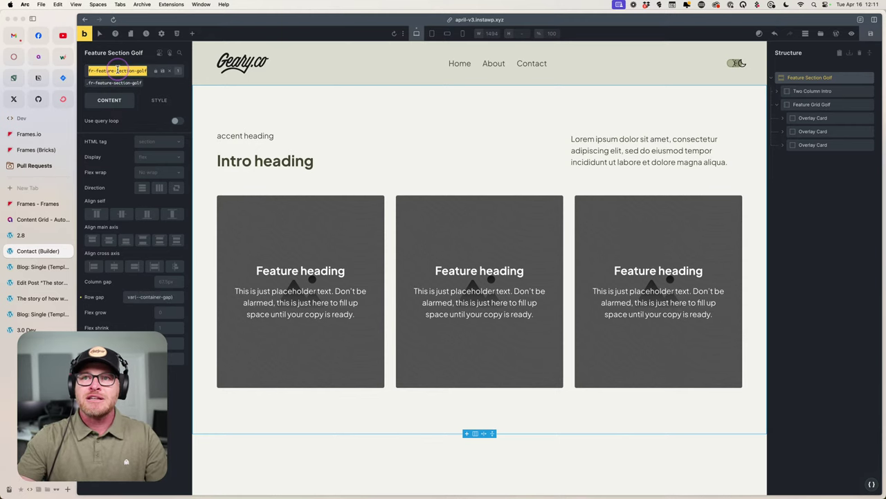
pyautogui.write('Feat')
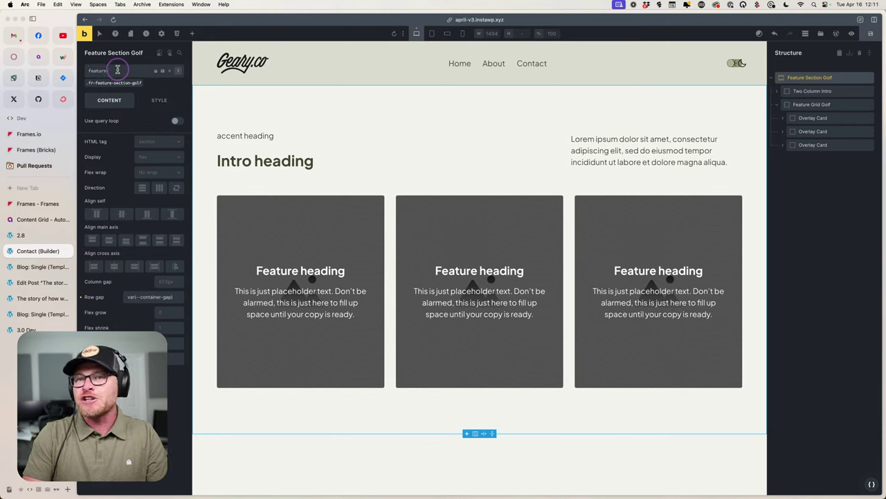
# Rename the section's class to services-section, then relabel the section Services Section.
pyautogui.doubleClick(117, 69)
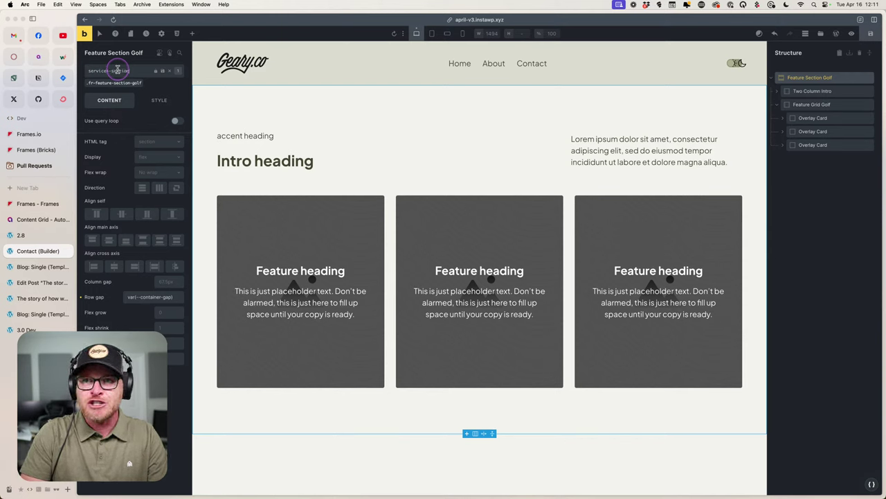
pyautogui.press('Return')
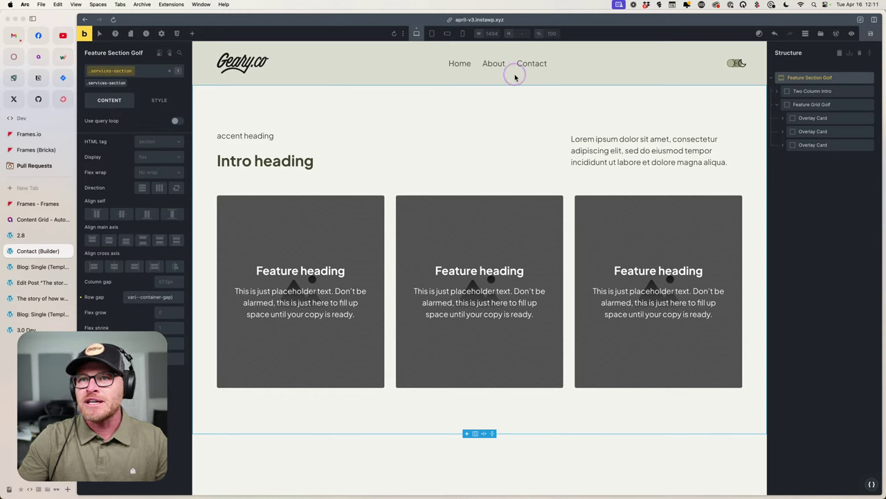
pyautogui.click(801, 77)
pyautogui.doubleClick(801, 77)
pyautogui.write('Services')
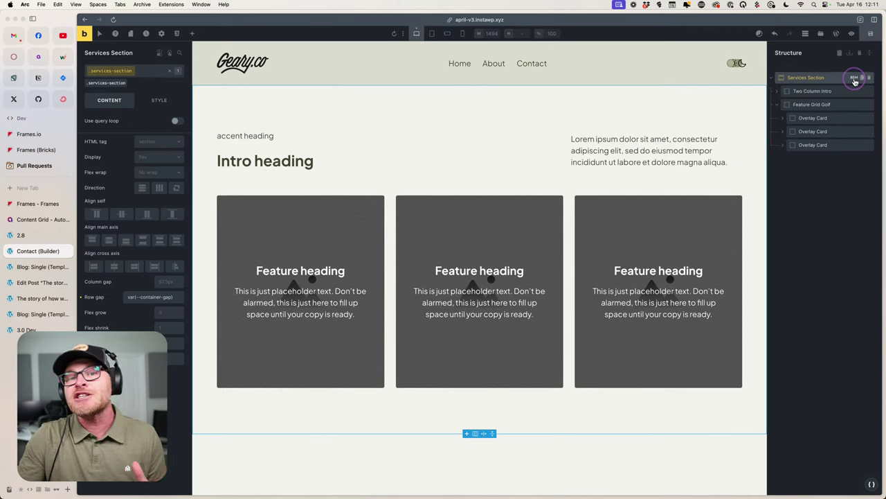
pyautogui.click(854, 79)
pyautogui.moveTo(752, 87); pyautogui.dragTo(721, 86)
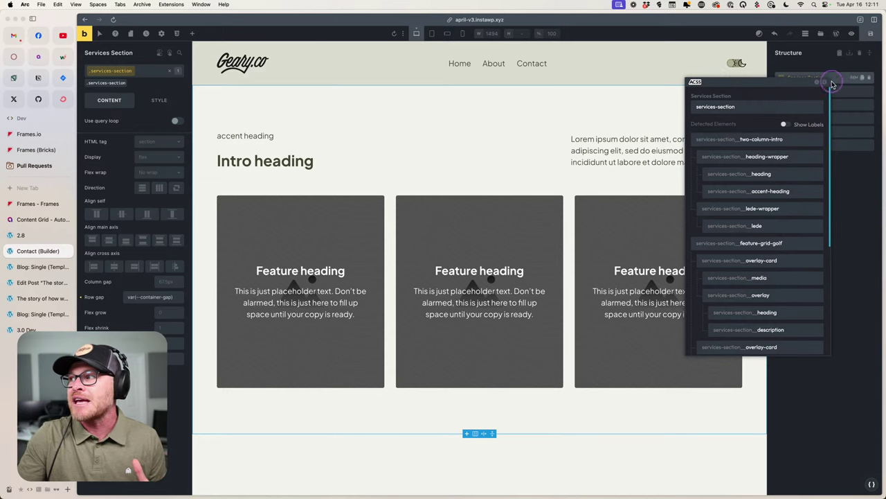
pyautogui.click(830, 82)
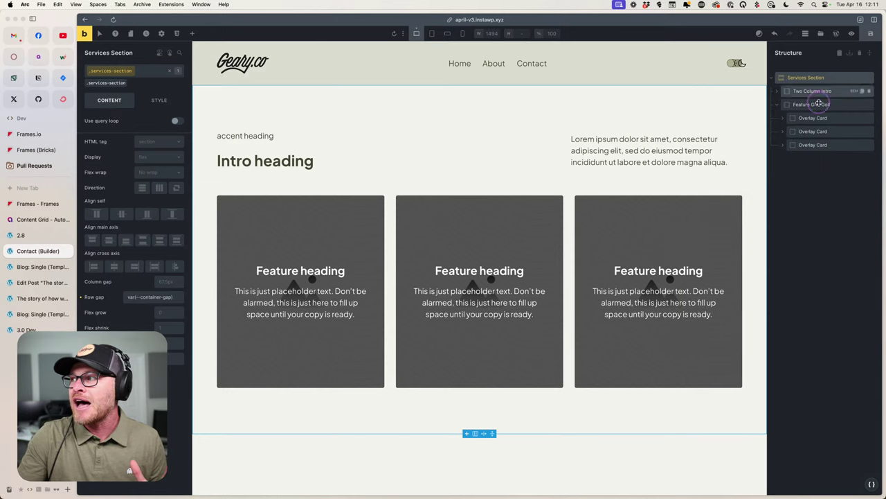
pyautogui.click(778, 105)
pyautogui.click(812, 79)
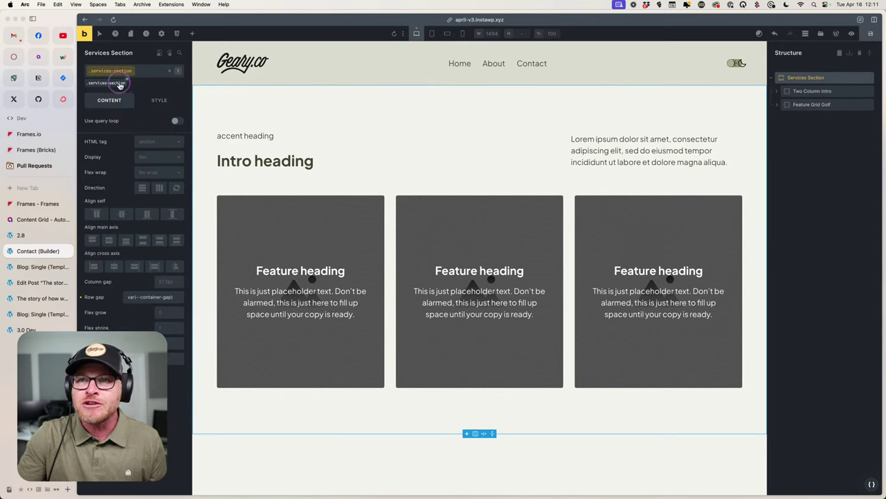
# Select Feature Grid Golf and rename its fr-feature-grid-golf class to services-grid.
pyautogui.click(813, 104)
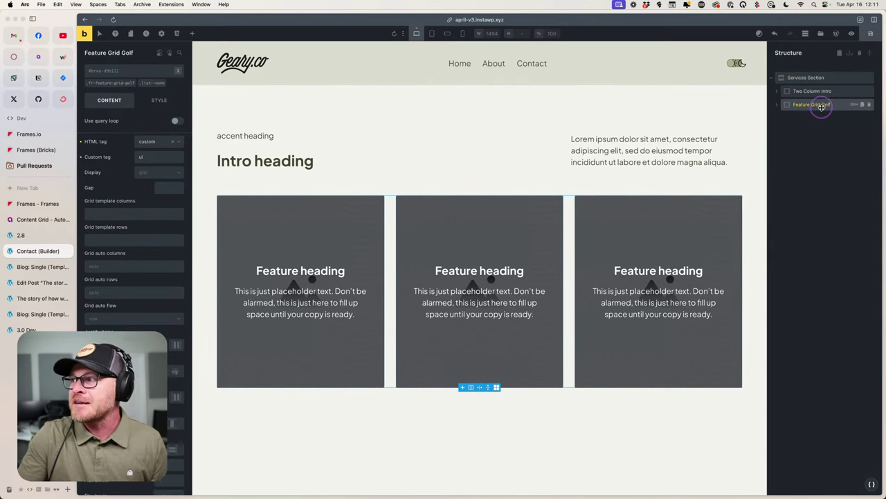
pyautogui.click(776, 104)
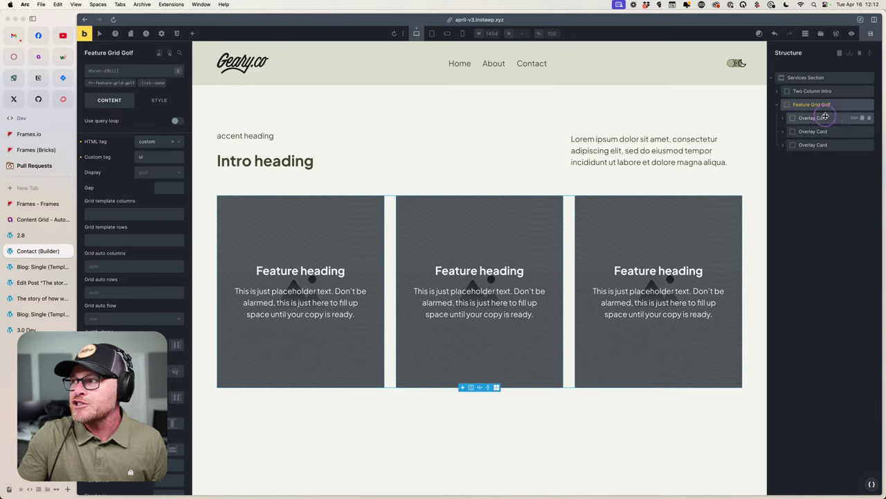
pyautogui.click(781, 103)
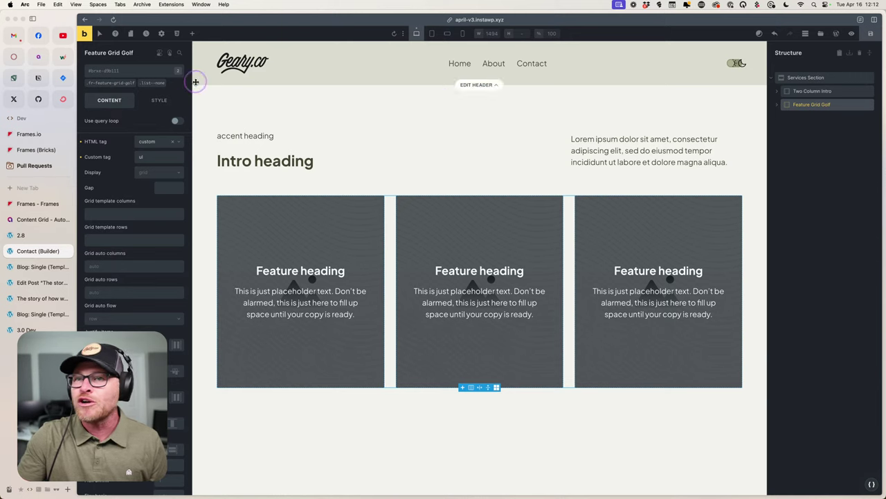
pyautogui.click(118, 82)
pyautogui.click(164, 73)
pyautogui.press('super+a')
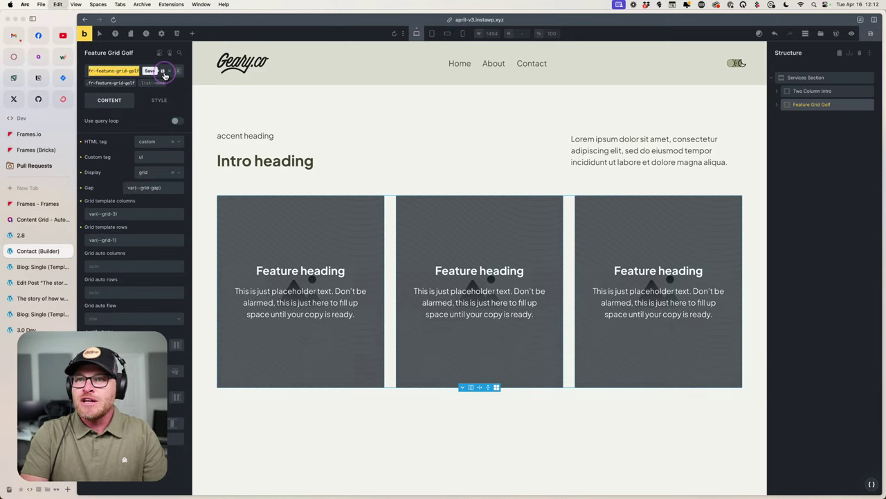
pyautogui.write('services-section__g')
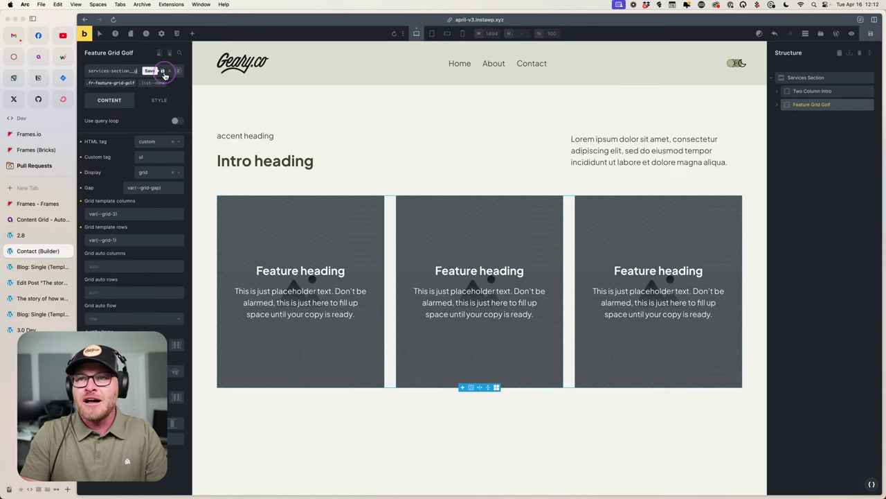
pyautogui.click(163, 72)
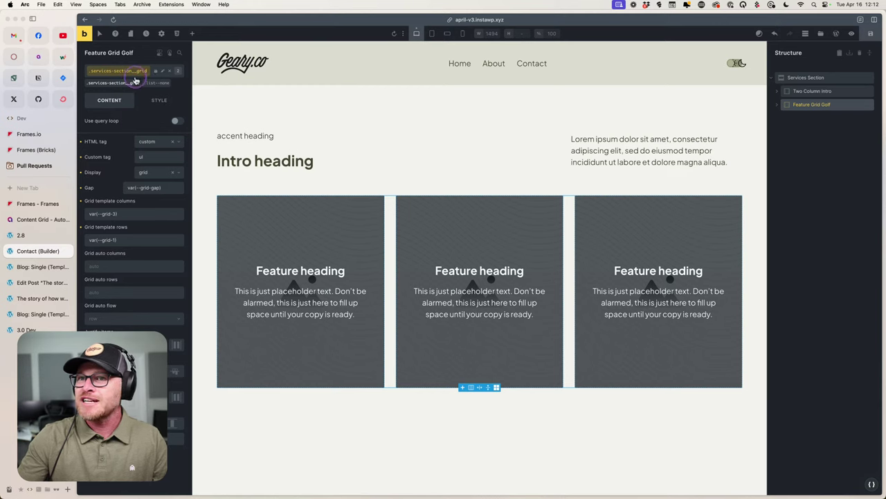
pyautogui.click(164, 71)
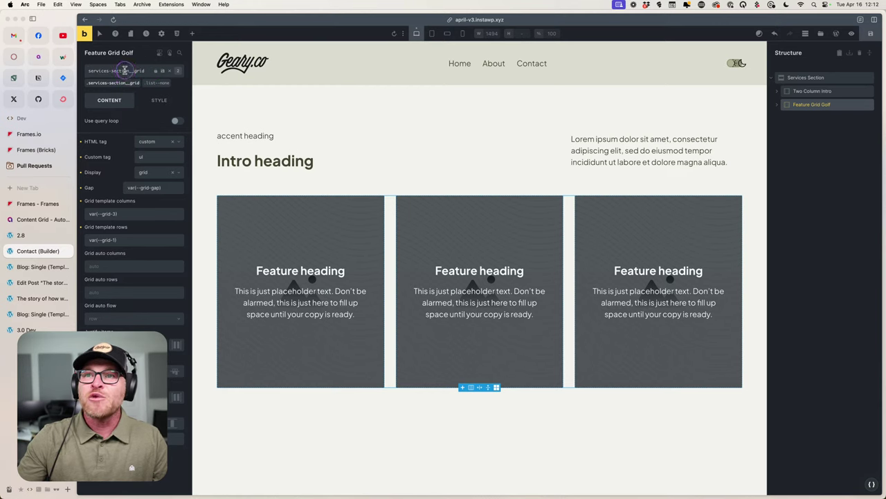
pyautogui.press('super+a')
pyautogui.write('s')
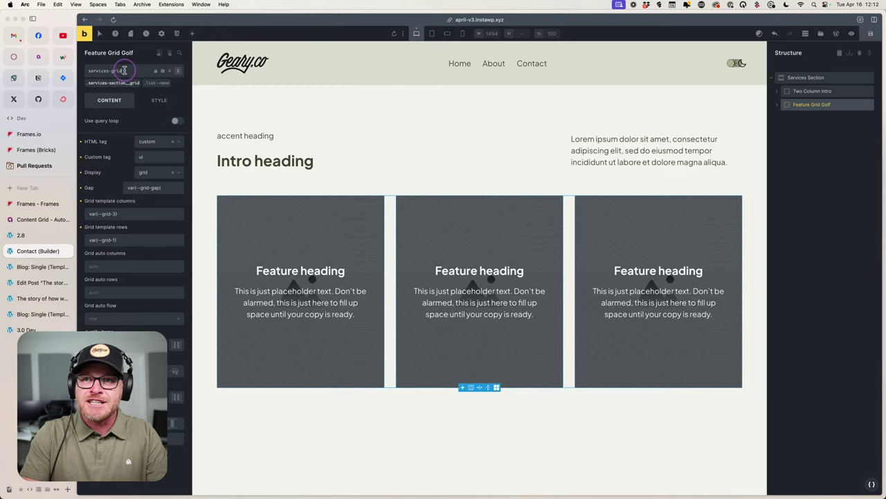
pyautogui.press('Return')
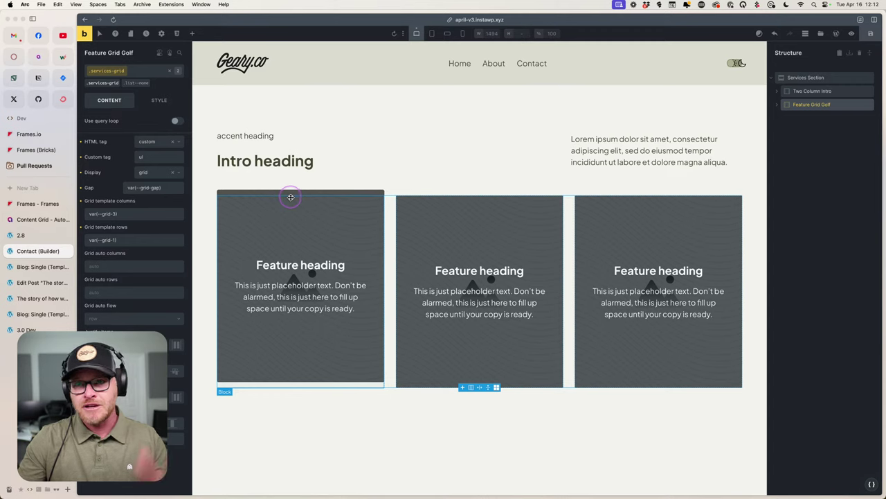
# Relabel the grid element Services Grid and check its Overlay Cards and neighbouring elements.
pyautogui.doubleClick(808, 105)
pyautogui.write('Services Grid')
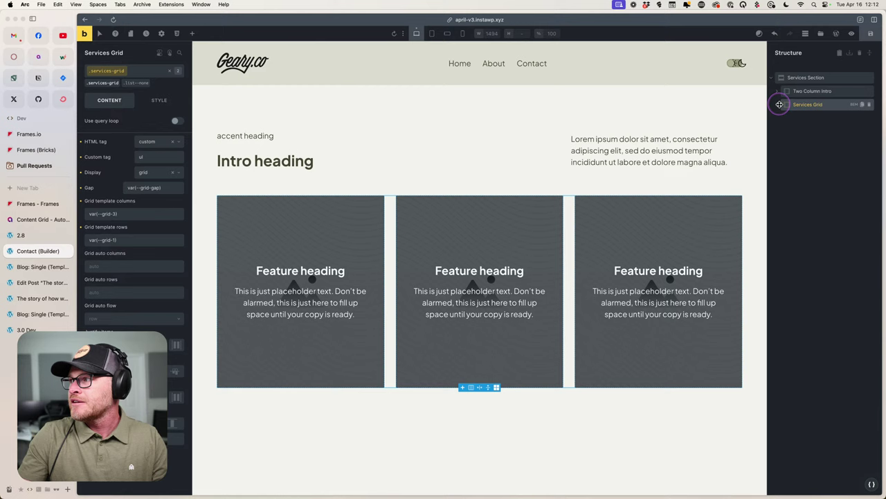
pyautogui.click(808, 105)
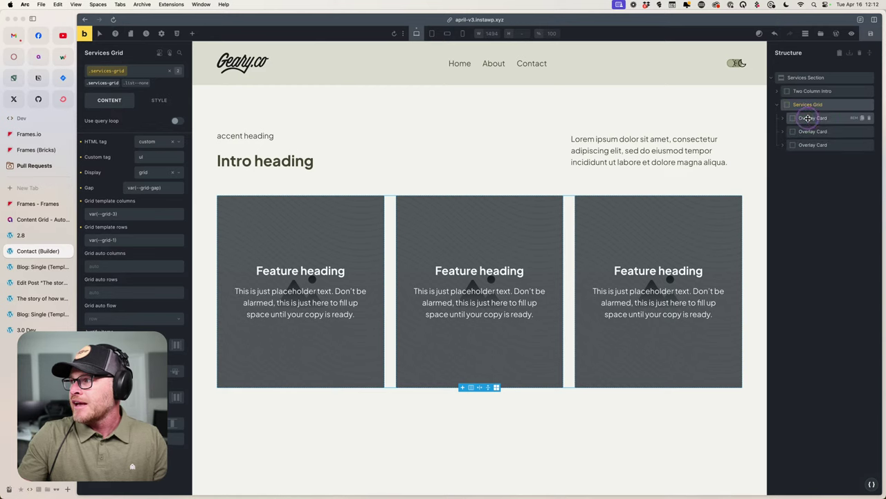
pyautogui.click(813, 118)
pyautogui.click(807, 105)
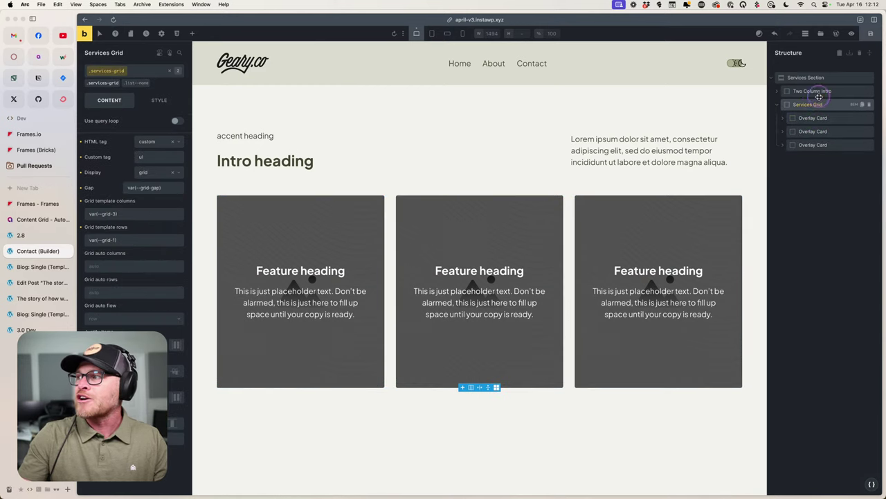
pyautogui.click(812, 91)
pyautogui.click(797, 147)
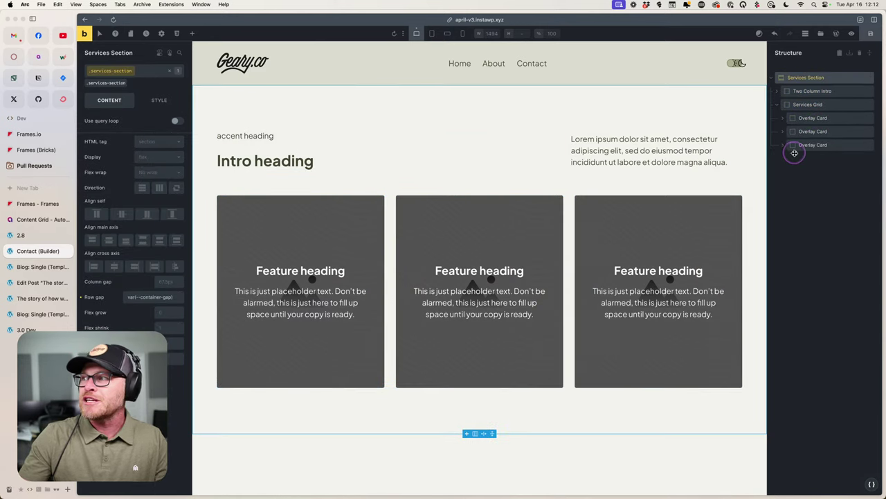
pyautogui.click(817, 118)
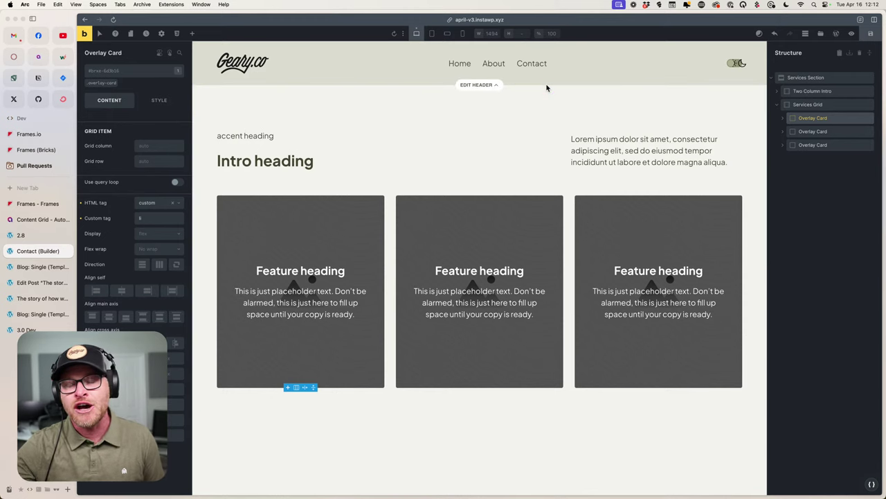
# Save Services Section as a template under My templates, then close the template library.
pyautogui.rightClick(803, 77)
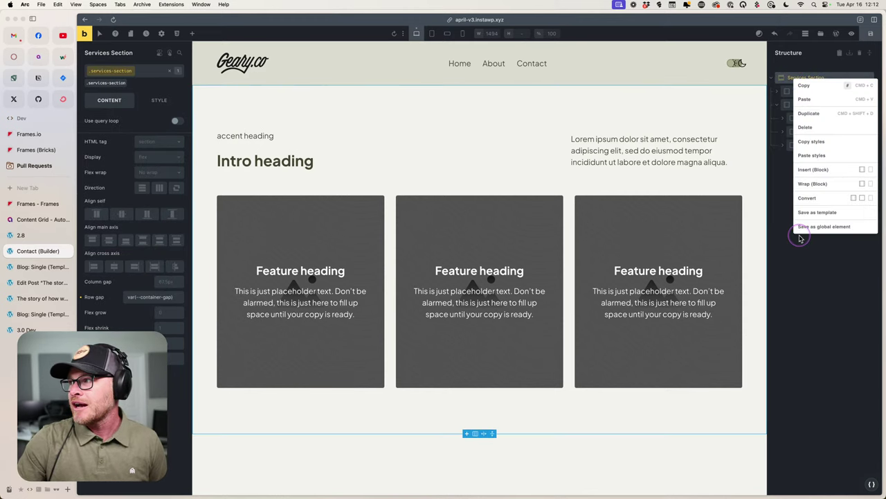
pyautogui.click(814, 217)
pyautogui.click(158, 68)
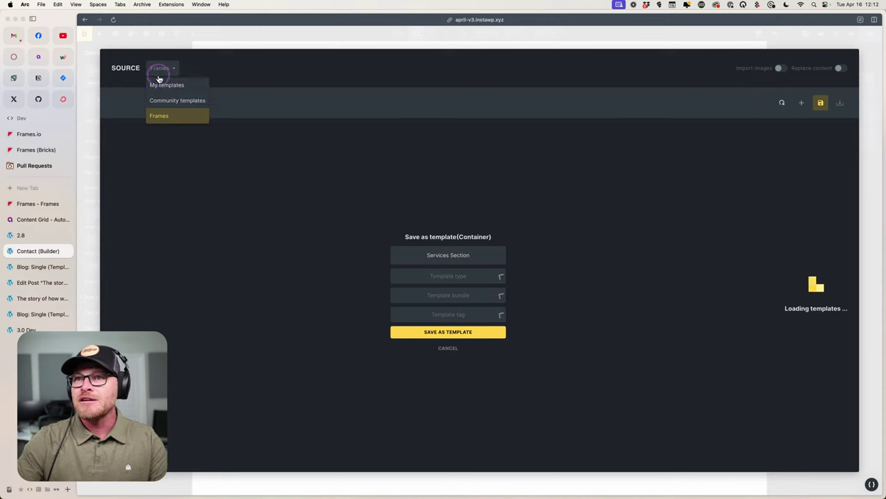
pyautogui.click(270, 287)
pyautogui.doubleClick(460, 255)
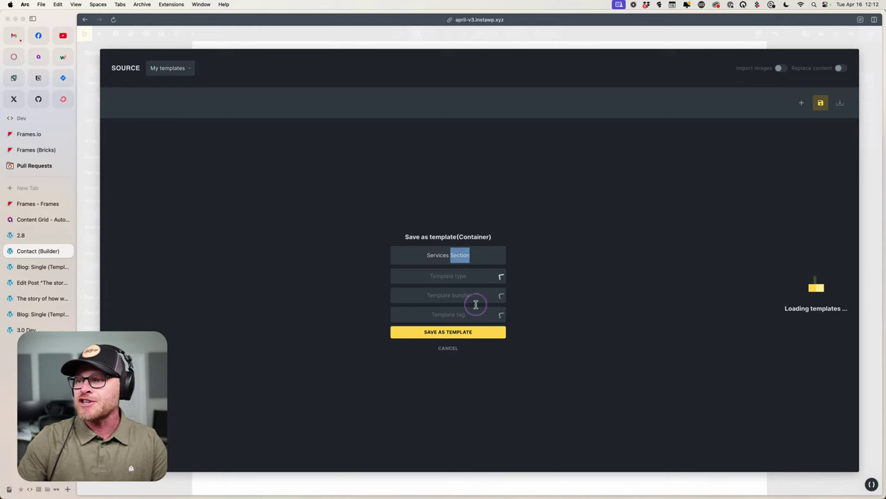
pyautogui.click(486, 229)
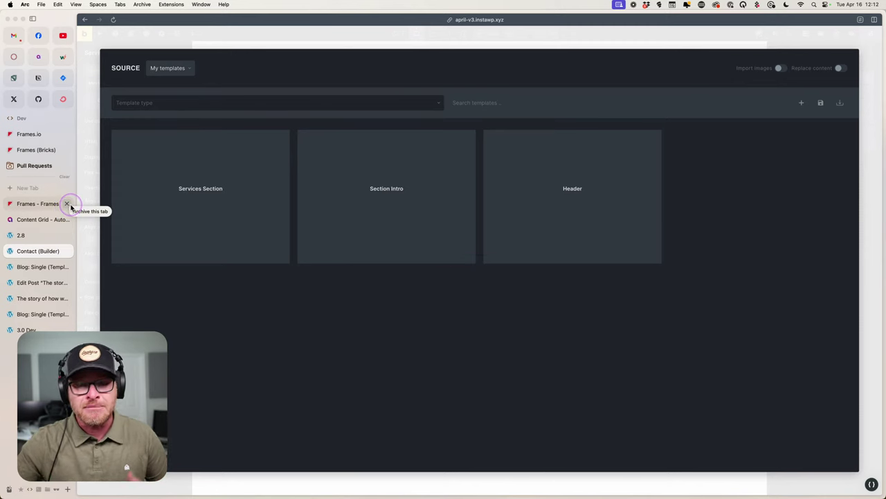
pyautogui.moveTo(197, 177)
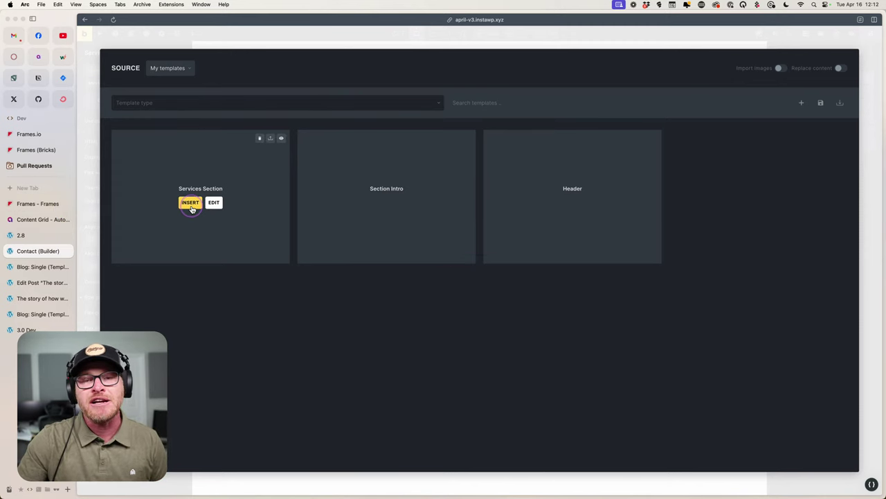
pyautogui.click(190, 205)
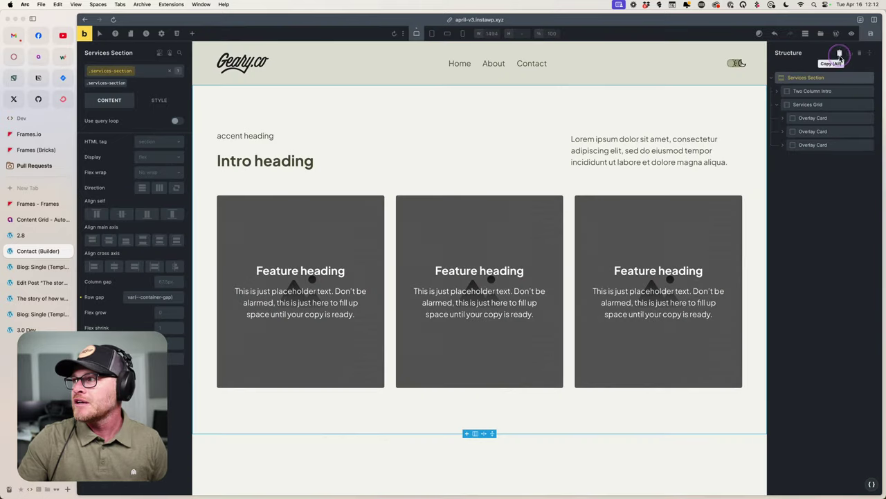
# Copy the page elements, preview the section's BEM class list, and dismiss the class-naming overlay.
pyautogui.click(840, 55)
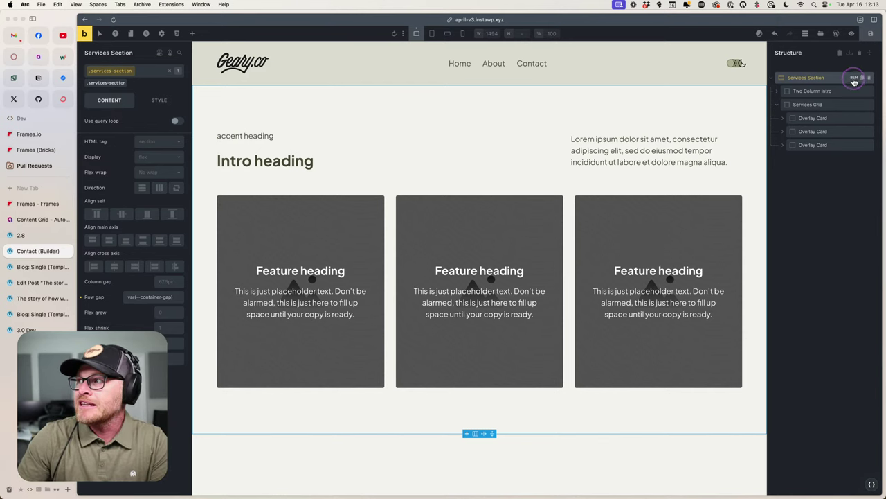
pyautogui.click(854, 79)
pyautogui.moveTo(800, 91); pyautogui.dragTo(409, 113)
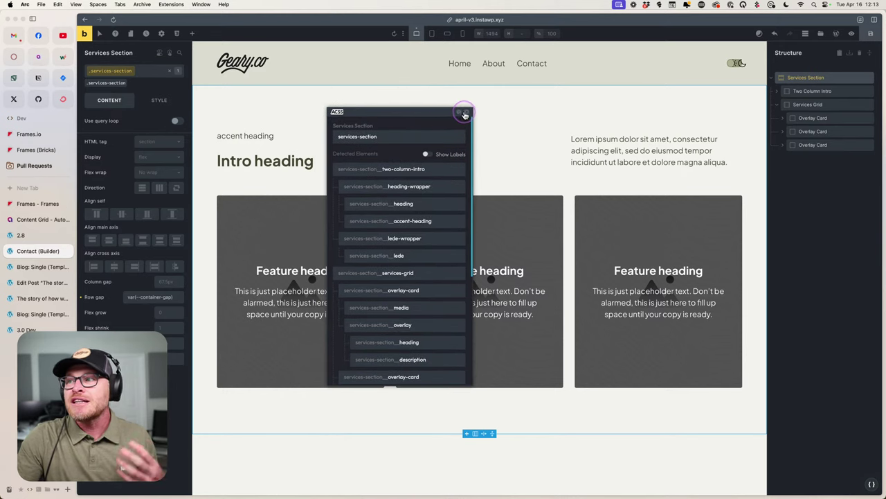
pyautogui.click(467, 113)
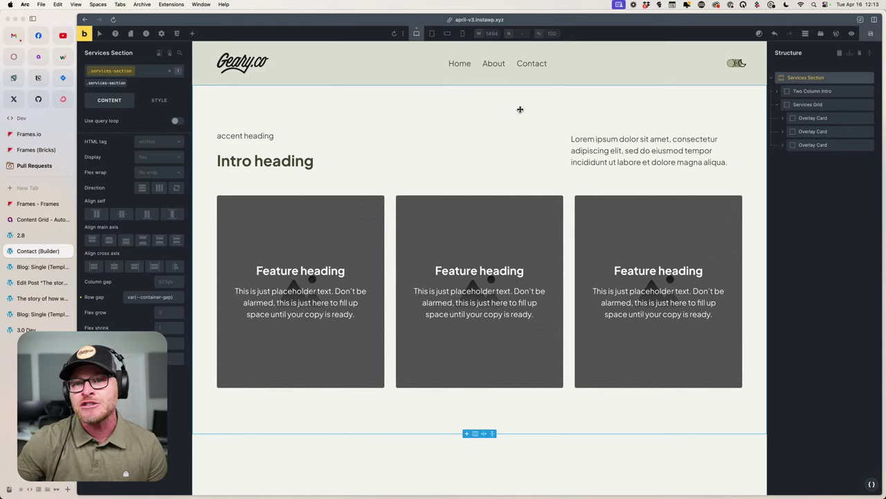
# Delete Services Section and add a new section whose container uses the ACSS 3-column grid.
pyautogui.click(871, 78)
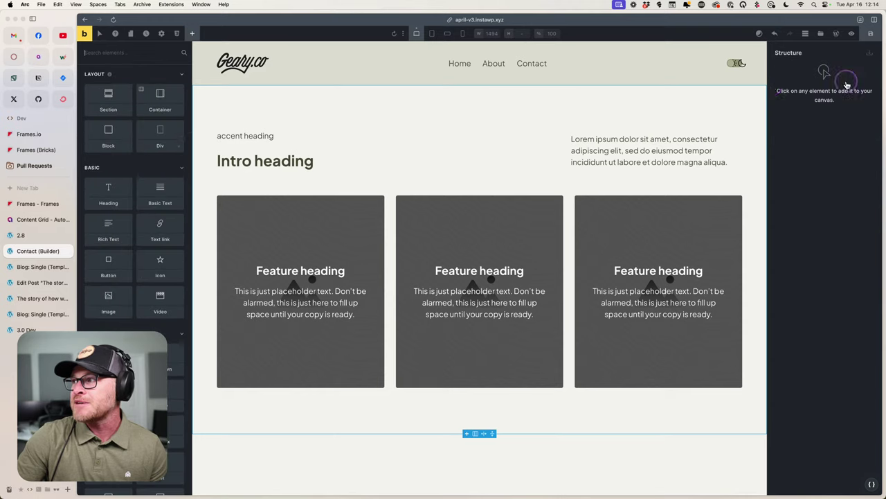
pyautogui.moveTo(118, 83); pyautogui.dragTo(307, 135)
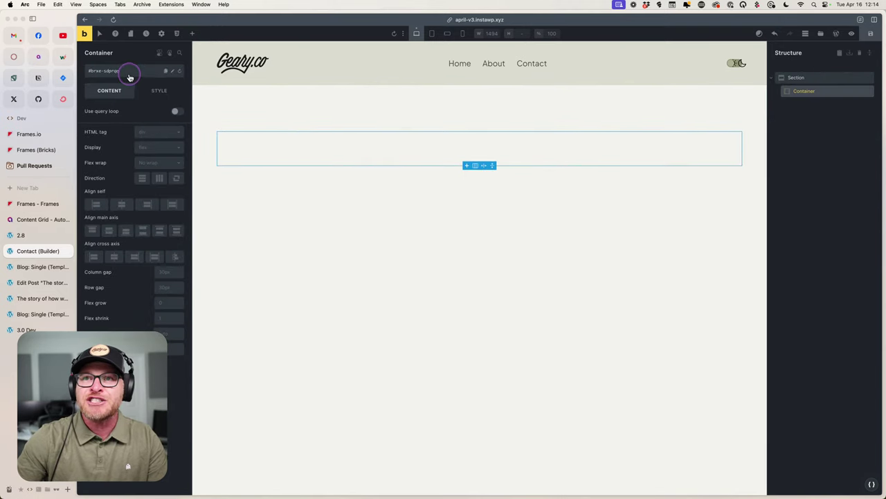
pyautogui.click(194, 36)
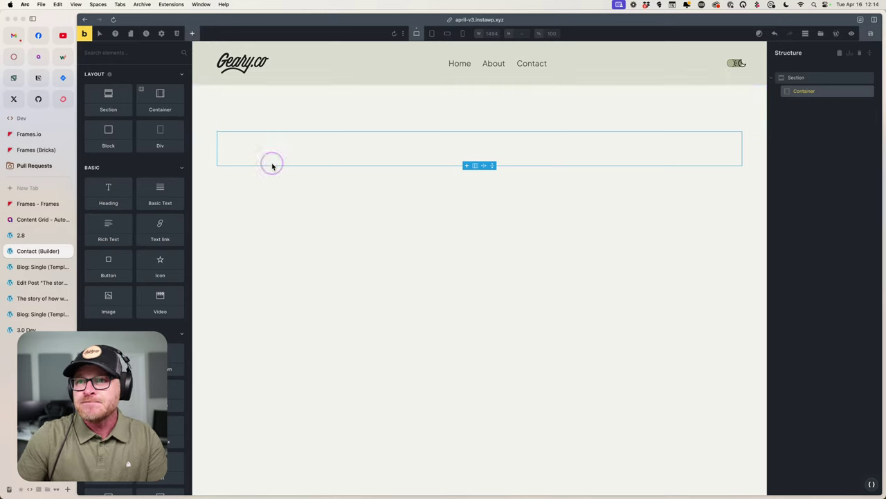
pyautogui.click(325, 146)
pyautogui.click(138, 73)
pyautogui.write('grid')
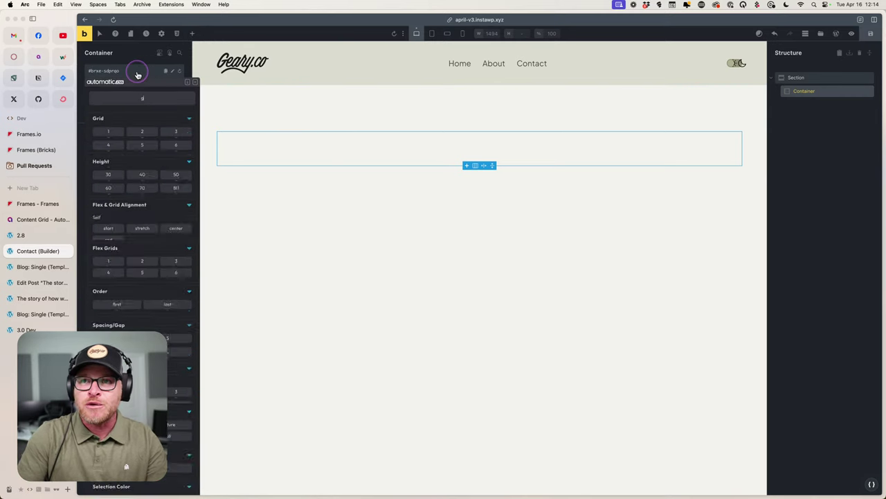
pyautogui.click(174, 131)
pyautogui.click(466, 298)
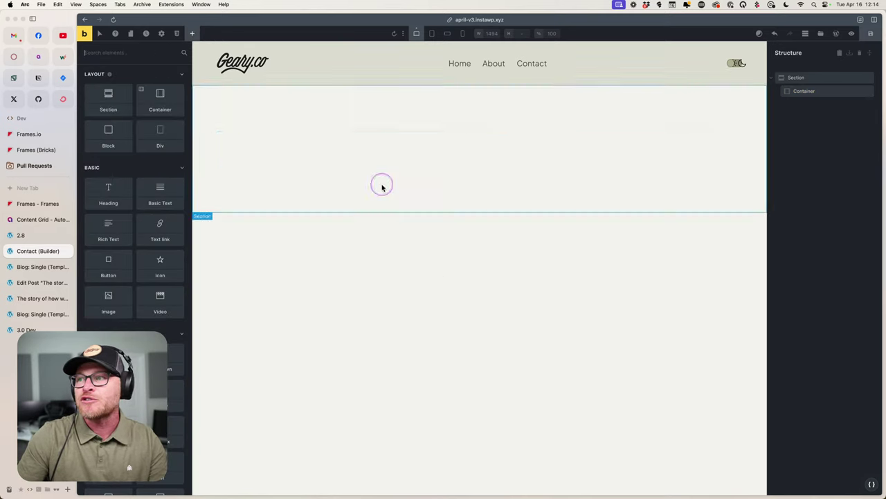
pyautogui.click(360, 149)
# Place a Block in the grid and nest an inner Block inside it.
pyautogui.click(193, 35)
pyautogui.write('block')
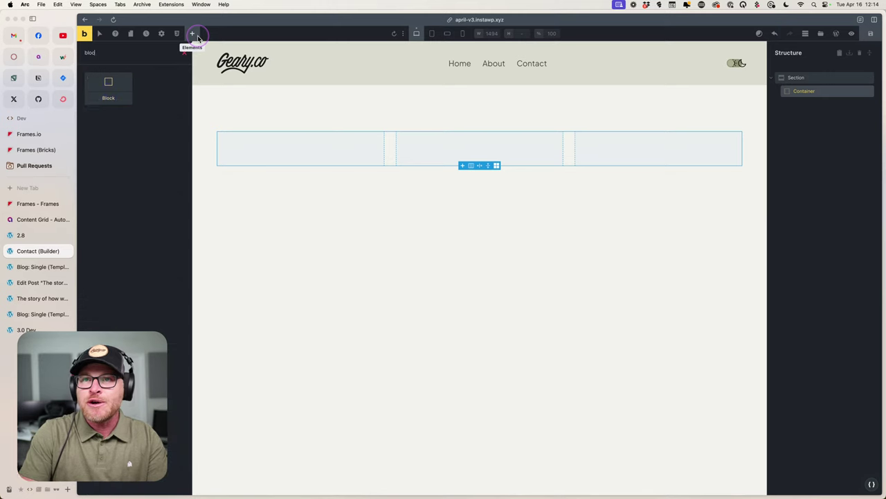
pyautogui.moveTo(108, 97); pyautogui.dragTo(273, 149)
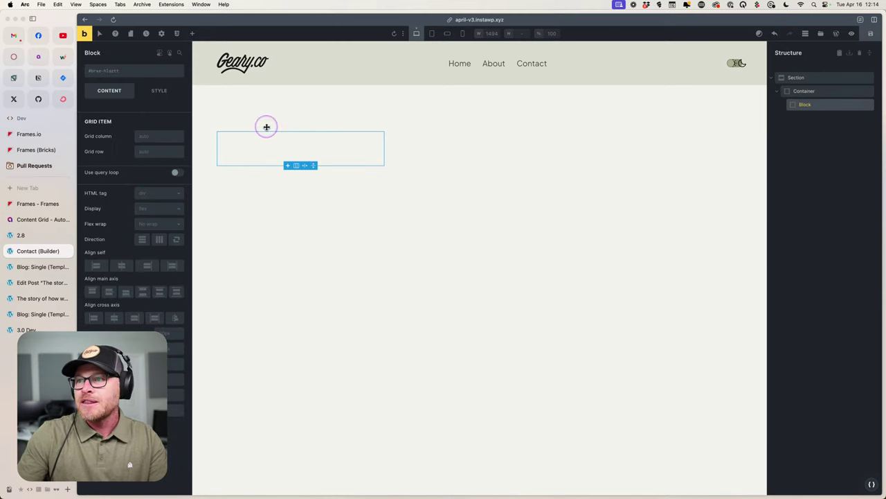
pyautogui.click(97, 70)
pyautogui.click(193, 33)
pyautogui.write('block')
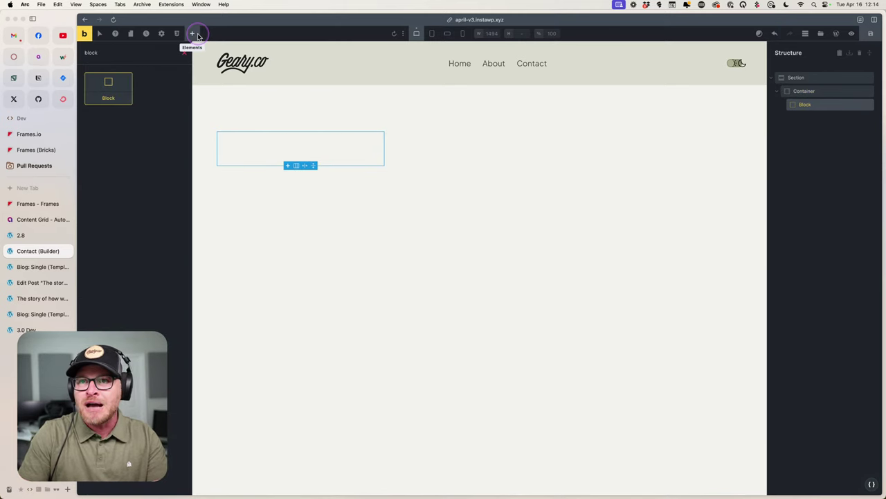
pyautogui.moveTo(108, 88); pyautogui.dragTo(801, 118)
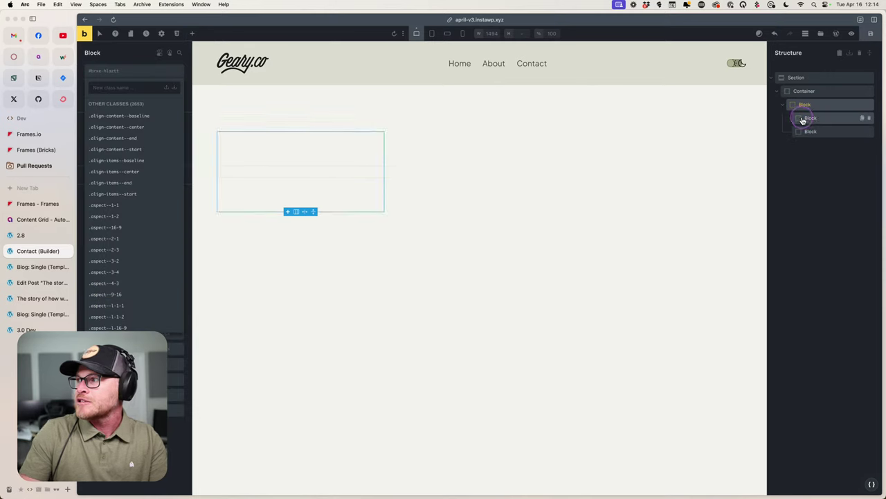
pyautogui.click(812, 119)
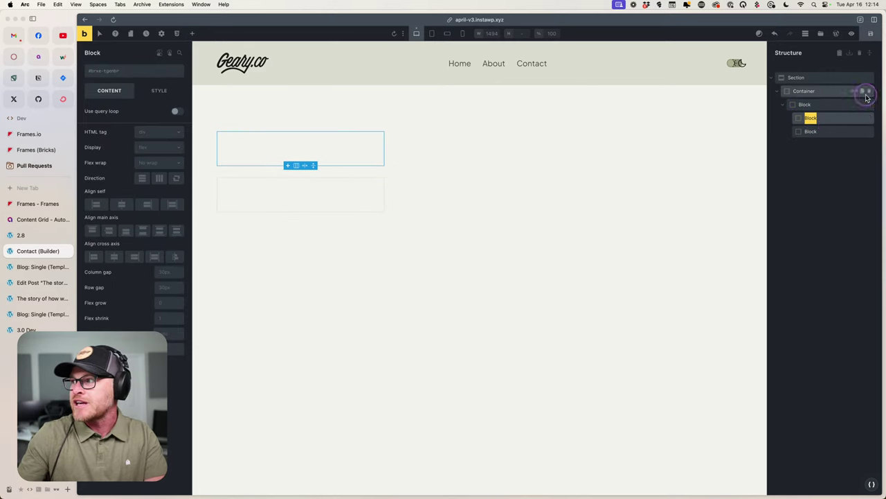
# Drop an empty Image element into the first inner block.
pyautogui.click(192, 34)
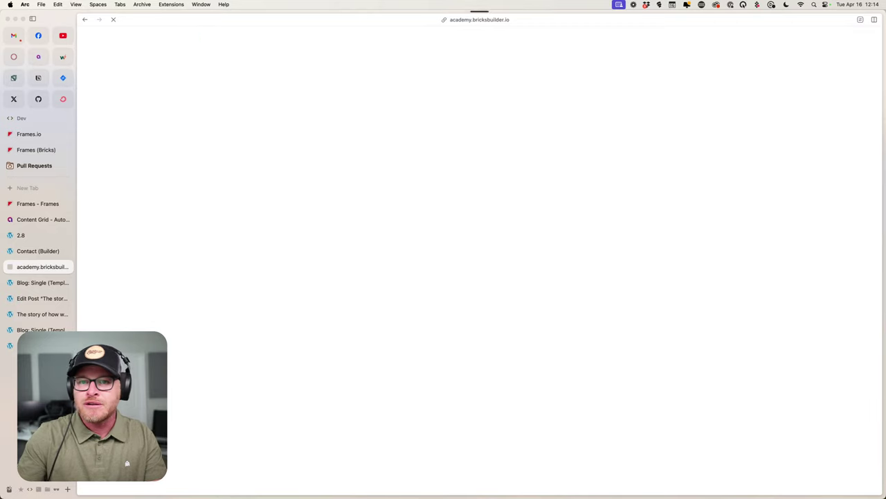
pyautogui.click(43, 251)
pyautogui.click(108, 55)
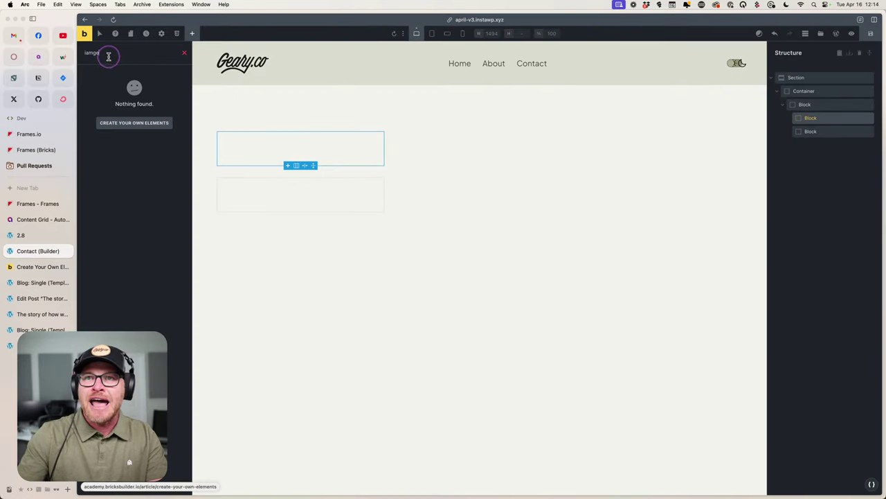
pyautogui.press('BackSpace')
pyautogui.press('BackSpace')
pyautogui.press('BackSpace')
pyautogui.press('BackSpace')
pyautogui.write('mag')
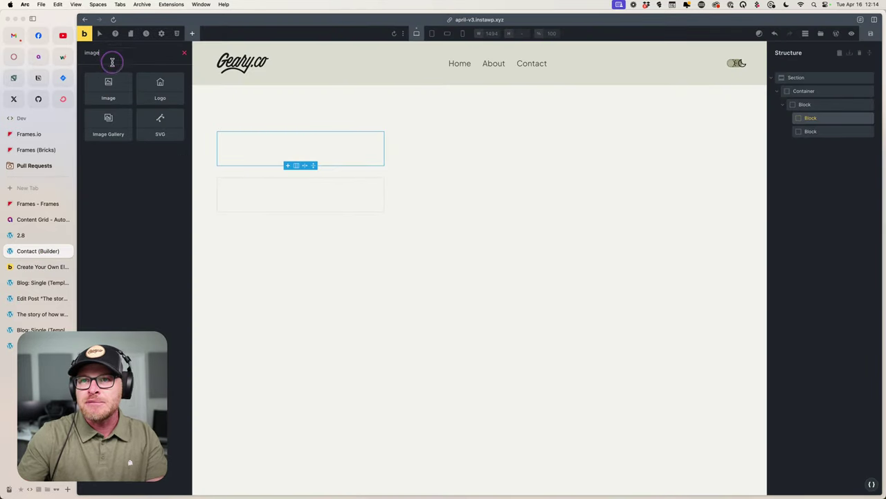
pyautogui.moveTo(109, 87); pyautogui.dragTo(300, 145)
pyautogui.moveTo(806, 129); pyautogui.dragTo(810, 135)
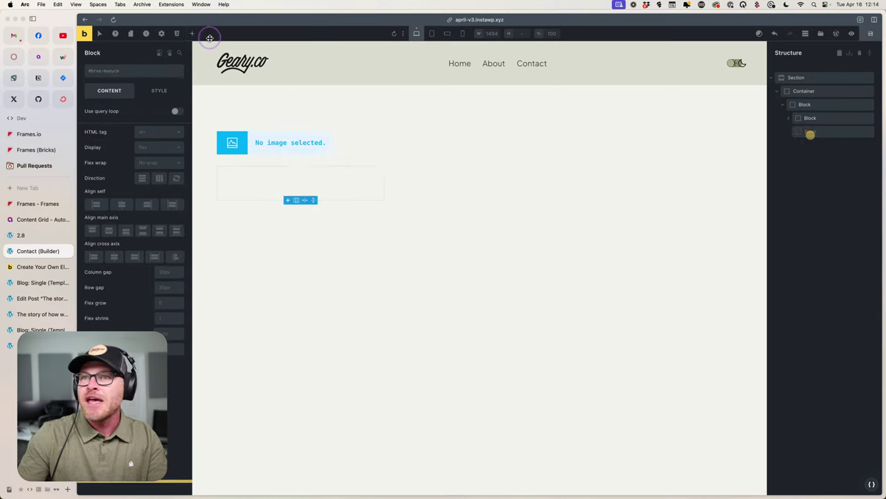
pyautogui.click(193, 34)
# Add a Heading, Basic Text and a Button with class btn--primary to the second inner block.
pyautogui.write('head')
pyautogui.press('Return')
pyautogui.write('te')
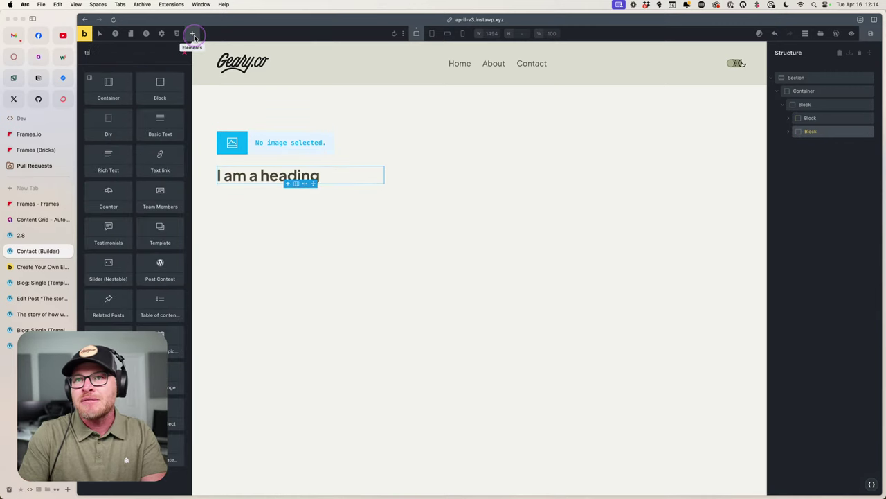
pyautogui.write('xt')
pyautogui.press('Return')
pyautogui.click(193, 34)
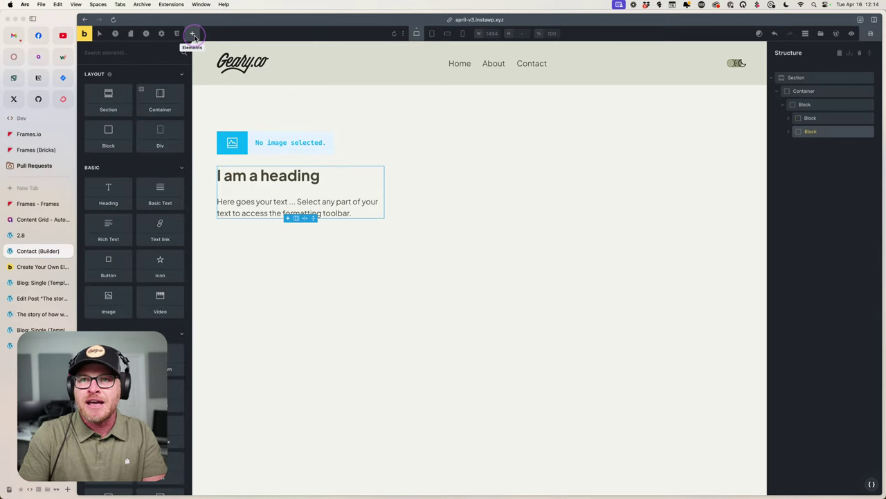
pyautogui.write('button')
pyautogui.press('Return')
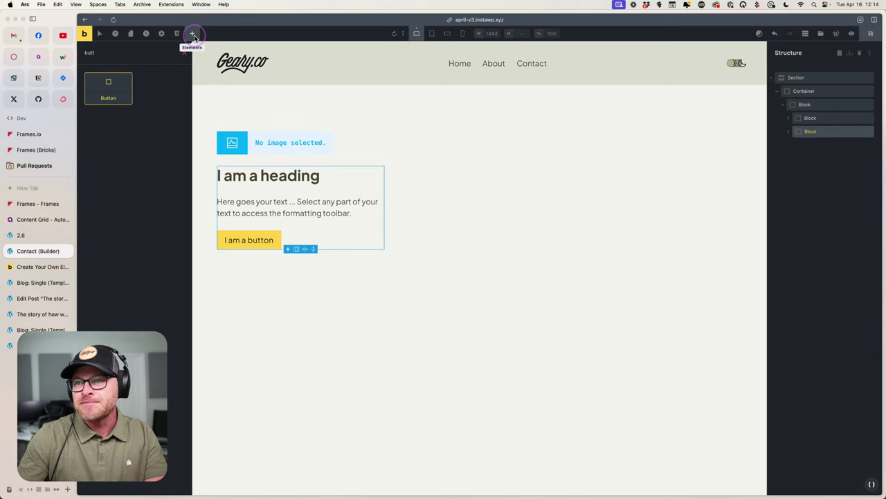
pyautogui.click(257, 239)
pyautogui.click(123, 71)
pyautogui.write('btn-')
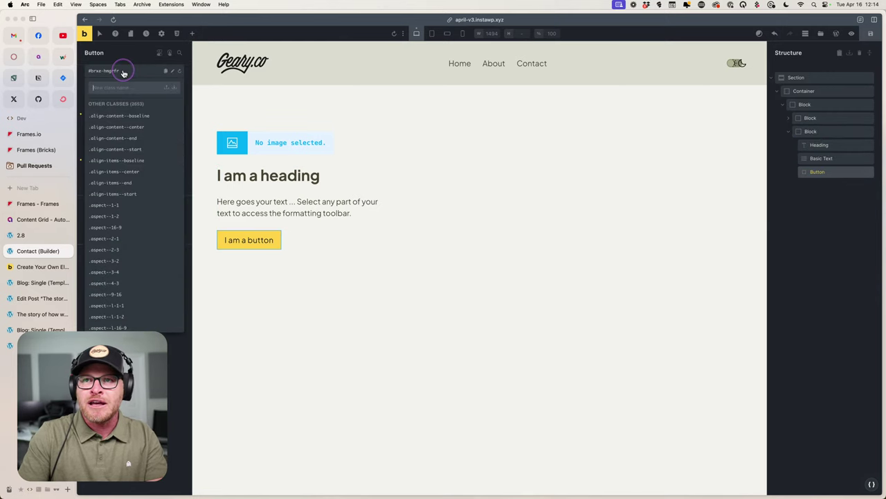
pyautogui.write('-primary')
pyautogui.press('Return')
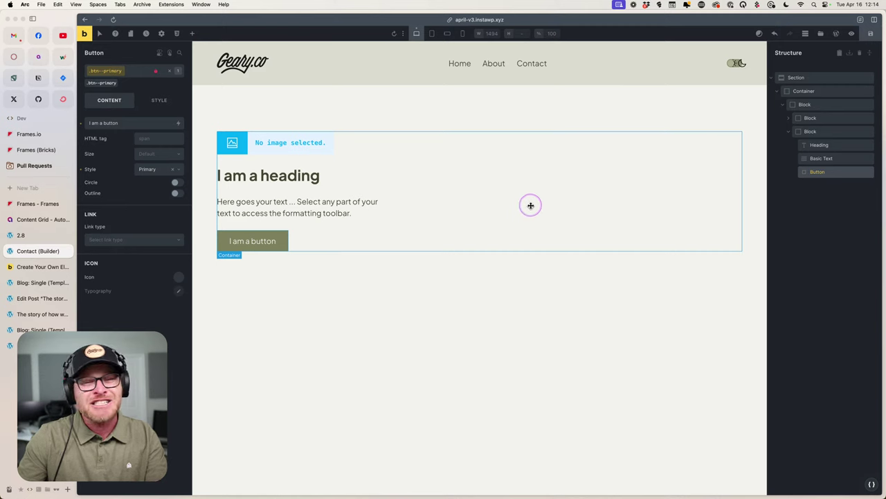
# Set the Basic Text tag to span and the heading tag to h3.
pyautogui.click(824, 158)
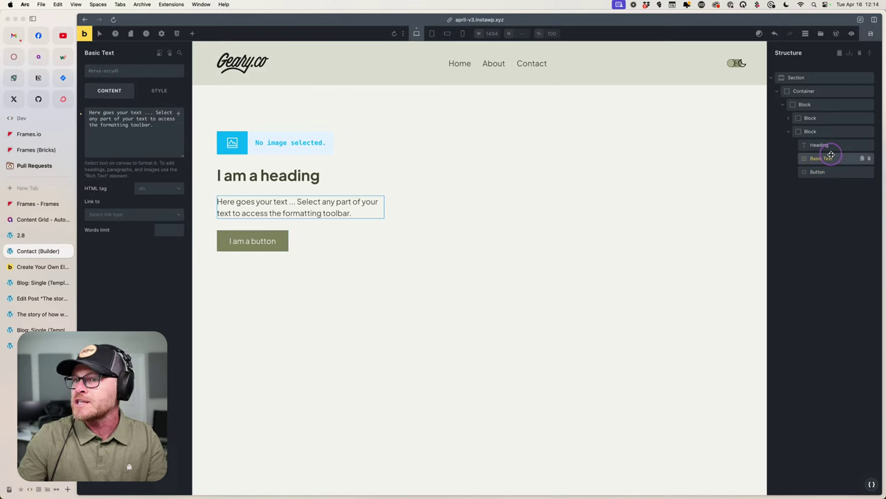
pyautogui.click(159, 188)
pyautogui.click(163, 220)
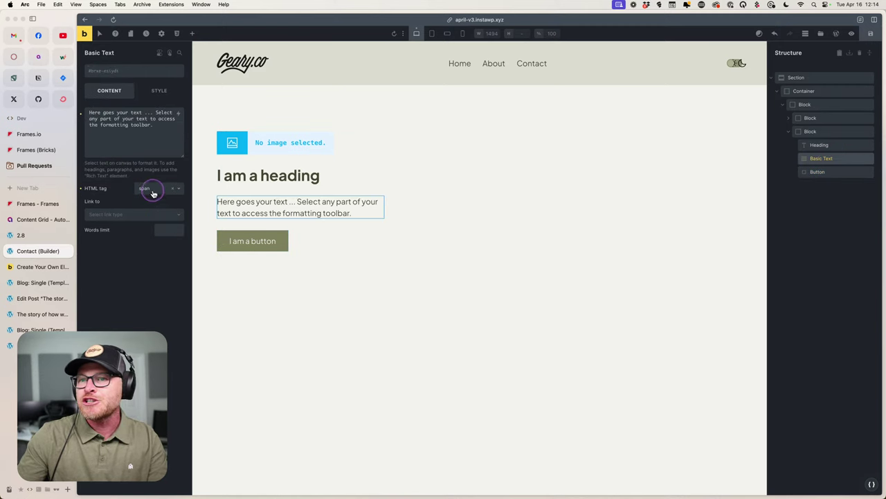
pyautogui.click(153, 191)
pyautogui.click(824, 144)
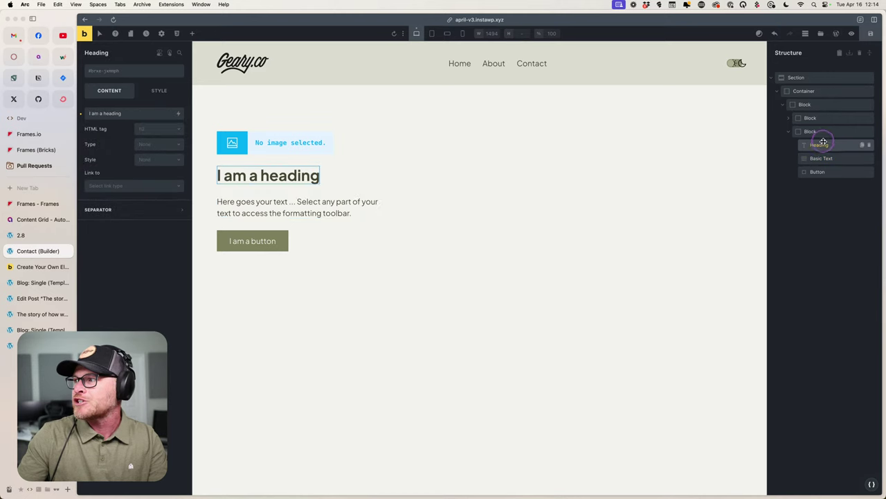
pyautogui.click(159, 129)
pyautogui.click(158, 165)
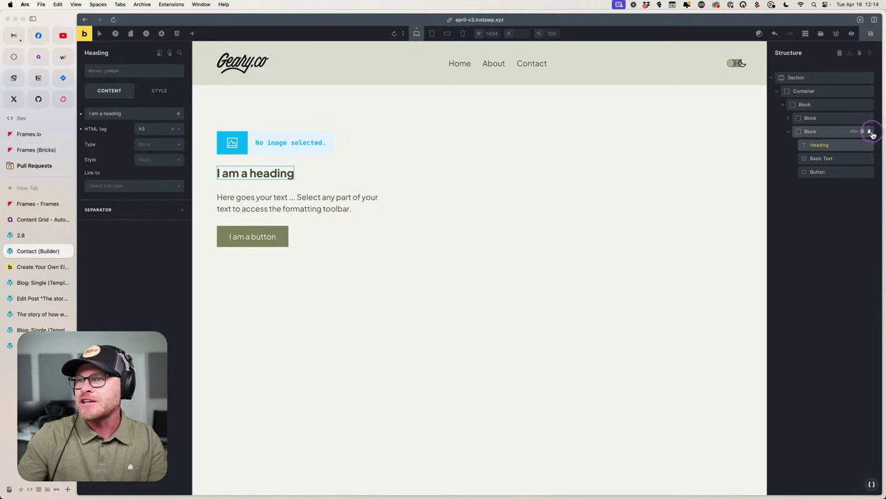
# Change the image's tag to figure and select the card's outer block.
pyautogui.click(813, 118)
pyautogui.click(790, 118)
pyautogui.click(810, 131)
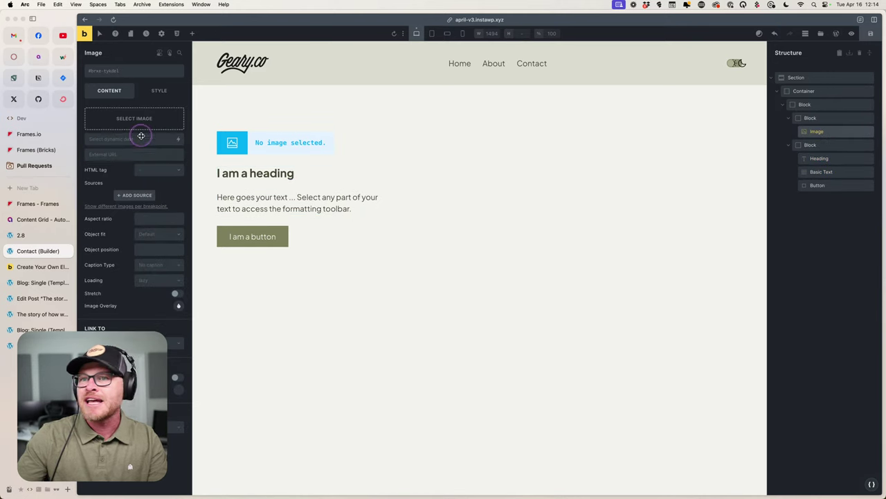
pyautogui.click(149, 171)
pyautogui.click(145, 182)
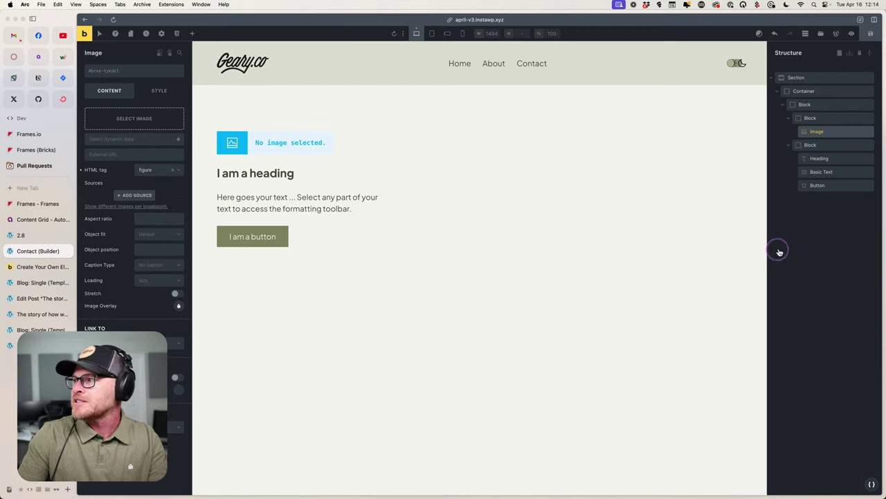
pyautogui.click(808, 204)
pyautogui.click(805, 104)
pyautogui.moveTo(806, 104); pyautogui.dragTo(847, 106)
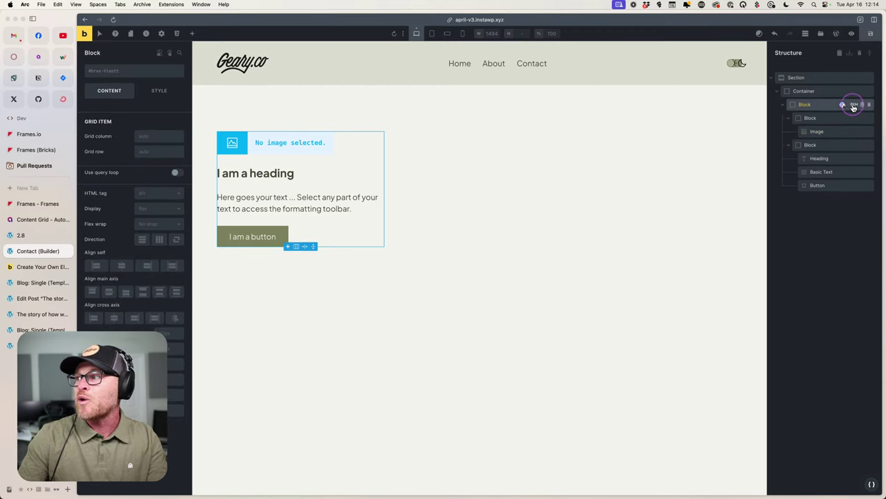
pyautogui.click(855, 105)
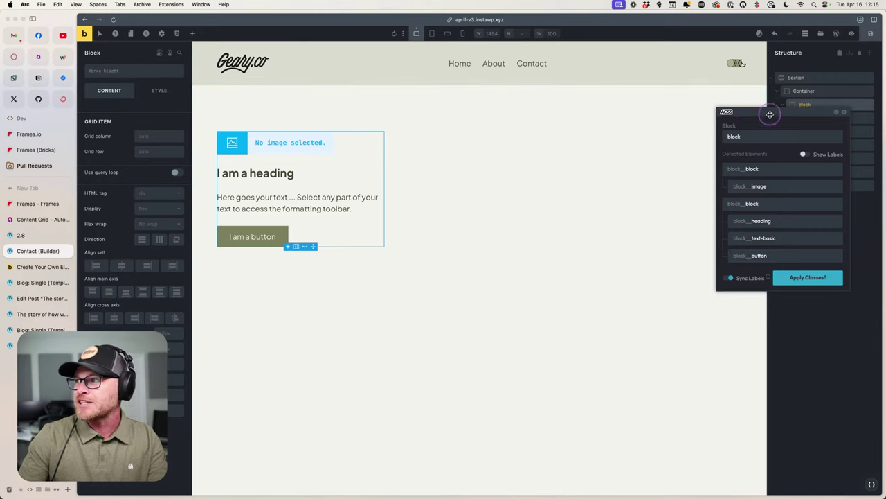
# Set the base class name to service-card with media-wrapper and media element suffixes.
pyautogui.moveTo(769, 113); pyautogui.dragTo(416, 152)
pyautogui.click(414, 177)
pyautogui.write('service-card')
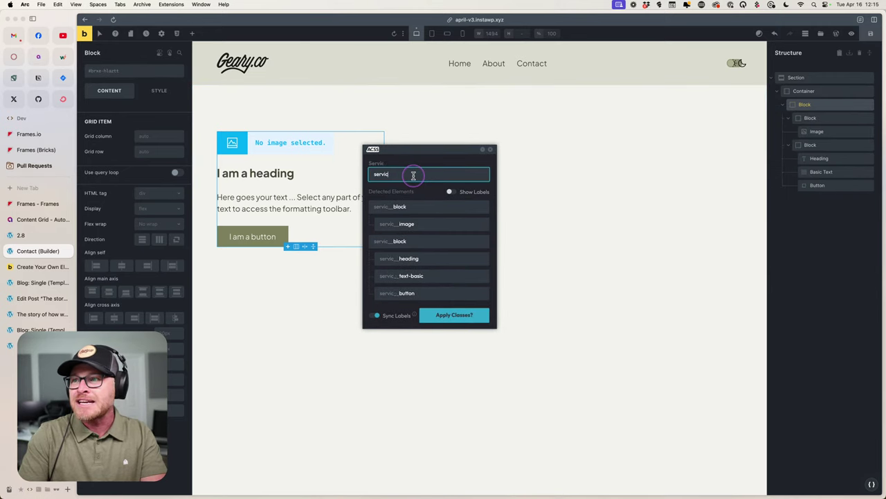
pyautogui.doubleClick(417, 206)
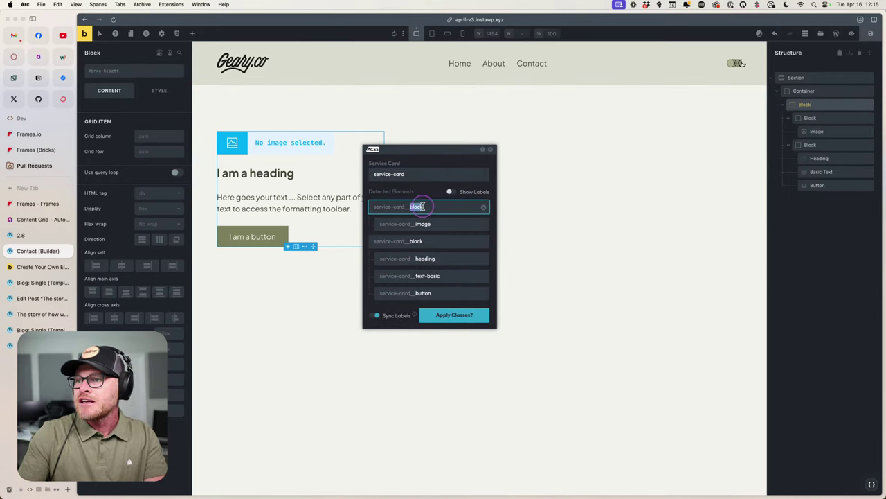
pyautogui.write('media-wrapper')
pyautogui.press('Tab')
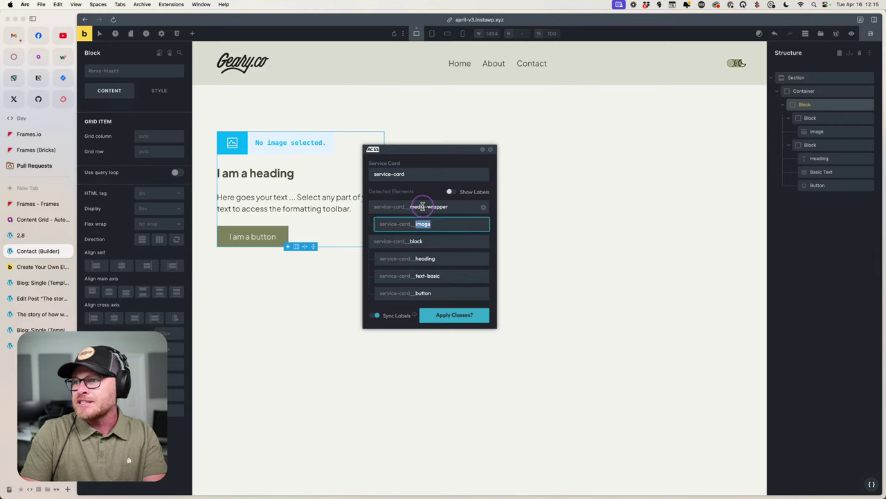
pyautogui.write('media')
pyautogui.press('Tab')
pyautogui.press('Tab')
# Name the body-wrapper and description suffixes, keep heading, and apply the service-card classes.
pyautogui.hotkey('shift', 'Tab')
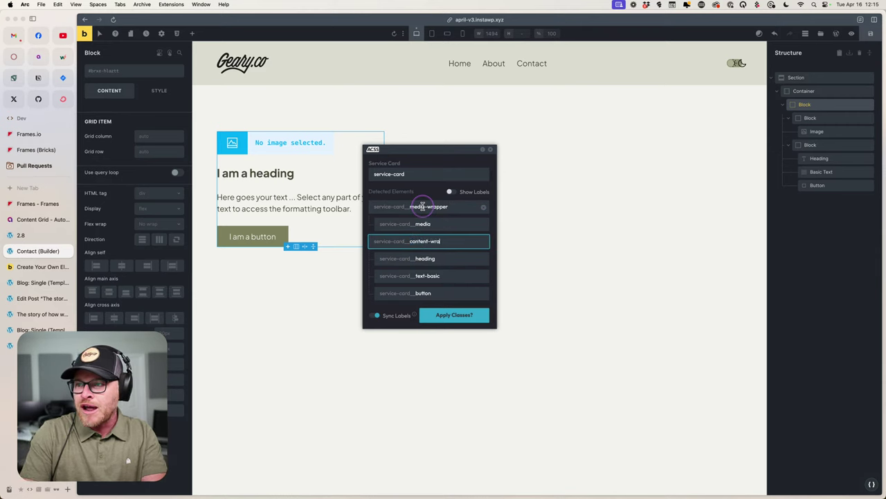
pyautogui.write('body-wrapper')
pyautogui.press('Tab')
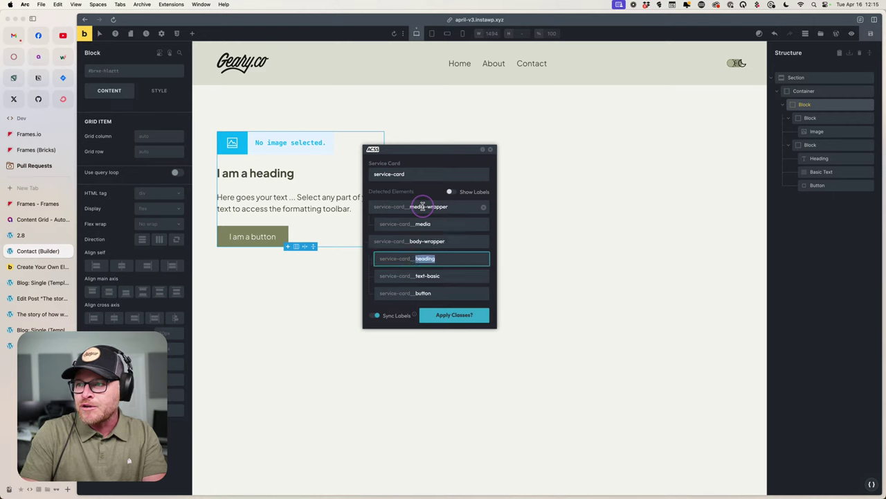
pyautogui.press('Tab')
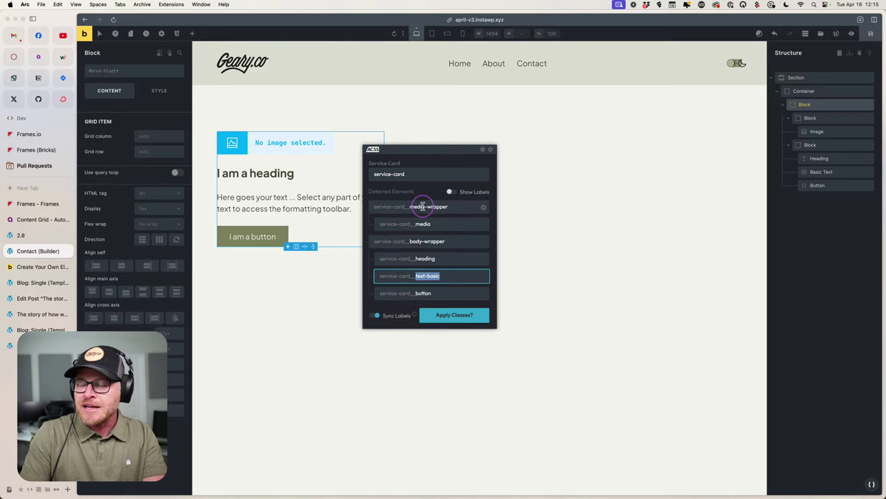
pyautogui.write('description')
pyautogui.press('Tab')
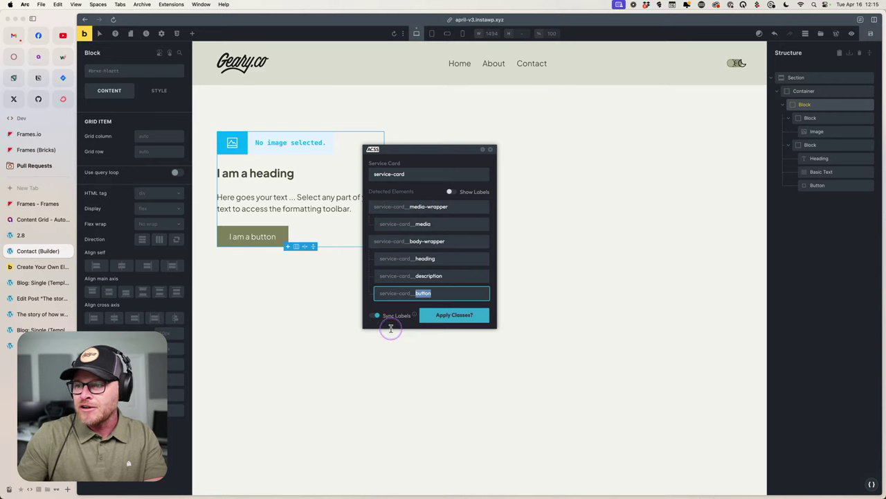
pyautogui.click(451, 313)
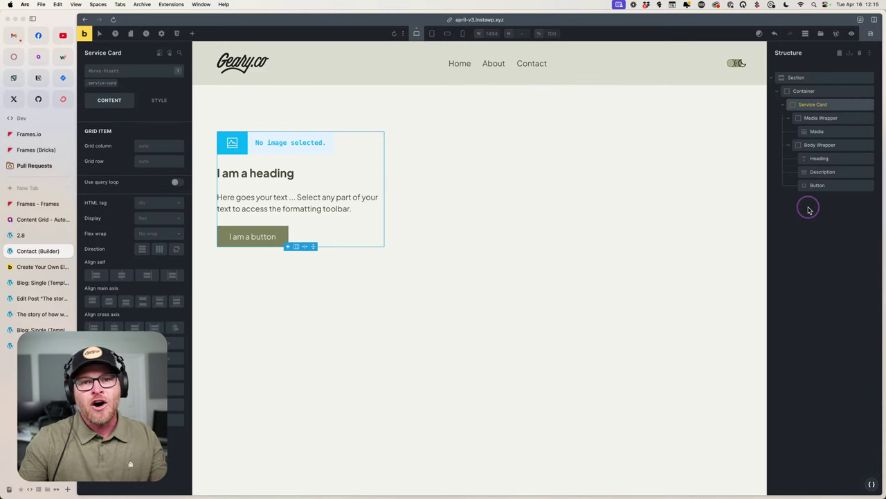
pyautogui.click(232, 143)
# Insert the woman's photo from the Media Library and add the service-card__media class.
pyautogui.click(142, 123)
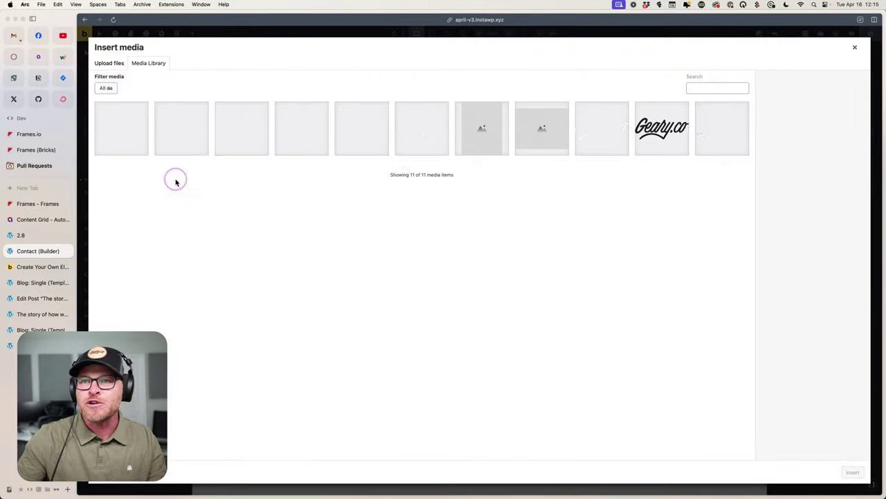
pyautogui.click(218, 139)
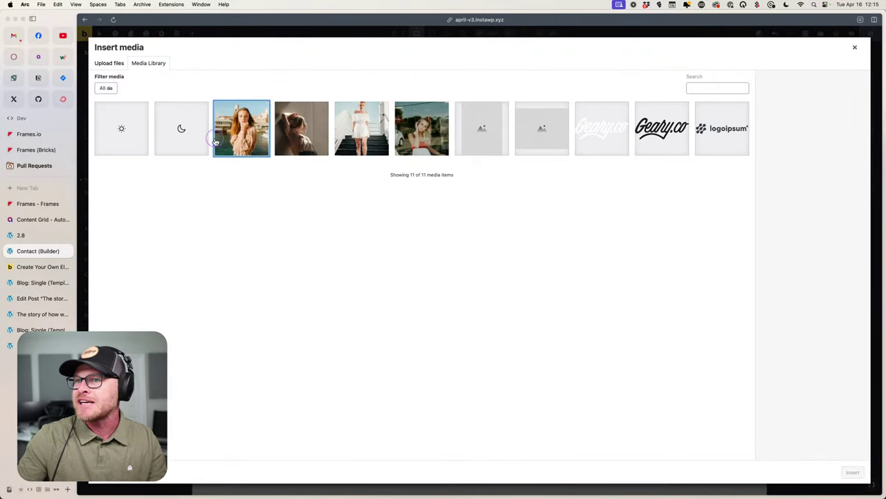
pyautogui.click(853, 472)
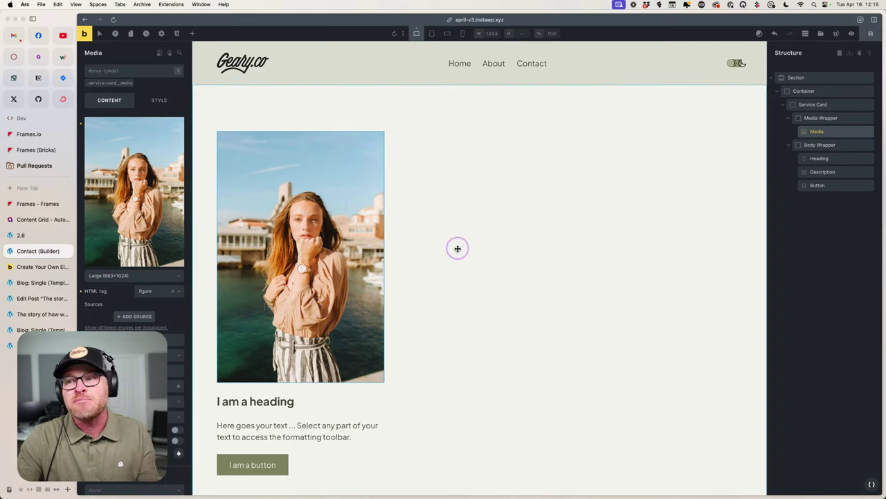
pyautogui.click(97, 84)
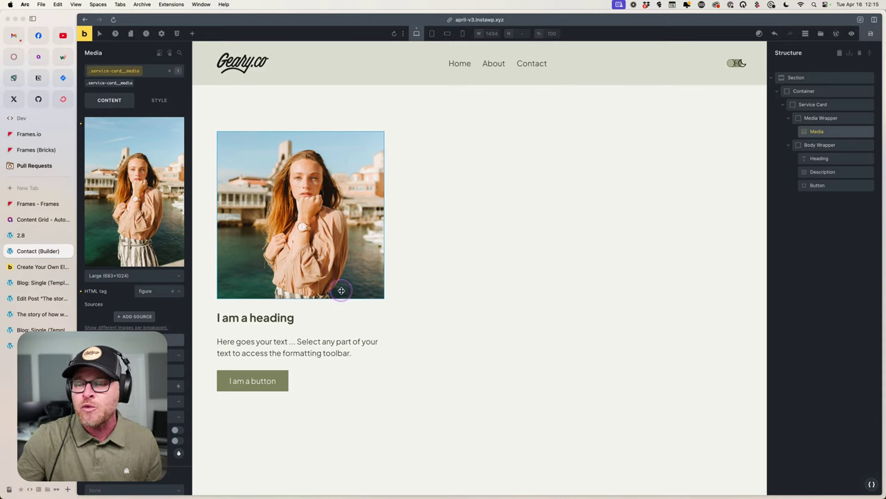
pyautogui.click(347, 377)
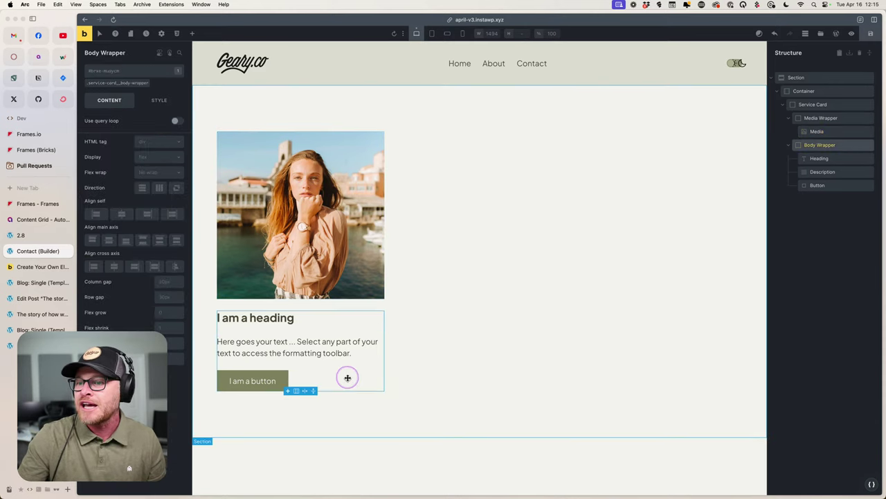
pyautogui.click(284, 308)
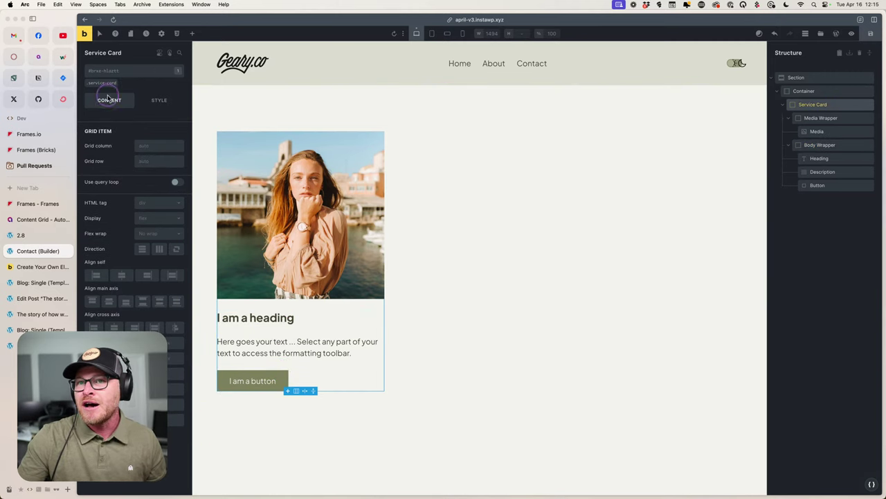
# Give the .service-card class a white background from the framework colour palette.
pyautogui.click(103, 83)
pyautogui.click(159, 99)
pyautogui.click(130, 163)
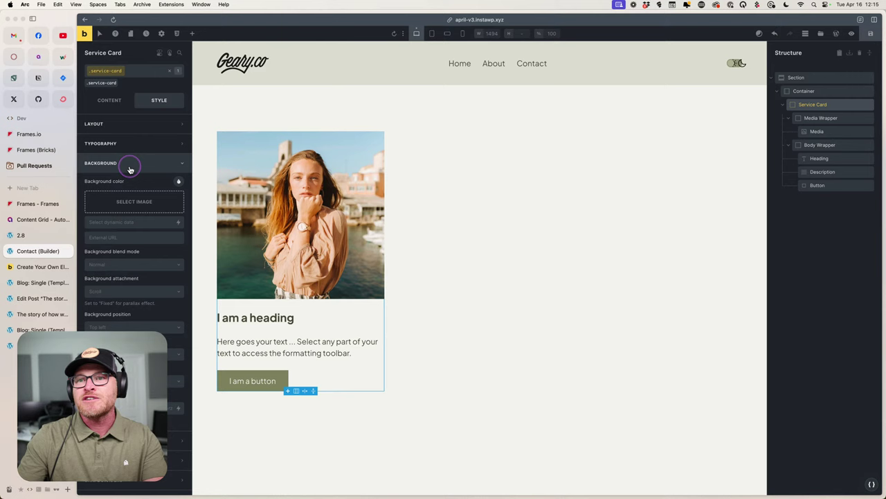
pyautogui.click(174, 182)
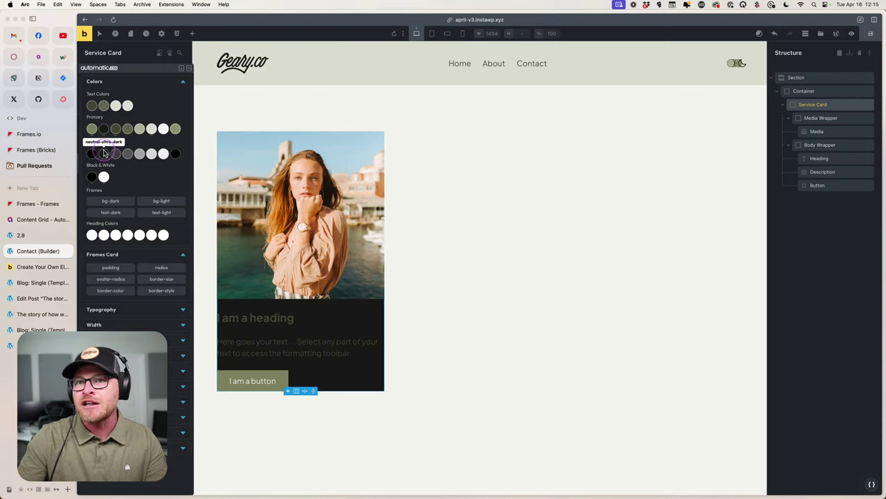
pyautogui.click(103, 177)
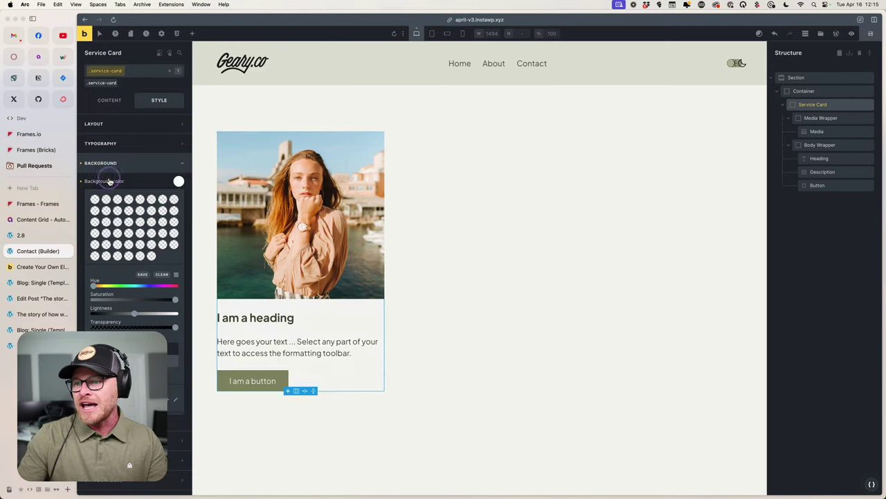
# Set the card's padding to the large space size on all four sides.
pyautogui.click(130, 125)
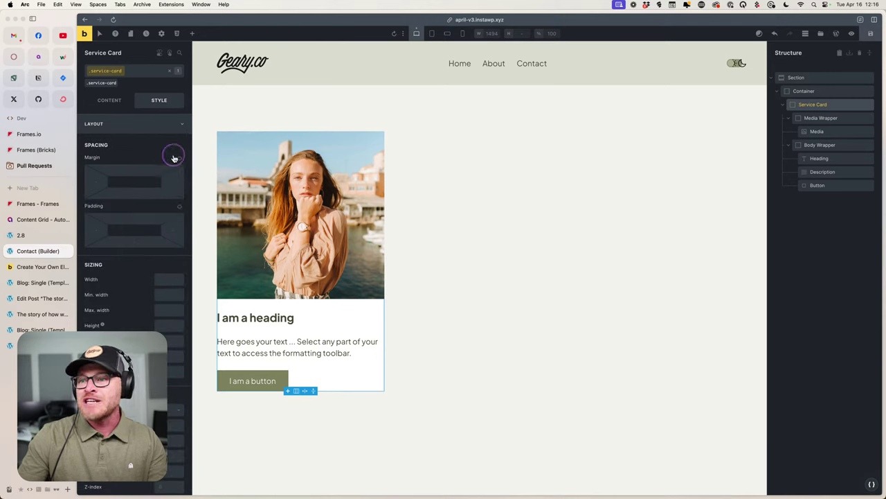
pyautogui.rightClick(132, 221)
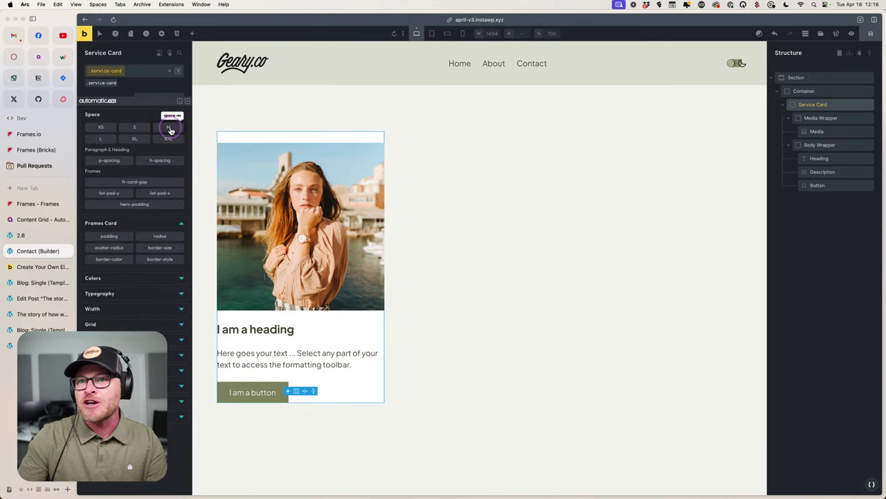
pyautogui.click(104, 139)
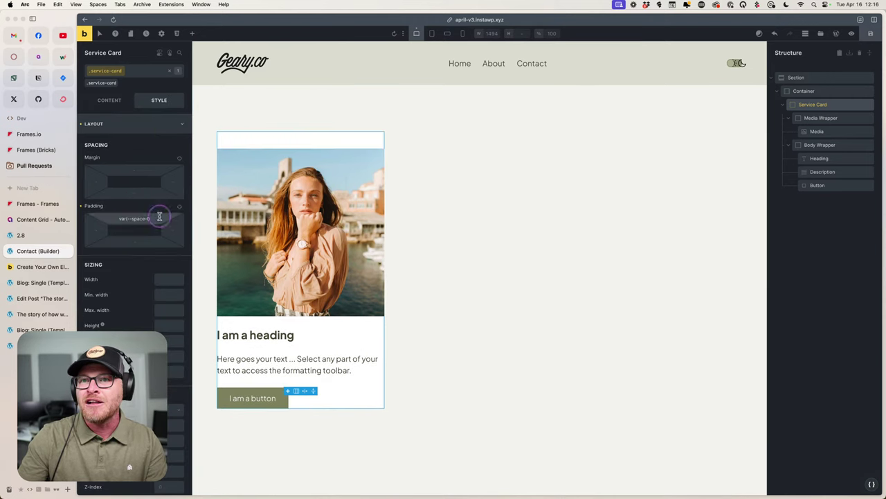
pyautogui.click(180, 208)
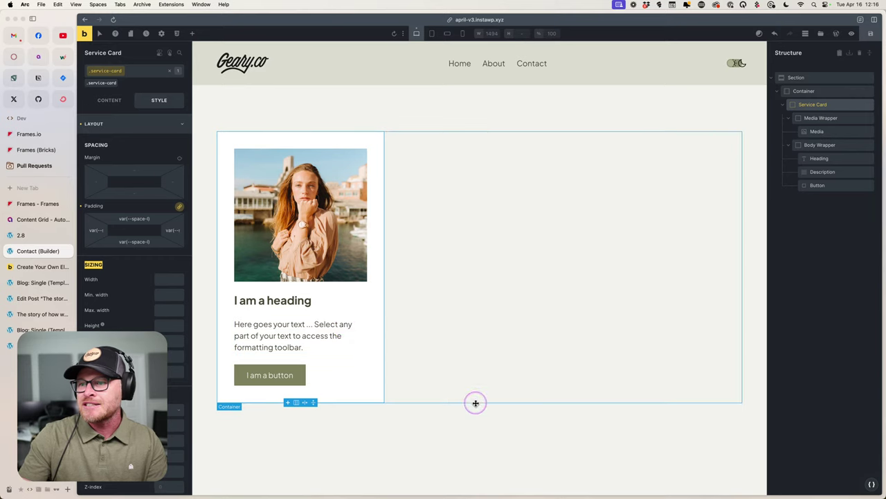
pyautogui.click(137, 124)
# Round all four corners of the card with the card radius variable.
pyautogui.click(134, 183)
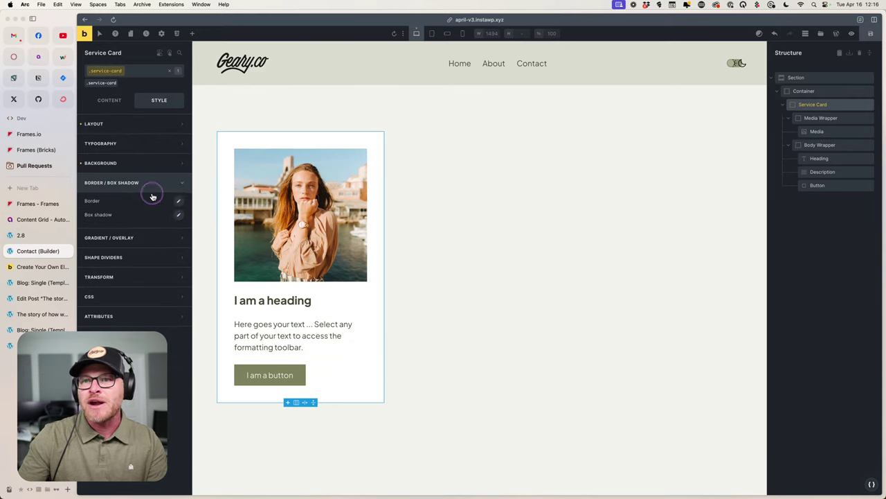
pyautogui.click(180, 201)
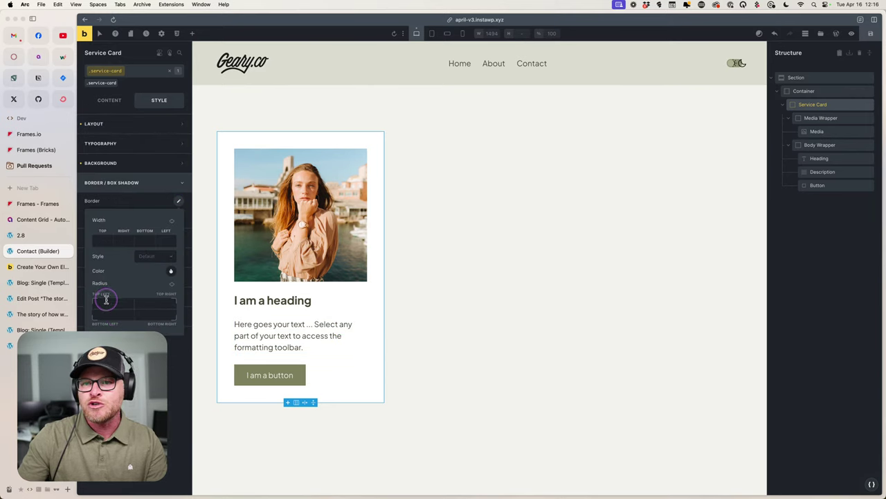
pyautogui.rightClick(106, 299)
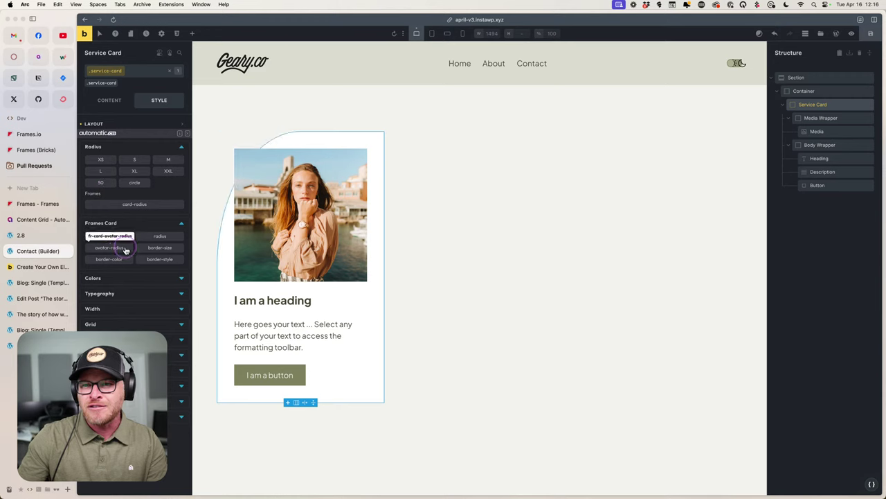
pyautogui.click(159, 237)
pyautogui.click(113, 302)
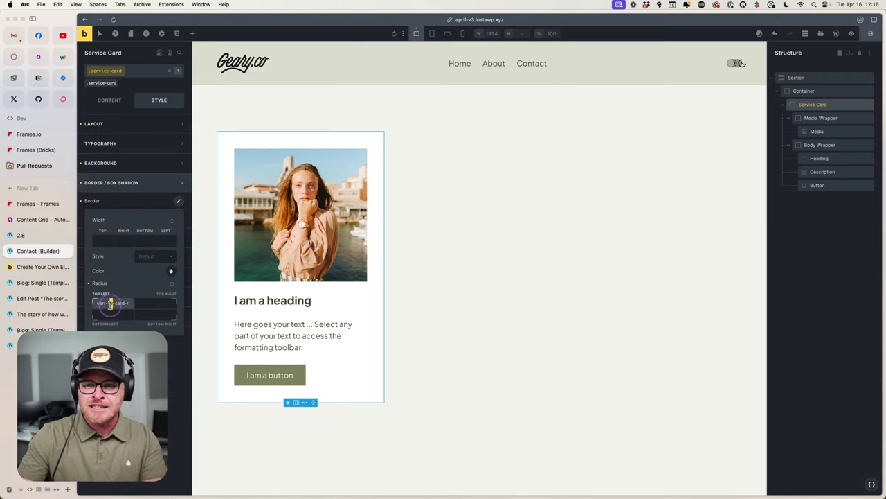
pyautogui.press('BackSpace')
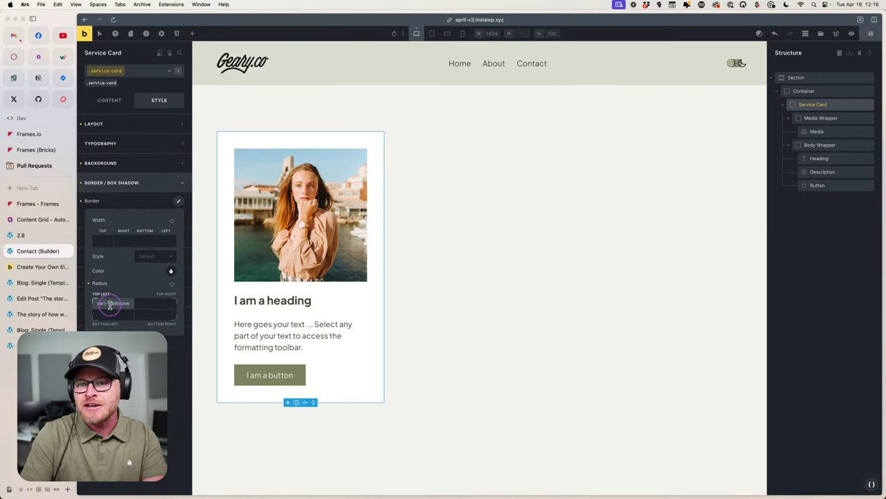
pyautogui.press('BackSpace')
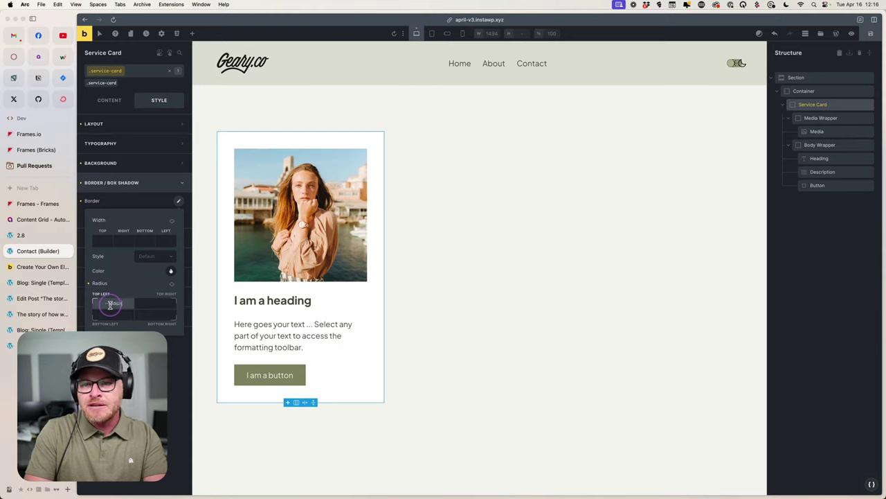
pyautogui.click(171, 284)
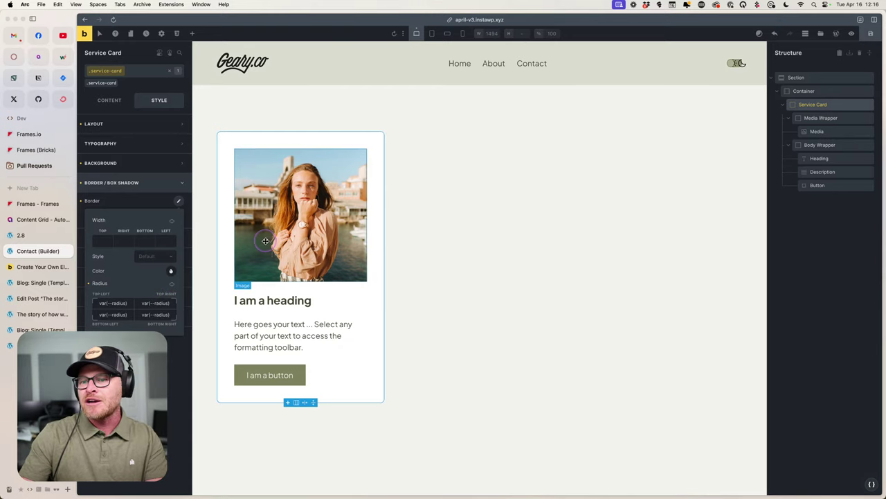
pyautogui.click(453, 291)
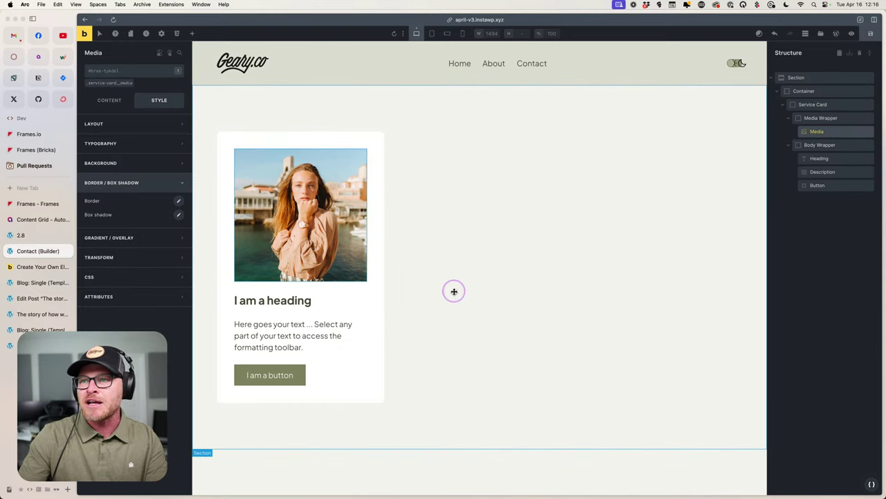
# Set the Media image's border radius to var(--radius) on all four corners.
pyautogui.click(844, 119)
pyautogui.click(836, 131)
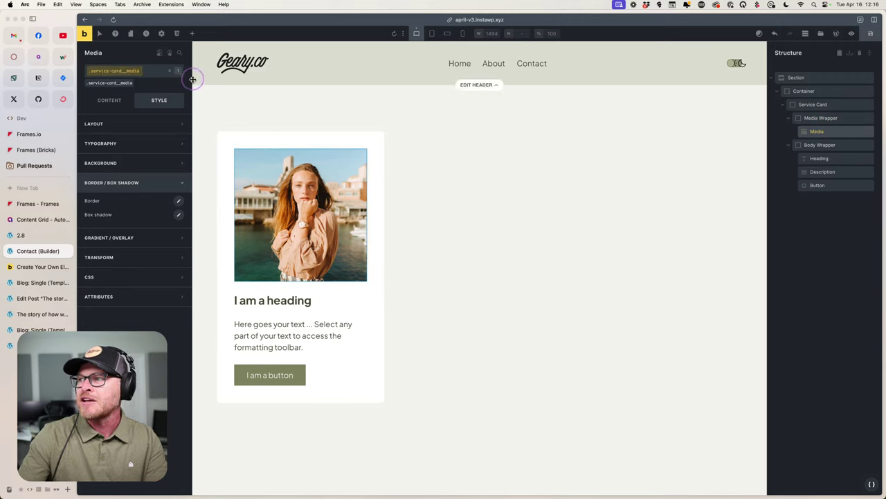
pyautogui.click(178, 201)
pyautogui.click(107, 300)
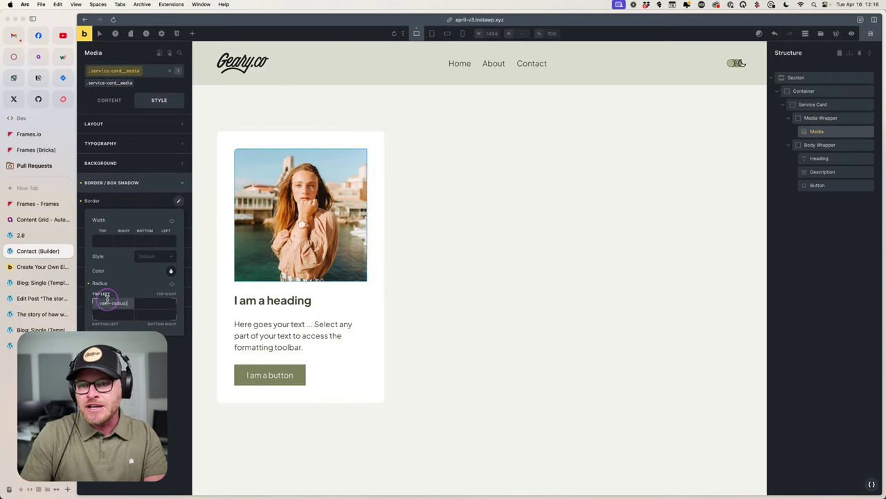
pyautogui.write('var(--radius)')
pyautogui.click(172, 284)
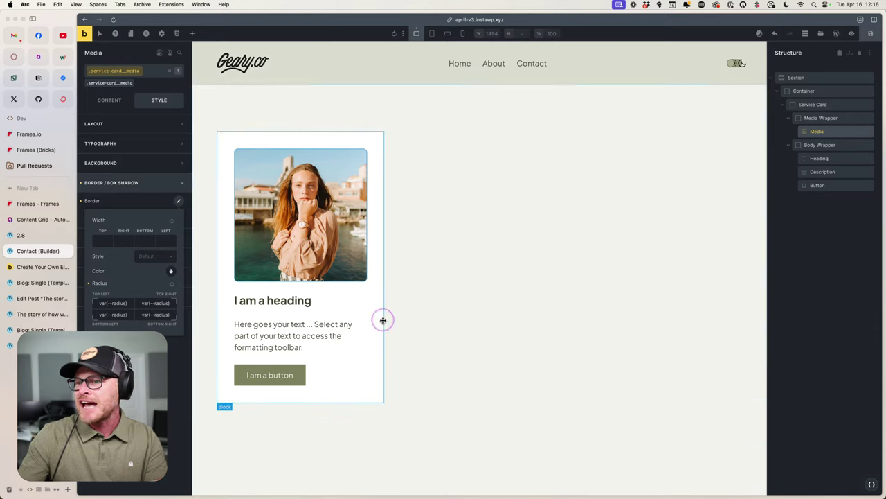
# Rename the card's button label to 'Learn more'.
pyautogui.click(371, 269)
pyautogui.doubleClick(278, 375)
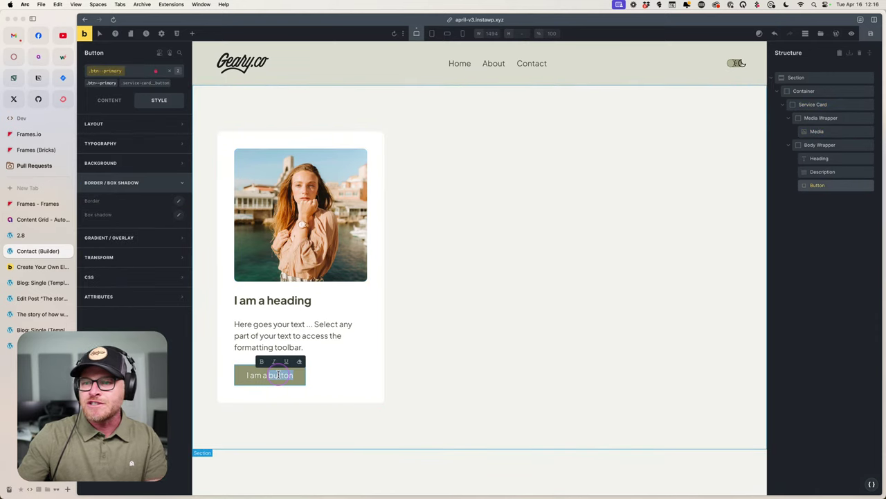
pyautogui.write('L')
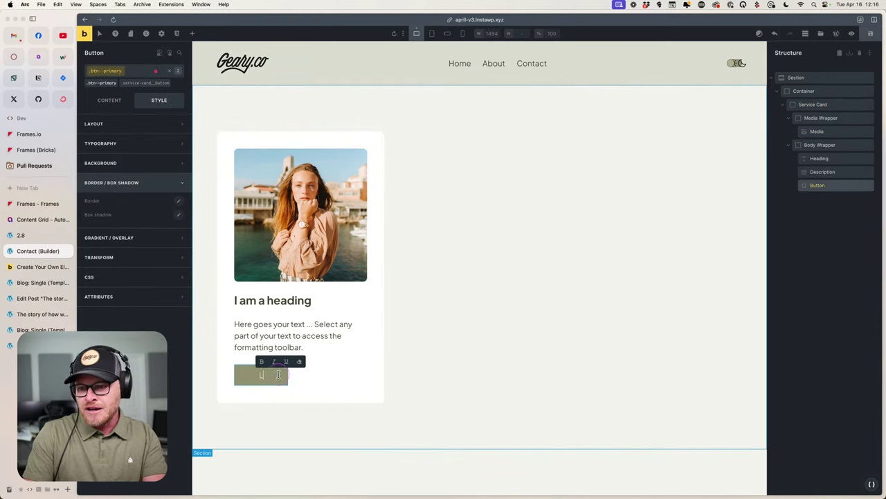
pyautogui.write('earn more')
pyautogui.click(328, 358)
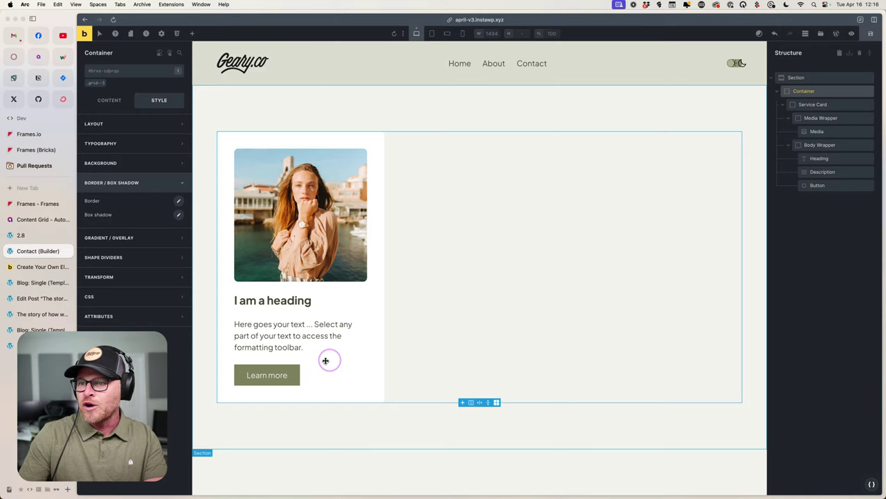
# Reduce the description text's font size through its own class.
pyautogui.click(293, 336)
pyautogui.click(115, 81)
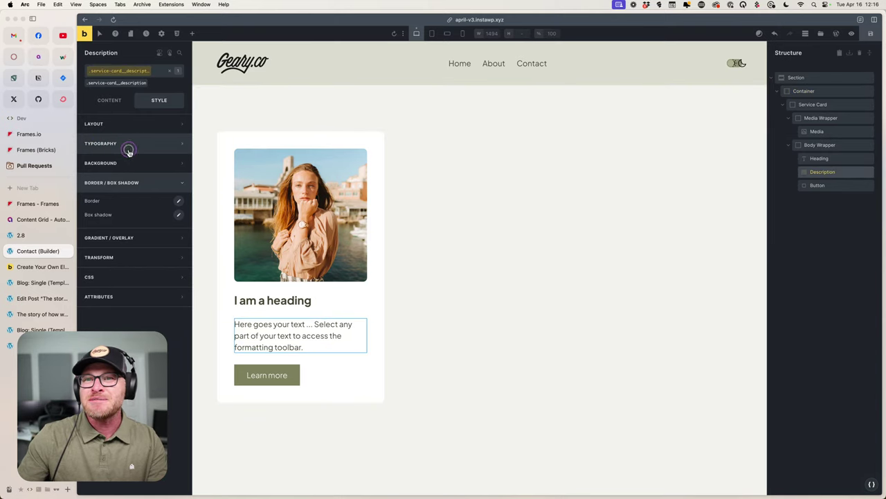
pyautogui.click(128, 144)
pyautogui.click(172, 176)
pyautogui.click(139, 204)
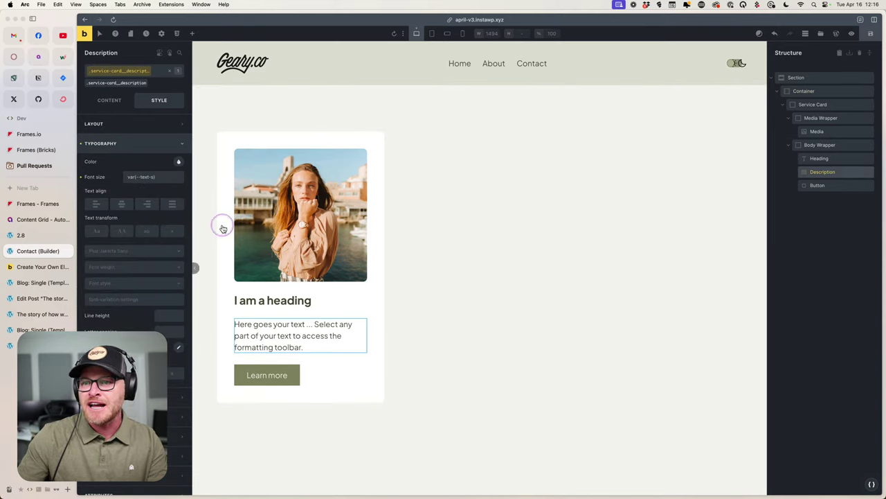
pyautogui.click(222, 228)
# Retitle the card heading to 'Service #1'.
pyautogui.click(288, 301)
pyautogui.tripleClick(280, 297)
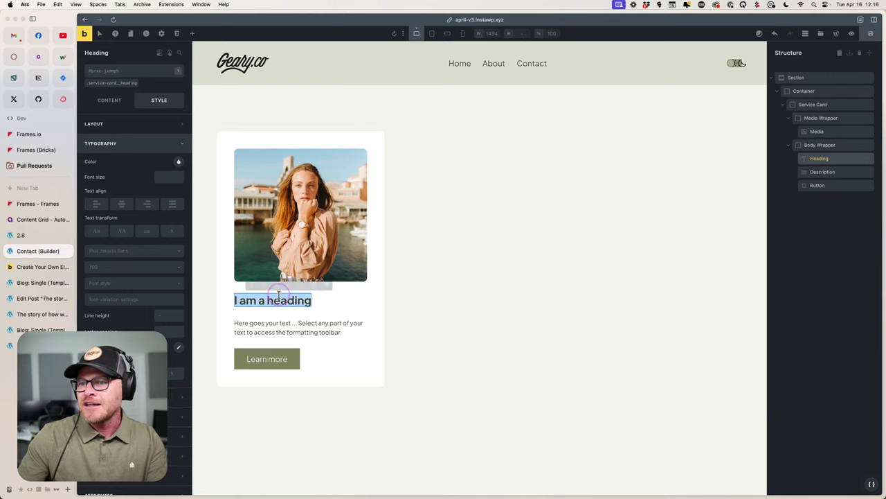
pyautogui.write('Service #1')
pyautogui.click(471, 253)
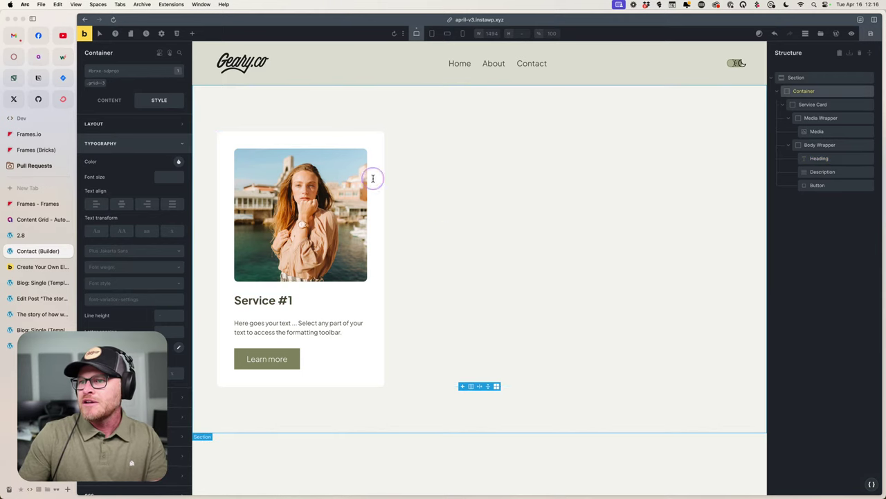
pyautogui.click(342, 143)
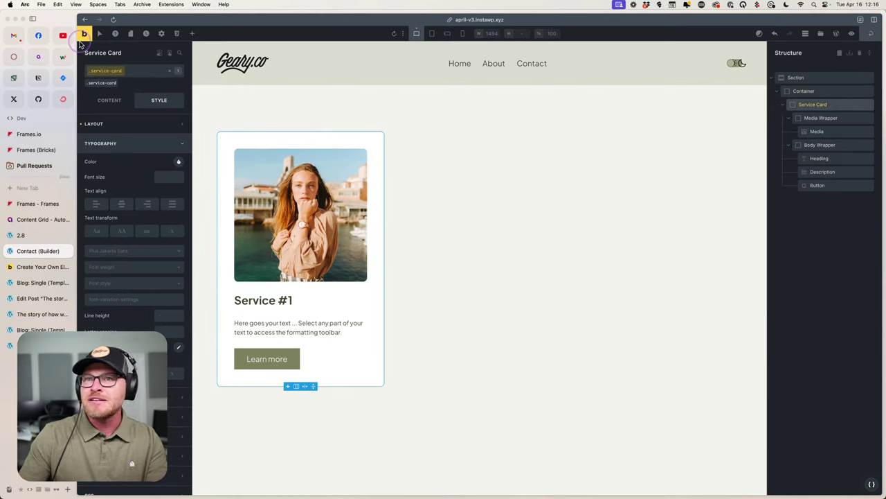
pyautogui.click(22, 270)
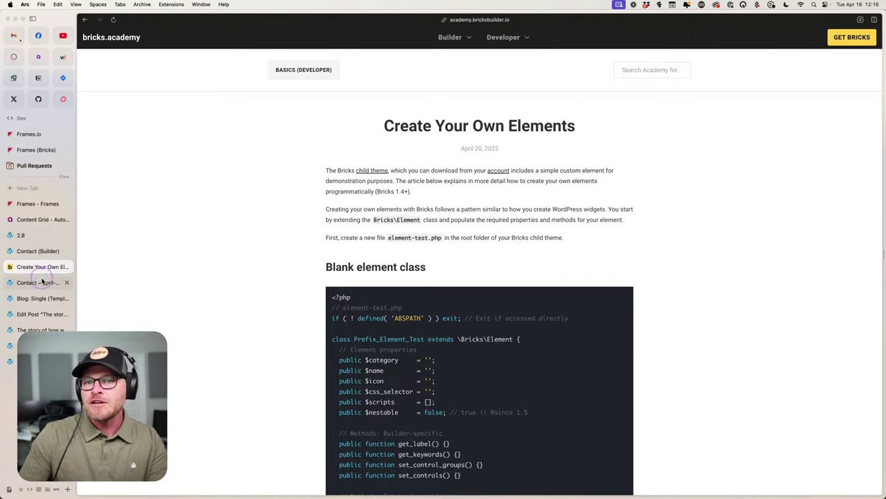
# Switch to the live Contact page to view the service card.
pyautogui.click(43, 282)
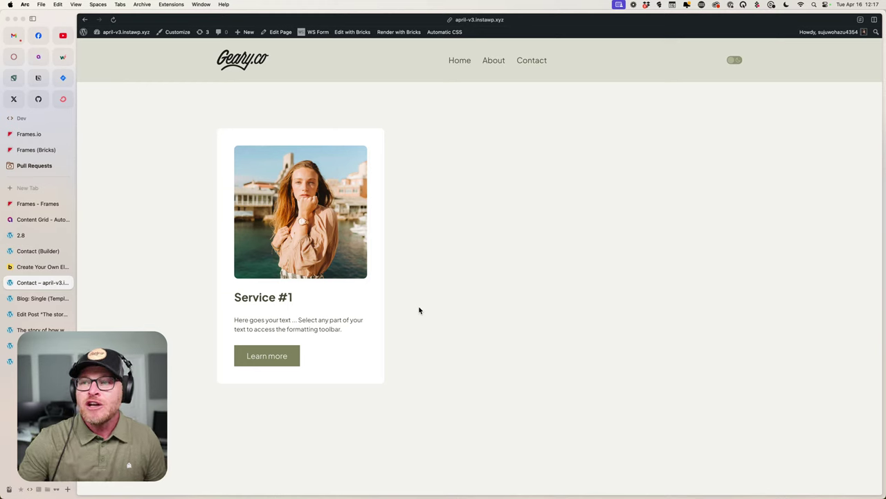
# Return to the Contact page in the Bricks builder.
pyautogui.click(31, 251)
pyautogui.moveTo(804, 109)
pyautogui.mouseDown()
pyautogui.moveTo(814, 113)
pyautogui.moveTo(819, 169)
pyautogui.moveTo(819, 115)
pyautogui.mouseUp()
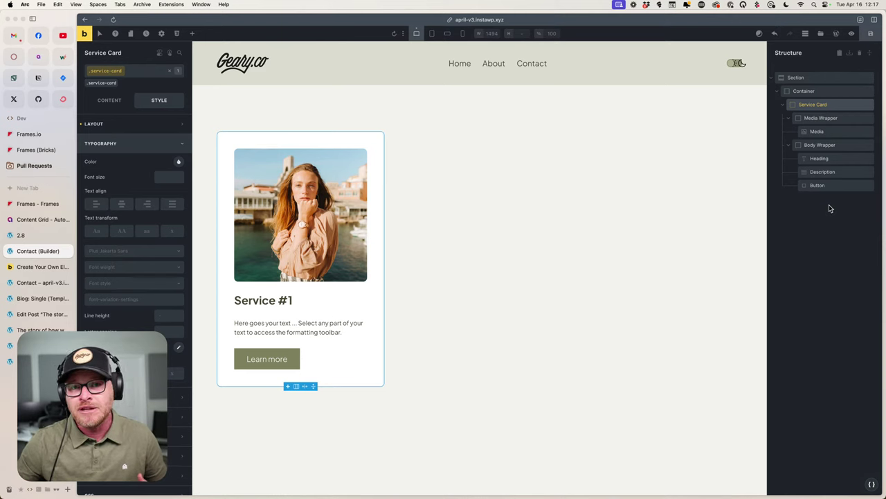
# Select the Service Card in the structure panel and collapse its branch.
pyautogui.click(810, 102)
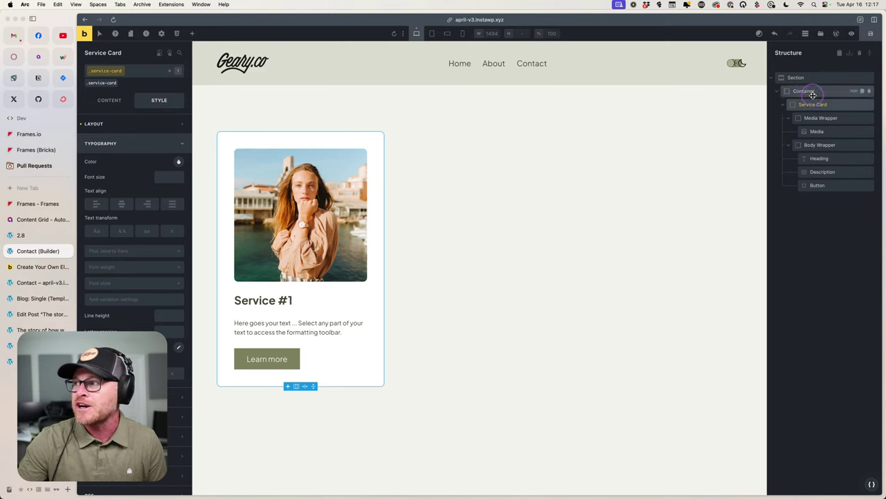
pyautogui.click(784, 103)
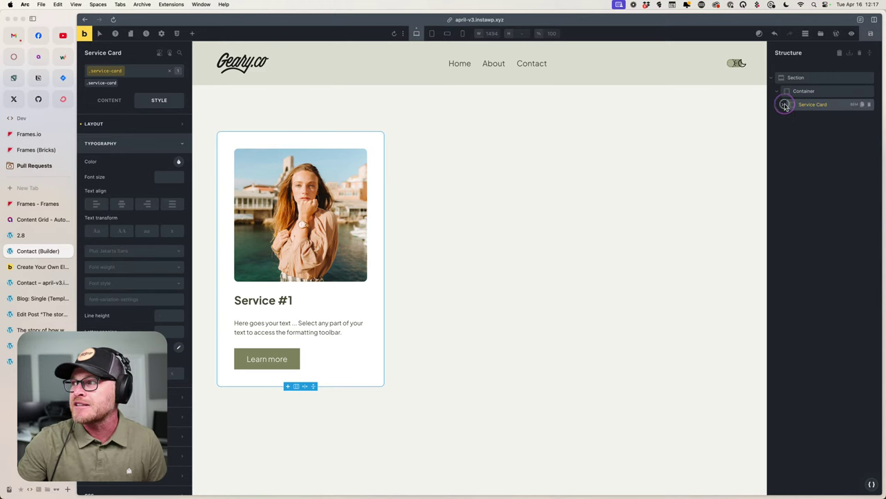
pyautogui.moveTo(785, 103); pyautogui.dragTo(405, 297)
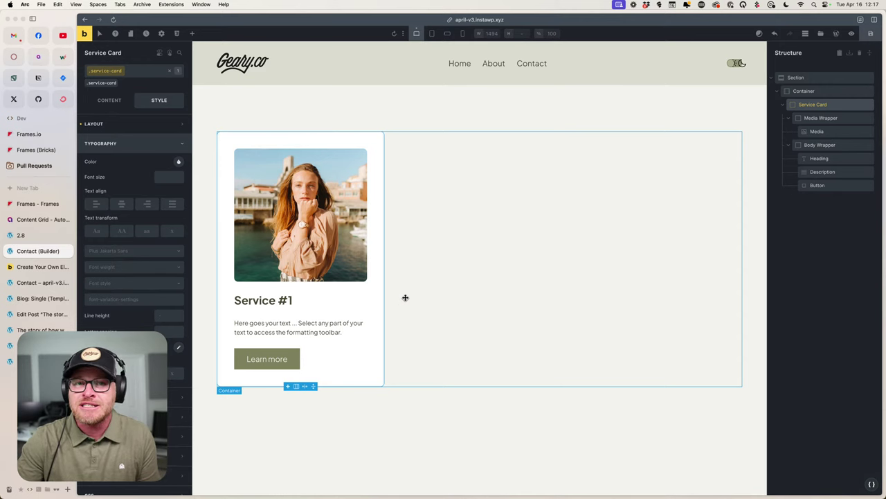
pyautogui.moveTo(334, 111); pyautogui.dragTo(335, 111)
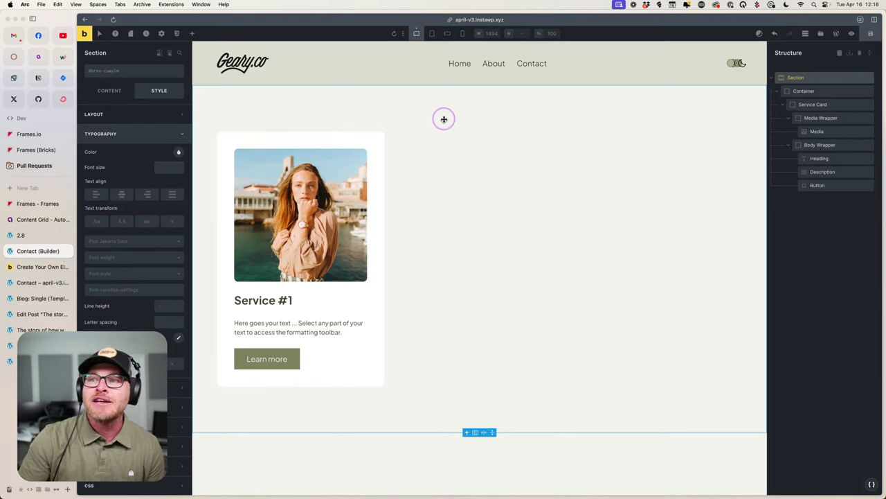
# Inspect the section, three-column grid and service card, then open the Automatic.css panel.
pyautogui.click(429, 240)
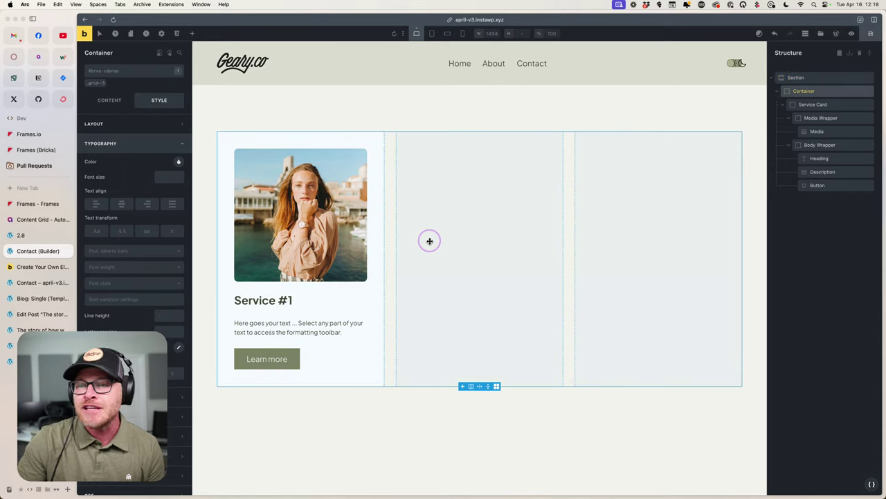
pyautogui.click(352, 97)
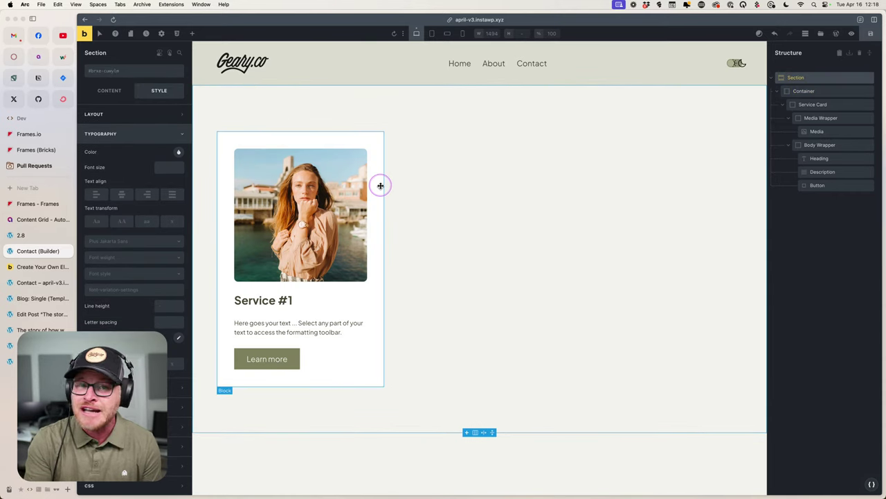
pyautogui.click(482, 192)
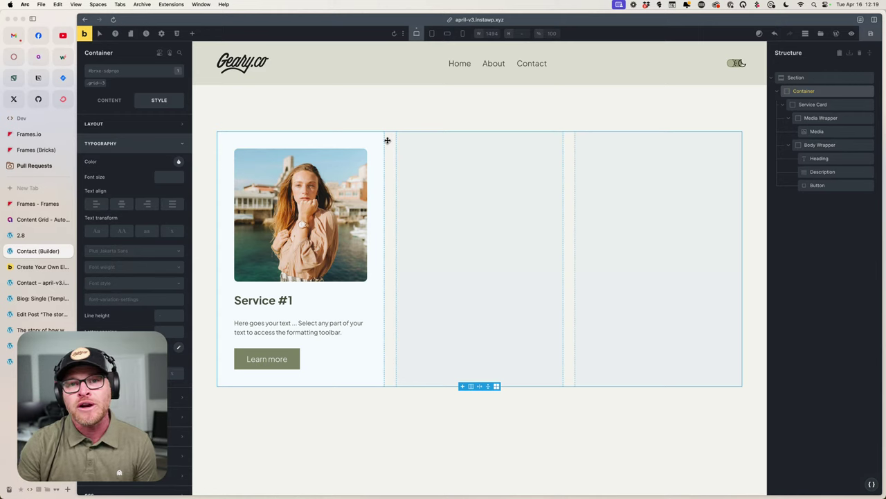
pyautogui.click(335, 127)
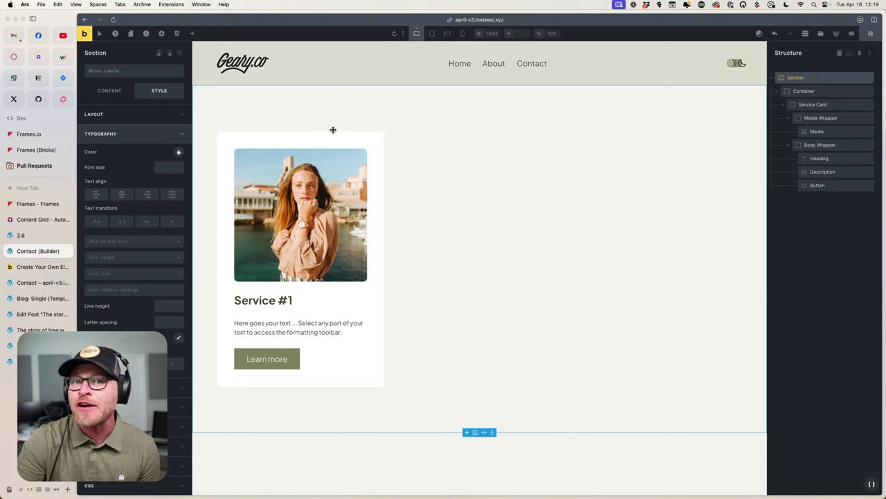
pyautogui.click(257, 147)
pyautogui.click(372, 156)
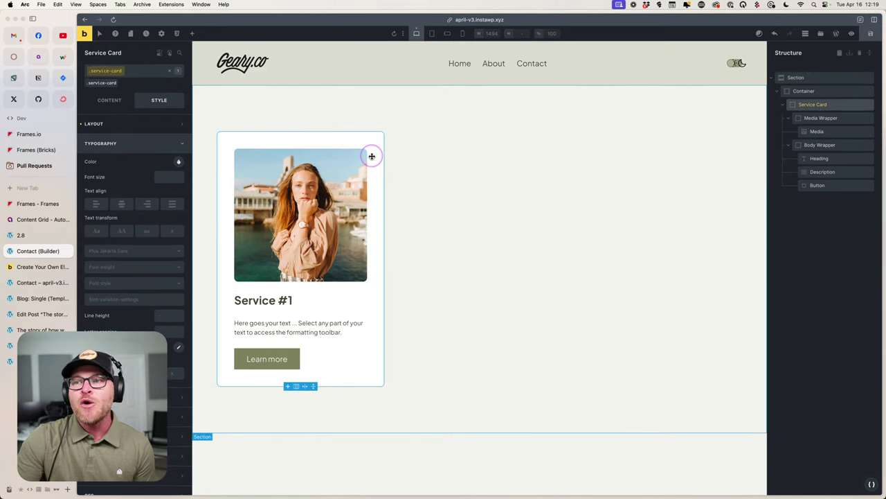
pyautogui.click(429, 159)
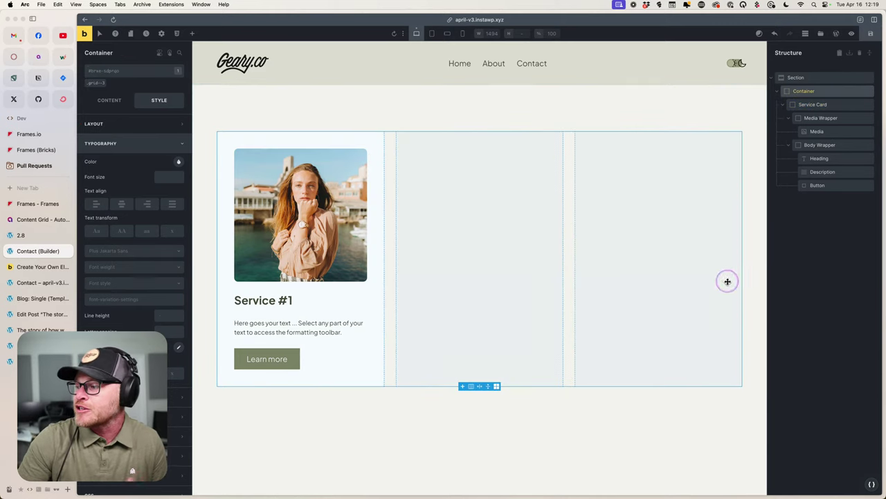
pyautogui.click(871, 484)
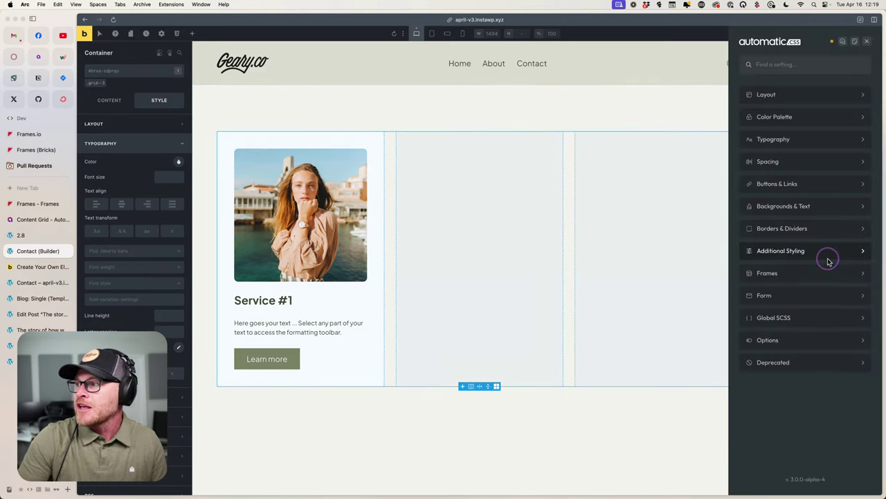
pyautogui.click(785, 318)
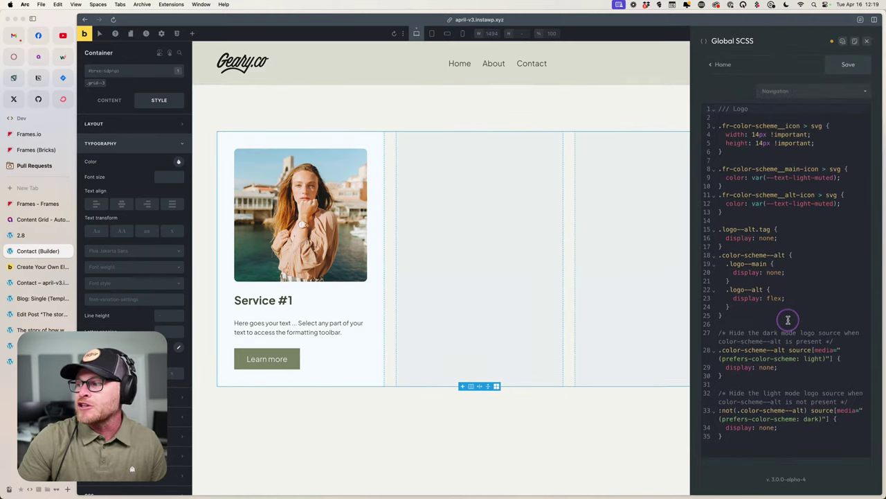
pyautogui.click(751, 440)
pyautogui.press('Return')
pyautogui.press('Return')
pyautogui.press('Return')
pyautogui.write('@clickable-p')
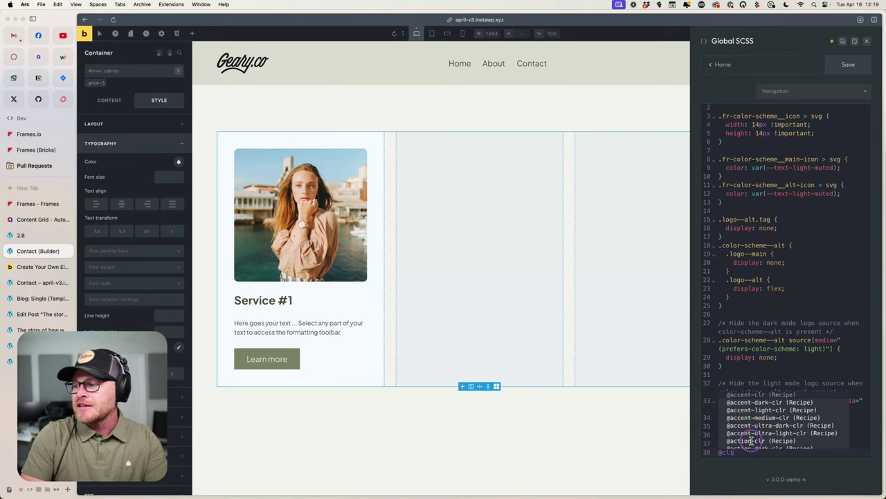
pyautogui.press('BackSpace')
pyautogui.press('BackSpace')
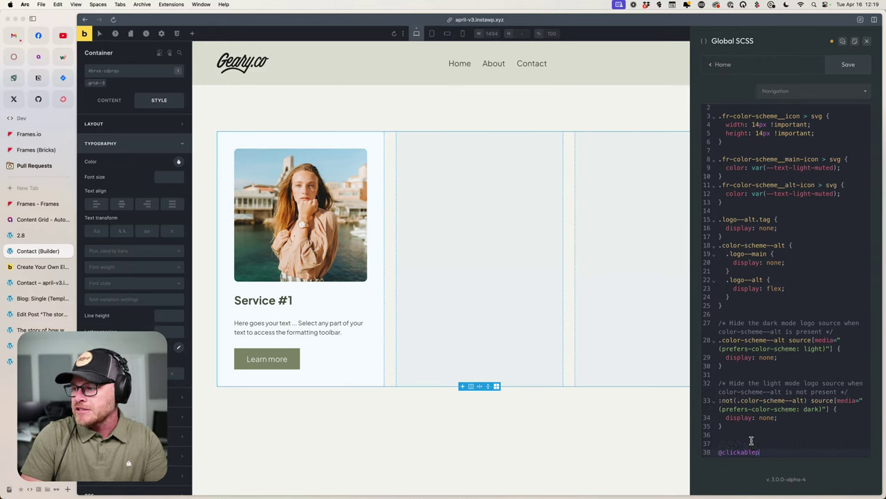
pyautogui.write('-p')
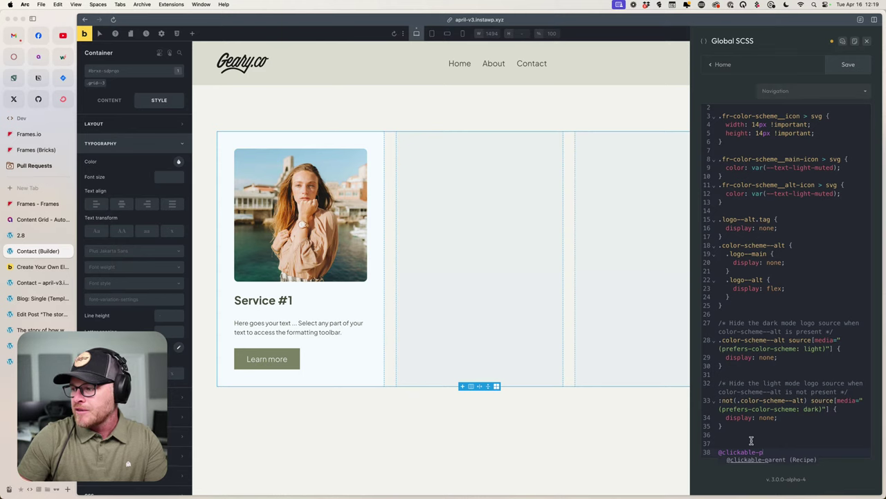
pyautogui.press('Return')
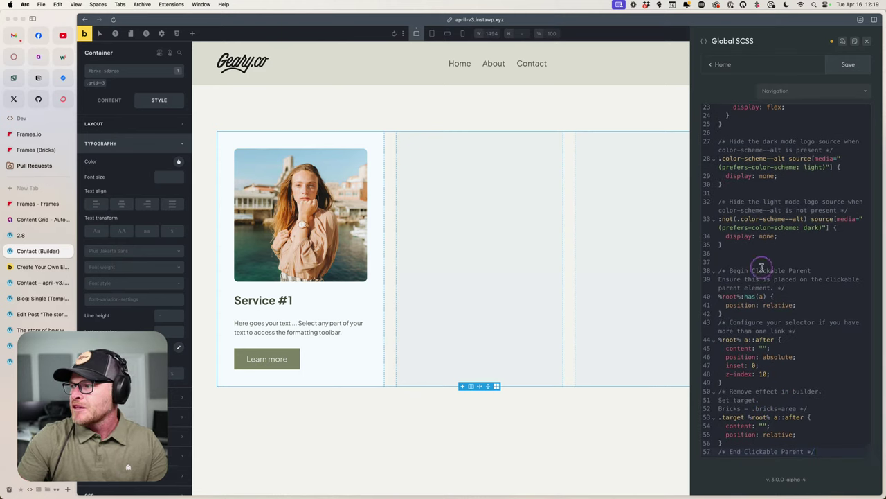
pyautogui.moveTo(719, 270); pyautogui.dragTo(830, 444)
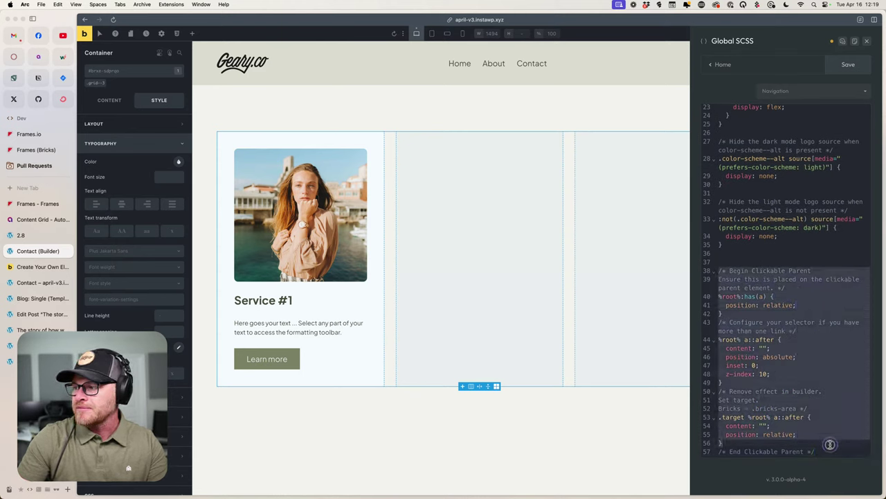
pyautogui.click(825, 327)
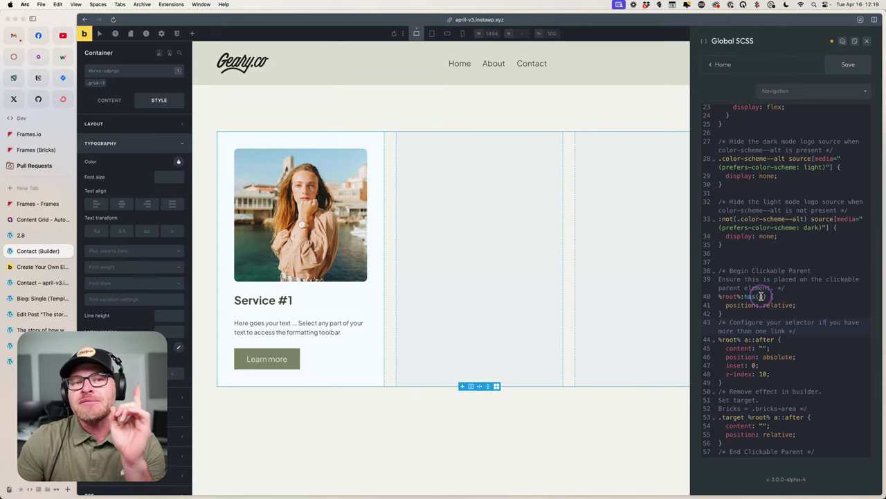
pyautogui.moveTo(748, 259); pyautogui.dragTo(801, 421)
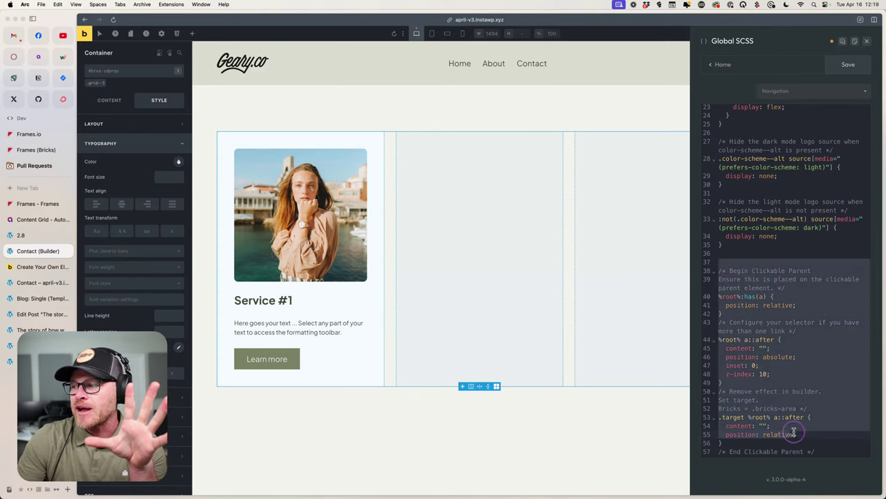
pyautogui.click(796, 425)
# Select the Service Card and make .service-card the styling target.
pyautogui.click(273, 141)
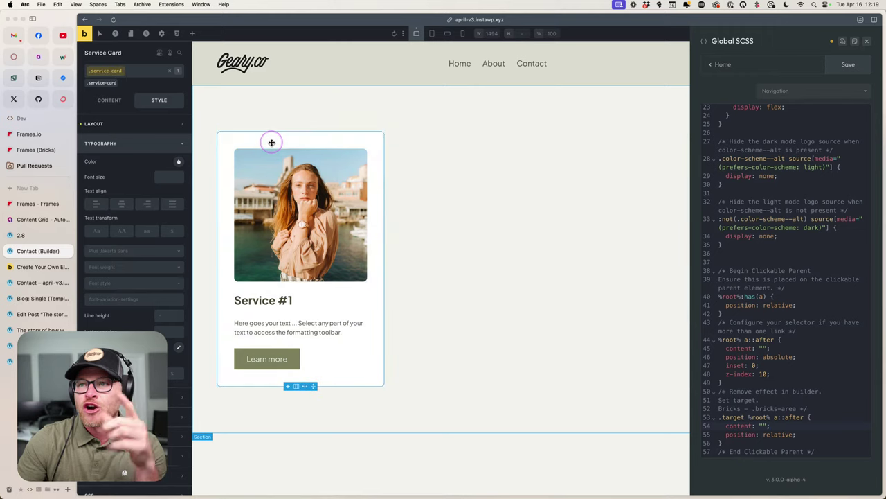
pyautogui.click(274, 302)
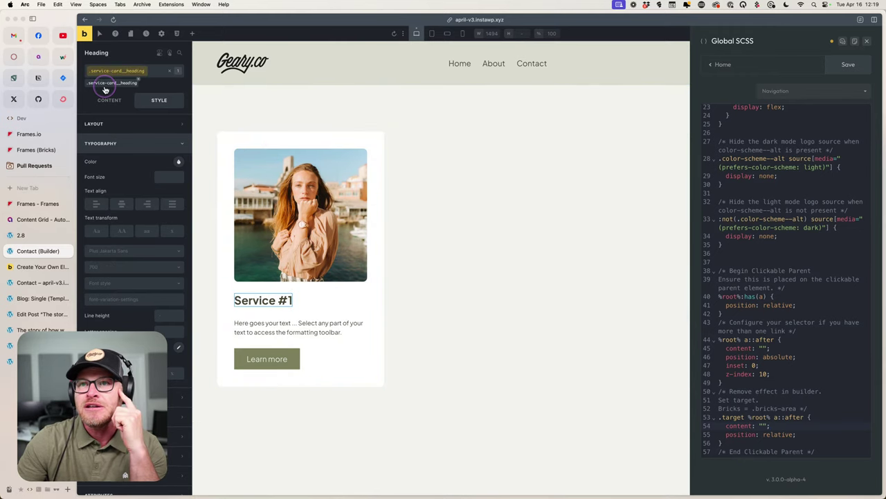
pyautogui.click(220, 138)
pyautogui.click(102, 82)
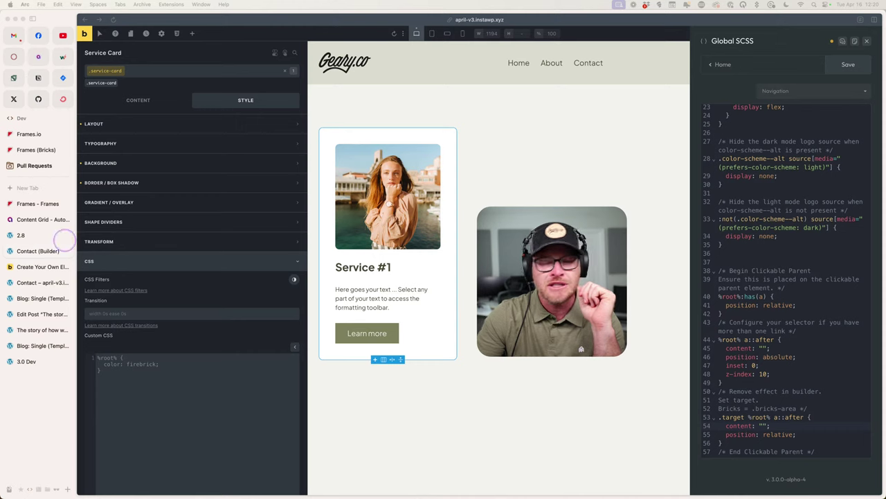
pyautogui.click(176, 389)
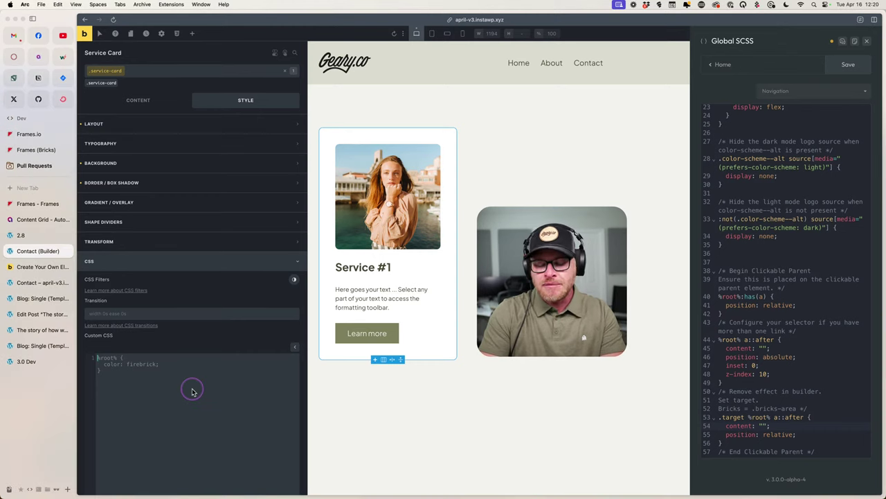
pyautogui.press('super+a')
pyautogui.write('@clickable-pare')
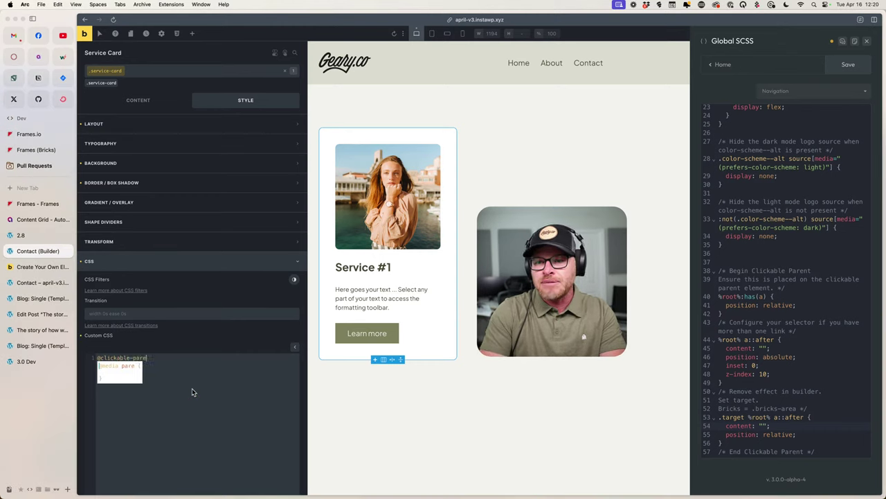
pyautogui.press('Tab')
pyautogui.scroll(-3, 191, 389)
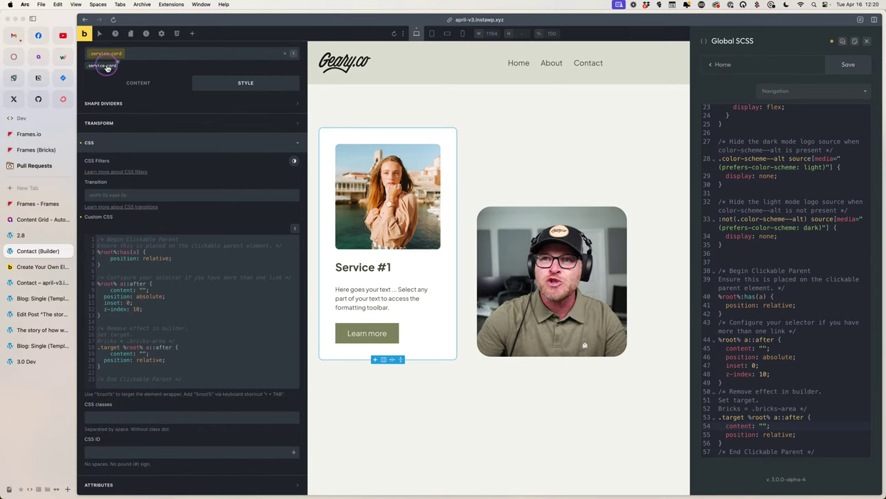
pyautogui.click(127, 252)
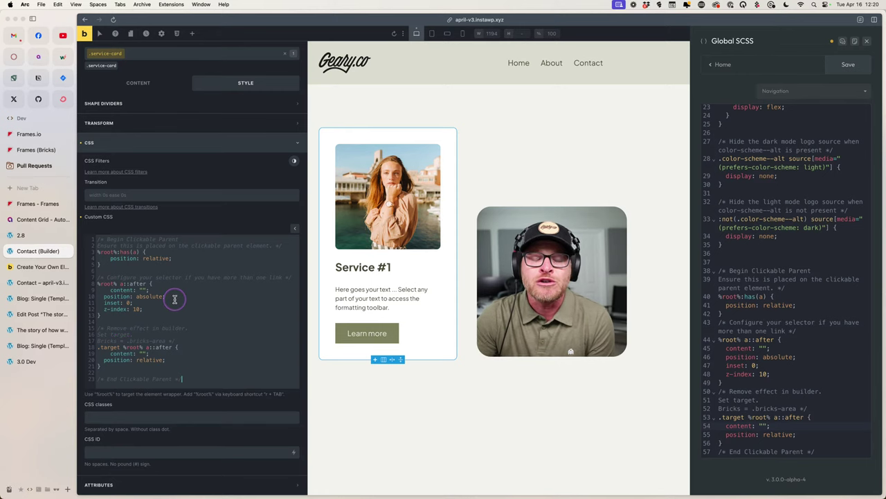
pyautogui.scroll(2, 166, 304)
pyautogui.scroll(-2, 156, 347)
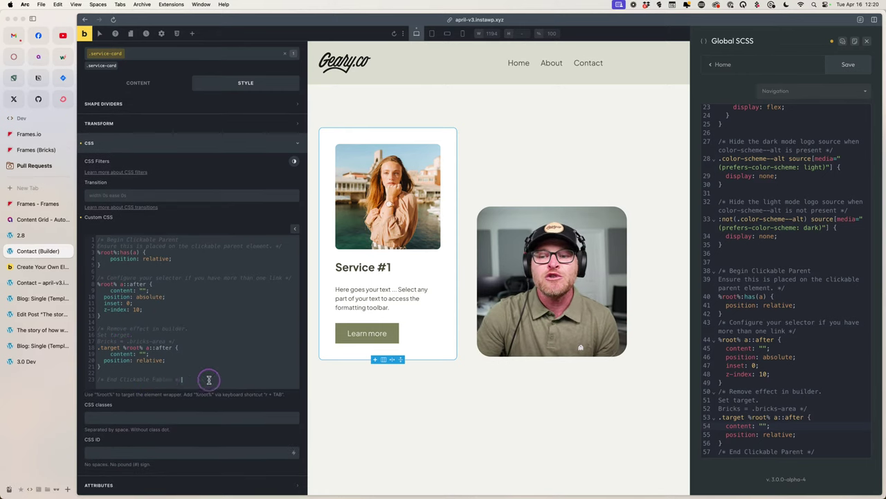
pyautogui.moveTo(209, 380); pyautogui.dragTo(94, 255)
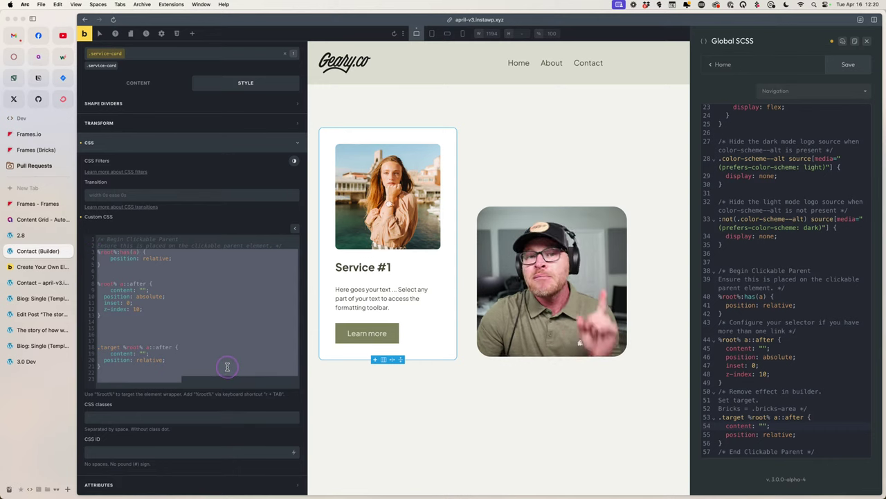
# Replace %root% on Global SCSS lines 40 and 44 with :is(.service-card, .team-card).
pyautogui.click(765, 257)
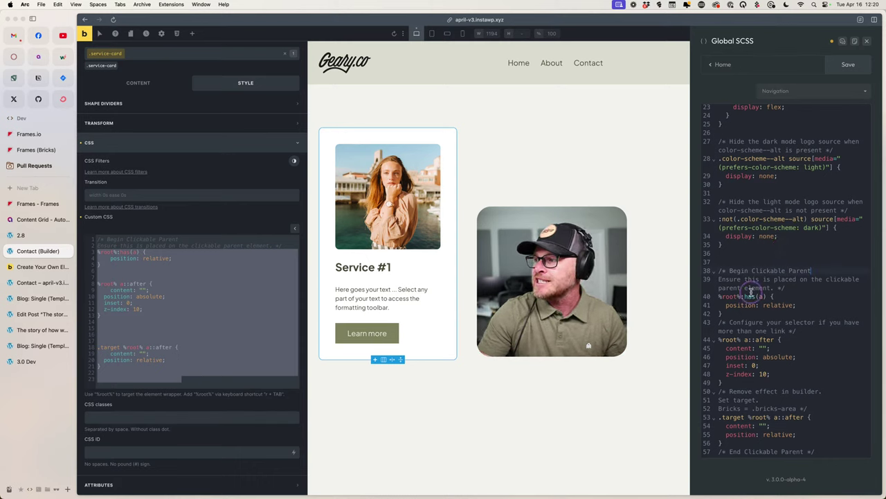
pyautogui.click(720, 296)
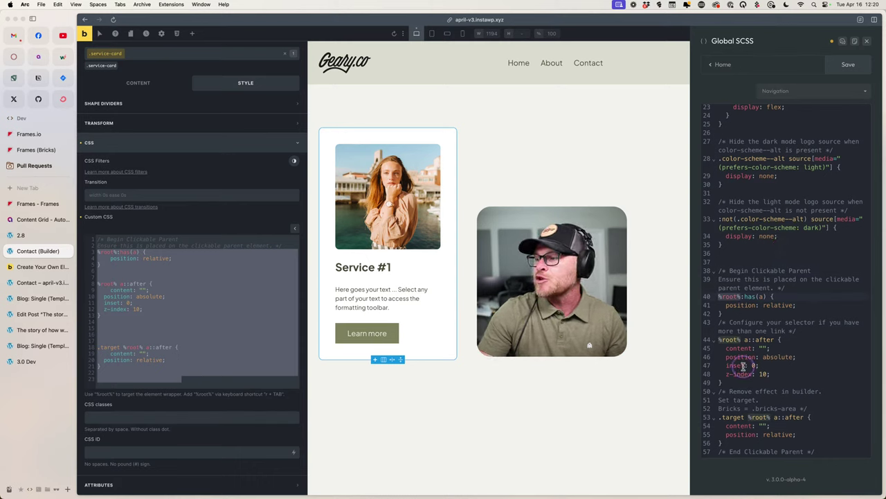
pyautogui.hotkey('shift', 'alt', 'Right')
pyautogui.write(':is(.')
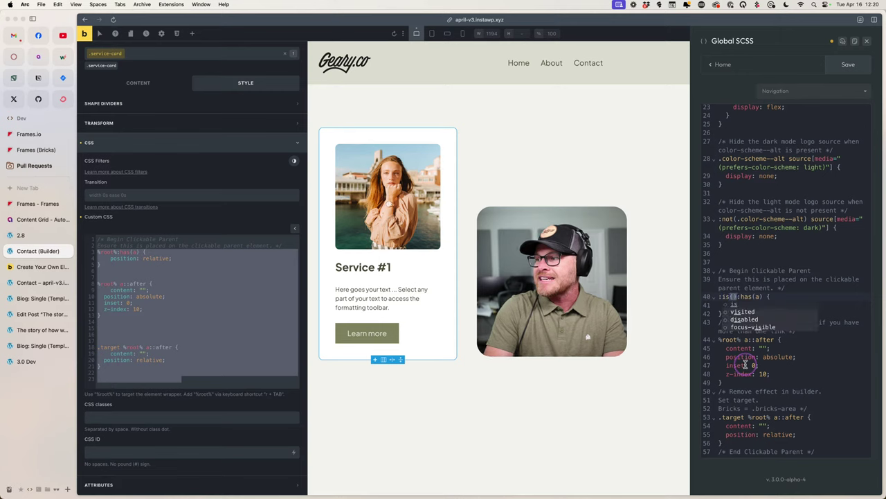
pyautogui.write('service-card, ')
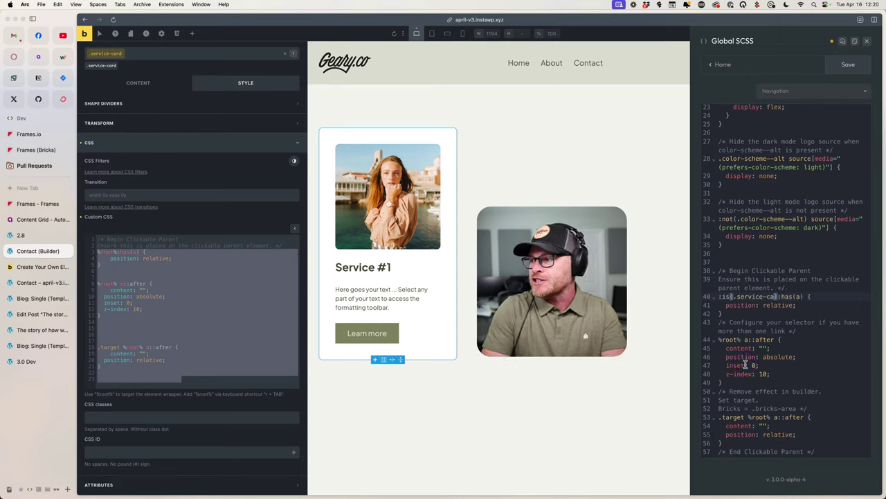
pyautogui.write('.team-card')
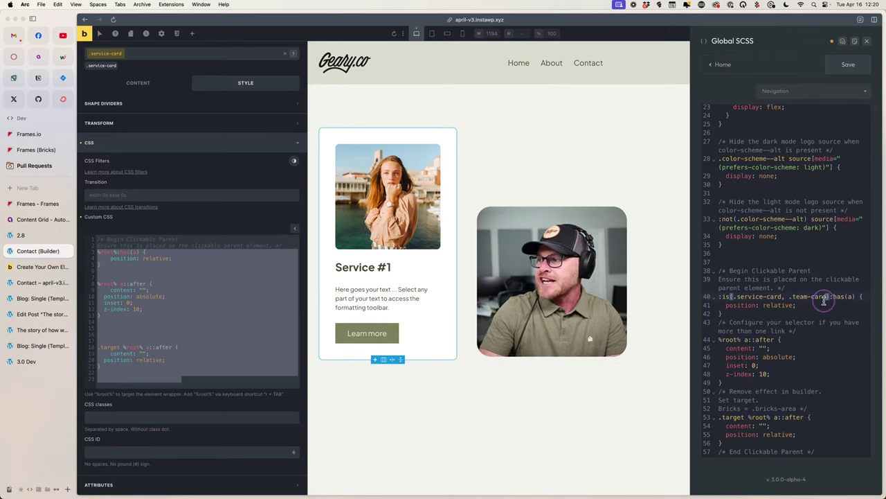
pyautogui.moveTo(829, 297); pyautogui.dragTo(710, 298)
pyautogui.click(758, 320)
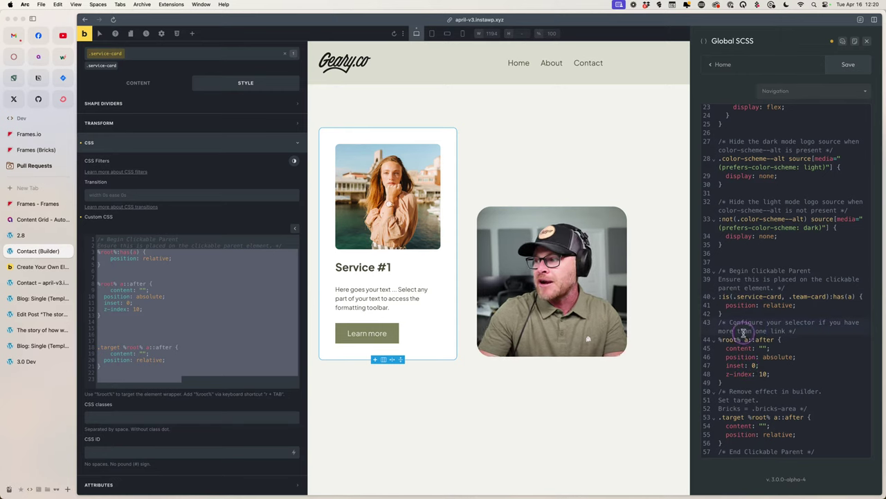
pyautogui.moveTo(827, 296); pyautogui.dragTo(715, 298)
pyautogui.press('super+c')
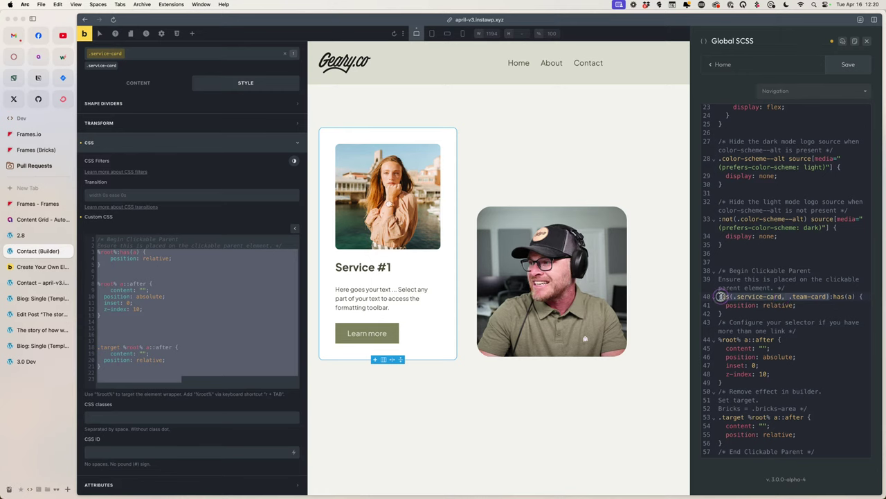
pyautogui.moveTo(743, 339); pyautogui.dragTo(719, 340)
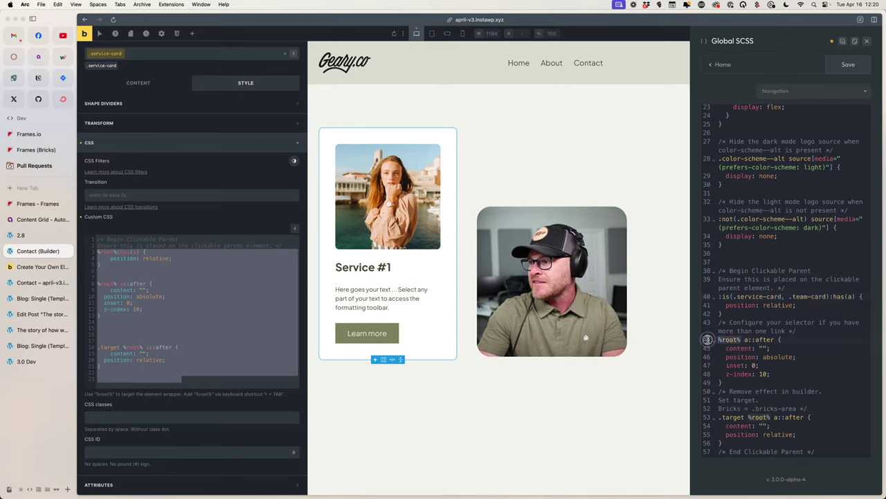
pyautogui.press('super+v')
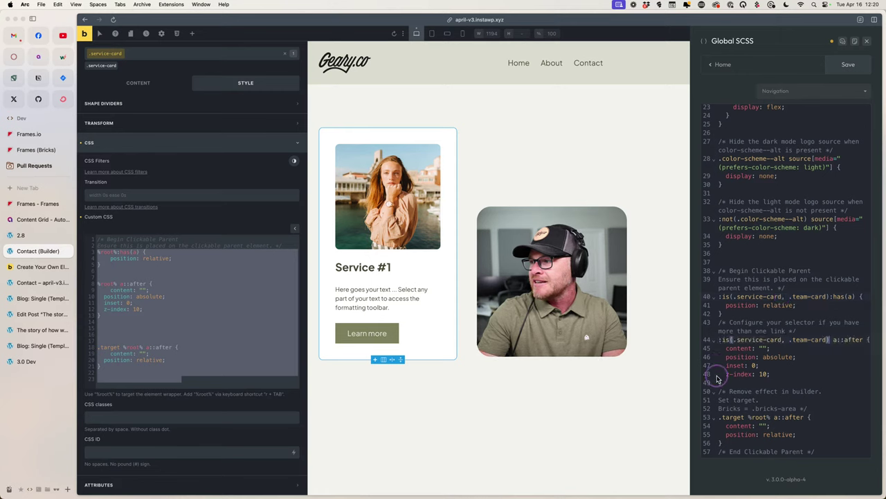
# Change .target to .bricks-area on line 53 and paste the :is selector there.
pyautogui.click(747, 417)
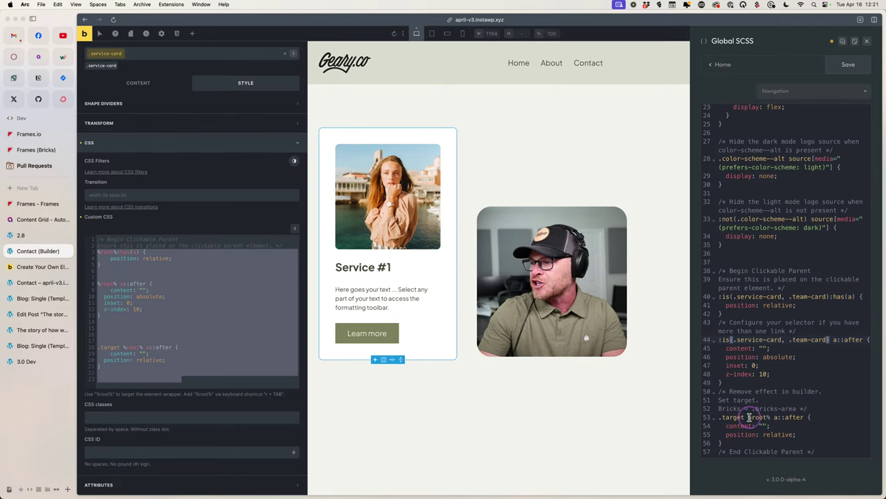
pyautogui.click(811, 393)
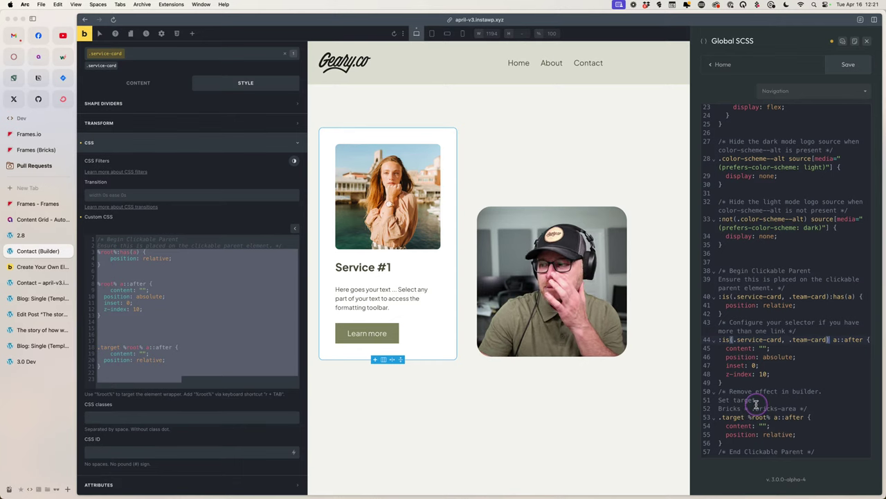
pyautogui.doubleClick(723, 417)
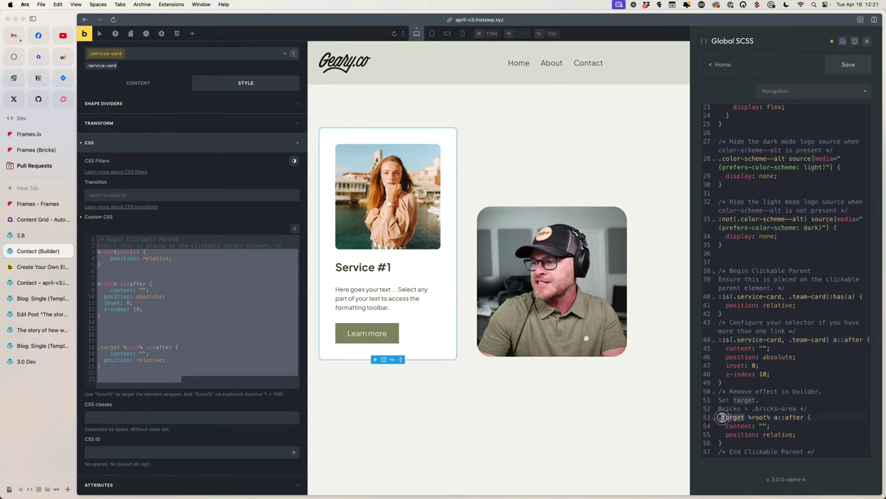
pyautogui.write('bricks-are')
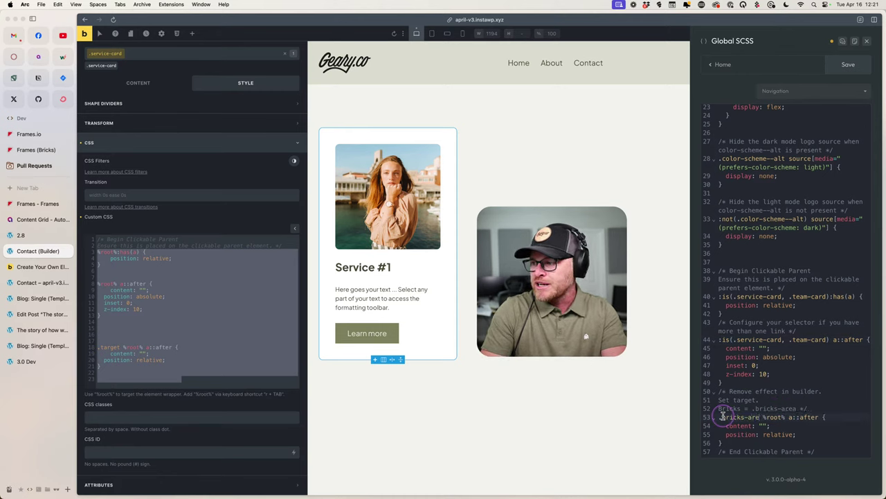
pyautogui.write('a')
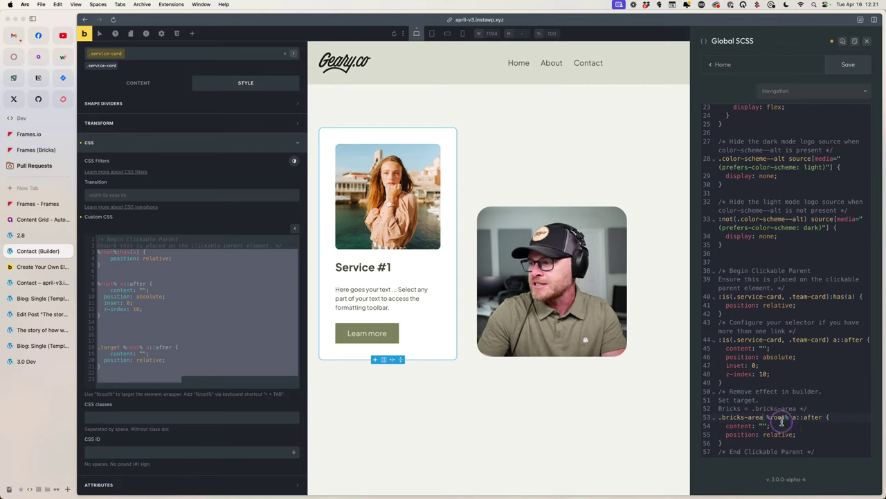
pyautogui.moveTo(788, 417); pyautogui.dragTo(767, 418)
pyautogui.press('cmd+v')
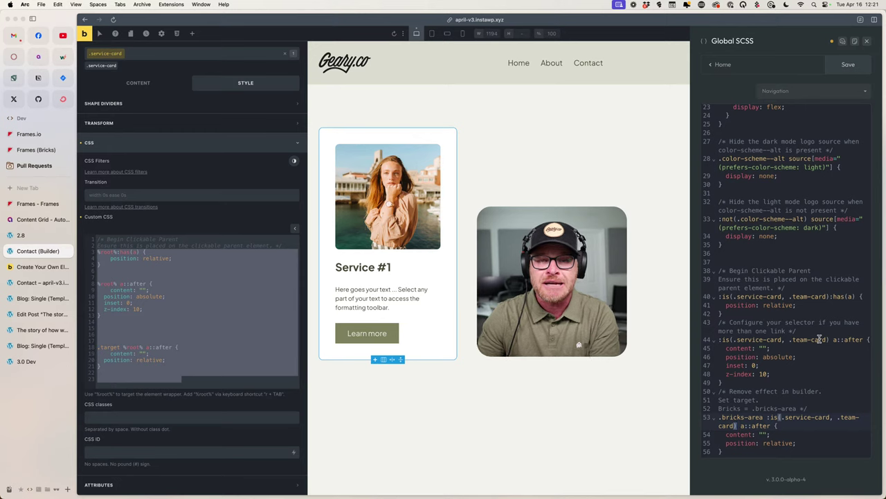
pyautogui.click(774, 287)
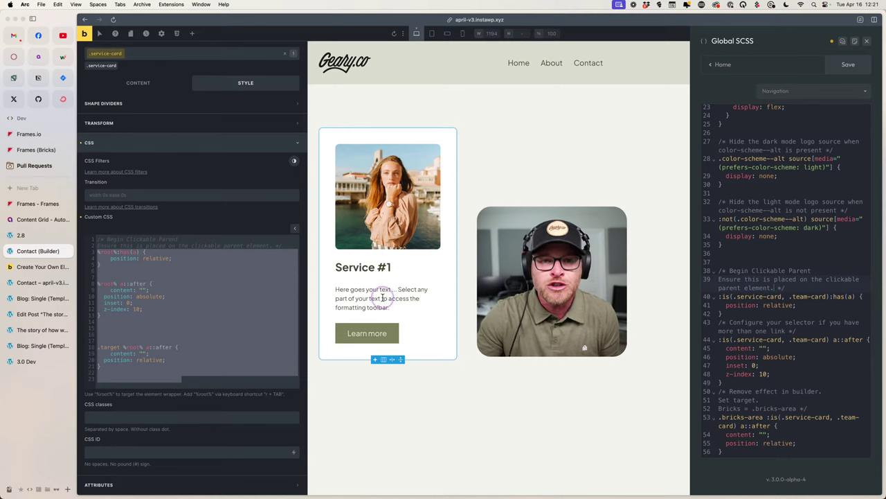
pyautogui.click(173, 266)
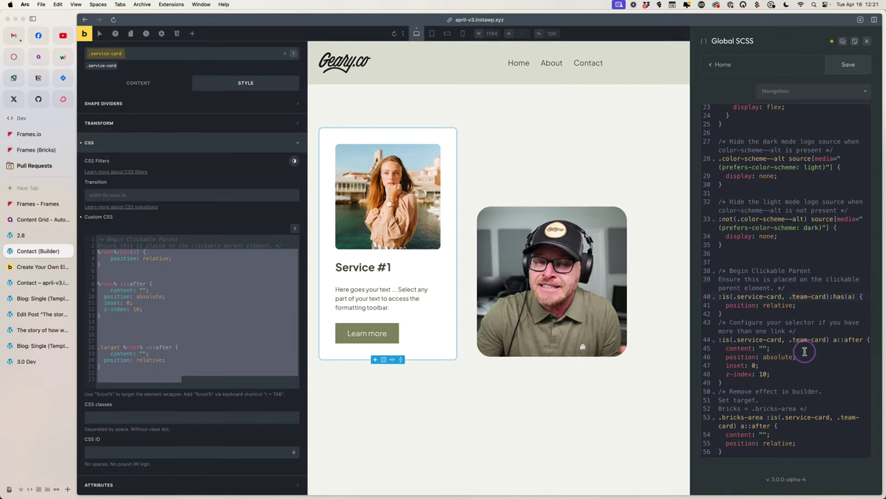
pyautogui.doubleClick(810, 296)
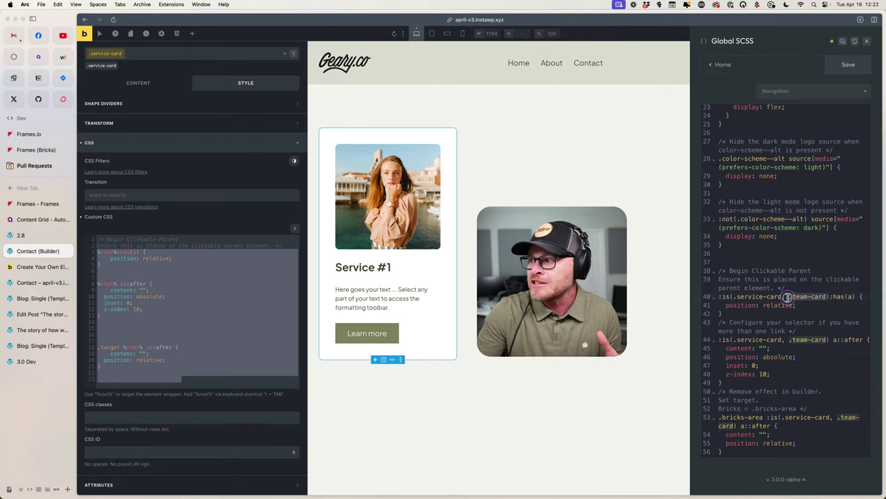
pyautogui.click(791, 295)
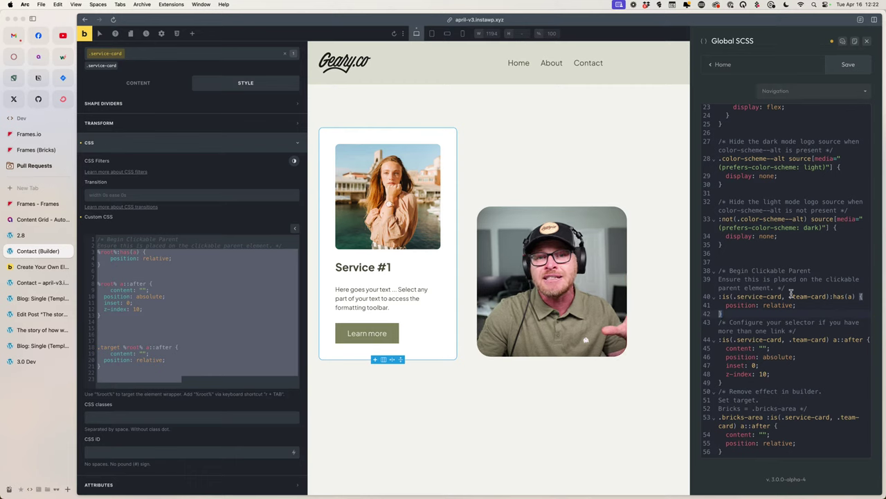
pyautogui.click(791, 293)
pyautogui.click(329, 314)
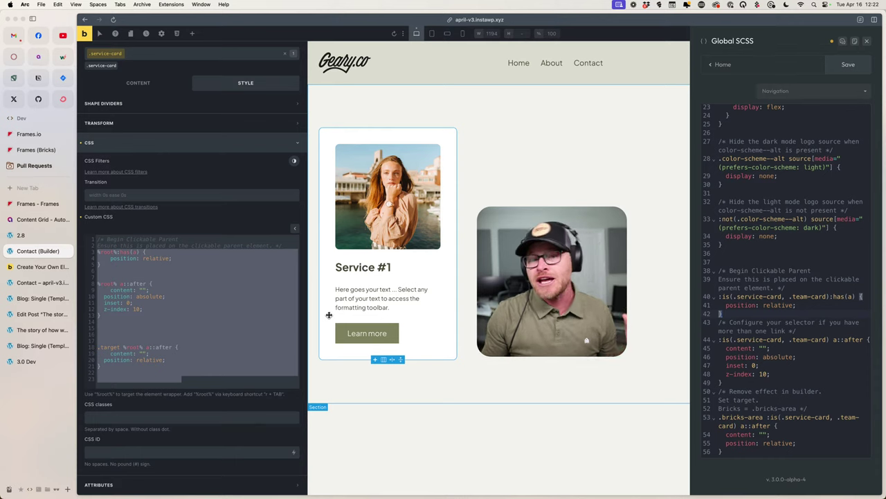
# Restore the card's commented Clickable Parent custom CSS.
pyautogui.write('%root%:has(a) {   position: relative; }  /* Configure your selector if you have more than one link */ %root% a::after {   content: "";   position: absolute;   inset: 0;   z-index: 10; }  /* Remove effect in builder. Set target. Bricks = .bricks-area */ .target %root% a::after {   content: "";   position: relative; }  /* End Clickable Parent */')
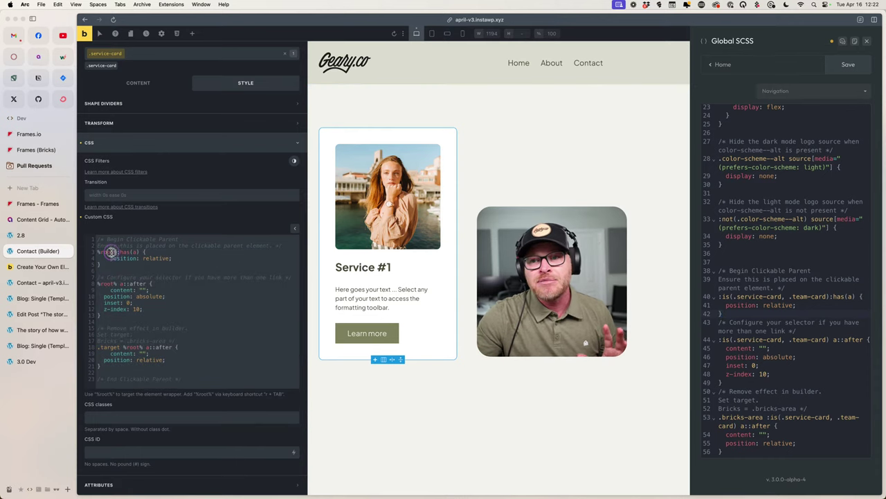
pyautogui.click(99, 251)
pyautogui.doubleClick(104, 283)
pyautogui.doubleClick(133, 347)
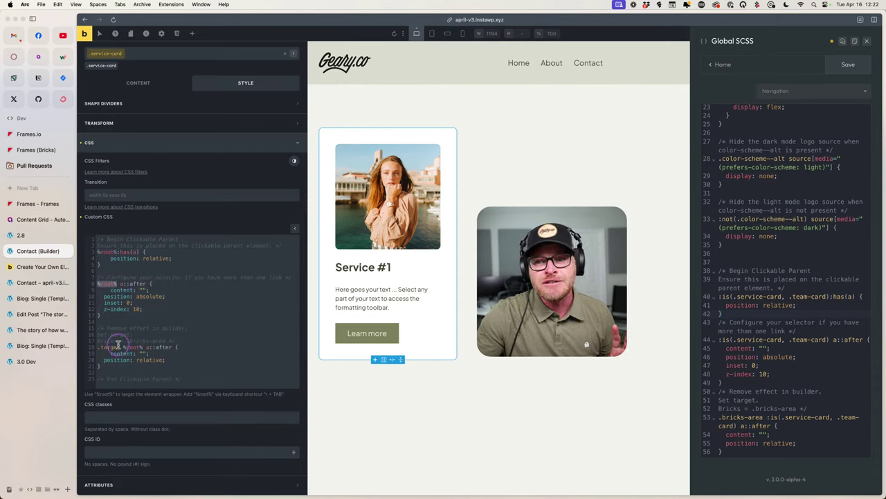
pyautogui.press('Escape')
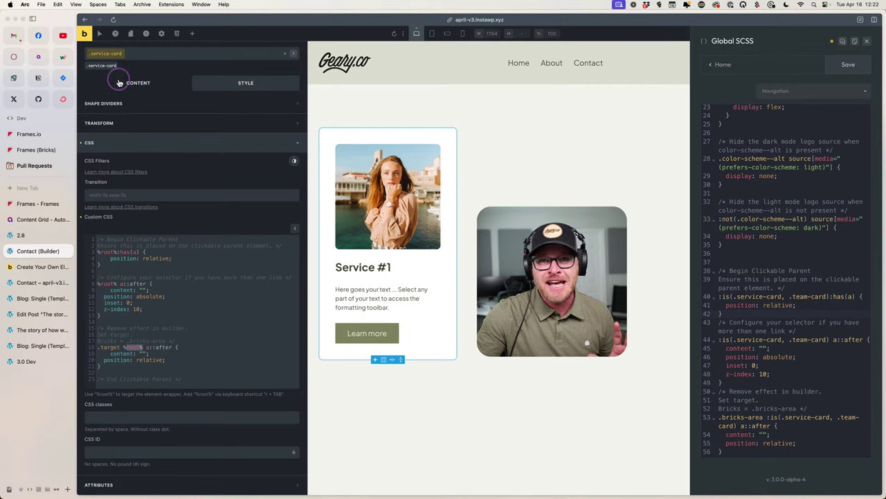
# Replace the card's service-card class with my-service-card.
pyautogui.click(283, 56)
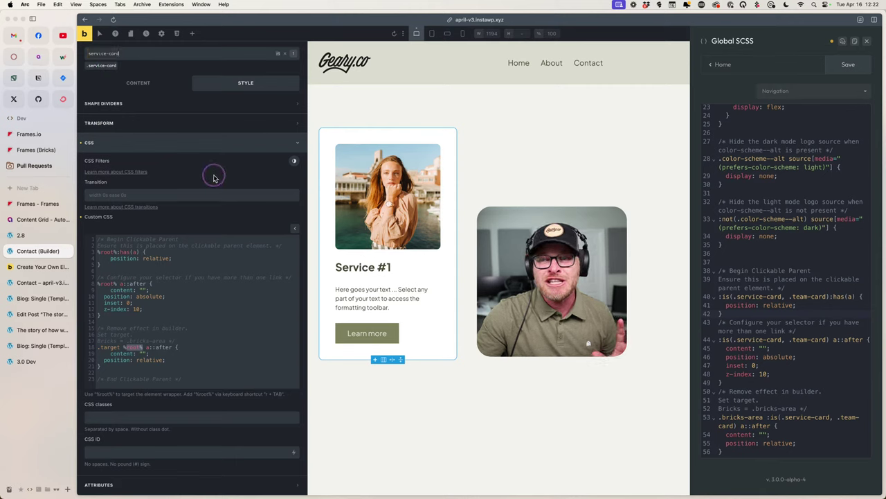
pyautogui.press('super+a')
pyautogui.write('my-')
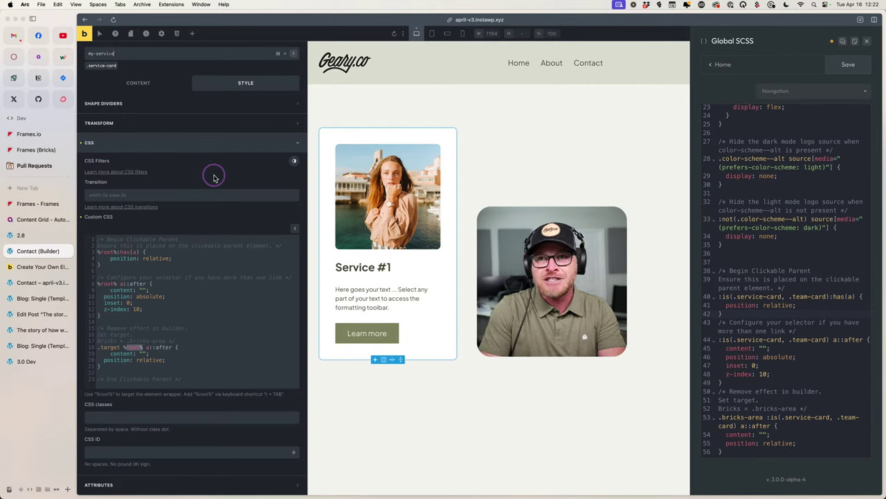
pyautogui.write('service-card')
pyautogui.press('Return')
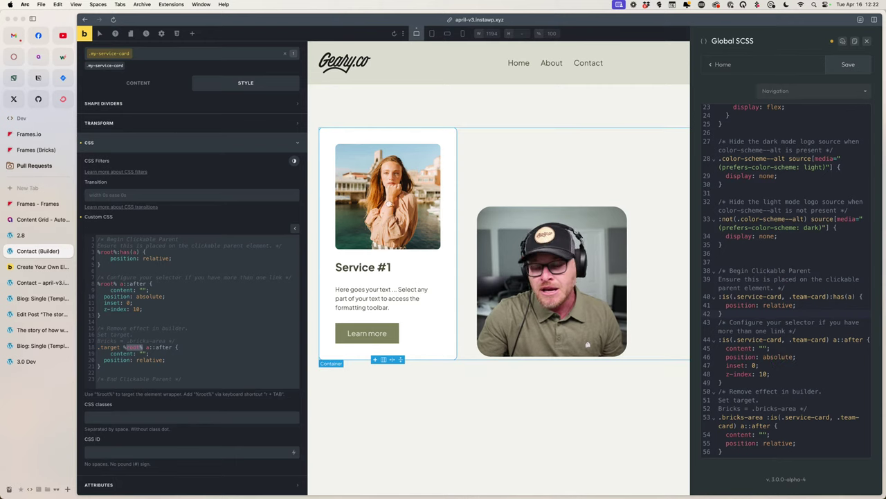
# Prefix service-card with 'my-' in the Global SCSS selectors on lines 40, 44 and 53.
pyautogui.doubleClick(807, 296)
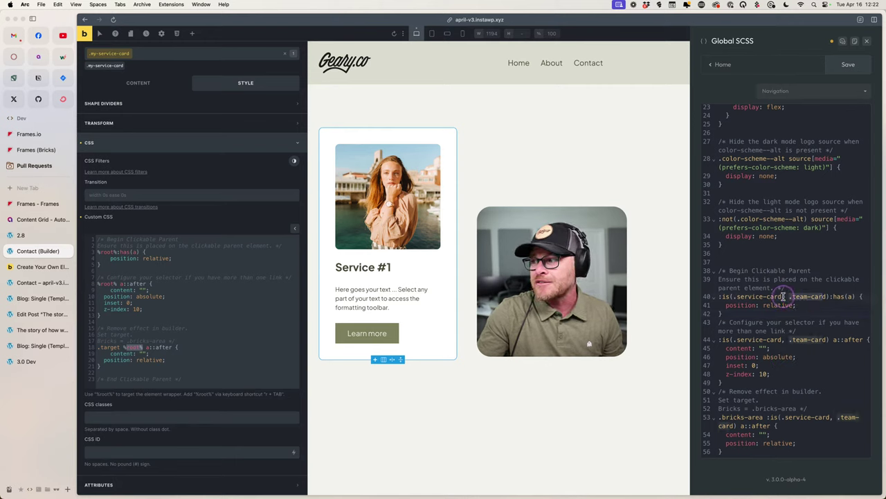
pyautogui.doubleClick(741, 297)
pyautogui.click(793, 366)
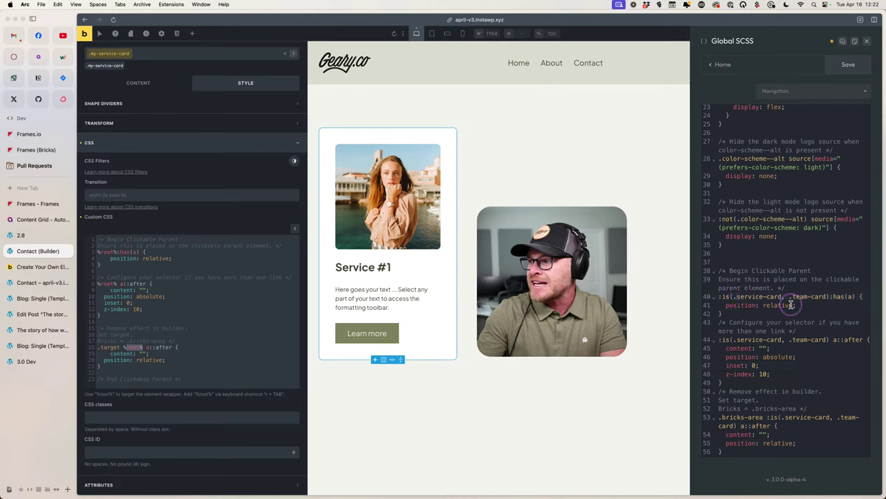
pyautogui.write('my-')
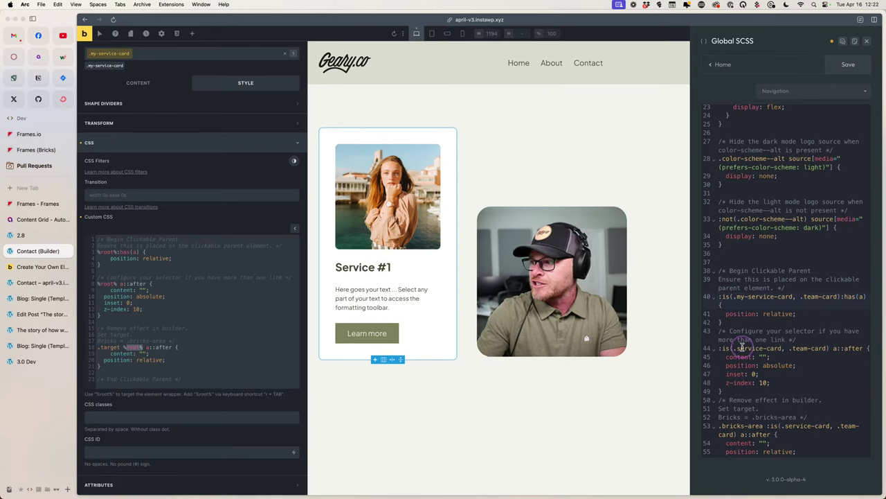
pyautogui.click(738, 348)
pyautogui.write('my-')
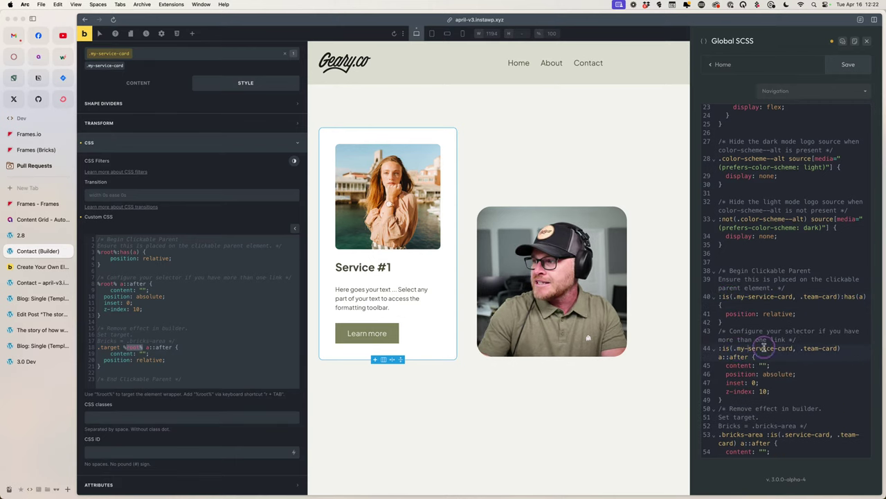
pyautogui.scroll(-1, 776, 388)
pyautogui.click(778, 409)
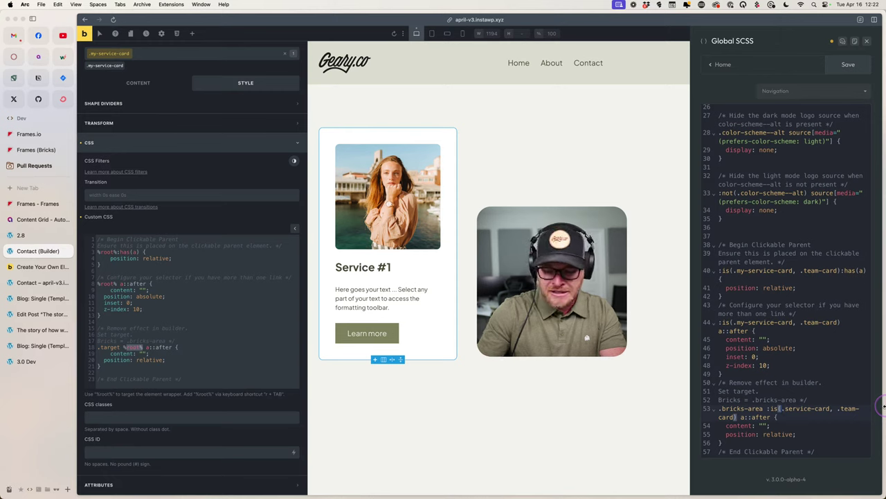
pyautogui.write('my-')
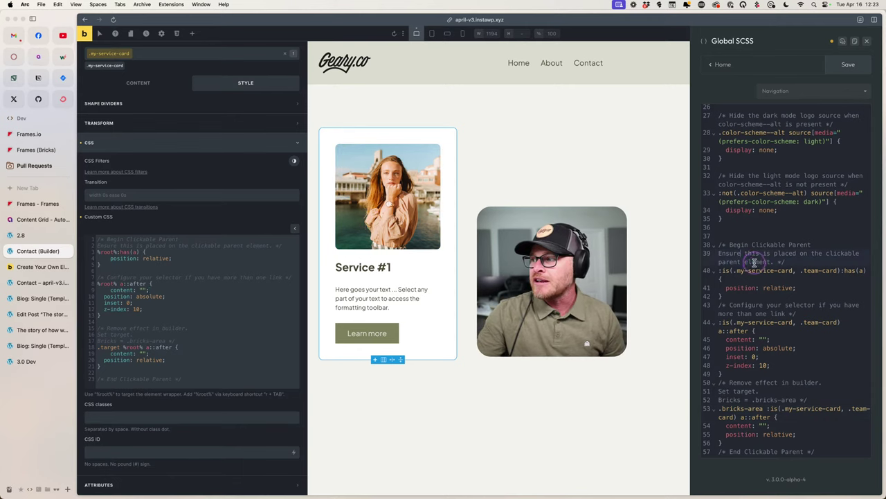
# Compare the Global SCSS clickable-parent rules with the card's custom CSS by highlighting both.
pyautogui.moveTo(756, 261); pyautogui.dragTo(766, 397)
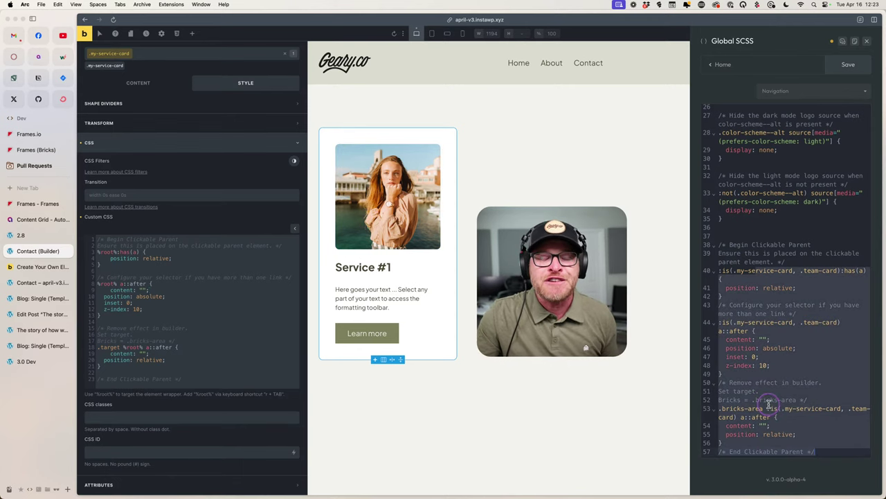
pyautogui.click(786, 364)
pyautogui.moveTo(833, 447); pyautogui.dragTo(731, 256)
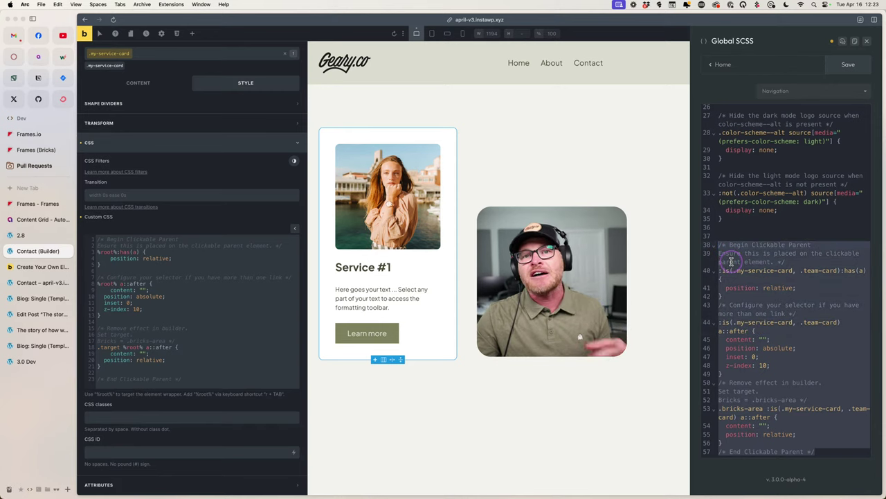
pyautogui.moveTo(232, 375); pyautogui.dragTo(104, 251)
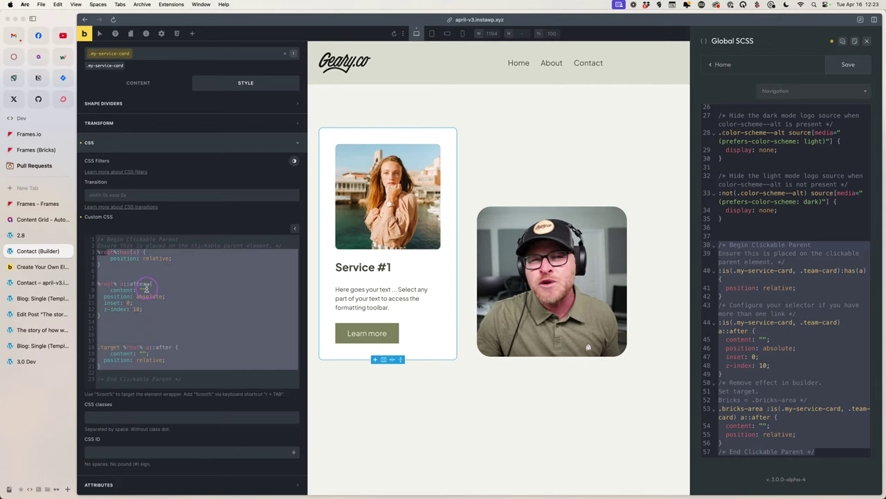
pyautogui.click(191, 302)
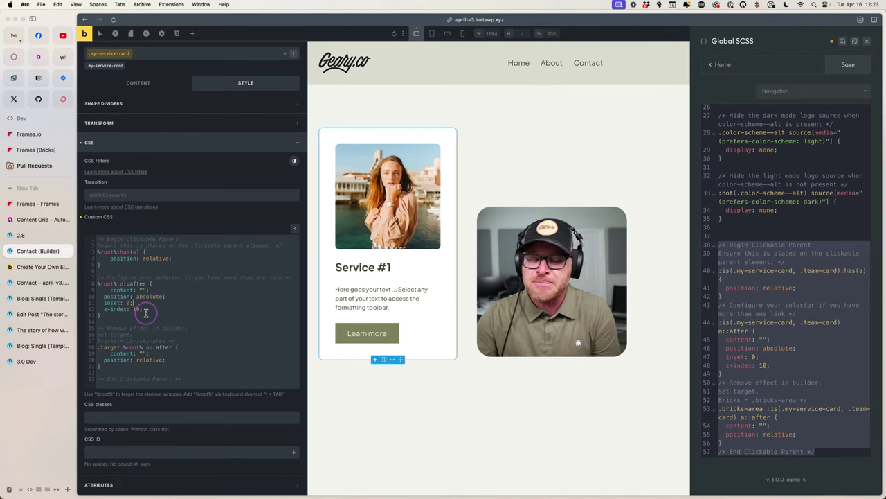
pyautogui.click(747, 273)
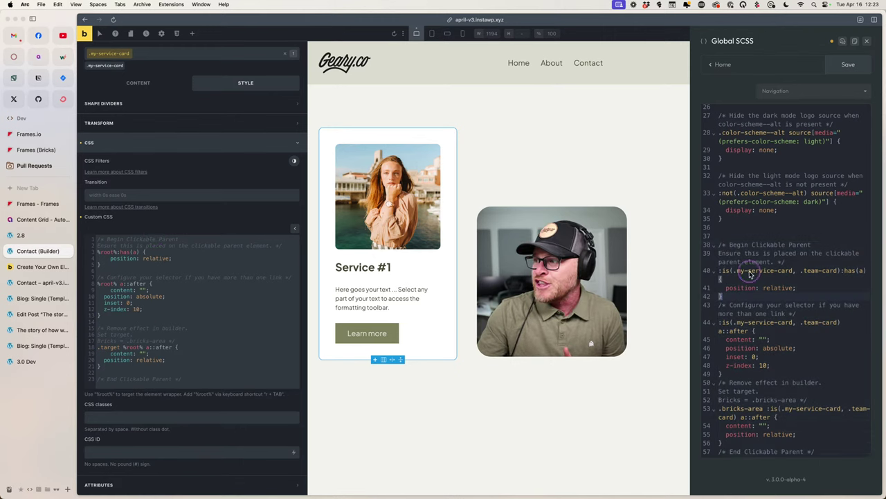
pyautogui.moveTo(745, 253); pyautogui.dragTo(763, 435)
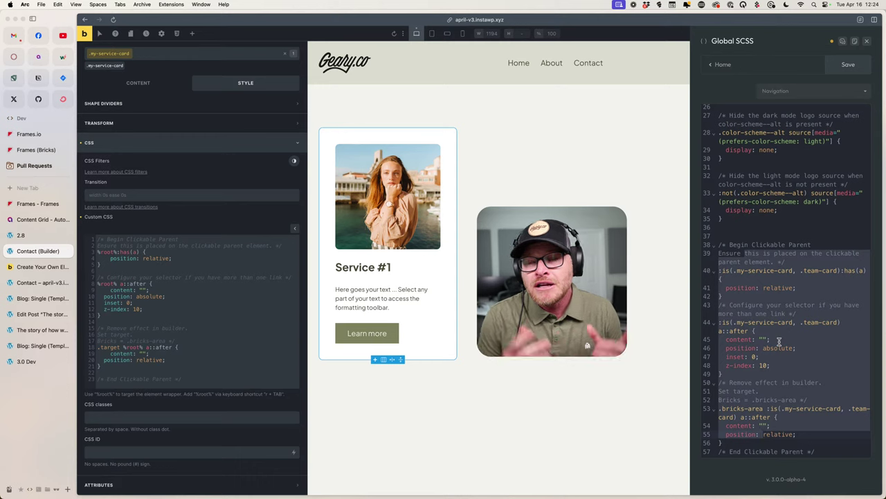
pyautogui.moveTo(181, 378); pyautogui.dragTo(97, 236)
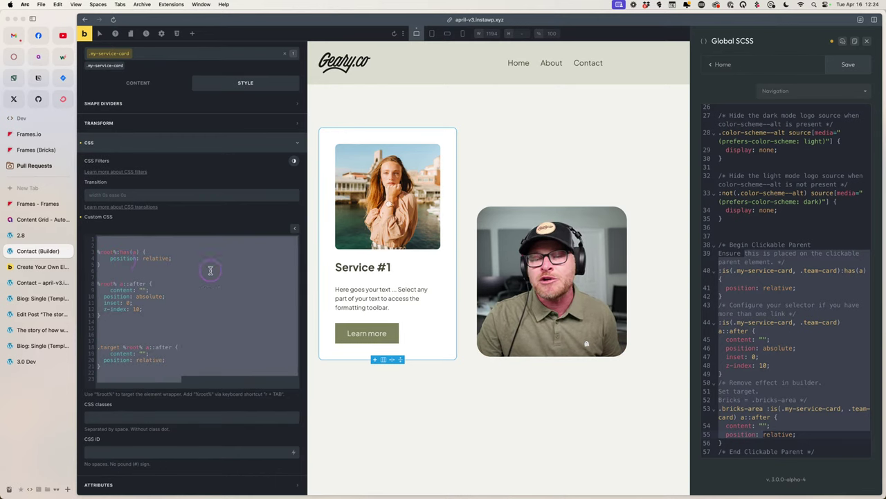
# Close the Global SCSS editor and select the Container around the service card.
pyautogui.click(385, 185)
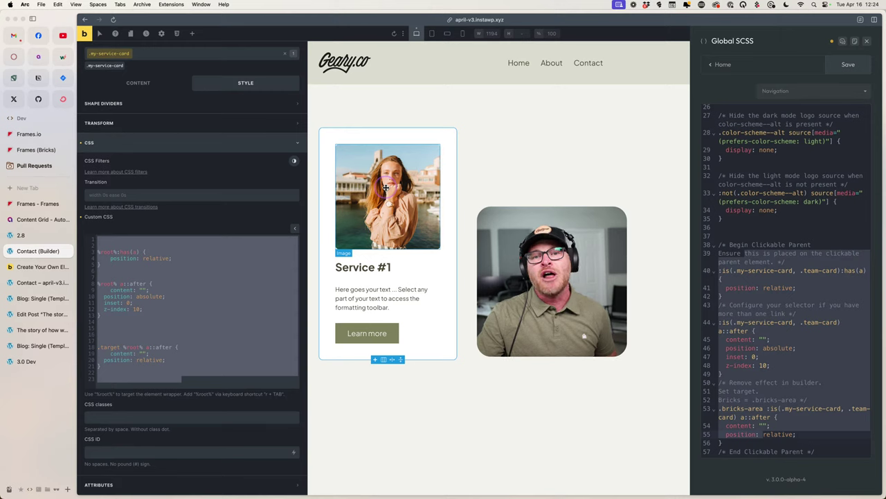
pyautogui.click(386, 192)
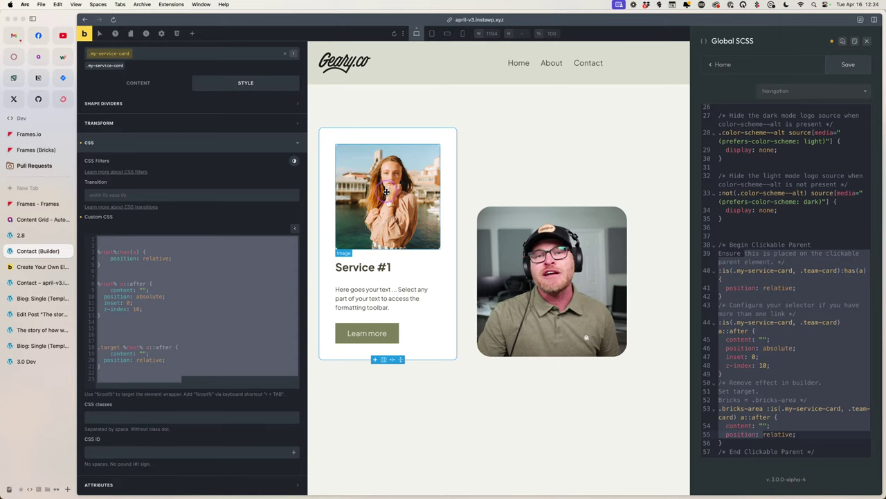
pyautogui.click(386, 193)
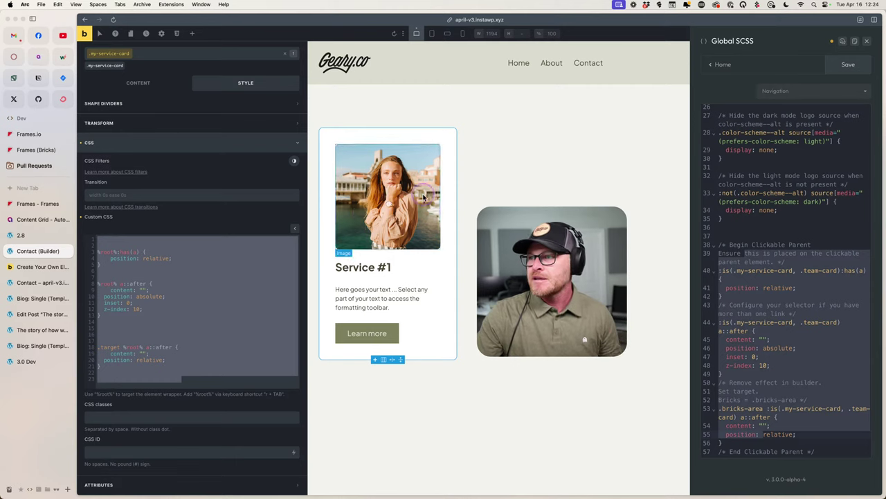
pyautogui.click(522, 198)
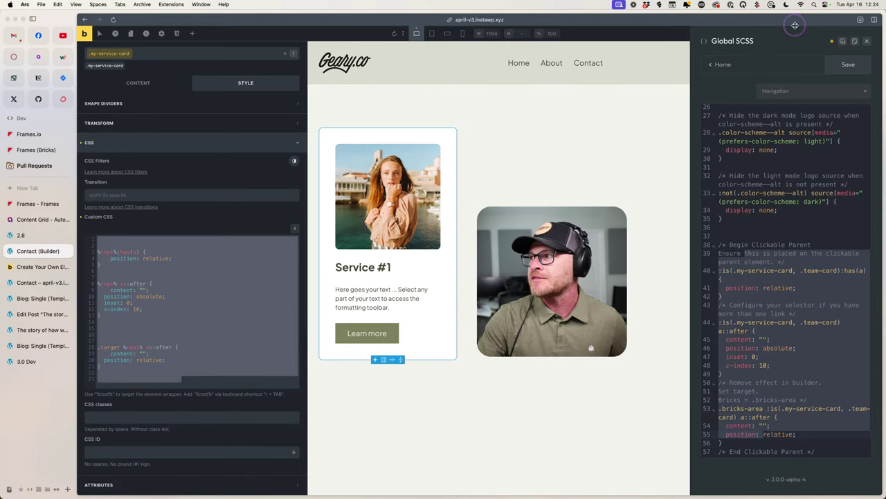
pyautogui.click(866, 41)
pyautogui.click(668, 223)
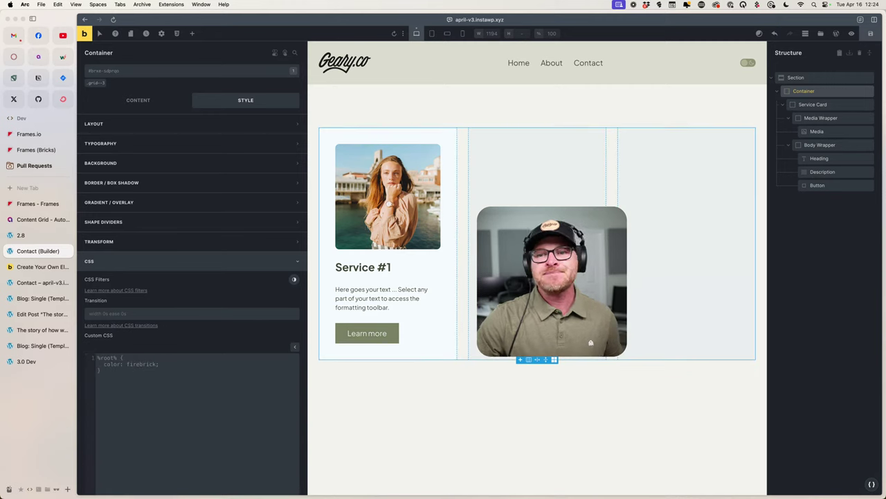
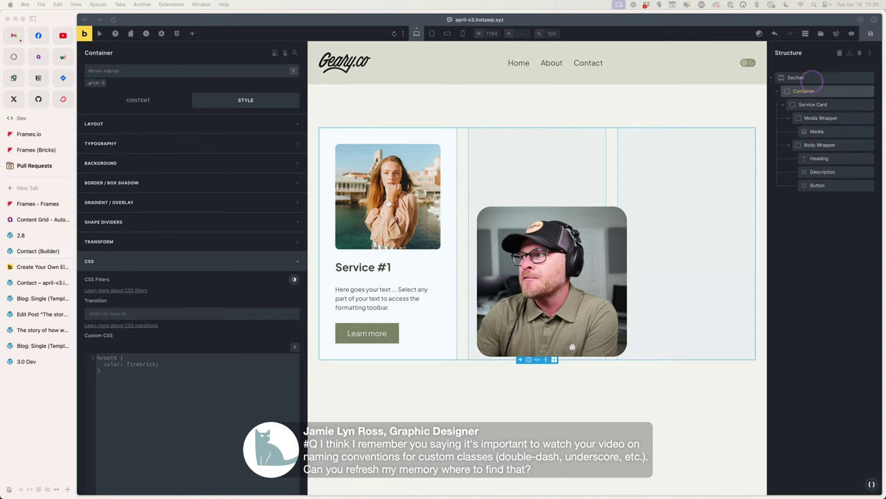
# Delete the old service card content and insert a new container holding a Block.
pyautogui.click(428, 146)
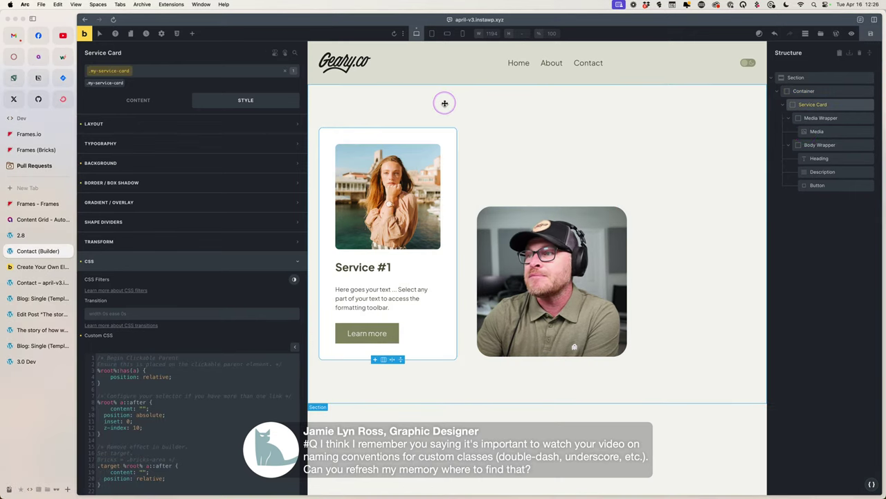
pyautogui.click(822, 78)
pyautogui.click(870, 78)
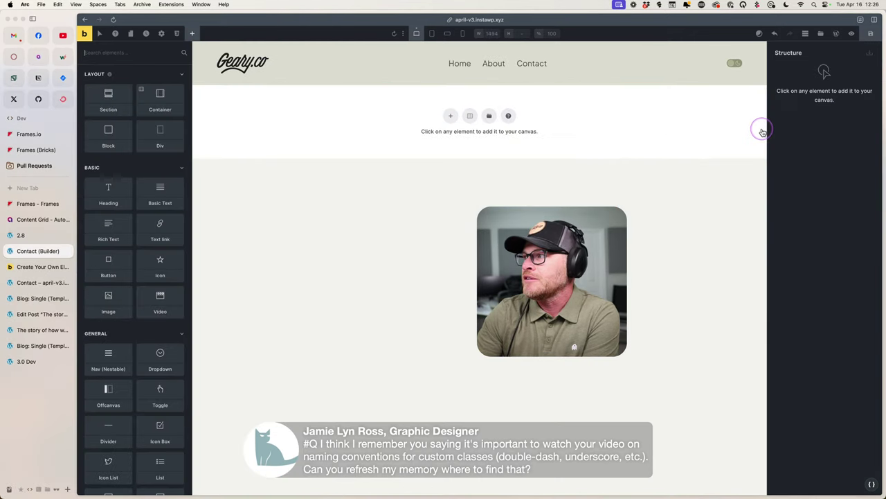
pyautogui.click(433, 115)
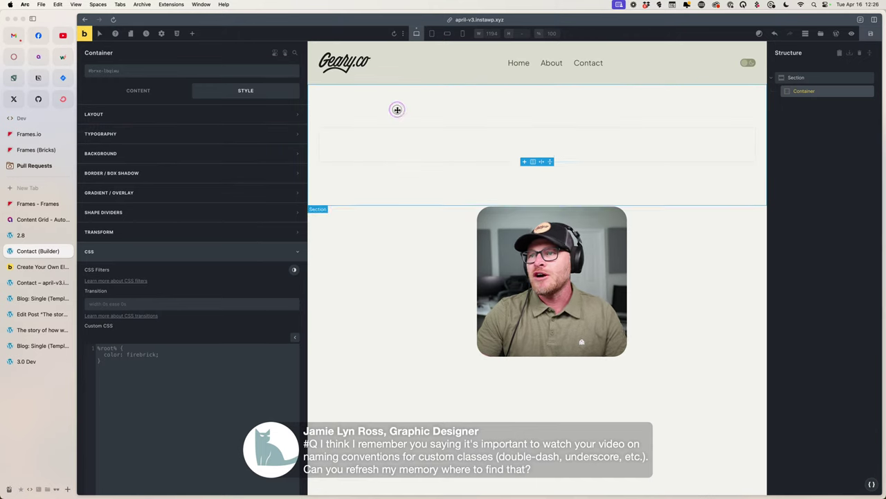
pyautogui.click(192, 34)
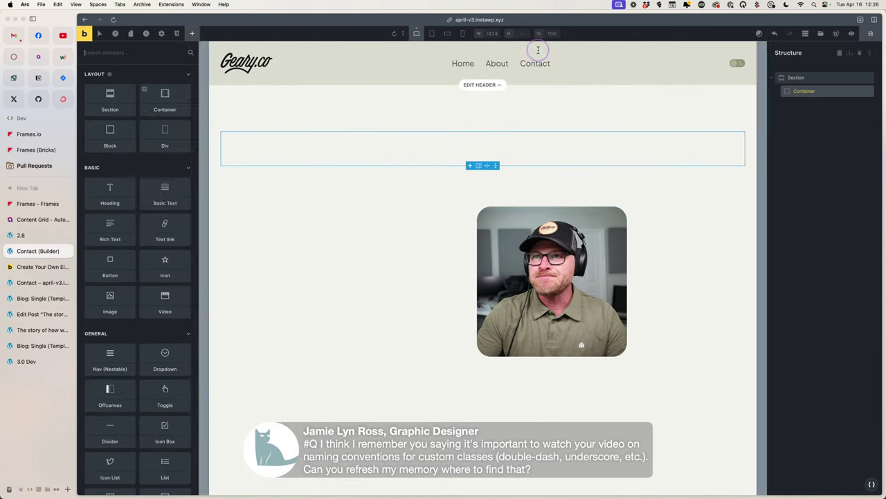
pyautogui.write('block')
pyautogui.moveTo(108, 89); pyautogui.dragTo(424, 166)
# Apply the Automatic CSS grid--3 class to the container.
pyautogui.click(801, 92)
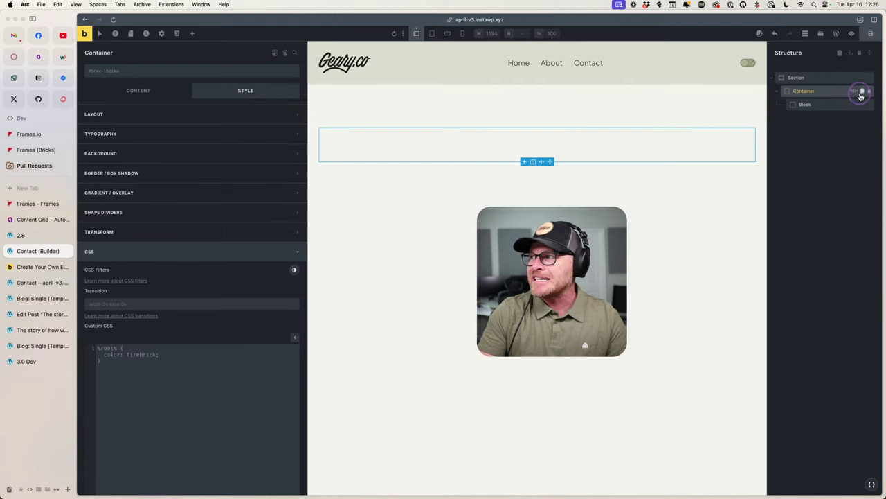
pyautogui.click(176, 71)
pyautogui.click(142, 98)
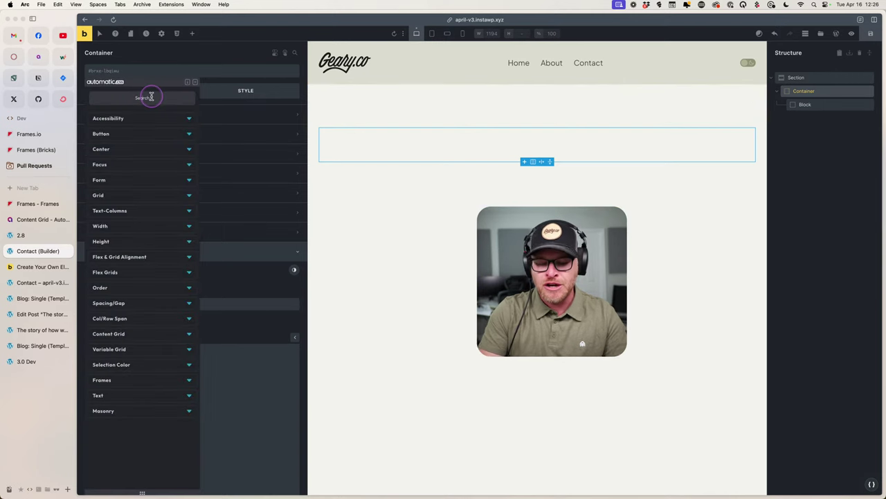
pyautogui.write('grid')
pyautogui.click(175, 131)
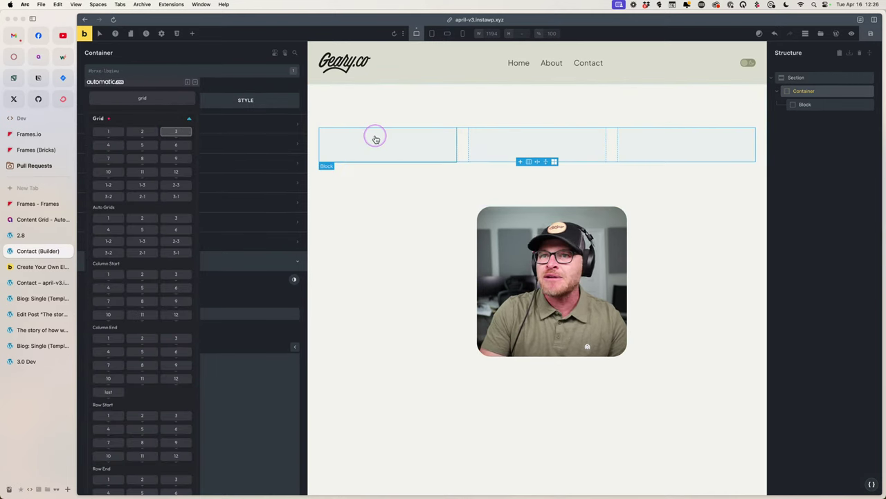
pyautogui.click(376, 135)
# Add a Heading and a Basic Text element inside the Block.
pyautogui.click(376, 156)
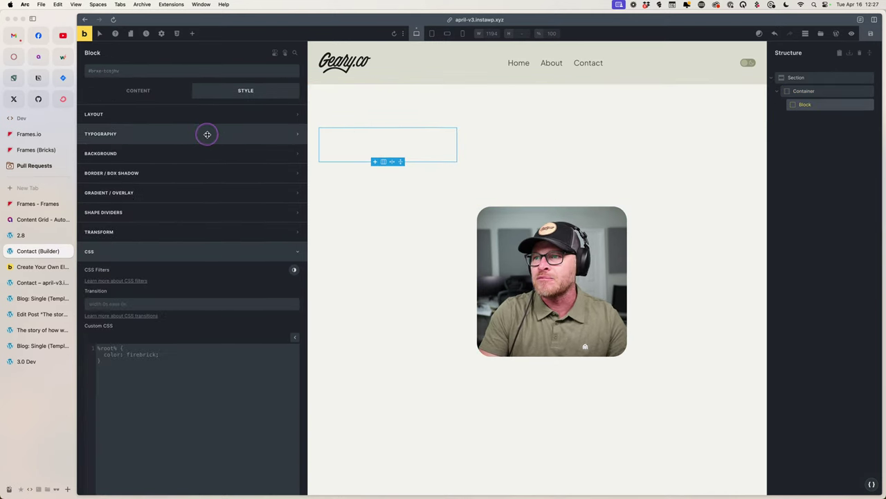
pyautogui.click(193, 34)
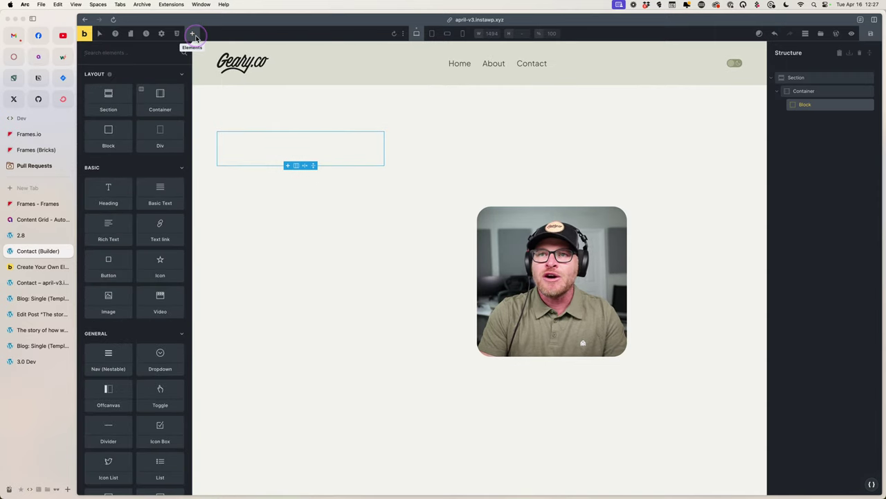
pyautogui.write('heading')
pyautogui.press('Return')
pyautogui.press('super+a')
pyautogui.write('text')
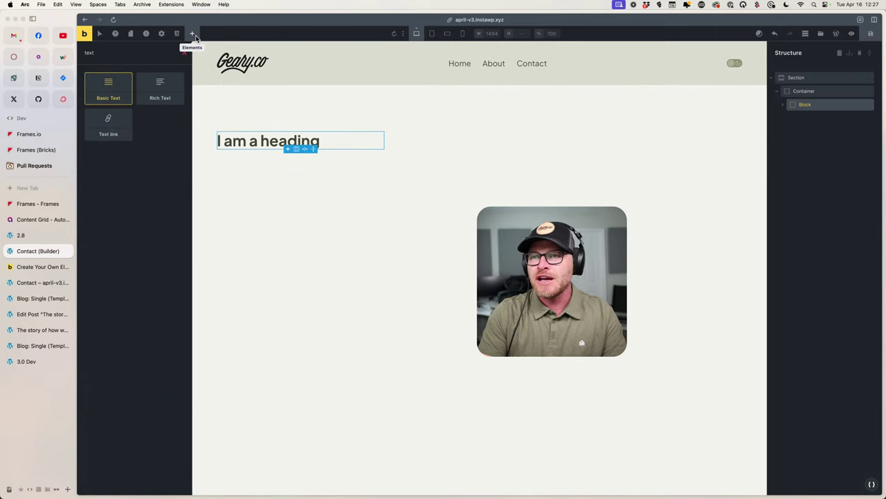
pyautogui.press('Return')
# Expand the Block in the Structure panel and select it for renaming.
pyautogui.click(277, 199)
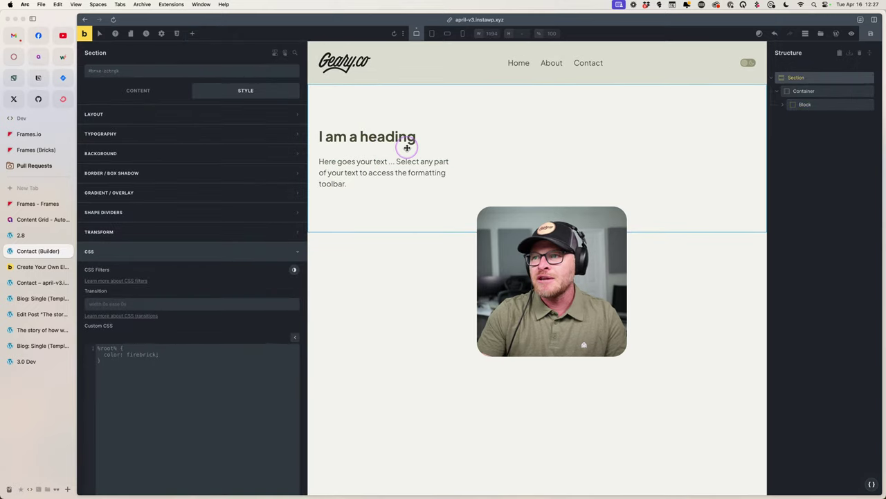
pyautogui.click(407, 147)
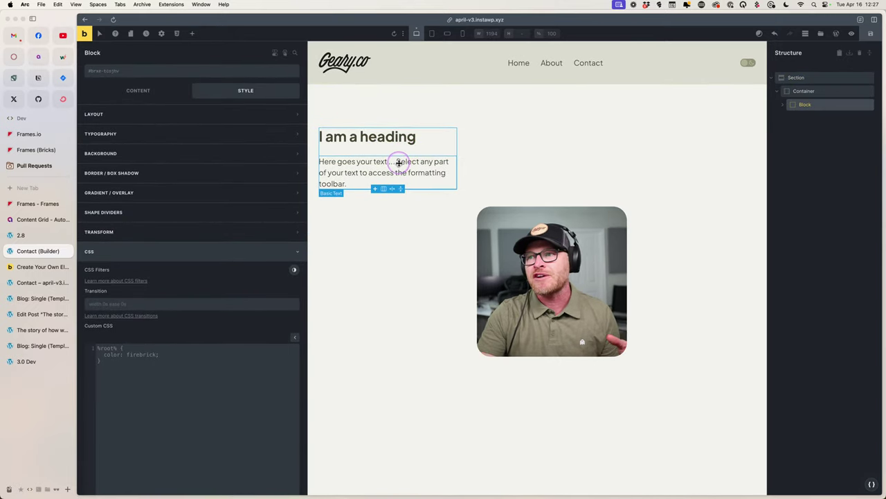
pyautogui.click(786, 105)
pyautogui.click(811, 117)
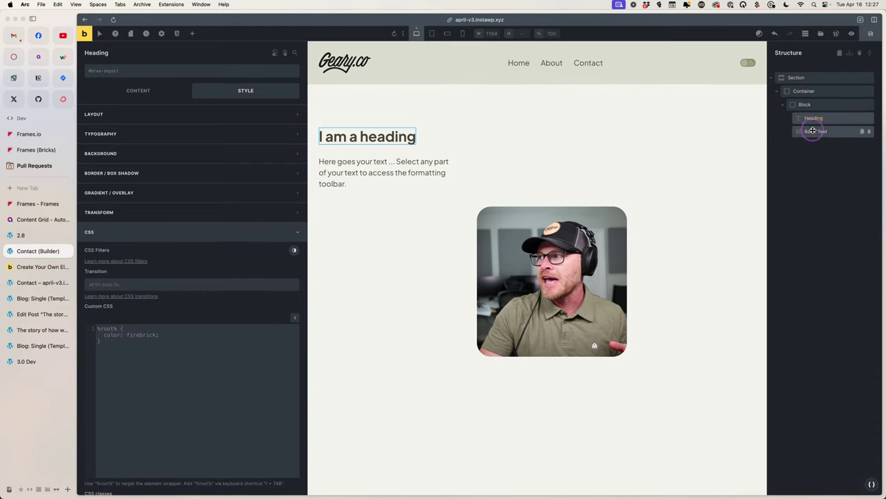
pyautogui.click(816, 131)
pyautogui.click(805, 105)
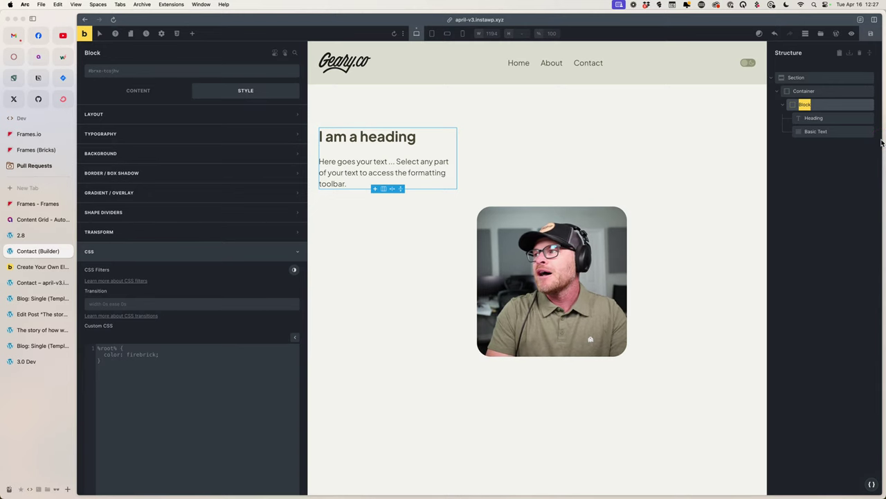
# Rename the Block to 'Card' in the Structure panel.
pyautogui.write('Card')
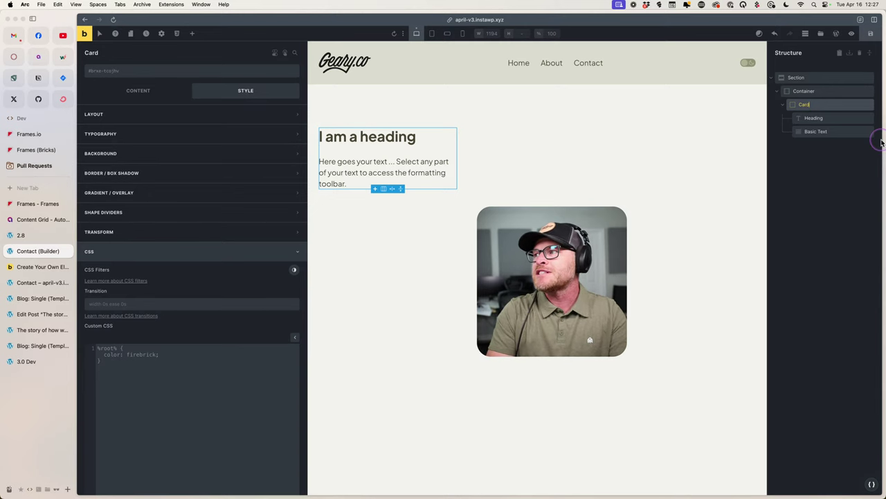
pyautogui.click(783, 105)
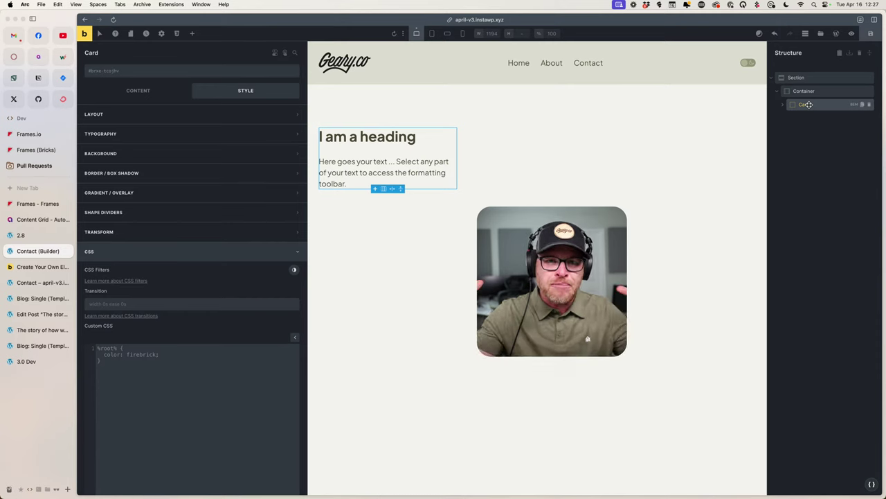
pyautogui.moveTo(808, 105); pyautogui.dragTo(790, 103)
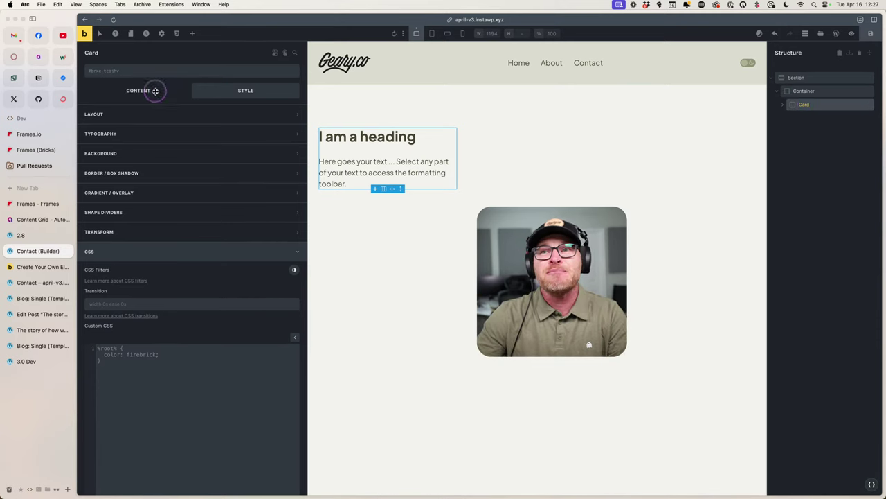
# Create the new 'card' class and apply it to the Card.
pyautogui.click(153, 72)
pyautogui.write('card')
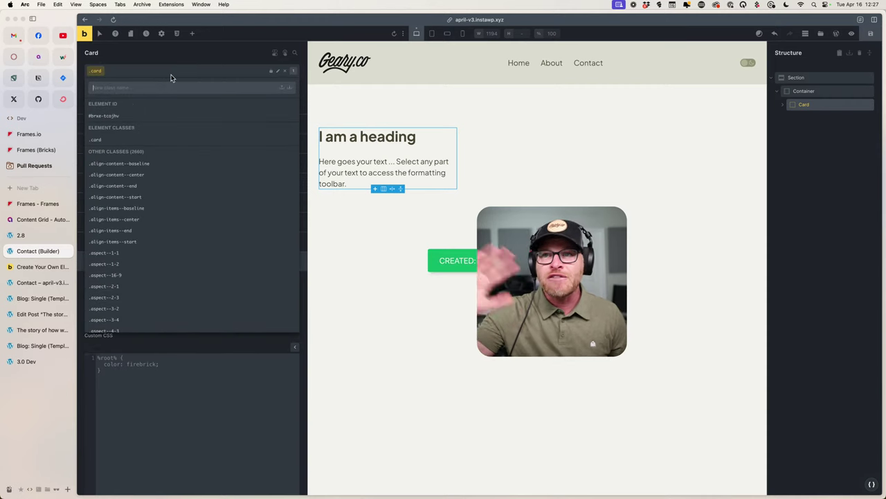
pyautogui.press('Return')
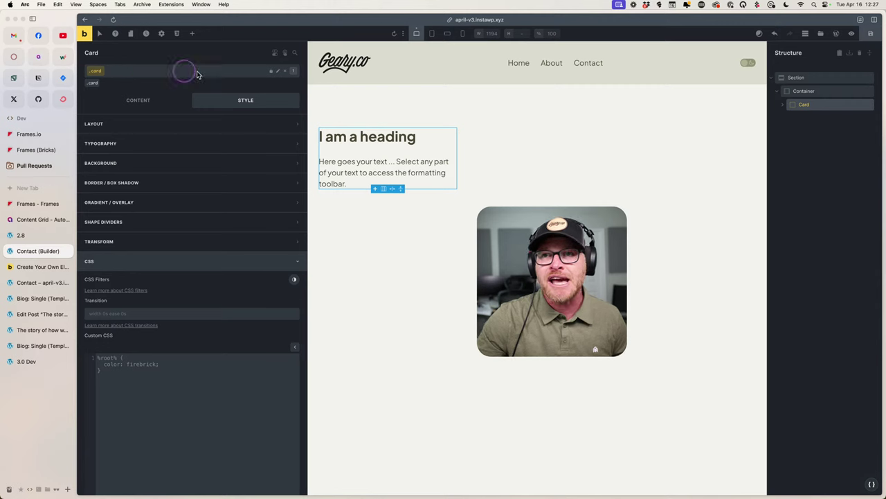
pyautogui.click(783, 105)
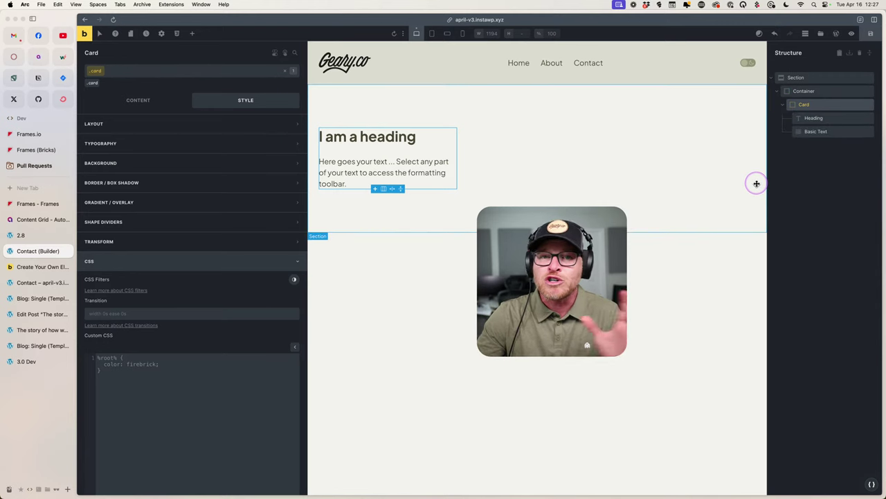
pyautogui.click(814, 119)
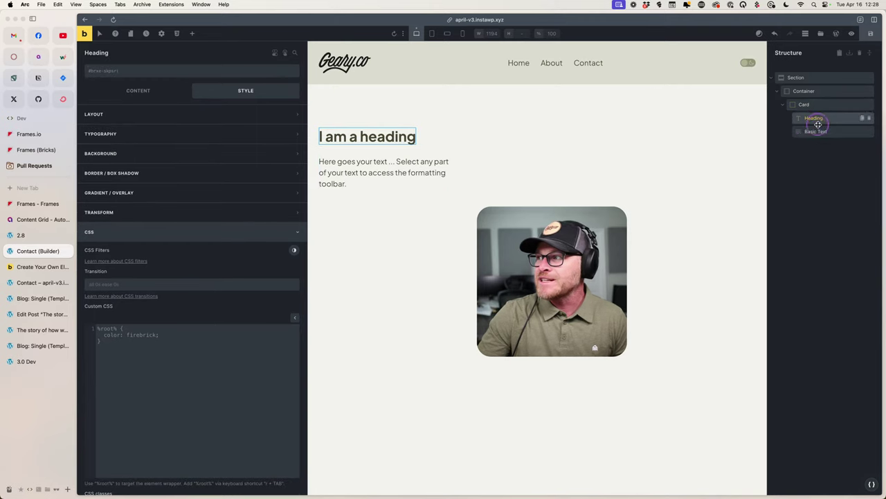
# Create the 'card__heading' class and apply it to the Card's heading.
pyautogui.moveTo(814, 119); pyautogui.dragTo(815, 121)
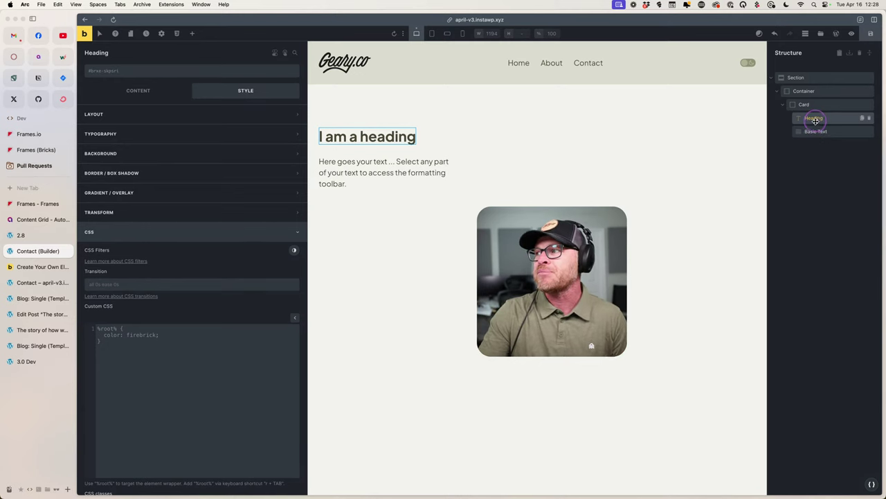
pyautogui.click(816, 131)
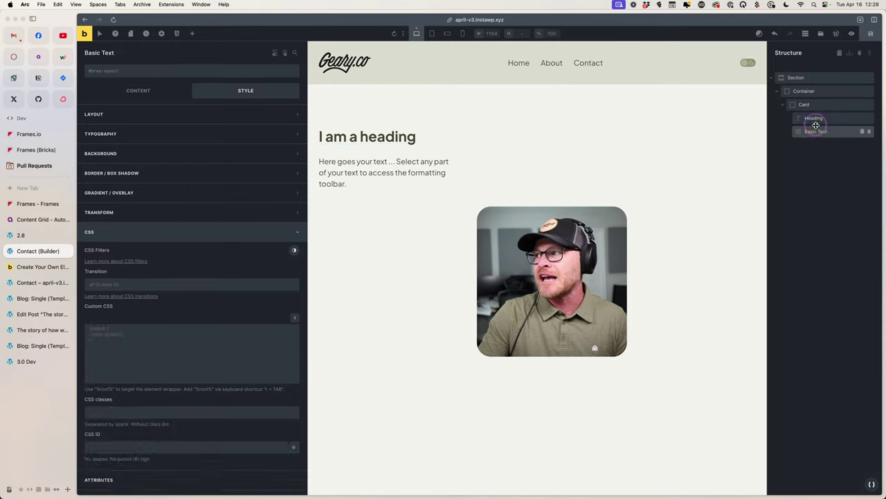
pyautogui.click(813, 118)
pyautogui.click(159, 74)
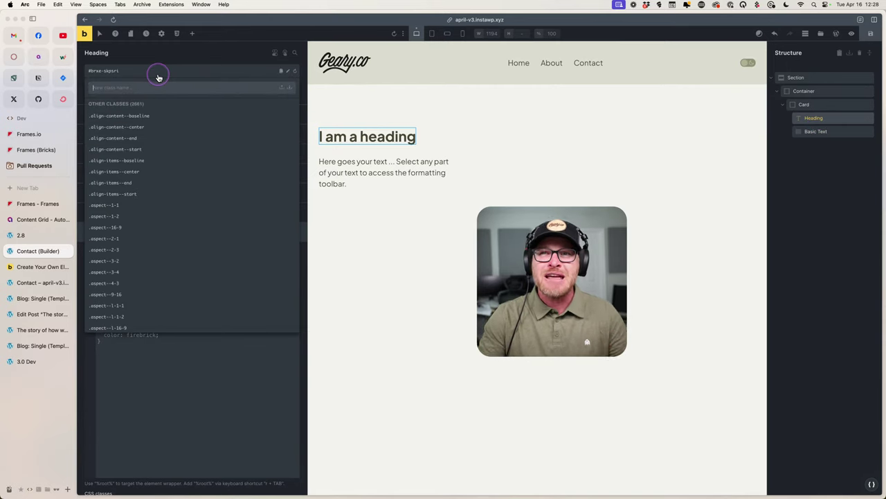
pyautogui.write('class')
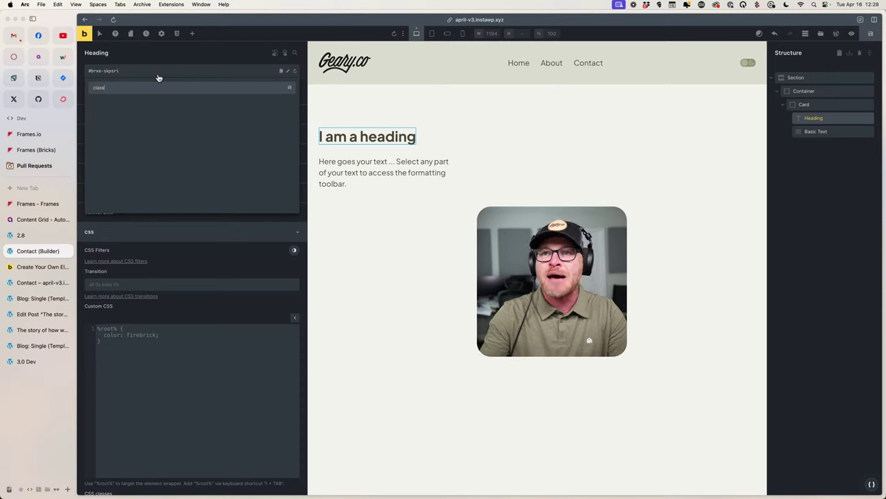
pyautogui.click(159, 78)
pyautogui.write('card')
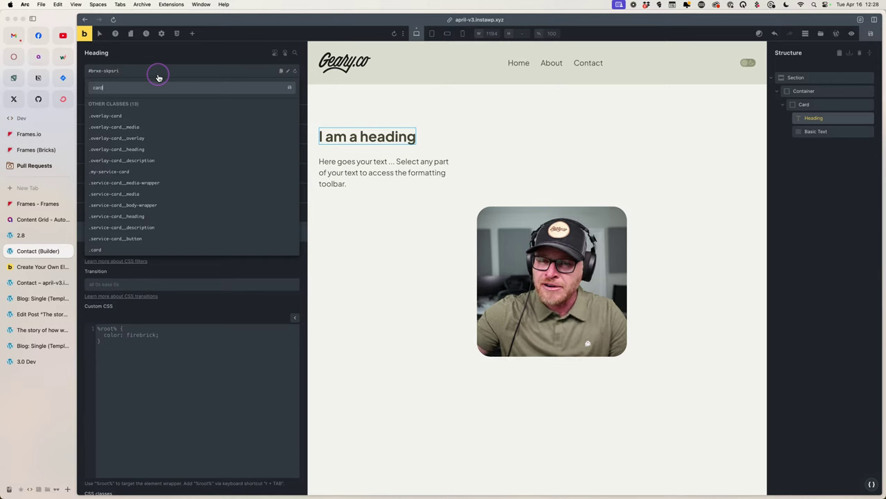
pyautogui.write('__')
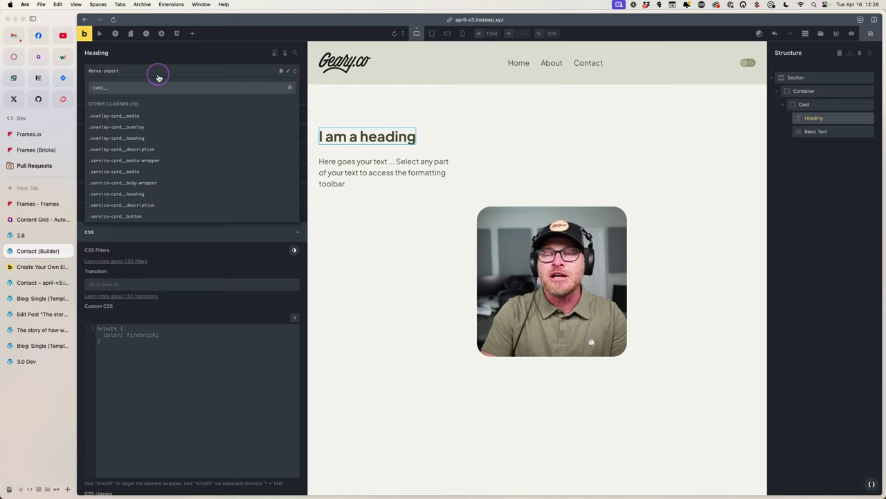
pyautogui.write('heading')
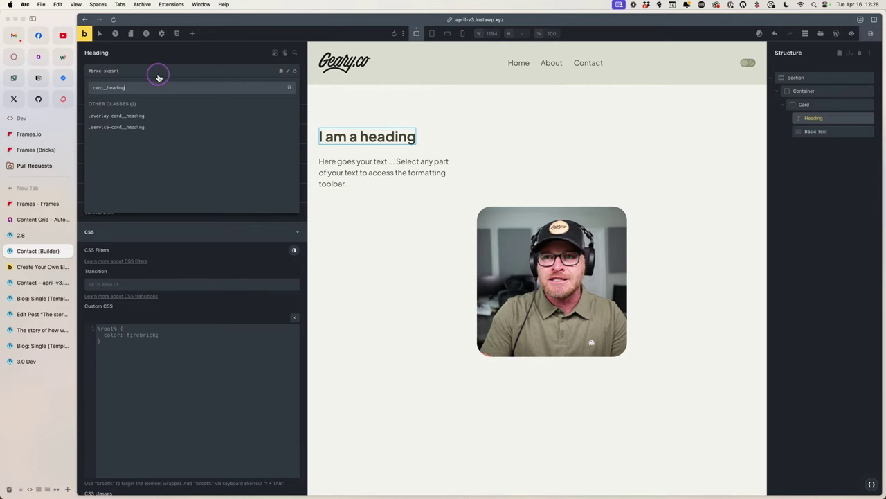
pyautogui.press('Return')
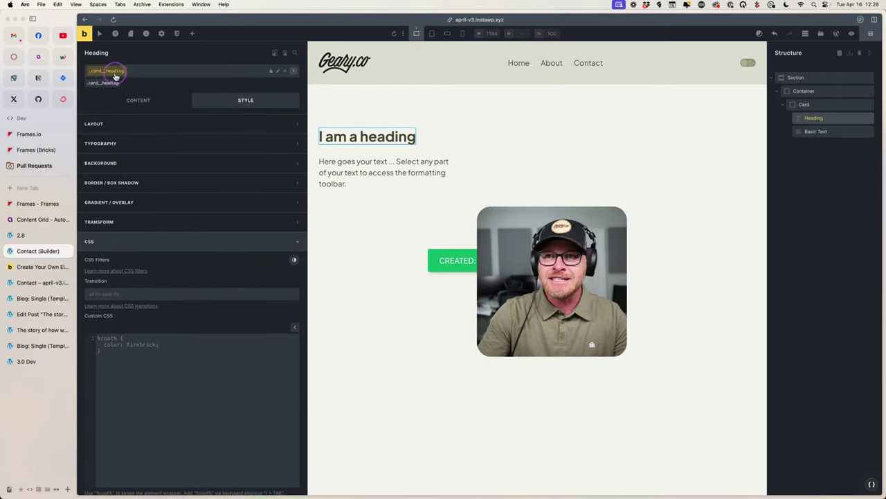
pyautogui.doubleClick(821, 132)
# Rename the text element 'Description' and give it a new card__description class.
pyautogui.write('Description')
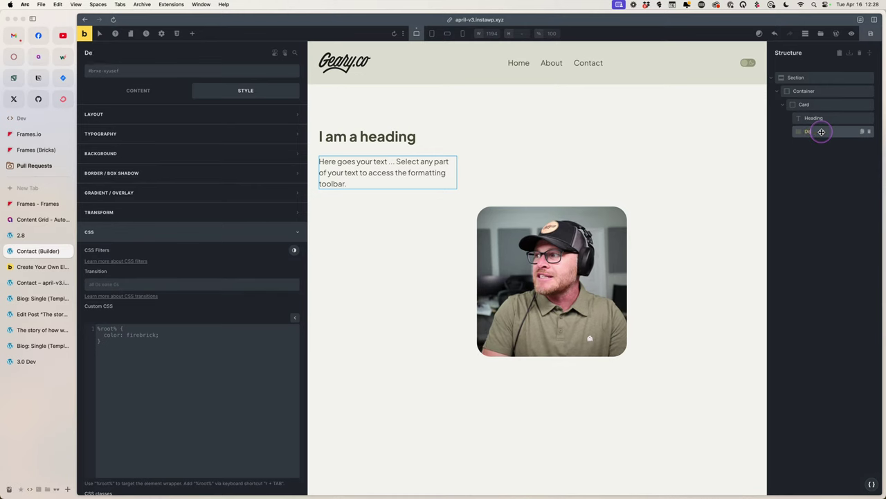
pyautogui.doubleClick(822, 131)
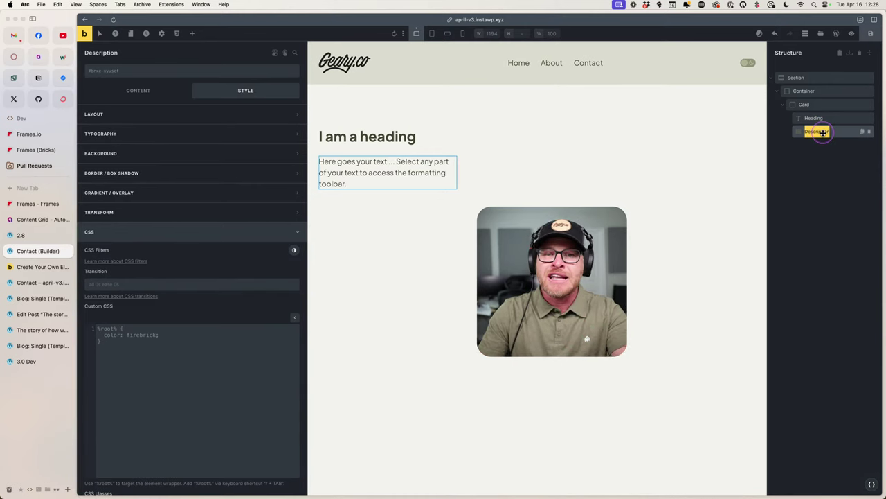
pyautogui.click(150, 69)
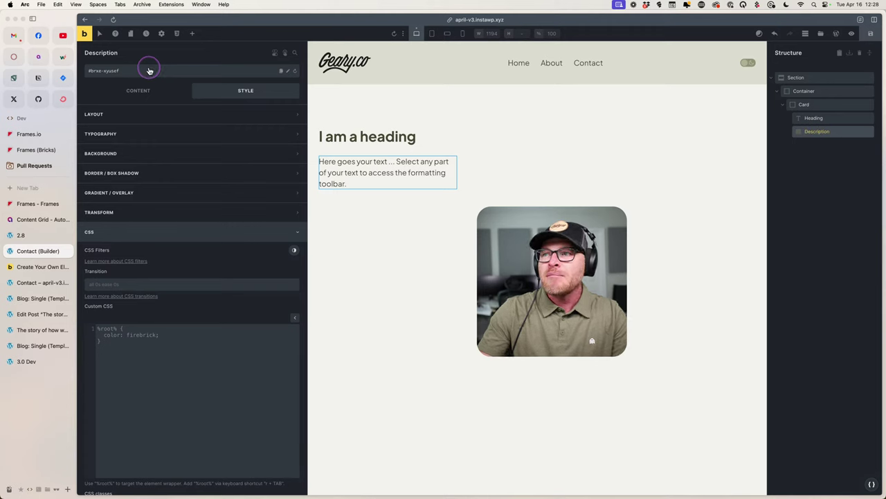
pyautogui.write('card')
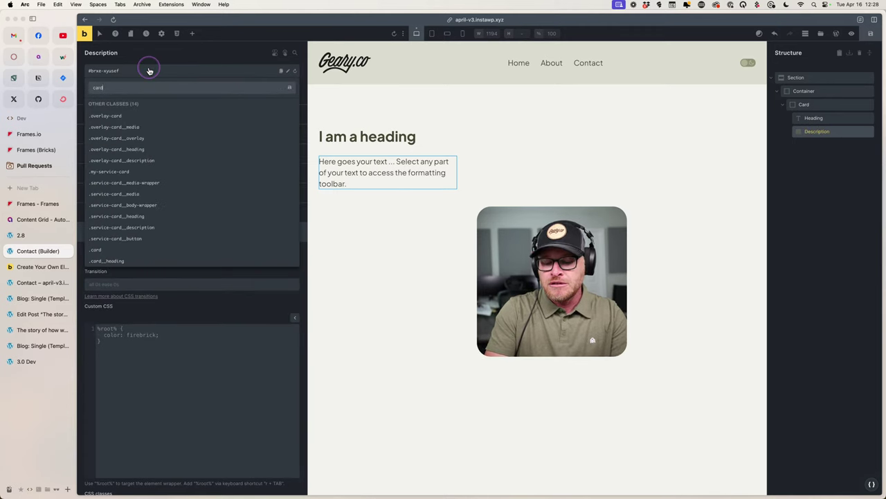
pyautogui.write('__description')
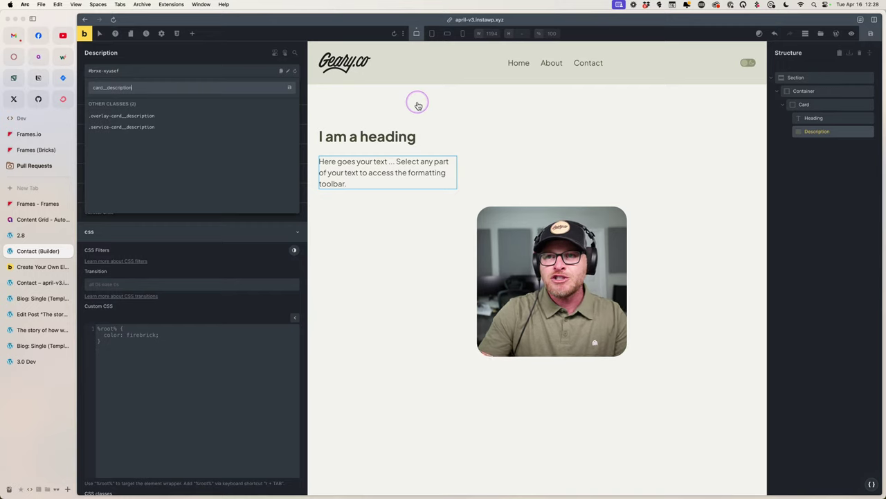
pyautogui.press('Return')
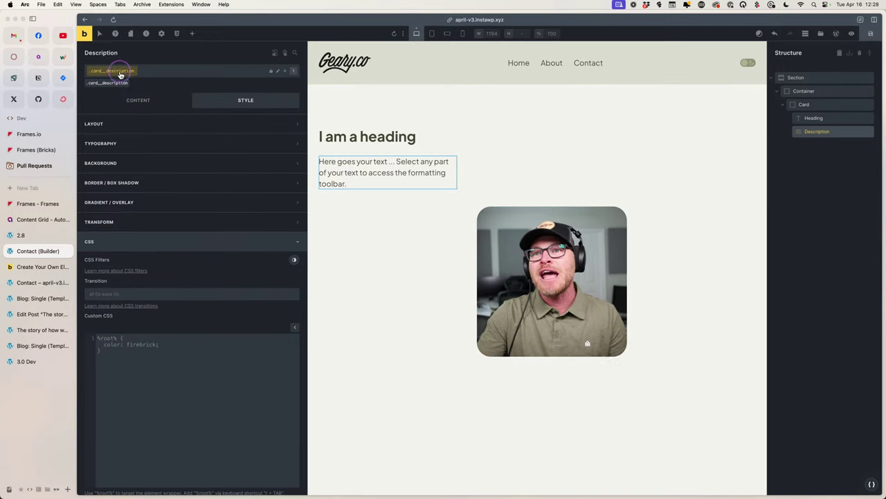
# Search the class list for 'services-card' and 'card', then reselect the Card's elements.
pyautogui.click(170, 71)
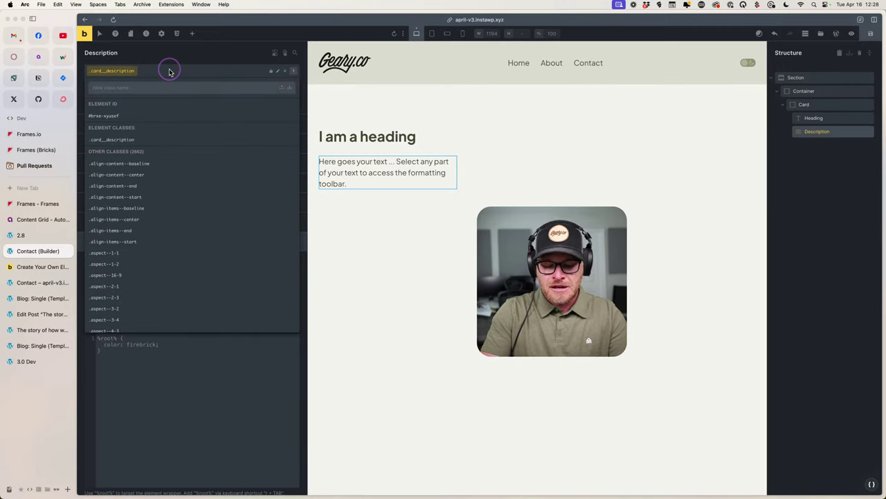
pyautogui.write('services-card')
pyautogui.press('super+a')
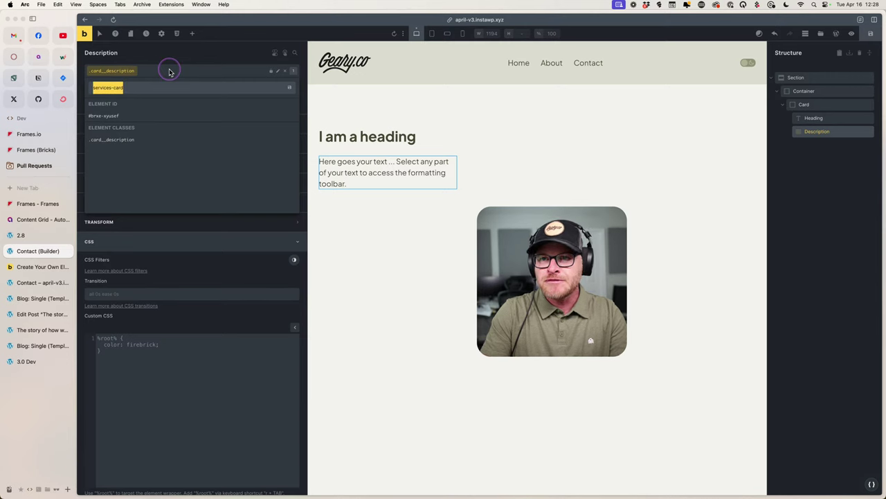
pyautogui.press('BackSpace')
pyautogui.write('card')
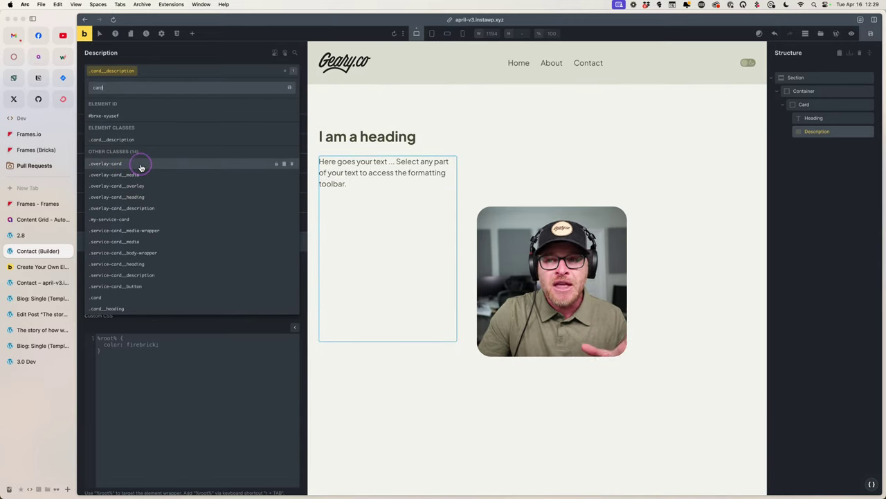
pyautogui.click(172, 57)
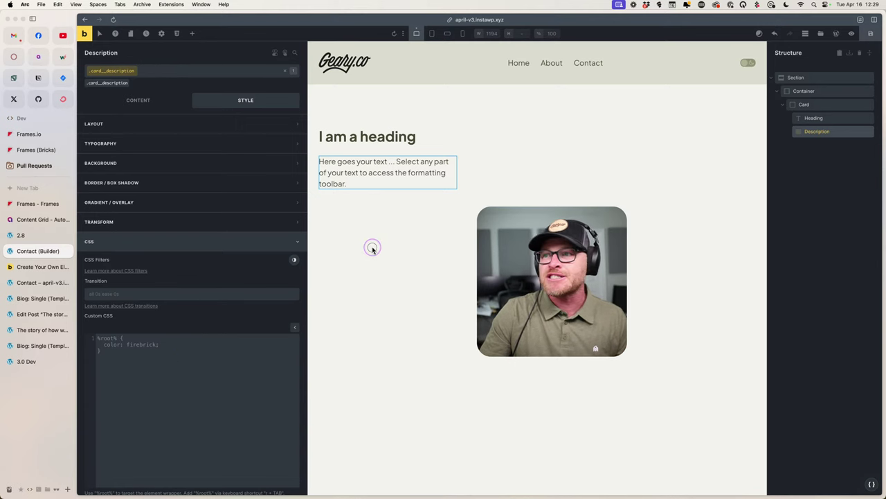
pyautogui.click(317, 154)
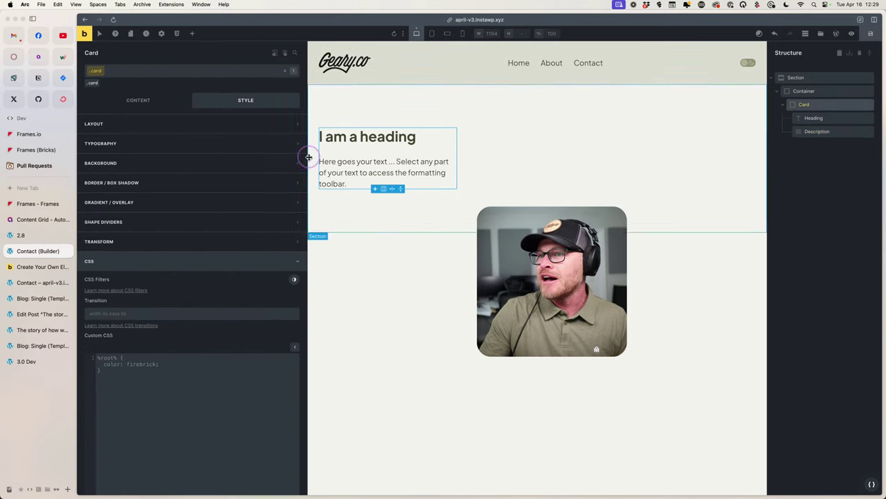
pyautogui.click(370, 133)
pyautogui.click(364, 174)
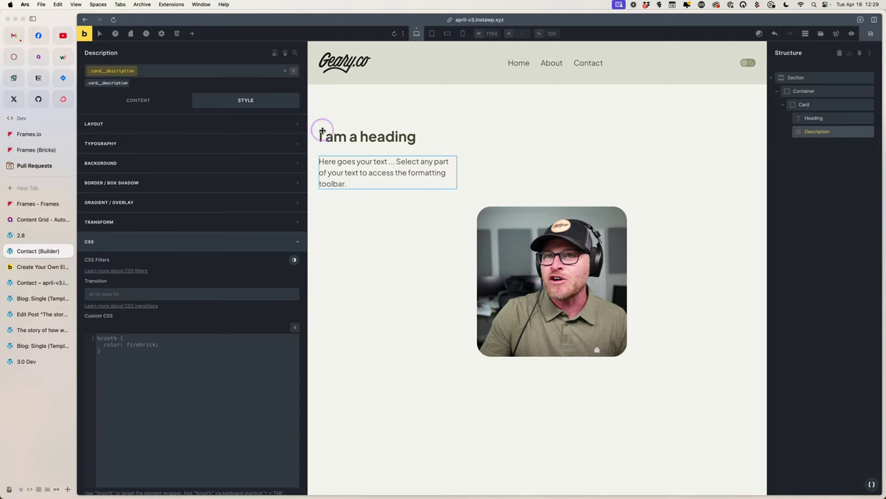
pyautogui.click(193, 33)
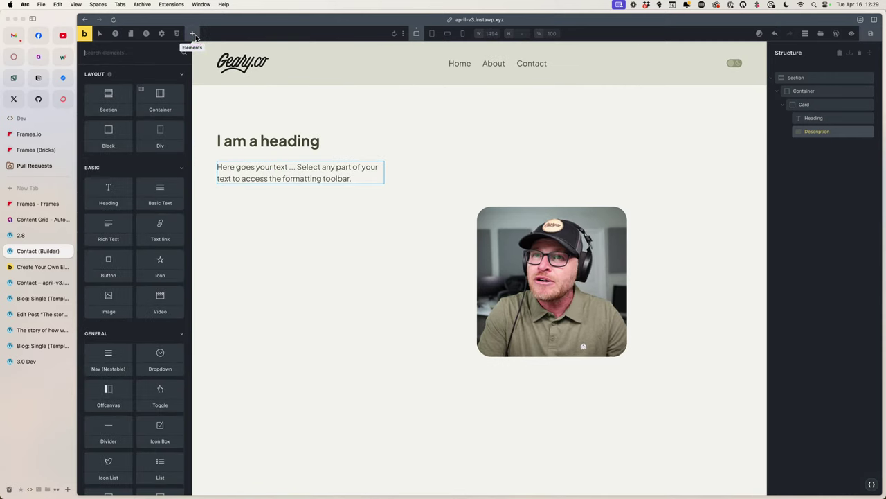
# Add a Button element below the Description.
pyautogui.write('butt')
pyautogui.press('Return')
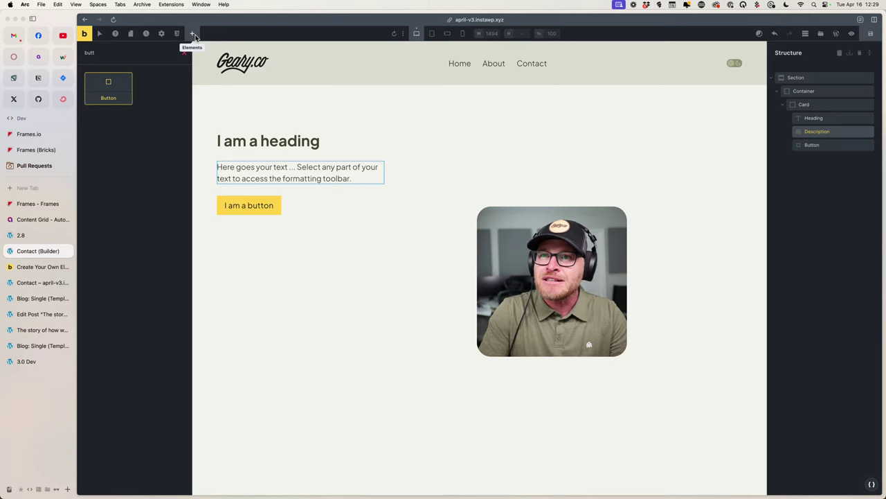
pyautogui.click(252, 208)
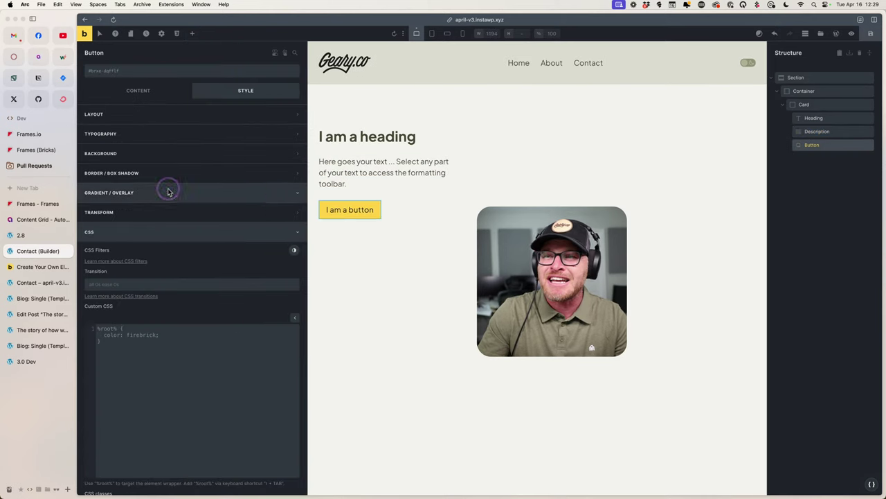
# Give the Button a new card__button class plus the btn--primary class.
pyautogui.click(123, 74)
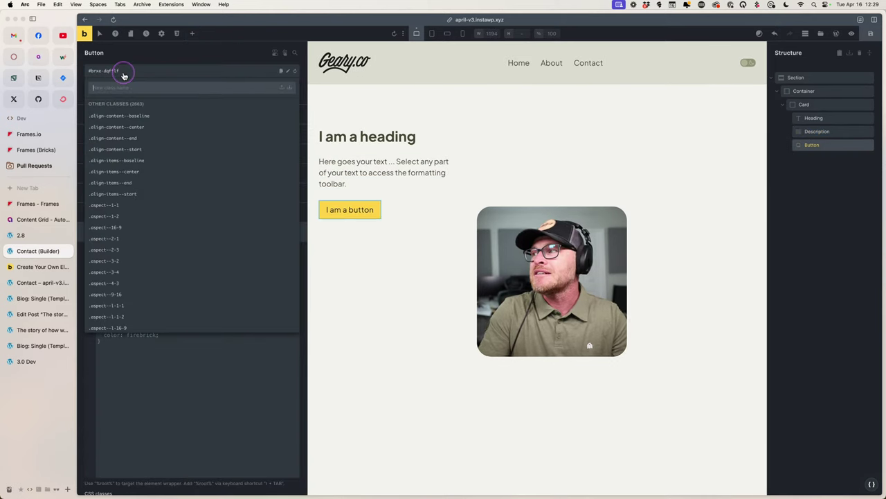
pyautogui.write('card__button')
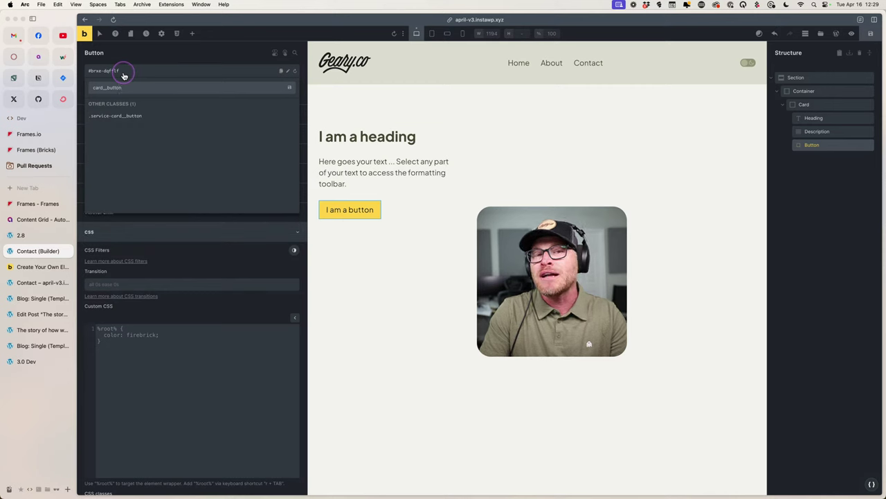
pyautogui.press('Return')
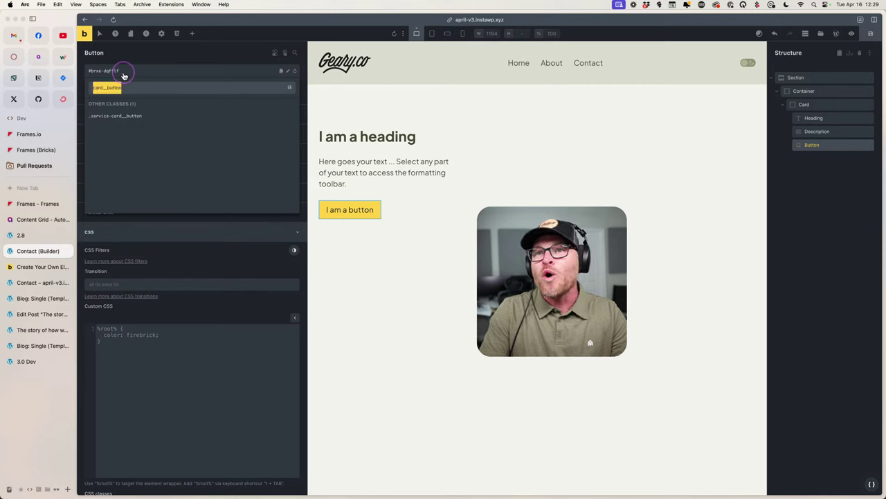
pyautogui.write('btn-')
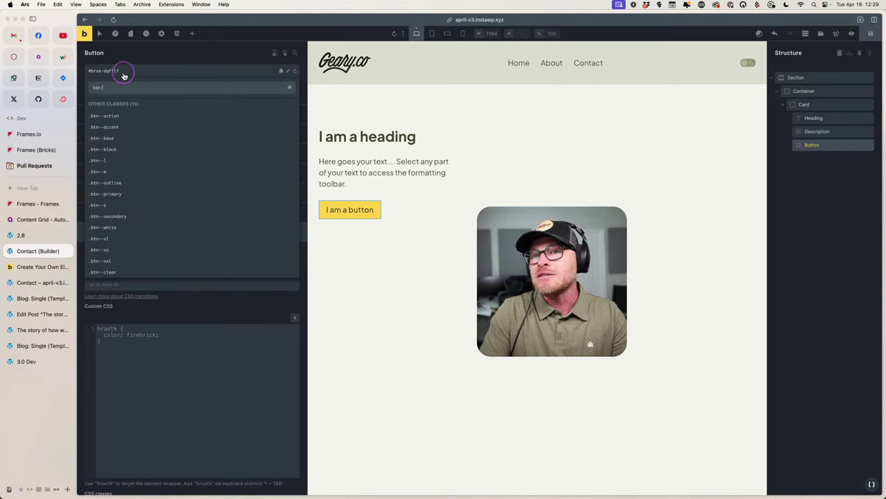
pyautogui.write('-action')
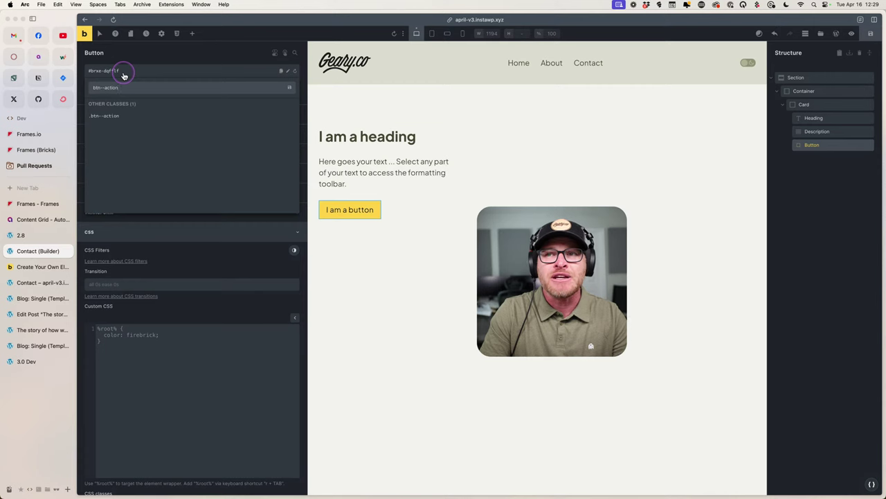
pyautogui.press('BackSpace')
pyautogui.press('BackSpace')
pyautogui.press('BackSpace')
pyautogui.press('BackSpace')
pyautogui.press('BackSpace')
pyautogui.press('BackSpace')
pyautogui.write('primary')
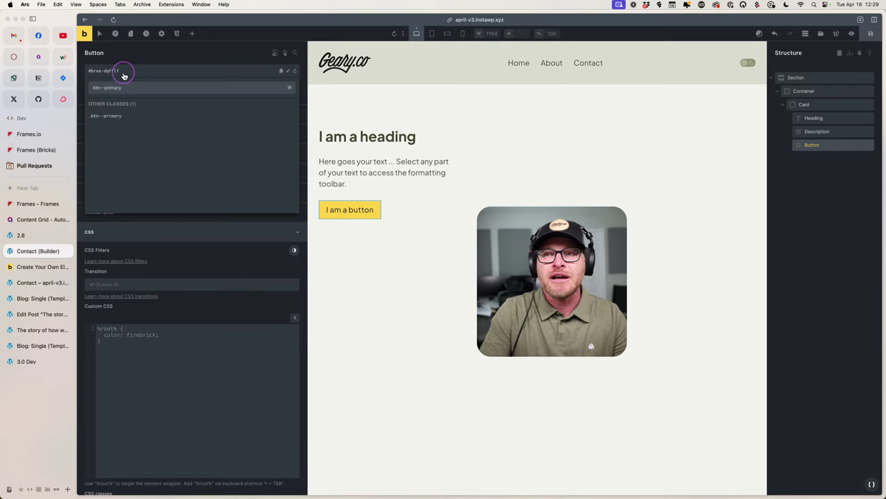
pyautogui.click(113, 117)
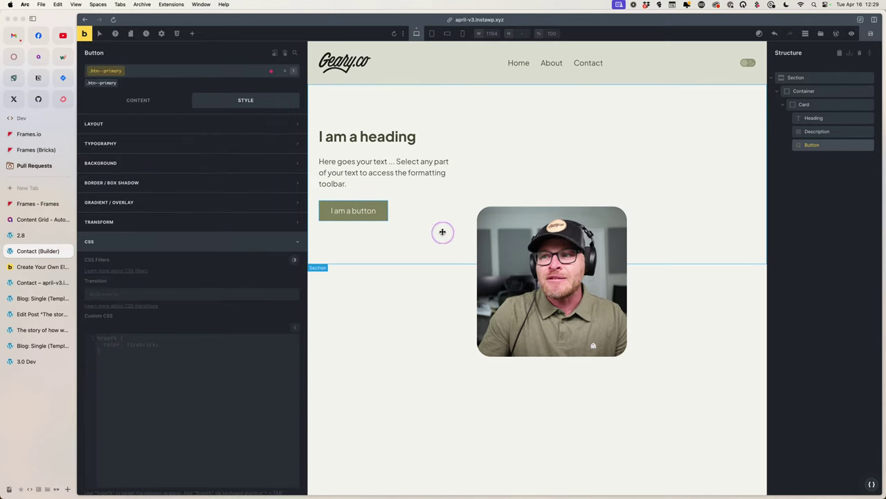
pyautogui.click(377, 216)
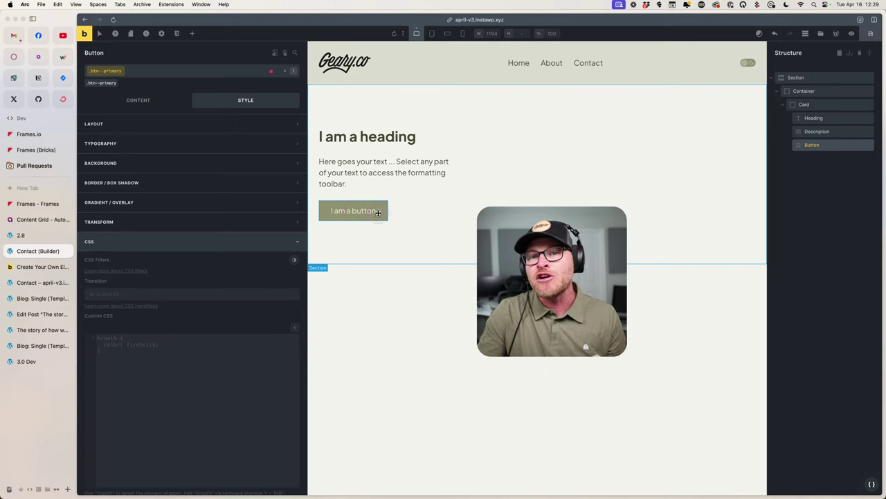
pyautogui.click(350, 211)
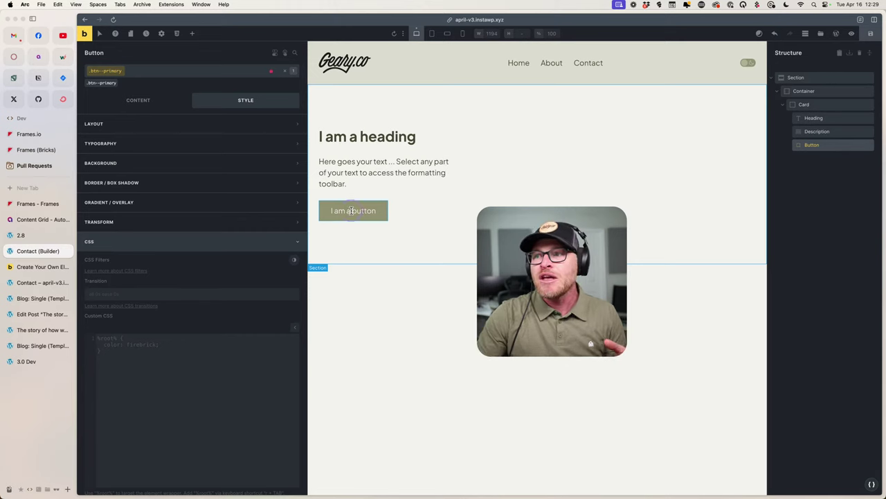
pyautogui.click(160, 75)
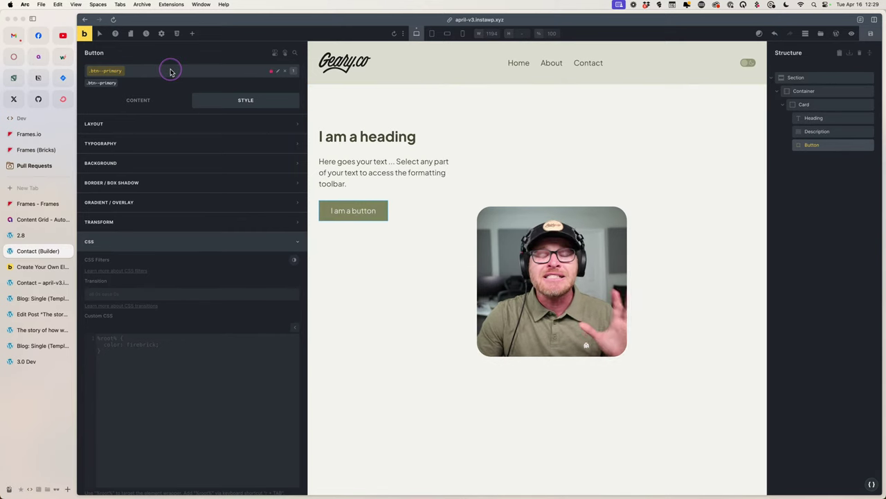
pyautogui.click(815, 118)
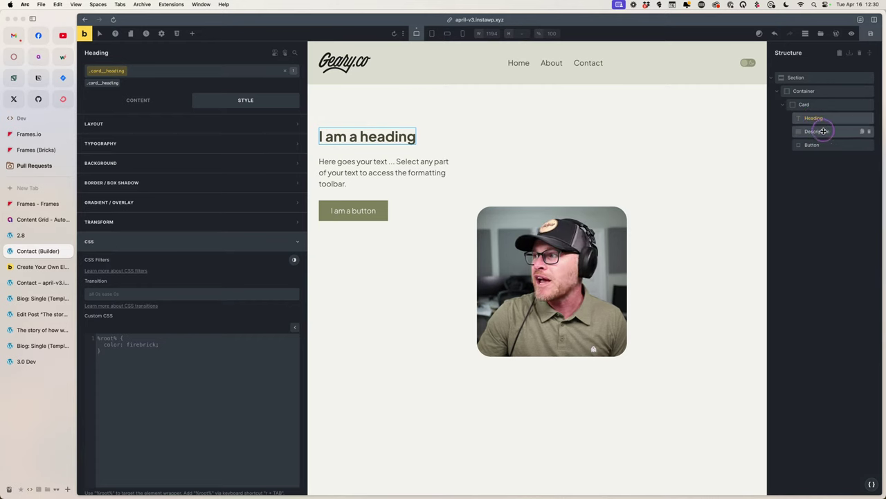
pyautogui.click(815, 132)
pyautogui.click(829, 148)
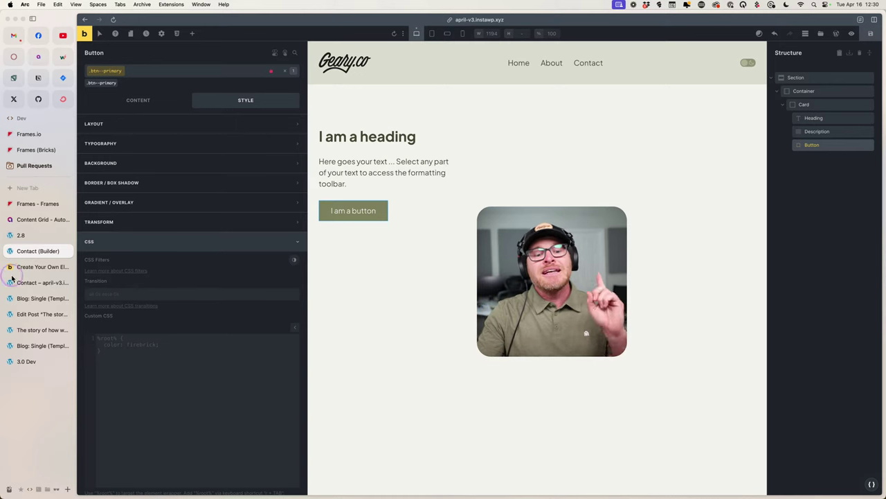
pyautogui.tripleClick(371, 215)
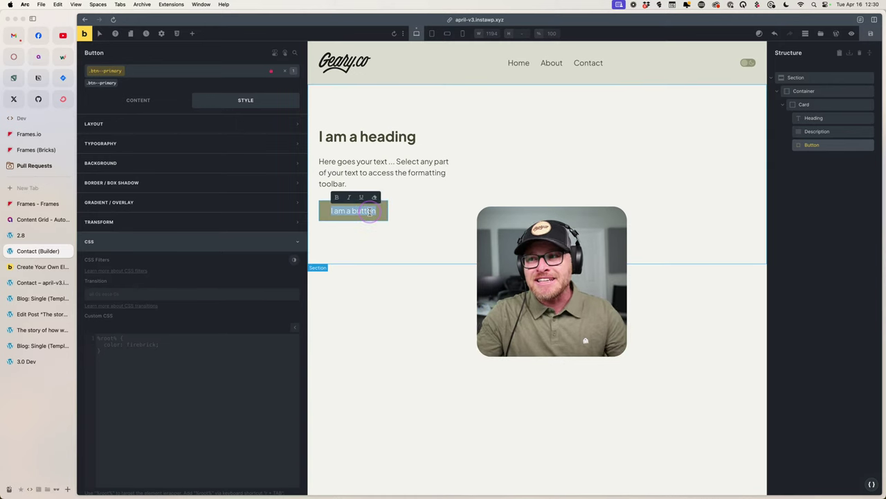
# Change the button label from 'I am a button' to 'Call to action'.
pyautogui.write('Call to action')
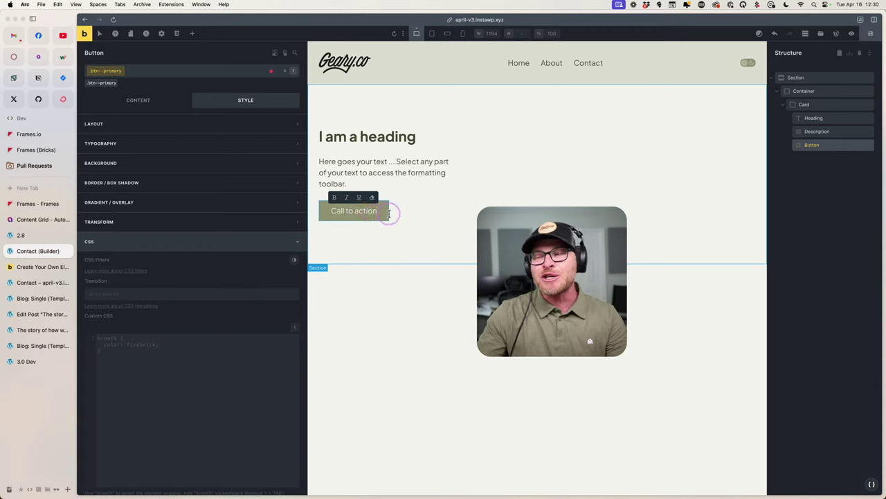
pyautogui.click(417, 214)
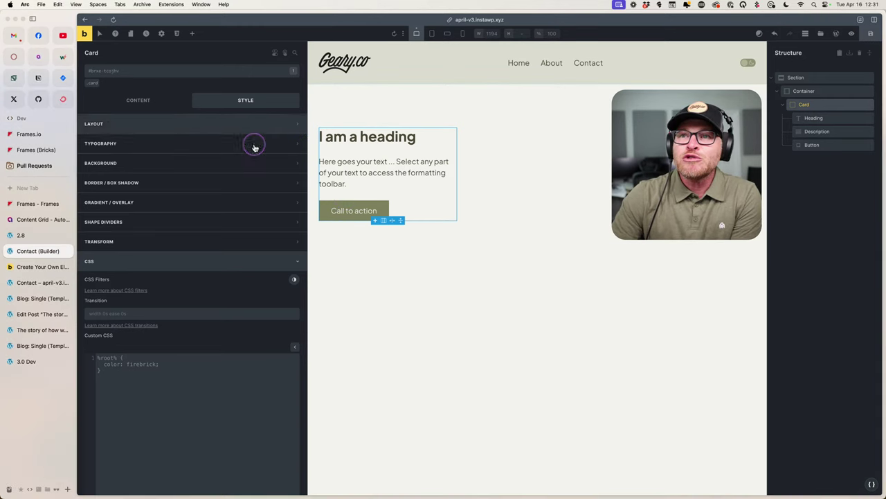
# Select the Call to action button and add the new card__button class.
pyautogui.click(375, 186)
pyautogui.click(376, 208)
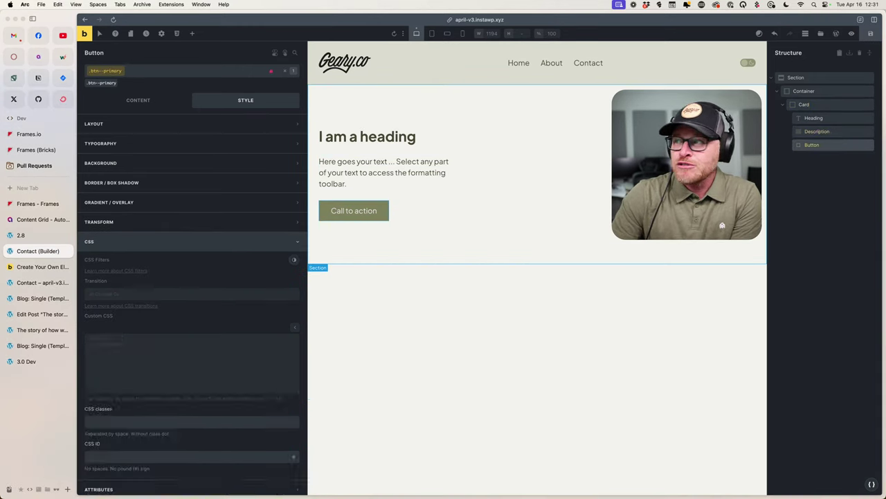
pyautogui.click(166, 73)
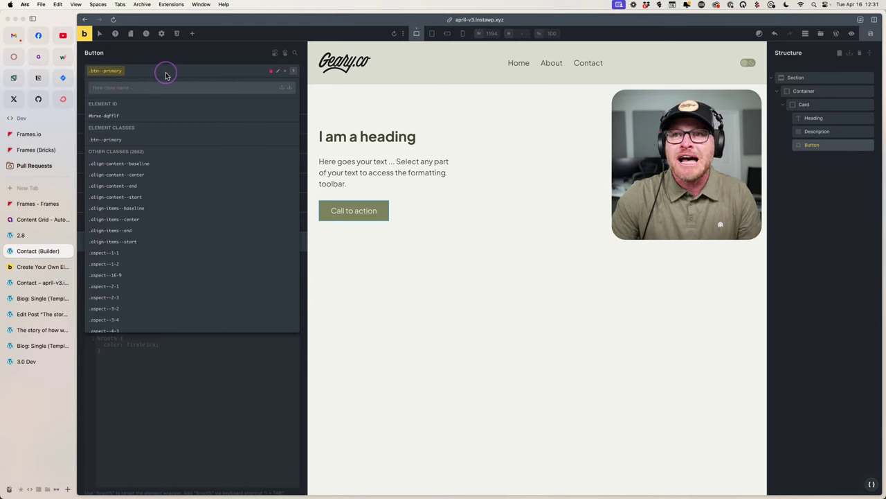
pyautogui.write('card__butt')
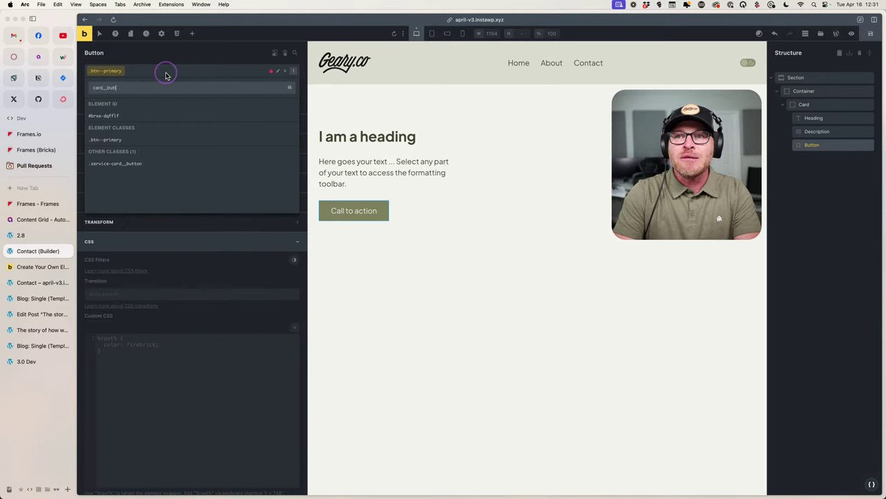
pyautogui.write('on')
pyautogui.press('Return')
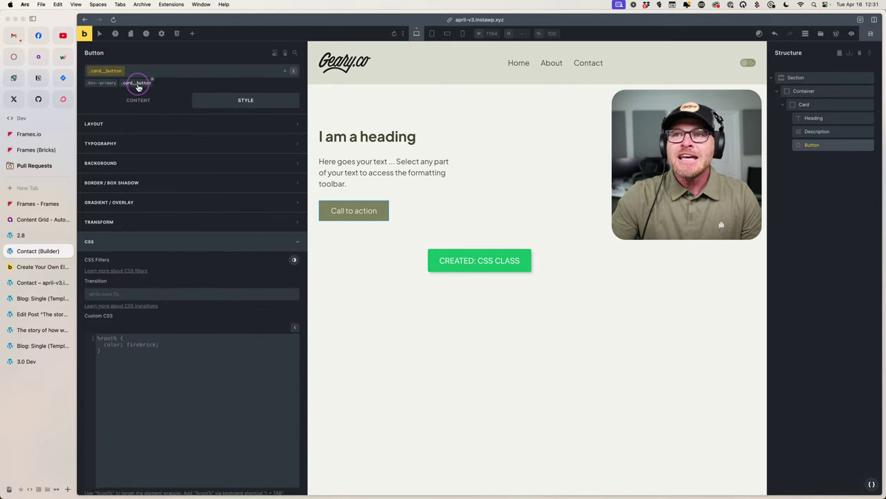
# Switch the active class back and forth between btn--primary and card__button.
pyautogui.click(101, 84)
pyautogui.click(136, 83)
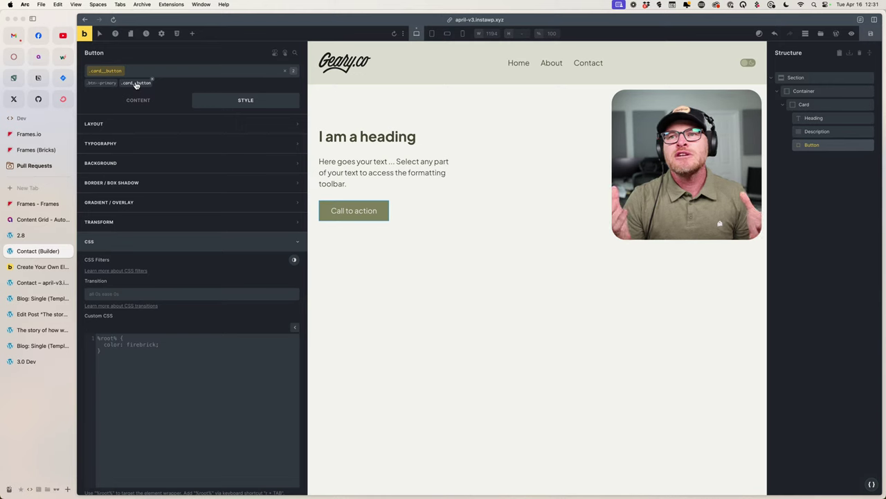
pyautogui.click(137, 83)
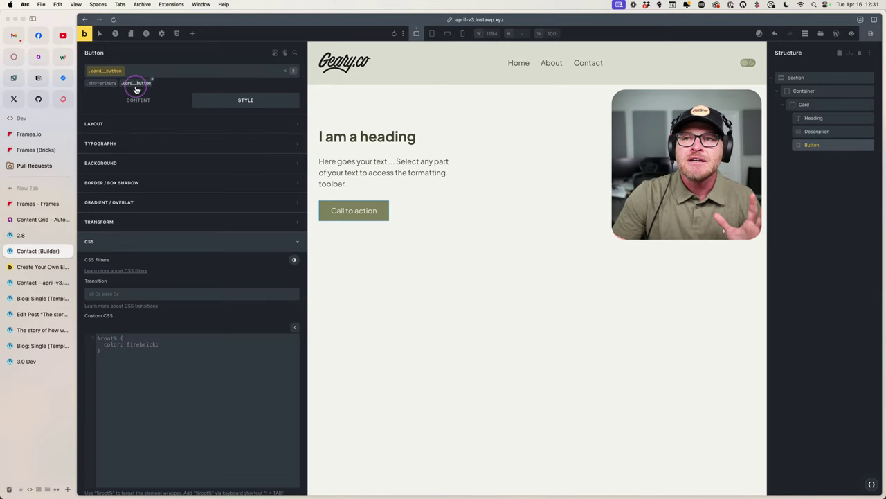
pyautogui.click(120, 88)
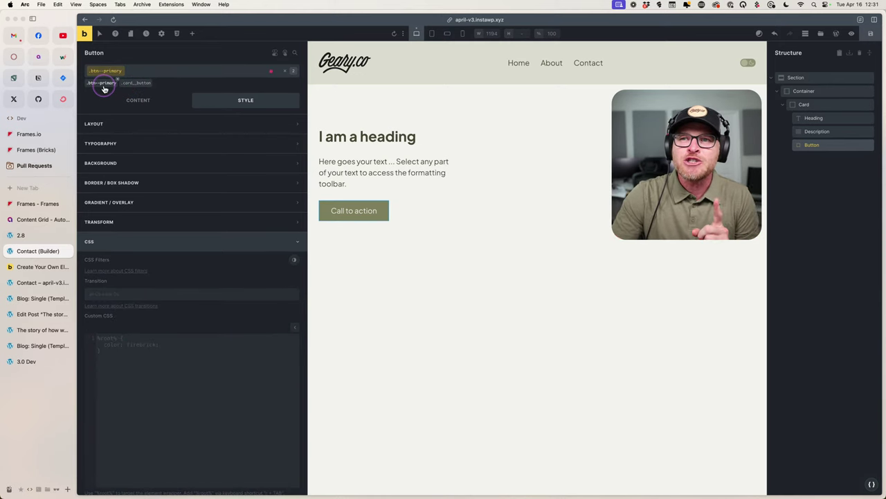
pyautogui.click(140, 83)
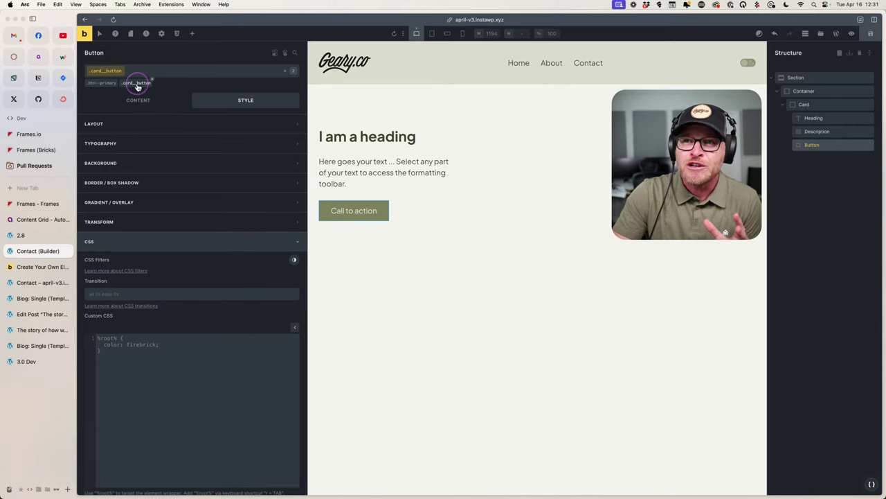
# Expand and collapse each Style section, from layout and typography through transform and custom CSS.
pyautogui.click(119, 124)
pyautogui.click(118, 125)
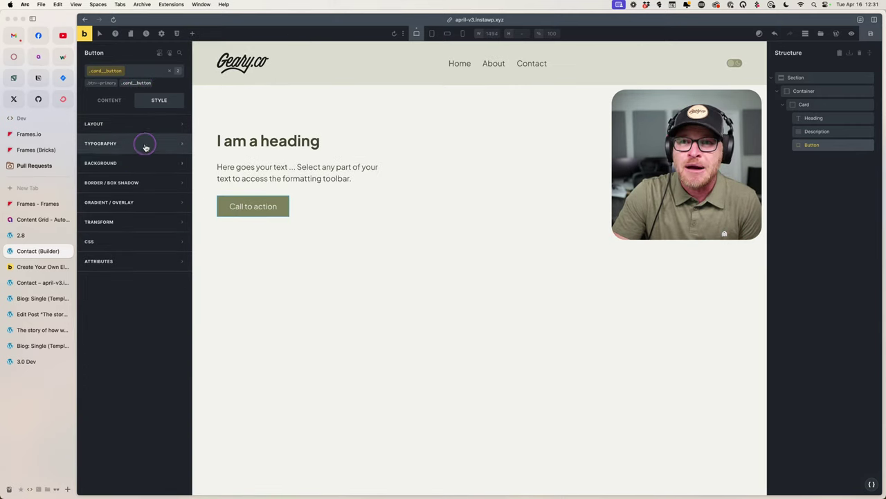
pyautogui.click(141, 144)
pyautogui.click(145, 144)
pyautogui.click(145, 163)
pyautogui.click(145, 164)
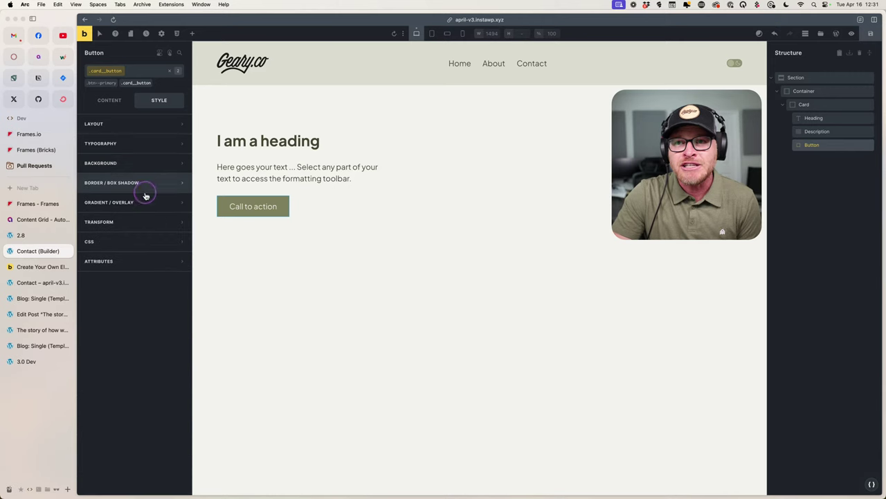
pyautogui.click(144, 183)
pyautogui.click(146, 204)
pyautogui.click(147, 204)
pyautogui.click(149, 201)
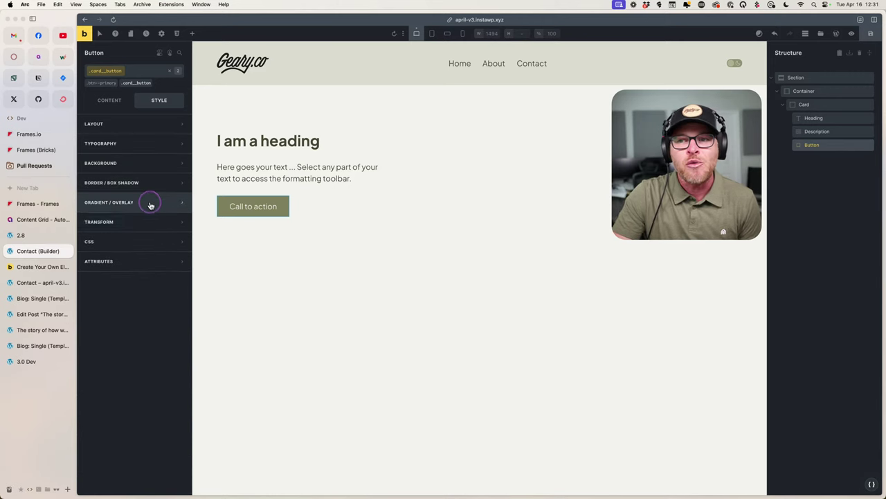
pyautogui.click(153, 223)
pyautogui.click(154, 229)
pyautogui.click(148, 242)
pyautogui.click(141, 248)
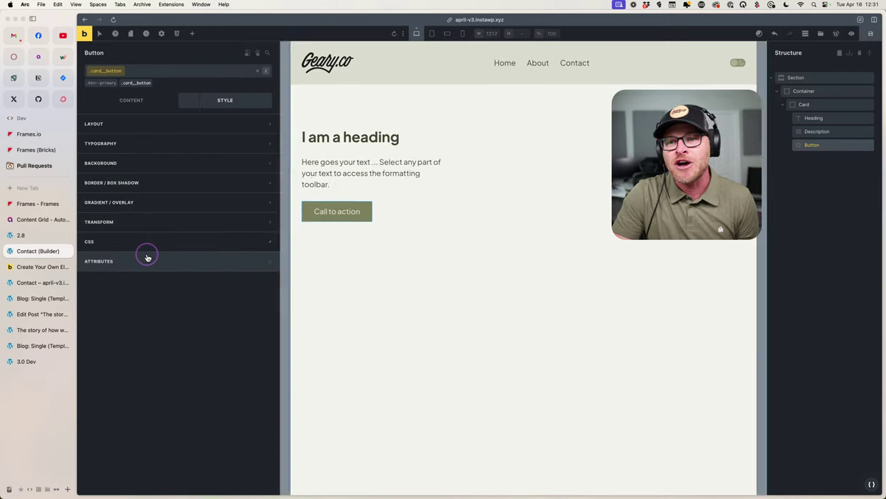
pyautogui.click(310, 189)
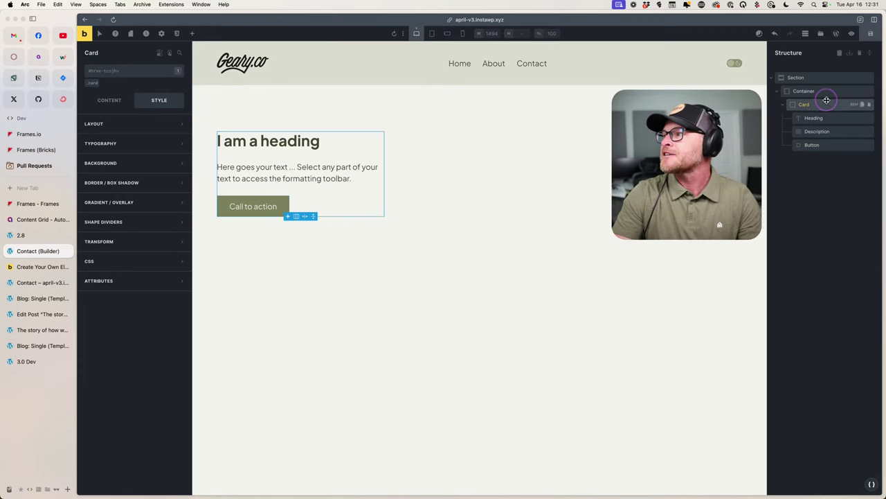
# Duplicate the Card until the grid holds six cards.
pyautogui.press('super+shift+d')
pyautogui.press('super+shift+d')
pyautogui.press('super+shift+d')
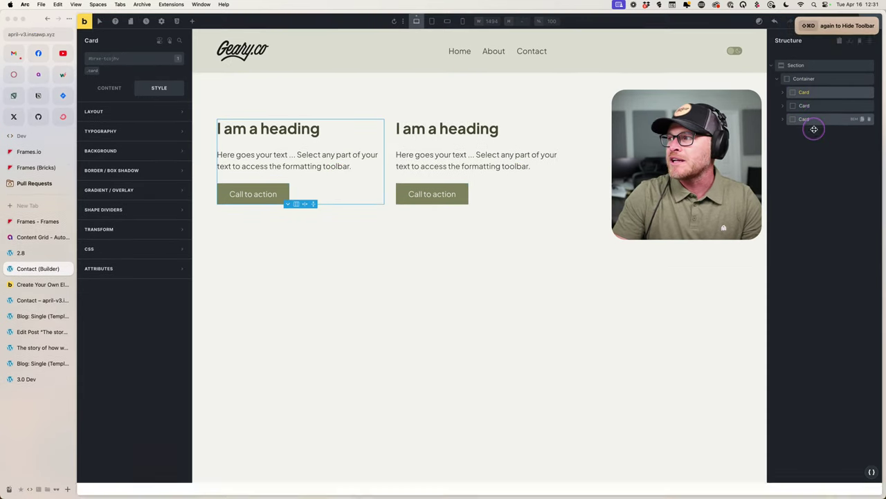
pyautogui.press('super+shift+d')
pyautogui.press('super+shift+d')
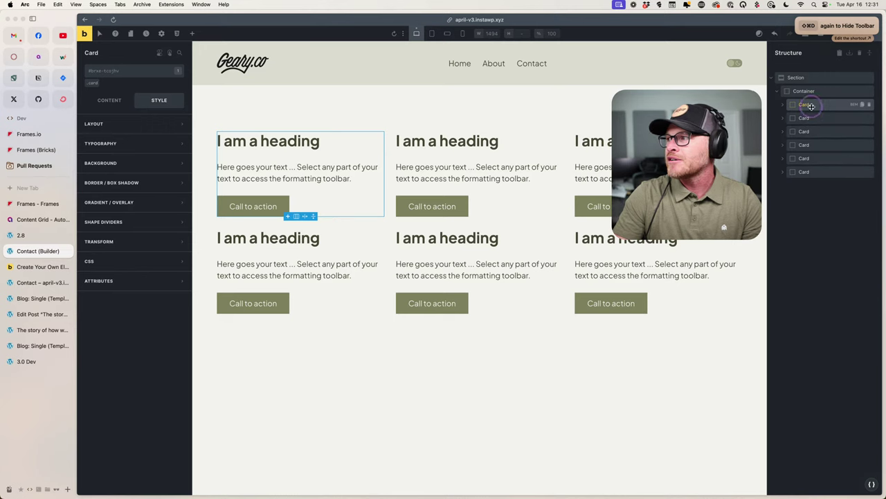
pyautogui.click(780, 104)
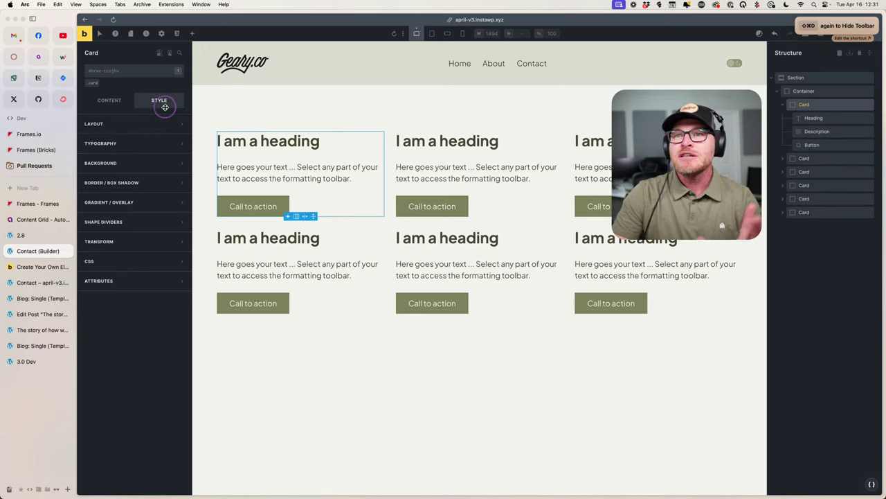
# Give the .card class space-l padding on all sides and a white background.
pyautogui.click(92, 84)
pyautogui.click(111, 123)
pyautogui.rightClick(134, 205)
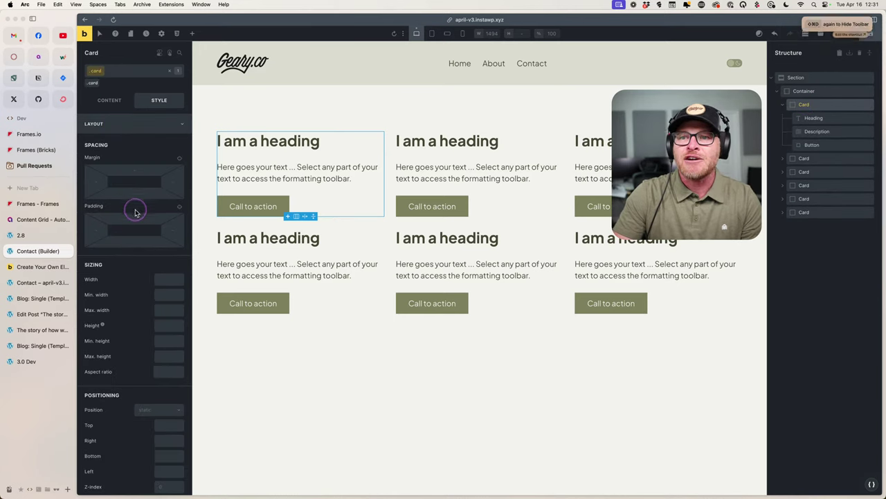
pyautogui.click(105, 139)
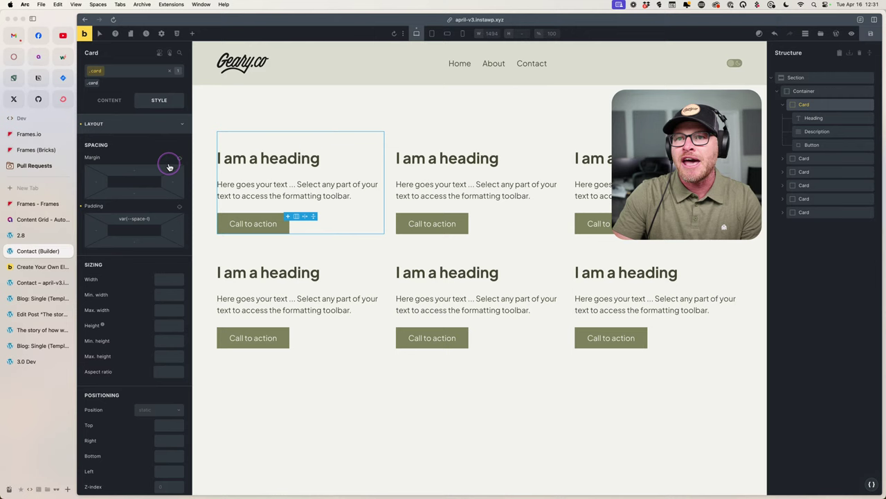
pyautogui.click(180, 209)
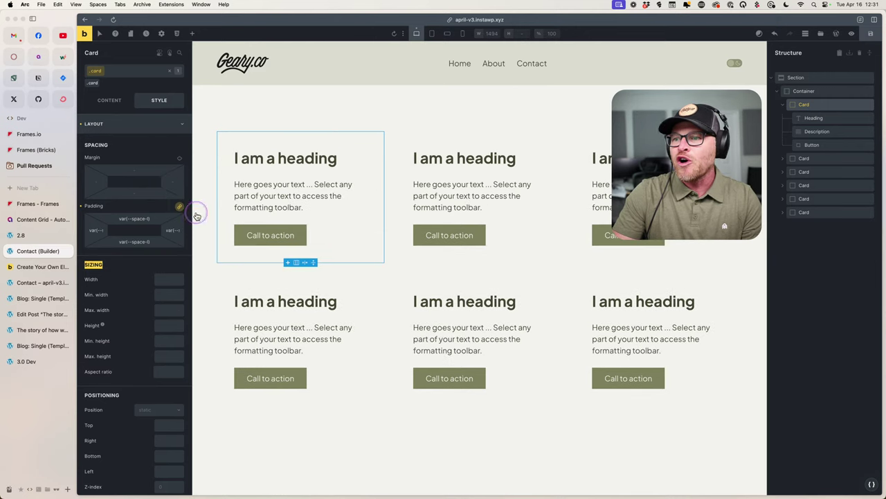
pyautogui.click(143, 125)
pyautogui.click(129, 163)
pyautogui.click(179, 181)
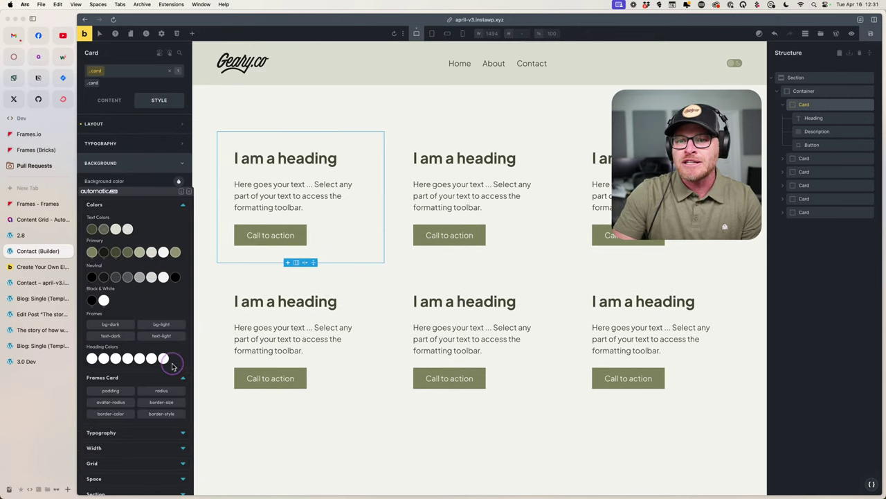
pyautogui.click(106, 302)
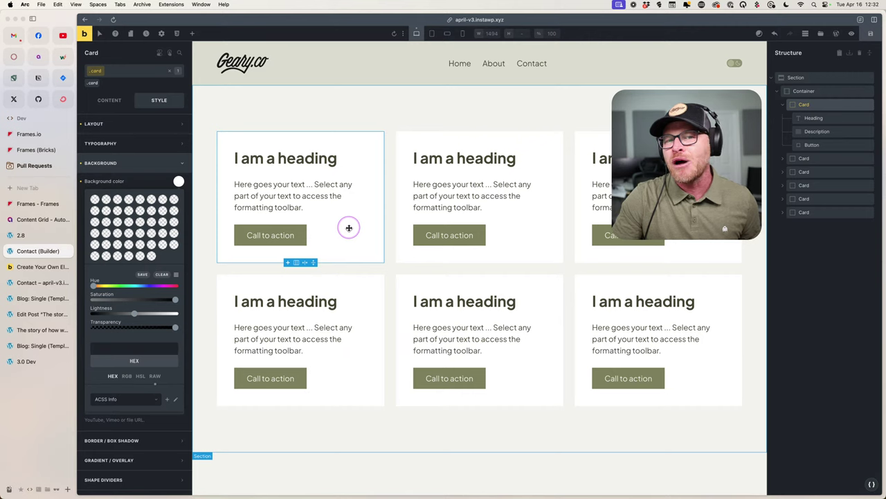
# Select the first Call to action button and make card__button its active class.
pyautogui.click(293, 229)
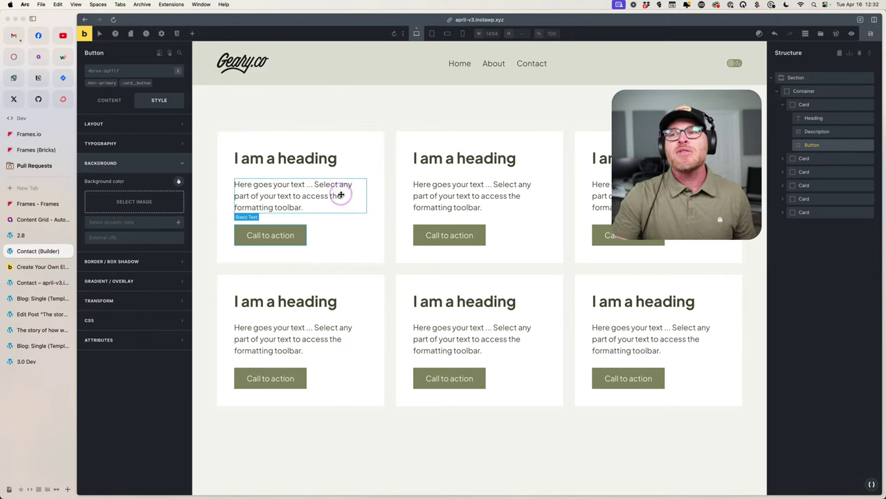
pyautogui.click(132, 83)
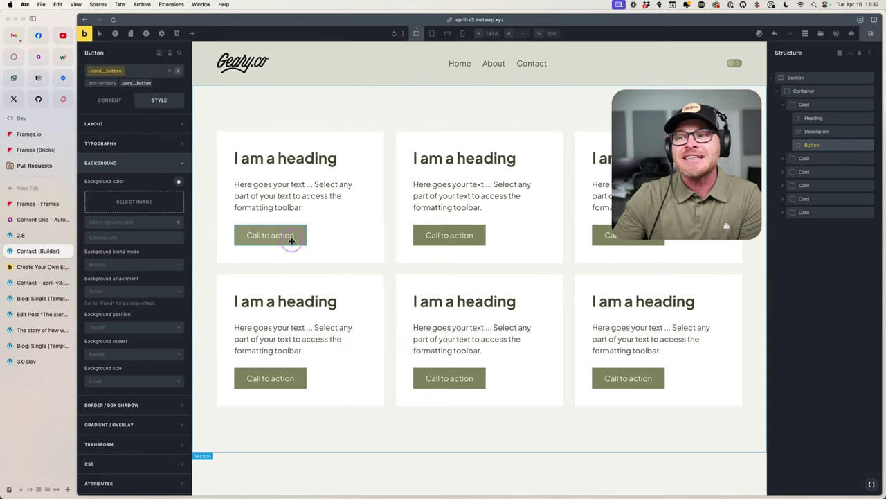
pyautogui.click(161, 97)
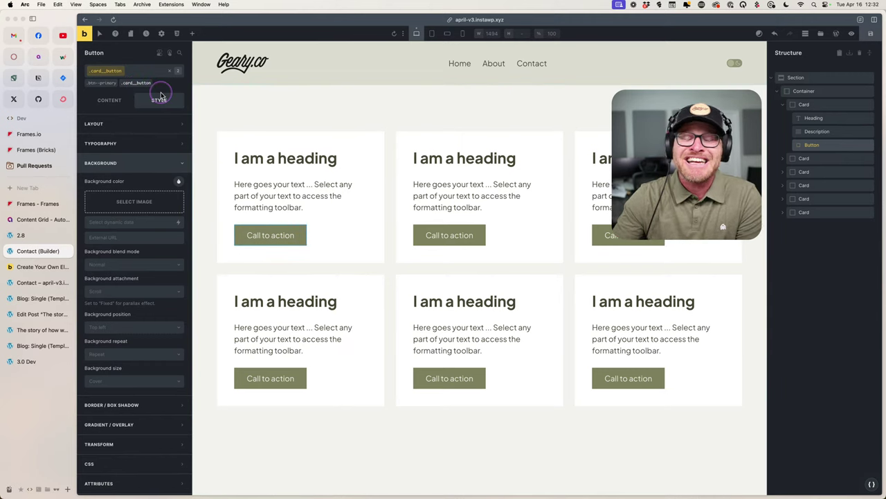
pyautogui.click(93, 82)
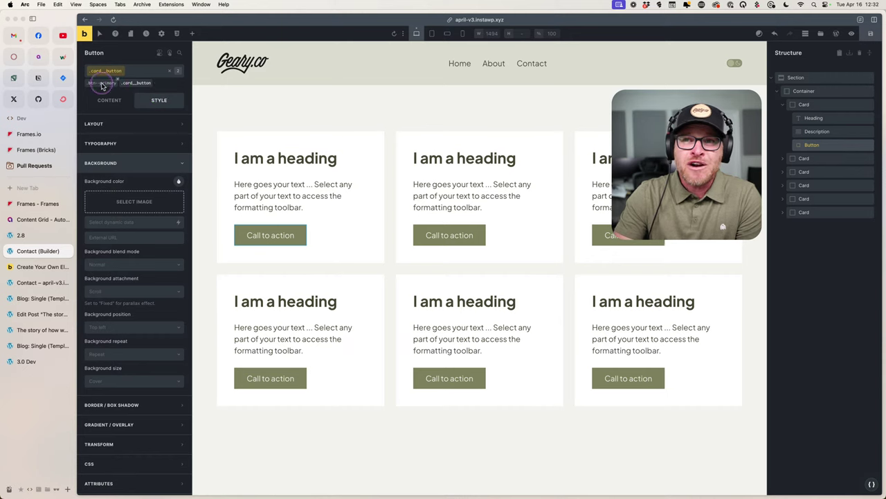
pyautogui.click(112, 125)
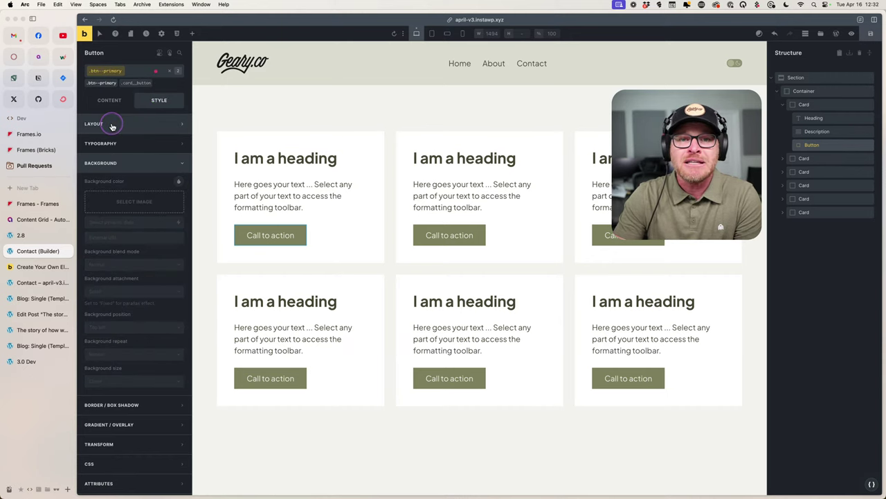
pyautogui.click(137, 83)
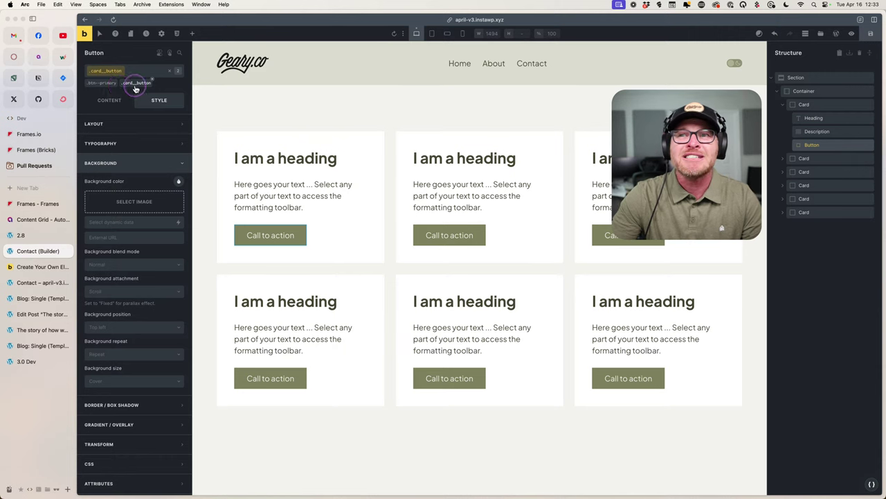
# Give the first card a new card--dark class with black background and white text.
pyautogui.click(321, 136)
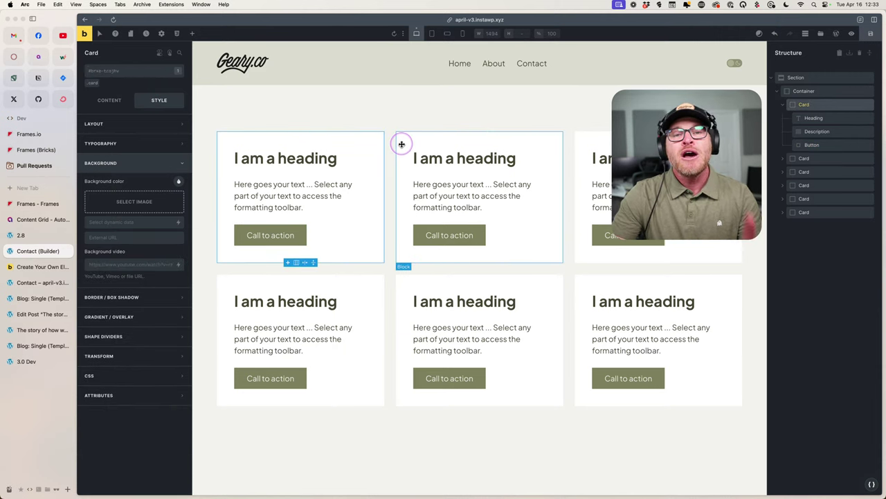
pyautogui.click(127, 78)
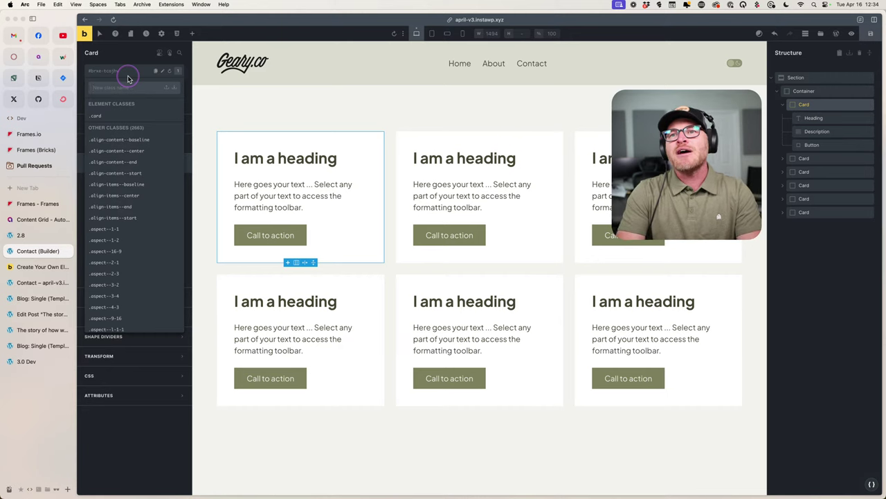
pyautogui.write('card--dark')
pyautogui.press('Return')
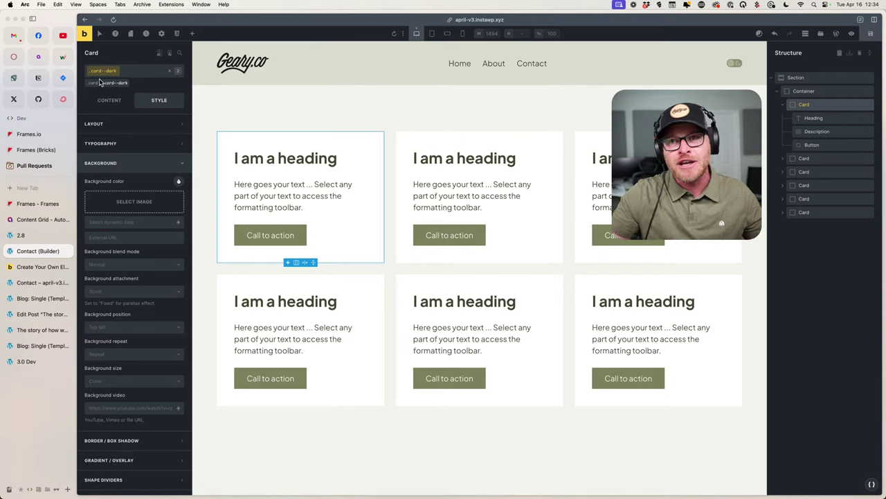
pyautogui.click(178, 181)
pyautogui.click(91, 300)
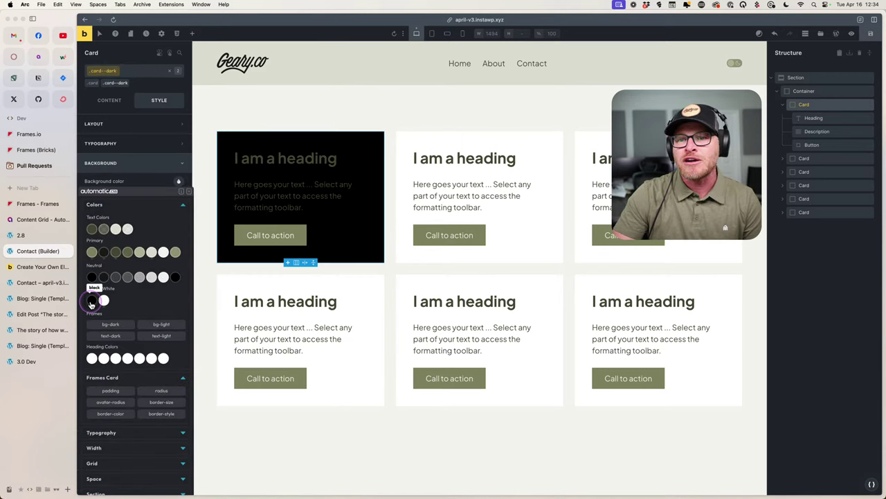
pyautogui.click(142, 144)
pyautogui.click(178, 162)
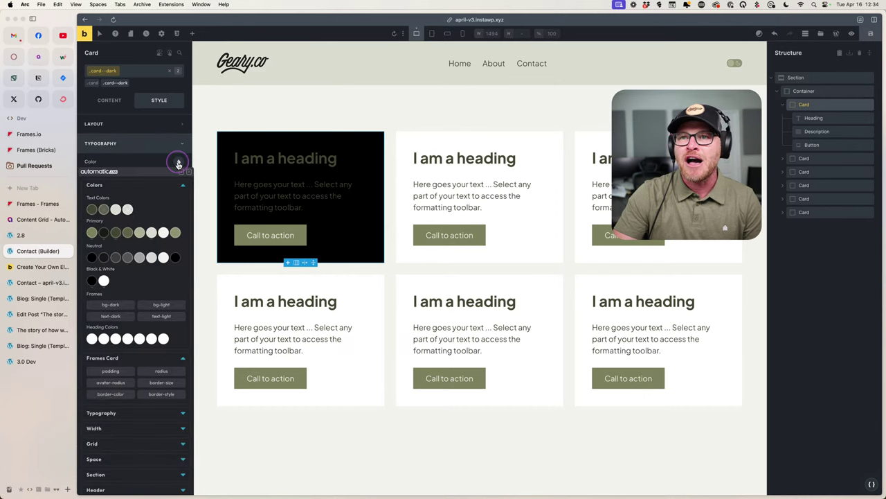
pyautogui.click(104, 281)
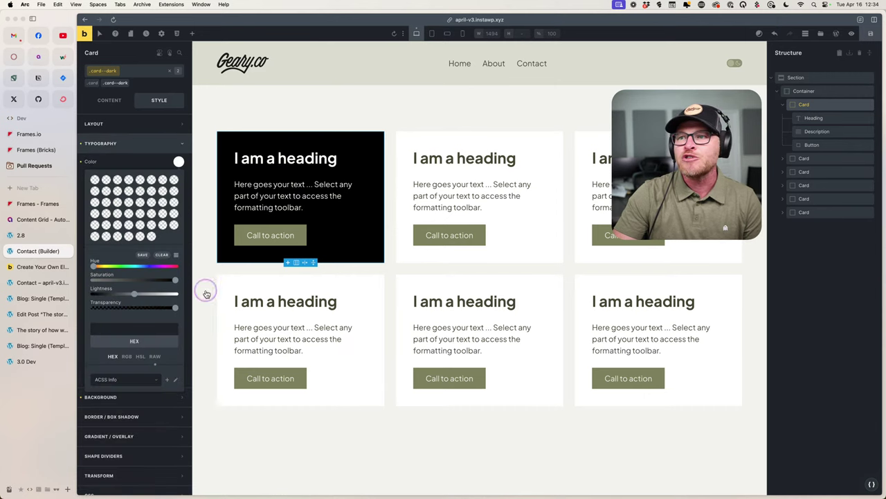
# Apply the card--dark class to the bottom-right card.
pyautogui.click(632, 285)
pyautogui.click(135, 72)
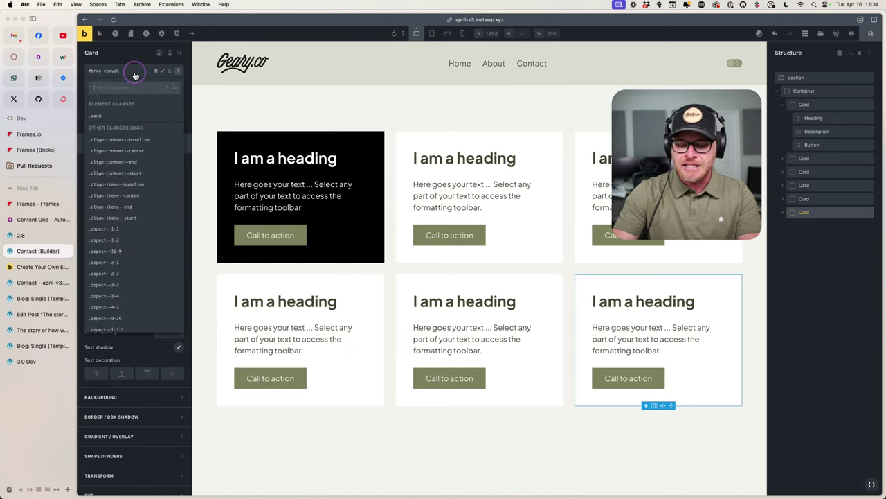
pyautogui.write('card--dark')
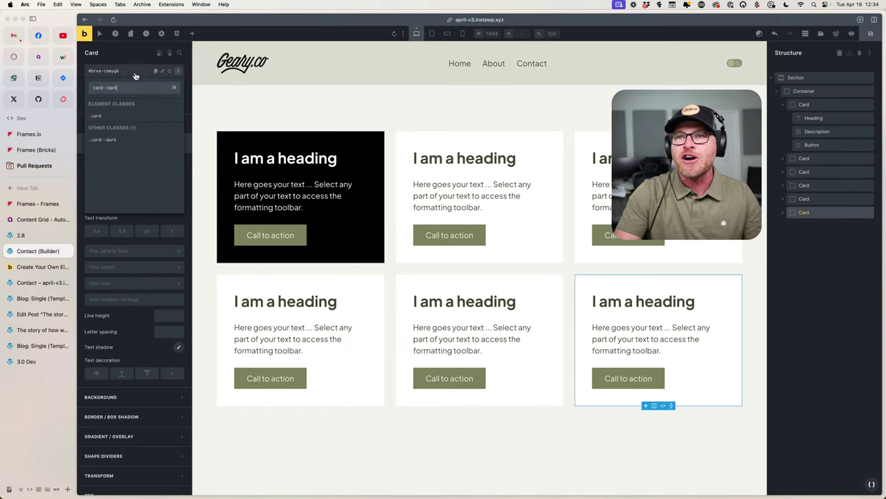
pyautogui.click(107, 139)
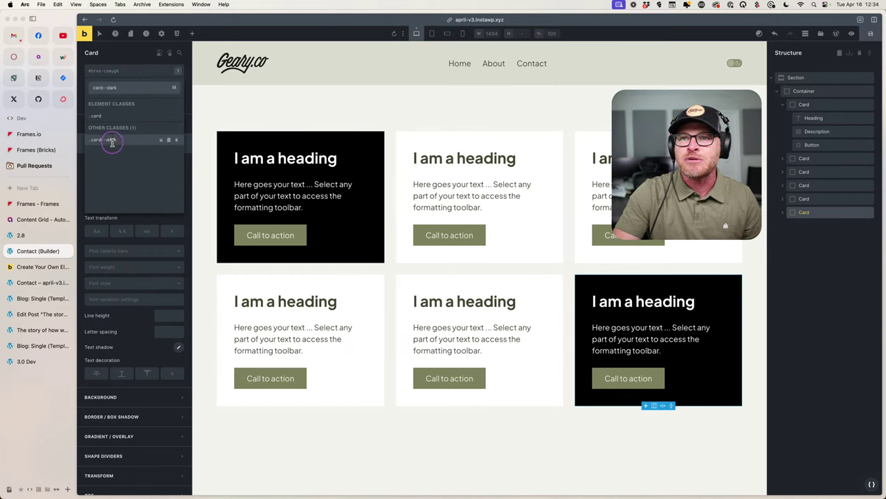
pyautogui.click(608, 447)
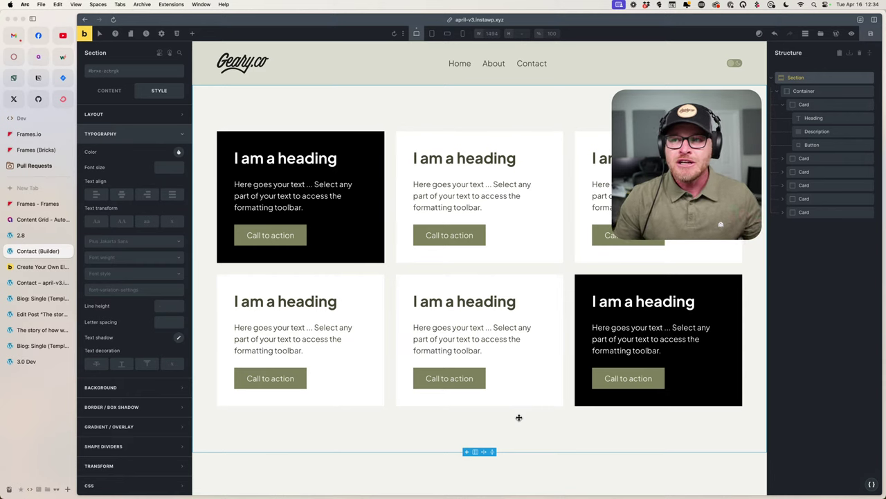
# Select the first black card and search the class list for 'card' classes.
pyautogui.click(413, 438)
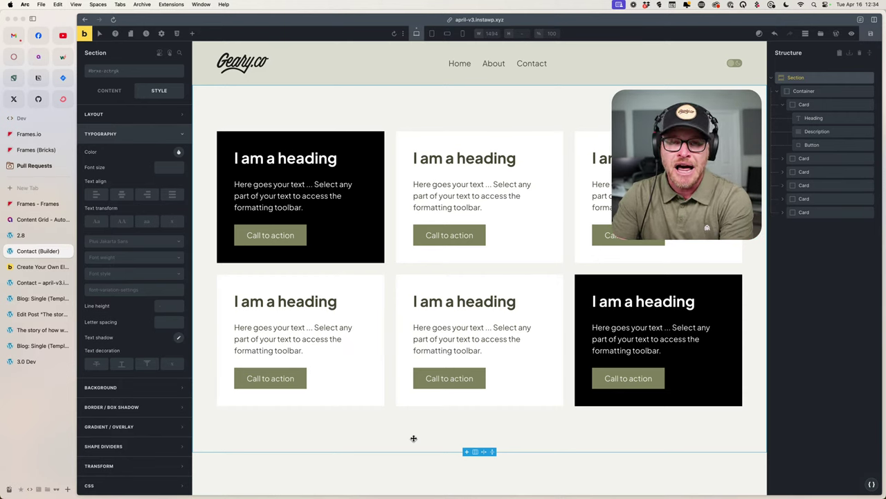
pyautogui.click(146, 80)
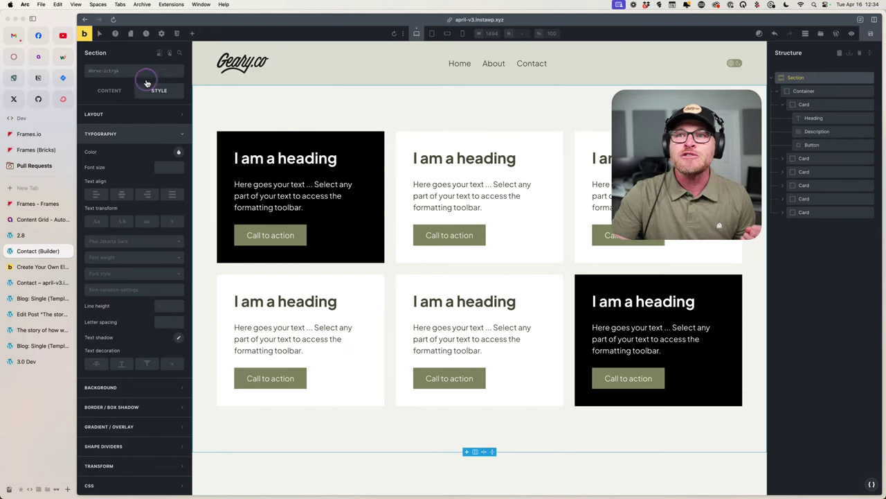
pyautogui.click(247, 134)
pyautogui.click(142, 81)
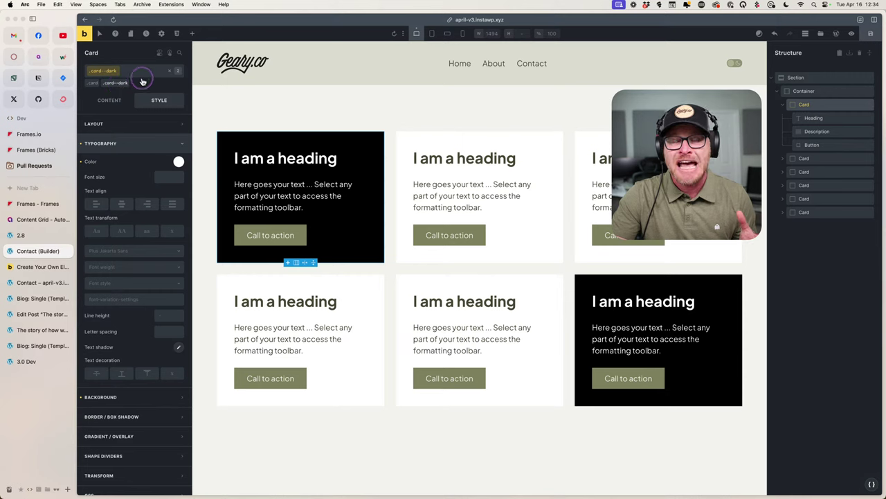
pyautogui.click(130, 74)
pyautogui.write('card')
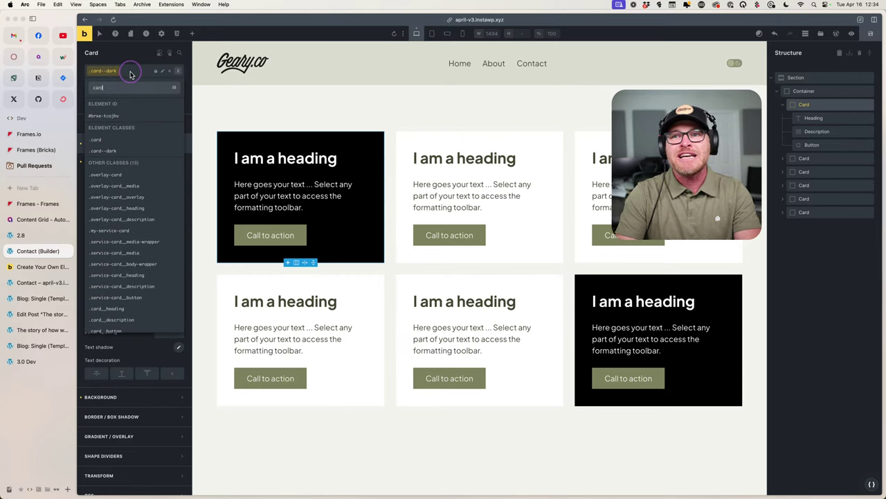
pyautogui.scroll(-1, 123, 309)
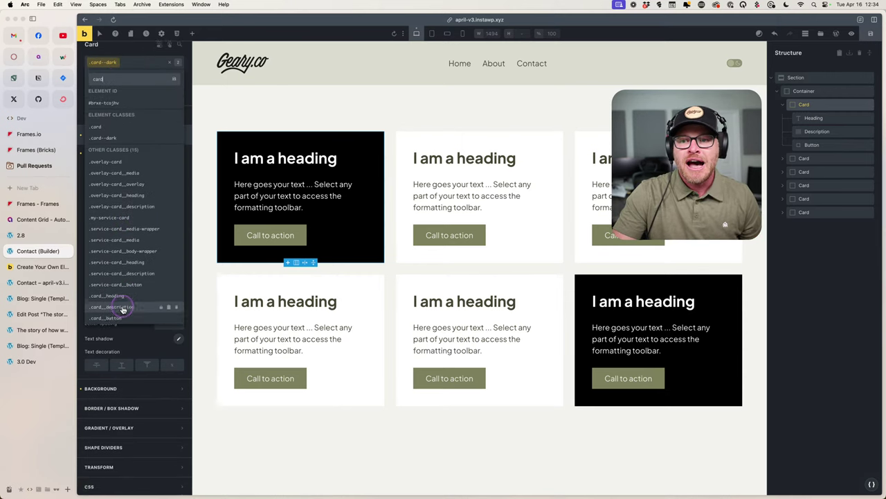
pyautogui.scroll(-1, 122, 309)
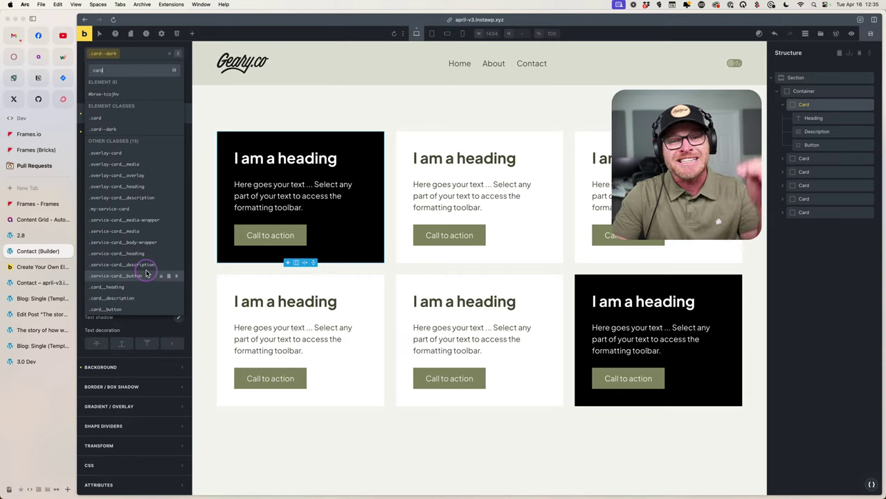
# Reselect the first dark card and open its .card Custom CSS showing the firebrick rule.
pyautogui.click(343, 101)
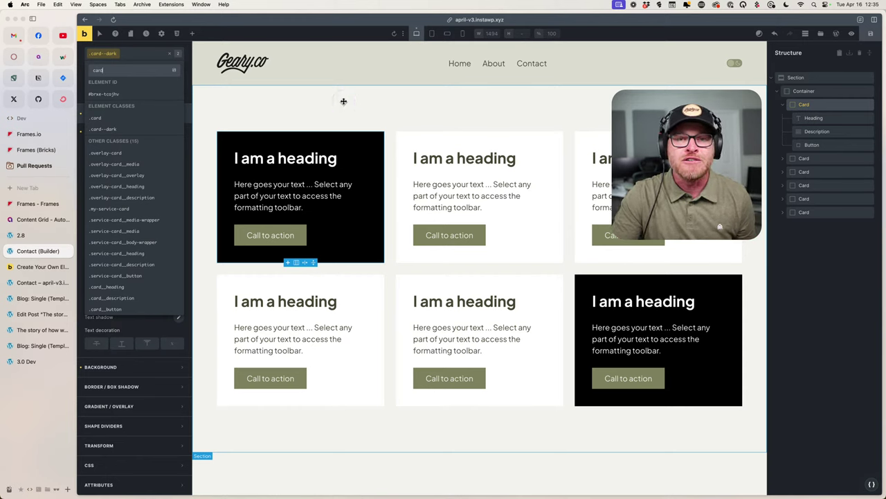
pyautogui.click(343, 101)
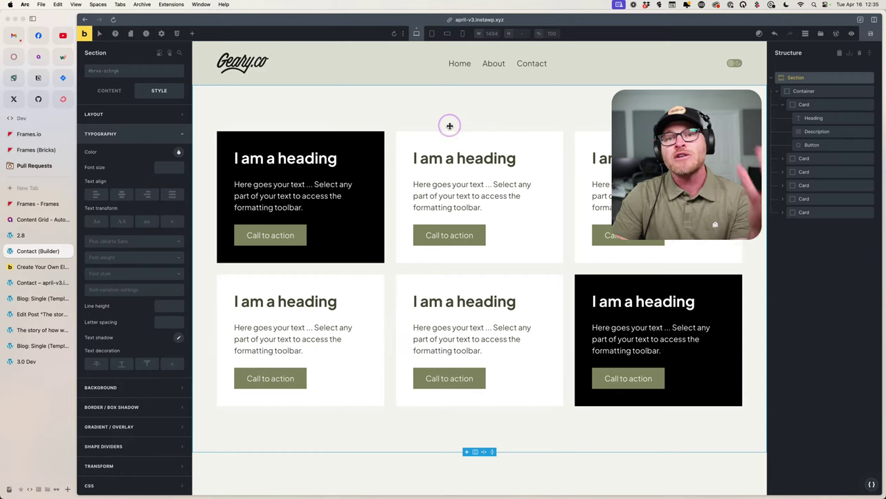
pyautogui.click(372, 144)
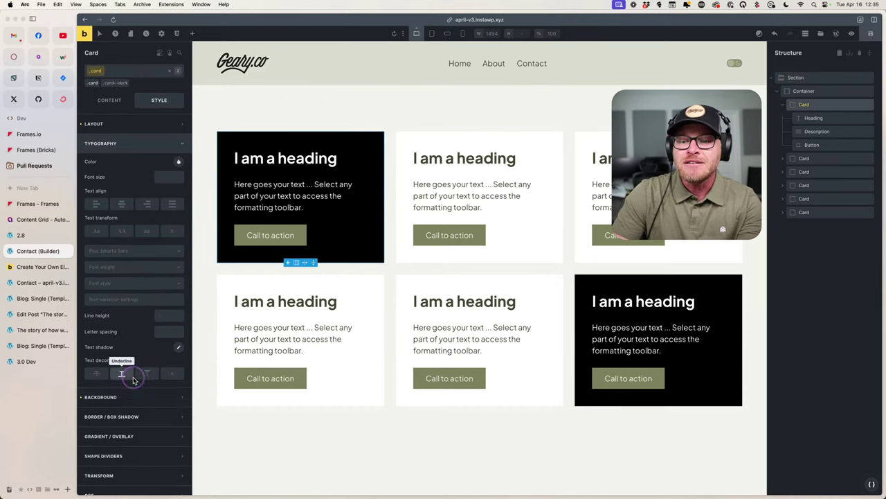
pyautogui.scroll(-3, 124, 362)
pyautogui.click(138, 488)
pyautogui.scroll(-3, 157, 414)
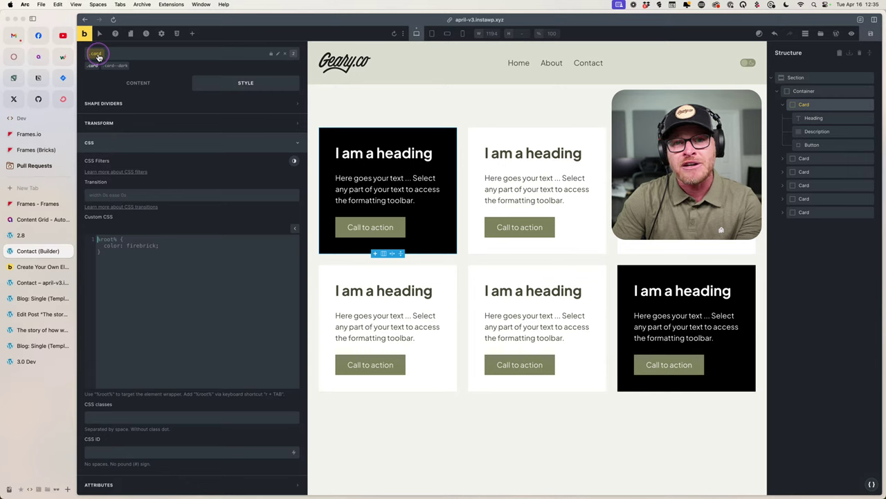
# Write the rule %root%__heading {color: red;} in the card's Custom CSS.
pyautogui.click(153, 303)
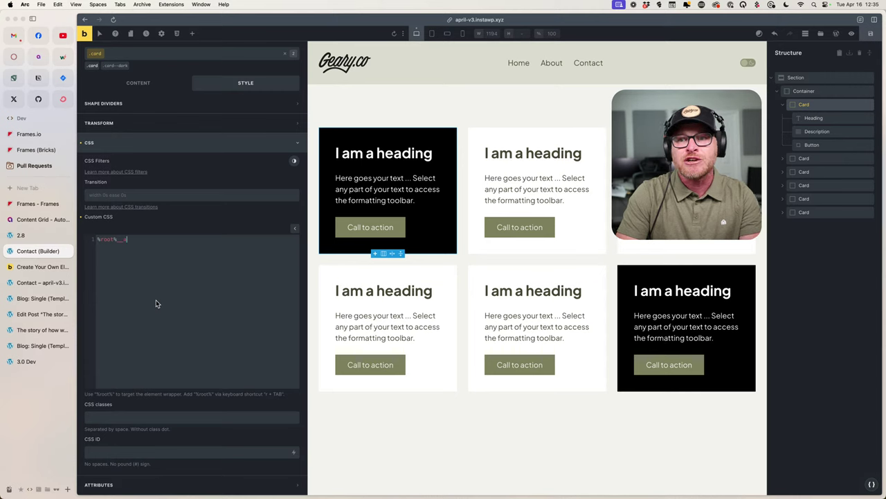
pyautogui.write('__heading')
pyautogui.click(156, 303)
pyautogui.write('{')
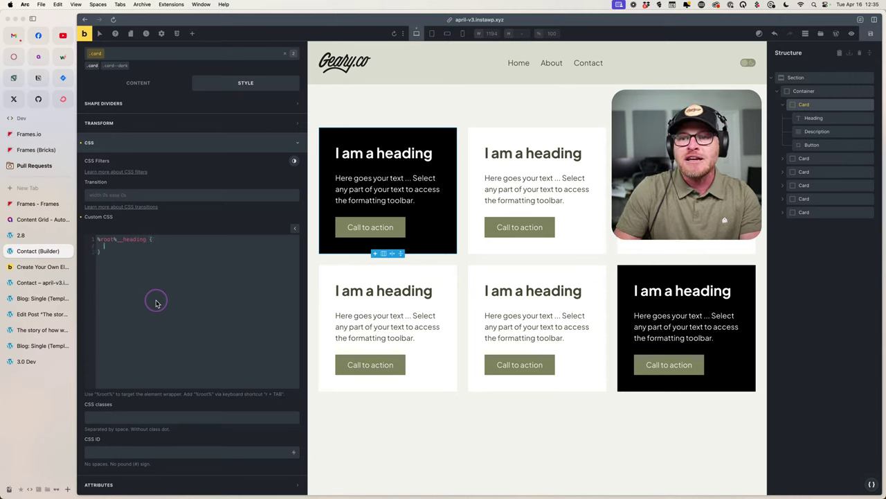
pyautogui.write('}color: red;')
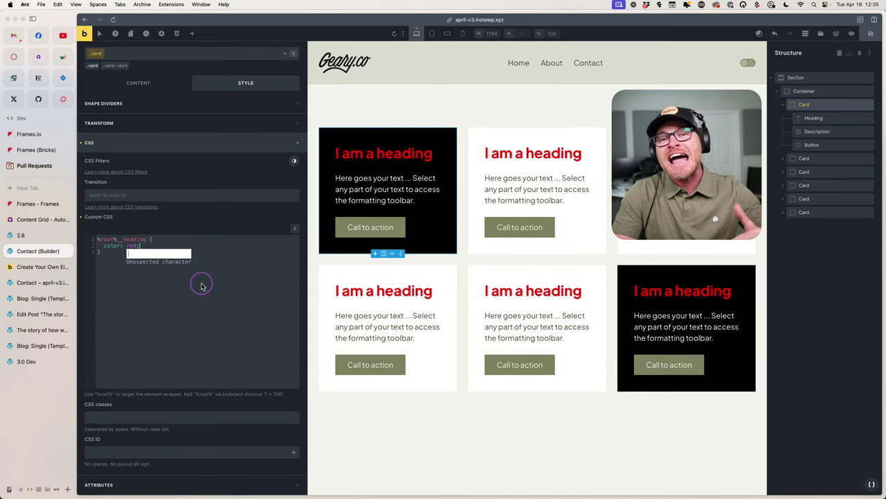
pyautogui.click(200, 329)
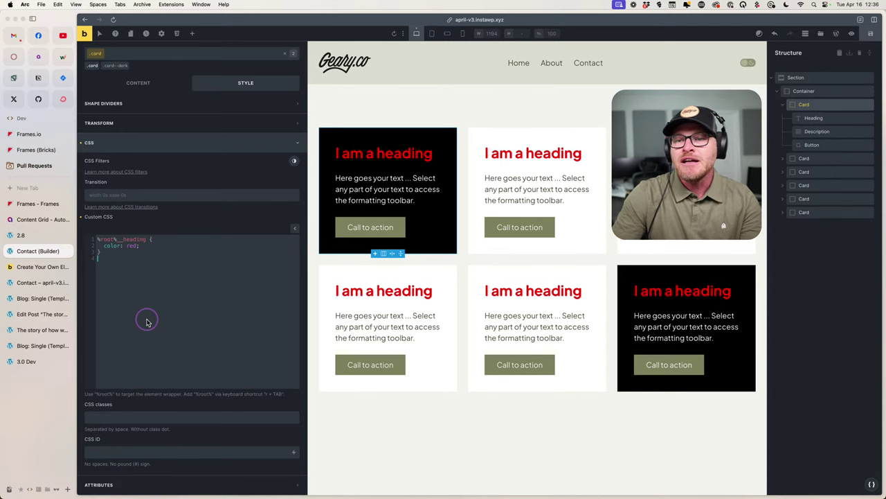
# Add %root%--dark %root%__heading {color: hotpink;} for dark-card headings.
pyautogui.write('r')
pyautogui.press('Tab')
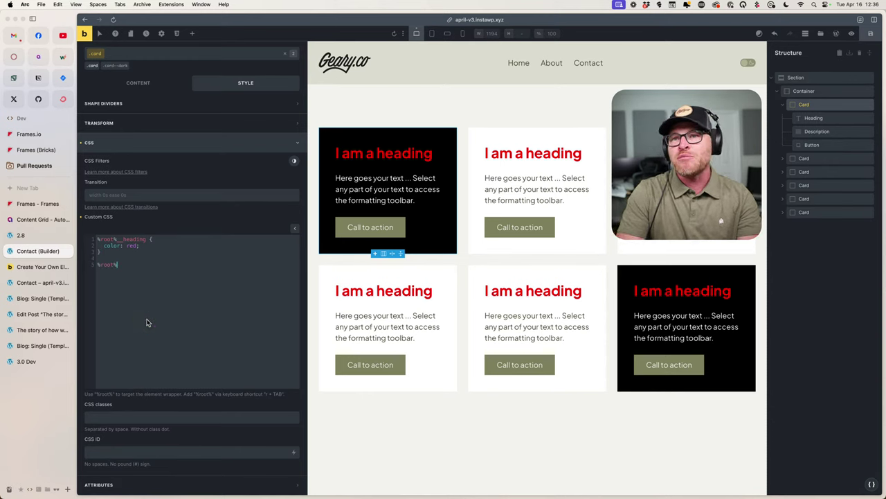
pyautogui.write('--dark')
pyautogui.write(' %r')
pyautogui.press('Tab')
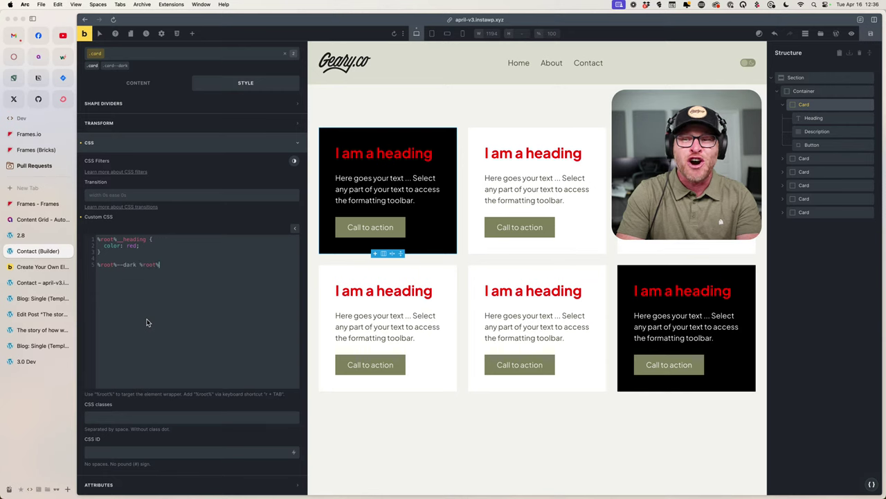
pyautogui.write('__heading {   ')
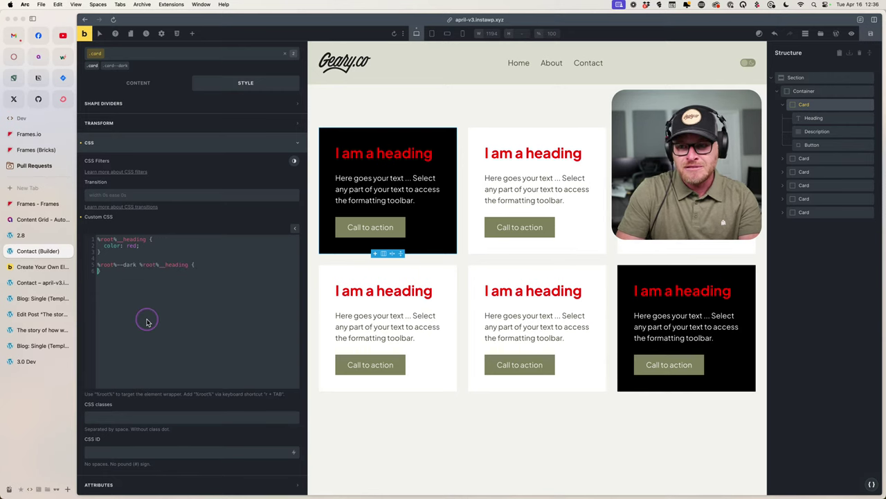
pyautogui.write('color: pink;')
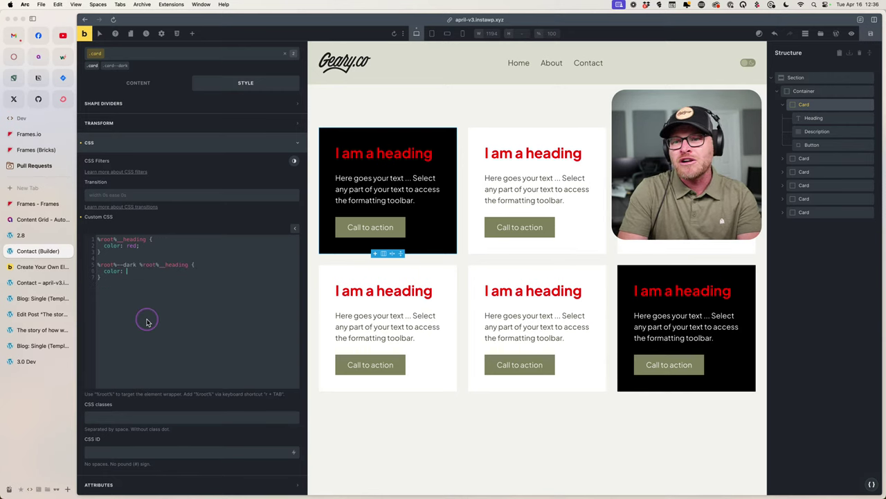
pyautogui.press('BackSpace')
pyautogui.press('BackSpace')
pyautogui.press('BackSpace')
pyautogui.press('BackSpace')
pyautogui.press('BackSpace')
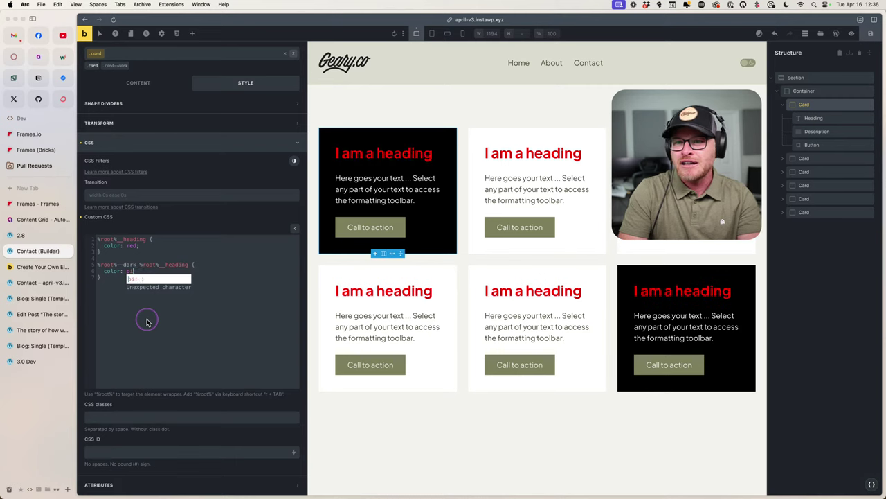
pyautogui.write('hotpink')
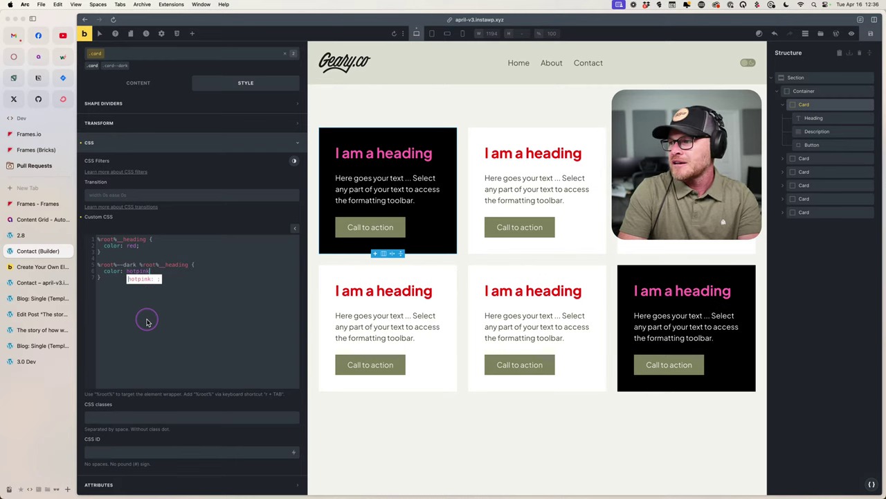
pyautogui.write(';')
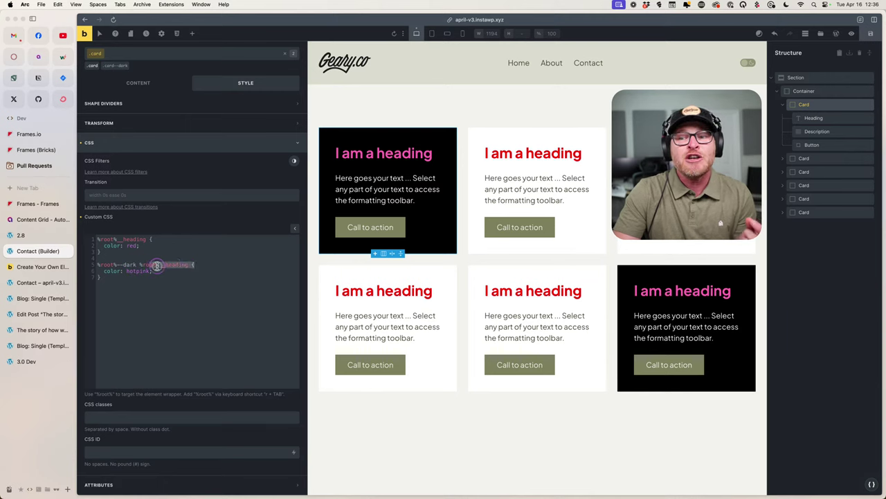
# Select and delete all the custom CSS, starting a fresh %root% block.
pyautogui.doubleClick(107, 264)
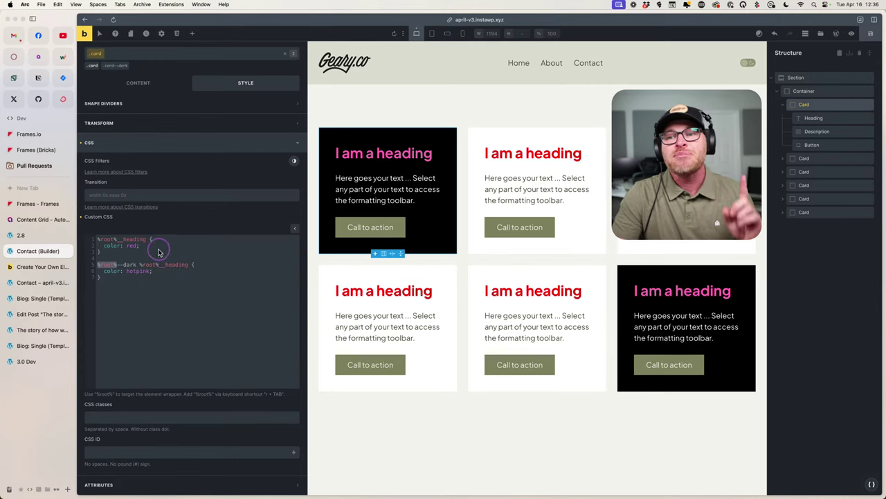
pyautogui.click(151, 287)
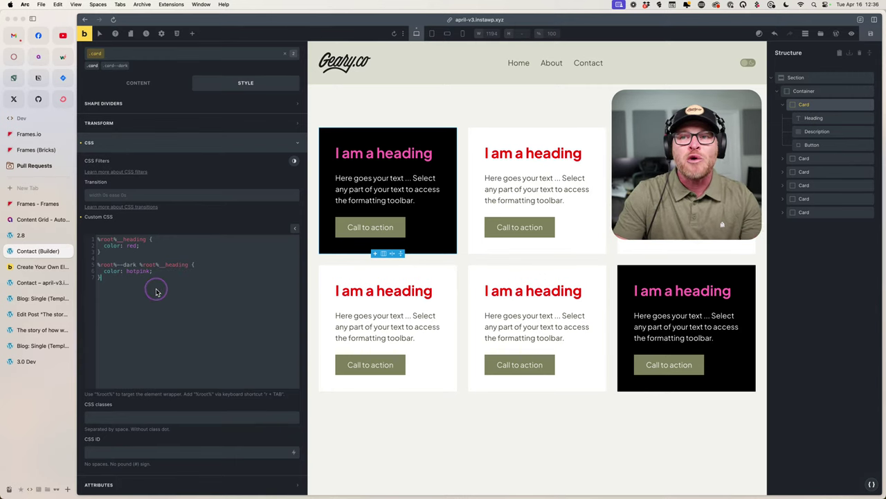
pyautogui.moveTo(157, 291); pyautogui.dragTo(90, 237)
pyautogui.press('BackSpace')
pyautogui.write('r')
pyautogui.press('Tab')
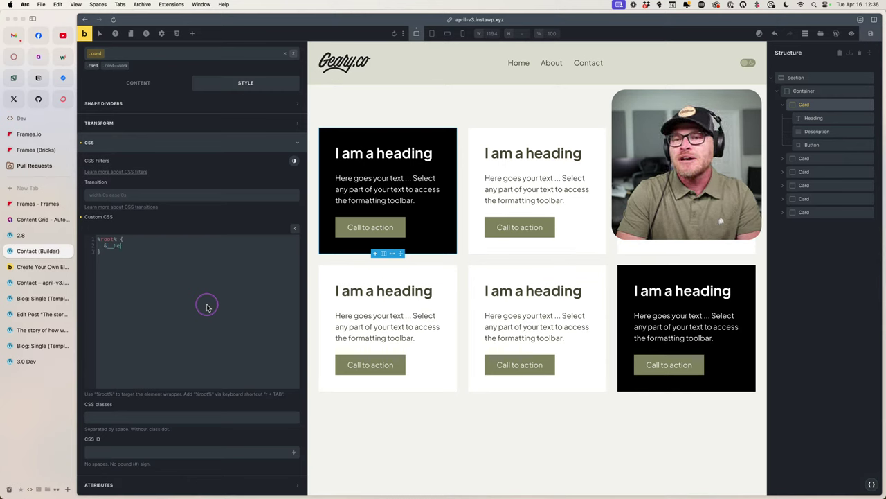
# Finish the nested __heading hotpink rule and swap %root% for the .card selector.
pyautogui.write('ading {     ')
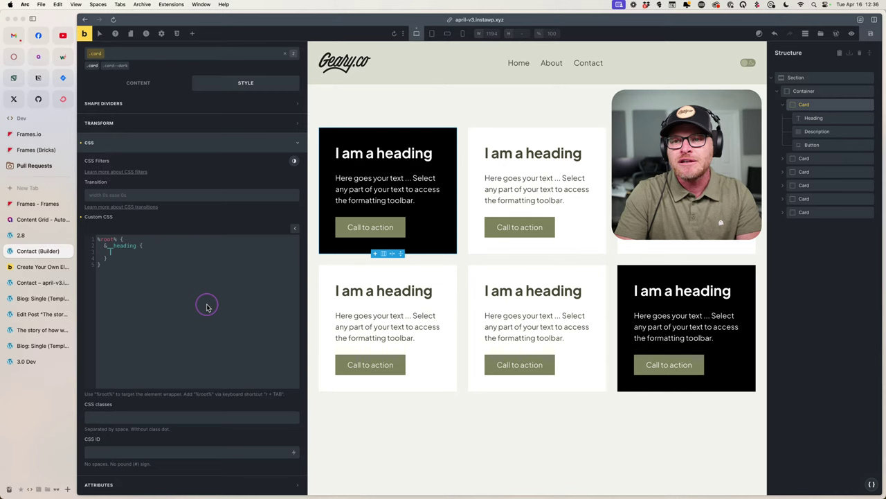
pyautogui.write('color:')
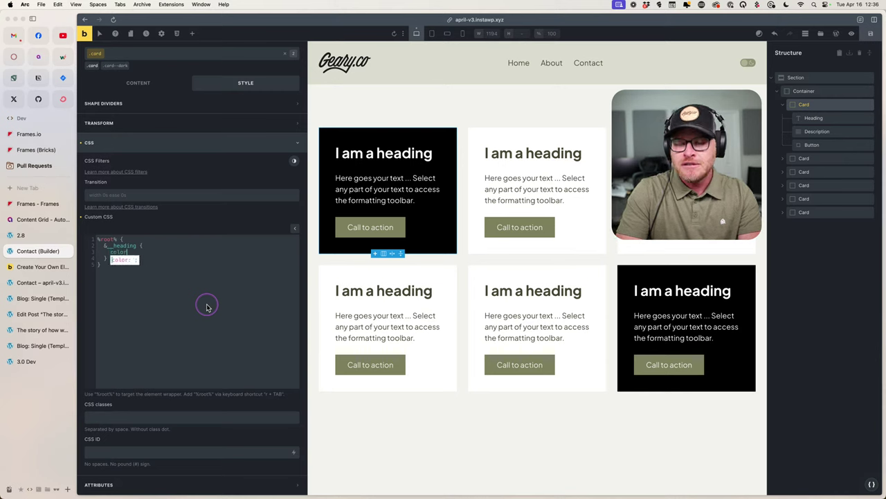
pyautogui.write(' hotpink;')
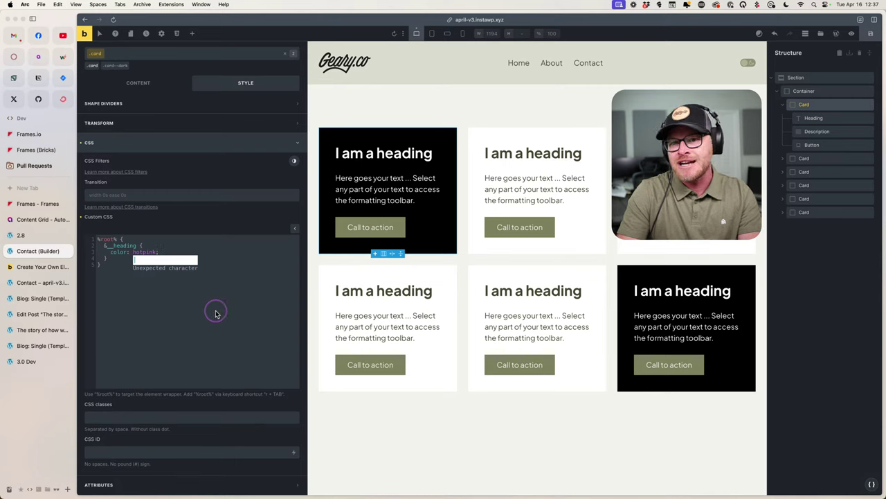
pyautogui.click(206, 305)
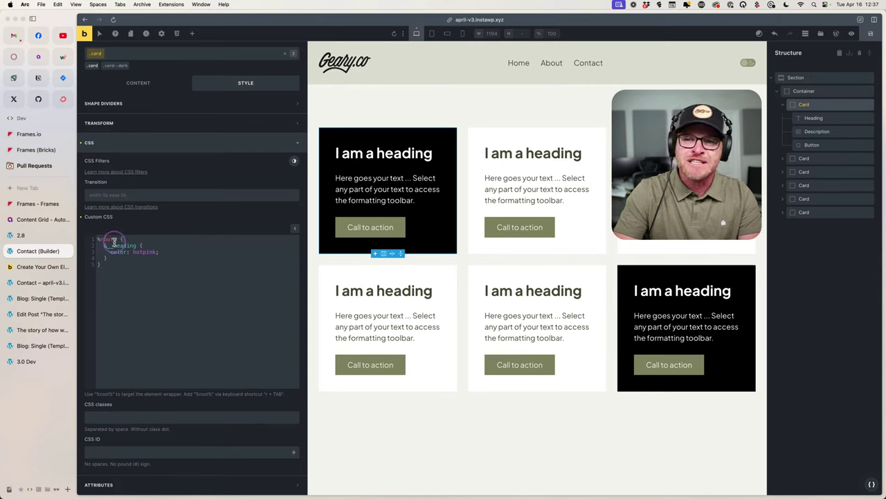
pyautogui.moveTo(116, 239); pyautogui.dragTo(92, 240)
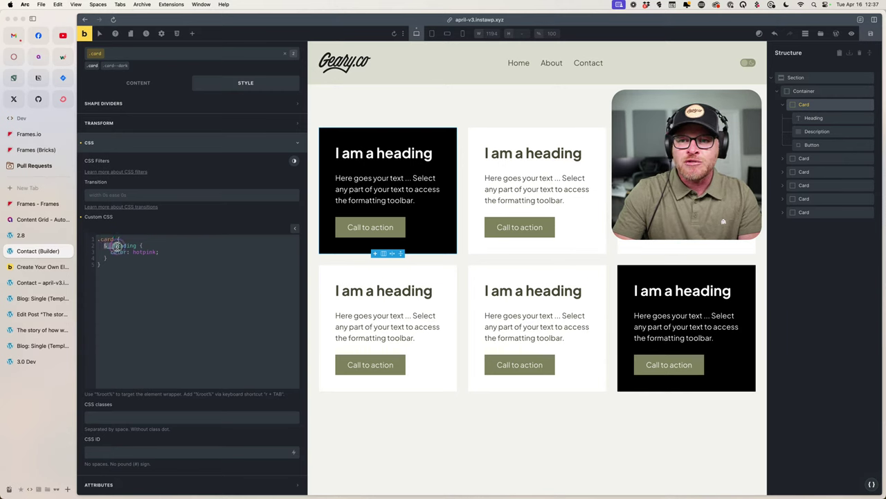
pyautogui.click(136, 276)
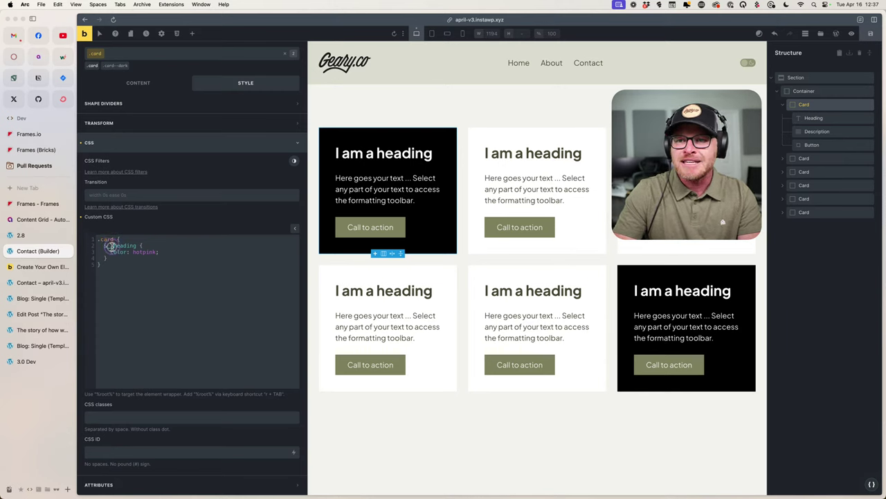
pyautogui.click(123, 254)
pyautogui.moveTo(174, 254); pyautogui.dragTo(106, 246)
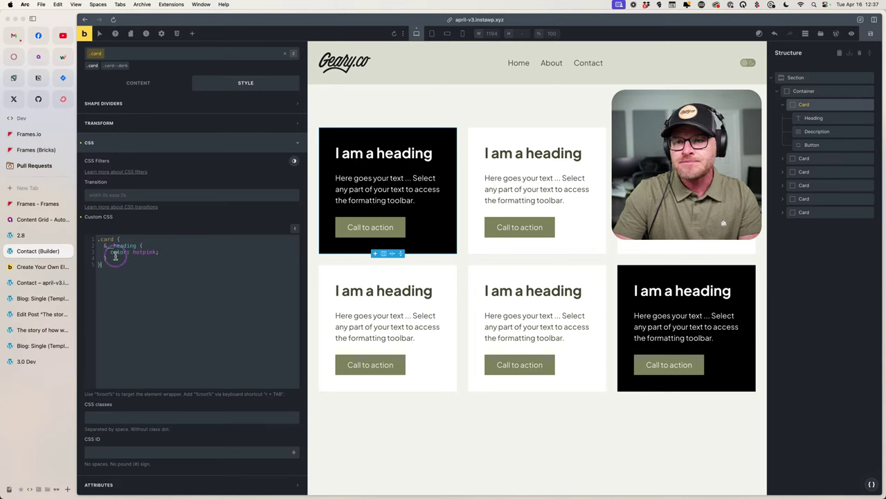
pyautogui.click(105, 247)
pyautogui.click(118, 254)
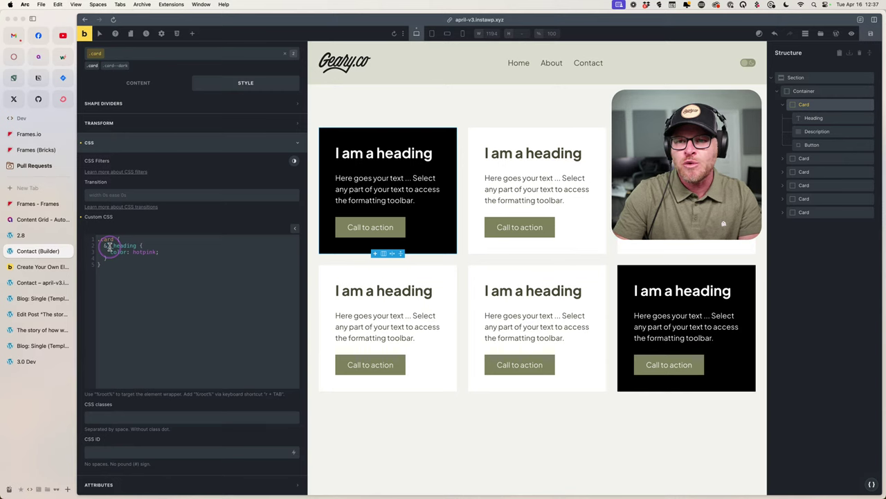
pyautogui.write('__')
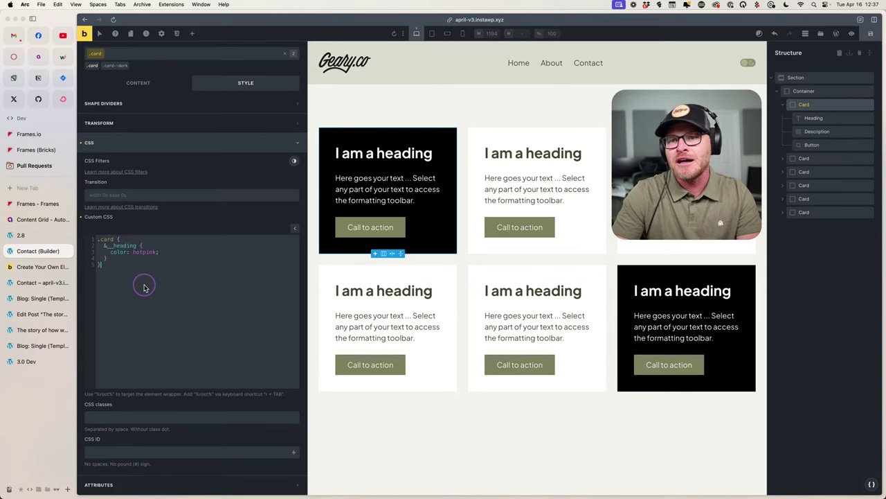
# Restore the firebrick colour rule, save the page, and move to the empty Contact builder.
pyautogui.press('super+a')
pyautogui.write('%root% {   color: firebrick; }')
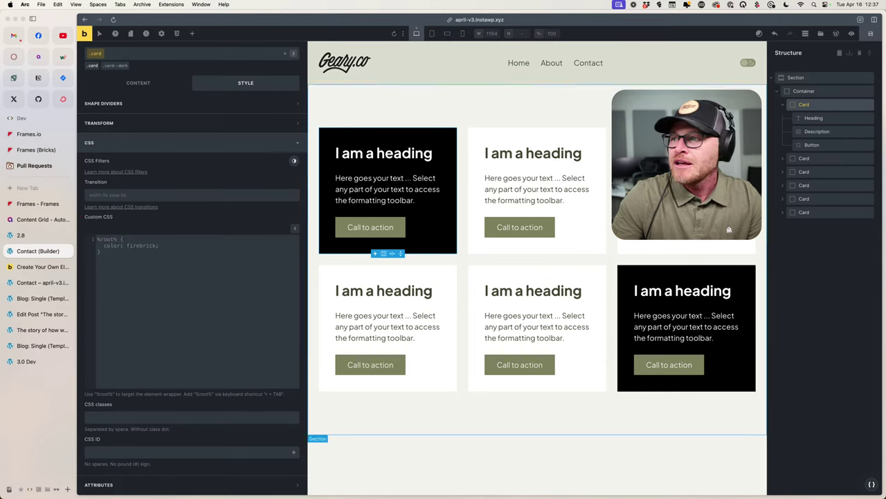
pyautogui.click(866, 43)
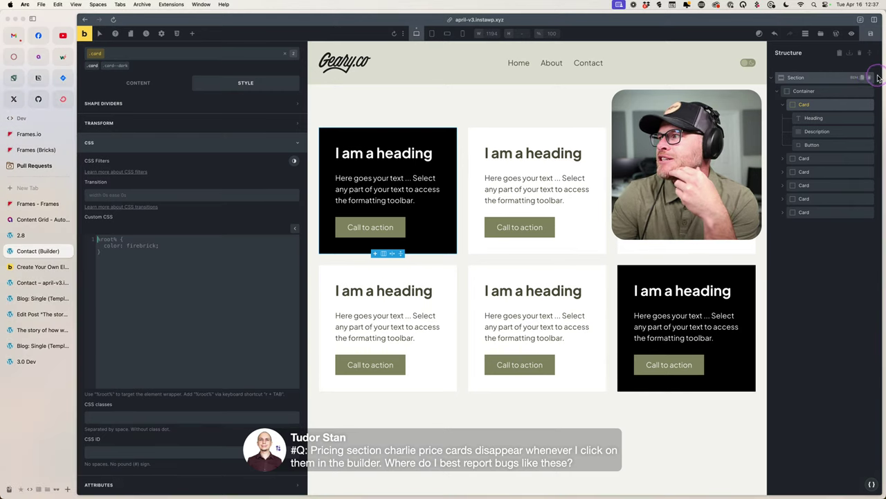
pyautogui.hotkey('ctrl', 'Tab')
pyautogui.click(836, 35)
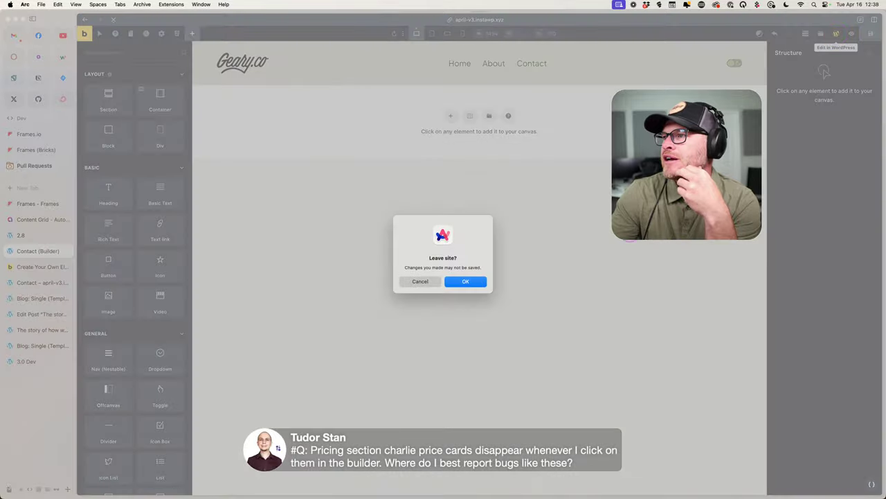
# Stay in the builder and insert the Frames 'Pricing Section Charlie' template found by searching 'ch'.
pyautogui.press('Escape')
pyautogui.click(821, 33)
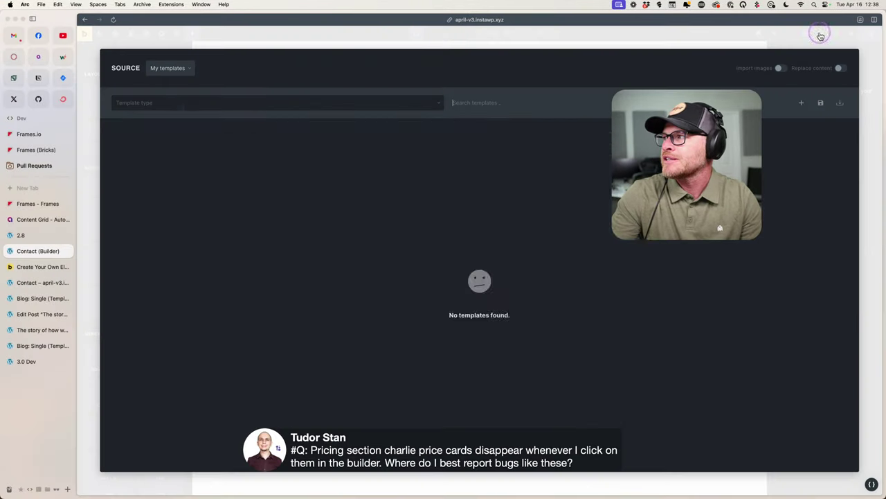
pyautogui.click(170, 67)
pyautogui.click(178, 114)
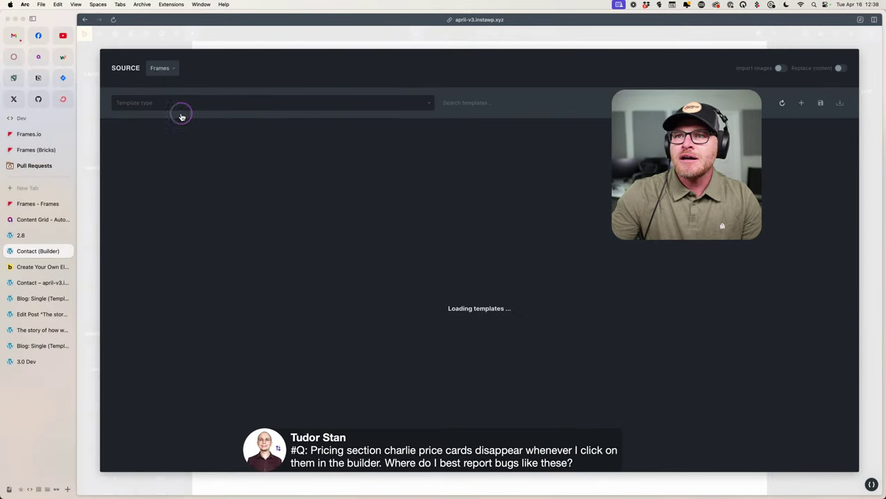
pyautogui.click(514, 106)
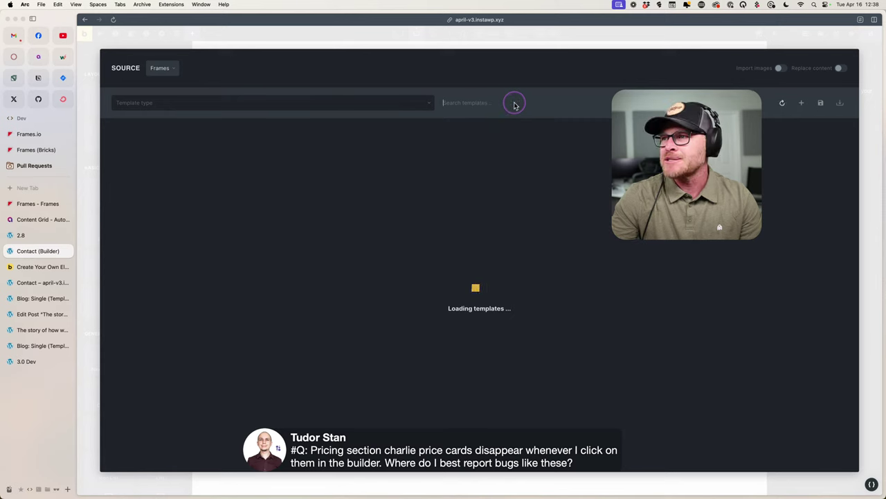
pyautogui.write('pricing')
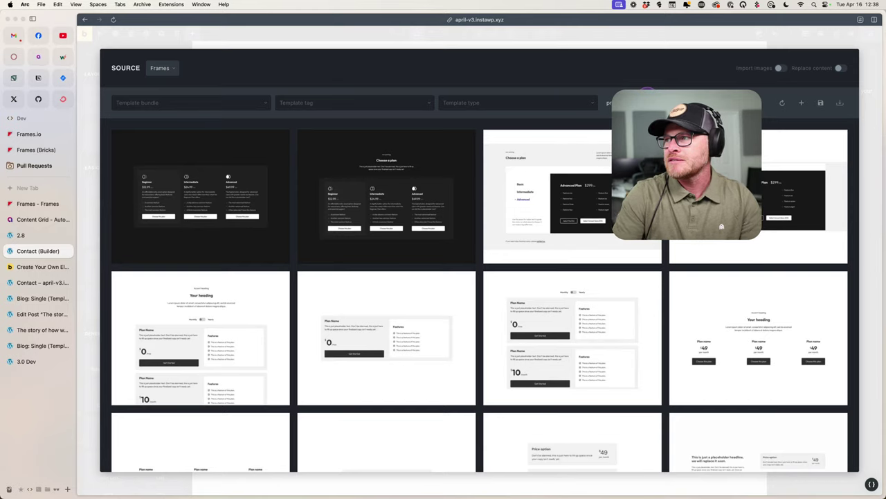
pyautogui.press('super+a')
pyautogui.write('ch')
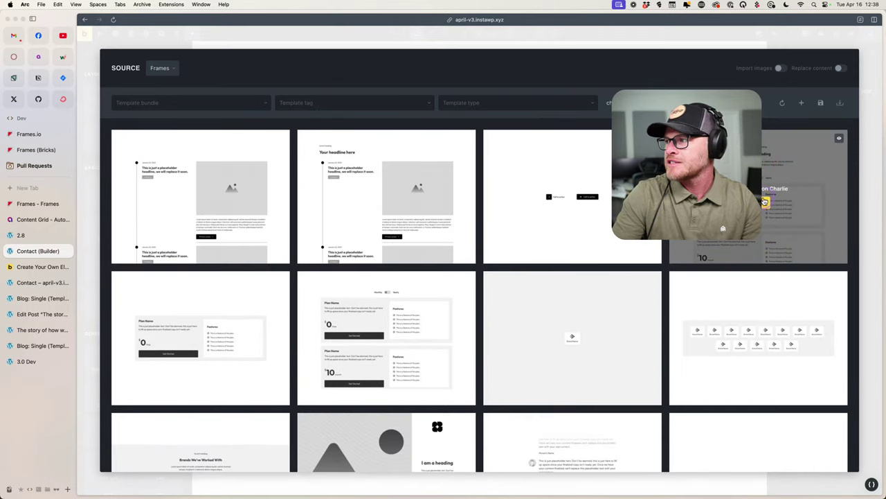
pyautogui.click(632, 336)
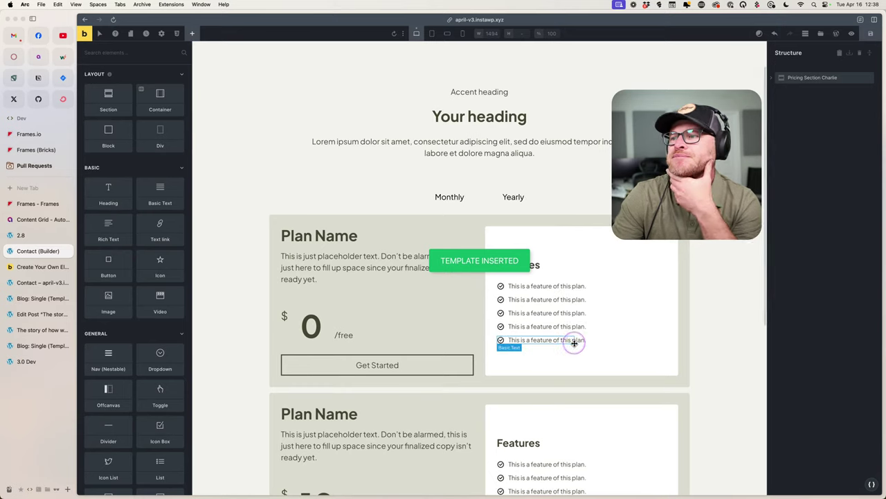
# Toggle the pricing to yearly, then select and deselect a pricing card.
pyautogui.scroll(-1, 503, 133)
pyautogui.click(477, 113)
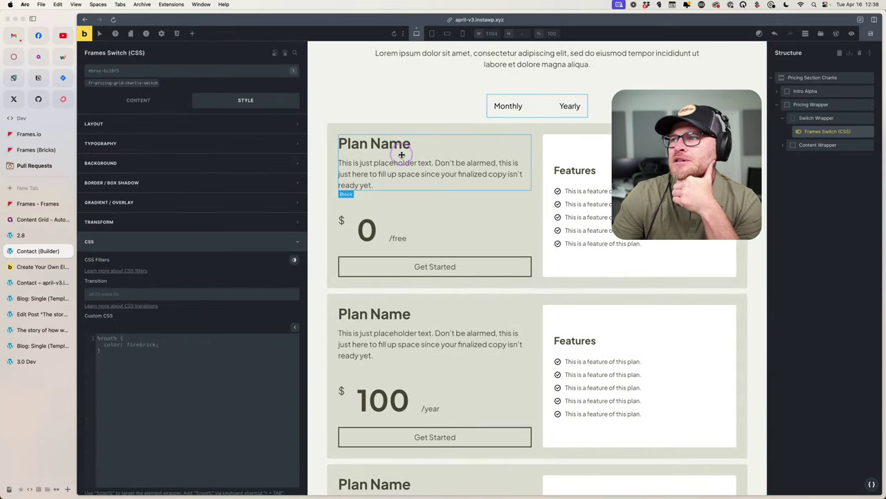
pyautogui.scroll(-1, 409, 178)
pyautogui.scroll(-1, 410, 179)
pyautogui.click(418, 183)
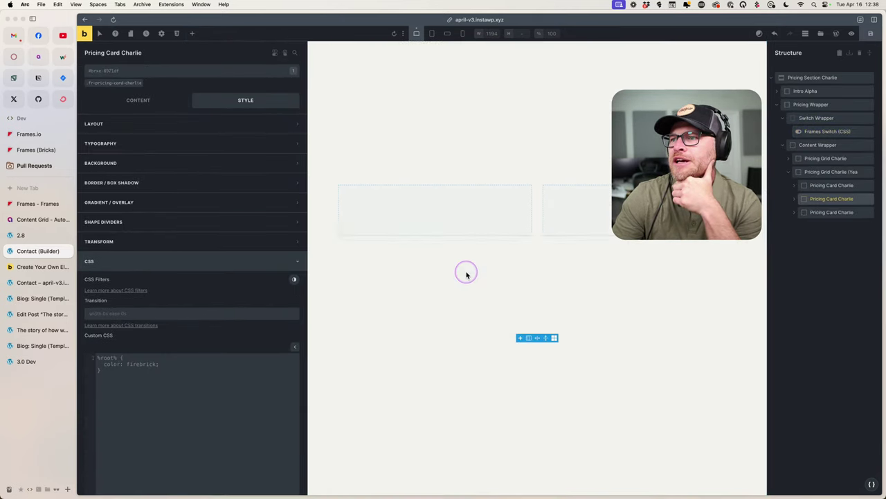
pyautogui.press('Escape')
pyautogui.scroll(3, 489, 204)
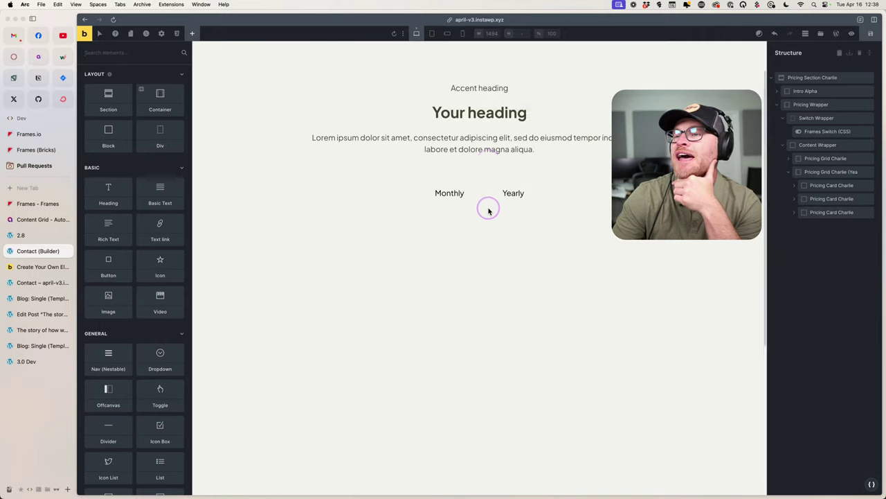
# Select the pricing switch, card headers, Switch Wrapper and Features block in turn.
pyautogui.click(504, 242)
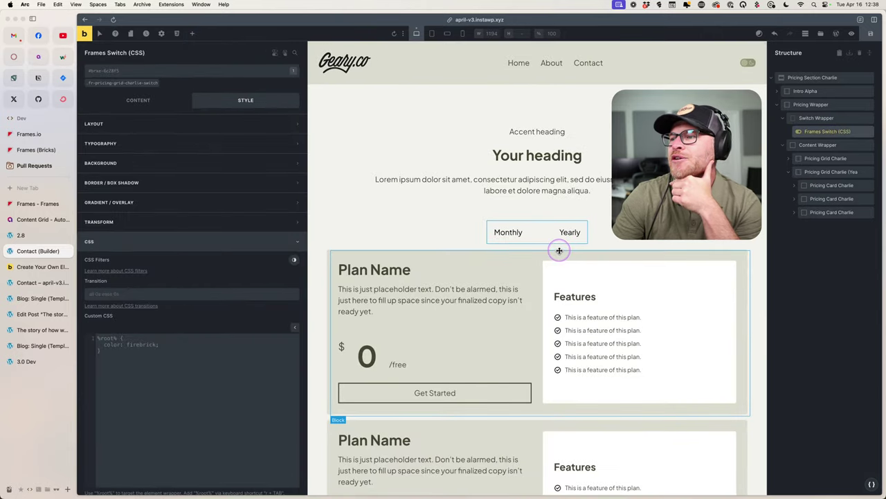
pyautogui.click(469, 271)
pyautogui.click(550, 232)
pyautogui.click(528, 269)
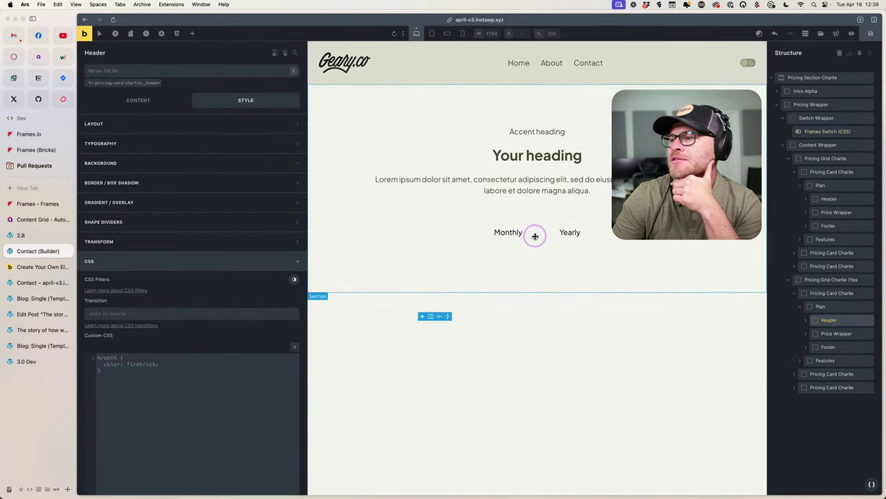
pyautogui.click(536, 235)
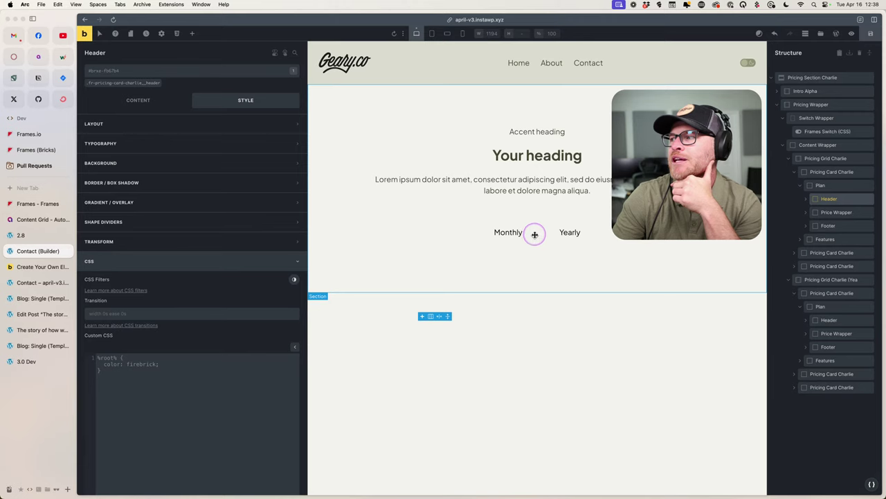
pyautogui.click(536, 232)
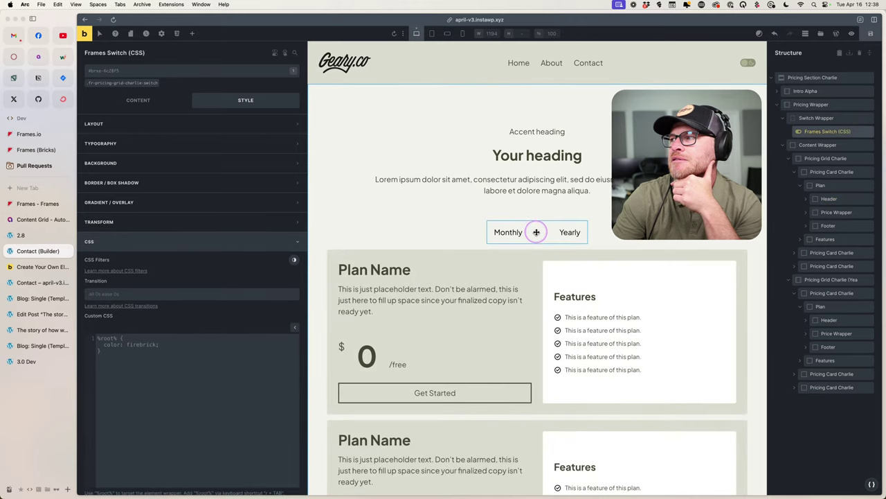
pyautogui.click(869, 132)
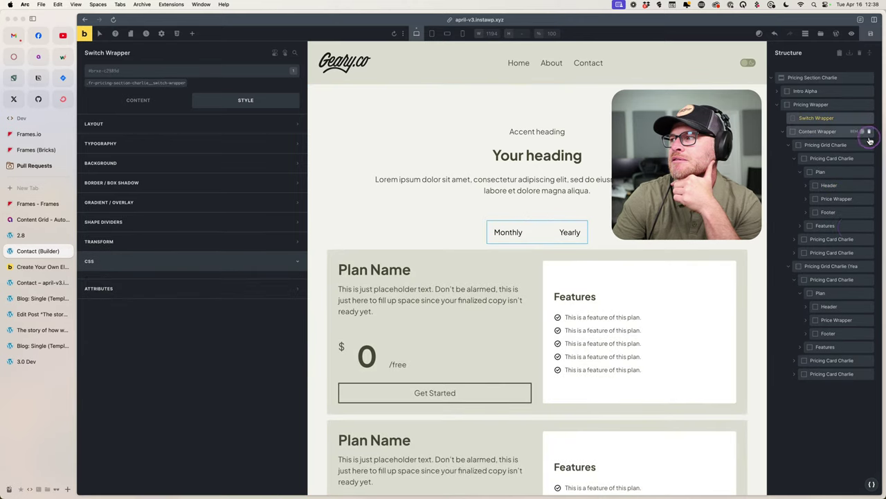
pyautogui.click(646, 285)
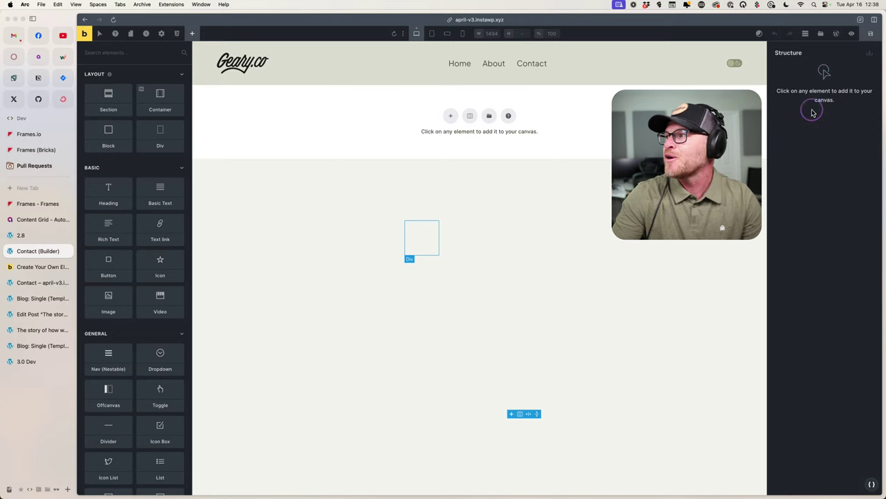
# Reload the builder and delete the existing card section.
pyautogui.press('super+r')
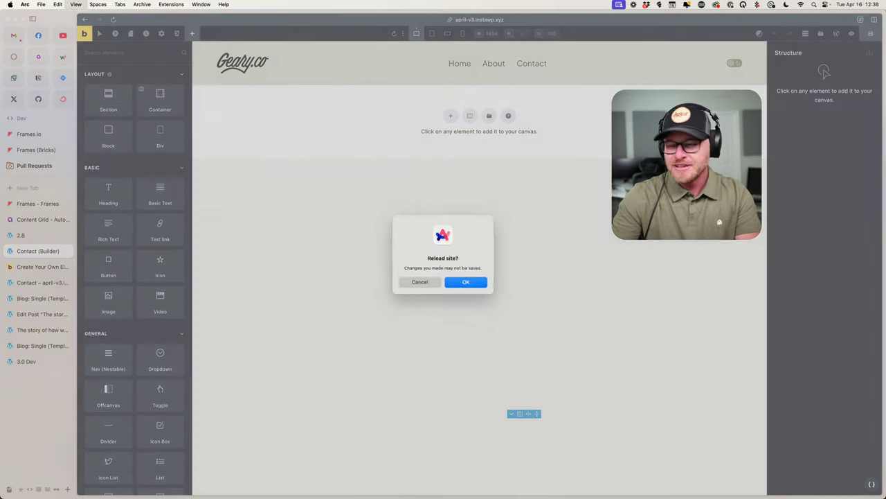
pyautogui.click(468, 281)
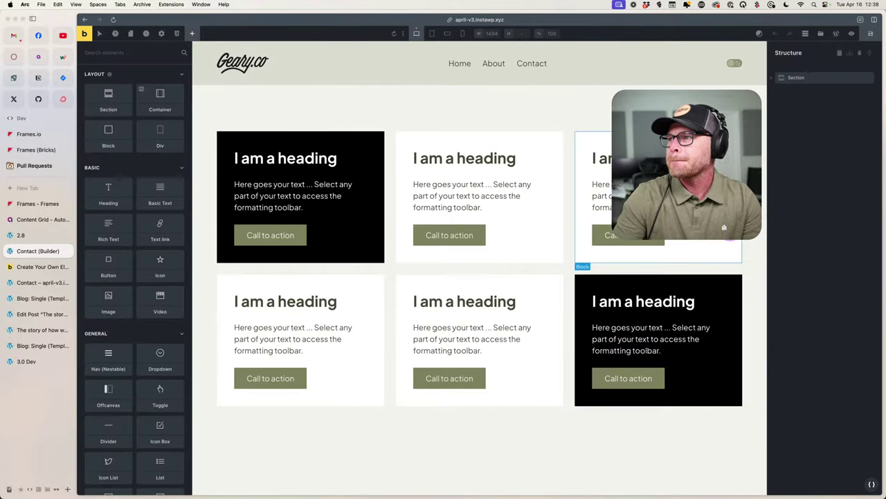
pyautogui.click(869, 77)
# Insert the Pricing Section Charlie template from the library and save the page.
pyautogui.click(819, 34)
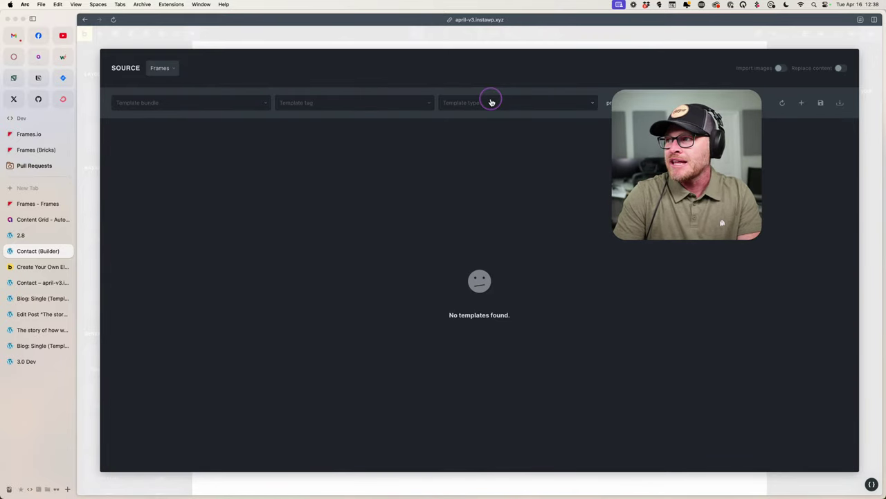
pyautogui.scroll(-2, 438, 227)
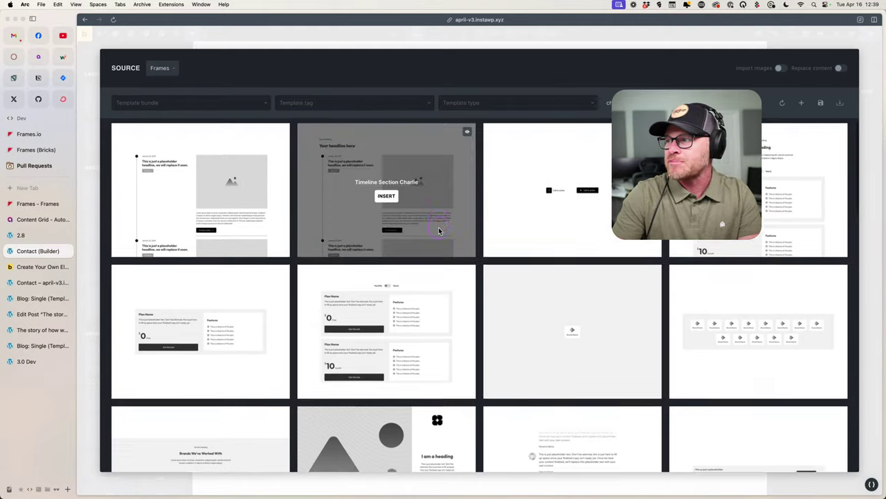
pyautogui.scroll(2, 572, 277)
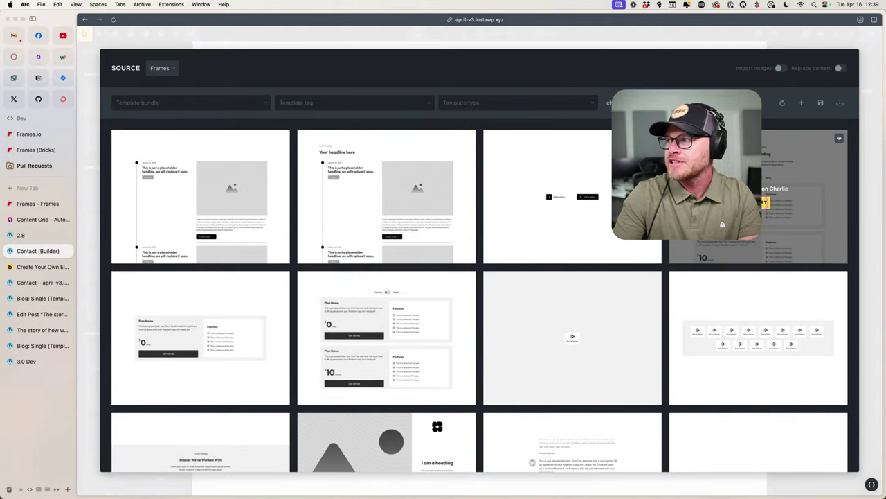
pyautogui.click(790, 206)
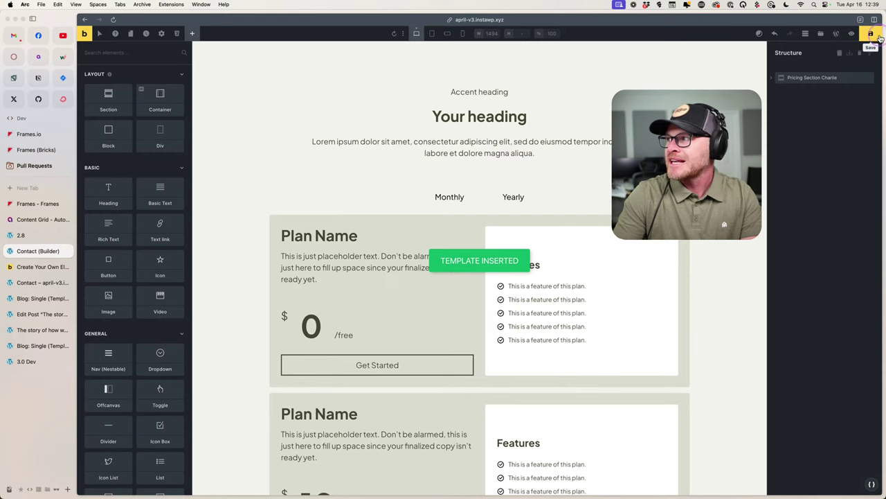
pyautogui.click(871, 34)
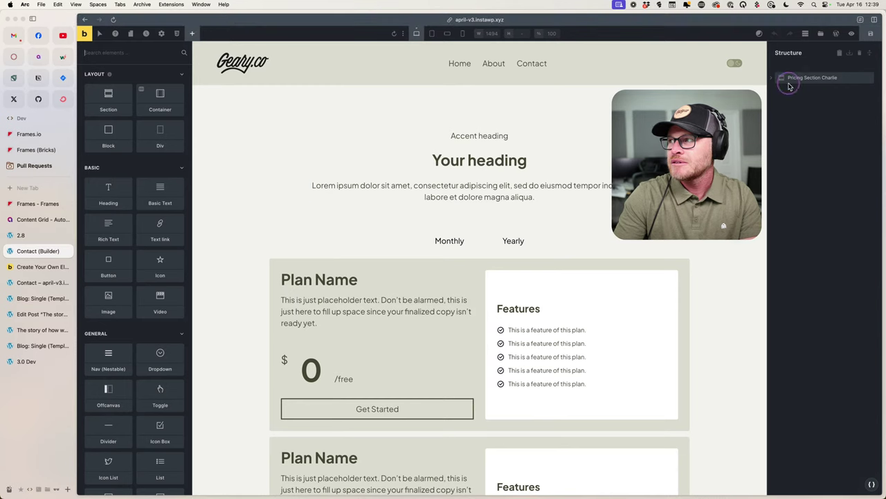
pyautogui.click(453, 274)
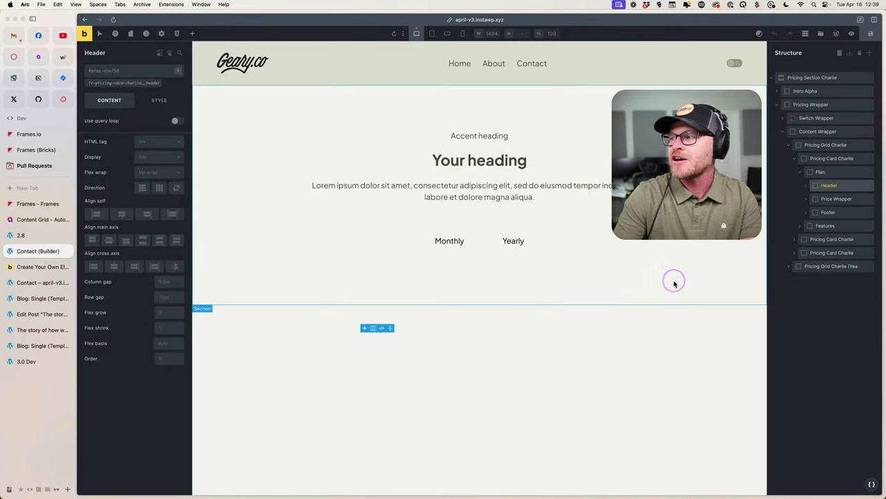
pyautogui.click(827, 172)
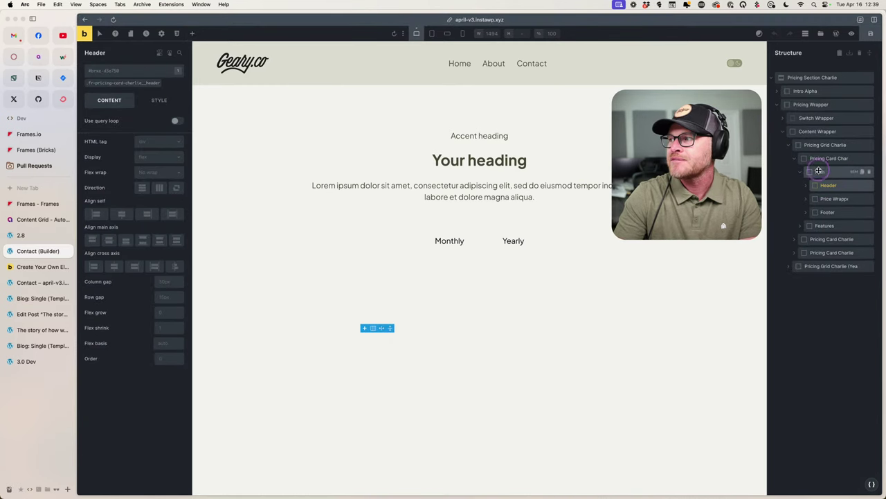
pyautogui.click(821, 156)
pyautogui.click(819, 145)
pyautogui.click(819, 131)
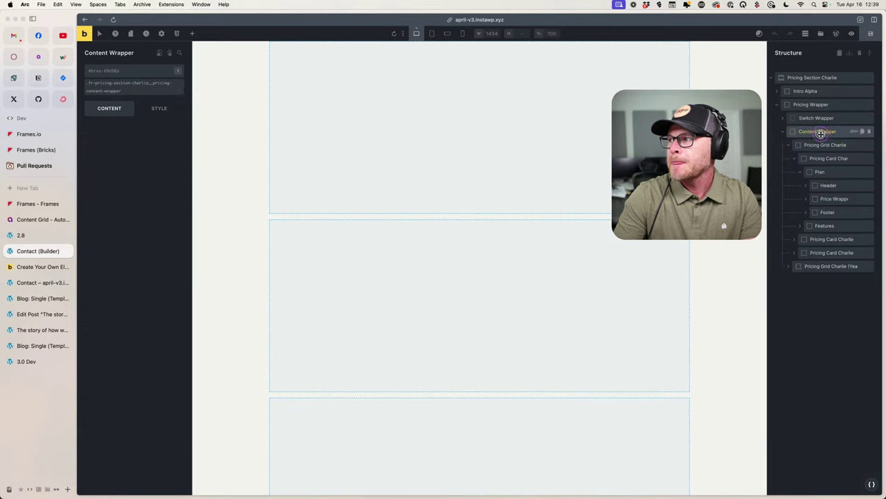
pyautogui.click(821, 119)
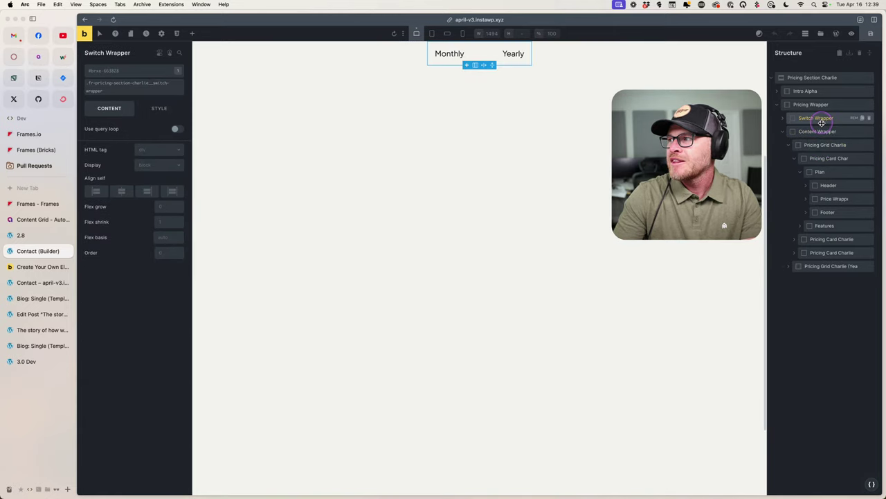
pyautogui.click(784, 119)
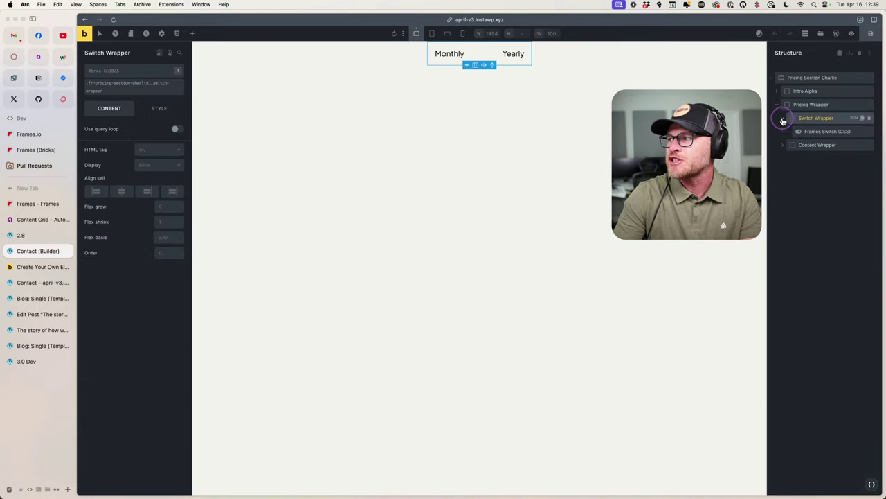
pyautogui.scroll(3, 763, 125)
pyautogui.click(817, 145)
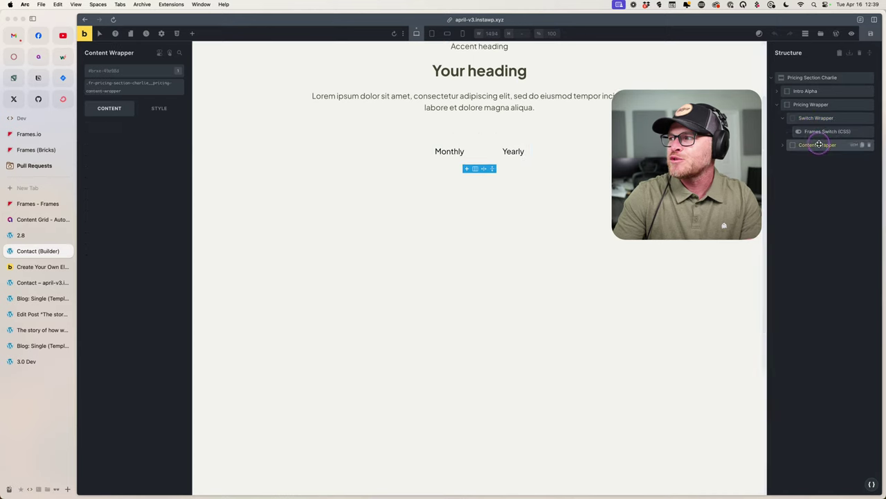
pyautogui.click(783, 145)
pyautogui.click(793, 160)
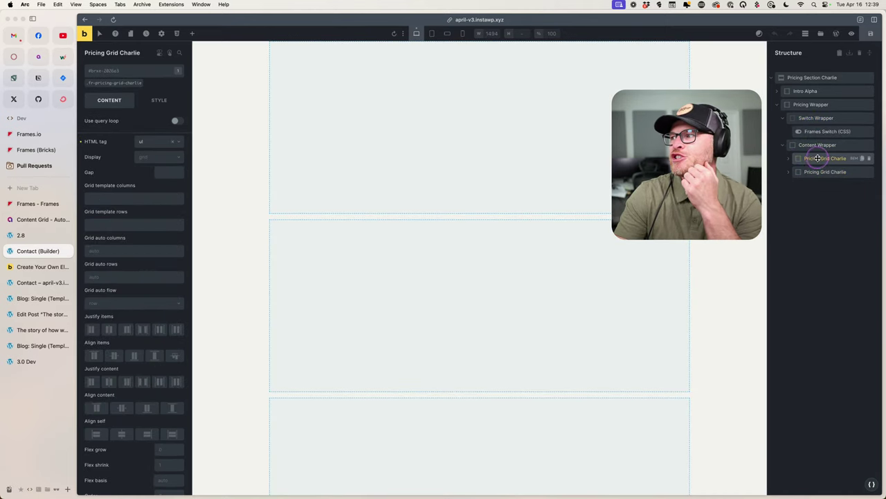
pyautogui.click(816, 158)
pyautogui.moveTo(825, 174); pyautogui.dragTo(808, 131)
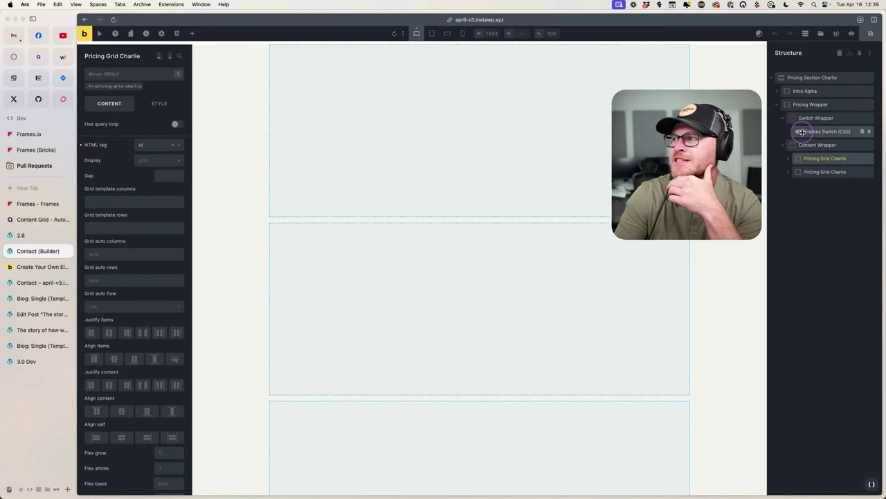
pyautogui.scroll(-3, 609, 157)
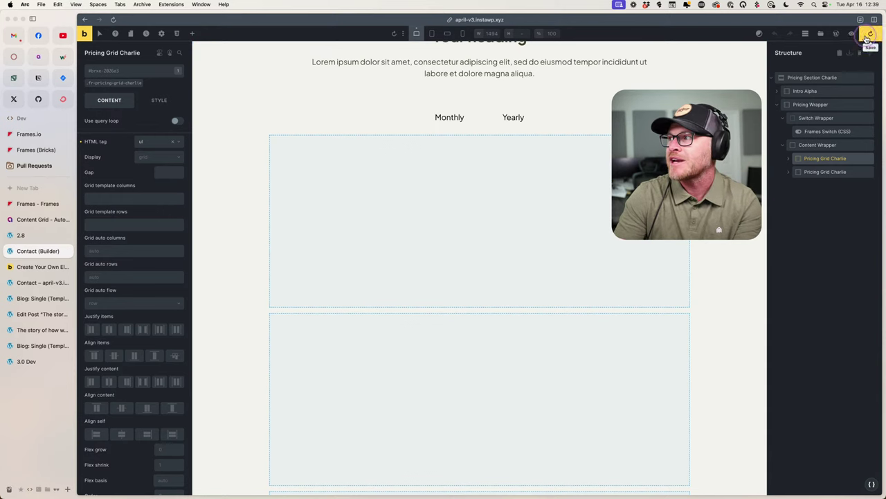
# Close the Create Your Own Elements tab and the other leftover browser tabs.
pyautogui.click(42, 266)
pyautogui.click(68, 267)
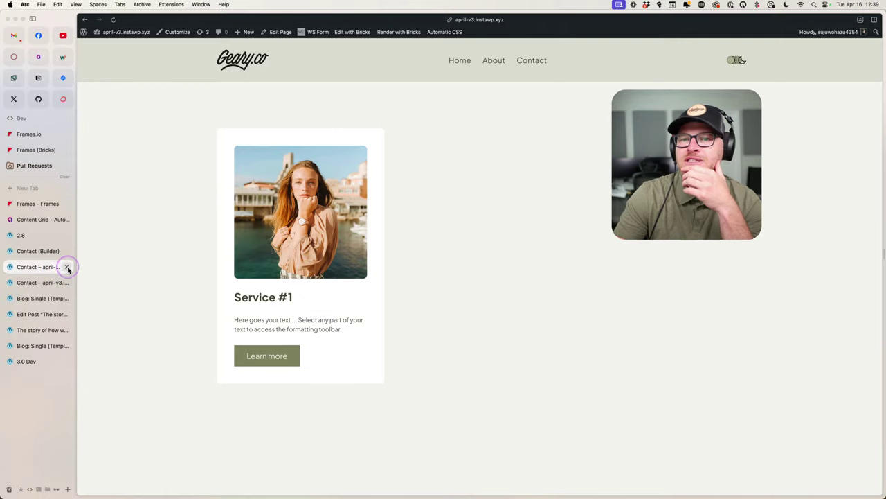
pyautogui.click(68, 266)
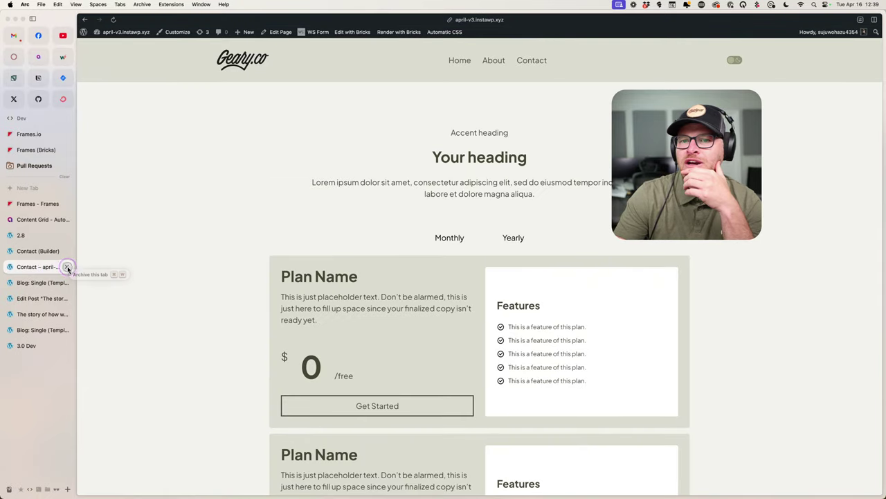
pyautogui.click(67, 266)
pyautogui.click(67, 266)
pyautogui.click(67, 267)
pyautogui.click(67, 266)
pyautogui.click(67, 266)
pyautogui.click(67, 267)
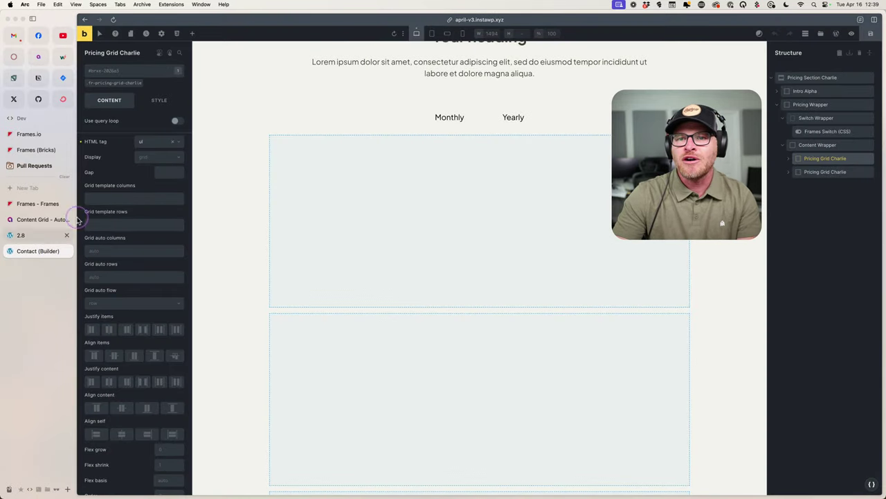
# On the live Contact page, inspect the features card's markup in developer tools.
pyautogui.click(21, 266)
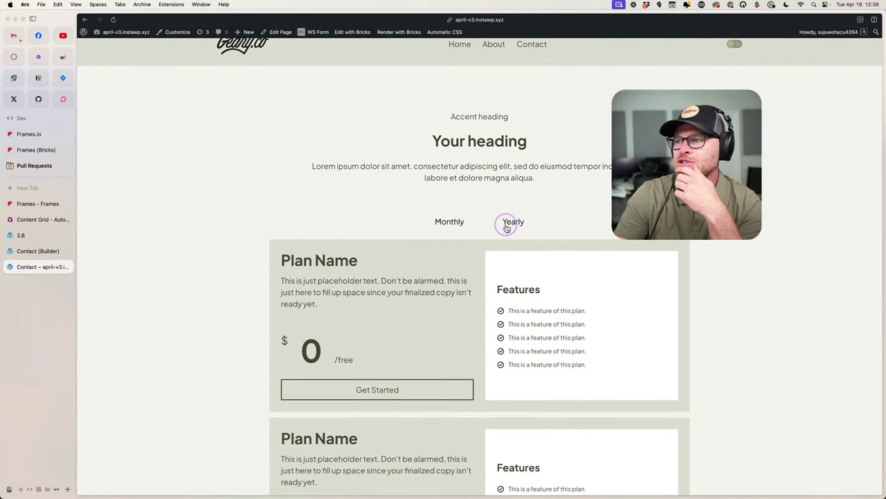
pyautogui.scroll(-4, 441, 235)
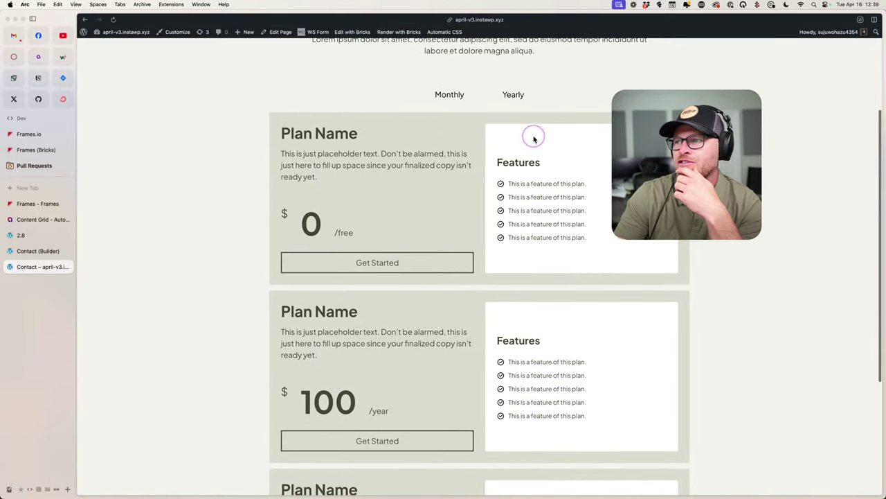
pyautogui.rightClick(520, 141)
pyautogui.click(534, 241)
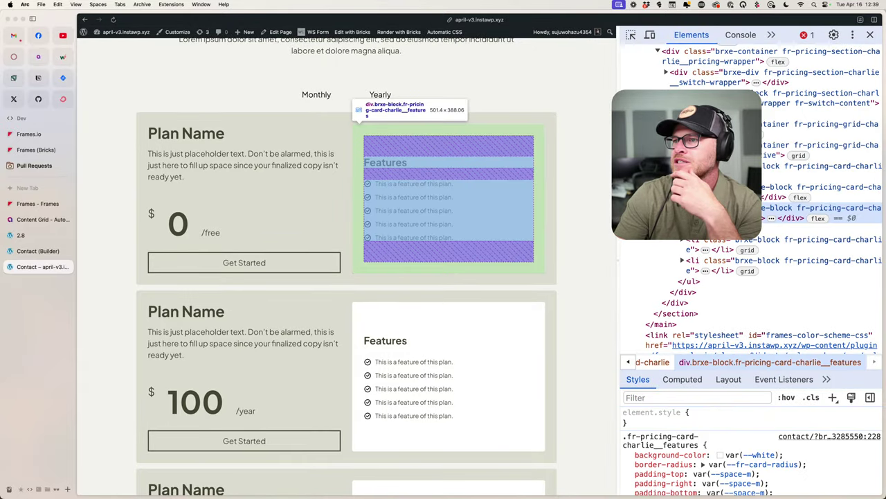
pyautogui.click(690, 208)
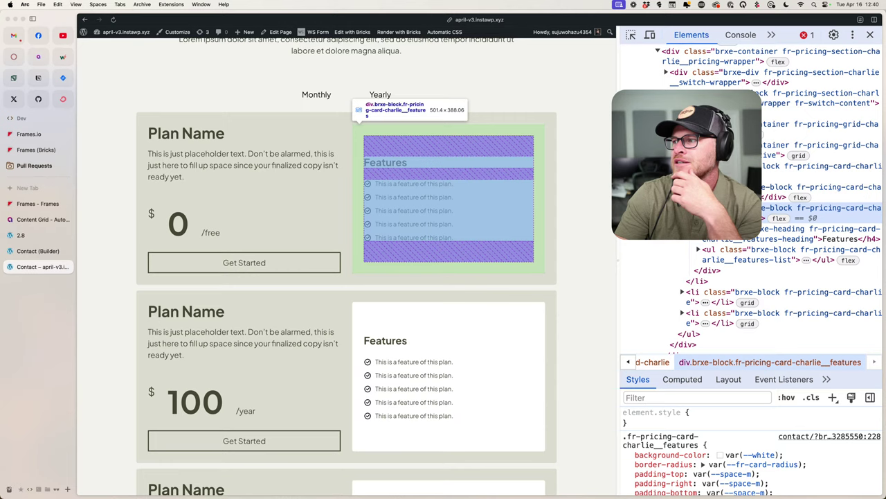
pyautogui.click(711, 270)
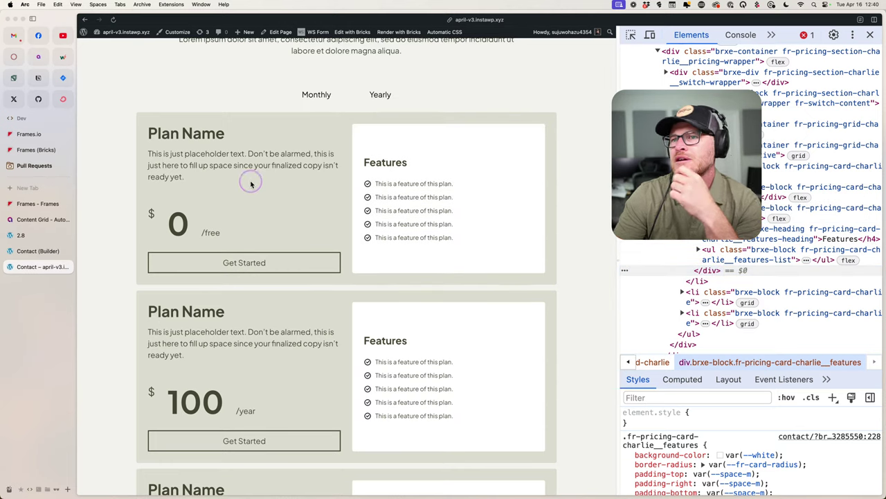
pyautogui.click(194, 197)
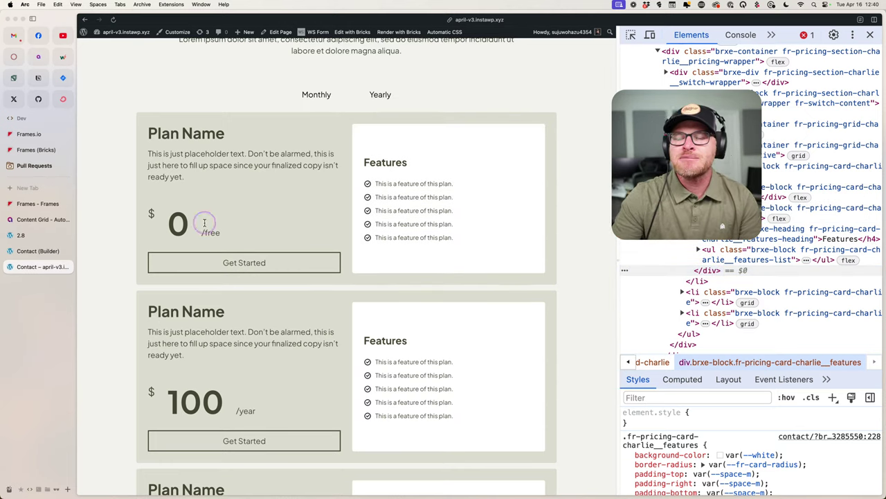
pyautogui.click(871, 34)
# Toggle the pricing between Monthly and Yearly, then close the live Contact page tab.
pyautogui.scroll(-3, 553, 175)
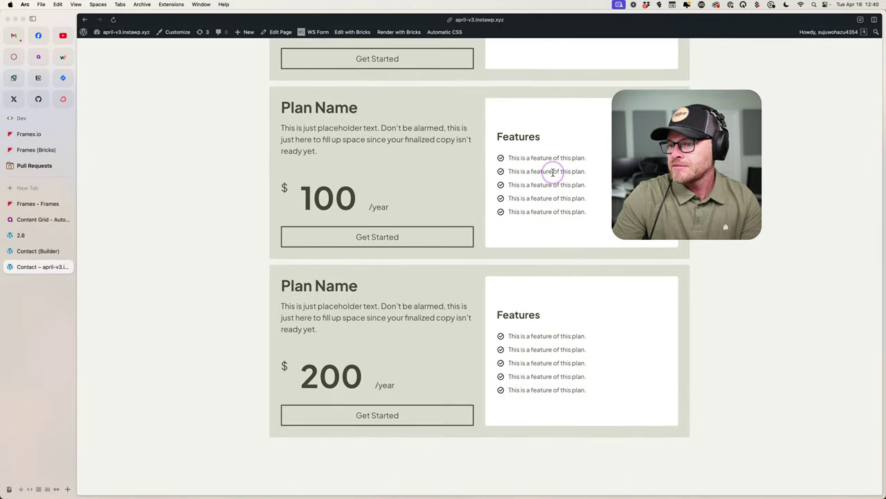
pyautogui.scroll(5, 554, 172)
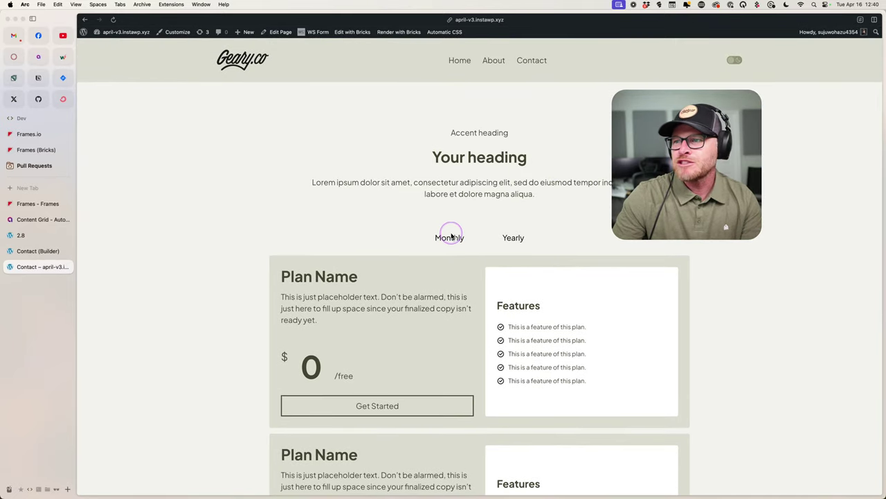
pyautogui.click(450, 238)
pyautogui.click(512, 237)
pyautogui.click(450, 238)
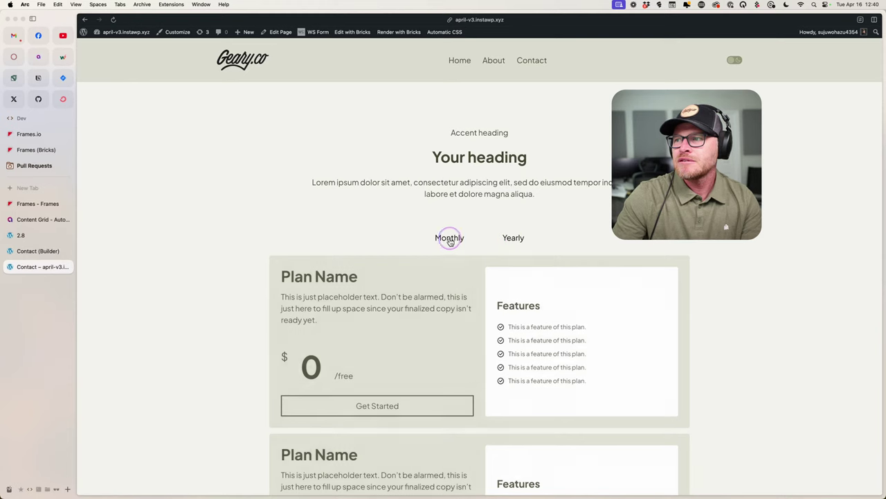
pyautogui.click(504, 238)
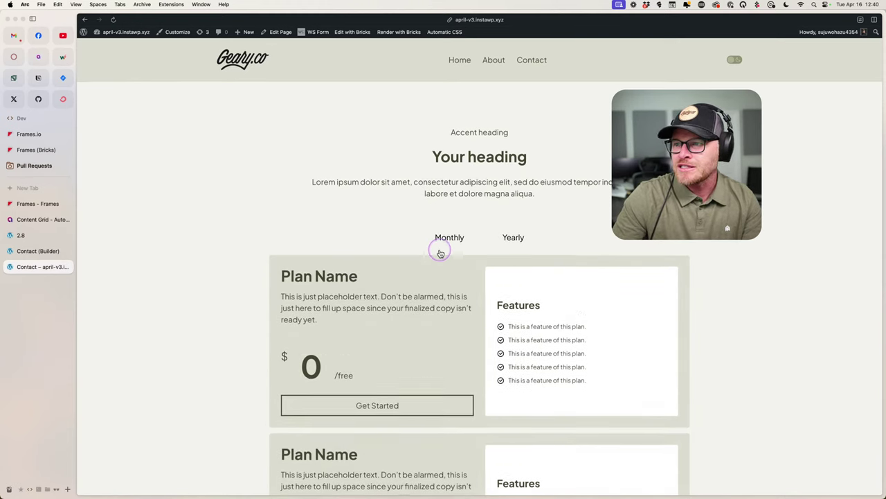
pyautogui.scroll(-3, 415, 229)
pyautogui.scroll(3, 258, 199)
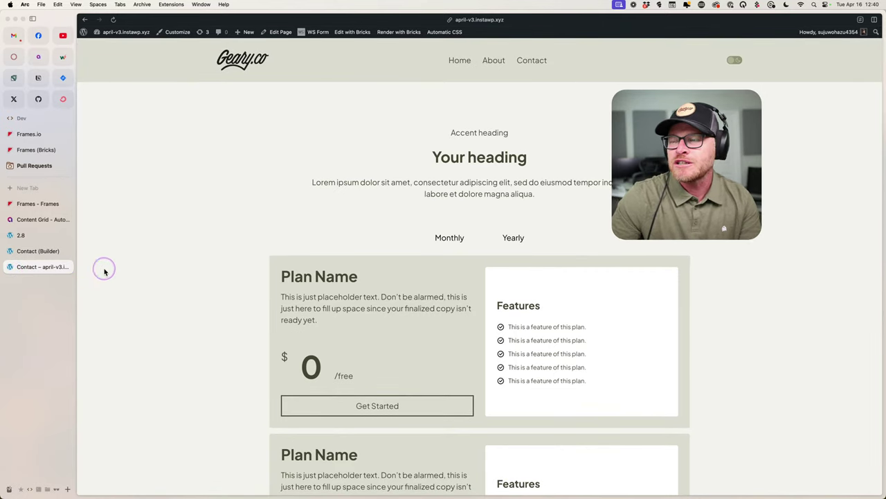
pyautogui.click(65, 267)
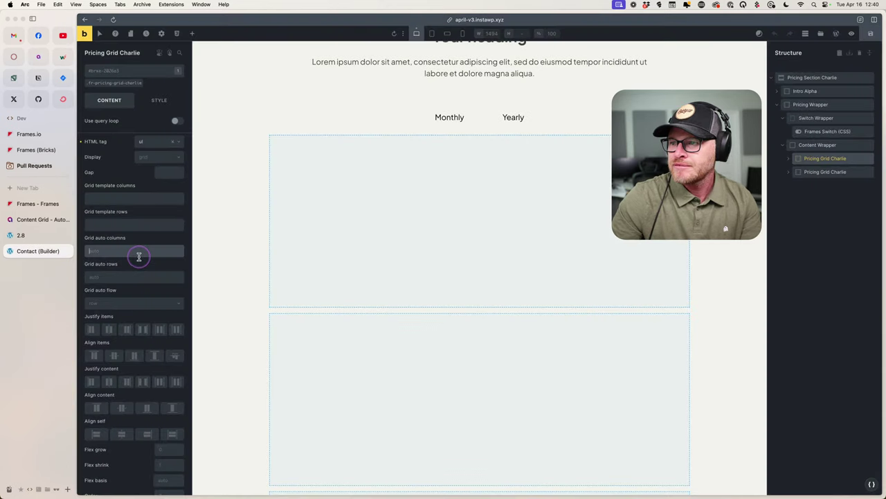
# Save the Contact page so the pricing section is gone and the canvas shows the add-element prompt.
pyautogui.click(870, 35)
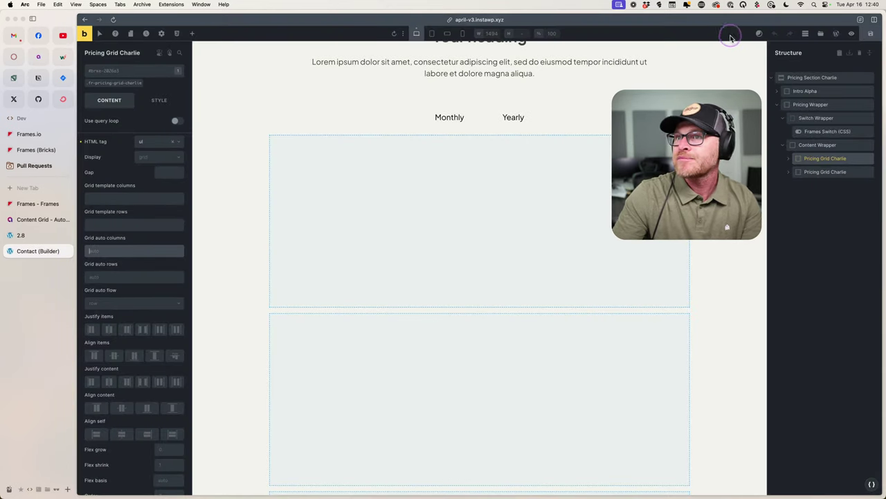
pyautogui.click(325, 203)
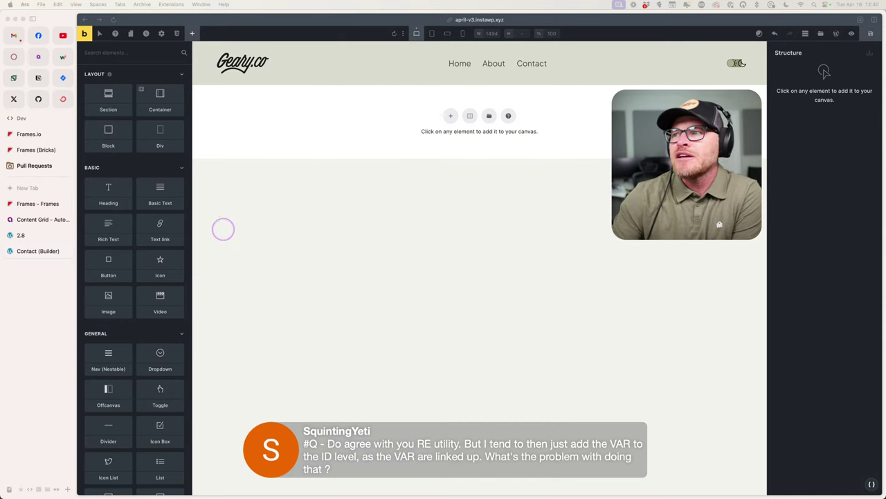
# Add a section and search 'bg' in its Automatic CSS class picker.
pyautogui.click(450, 115)
pyautogui.click(450, 116)
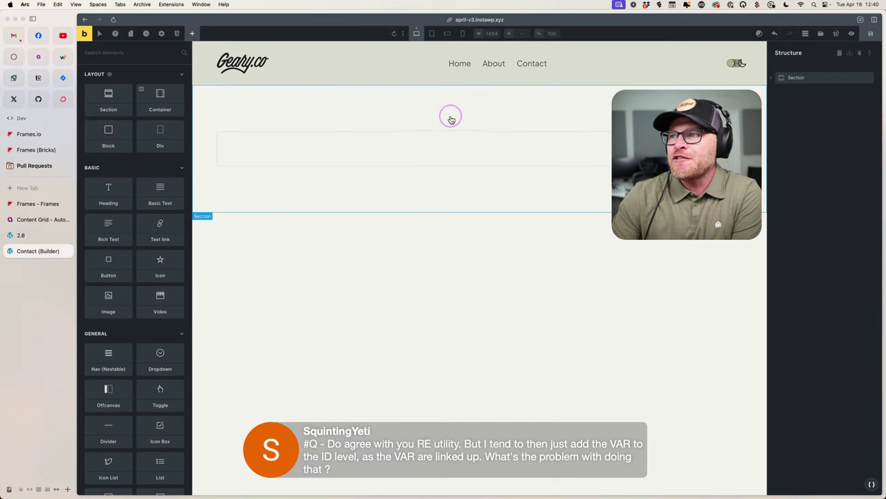
pyautogui.click(314, 112)
pyautogui.click(139, 73)
pyautogui.write('bg')
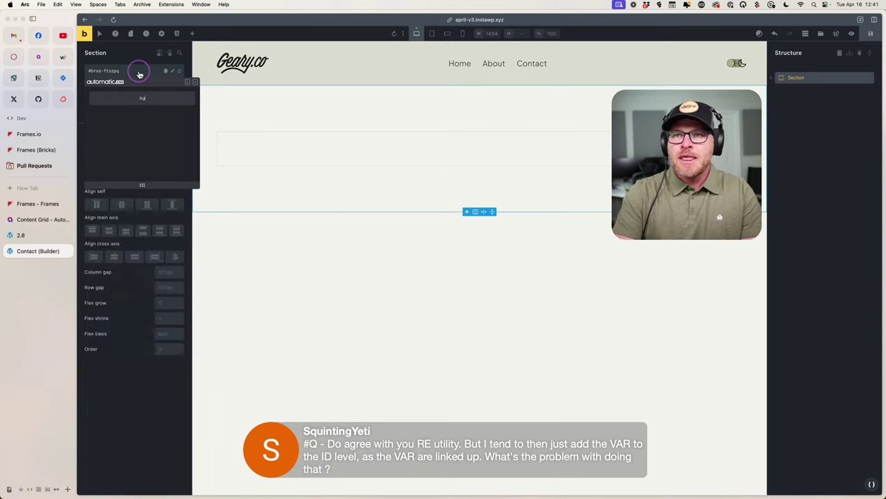
pyautogui.click(197, 81)
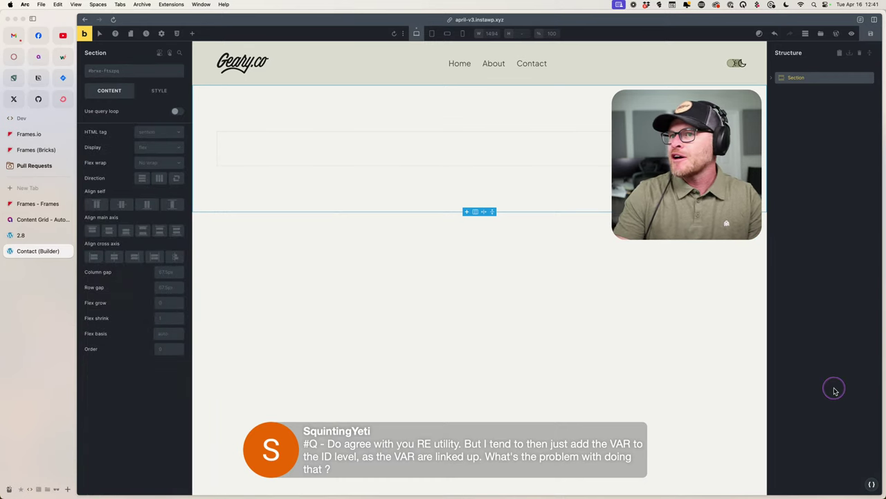
# Turn on Background Color utility classes in ACSS Options, save, and reload the builder.
pyautogui.click(872, 484)
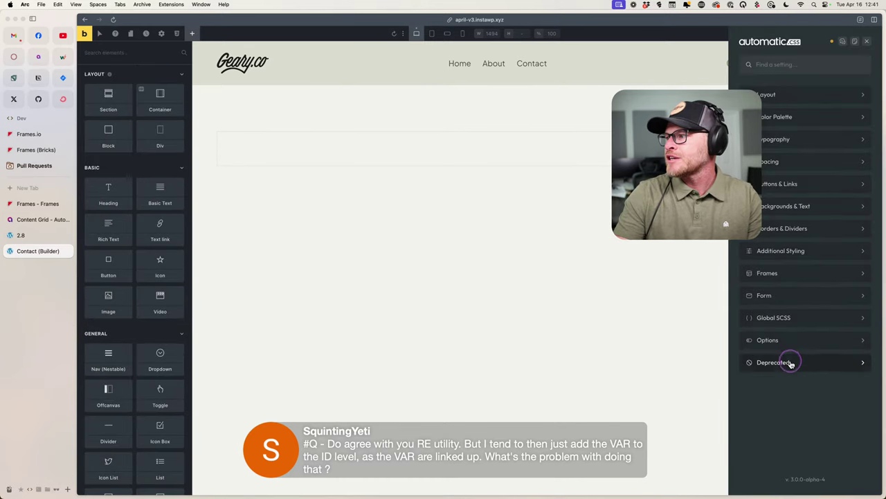
pyautogui.click(792, 336)
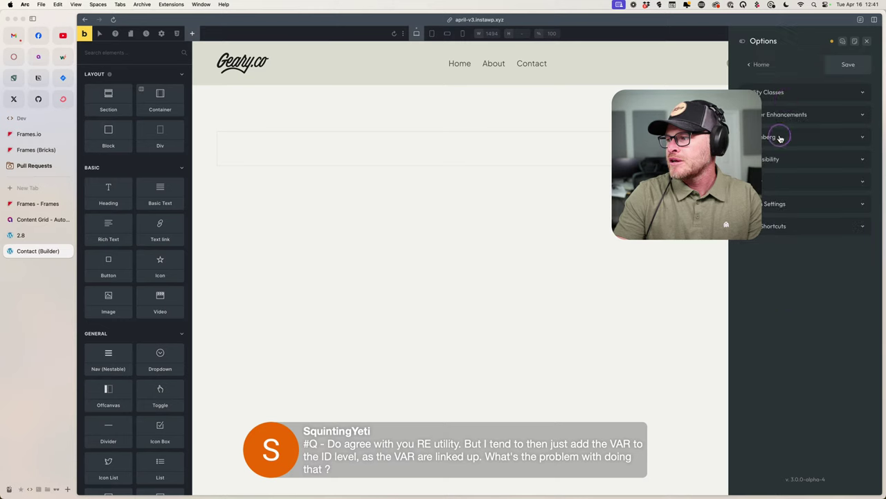
pyautogui.click(784, 95)
pyautogui.click(861, 150)
pyautogui.click(848, 64)
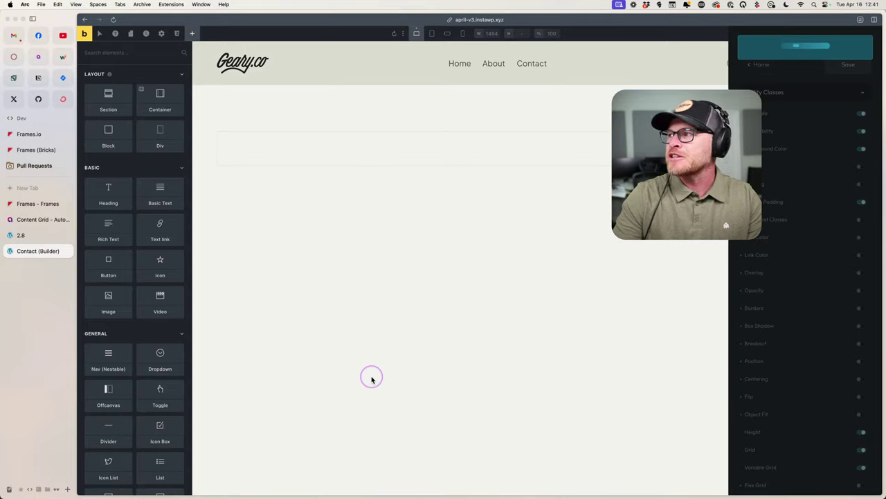
pyautogui.press('super+r')
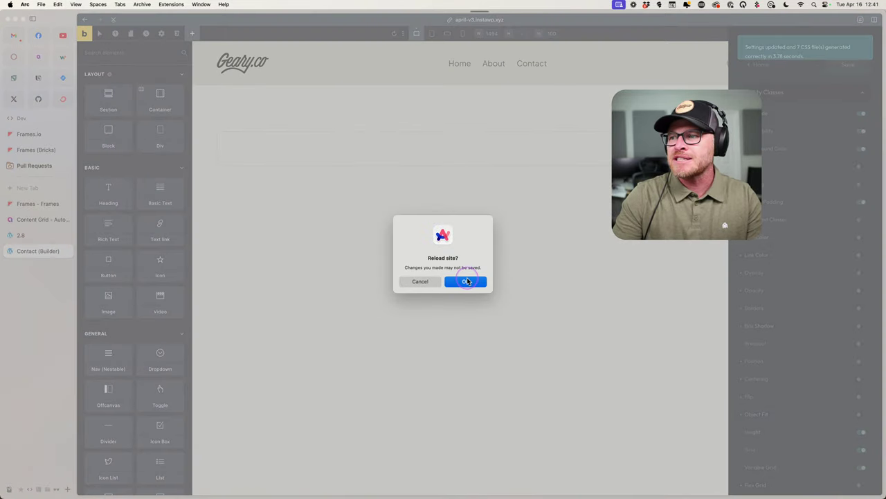
pyautogui.click(466, 281)
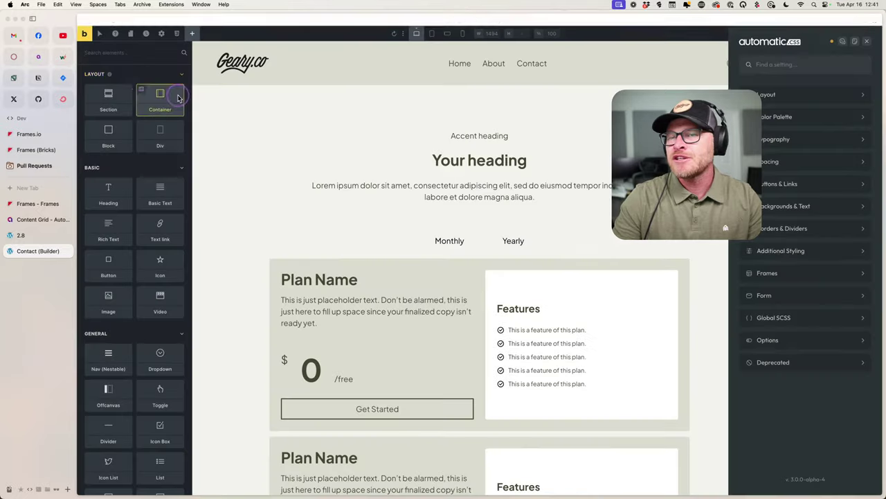
pyautogui.click(866, 41)
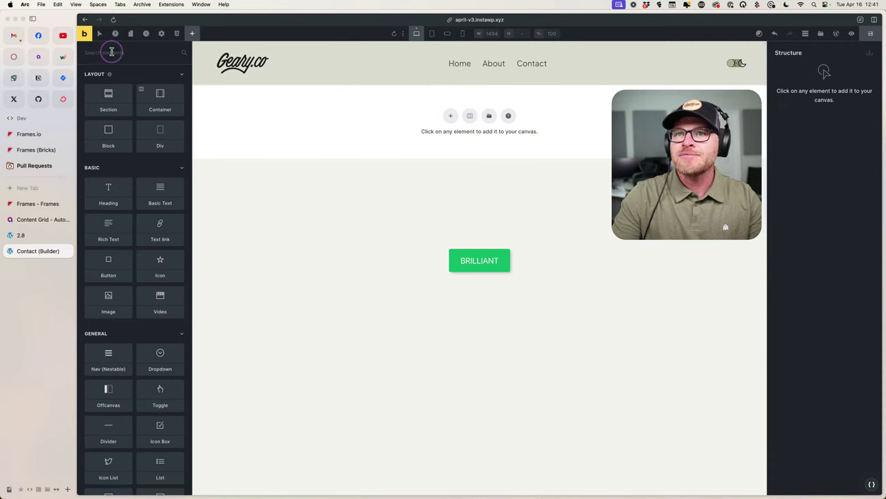
# Add a section and give it the bg-primary class for an olive background.
pyautogui.write('sec')
pyautogui.moveTo(107, 88); pyautogui.dragTo(316, 115)
pyautogui.click(121, 71)
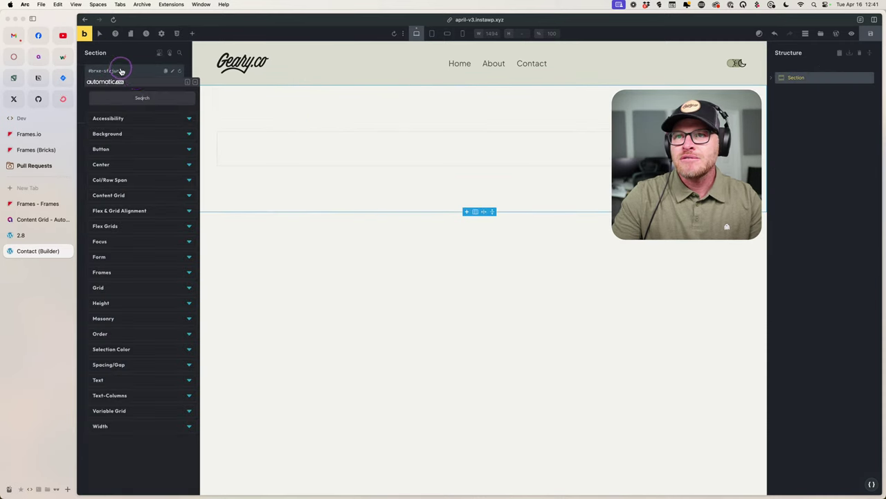
pyautogui.write('bg')
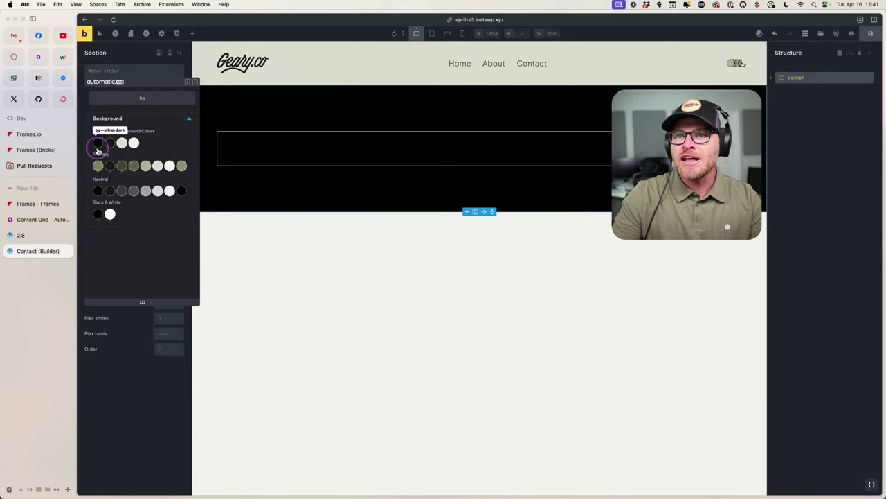
pyautogui.click(98, 167)
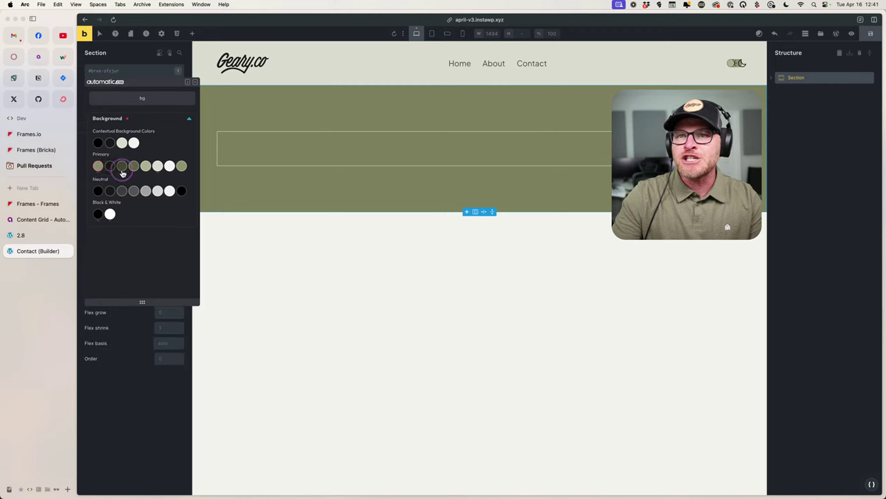
pyautogui.click(381, 286)
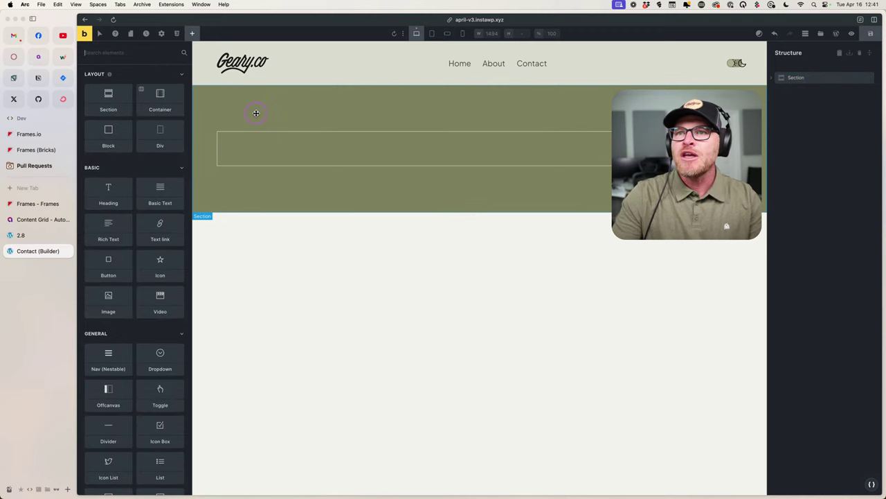
# Add a second section with the Primary background swatch and save the page.
pyautogui.click(119, 53)
pyautogui.write('sec')
pyautogui.moveTo(108, 86); pyautogui.dragTo(285, 255)
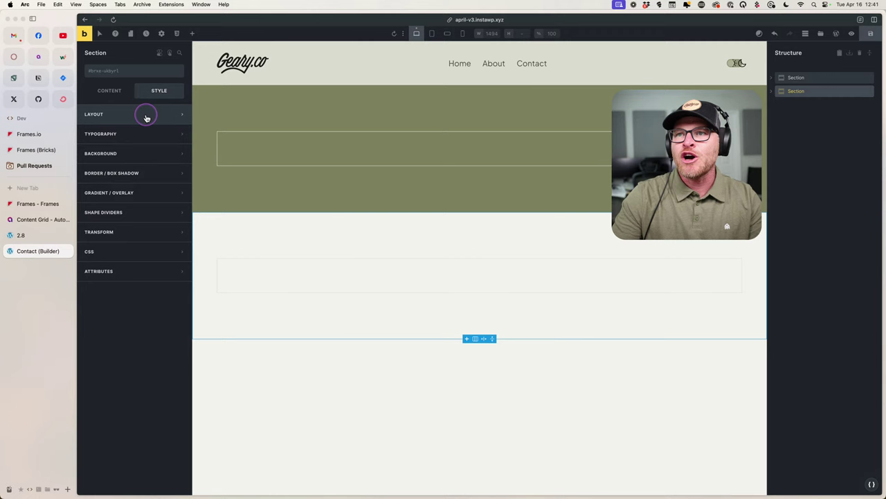
pyautogui.click(143, 153)
pyautogui.click(178, 170)
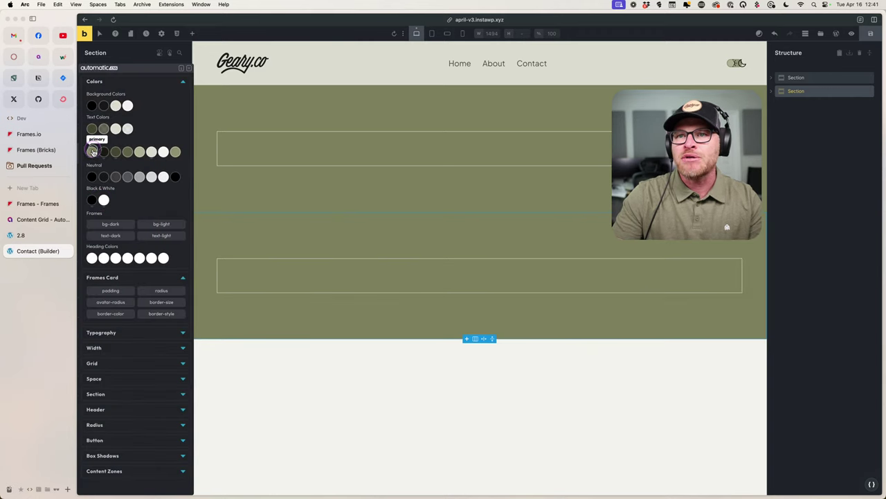
pyautogui.click(91, 151)
pyautogui.click(340, 402)
pyautogui.click(866, 36)
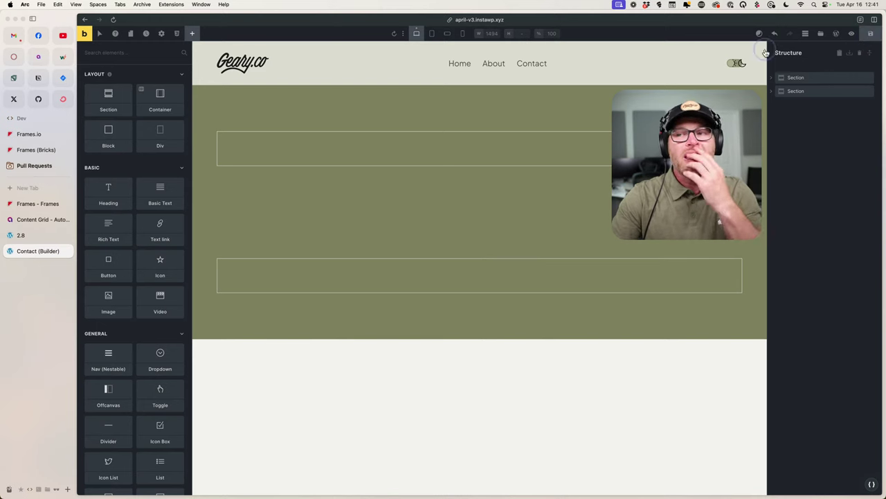
# Rename the first section in the Structure panel to 'Utility Class'.
pyautogui.click(792, 98)
pyautogui.click(793, 92)
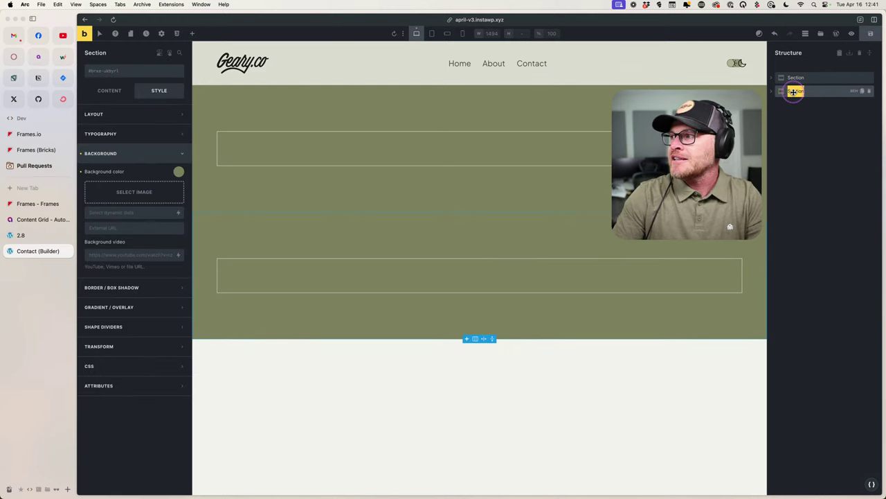
pyautogui.click(791, 78)
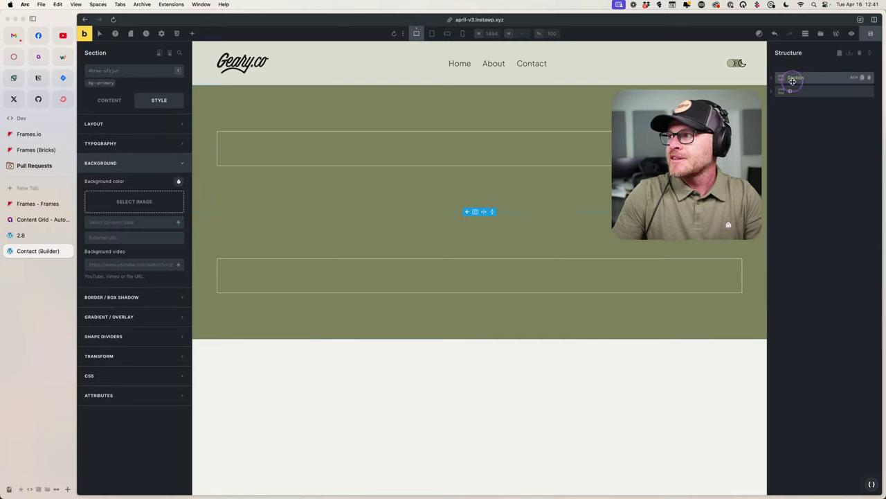
pyautogui.write('Class')
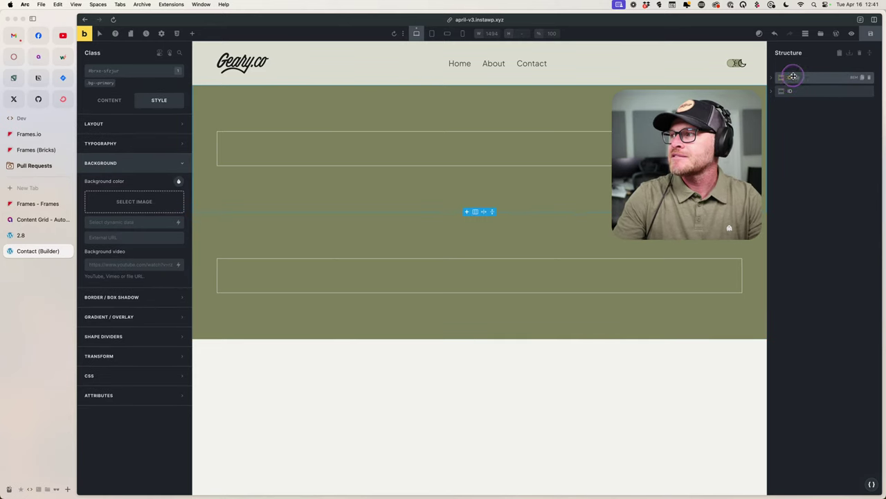
pyautogui.doubleClick(793, 79)
pyautogui.write('Utility Class')
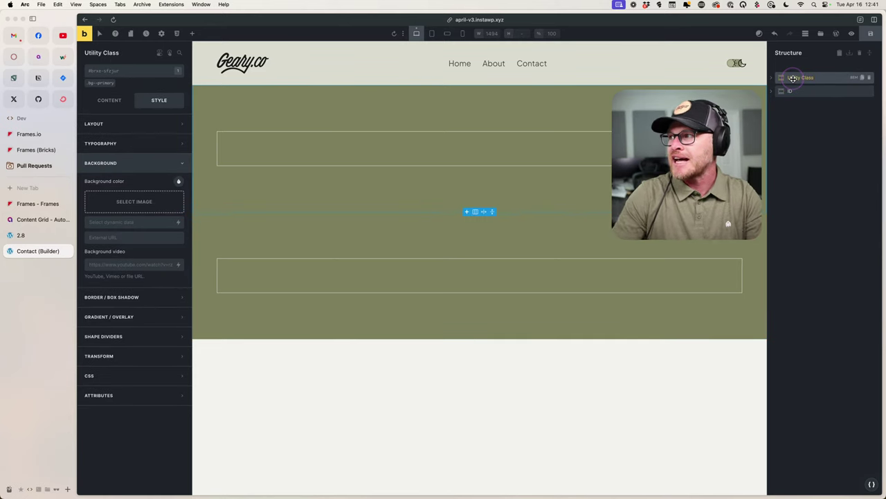
pyautogui.press('Return')
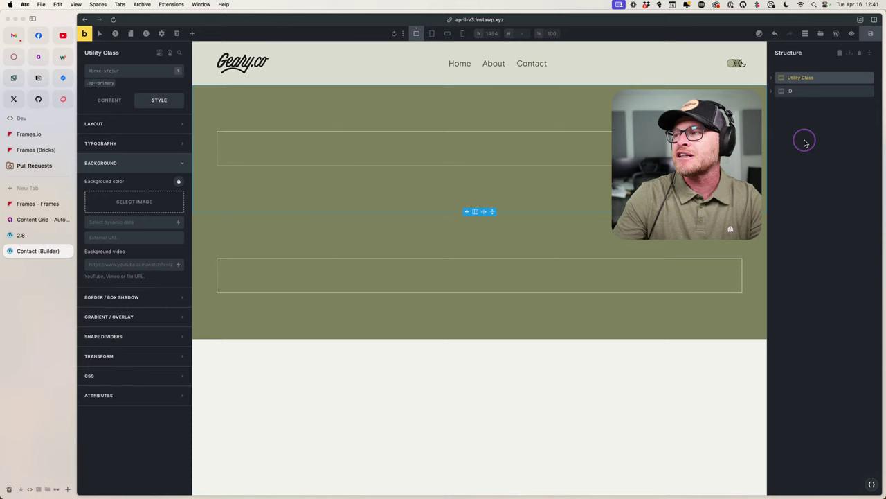
# Duplicate the ID section with Cmd+D, then delete the five extra ID copies.
pyautogui.click(810, 91)
pyautogui.press('super+d')
pyautogui.press('super+d')
pyautogui.press('super+d')
pyautogui.press('super+d')
pyautogui.press('super+d')
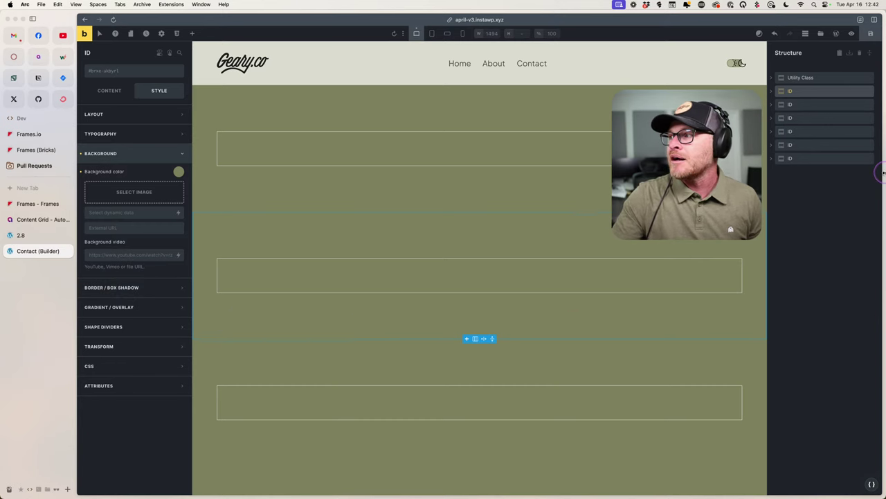
pyautogui.click(870, 146)
pyautogui.click(869, 145)
pyautogui.click(870, 131)
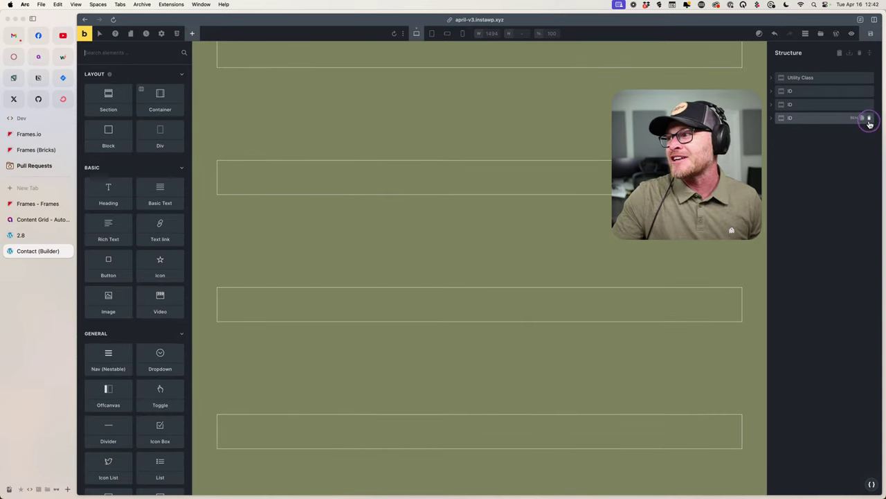
pyautogui.click(870, 117)
pyautogui.click(869, 105)
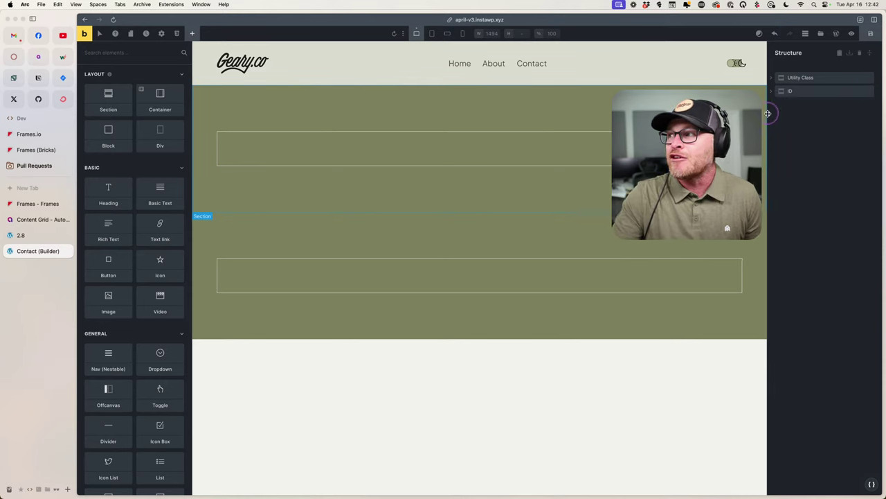
# Duplicate the Utility Class section into eleven copies above ID and drag the second copy.
pyautogui.click(839, 78)
pyautogui.press('super+shift+d')
pyautogui.press('super+shift+d')
pyautogui.press('super+shift+d')
pyautogui.press('super+shift+d')
pyautogui.press('super+shift+d')
pyautogui.press('super+shift+d')
pyautogui.press('super+shift+d')
pyautogui.press('super+shift+d')
pyautogui.press('super+shift+d')
pyautogui.press('super+shift+d')
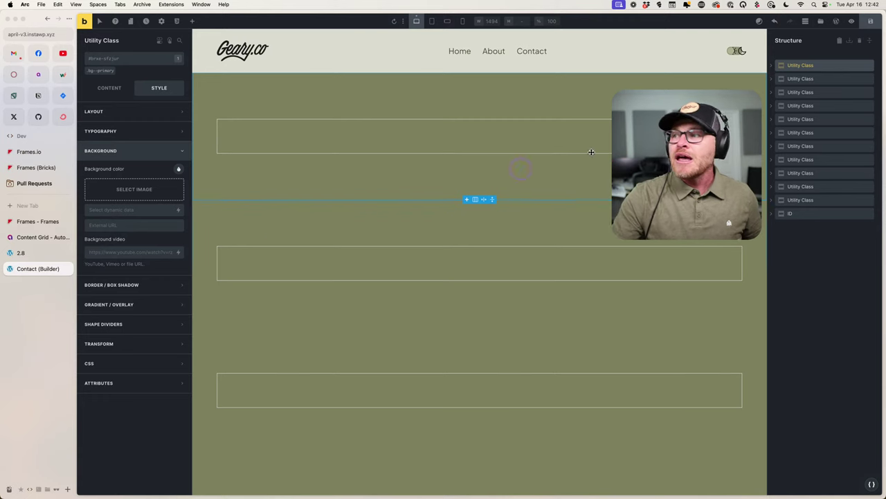
pyautogui.click(791, 84)
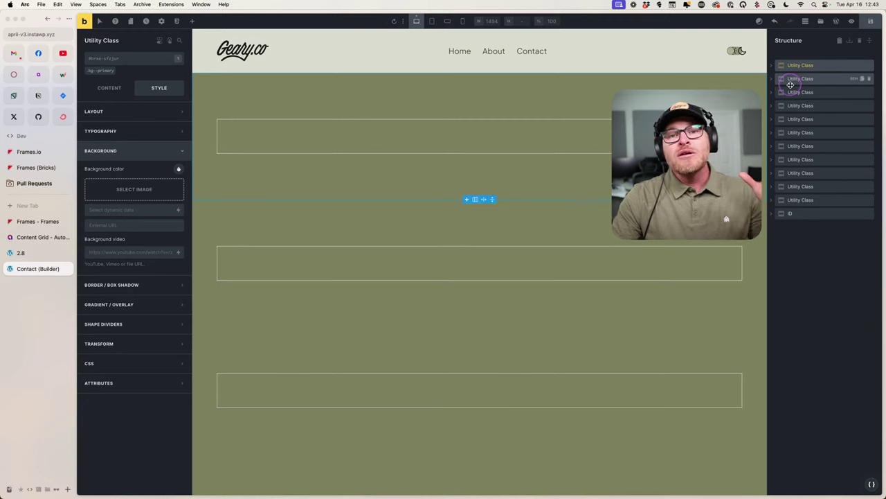
pyautogui.moveTo(792, 83); pyautogui.dragTo(429, 207)
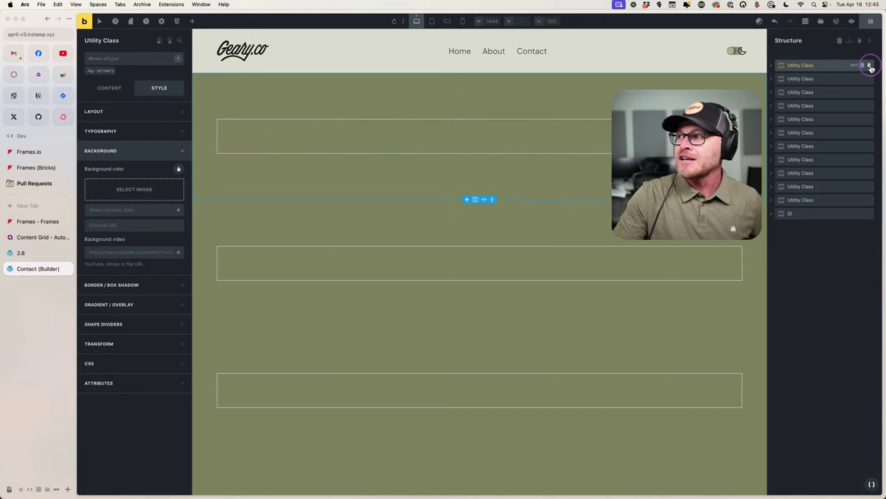
# Delete the five extra Utility Class copies and save the page.
pyautogui.click(870, 67)
pyautogui.click(871, 67)
pyautogui.click(870, 67)
pyautogui.click(870, 66)
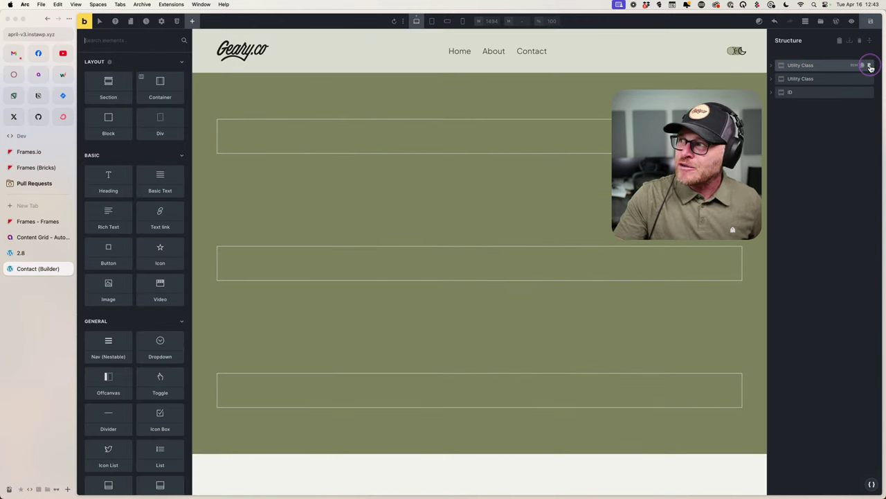
pyautogui.click(871, 67)
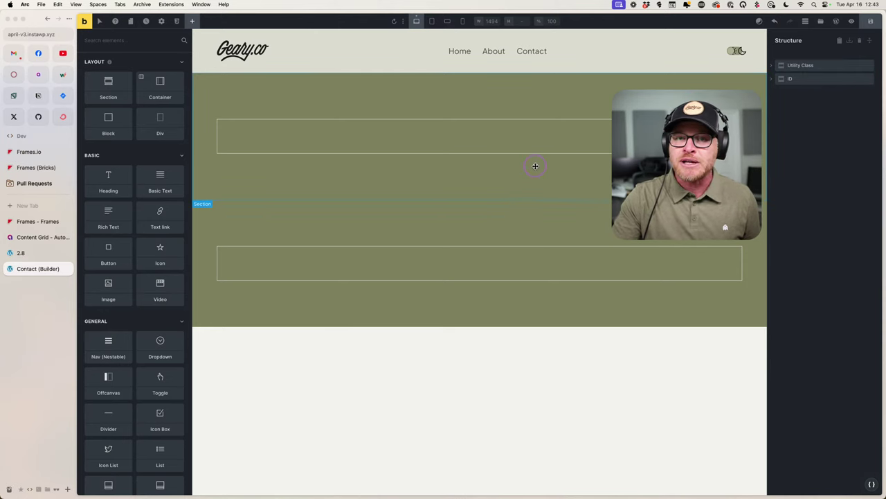
pyautogui.click(872, 23)
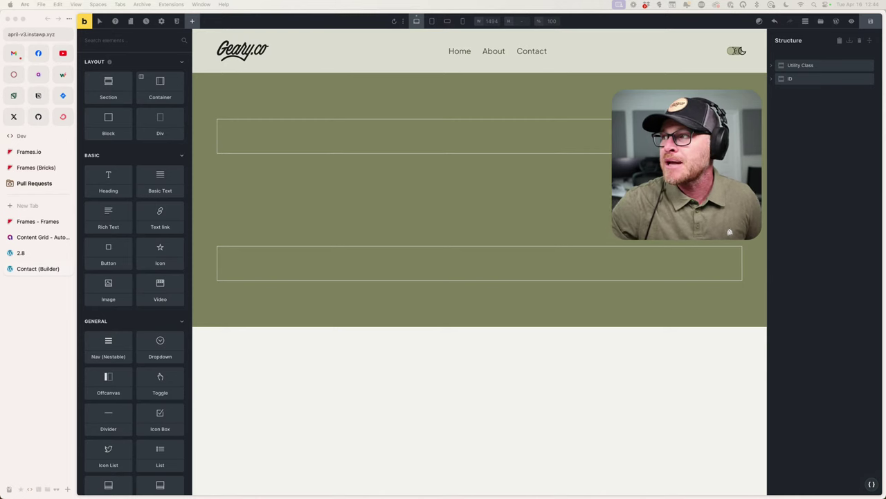
# Delete both the ID and Utility Class sections from the Contact page, then exit to WordPress.
pyautogui.click(870, 80)
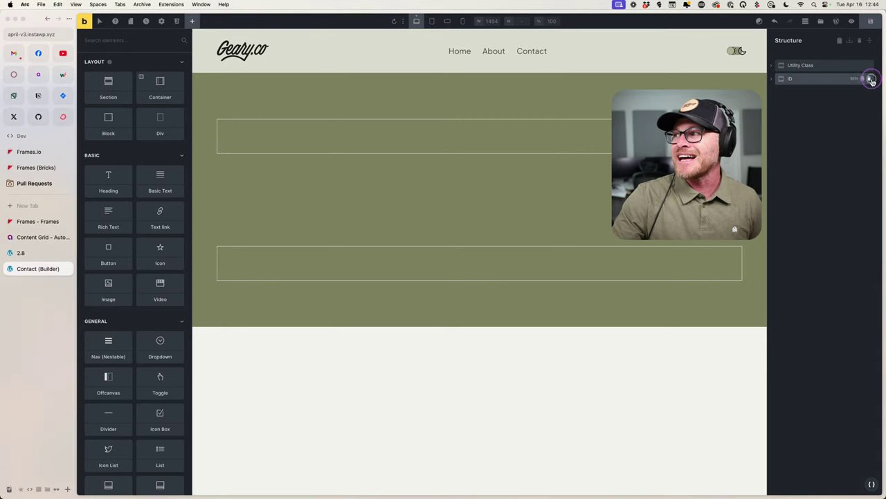
pyautogui.click(871, 81)
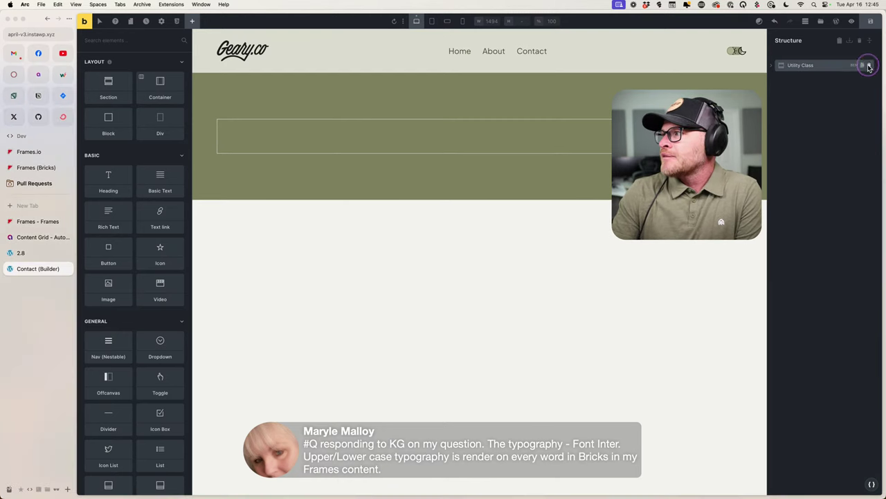
pyautogui.click(865, 65)
pyautogui.click(835, 22)
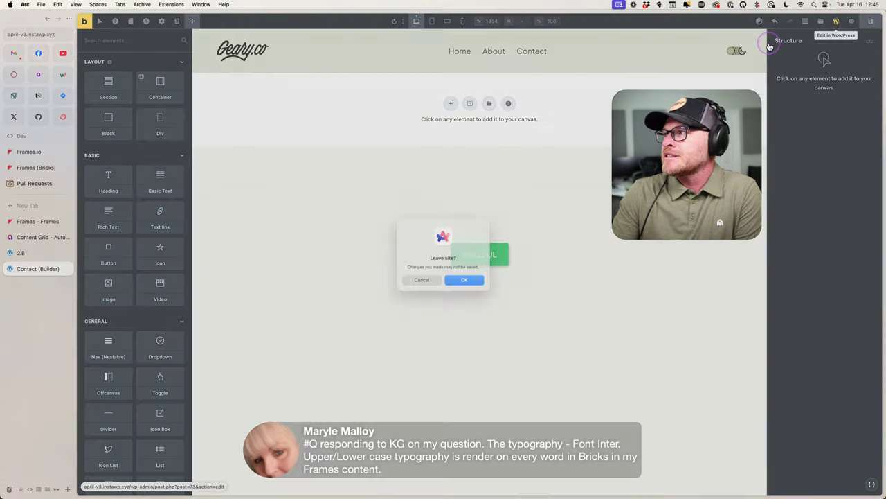
# Confirm leaving the builder and open the Home page with Bricks from the pages list.
pyautogui.click(468, 282)
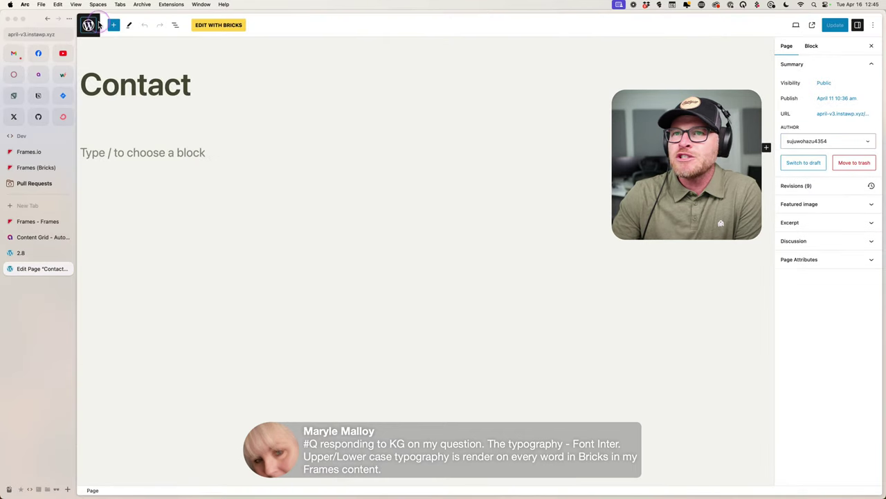
pyautogui.press('super+bracketleft')
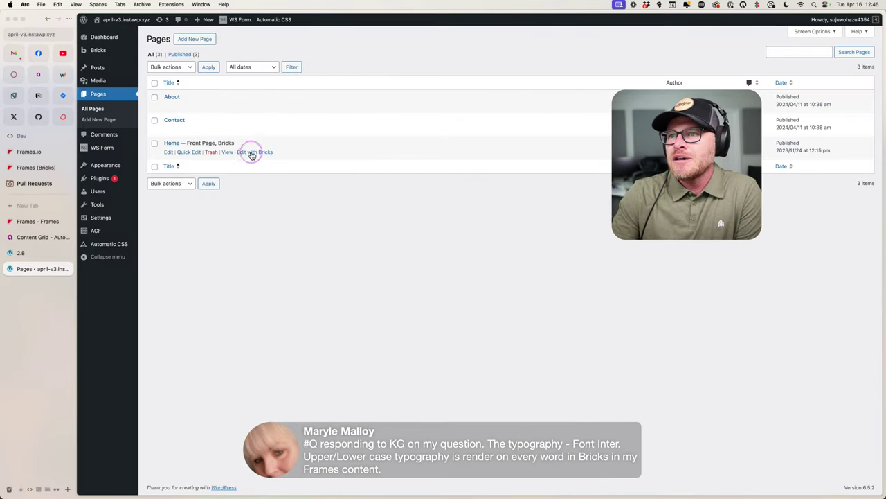
pyautogui.click(254, 152)
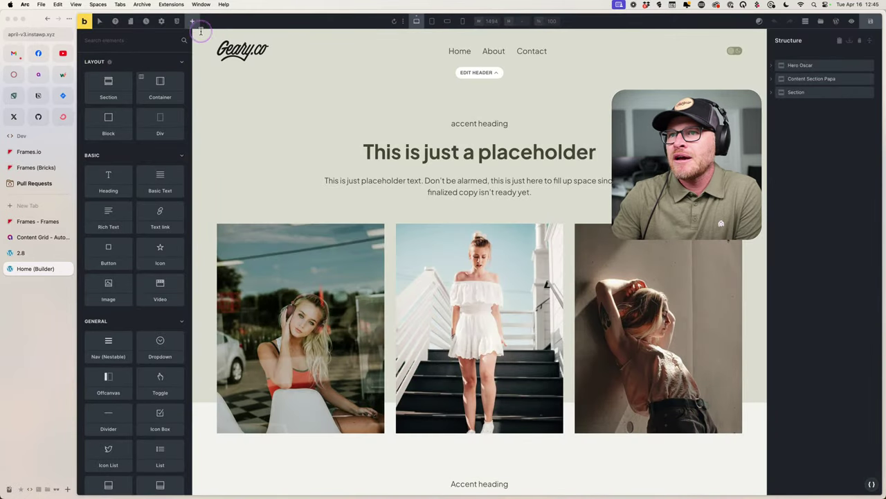
# Check the theme style Body font family with an 'inter' search, then open Home in WordPress.
pyautogui.click(161, 20)
pyautogui.click(127, 63)
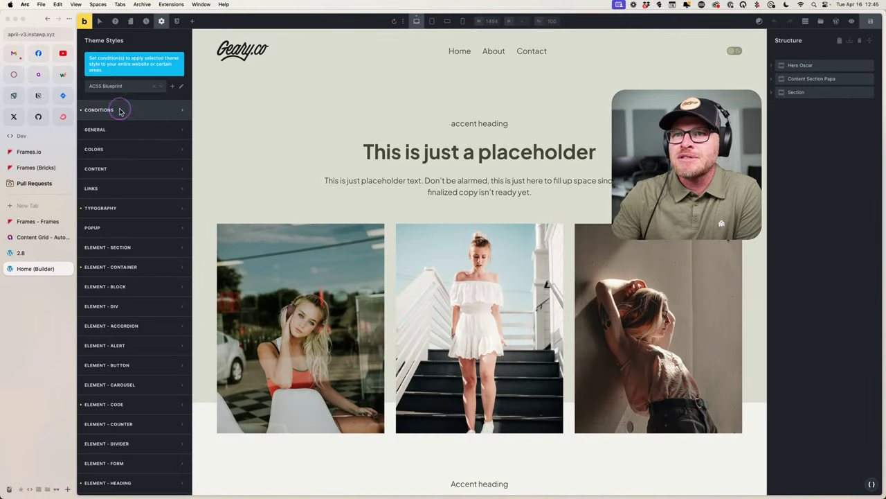
pyautogui.click(133, 206)
pyautogui.scroll(-3, 159, 220)
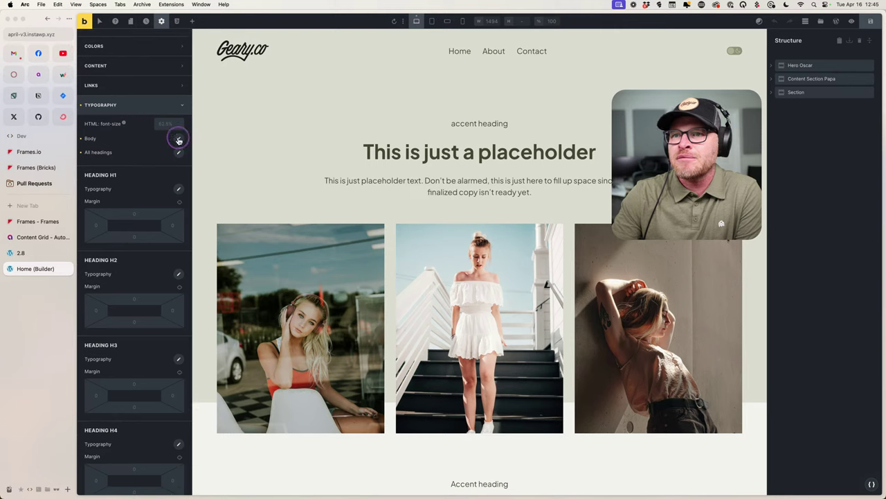
pyautogui.click(179, 139)
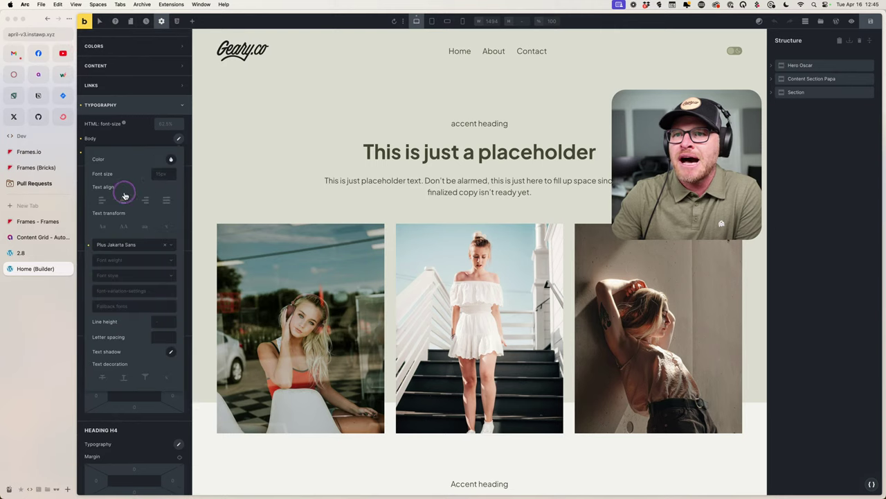
pyautogui.click(146, 248)
pyautogui.write('inter')
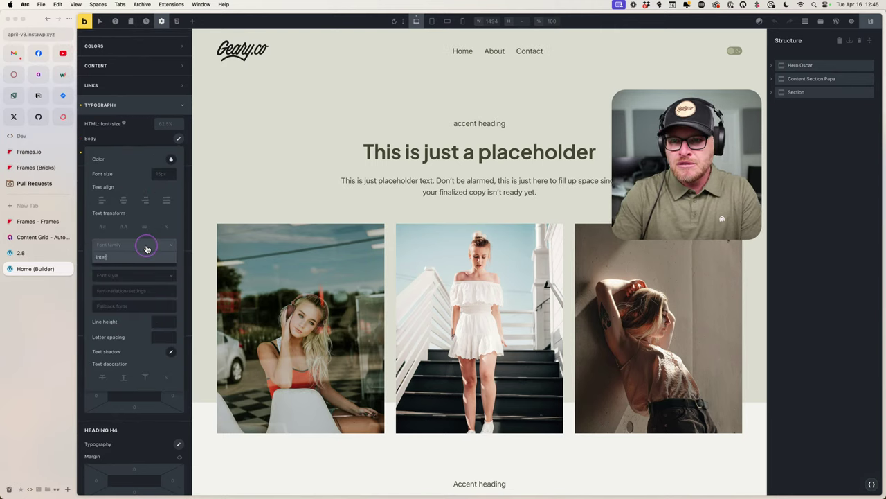
pyautogui.press('BackSpace')
pyautogui.press('BackSpace')
pyautogui.press('BackSpace')
pyautogui.press('BackSpace')
pyautogui.press('BackSpace')
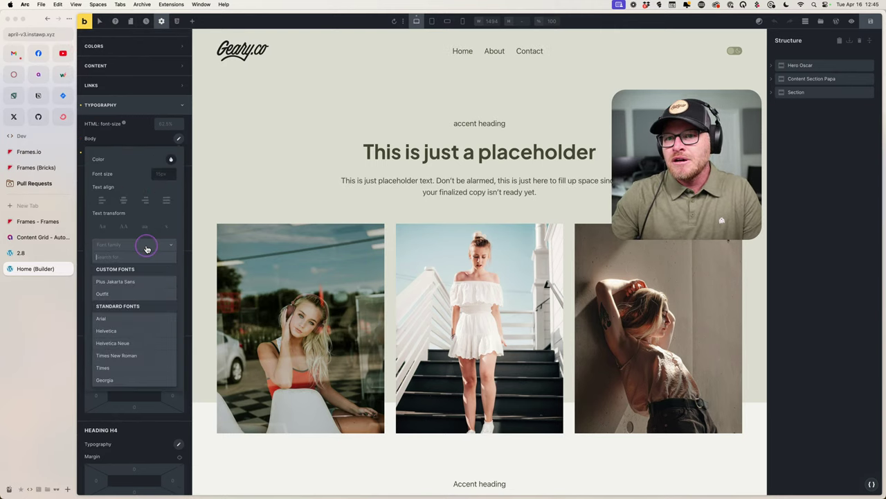
pyautogui.click(835, 22)
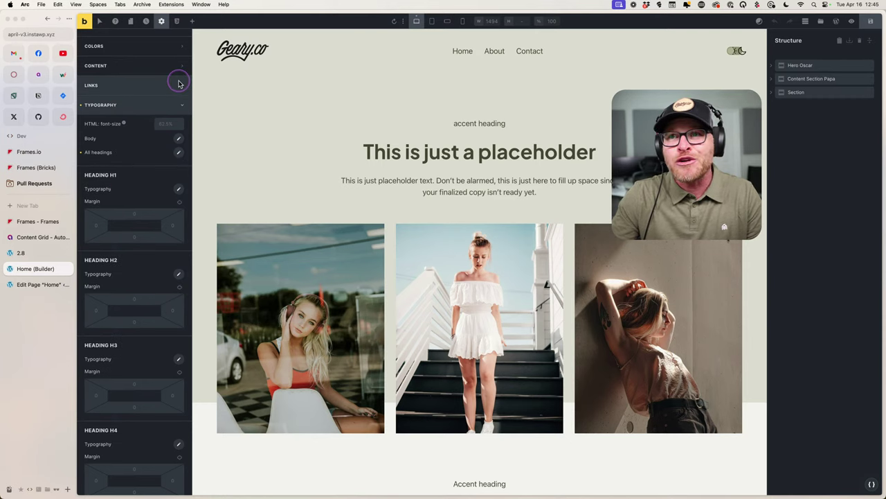
pyautogui.click(63, 284)
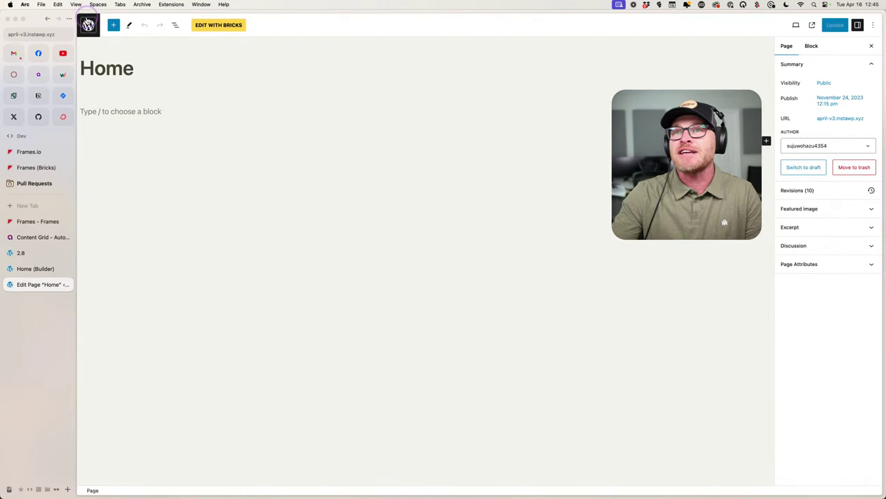
# Open the Bricks Performance settings in the WordPress admin.
pyautogui.click(88, 25)
pyautogui.moveTo(118, 53)
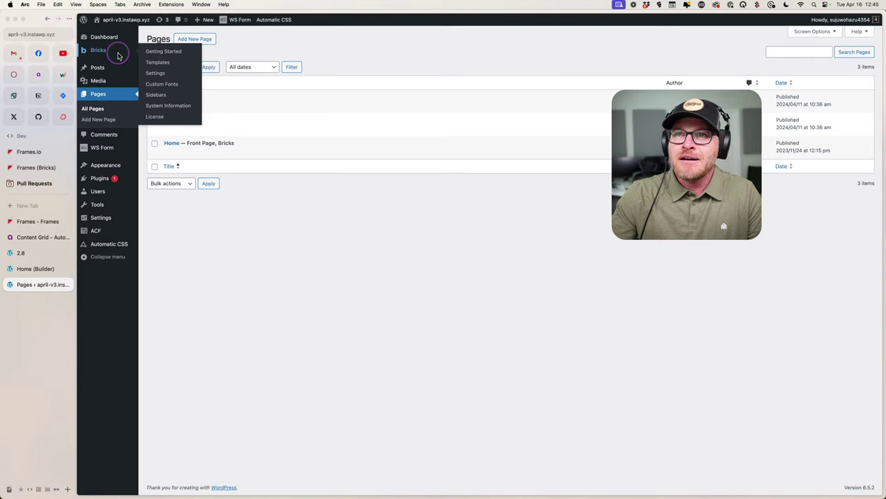
pyautogui.click(178, 73)
pyautogui.click(319, 60)
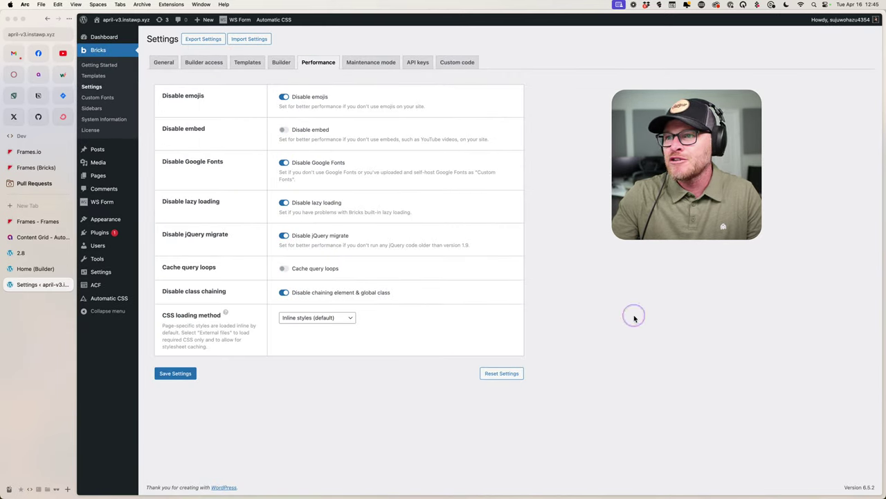
# Recheck the Body font family list in the builder, then leave the builder.
pyautogui.click(36, 268)
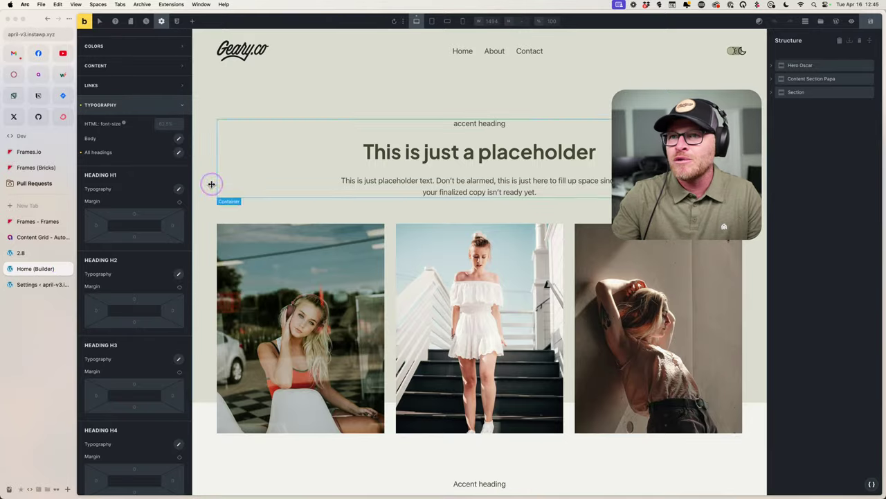
pyautogui.click(178, 138)
pyautogui.click(158, 246)
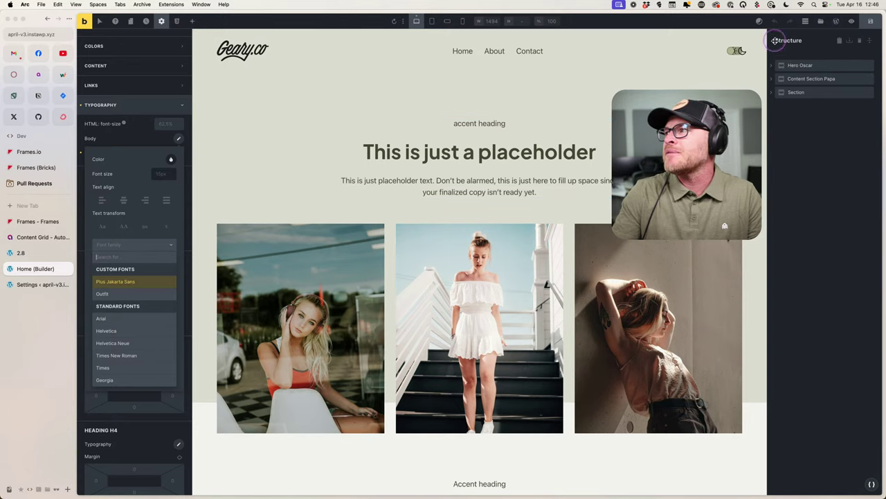
pyautogui.click(835, 21)
pyautogui.press('Return')
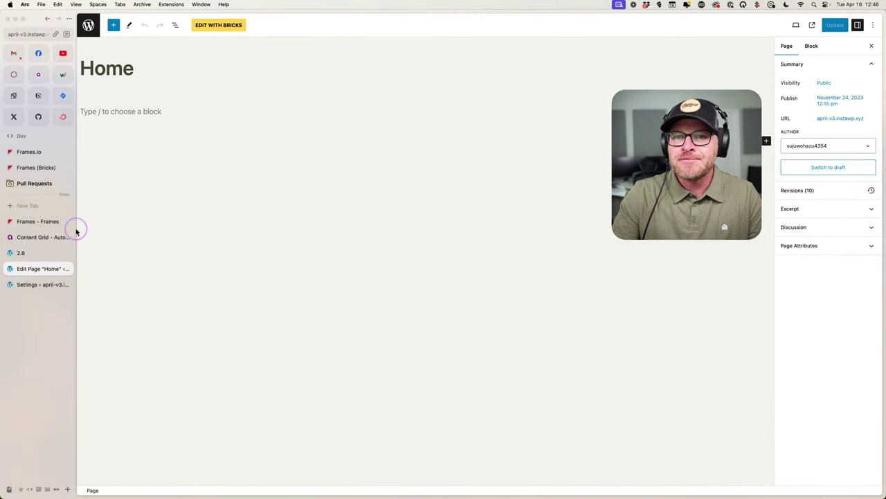
# Untick Disable Google Fonts and save the Bricks performance settings.
pyautogui.click(38, 284)
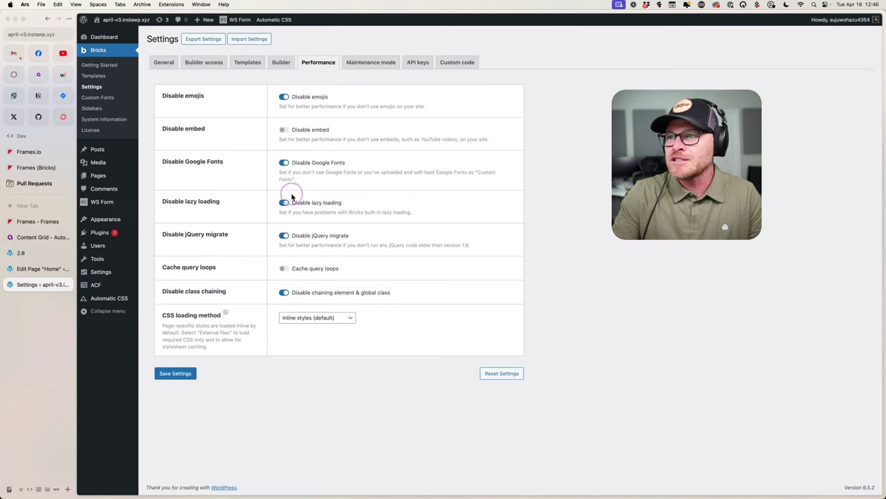
pyautogui.click(283, 162)
pyautogui.click(173, 376)
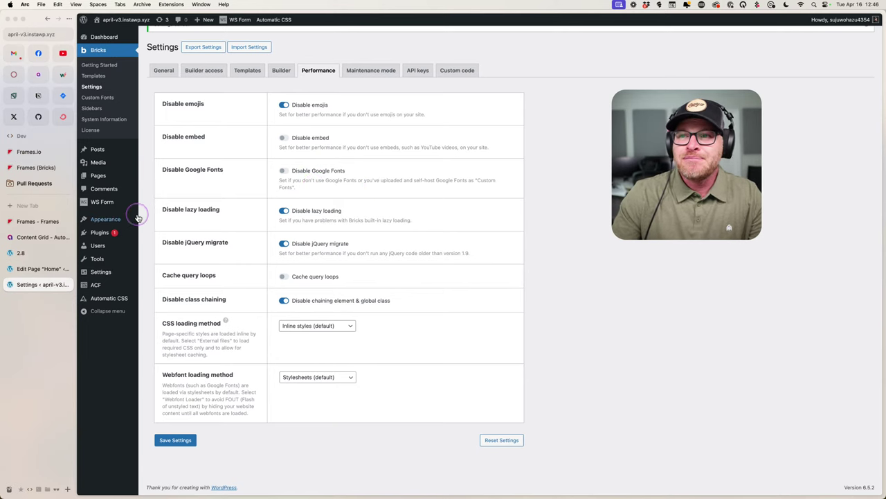
# Reopen the Home page in Bricks from the All Pages list.
pyautogui.moveTo(99, 175)
pyautogui.click(197, 172)
pyautogui.click(55, 269)
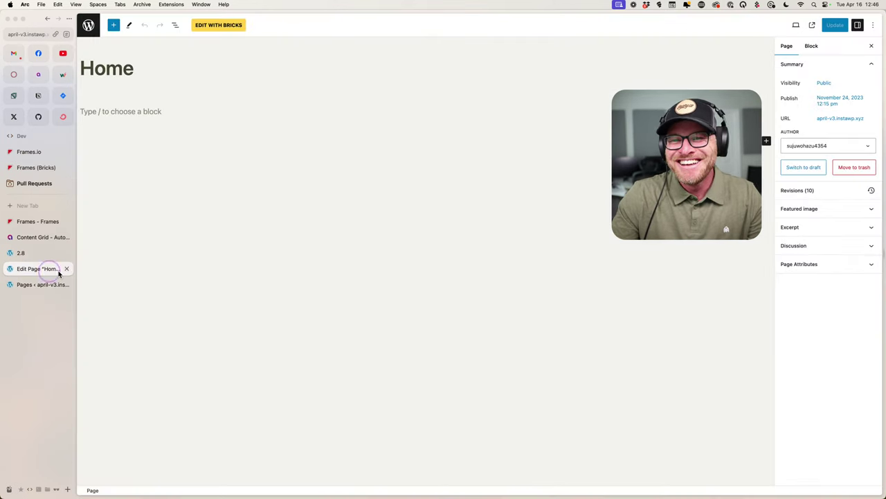
pyautogui.click(219, 25)
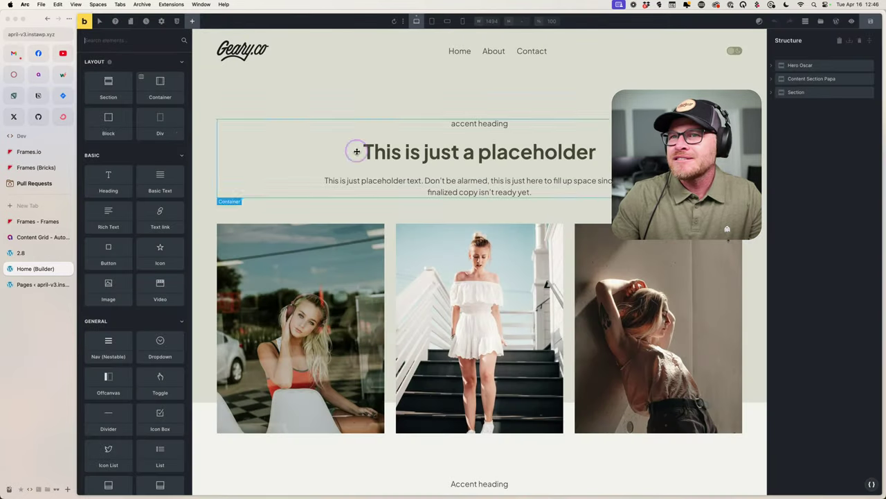
# Set the theme style's Body font family to Inter.
pyautogui.click(259, 129)
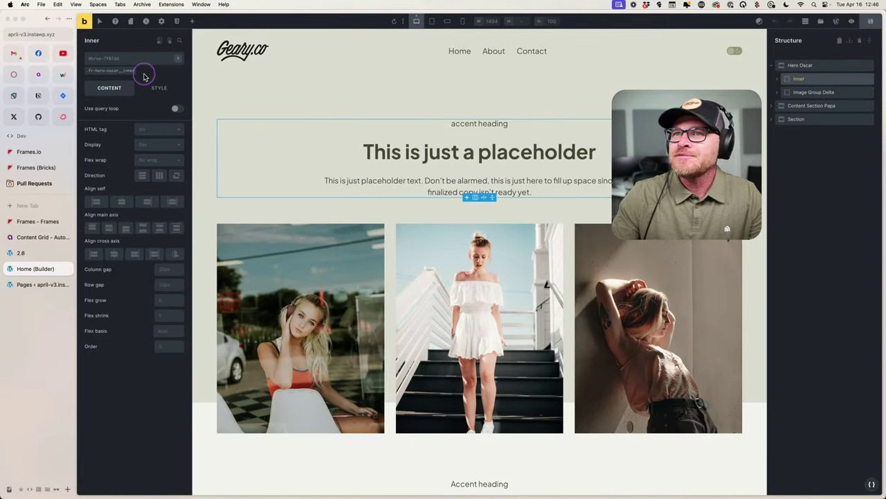
pyautogui.click(162, 21)
pyautogui.click(128, 61)
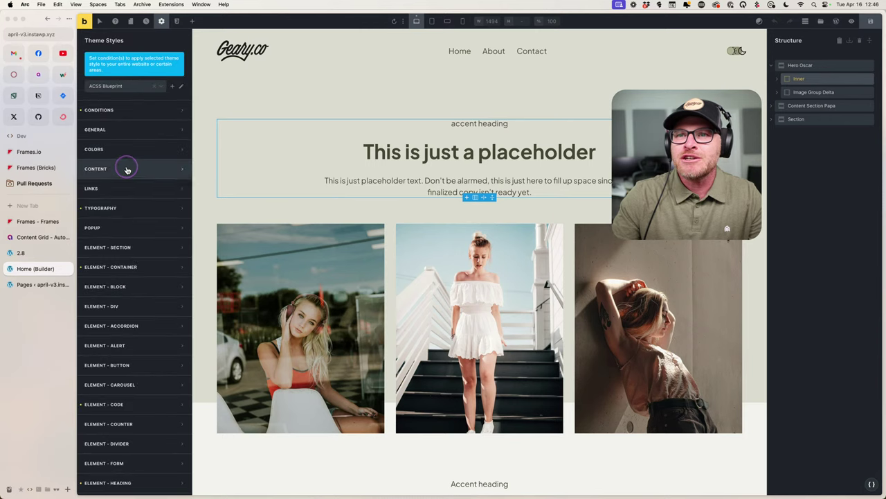
pyautogui.click(125, 207)
pyautogui.click(180, 241)
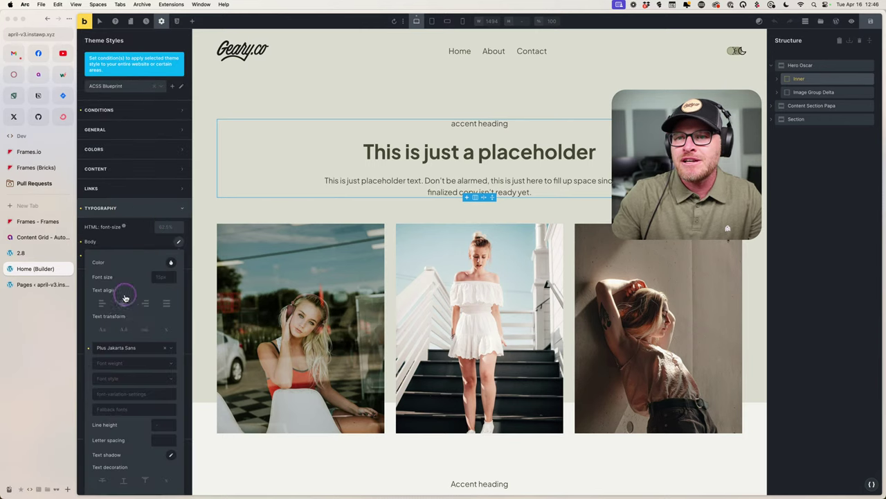
pyautogui.click(128, 347)
pyautogui.write('inter')
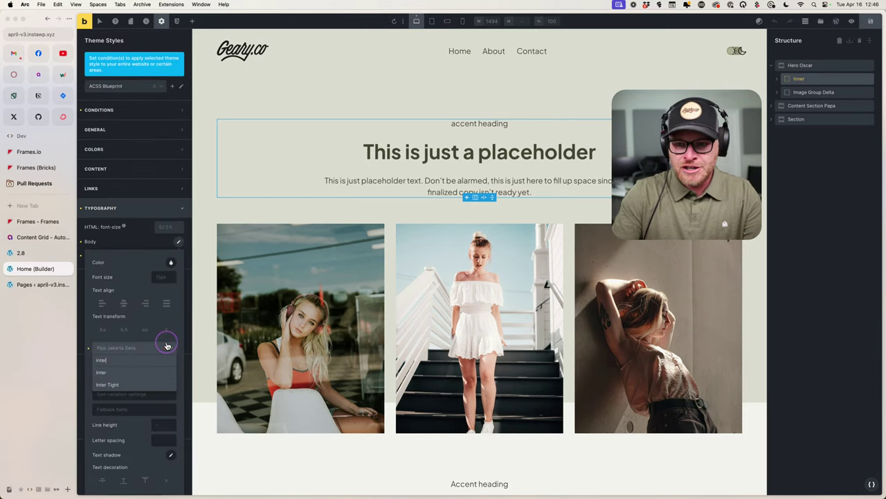
pyautogui.click(133, 371)
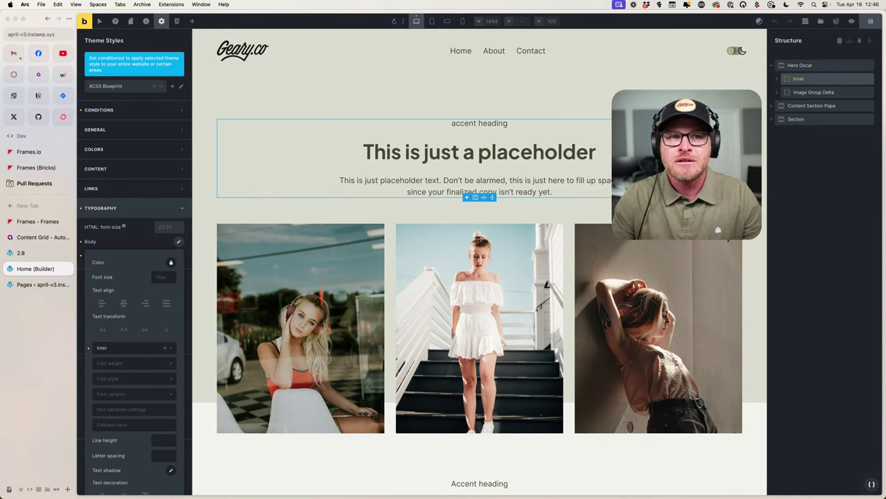
# Try Uppercase then Lowercase text transform on the lede, clear it, and reload with Cmd+R.
pyautogui.click(477, 185)
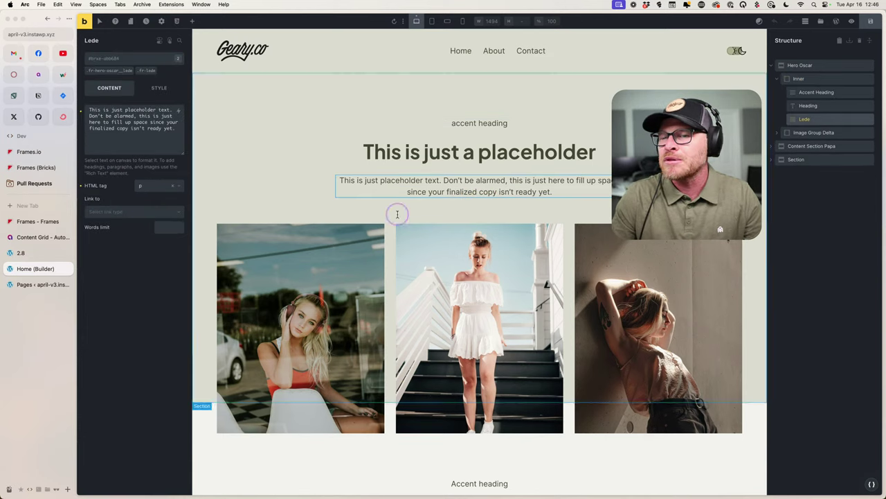
pyautogui.click(157, 88)
pyautogui.click(129, 131)
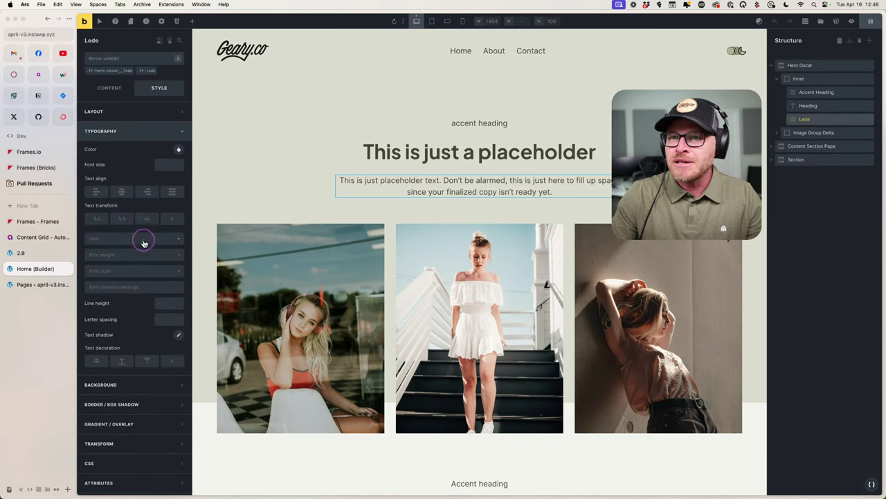
pyautogui.click(123, 221)
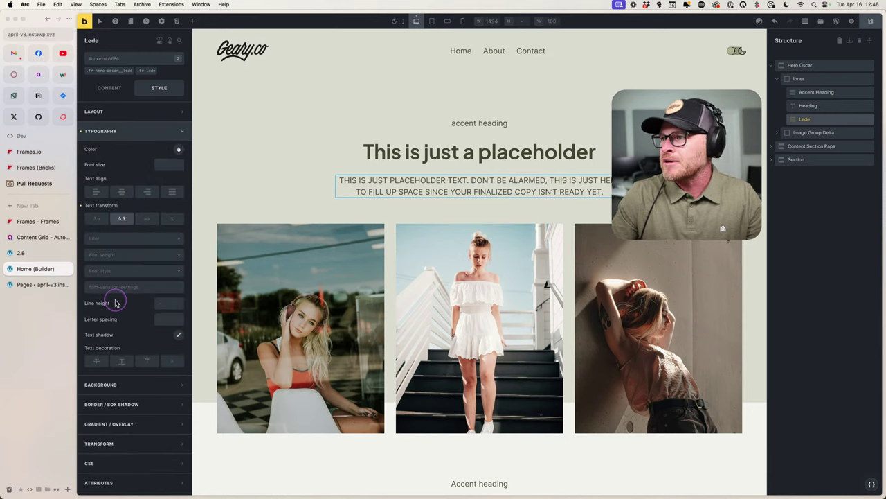
pyautogui.click(122, 219)
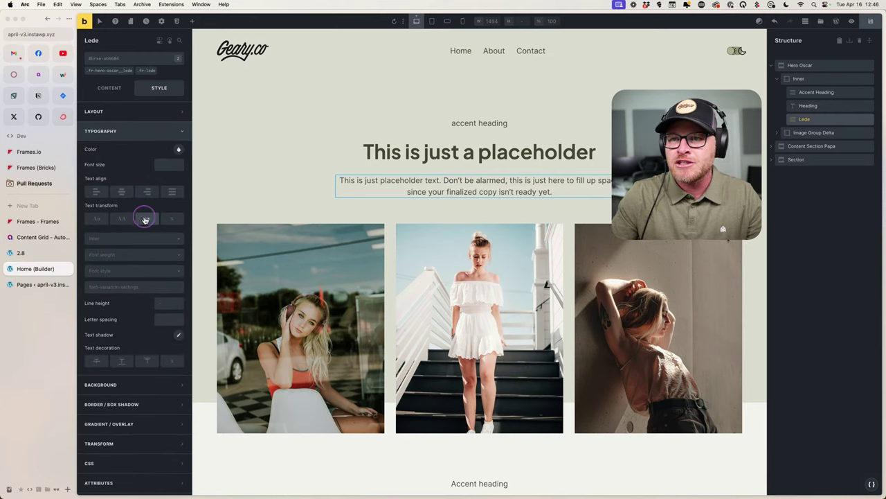
pyautogui.click(146, 219)
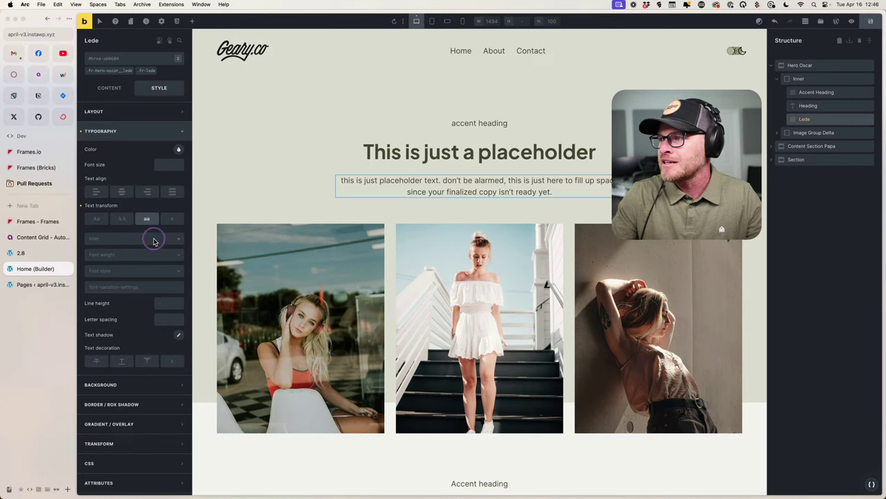
pyautogui.click(147, 219)
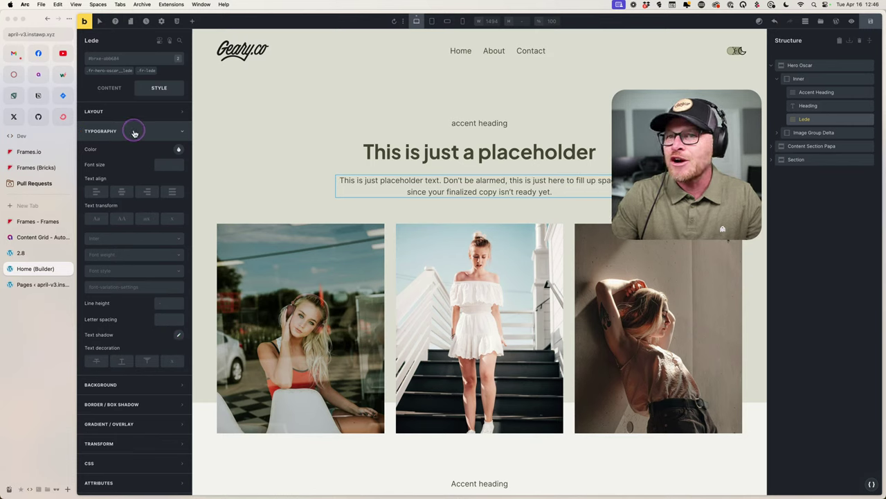
pyautogui.press('super+r')
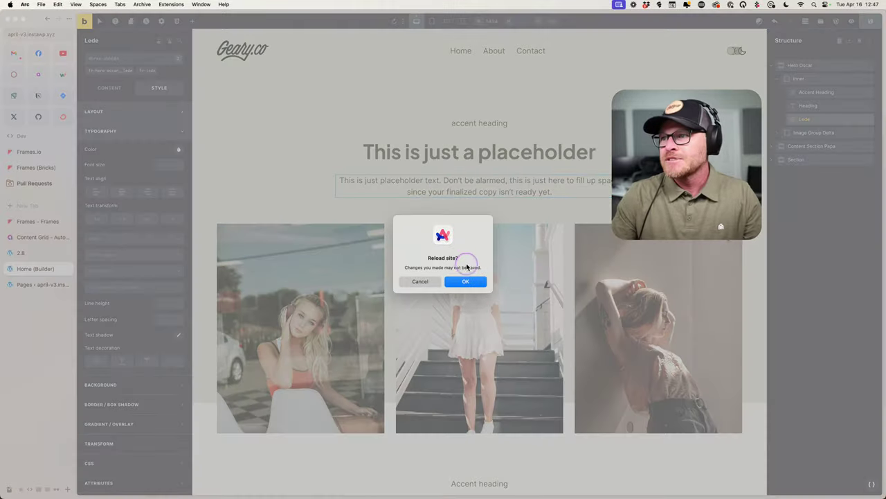
# Confirm the reload and set the theme style's body font to Plus Jakarta Sans.
pyautogui.click(464, 283)
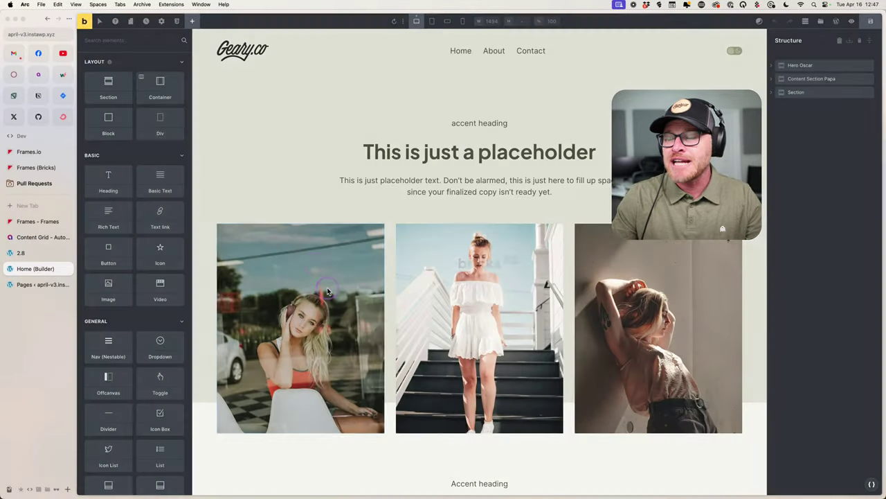
pyautogui.moveTo(108, 121); pyautogui.dragTo(263, 158)
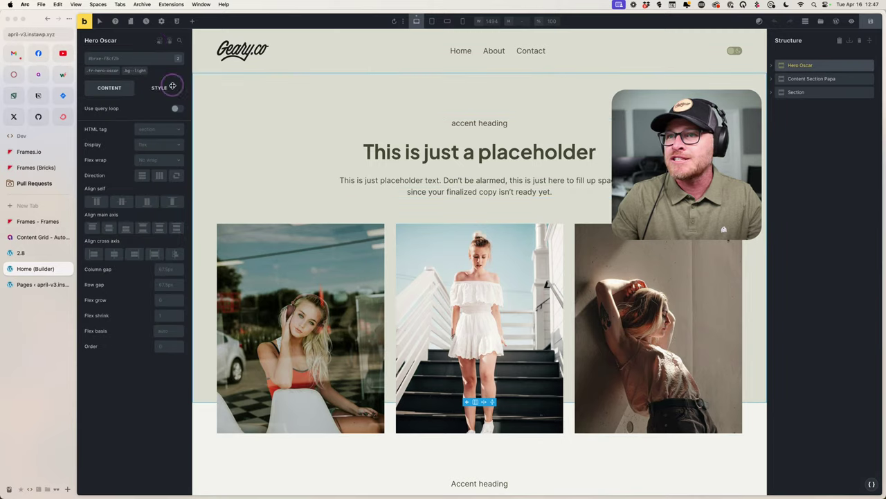
pyautogui.click(162, 21)
pyautogui.click(121, 61)
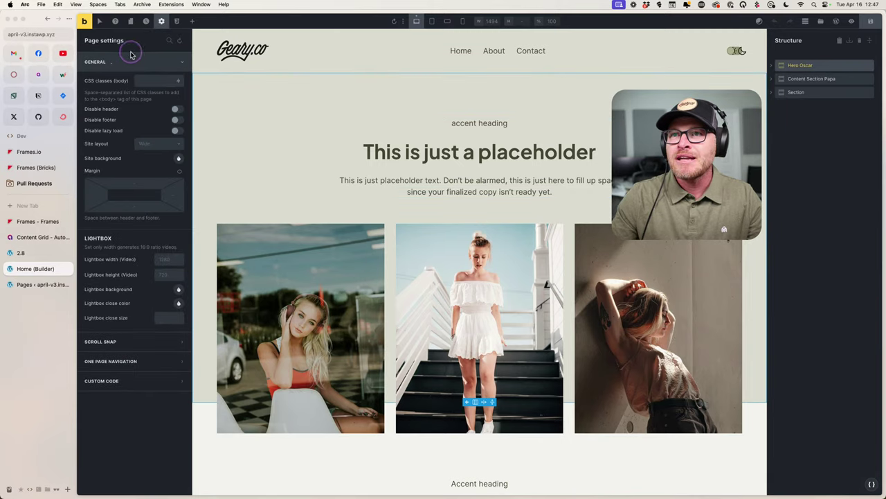
pyautogui.click(161, 21)
pyautogui.click(118, 80)
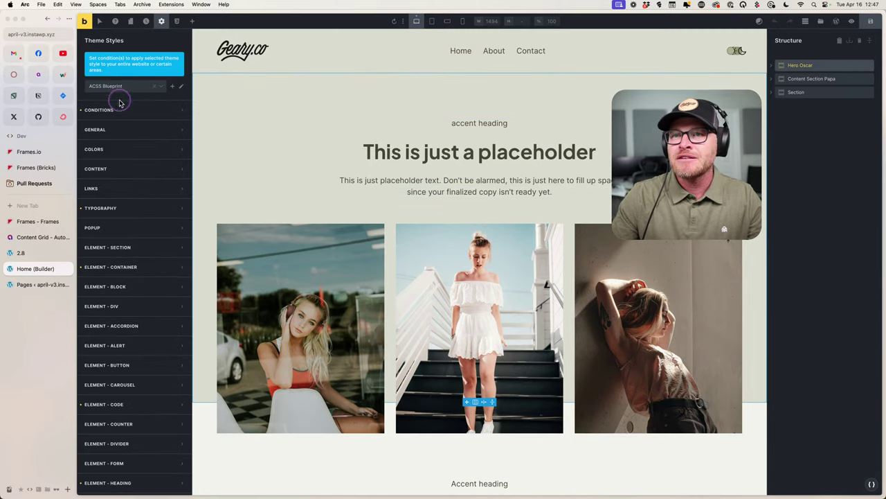
pyautogui.click(120, 207)
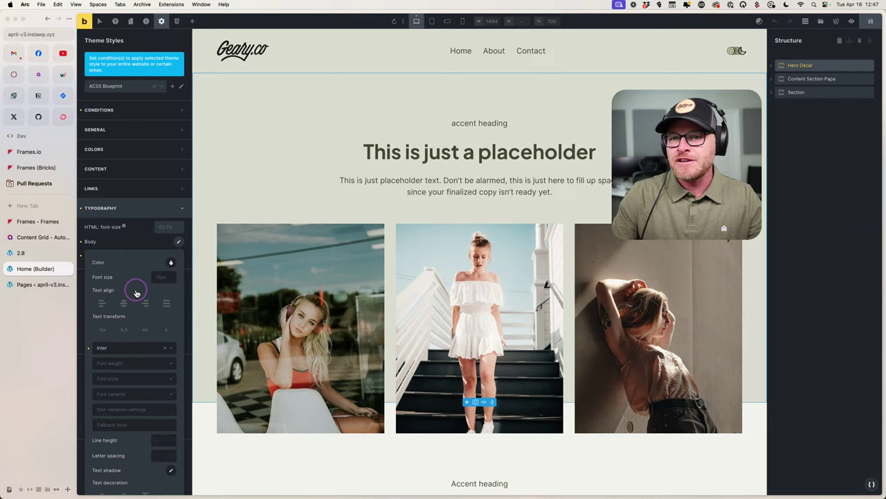
pyautogui.click(123, 349)
pyautogui.write('plus')
pyautogui.click(123, 371)
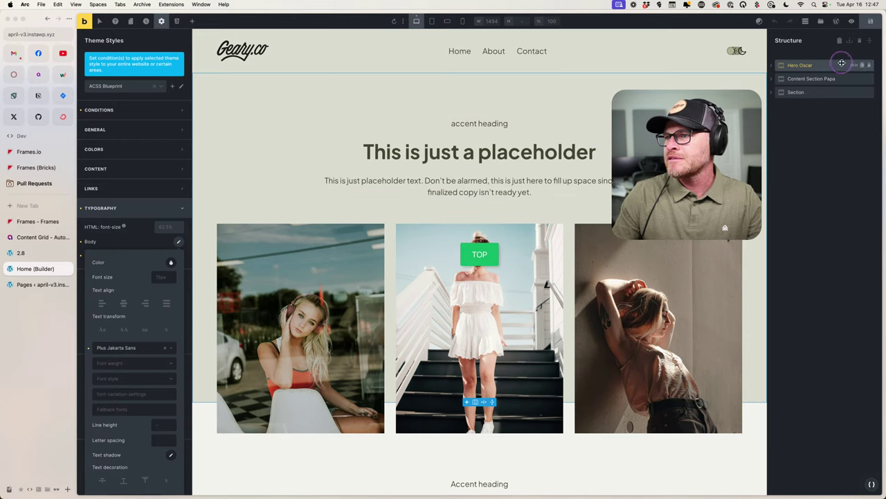
# Switch the body font to Inter, then back to Plus Jakarta Sans.
pyautogui.scroll(-5, 558, 153)
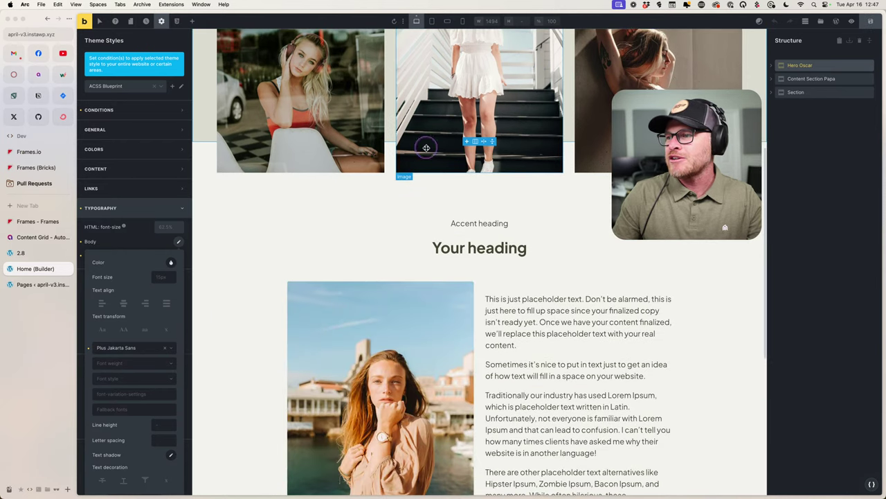
pyautogui.scroll(8, 426, 147)
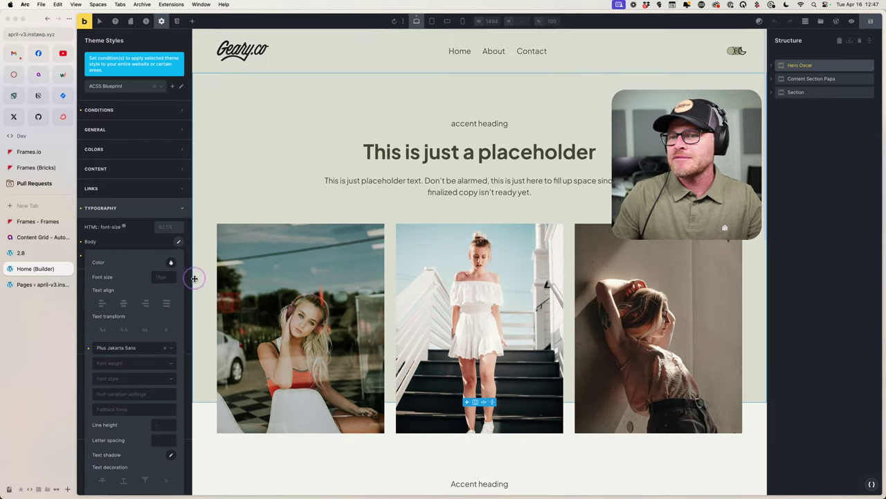
pyautogui.click(153, 351)
pyautogui.write('Inter')
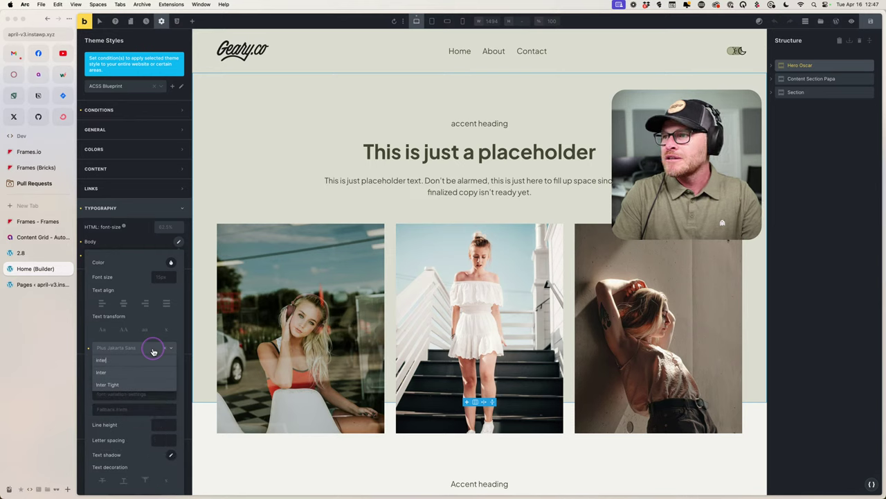
pyautogui.click(145, 373)
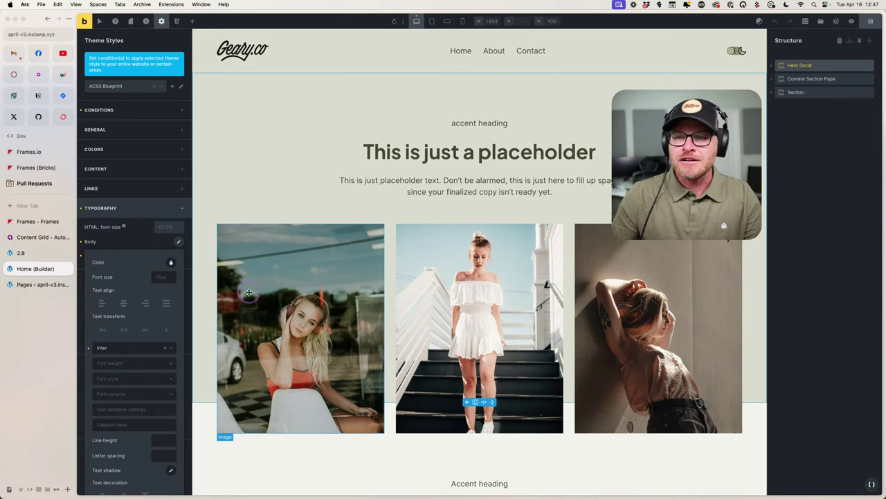
pyautogui.click(164, 352)
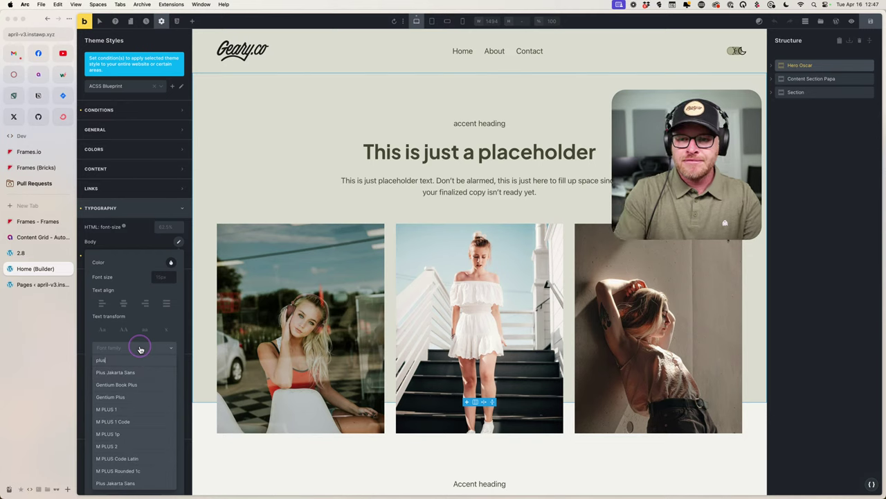
pyautogui.click(136, 372)
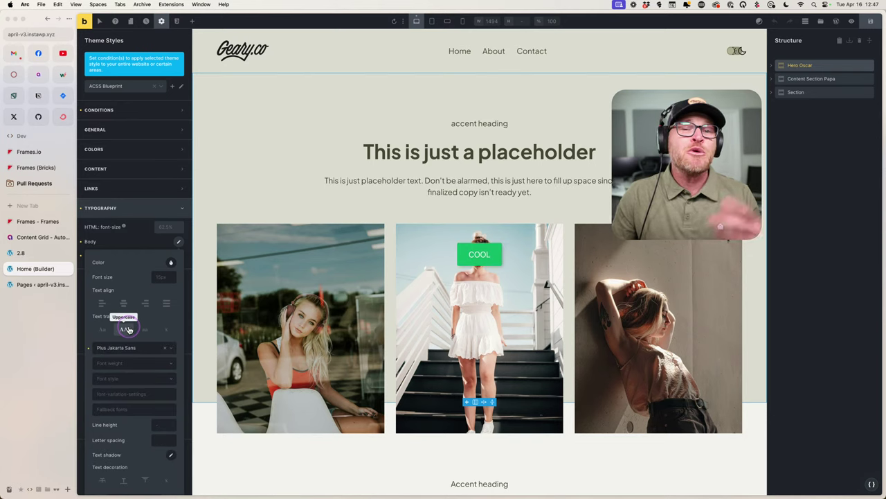
# Browse the theme style's typography, container and Body typography settings.
pyautogui.click(114, 209)
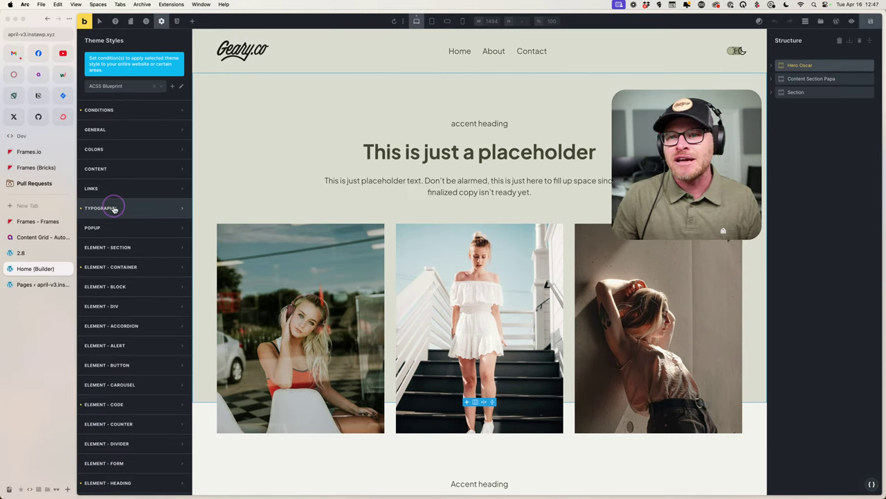
pyautogui.click(115, 268)
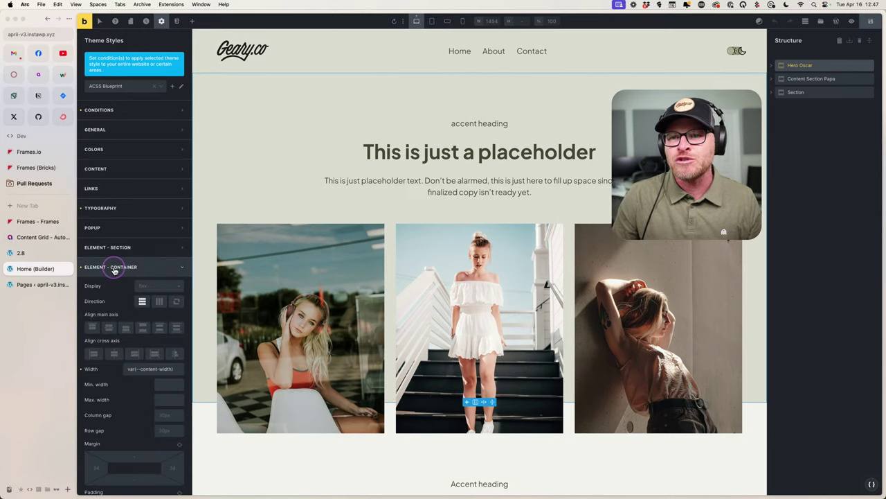
pyautogui.click(122, 211)
pyautogui.scroll(-2, 163, 248)
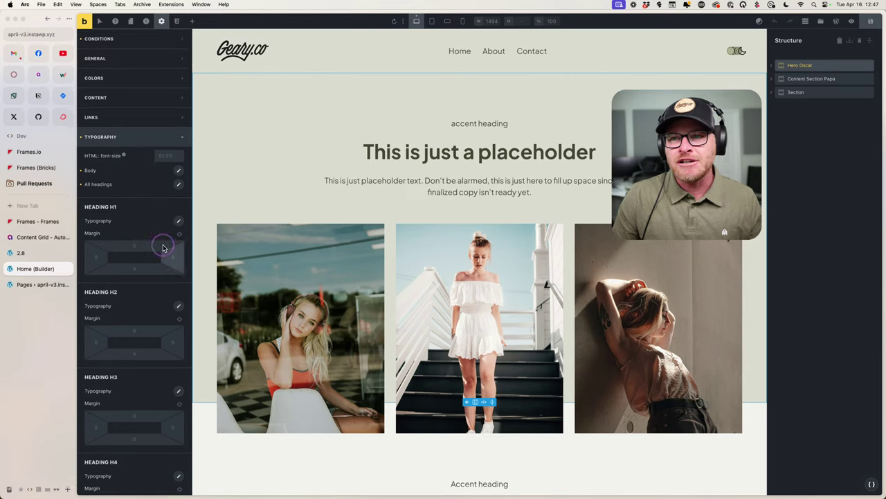
pyautogui.scroll(2, 164, 248)
pyautogui.scroll(-1, 173, 208)
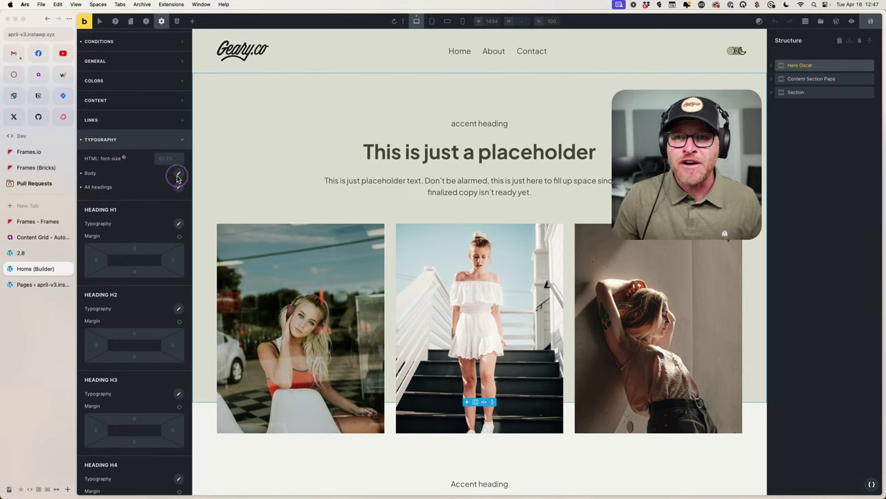
pyautogui.click(177, 176)
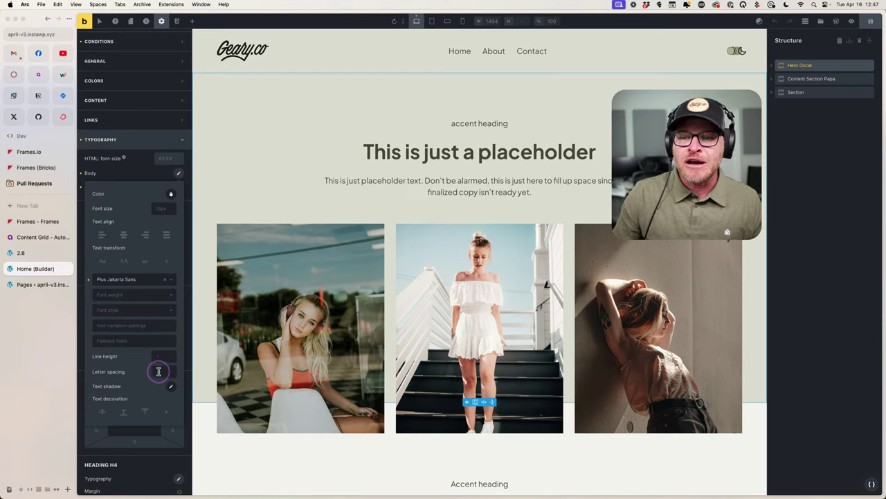
pyautogui.click(175, 177)
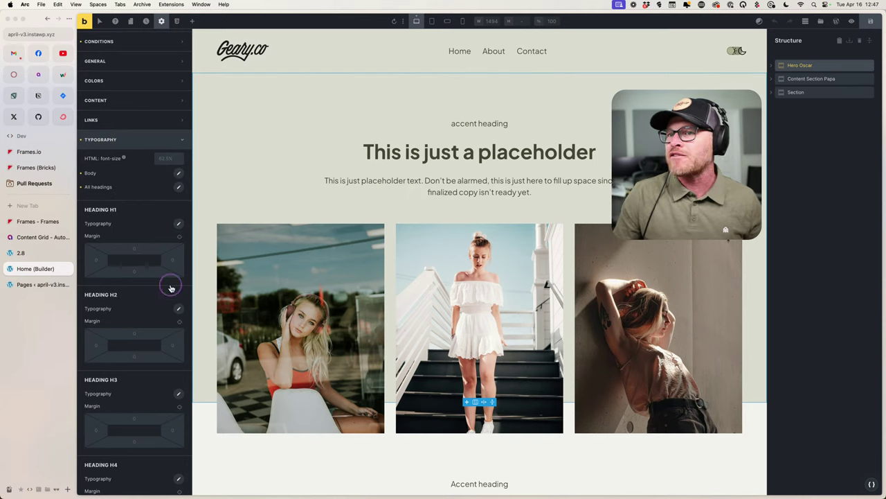
# Open the bricks30 site's WP Admin dashboard from the Local app.
pyautogui.moveTo(201, 484)
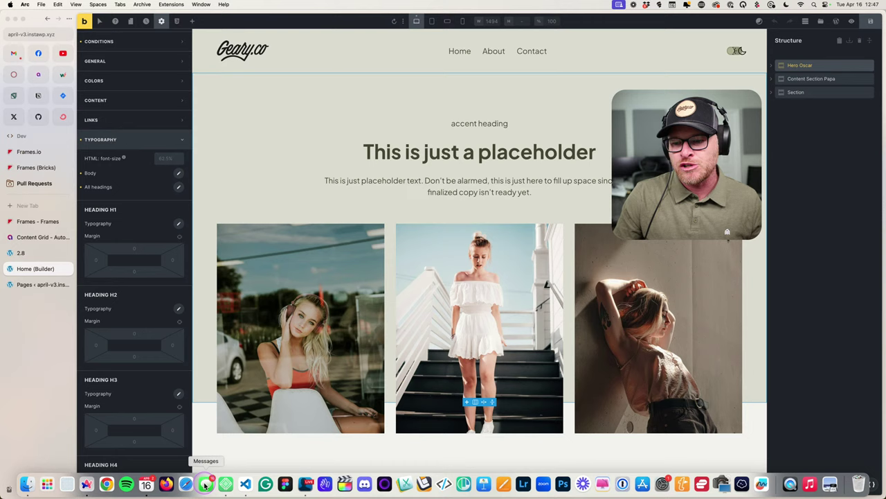
pyautogui.click(244, 485)
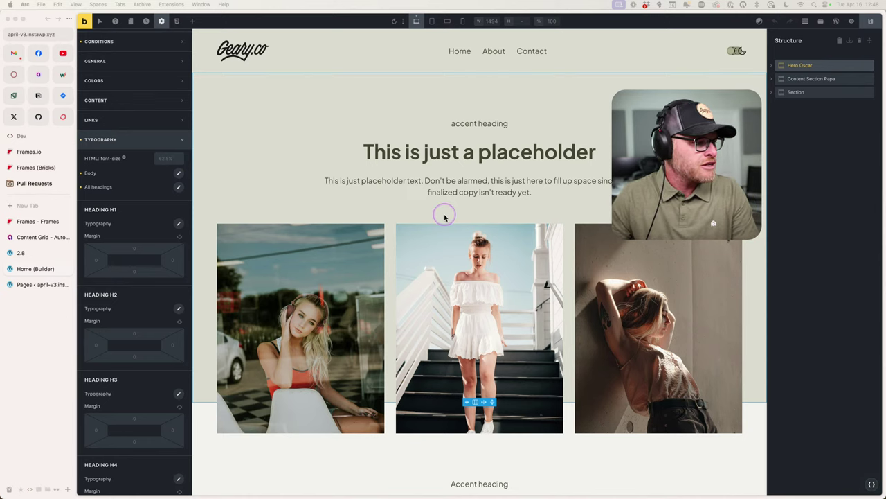
pyautogui.moveTo(339, 494)
pyautogui.click(225, 484)
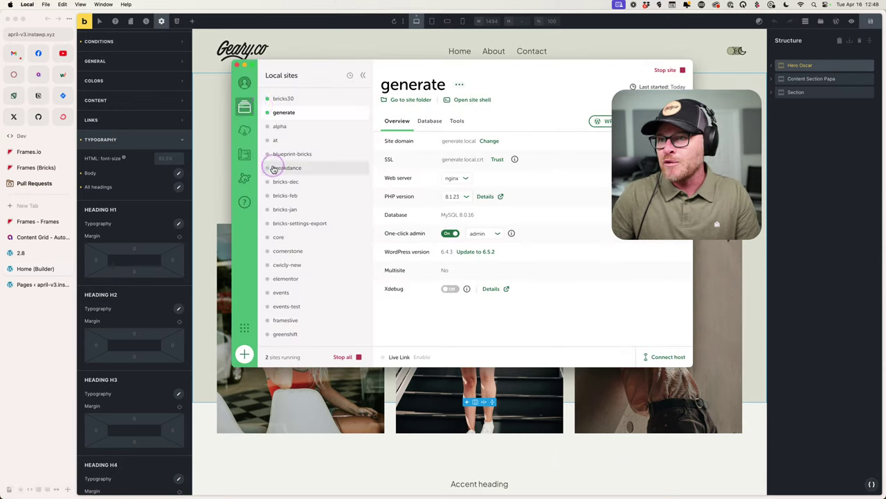
pyautogui.click(291, 100)
pyautogui.click(601, 120)
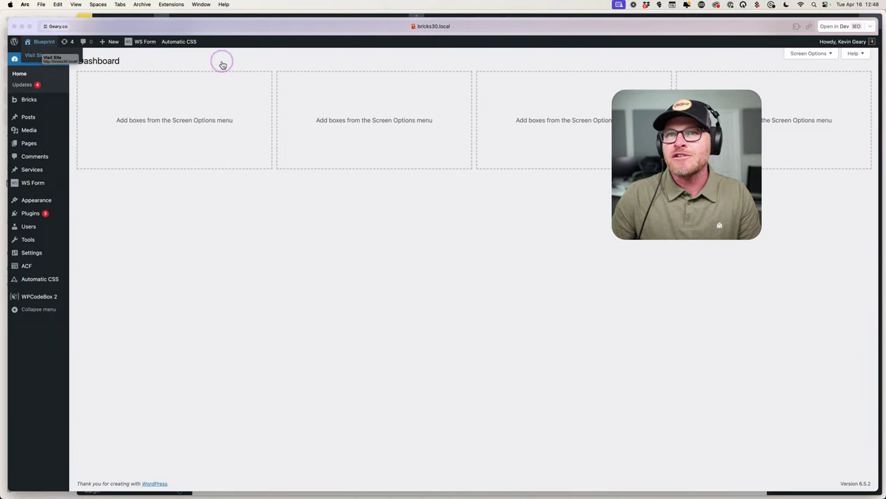
# Visit the bricks30 front-end page and open the Automatic CSS settings panel.
pyautogui.click(40, 54)
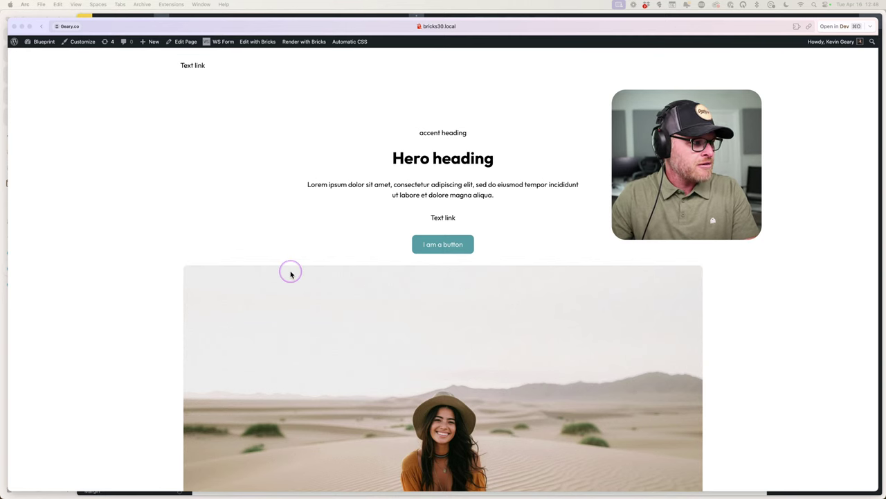
pyautogui.tripleClick(350, 41)
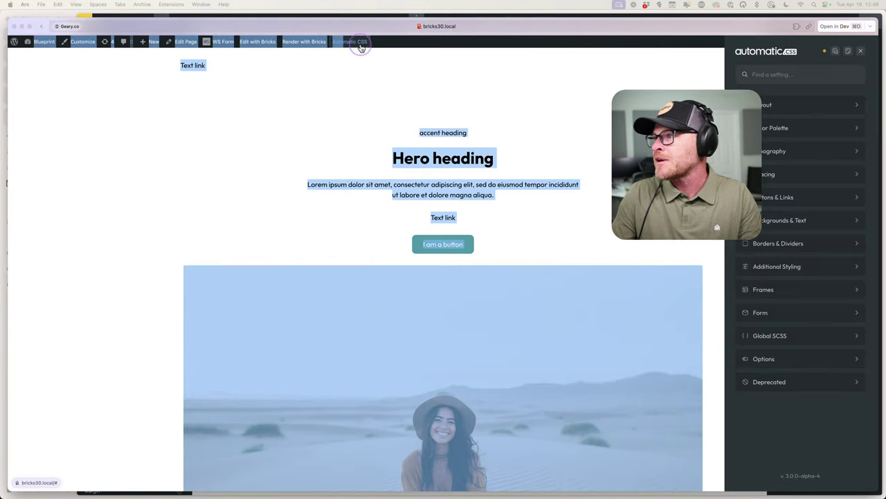
# In Typography, trial the heading as uppercase, italic, 2px letter spacing and weight 100.
pyautogui.click(793, 153)
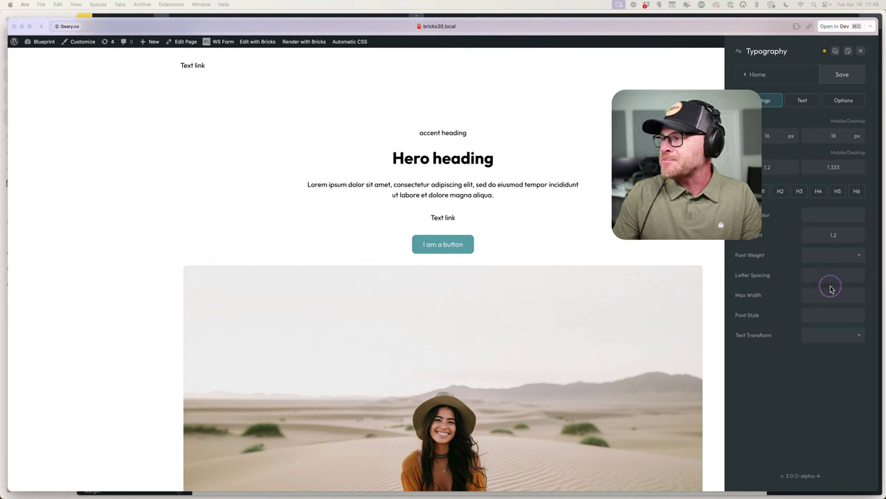
pyautogui.click(834, 339)
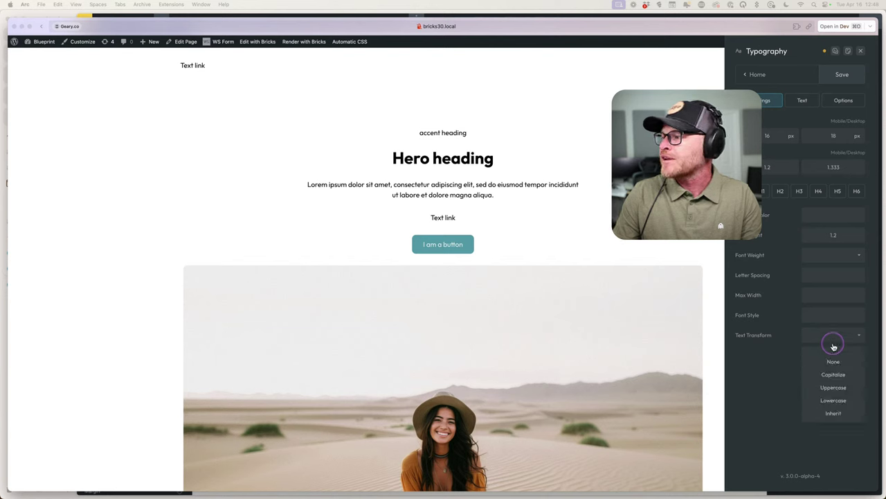
pyautogui.click(833, 388)
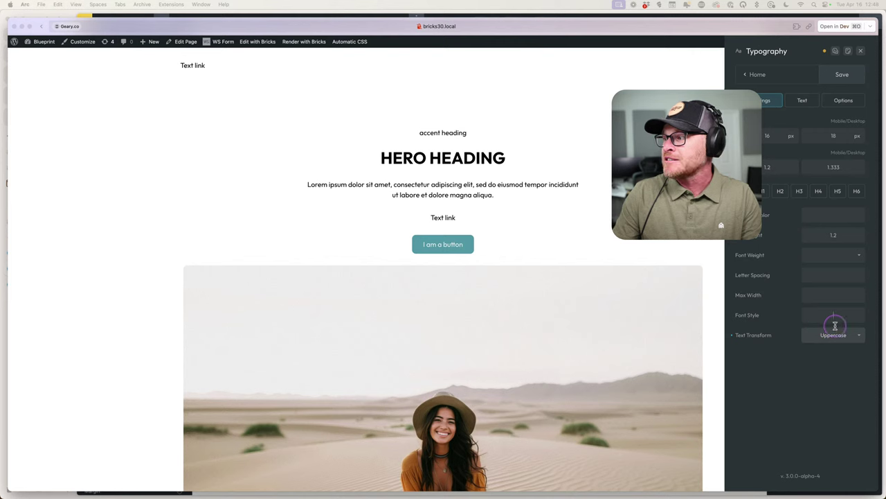
pyautogui.write('itali')
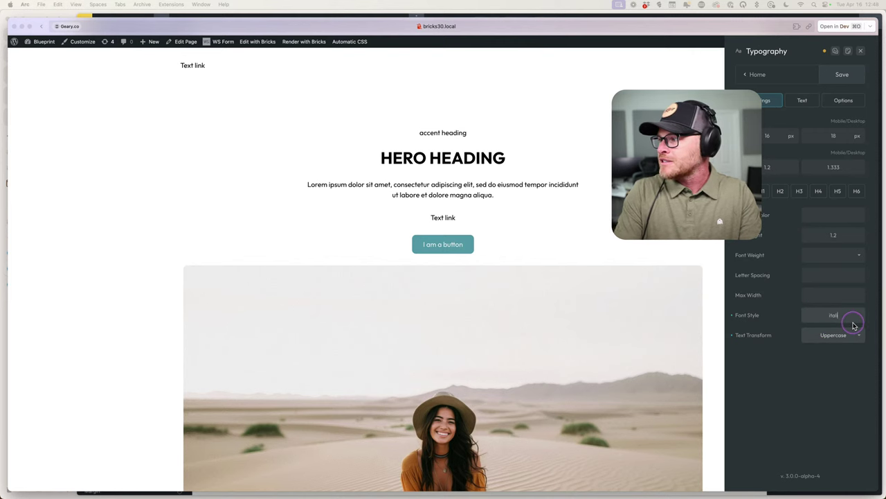
pyautogui.write('c')
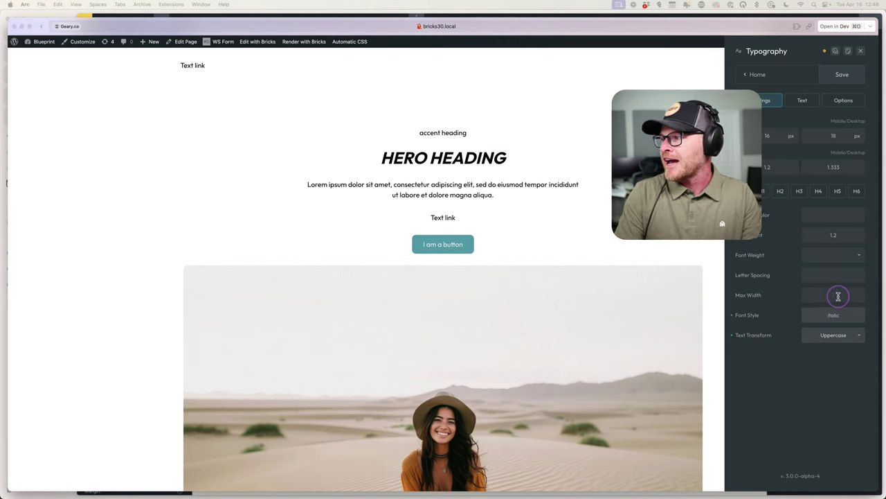
pyautogui.click(844, 276)
pyautogui.write('2px')
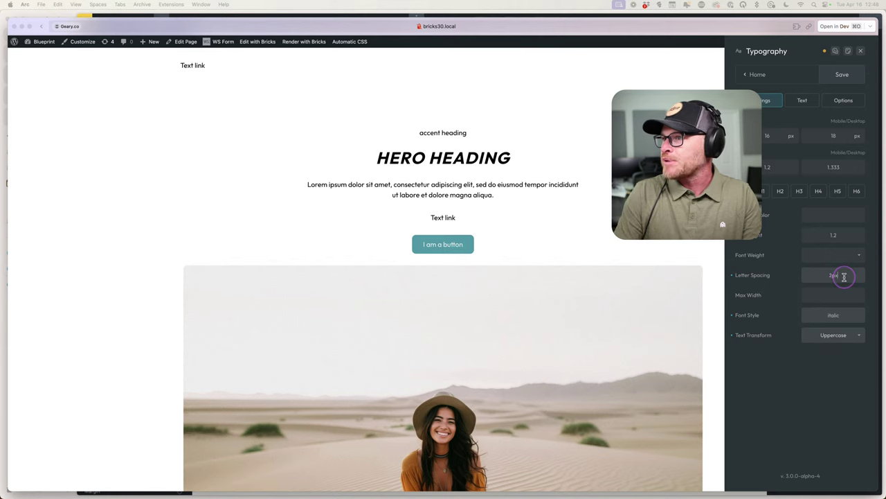
pyautogui.click(834, 255)
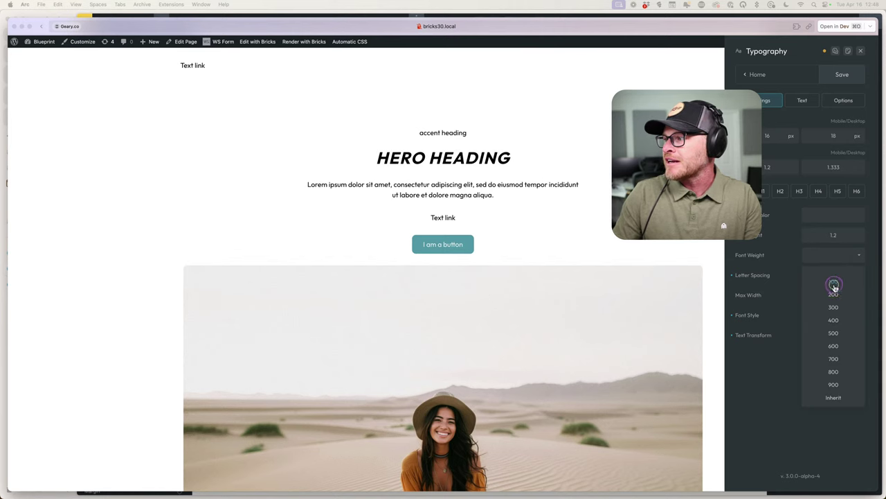
pyautogui.click(835, 284)
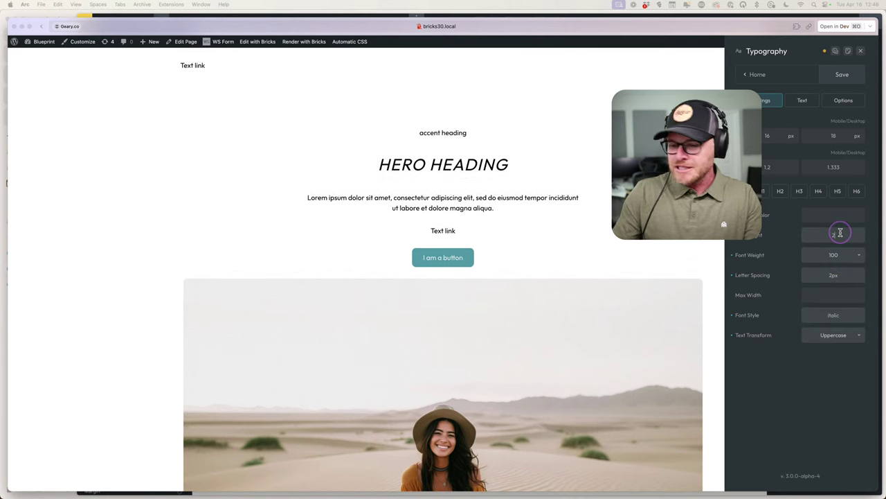
# Make the heading colour red, then reset the trial typography settings.
pyautogui.click(837, 214)
pyautogui.write('red')
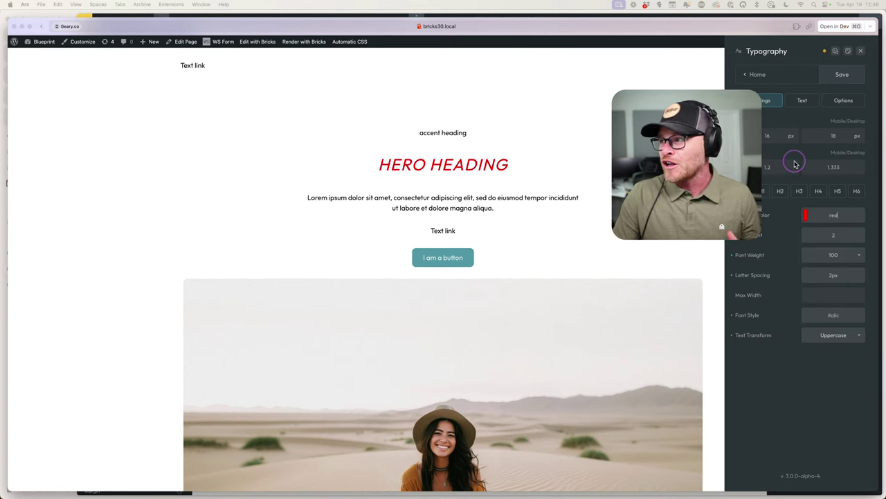
pyautogui.click(834, 51)
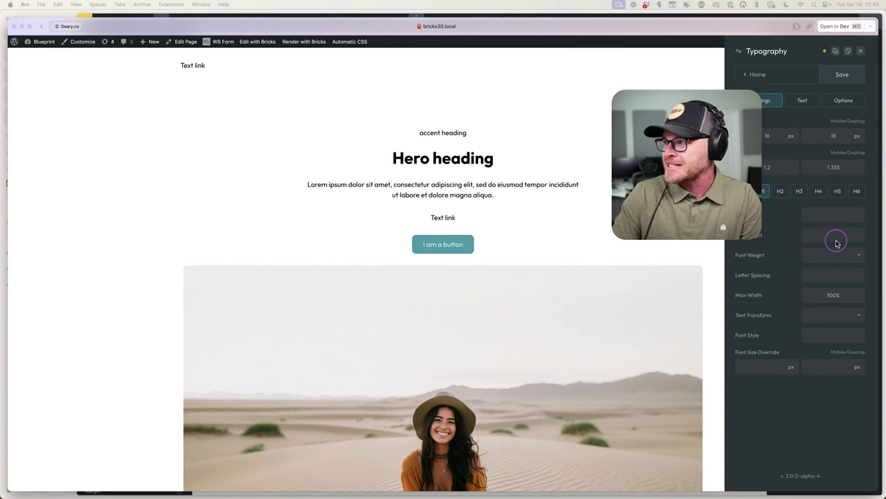
# Give H1 2px letter spacing, red colour, line height 5, weight 100 and uppercase.
pyautogui.click(851, 285)
pyautogui.write('2px')
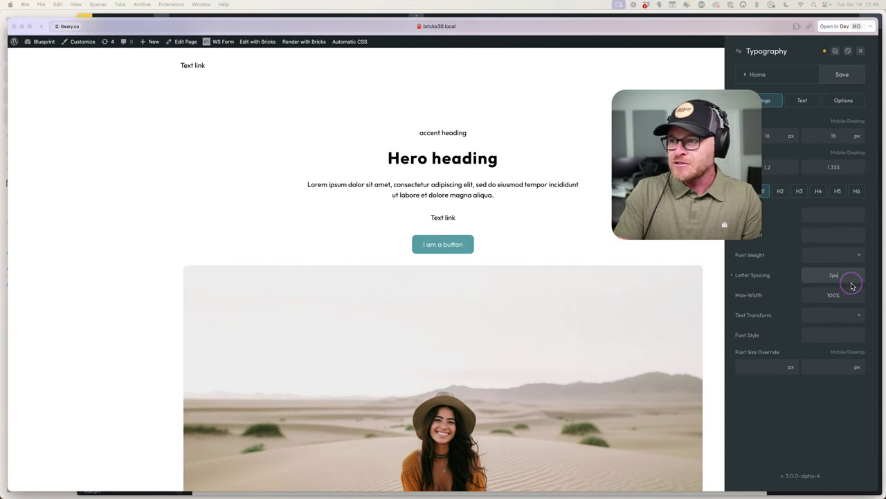
pyautogui.scroll(-10, 639, 277)
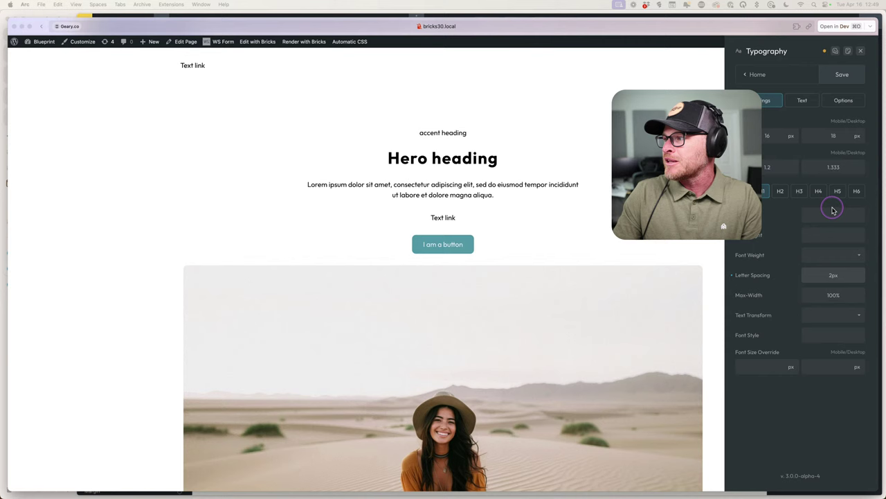
pyautogui.click(833, 213)
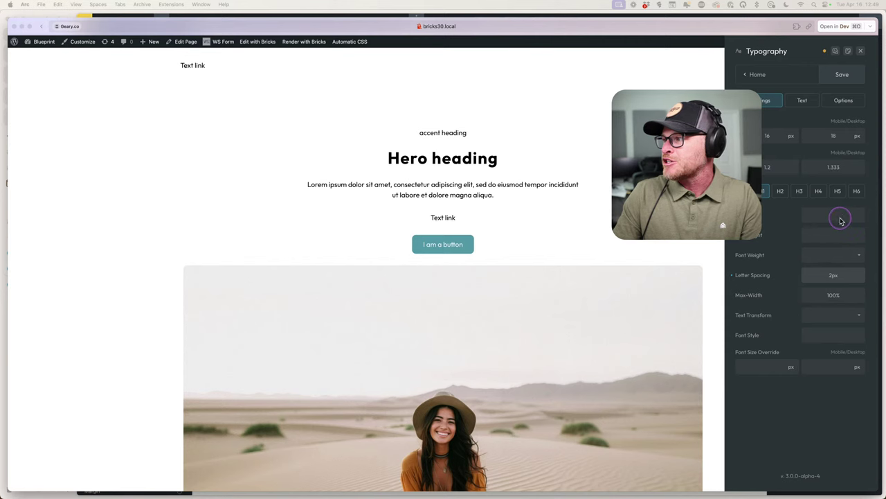
pyautogui.write('red')
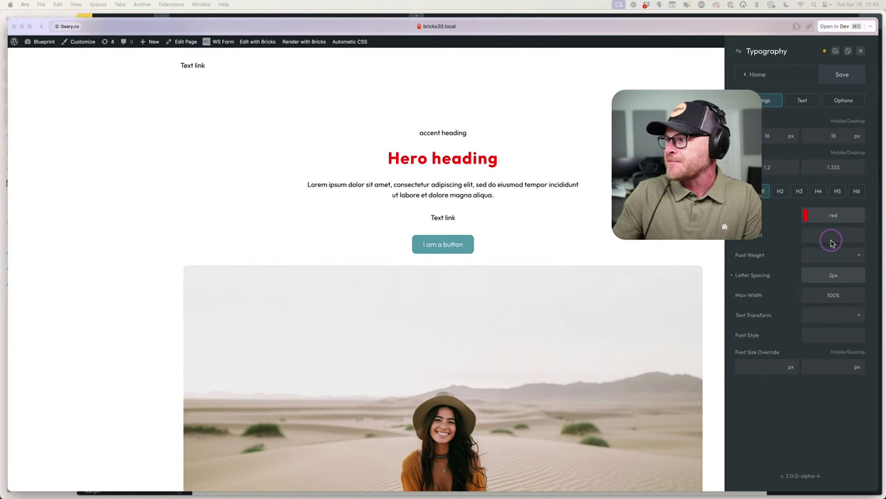
pyautogui.click(832, 238)
pyautogui.write('5')
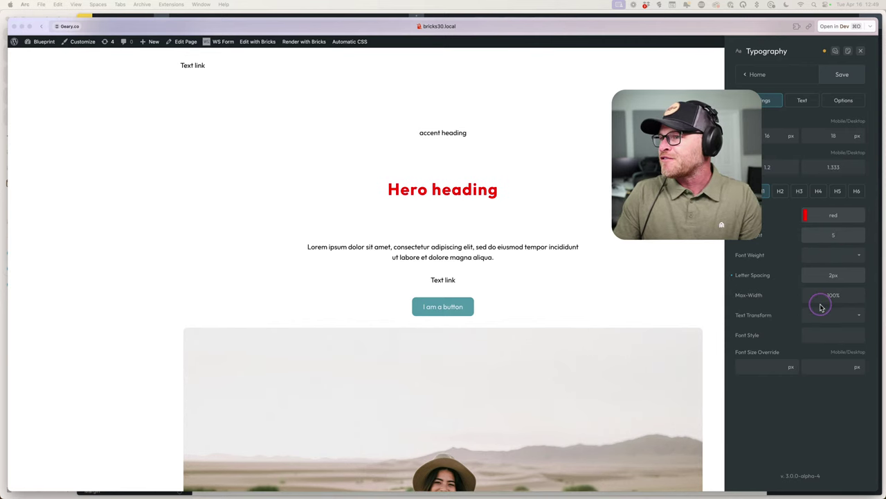
pyautogui.click(835, 255)
pyautogui.click(835, 281)
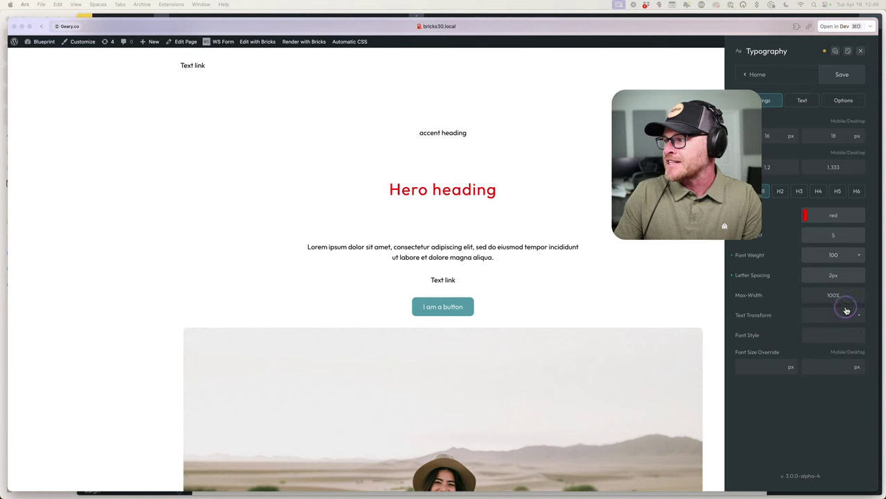
pyautogui.click(841, 316)
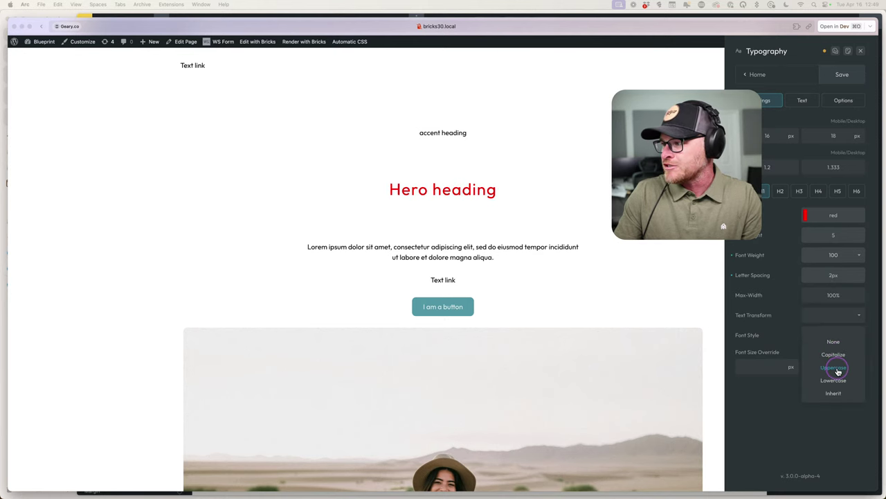
pyautogui.click(834, 367)
# Close the typography panel without saving and reload the front-end page.
pyautogui.scroll(-5, 658, 329)
pyautogui.scroll(-8, 624, 329)
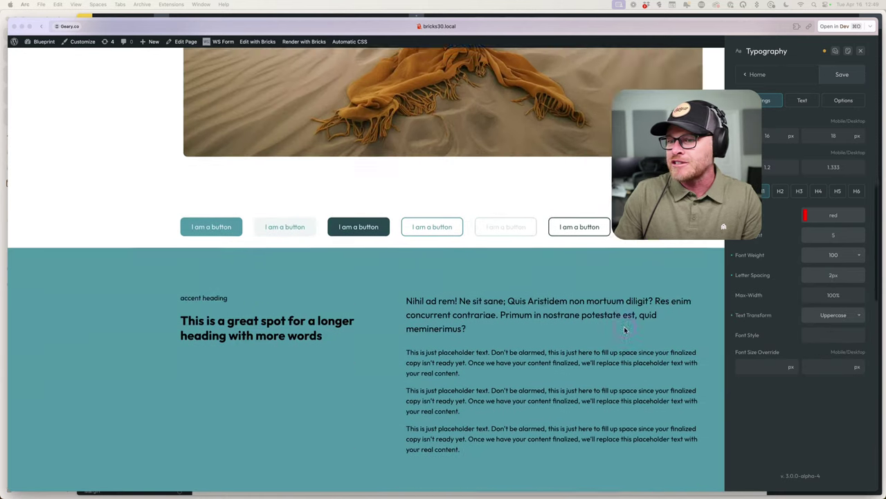
pyautogui.scroll(-1, 303, 287)
pyautogui.scroll(-10, 303, 287)
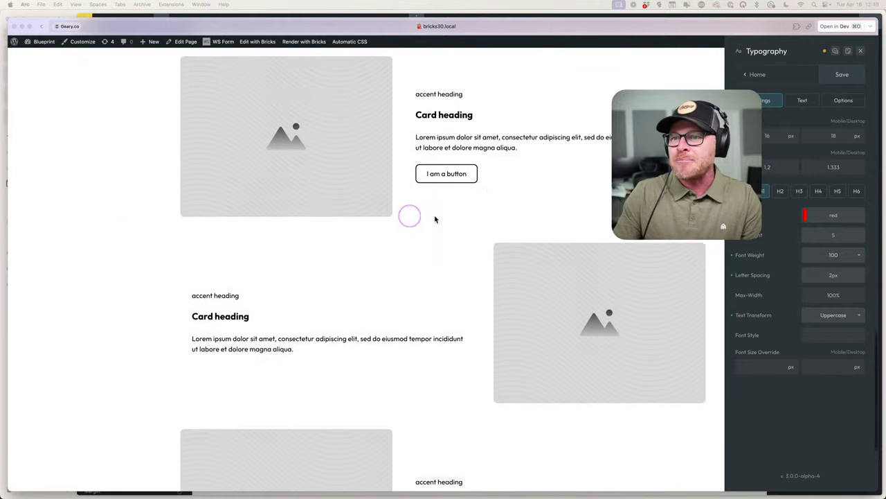
pyautogui.scroll(-8, 471, 353)
pyautogui.scroll(8, 471, 354)
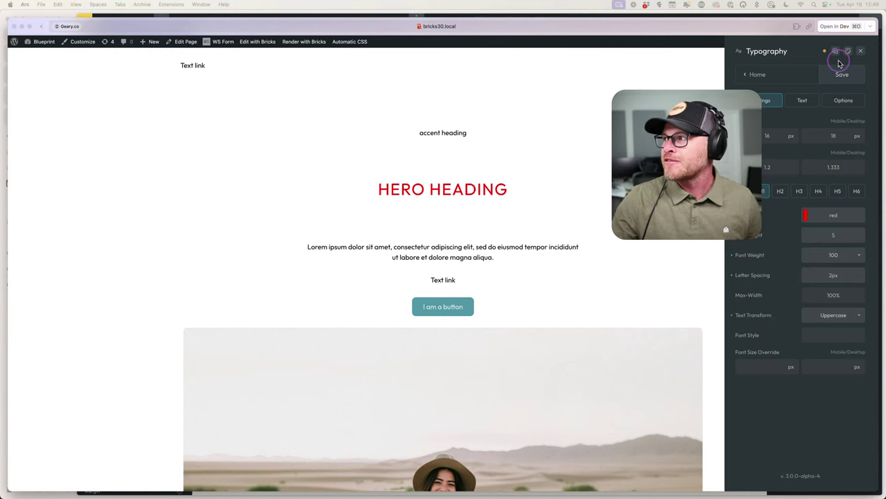
pyautogui.click(860, 51)
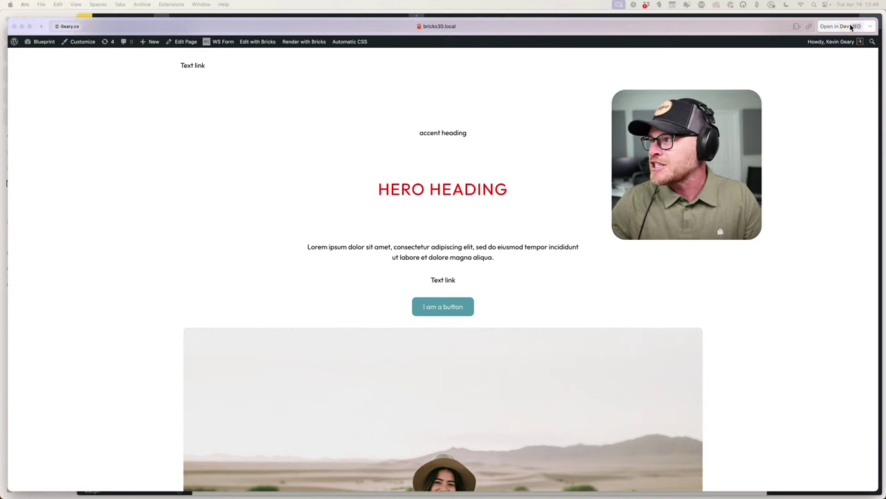
pyautogui.scroll(-10, 540, 178)
pyautogui.scroll(10, 534, 192)
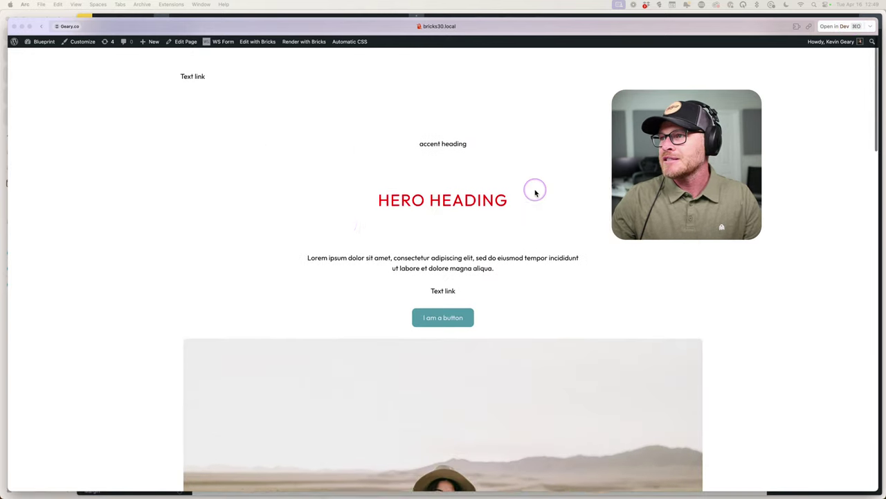
pyautogui.press('super+r')
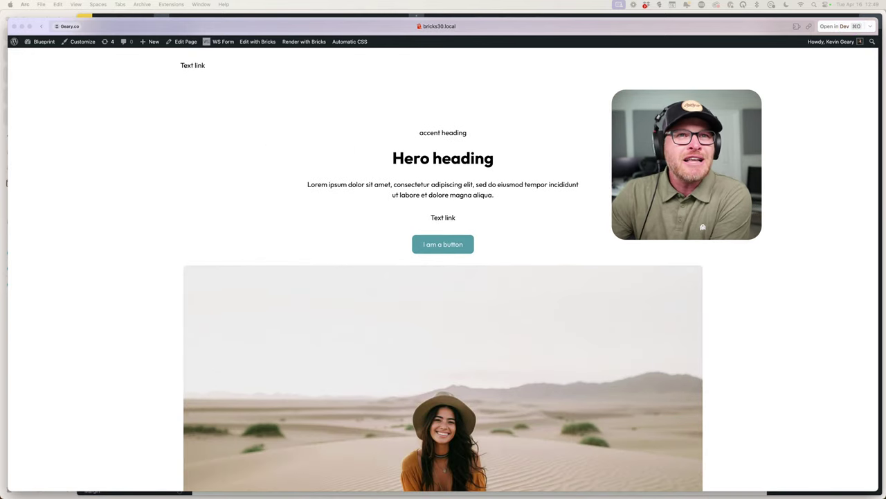
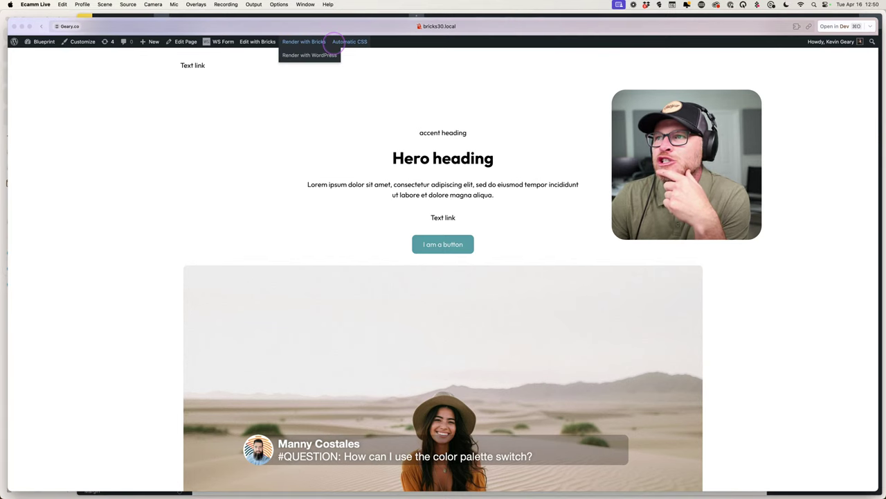
# Open the Automatic CSS colour palette settings and inspect the Primary colour shades.
pyautogui.click(350, 41)
pyautogui.click(765, 130)
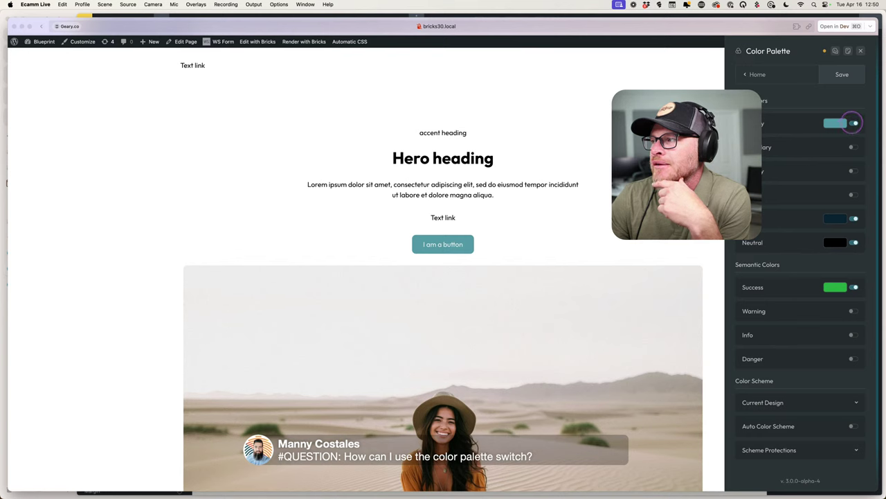
pyautogui.click(796, 123)
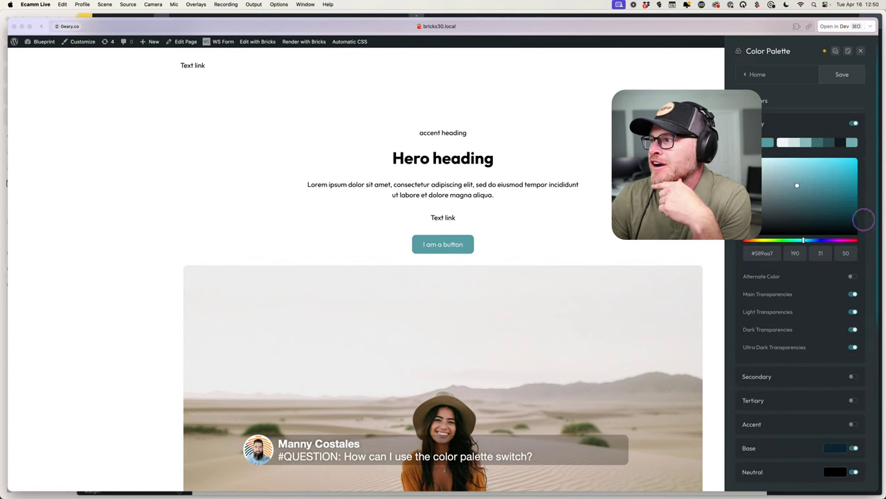
pyautogui.click(782, 112)
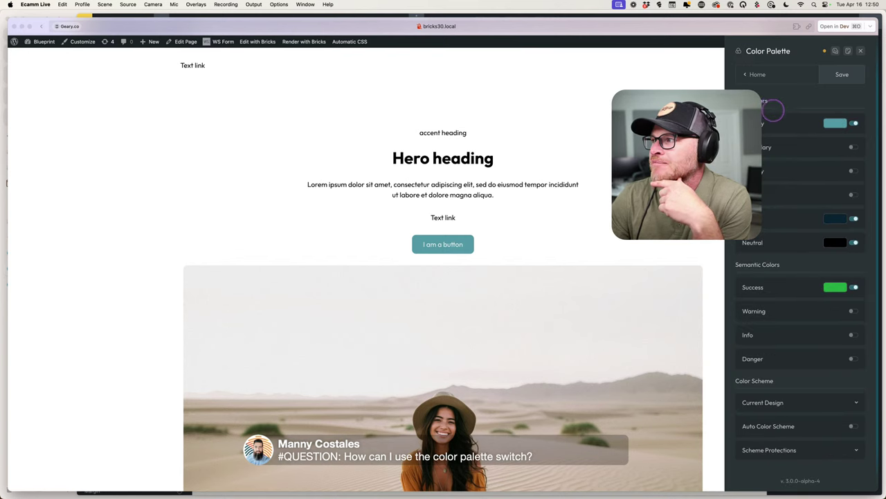
pyautogui.scroll(-1, 791, 380)
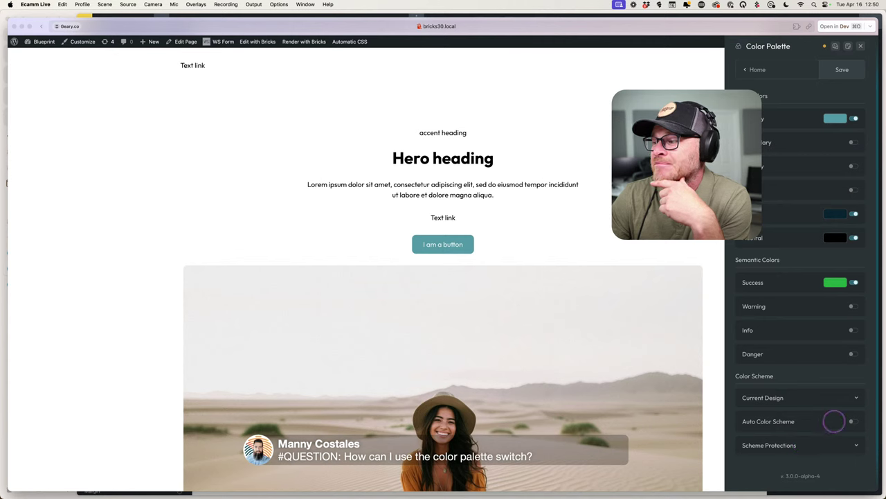
# Try the automatic colour scheme and selector-locking options, turn them back off, and close the palette.
pyautogui.click(854, 421)
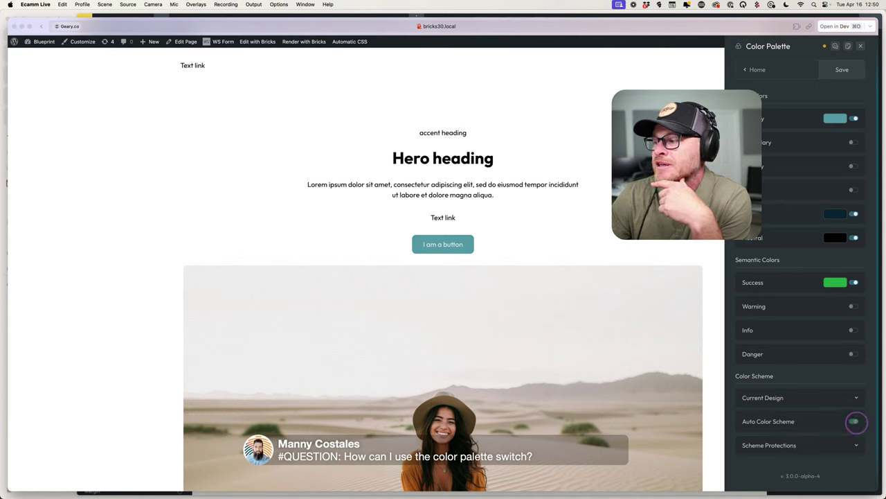
pyautogui.click(854, 421)
pyautogui.click(807, 444)
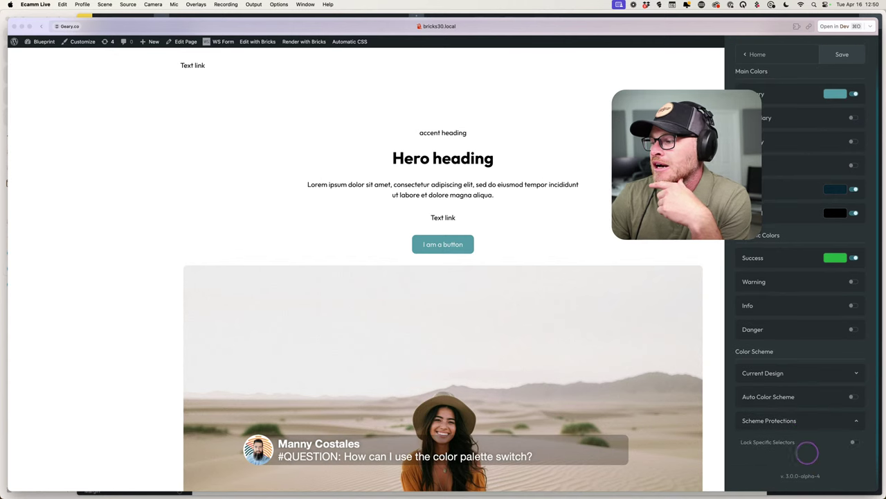
pyautogui.click(854, 442)
pyautogui.click(857, 399)
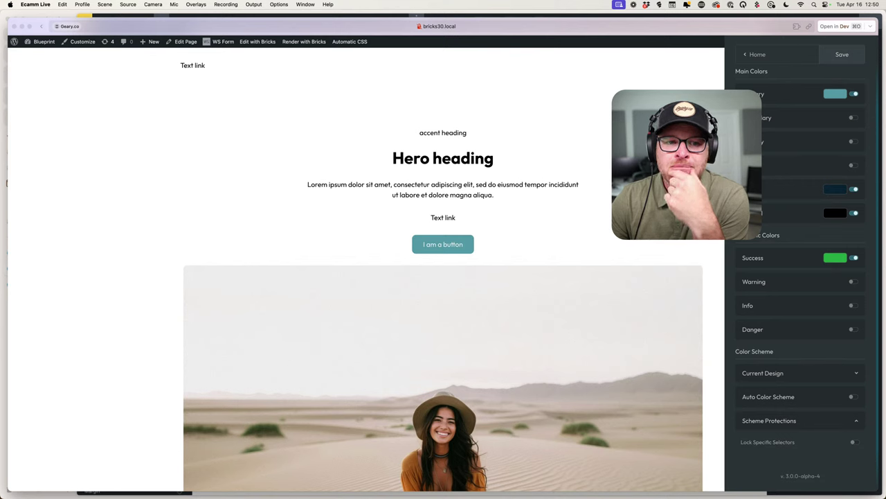
pyautogui.scroll(1, 784, 132)
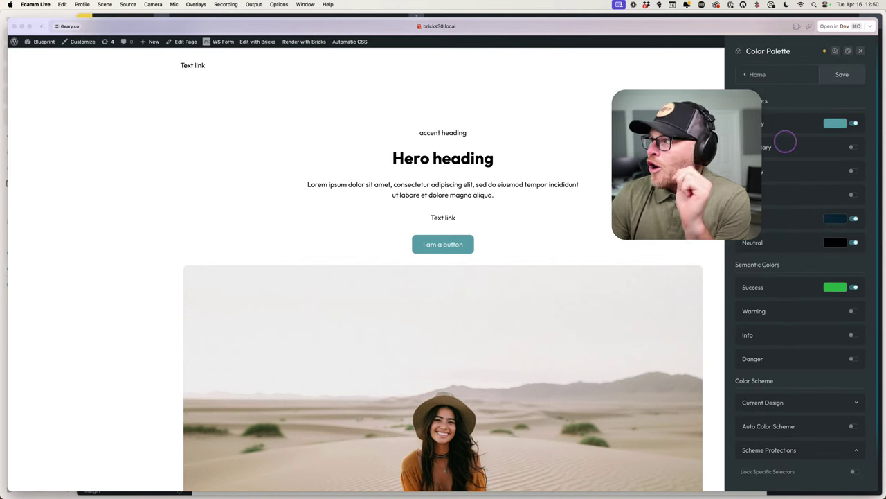
pyautogui.click(860, 51)
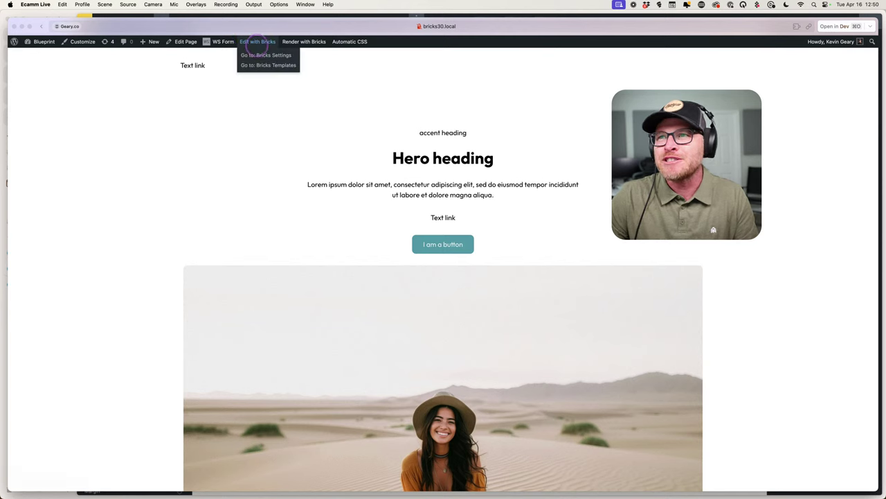
# Create and publish a new page titled 'Event Bravo' and open it in Bricks.
pyautogui.click(35, 53)
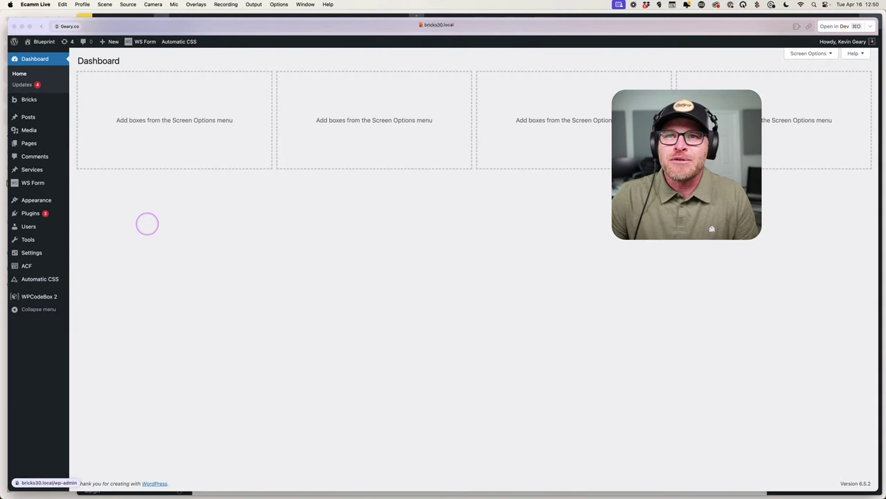
pyautogui.click(29, 142)
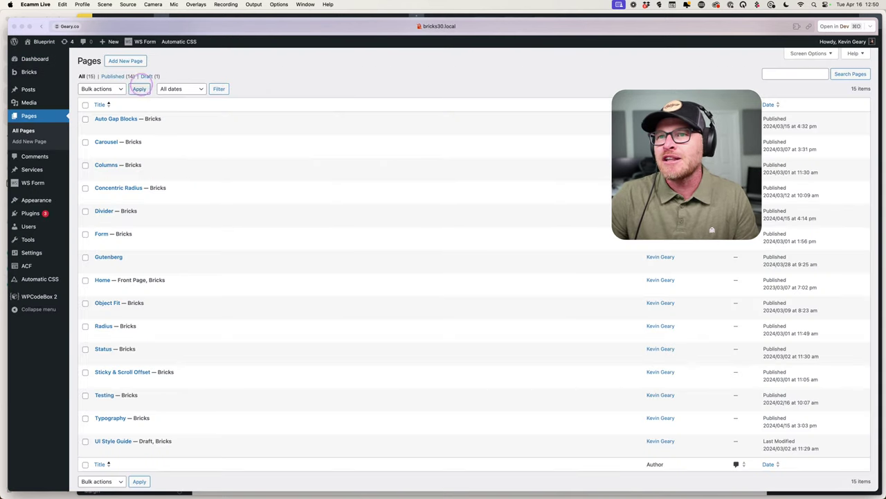
pyautogui.click(197, 220)
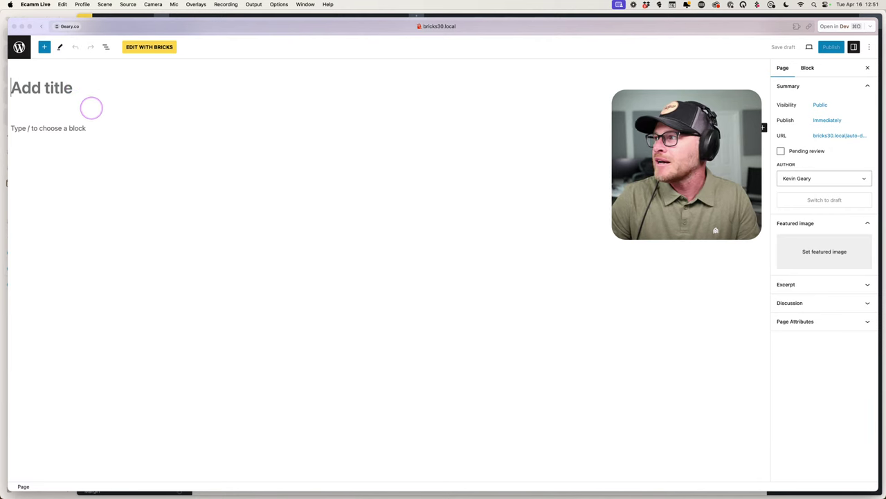
pyautogui.write('Event Bravo')
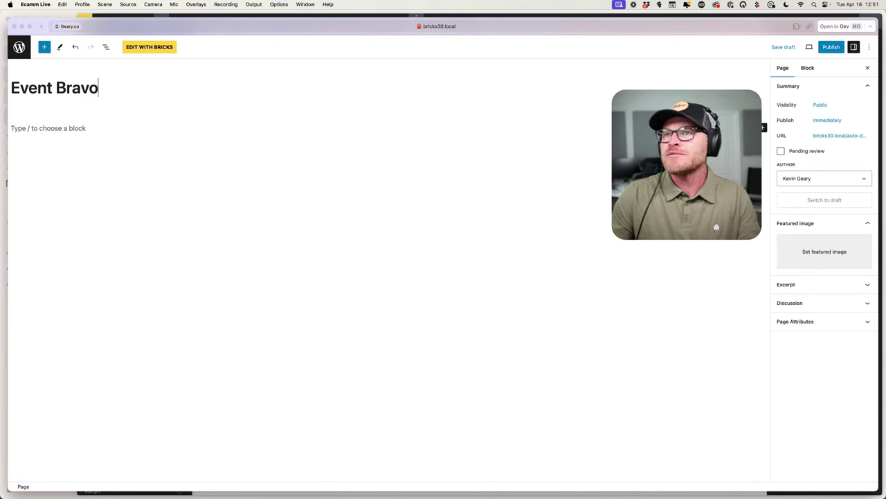
pyautogui.click(831, 47)
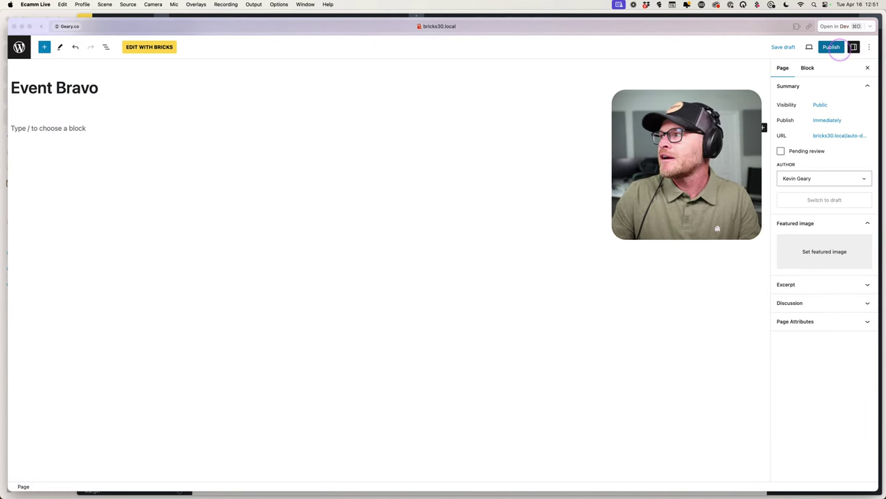
pyautogui.click(799, 46)
pyautogui.click(149, 47)
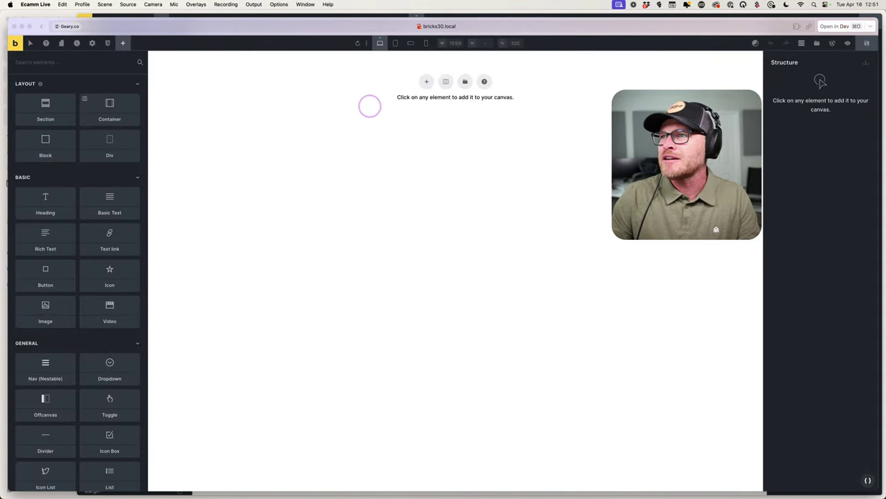
# Search the bricks.getframes.io template source for 'event' and insert Event Section Bravo.
pyautogui.click(818, 42)
pyautogui.click(117, 77)
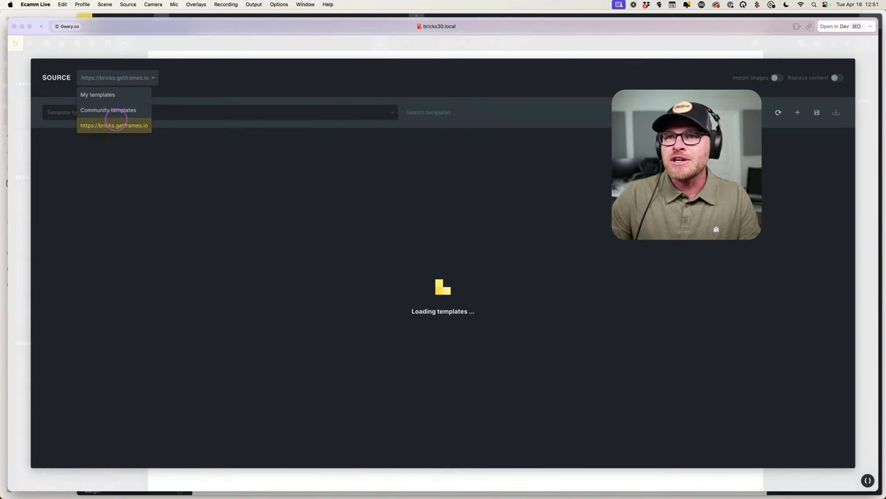
pyautogui.click(115, 125)
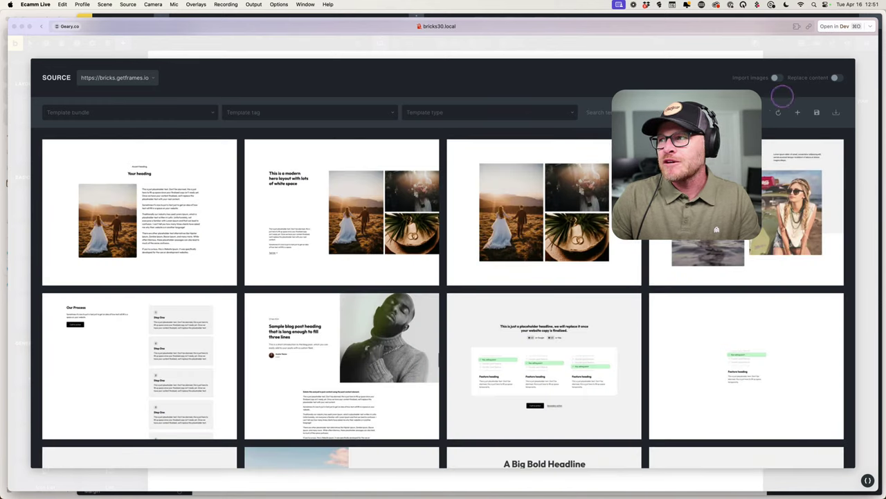
pyautogui.write('event')
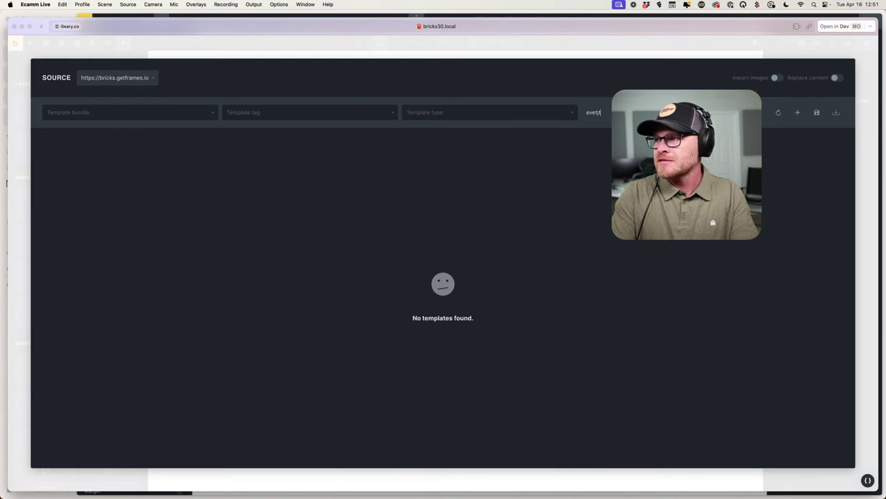
pyautogui.press('BackSpace')
pyautogui.write('nt bra')
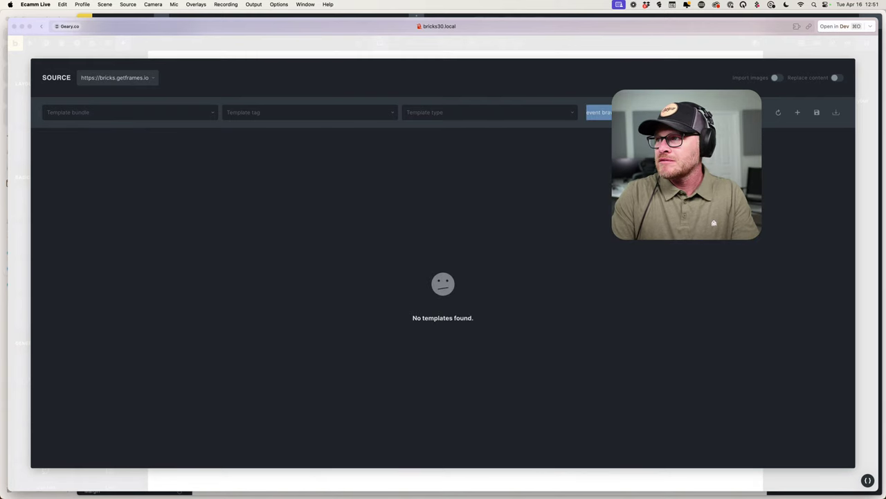
pyautogui.press('BackSpace')
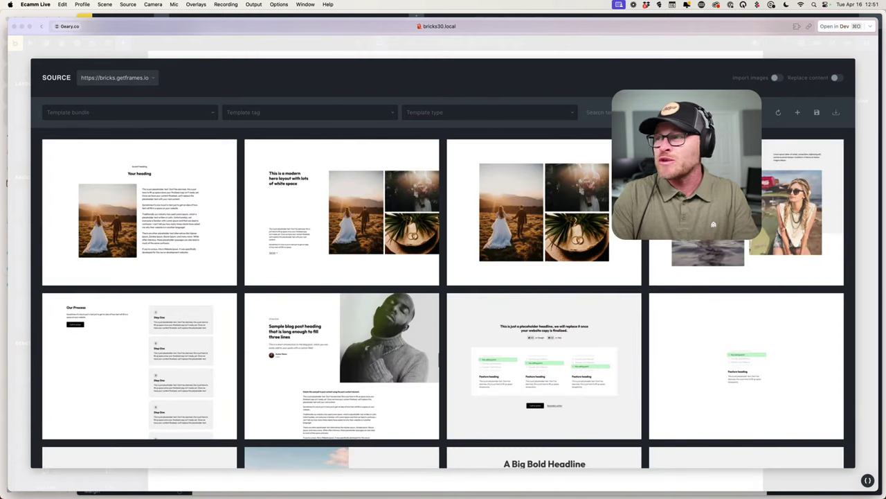
pyautogui.write('event')
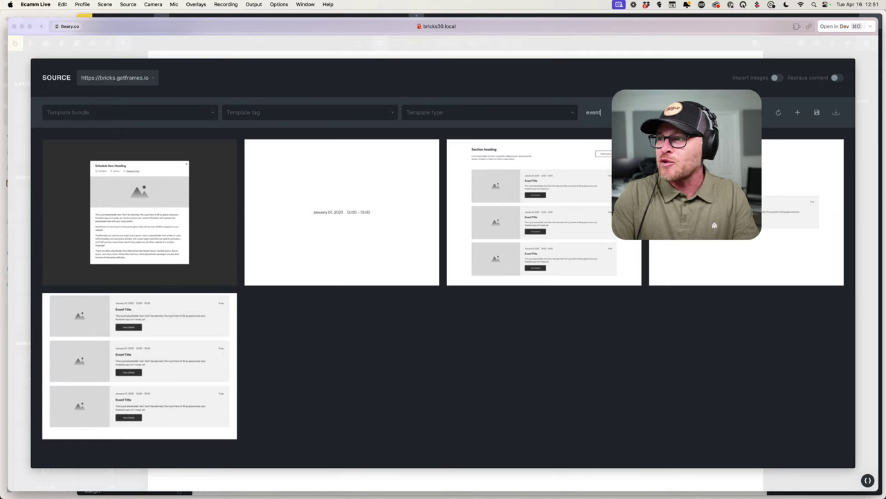
pyautogui.moveTo(497, 172)
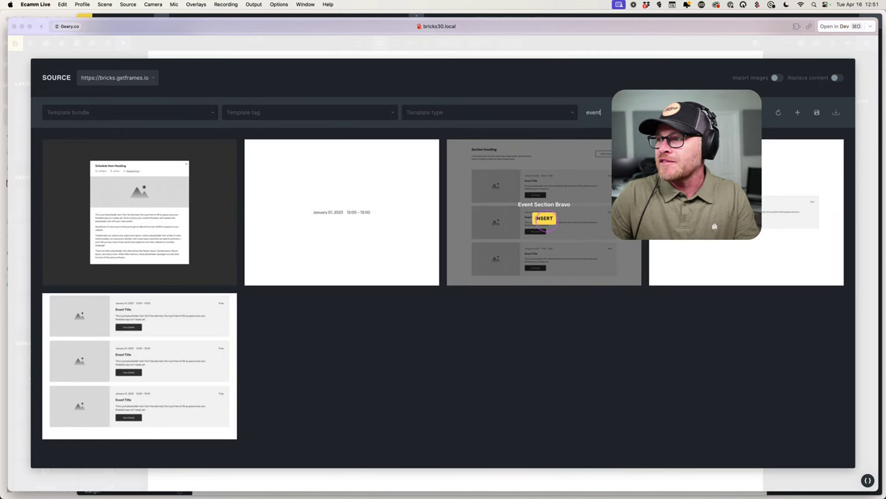
pyautogui.click(545, 219)
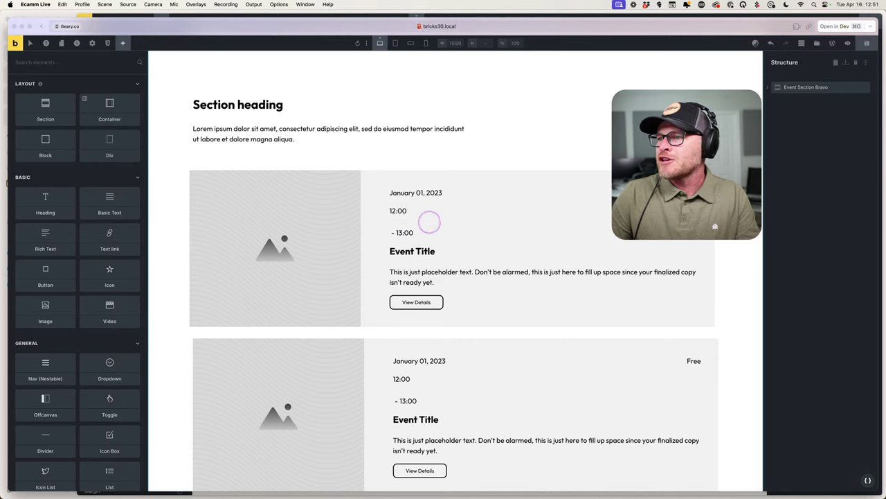
# Inspect the event card's Event Meta Bravo and When Wrapper elements on the canvas.
pyautogui.click(431, 220)
pyautogui.click(444, 199)
pyautogui.click(456, 200)
pyautogui.click(427, 198)
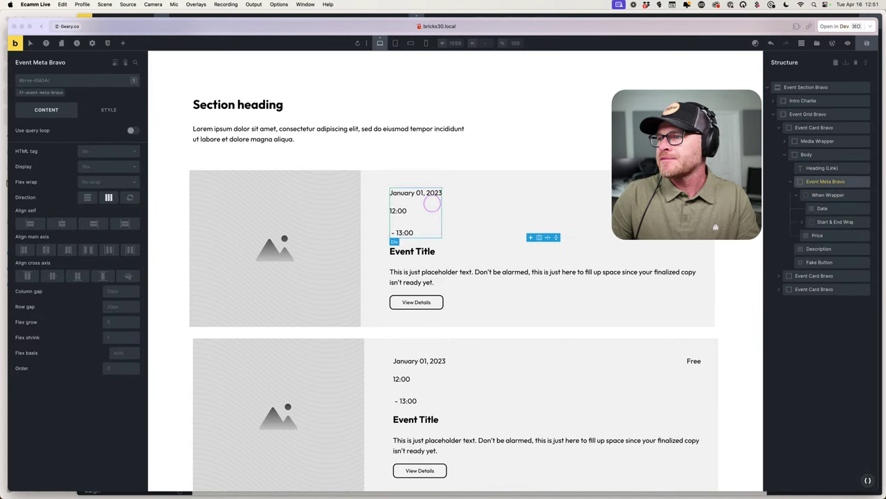
pyautogui.click(431, 203)
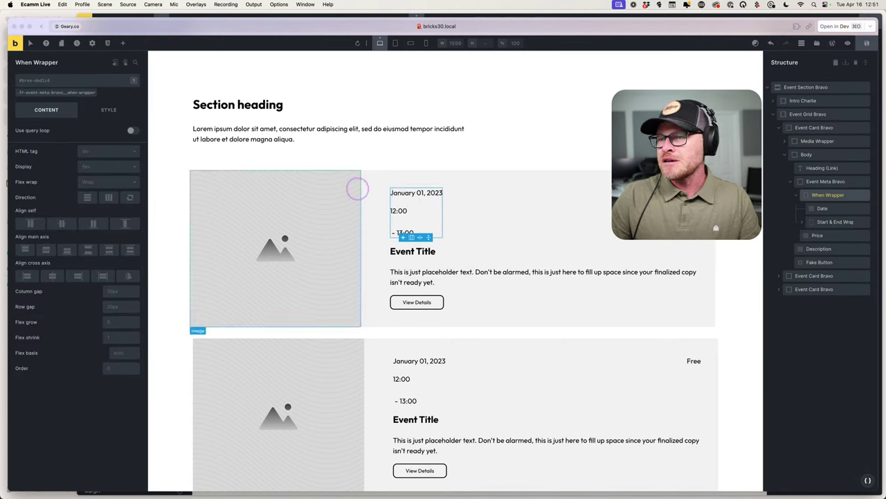
pyautogui.scroll(-6, 459, 234)
pyautogui.scroll(6, 459, 234)
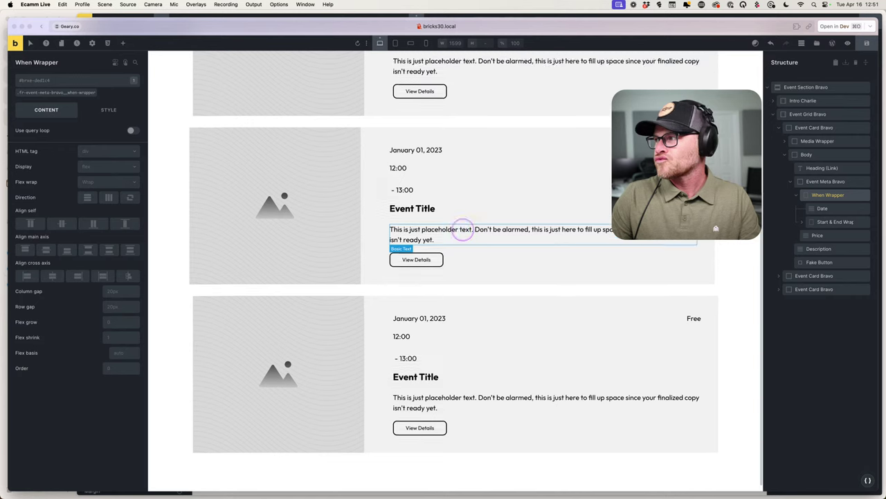
# Cancel leaving the builder and close the four leftover browser tabs.
pyautogui.click(832, 44)
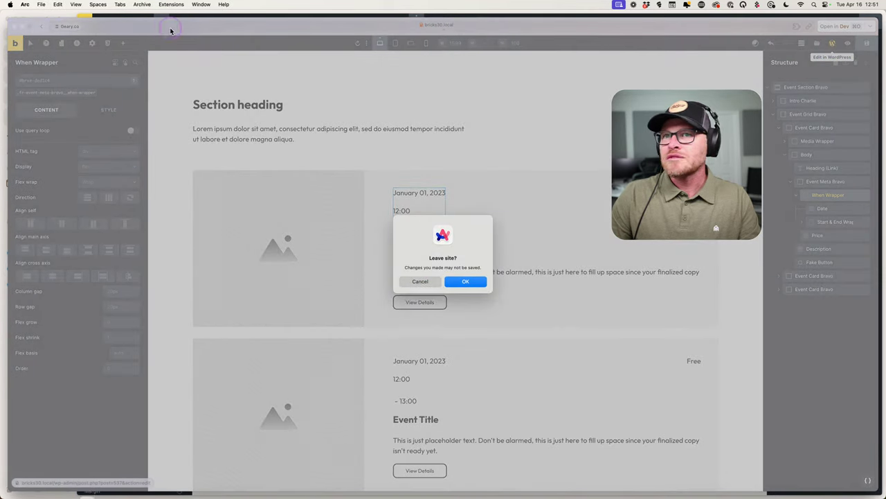
pyautogui.press('Escape')
pyautogui.press('super+s')
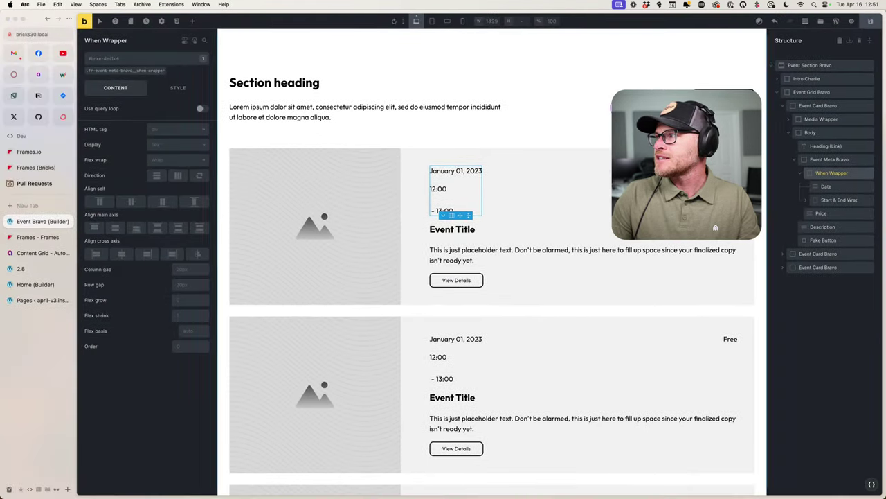
pyautogui.click(67, 237)
pyautogui.click(67, 237)
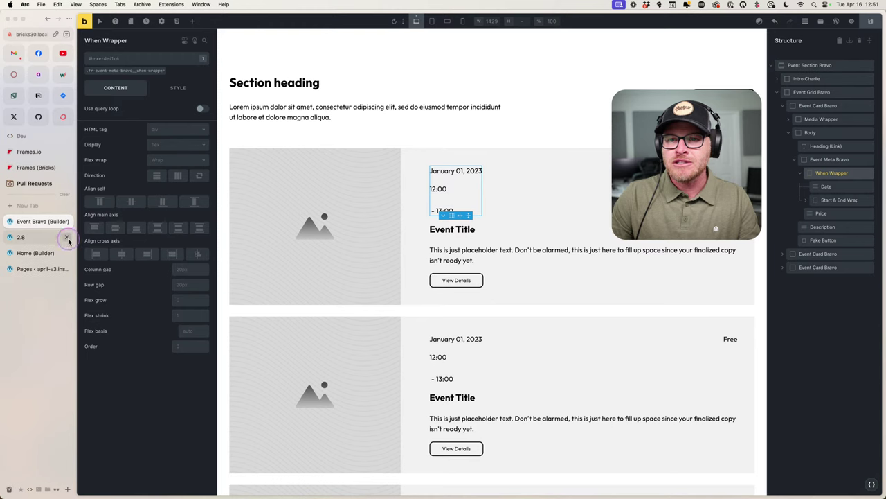
pyautogui.click(67, 237)
pyautogui.click(67, 237)
pyautogui.click(67, 237)
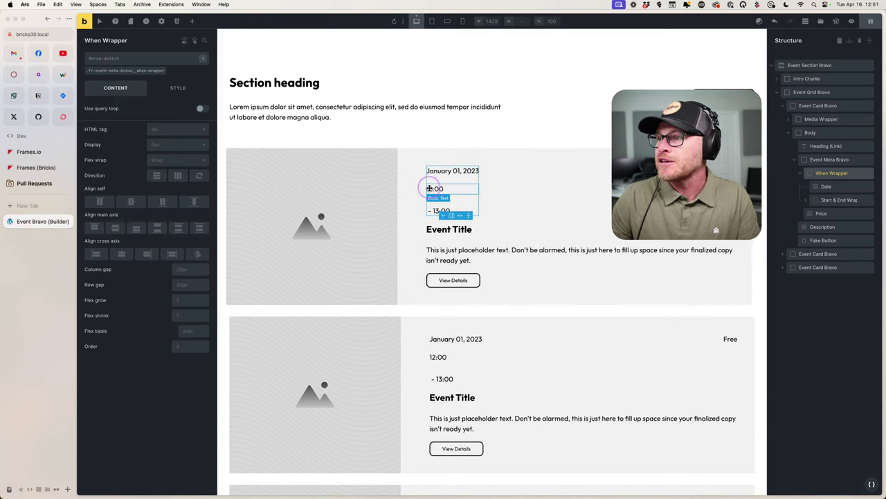
pyautogui.scroll(-5, 463, 248)
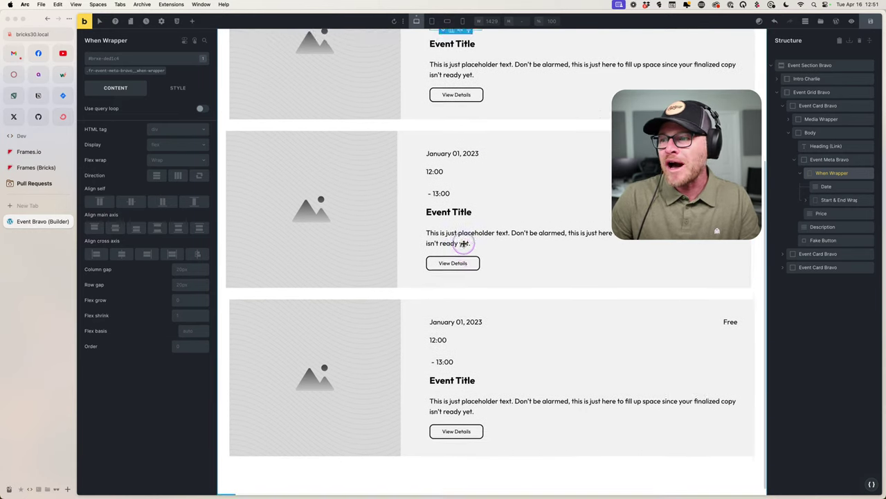
pyautogui.scroll(5, 463, 247)
# Open the Event Bravo page's WordPress editor in a new tab and go to admin Pages.
pyautogui.click(836, 21)
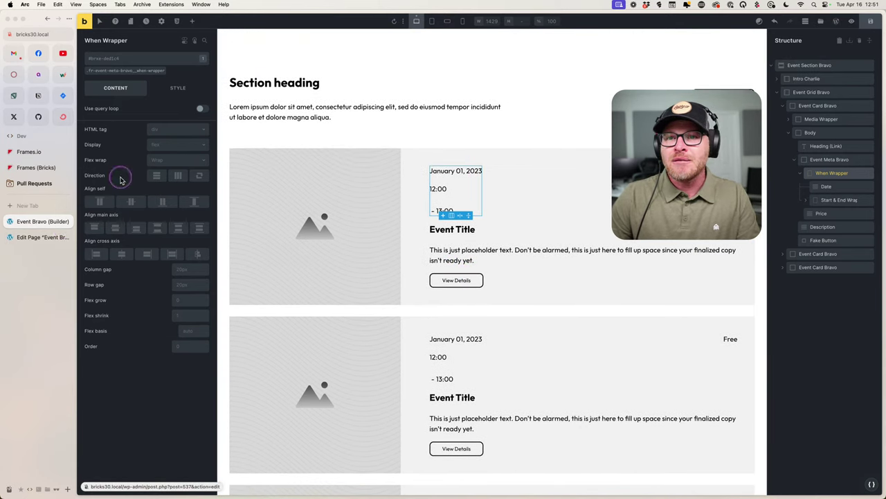
pyautogui.click(50, 237)
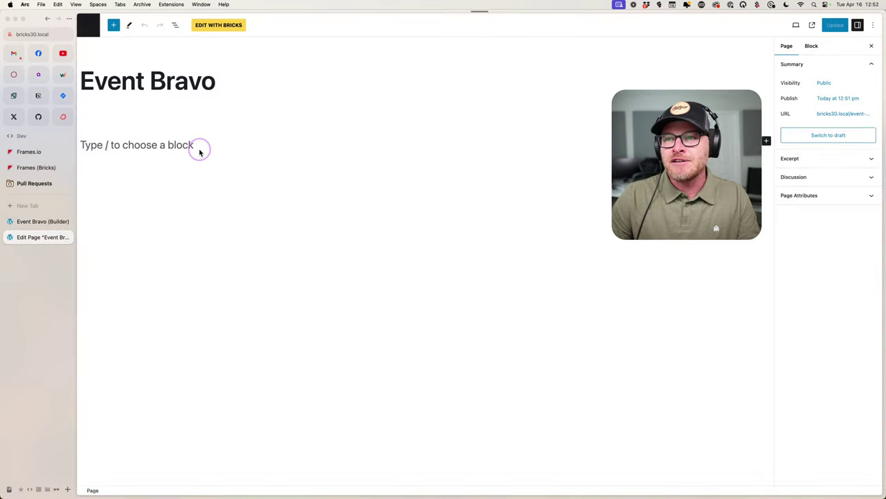
pyautogui.click(95, 28)
pyautogui.moveTo(87, 264)
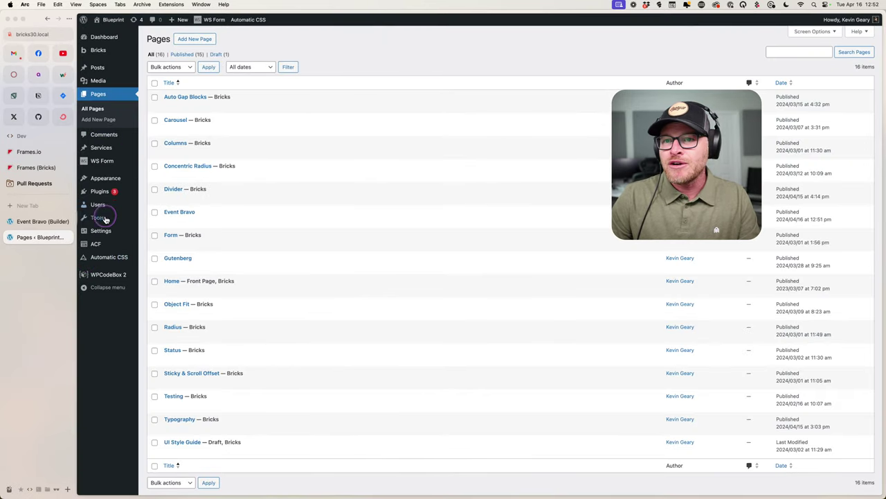
# Start a new ACF post type with plural label Events, singular Event and key events.
pyautogui.moveTo(104, 246)
pyautogui.click(166, 256)
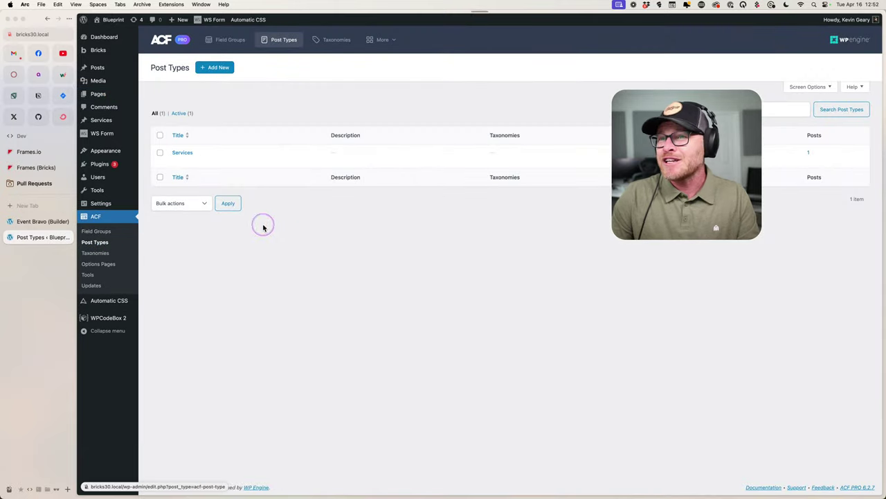
pyautogui.click(222, 68)
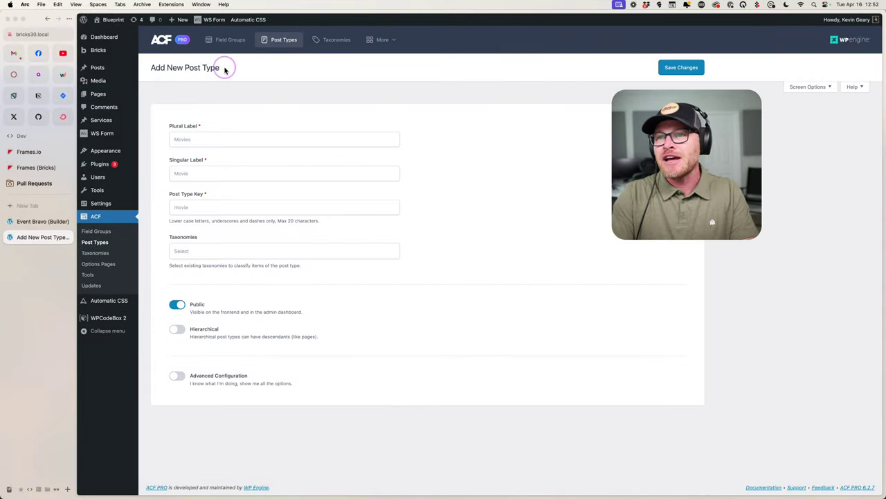
pyautogui.click(198, 139)
pyautogui.write('Events')
pyautogui.press('Tab')
pyautogui.write('Even')
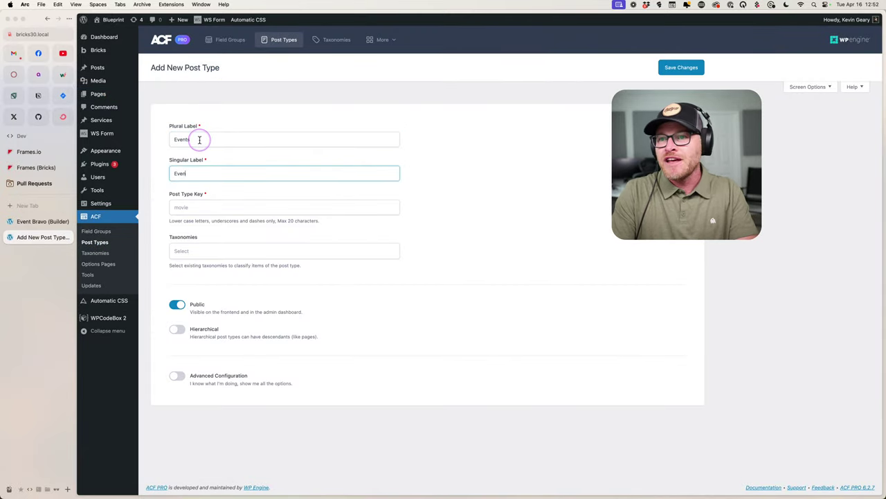
pyautogui.write('t')
pyautogui.press('Tab')
pyautogui.write('s')
pyautogui.press('Tab')
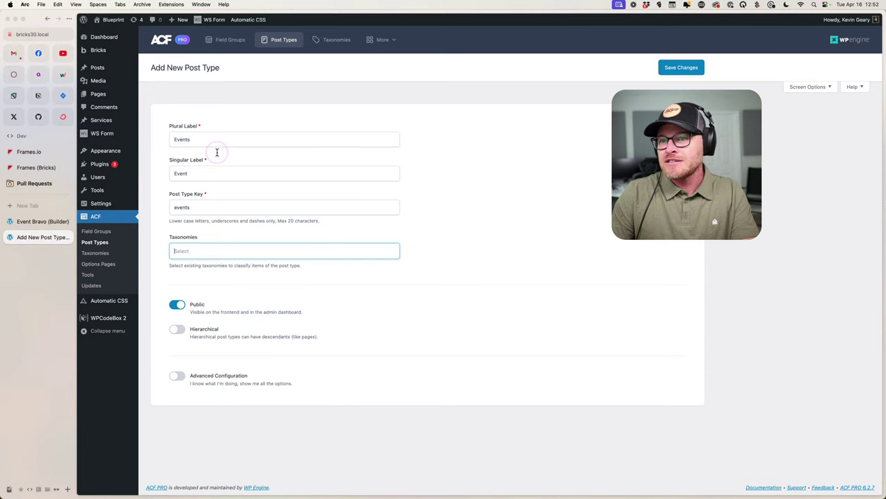
# Enable advanced settings, add Page Attributes support, and save the Events post type.
pyautogui.click(182, 329)
pyautogui.click(184, 377)
pyautogui.click(178, 329)
pyautogui.scroll(-4, 265, 369)
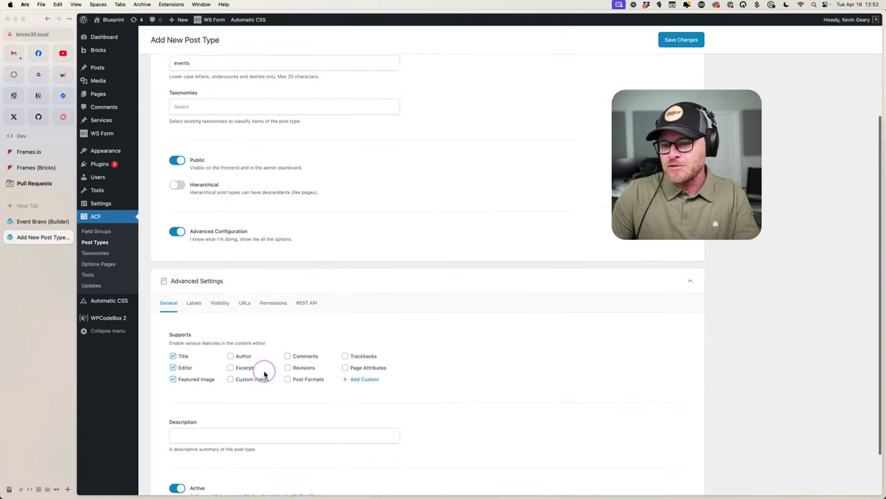
pyautogui.click(380, 359)
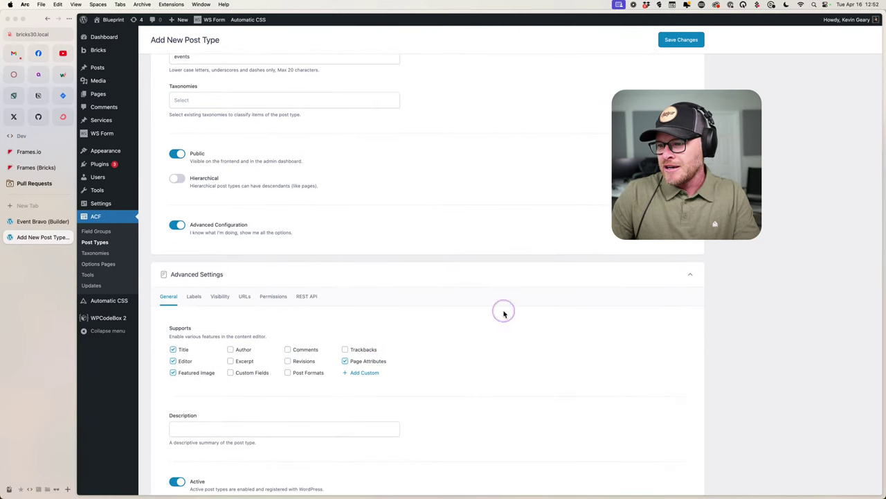
pyautogui.click(682, 40)
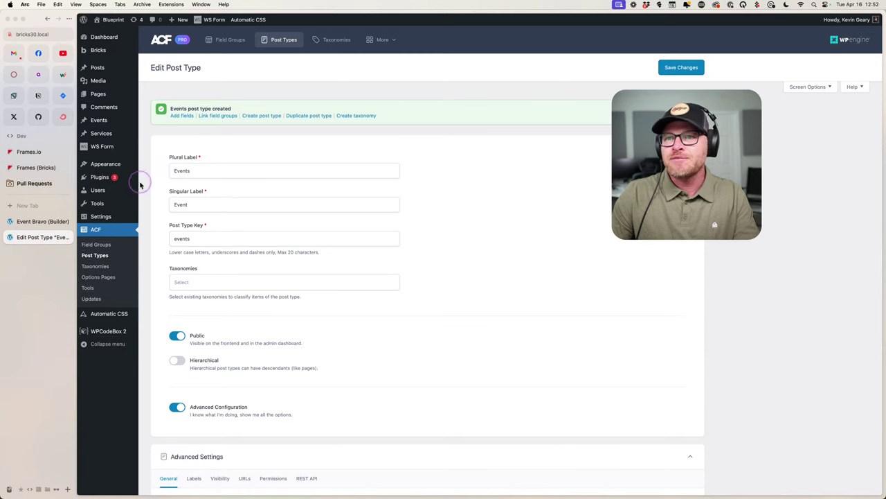
pyautogui.click(154, 132)
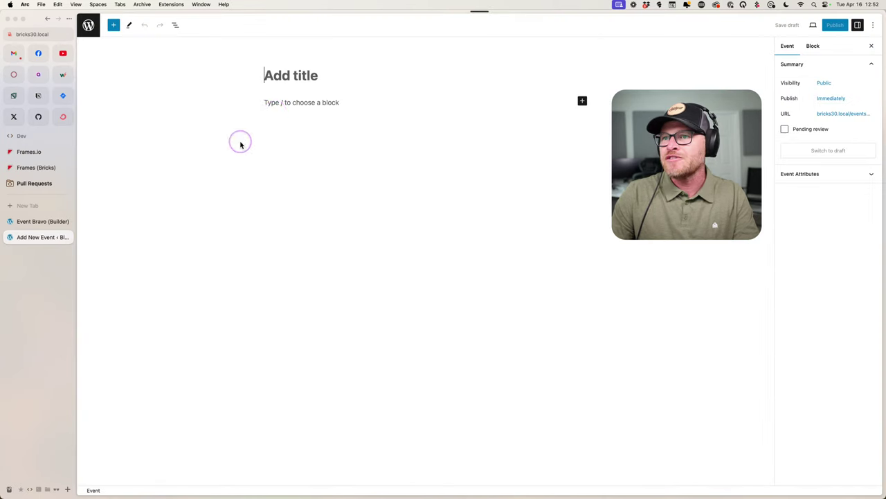
# Publish an event post titled 'Test Event'.
pyautogui.write('Test Event')
pyautogui.press('Return')
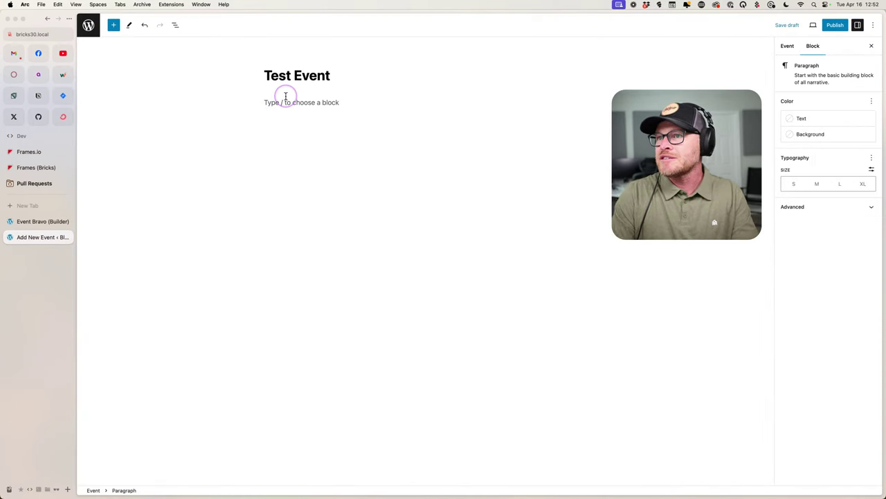
pyautogui.click(286, 96)
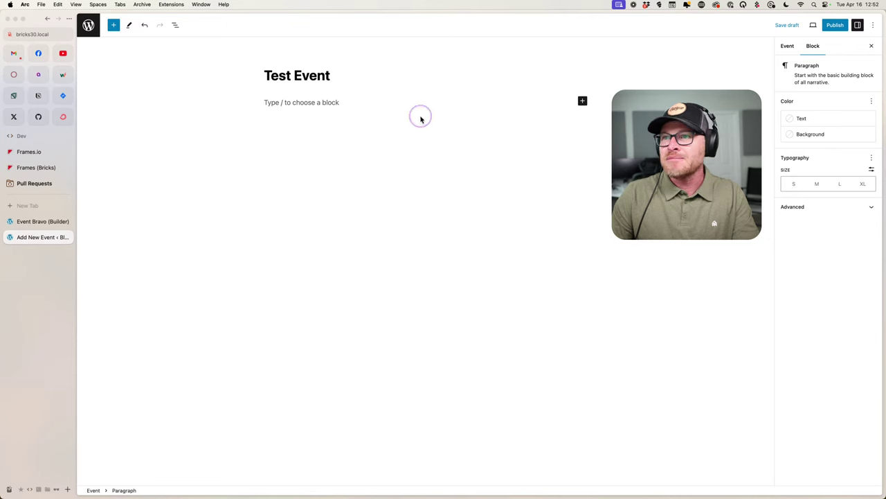
pyautogui.click(829, 27)
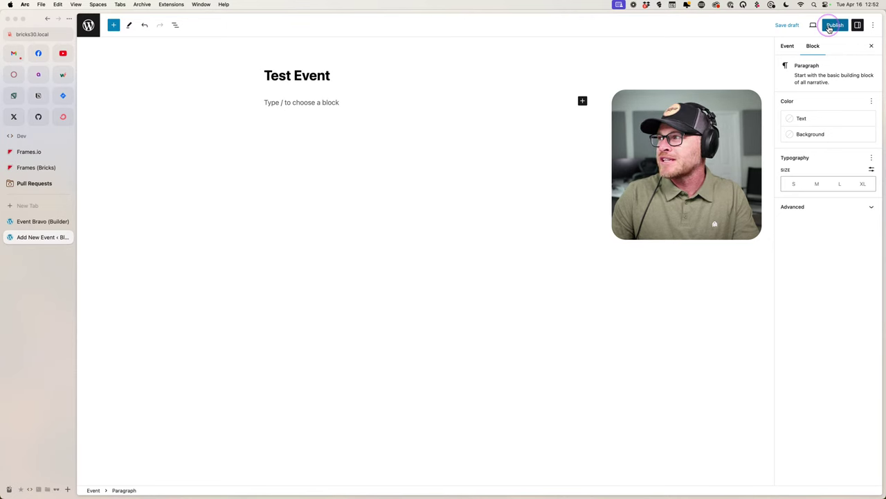
pyautogui.click(837, 25)
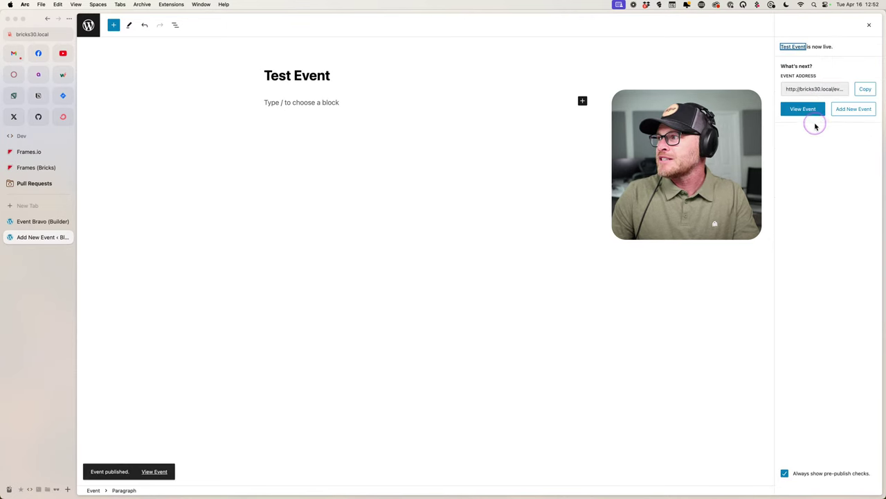
# Publish a second event titled 'Test Event #2', then reload the Event Bravo builder tab.
pyautogui.click(861, 112)
pyautogui.click(588, 69)
pyautogui.write('Test Event #2')
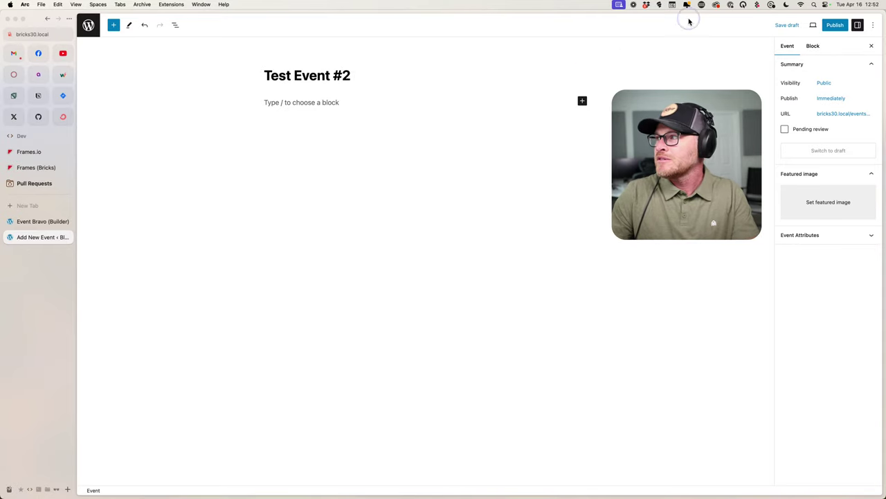
pyautogui.click(835, 24)
pyautogui.click(802, 26)
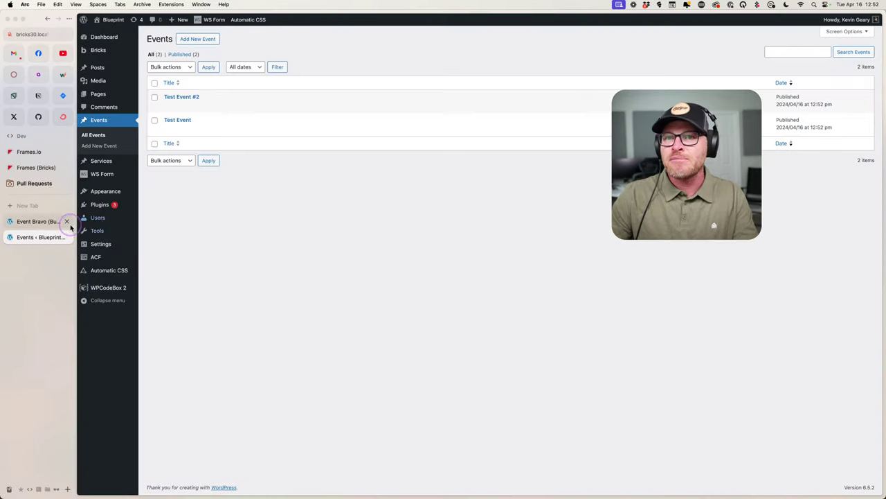
pyautogui.click(63, 221)
pyautogui.press('super+r')
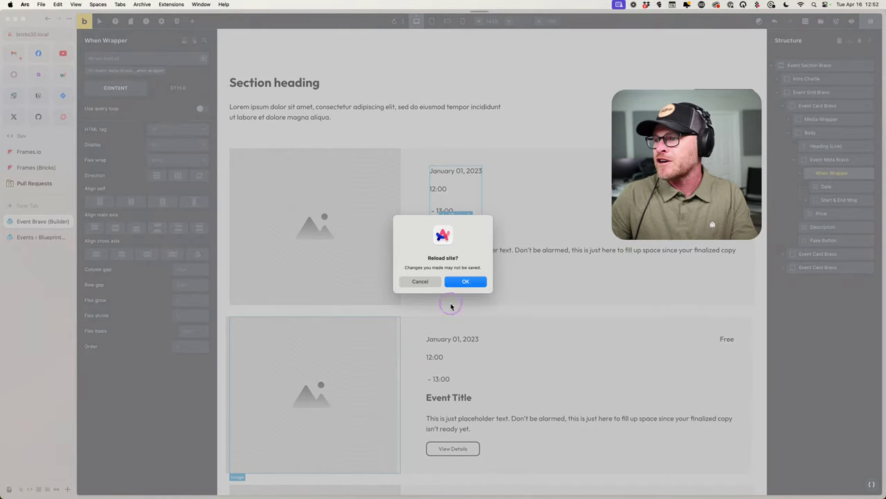
# Confirm the builder reload and re-insert the Event Section Bravo template from Frames.
pyautogui.click(463, 281)
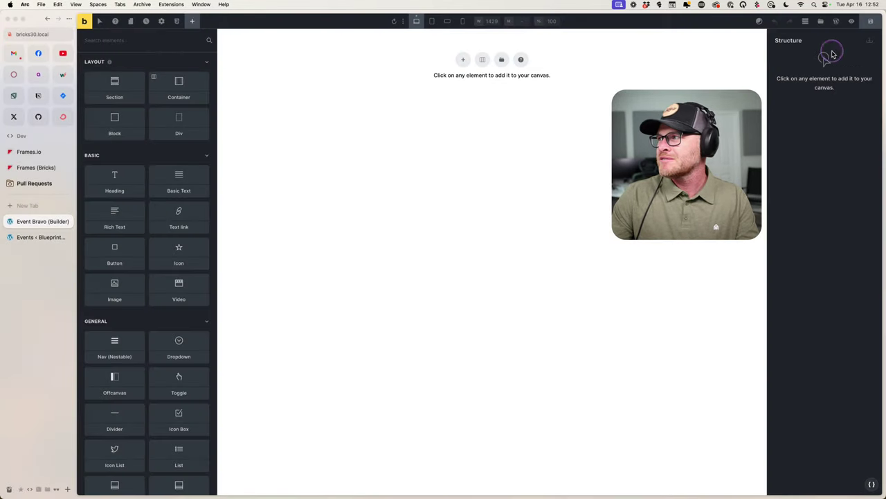
pyautogui.click(820, 22)
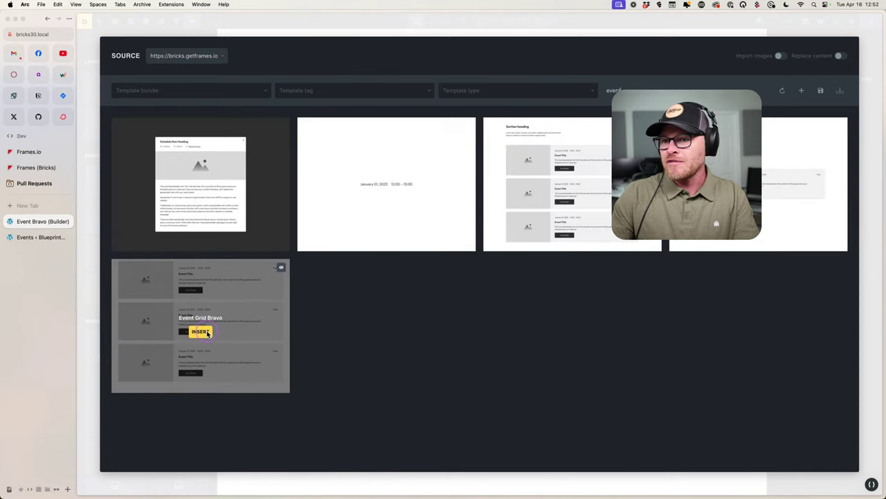
pyautogui.click(573, 192)
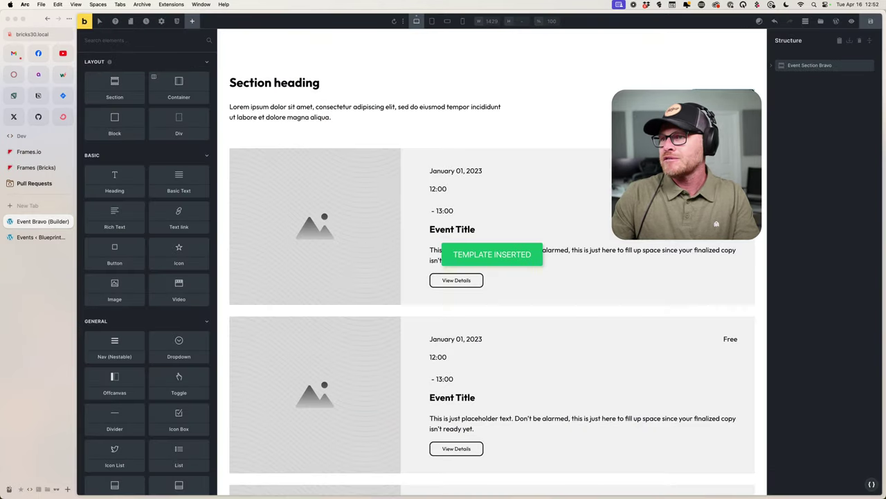
# Collapse the element tree and delete two extra Event Card Bravo copies, keeping one.
pyautogui.click(871, 43)
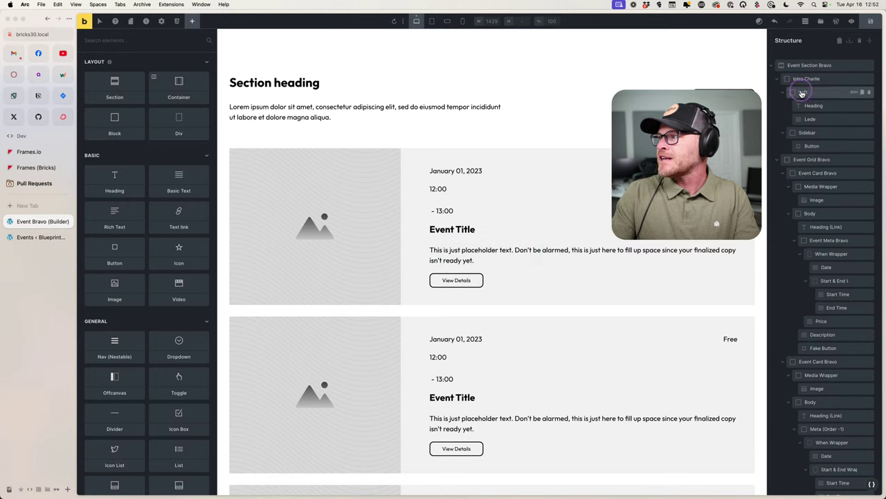
pyautogui.click(779, 79)
pyautogui.click(817, 105)
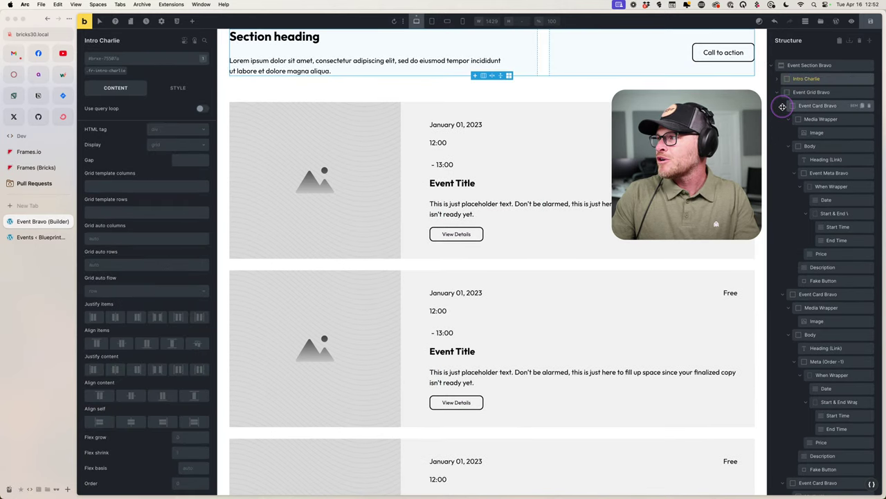
pyautogui.click(824, 119)
pyautogui.click(859, 132)
pyautogui.click(864, 132)
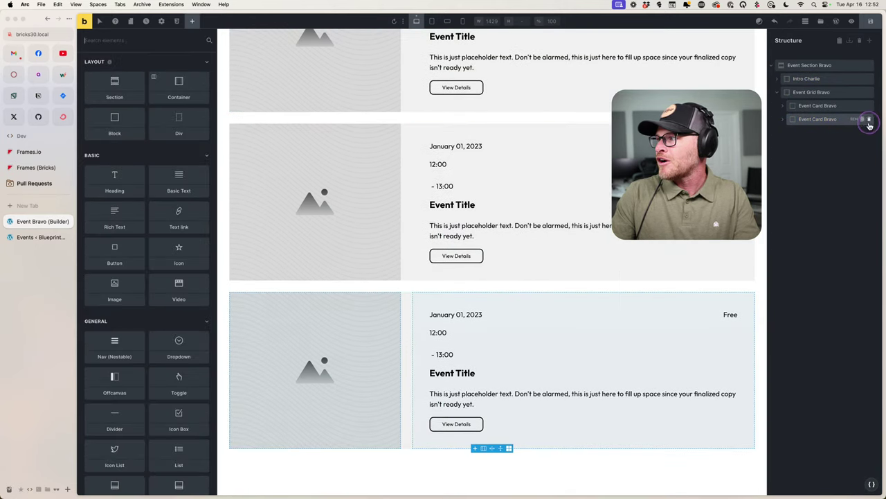
pyautogui.click(865, 119)
pyautogui.click(797, 105)
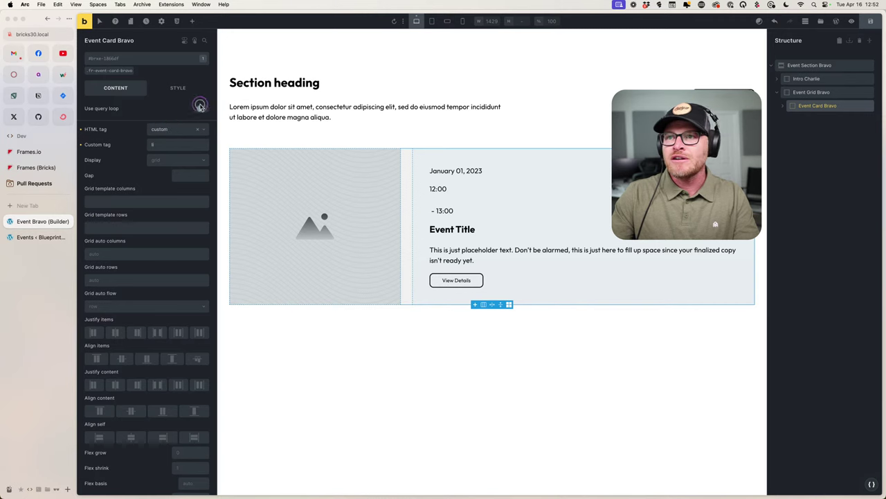
# Make Event Card Bravo a query loop over the Events post type and select its heading.
pyautogui.click(200, 109)
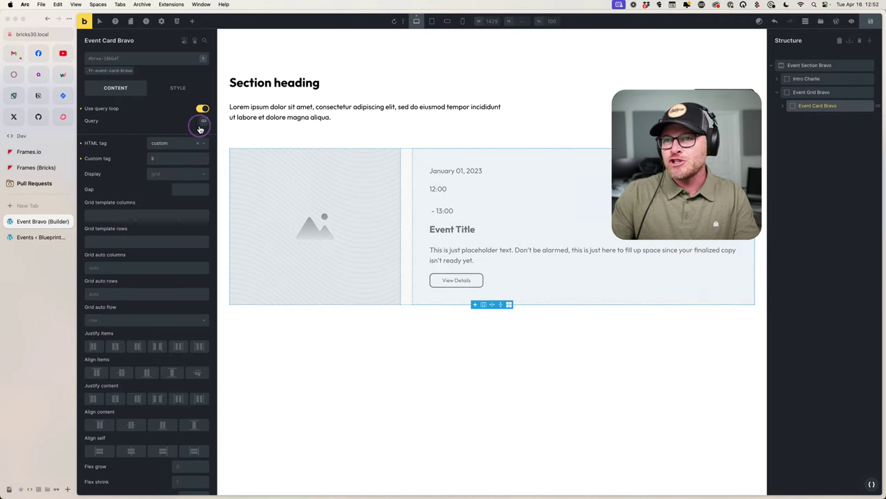
pyautogui.click(203, 120)
pyautogui.click(174, 158)
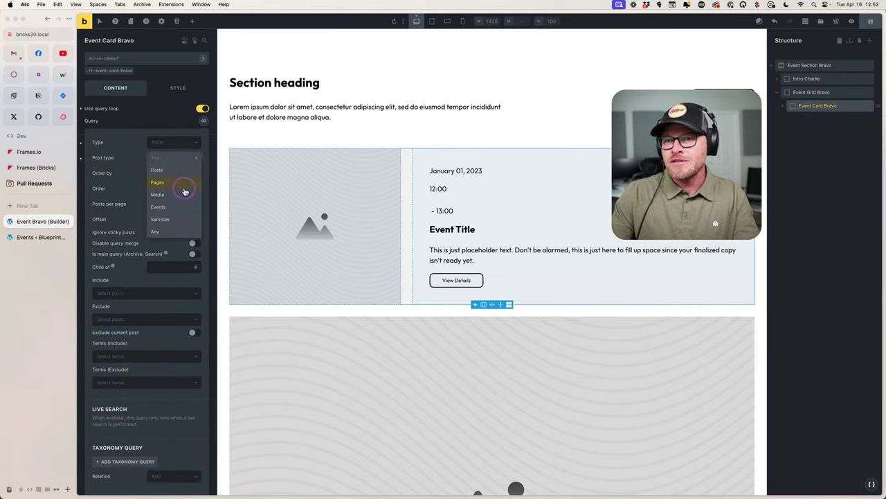
pyautogui.click(178, 206)
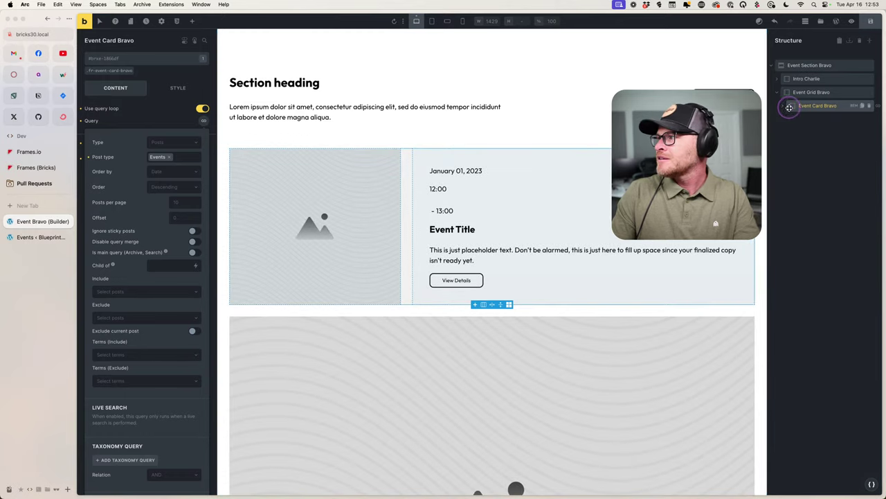
pyautogui.click(789, 107)
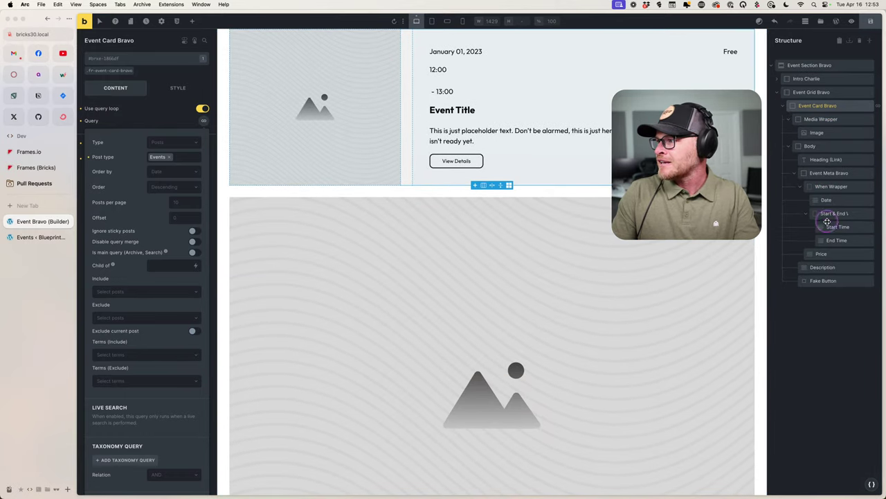
pyautogui.click(826, 160)
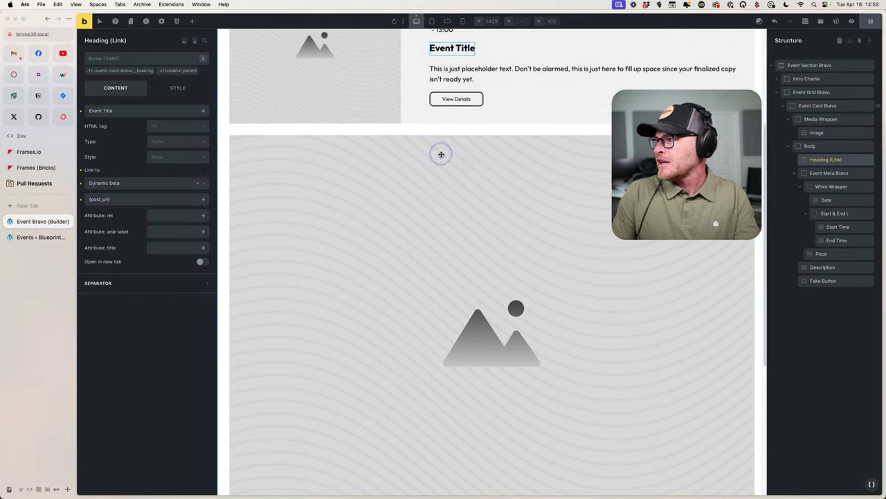
# Replace the card heading's static text with the dynamic {post_title} value.
pyautogui.tripleClick(138, 118)
pyautogui.press('BackSpace')
pyautogui.click(203, 111)
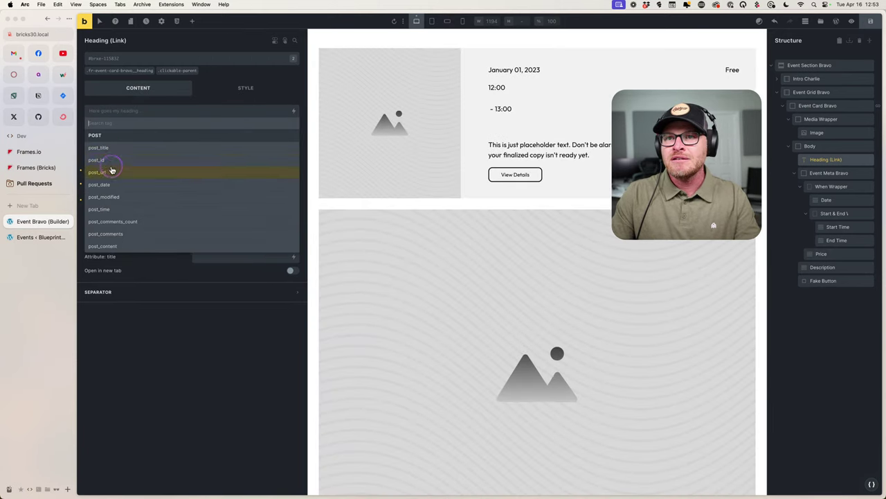
pyautogui.click(111, 148)
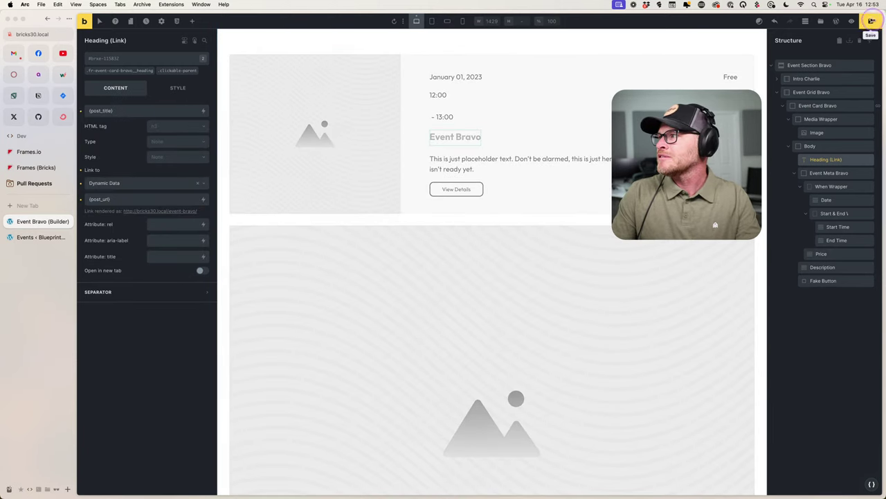
# Save the template and preview the front-end cards and the admin Events list.
pyautogui.click(871, 21)
pyautogui.click(99, 20)
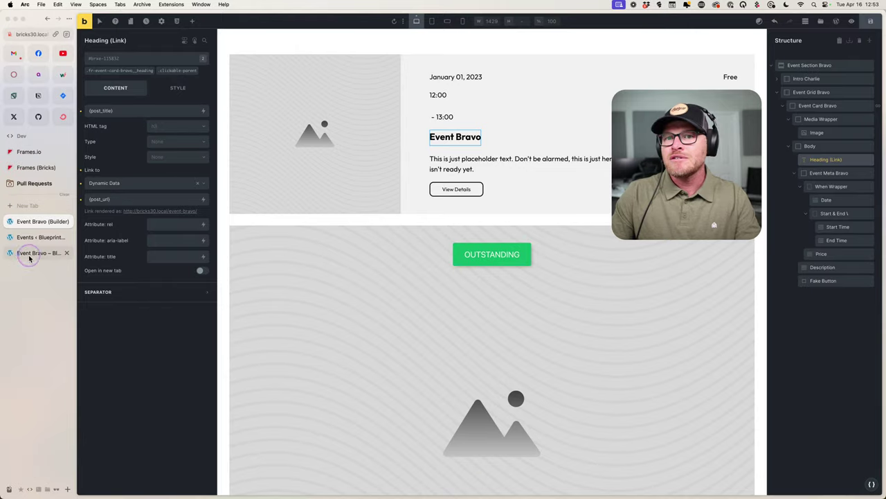
pyautogui.click(30, 253)
pyautogui.scroll(-1, 421, 220)
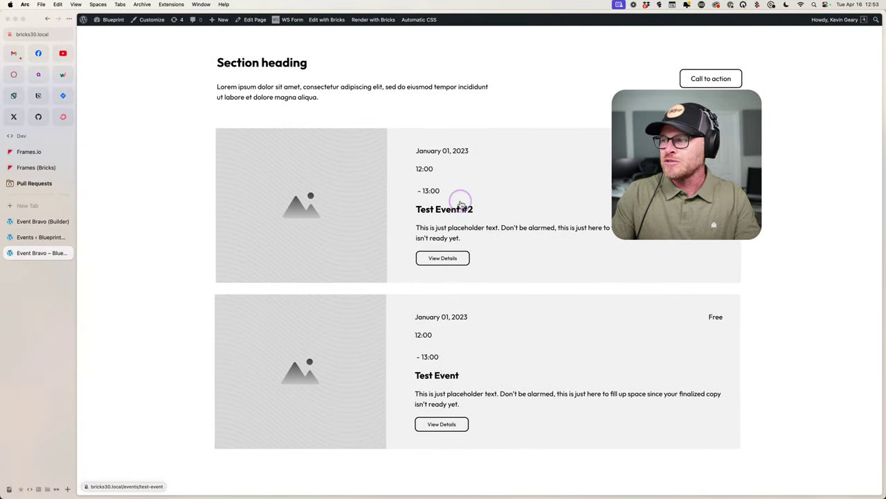
pyautogui.click(41, 236)
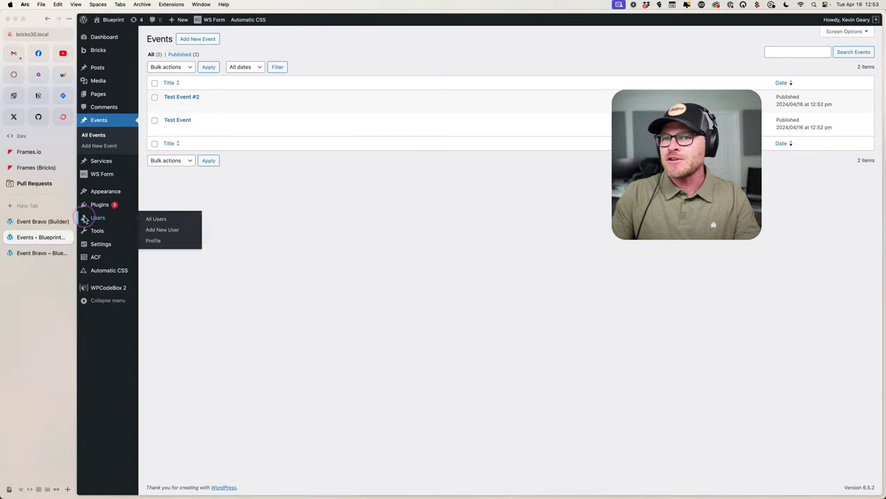
pyautogui.click(42, 221)
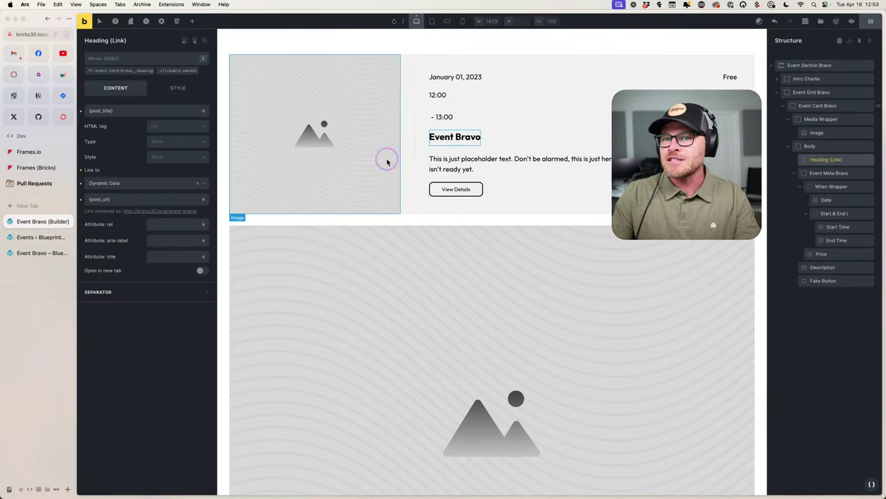
# Set the When Wrapper direction to horizontal so the date and times share a row.
pyautogui.click(447, 92)
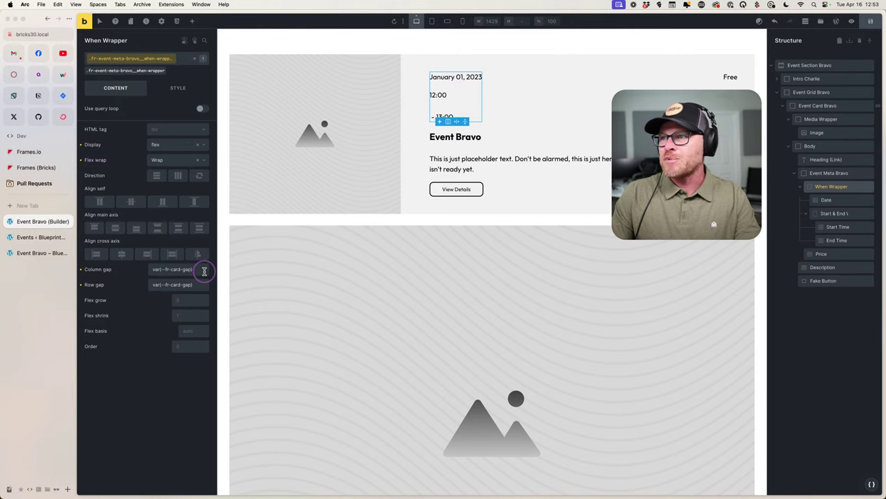
pyautogui.click(173, 88)
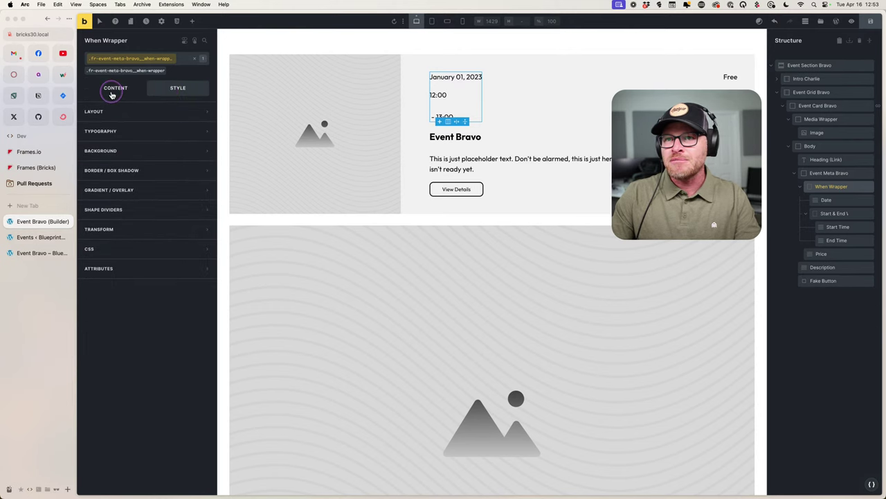
pyautogui.click(113, 89)
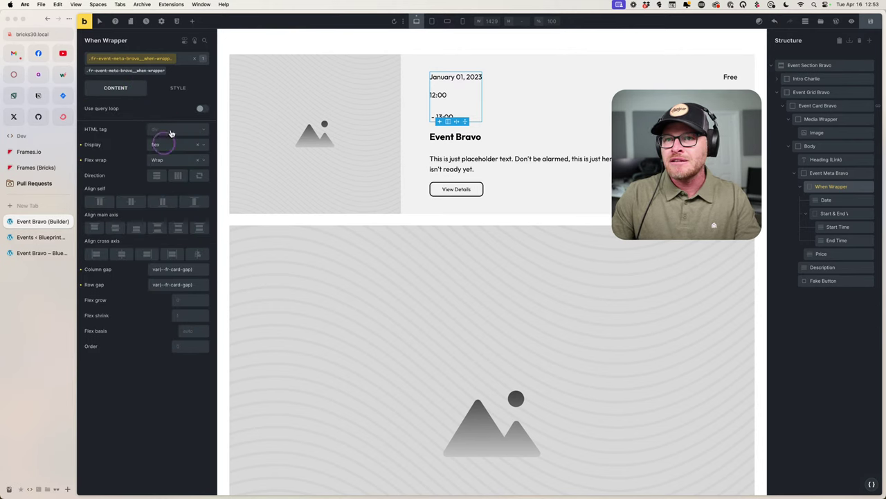
pyautogui.click(829, 173)
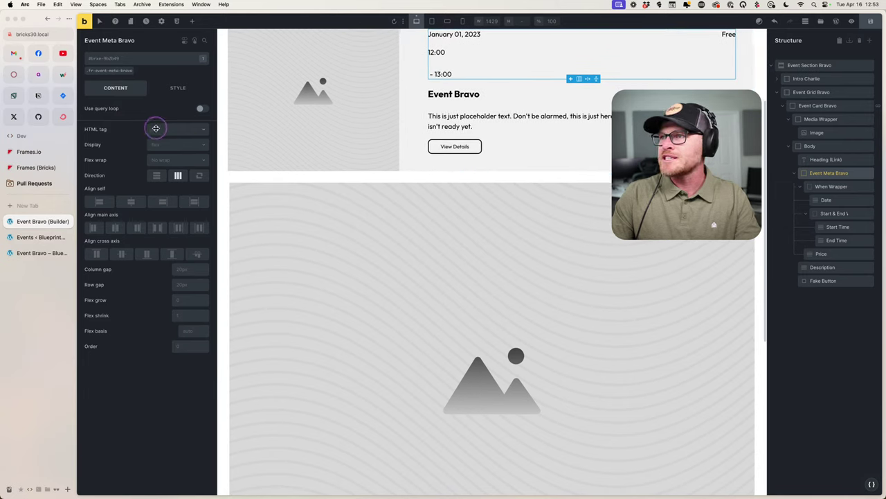
pyautogui.click(111, 69)
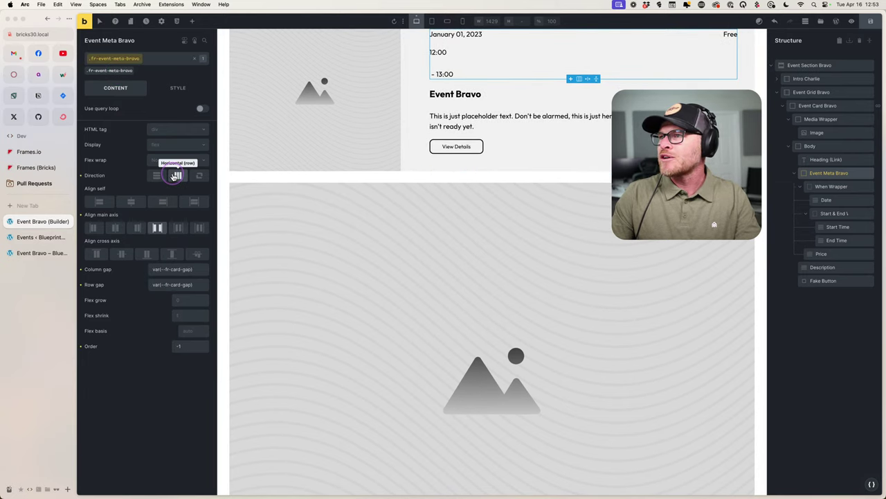
pyautogui.click(832, 187)
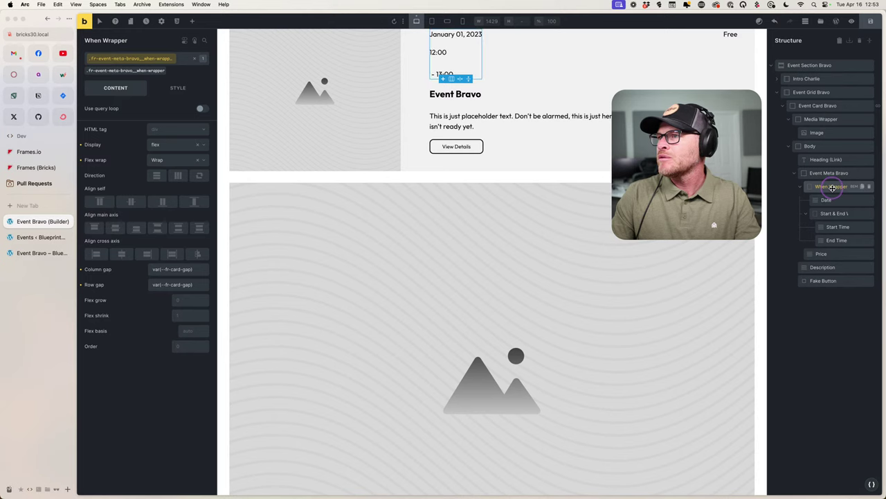
pyautogui.click(178, 177)
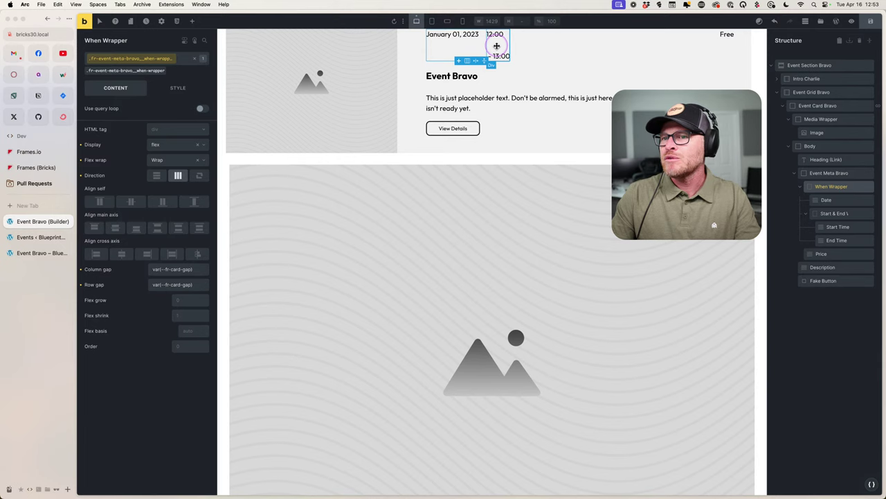
# Set the Start & End Wrapper direction to horizontal, placing start and end times side by side.
pyautogui.click(839, 213)
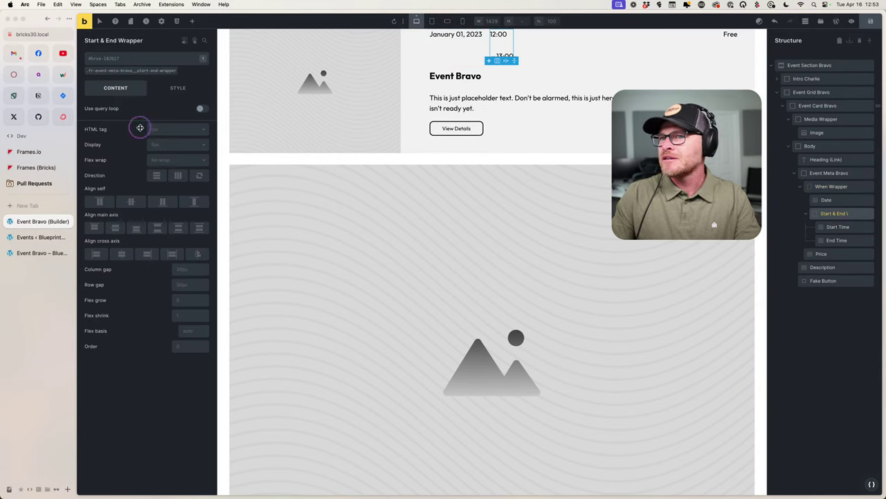
pyautogui.click(135, 70)
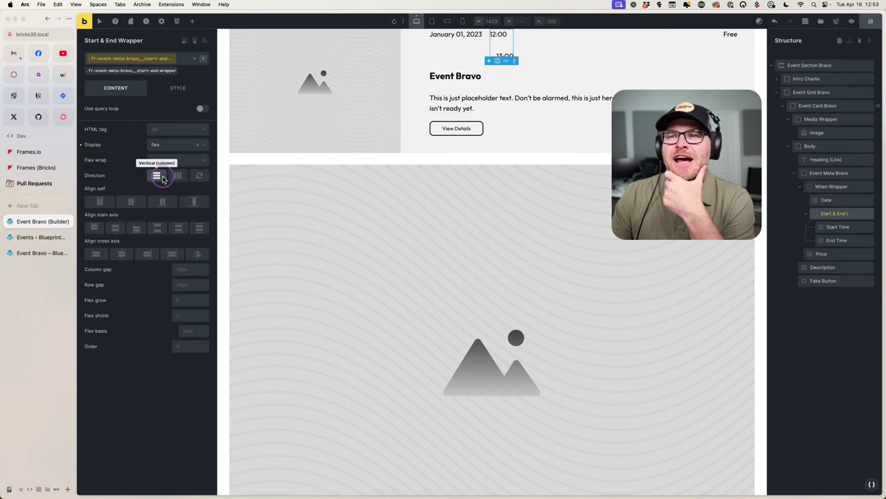
pyautogui.click(156, 174)
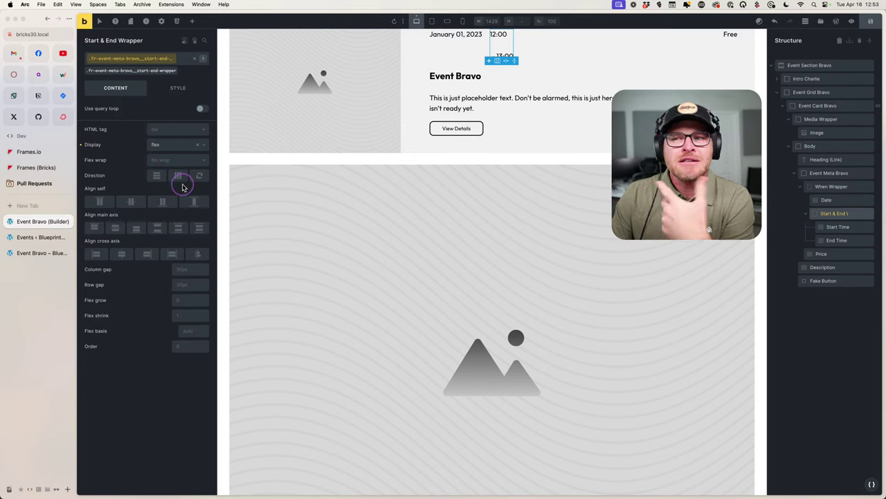
pyautogui.click(178, 175)
pyautogui.scroll(3, 566, 192)
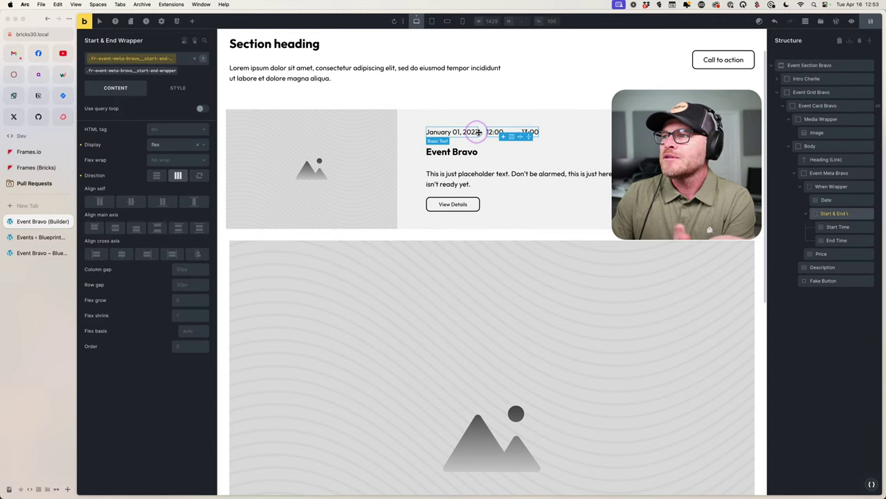
pyautogui.click(161, 21)
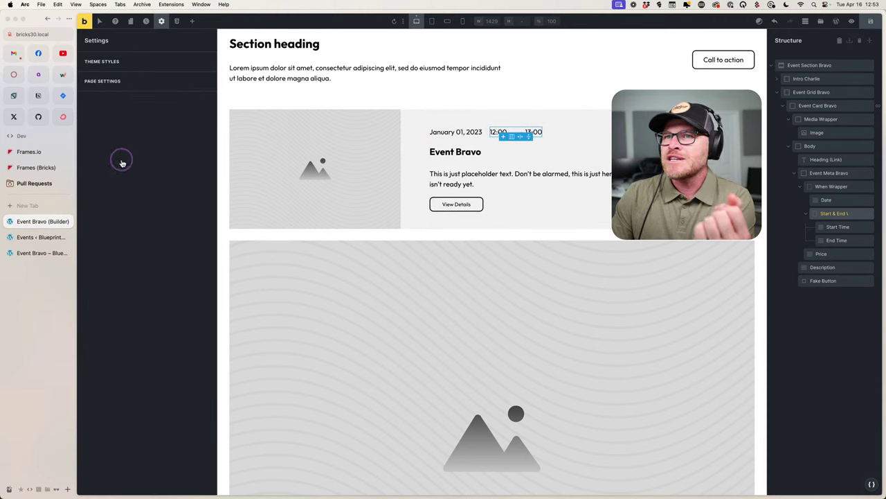
# Try flex and block defaults for Element - Div display in theme styles, then clear the setting.
pyautogui.click(99, 62)
pyautogui.scroll(-5, 115, 209)
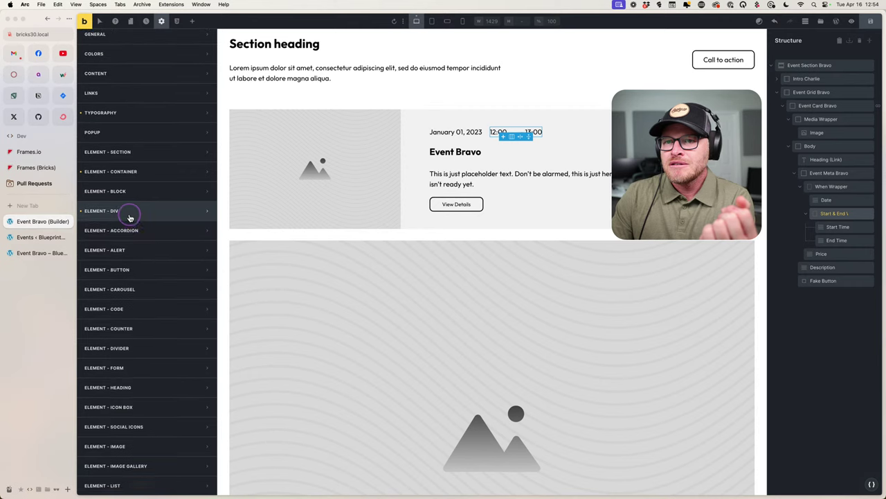
pyautogui.click(129, 212)
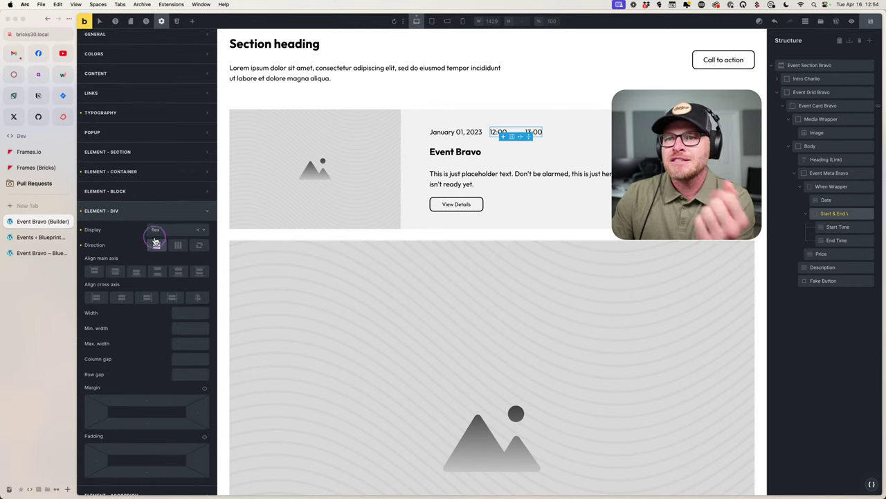
pyautogui.click(158, 245)
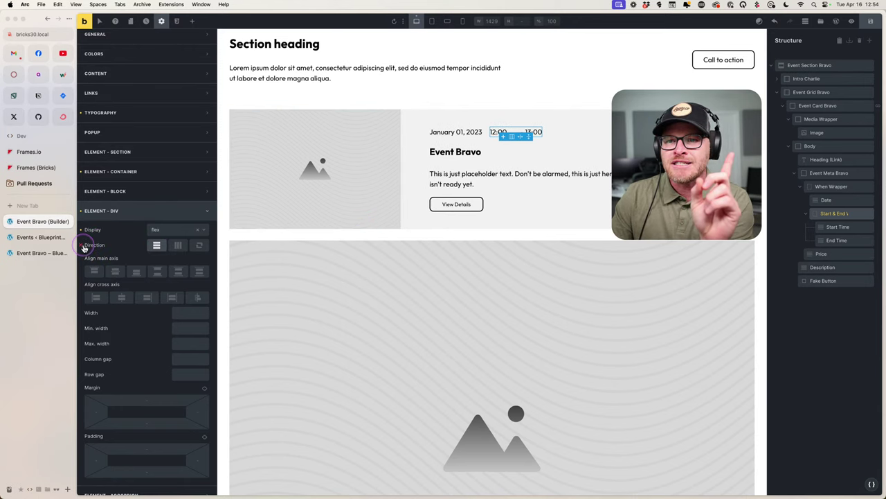
pyautogui.click(178, 245)
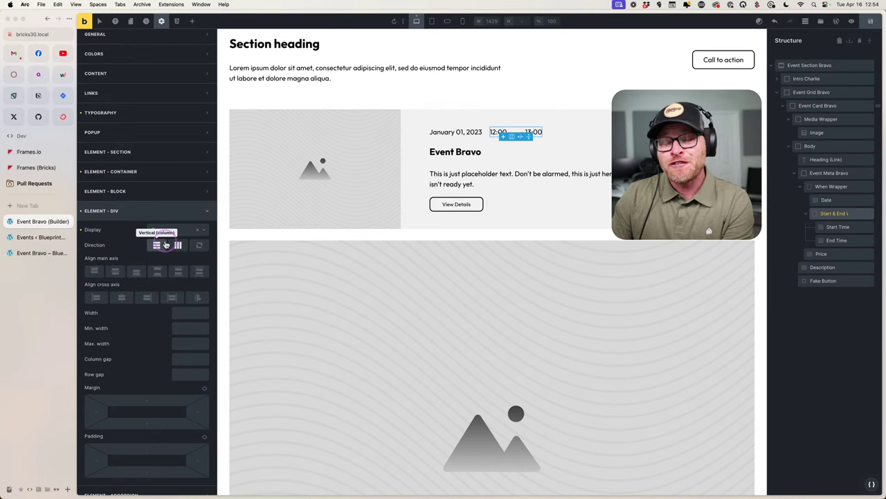
pyautogui.click(81, 232)
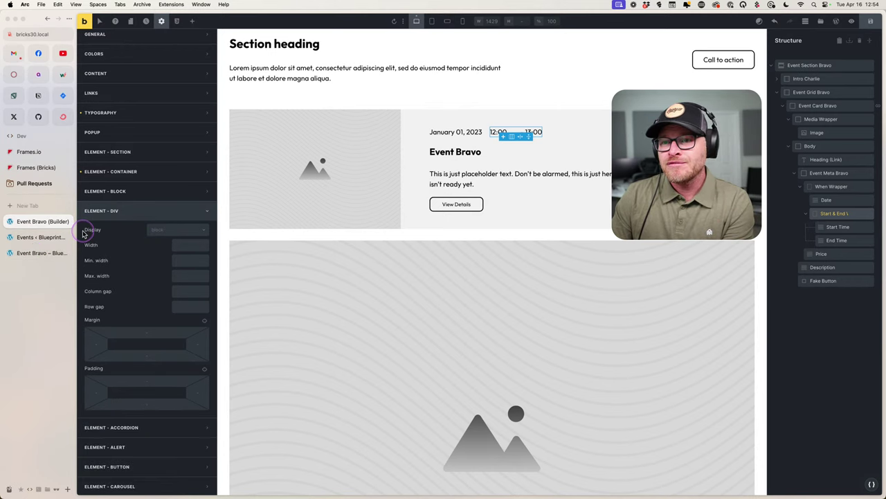
pyautogui.click(154, 231)
pyautogui.click(165, 251)
pyautogui.click(166, 230)
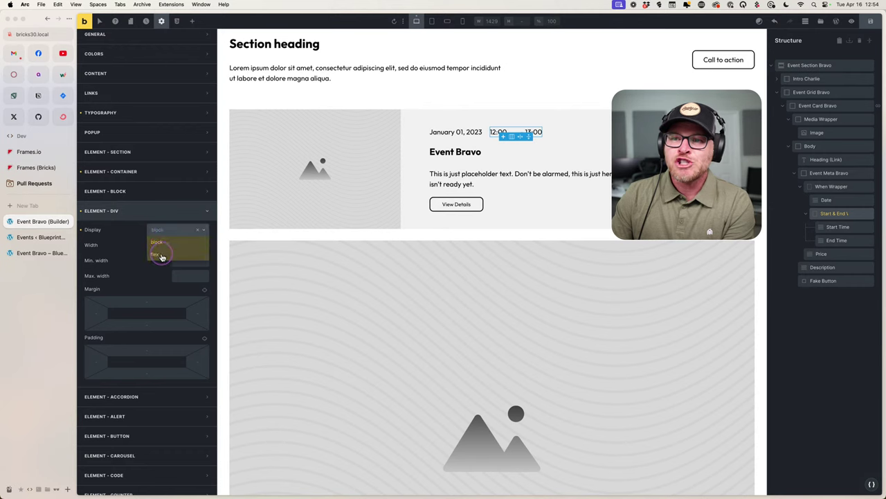
pyautogui.click(164, 240)
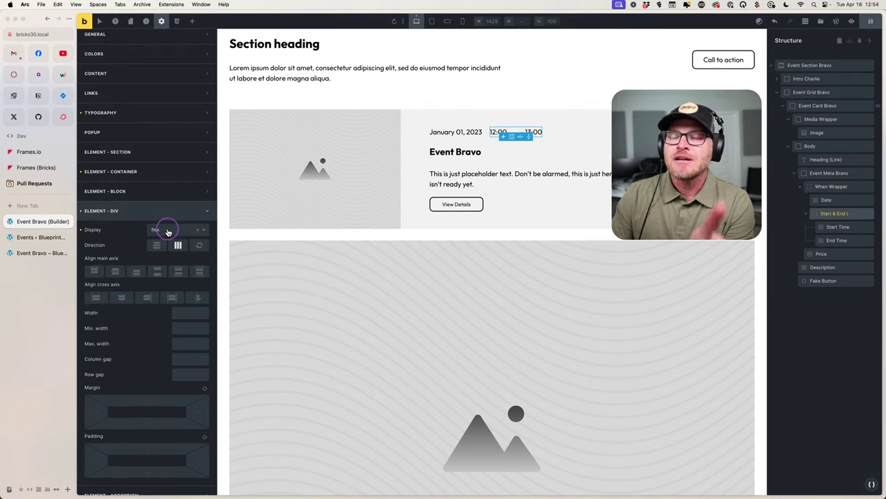
pyautogui.click(80, 230)
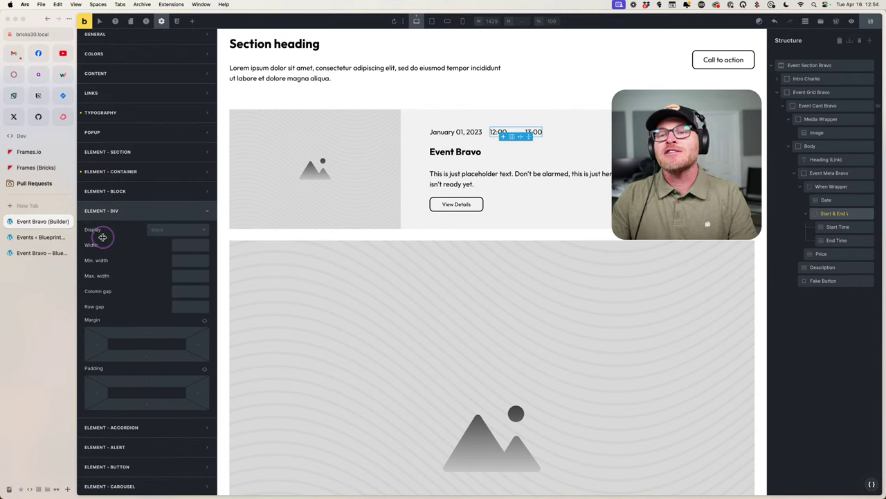
# Select the When Wrapper and first event card, then start a browser search for 'get'.
pyautogui.click(141, 224)
pyautogui.click(116, 215)
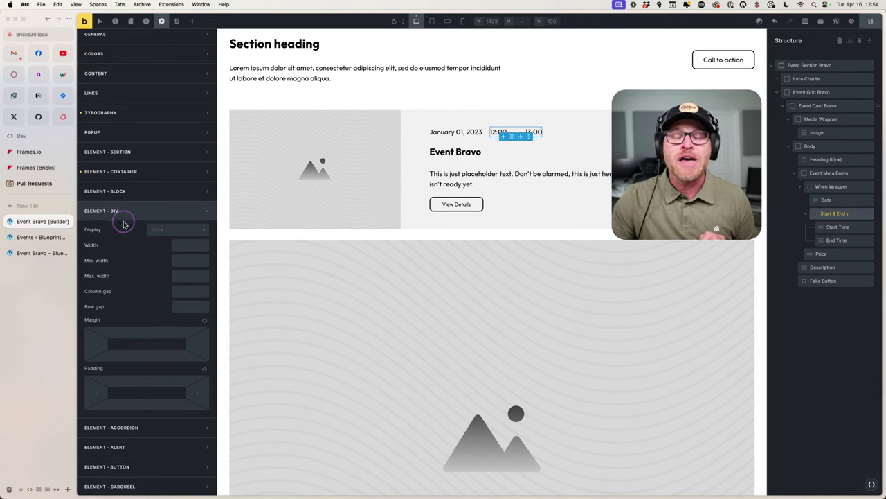
pyautogui.click(137, 221)
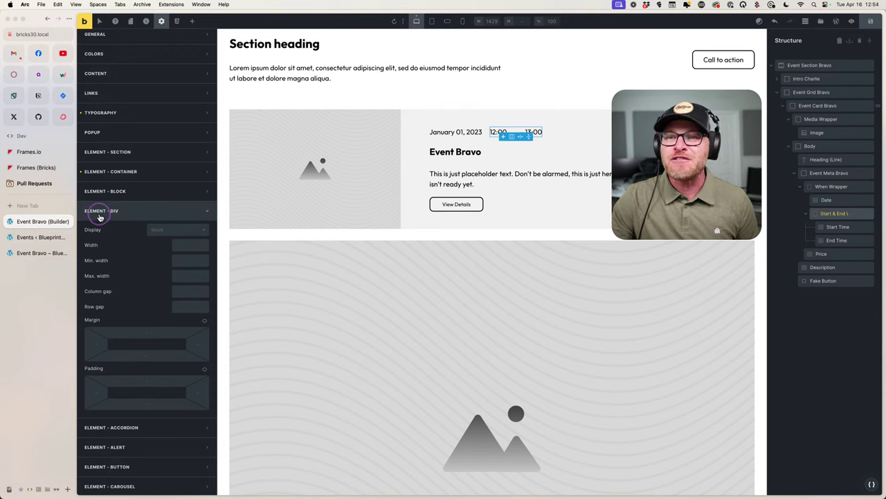
pyautogui.click(107, 216)
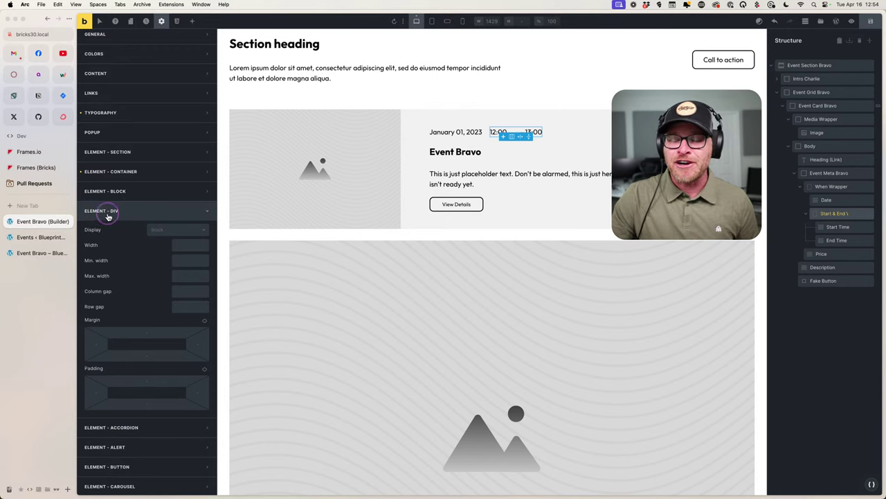
pyautogui.click(480, 132)
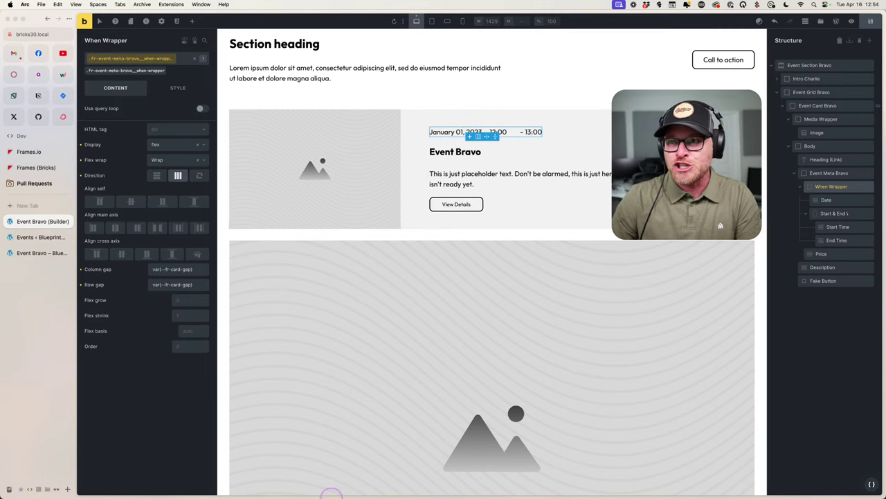
pyautogui.click(305, 373)
pyautogui.press('super+t')
pyautogui.write('get')
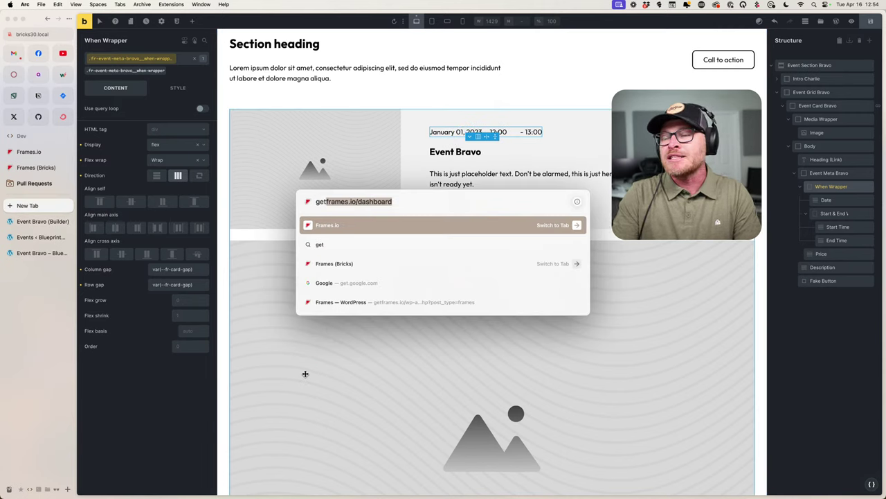
# Log in to the Frames Bricks site admin at bricks.getframes.io/wp-admin using 1Password.
pyautogui.press('BackSpace')
pyautogui.press('BackSpace')
pyautogui.press('BackSpace')
pyautogui.press('BackSpace')
pyautogui.write('bricks.get')
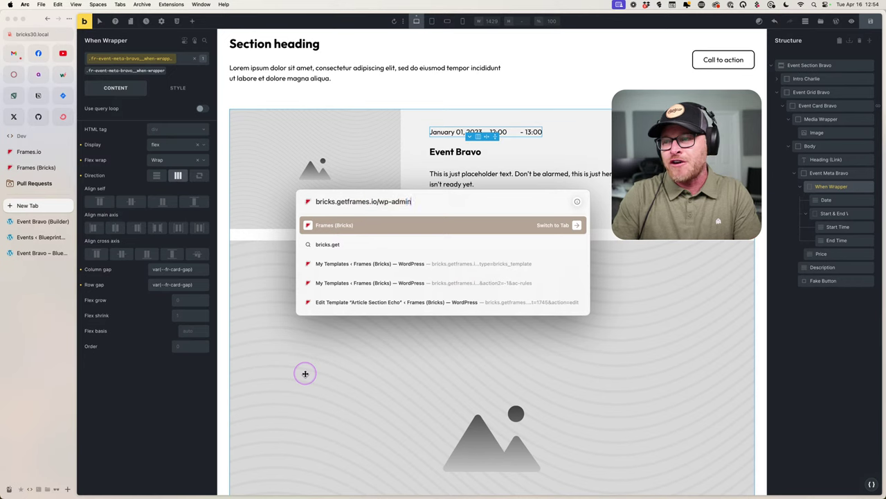
pyautogui.press('Right')
pyautogui.press('BackSpace')
pyautogui.press('BackSpace')
pyautogui.press('BackSpace')
pyautogui.press('BackSpace')
pyautogui.press('BackSpace')
pyautogui.press('BackSpace')
pyautogui.press('BackSpace')
pyautogui.press('BackSpace')
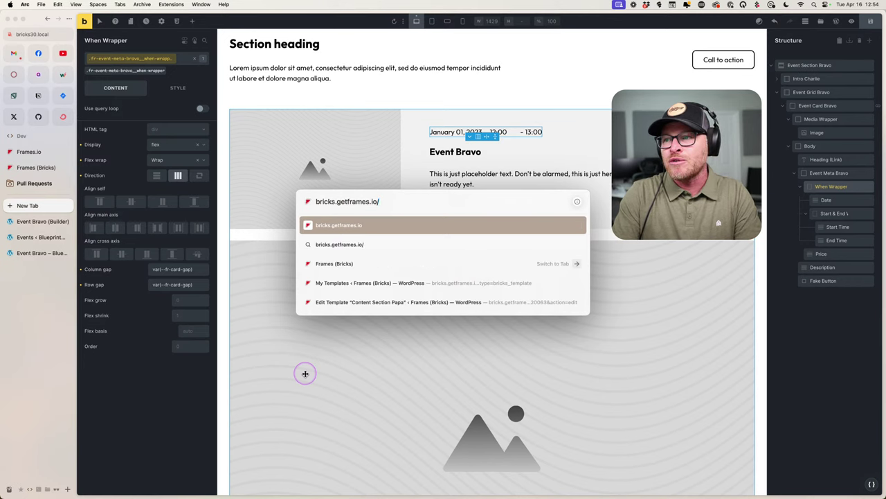
pyautogui.write('wp-')
pyautogui.press('Return')
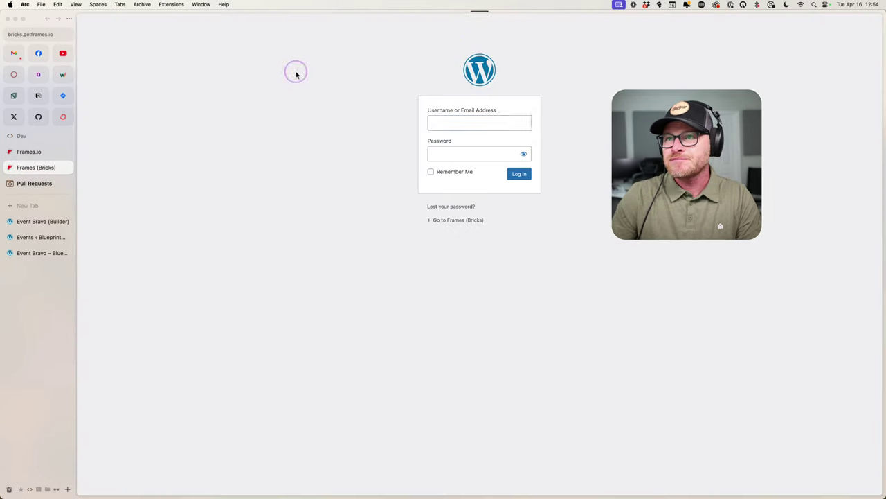
pyautogui.click(524, 123)
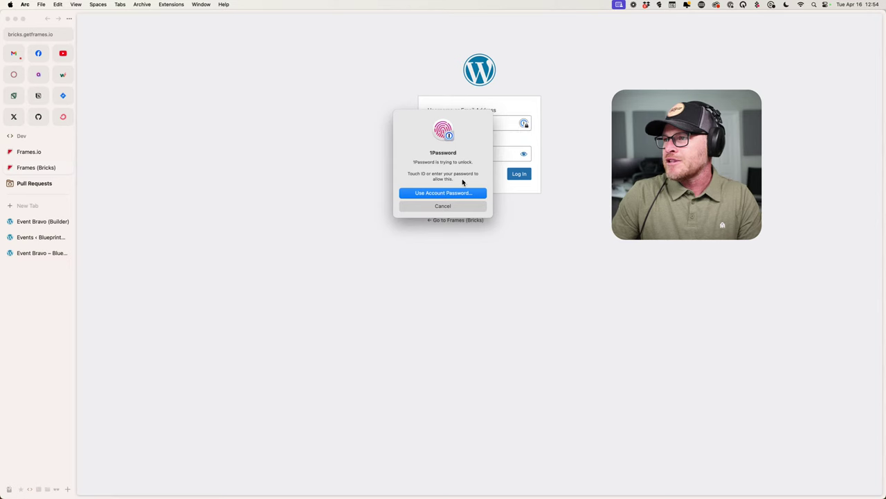
pyautogui.click(475, 145)
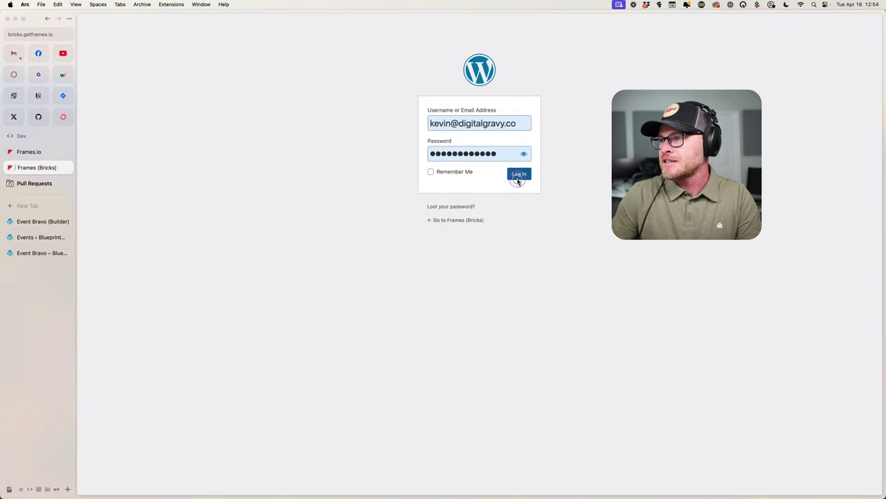
pyautogui.click(518, 173)
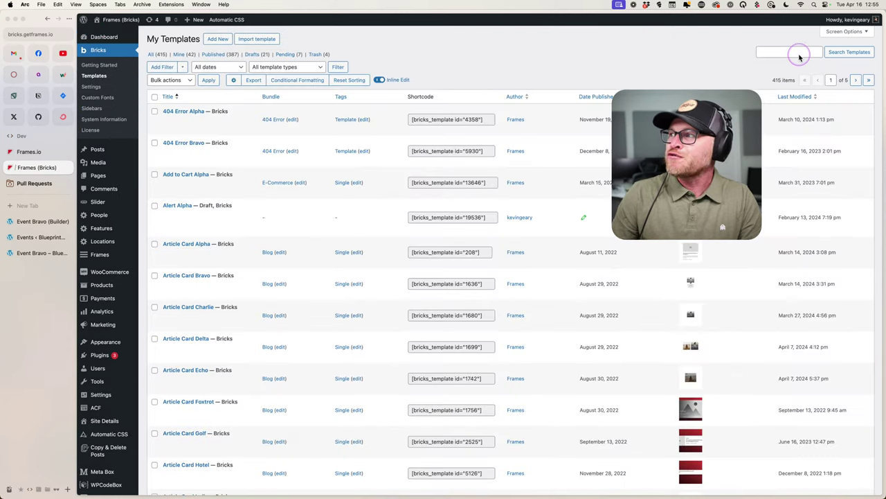
# Search Bricks Templates for 'event bravo' and view Event Section Bravo on the front end.
pyautogui.click(795, 53)
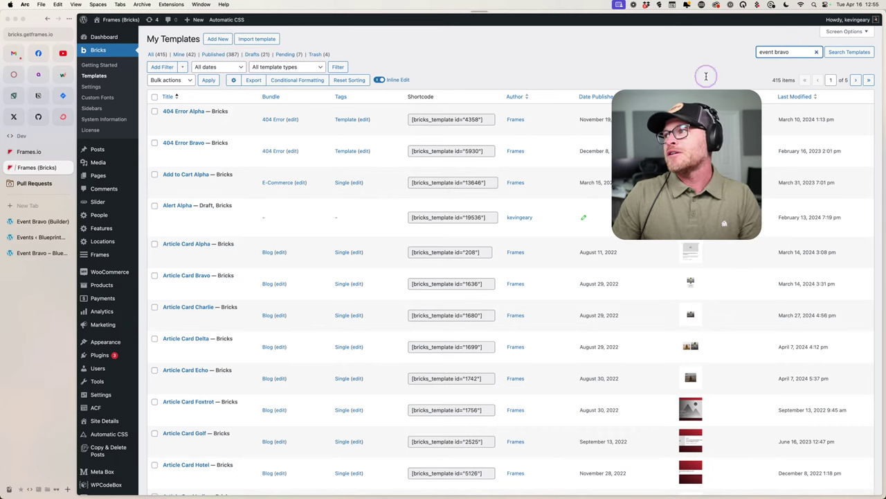
pyautogui.press('Return')
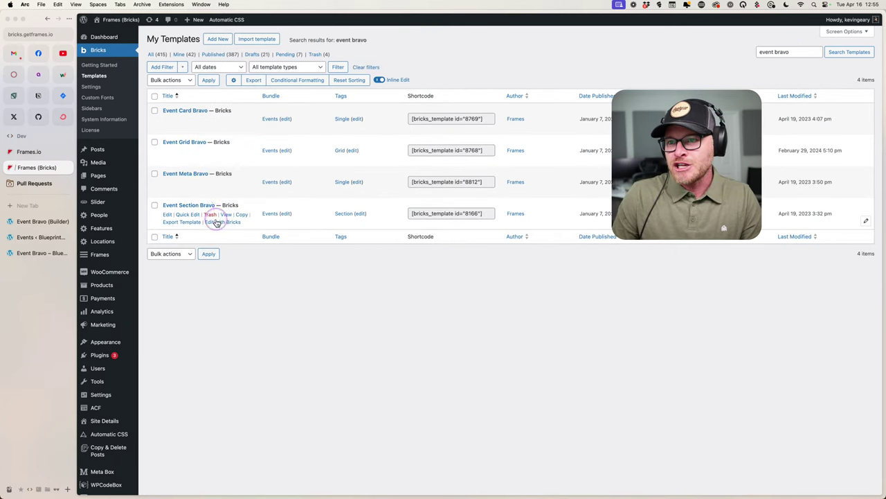
pyautogui.click(226, 214)
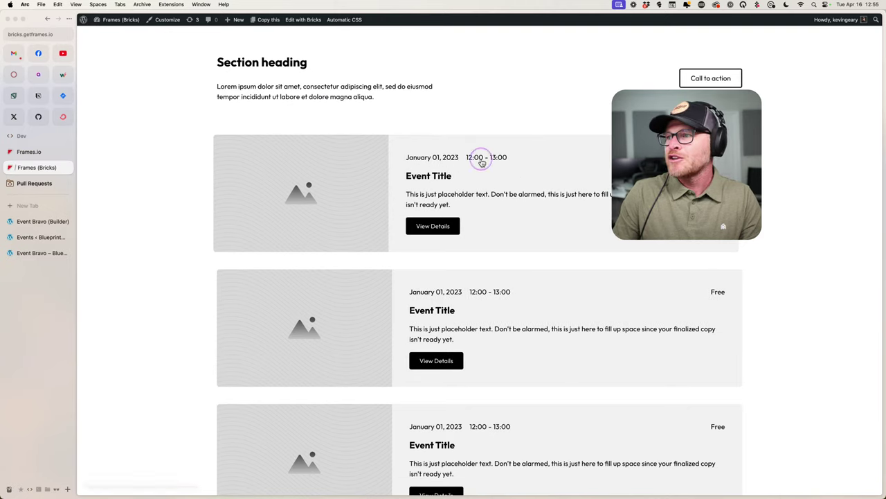
# Scroll the Frames preview, then return to the local Blueprint site's Events list.
pyautogui.scroll(-2, 462, 242)
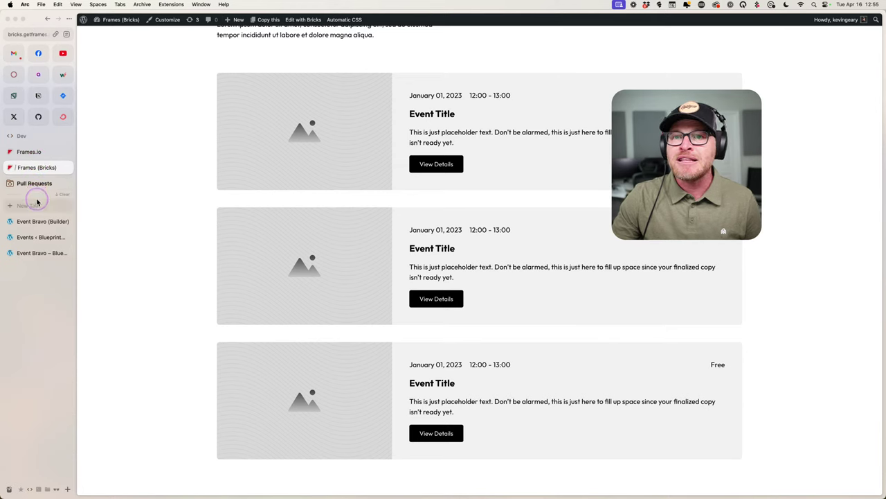
pyautogui.hotkey('ctrl', 'Tab')
pyautogui.click(42, 241)
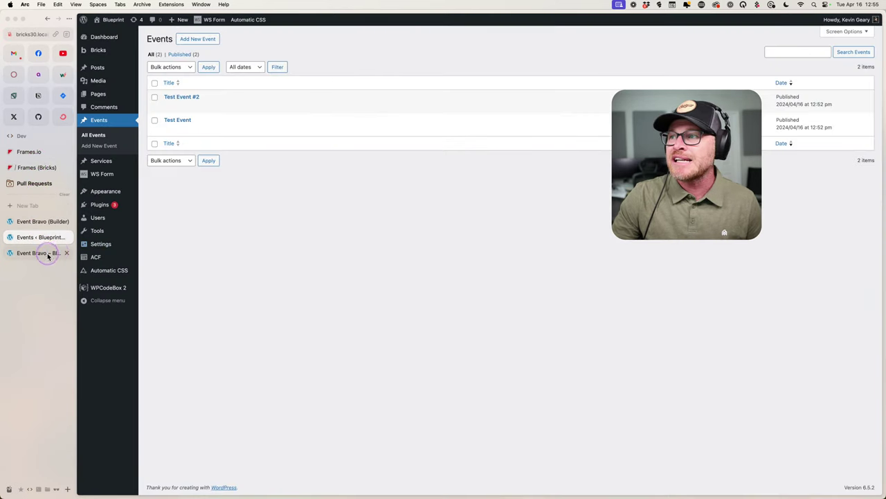
# Reload the Event Bravo builder so it renders the Test Event #2 and Test Event cards.
pyautogui.click(41, 225)
pyautogui.scroll(-5, 490, 291)
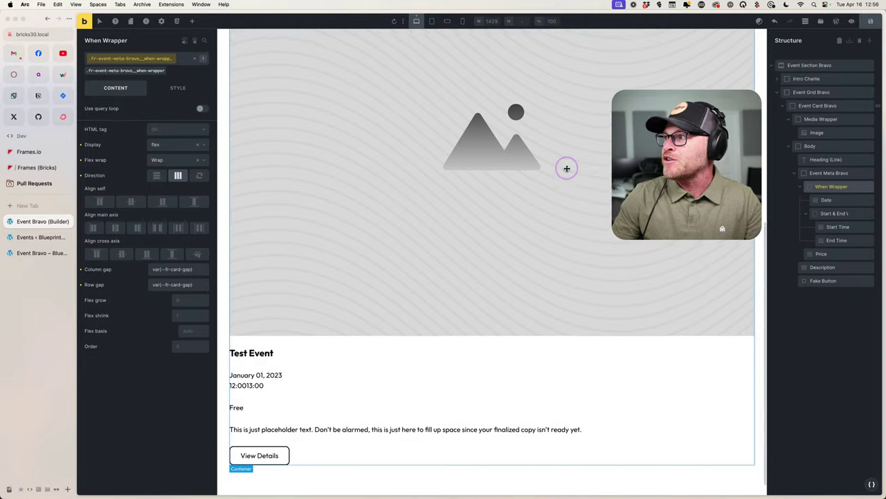
pyautogui.scroll(4, 557, 170)
pyautogui.press('super+r')
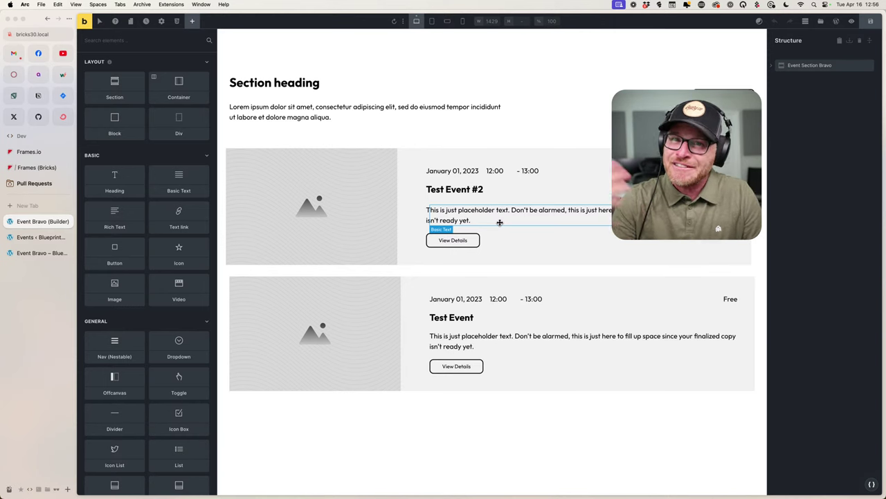
# Inspect the first card's end time, section, description, heading and 12:00 start time elements.
pyautogui.click(535, 166)
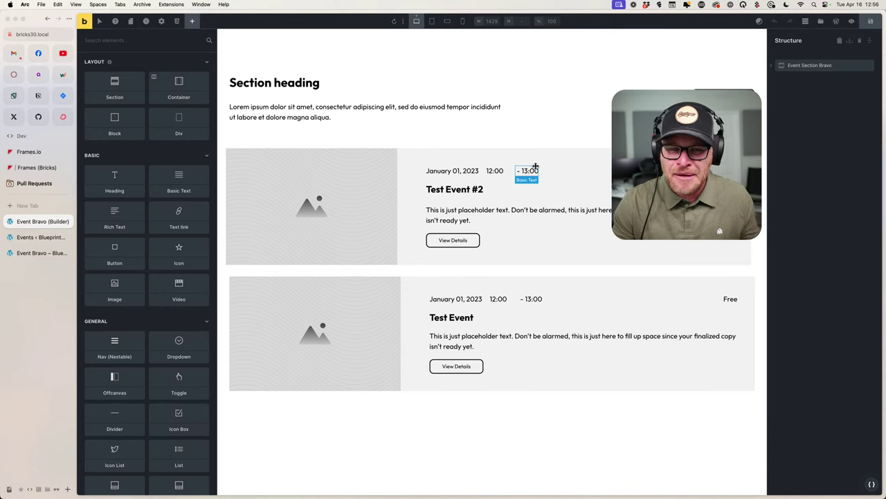
pyautogui.click(506, 181)
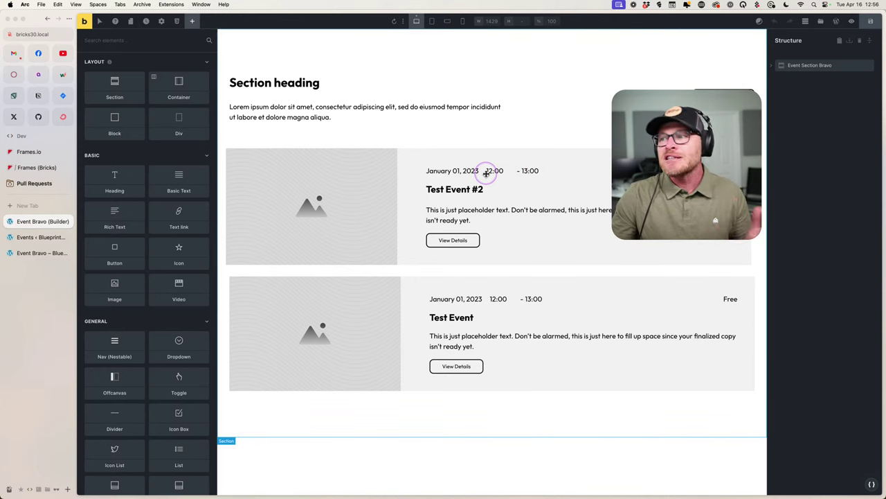
pyautogui.click(458, 209)
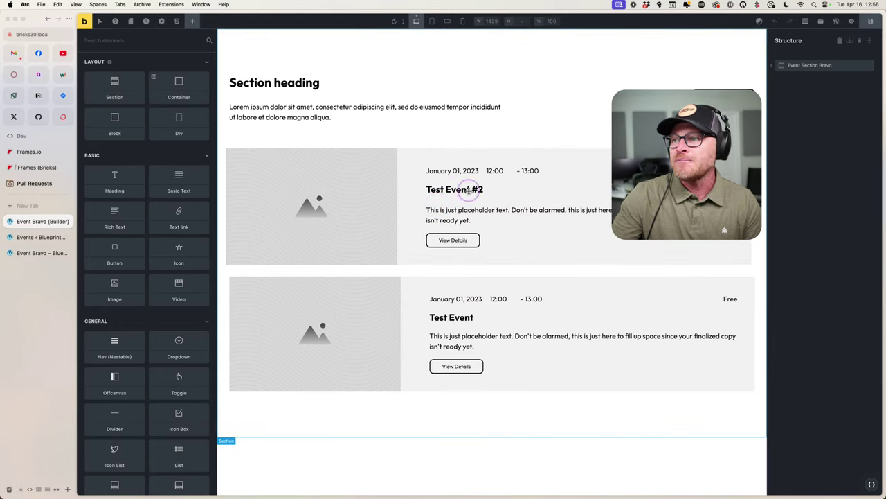
pyautogui.click(458, 191)
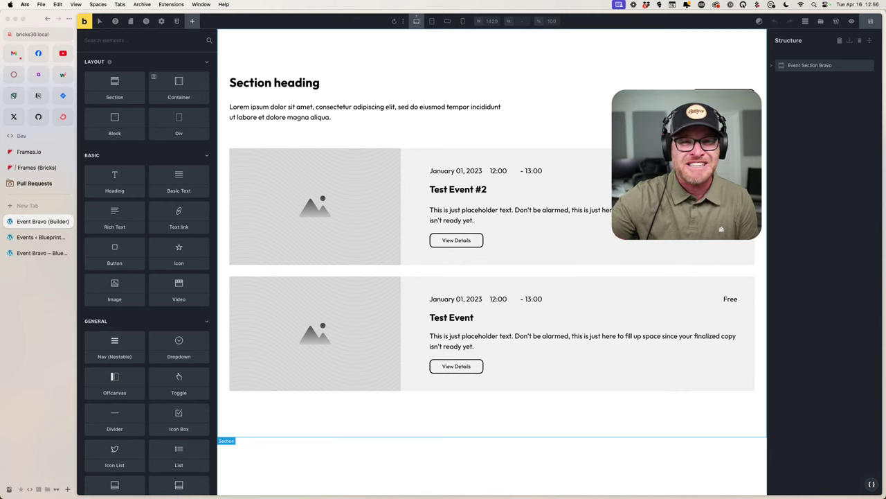
pyautogui.click(490, 172)
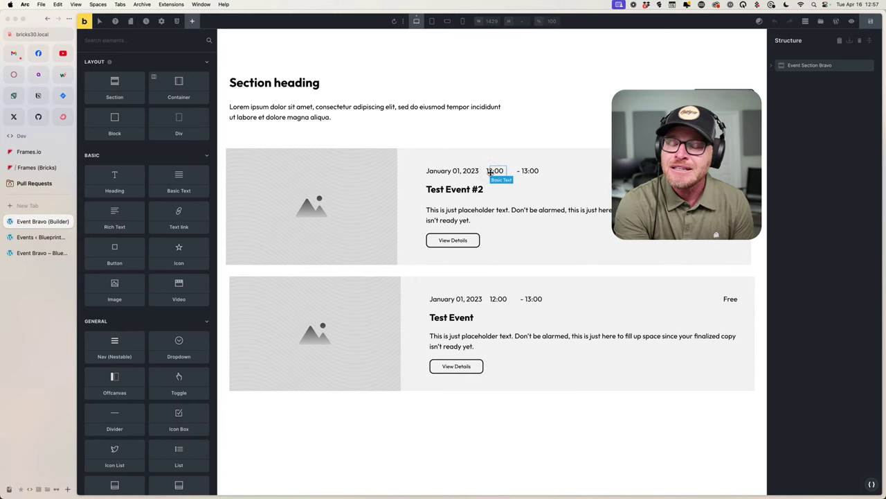
# Deselect the element and switch the browser to InstaWP's Staging Sites list.
pyautogui.press('Escape')
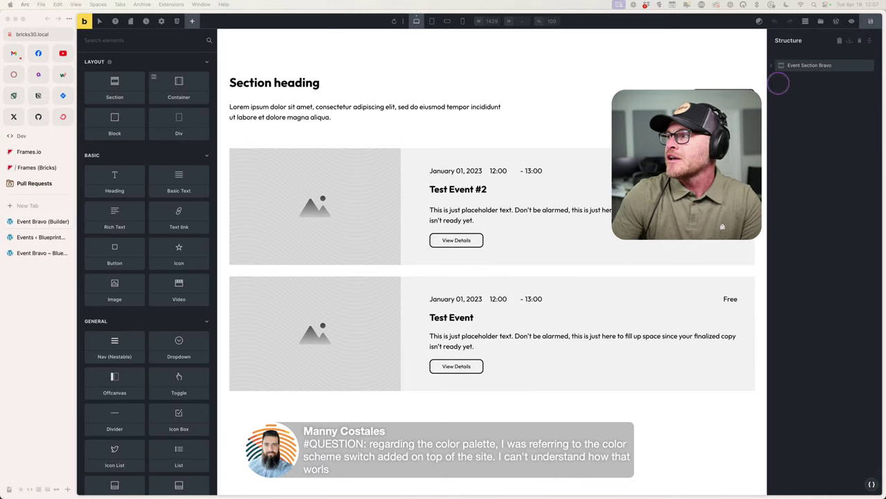
pyautogui.click(31, 175)
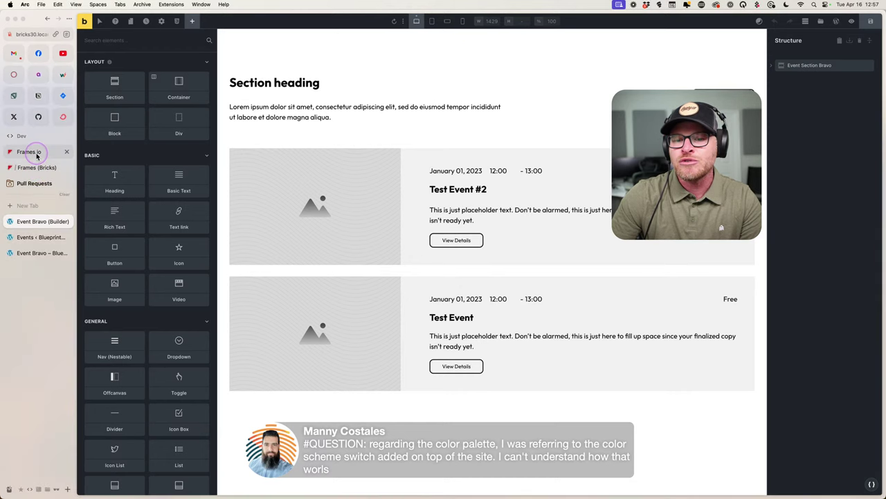
pyautogui.click(62, 75)
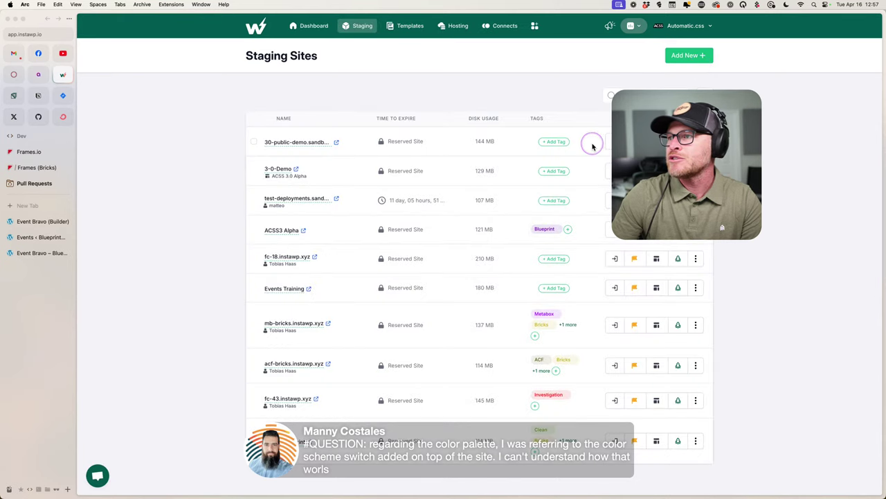
# Open the 30-public-demo staging site's admin in a full tab, reload it, then close it.
pyautogui.click(593, 146)
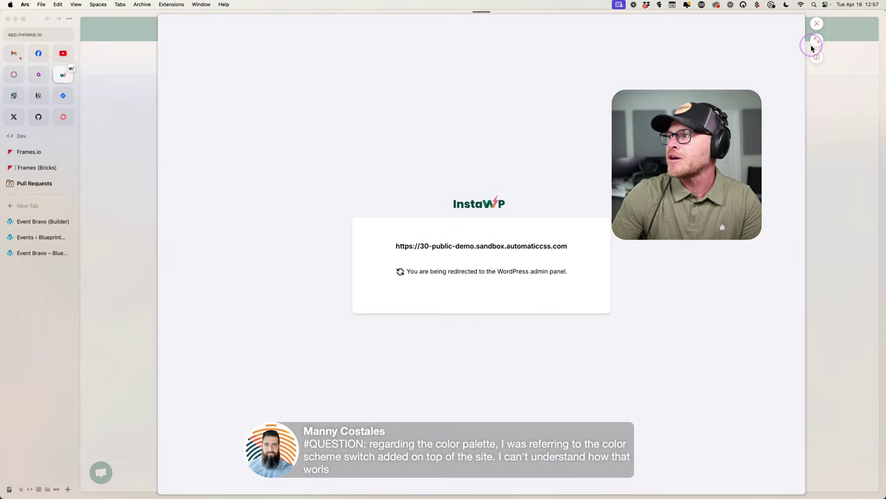
pyautogui.click(816, 40)
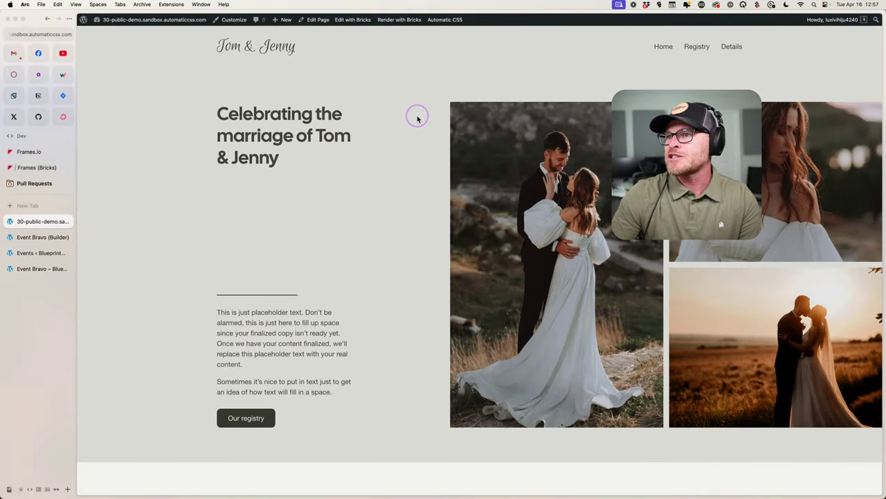
pyautogui.scroll(-3, 415, 116)
pyautogui.scroll(3, 416, 118)
pyautogui.press('super+r')
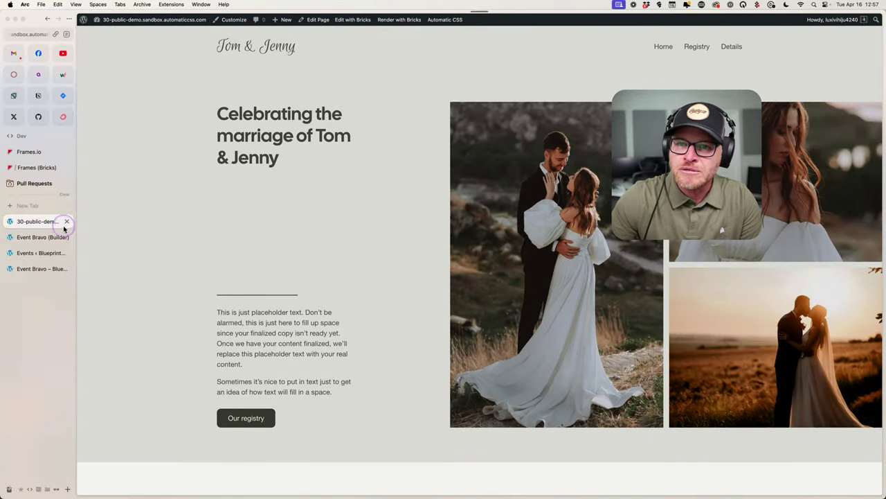
pyautogui.click(67, 221)
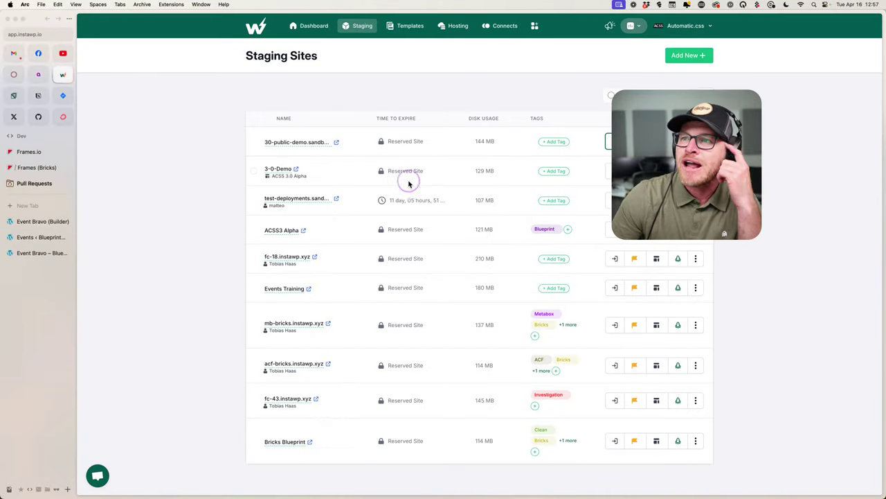
# Switch the InstaWP team to Geary.co.
pyautogui.click(672, 26)
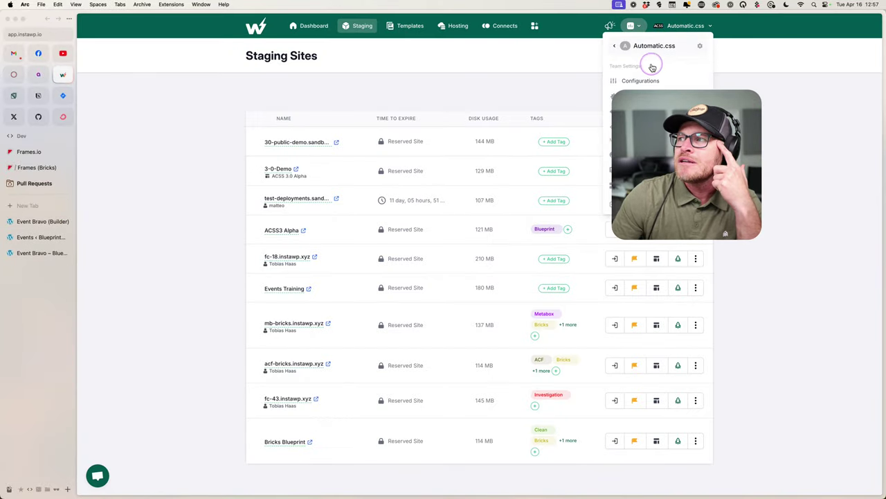
pyautogui.click(651, 50)
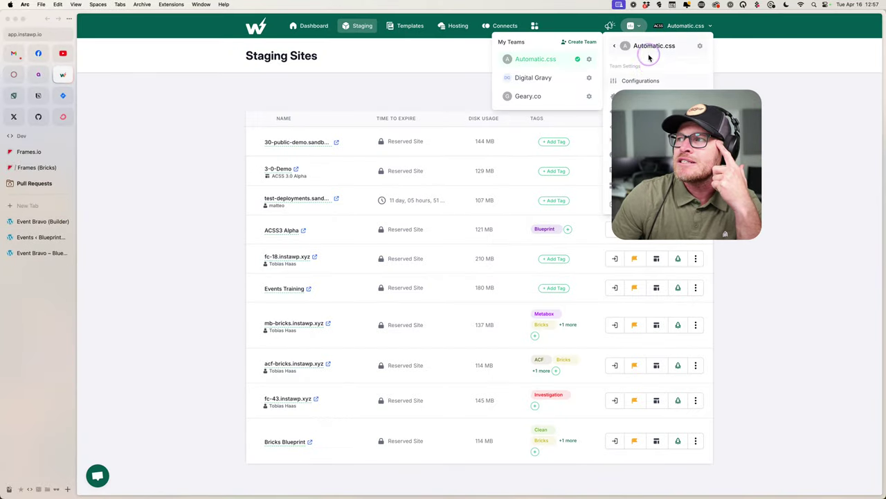
pyautogui.click(530, 95)
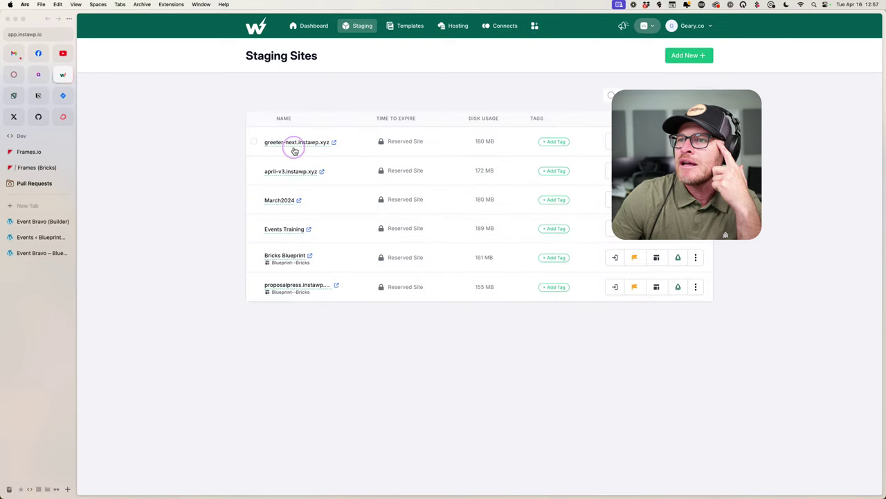
# Open the March2024 staging site's admin, view its front end, and close the preview.
pyautogui.moveTo(294, 174)
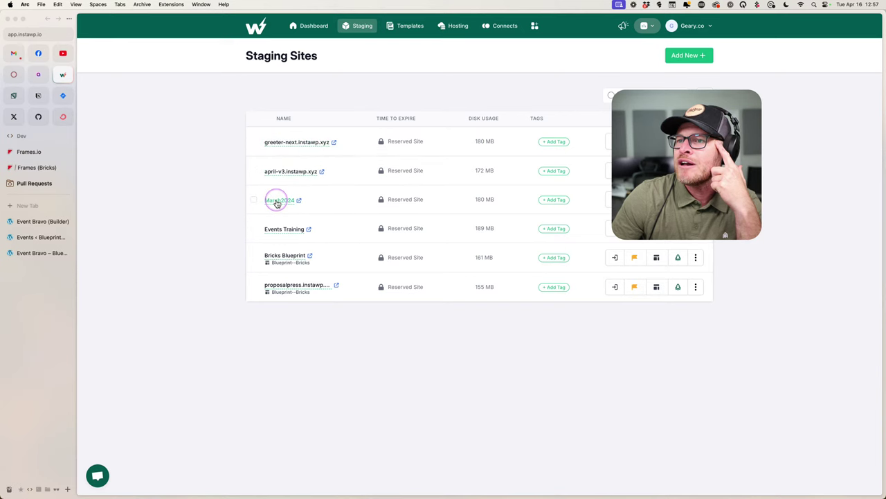
pyautogui.click(612, 200)
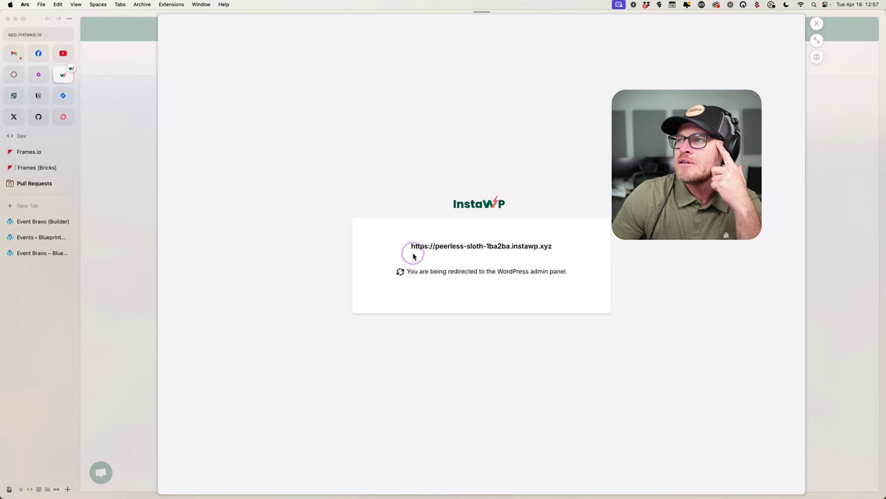
pyautogui.click(413, 254)
pyautogui.click(495, 137)
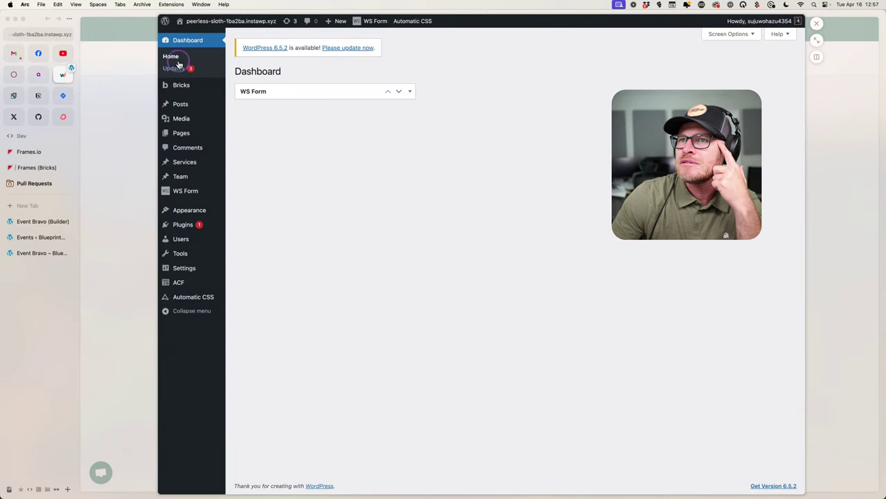
pyautogui.moveTo(208, 20)
pyautogui.click(200, 35)
pyautogui.click(98, 169)
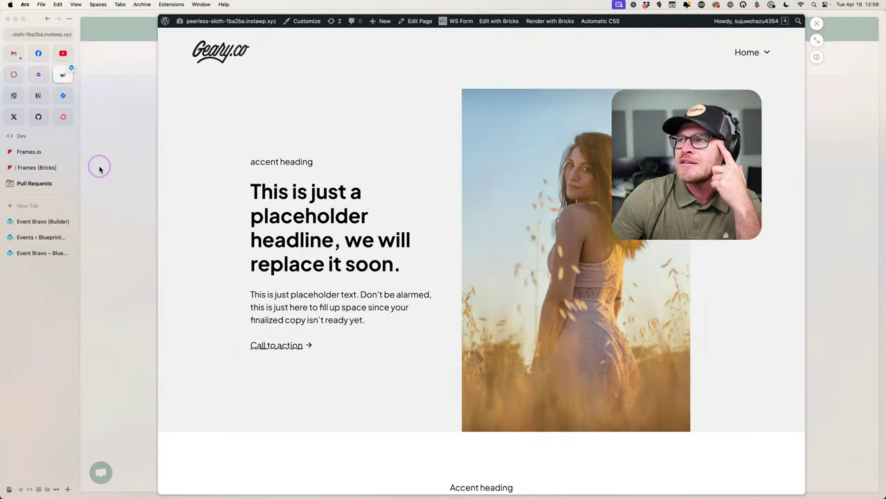
pyautogui.click(284, 258)
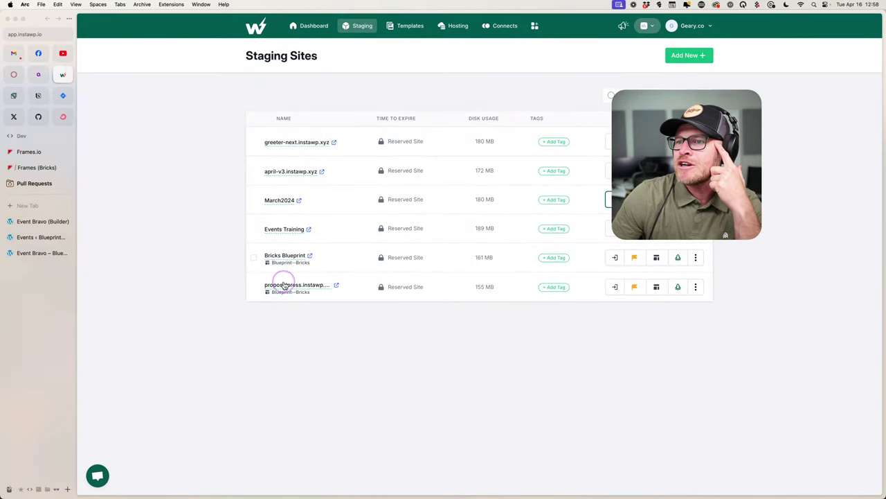
# Log into the april-v3.instawp.xyz site's WordPress dashboard from its row.
pyautogui.click(296, 143)
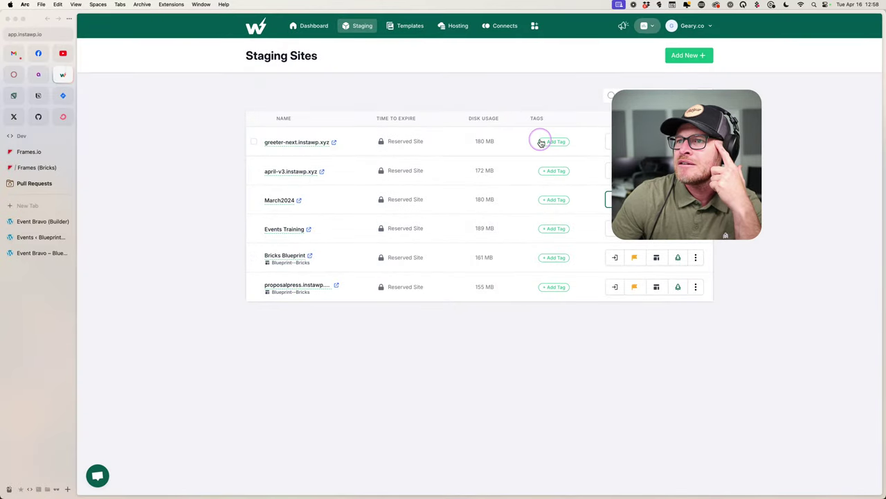
pyautogui.click(608, 142)
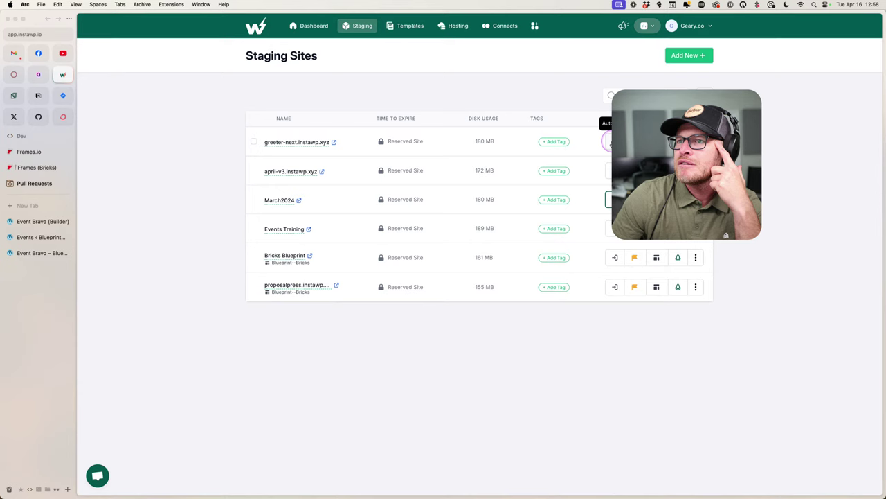
pyautogui.click(361, 207)
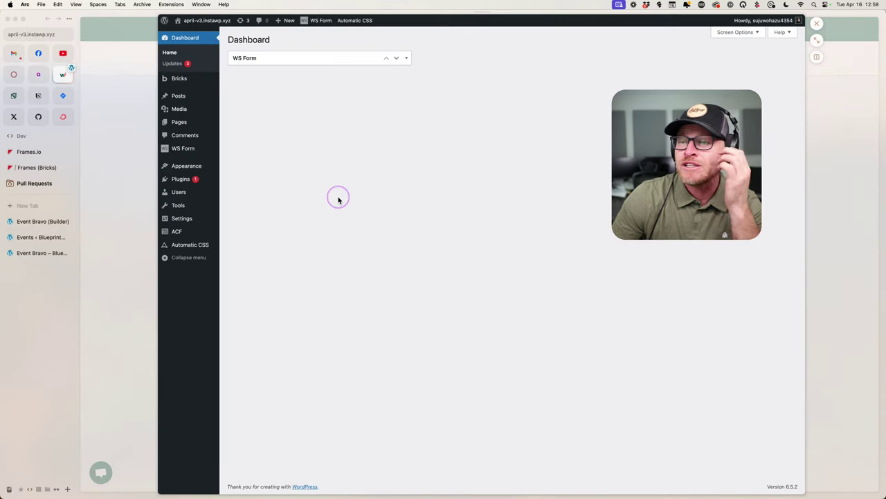
# View the april-v3 front end, flip dark mode on and off twice, then edit the header in Bricks.
pyautogui.click(198, 33)
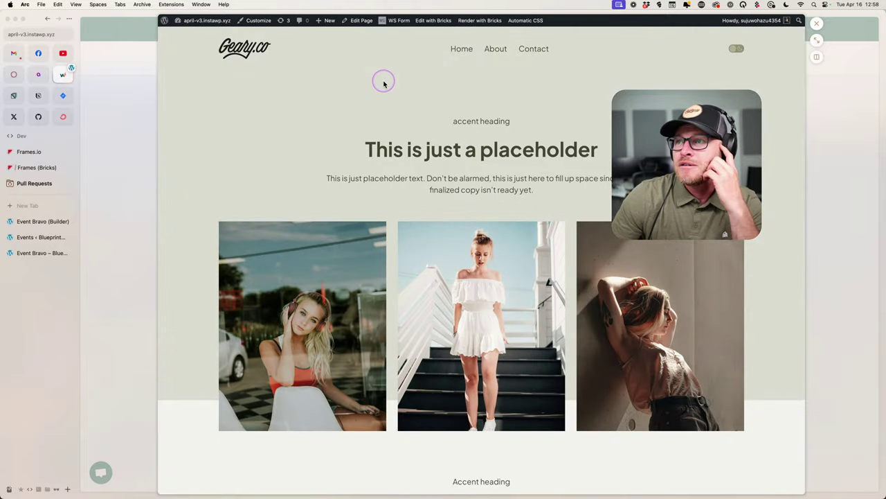
pyautogui.click(818, 38)
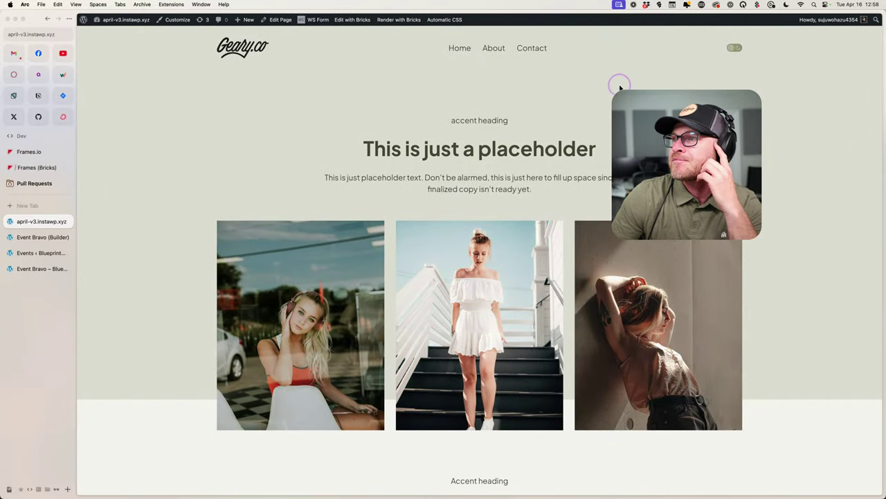
pyautogui.click(734, 48)
pyautogui.click(734, 48)
pyautogui.click(734, 48)
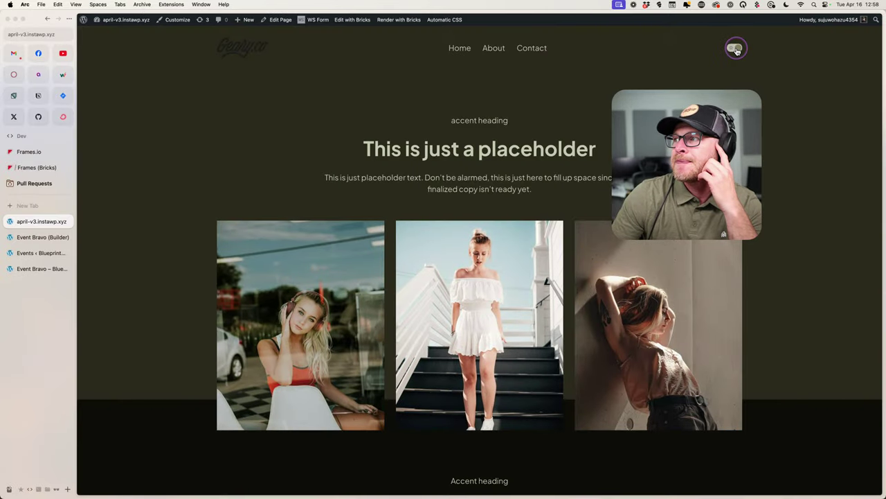
pyautogui.click(734, 48)
pyautogui.moveTo(354, 19)
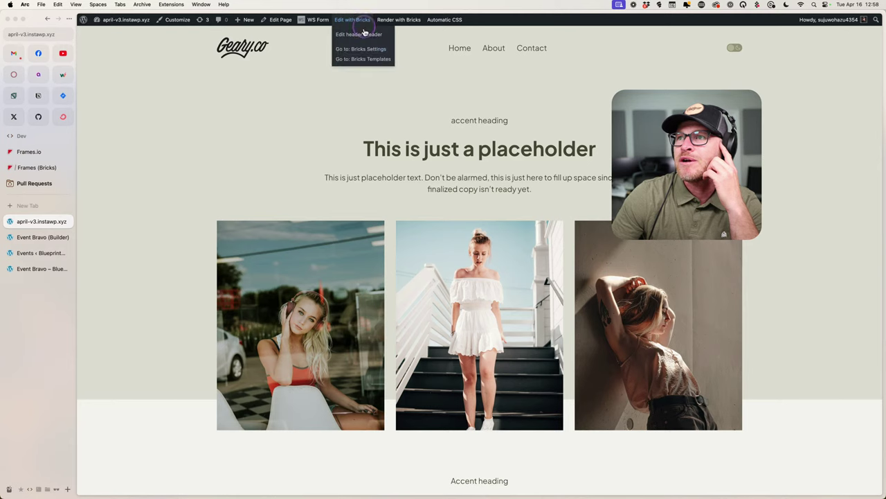
pyautogui.click(361, 35)
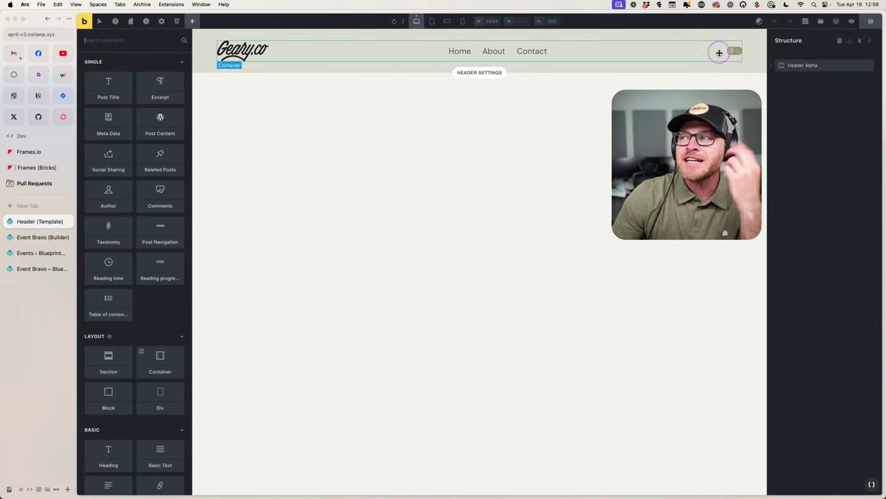
# Select the header's Frames Color Scheme toggle and keep its Mode set to Toggle.
pyautogui.click(735, 54)
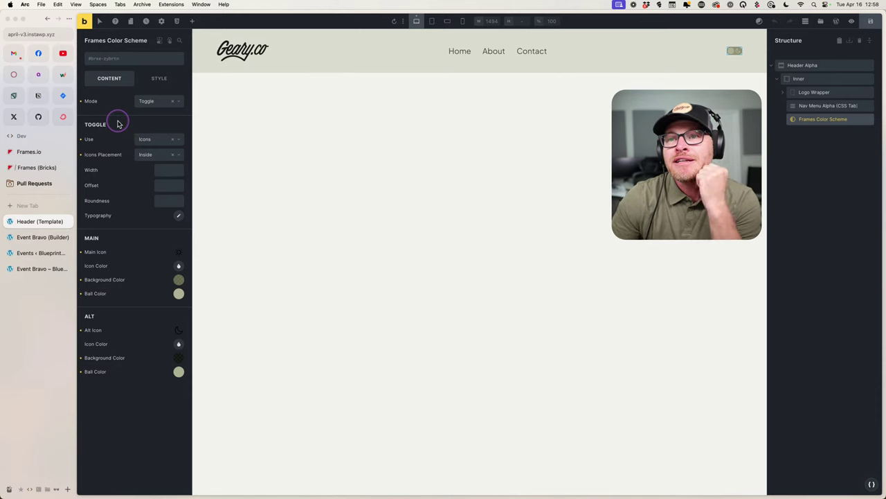
pyautogui.click(156, 104)
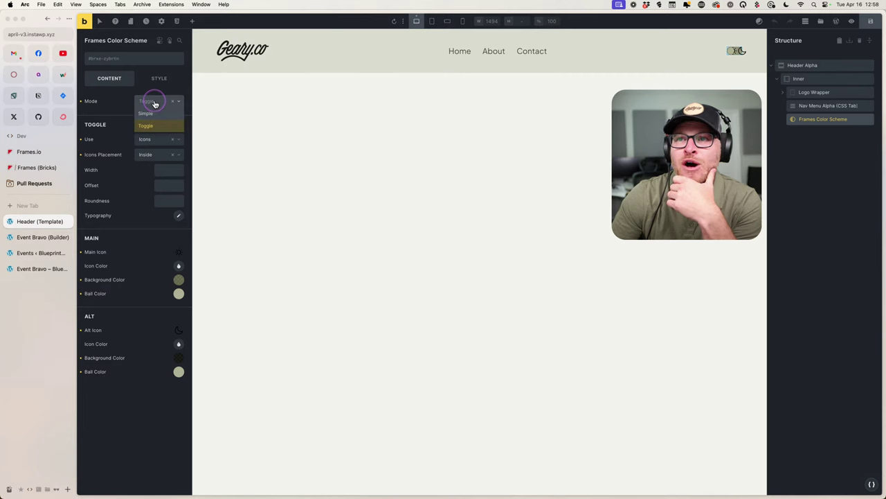
pyautogui.click(115, 104)
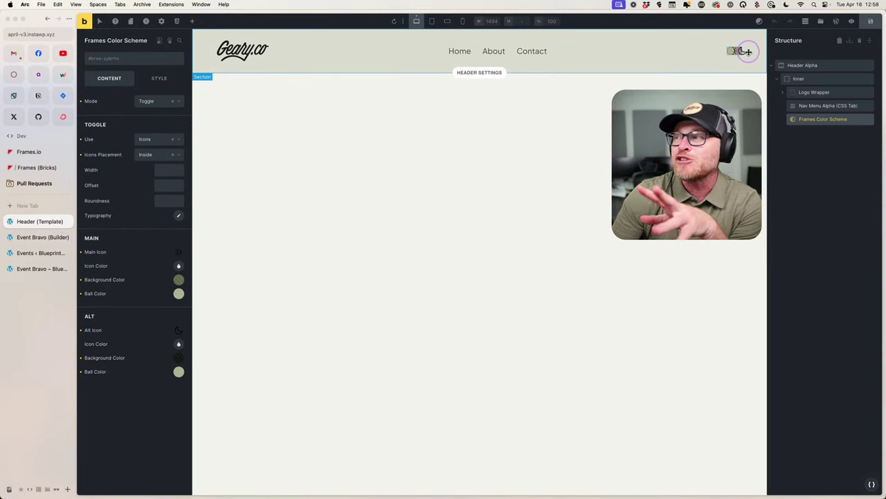
# Flip the toggle a few times in the canvas, then bring up the Automatic.css panel.
pyautogui.click(741, 52)
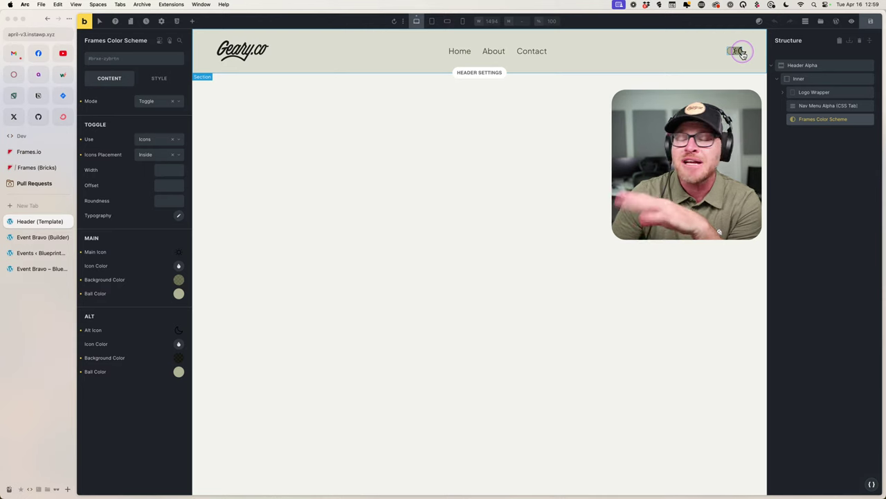
pyautogui.click(740, 54)
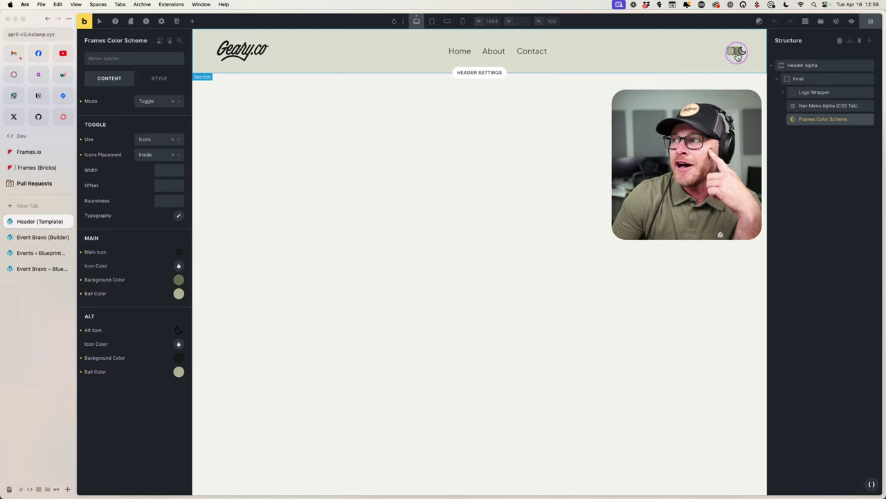
pyautogui.click(738, 55)
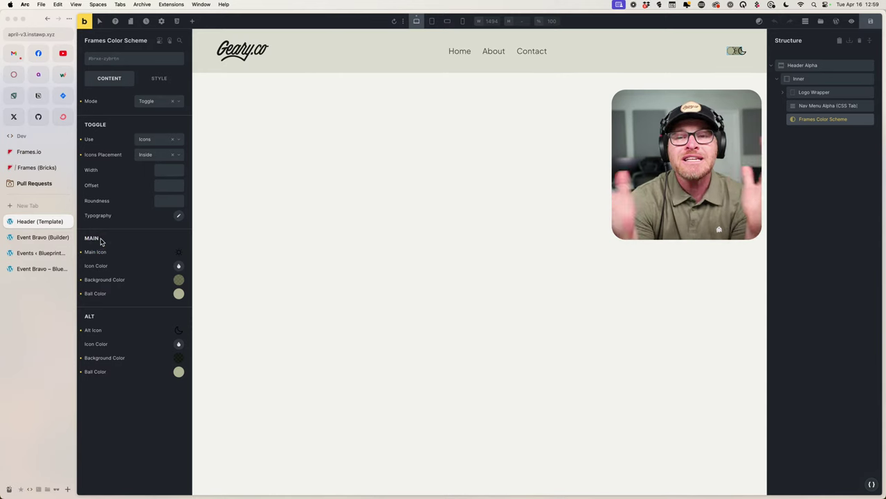
pyautogui.click(873, 485)
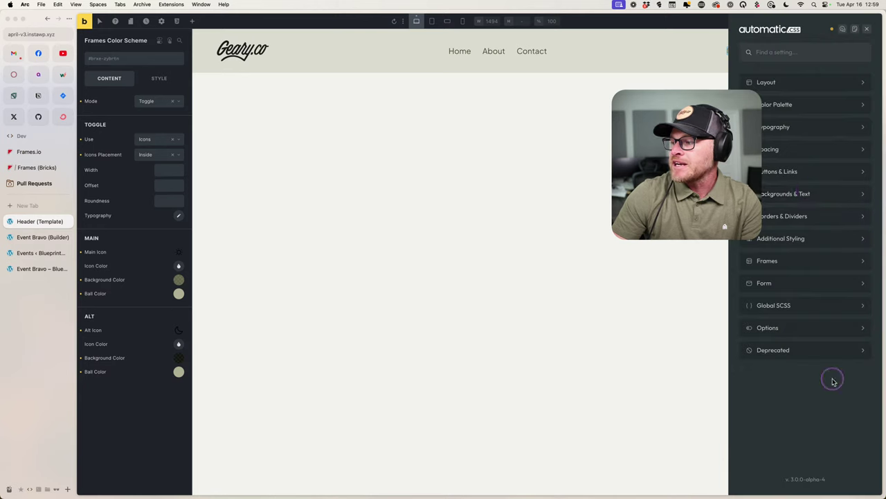
# In Color Palette, keep the website scheme on Light, toggle Auto Color Scheme, and save.
pyautogui.click(789, 109)
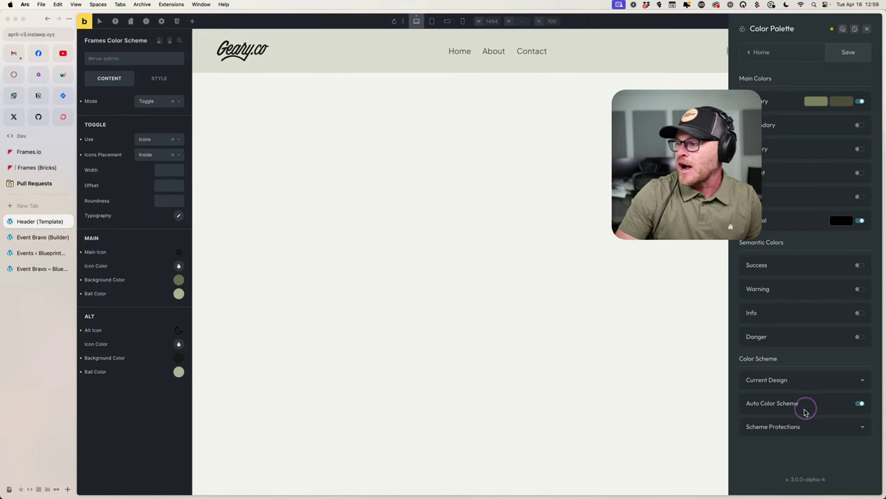
pyautogui.click(785, 380)
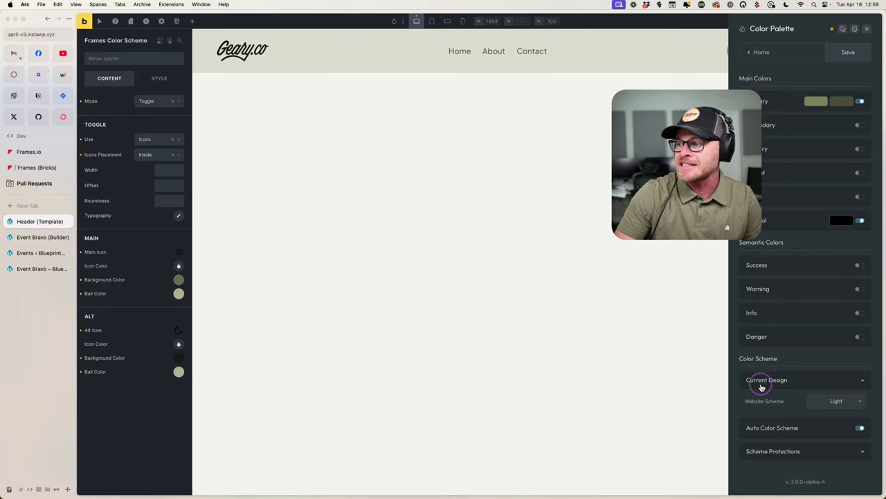
pyautogui.click(838, 401)
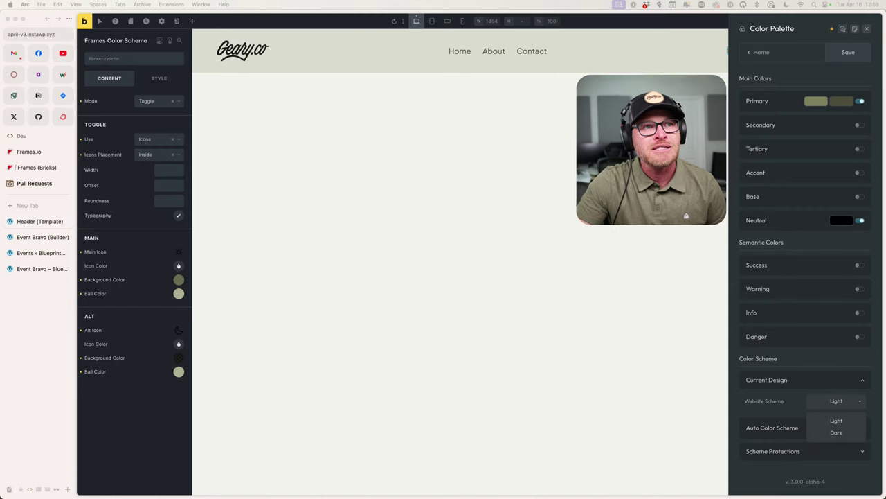
pyautogui.click(836, 420)
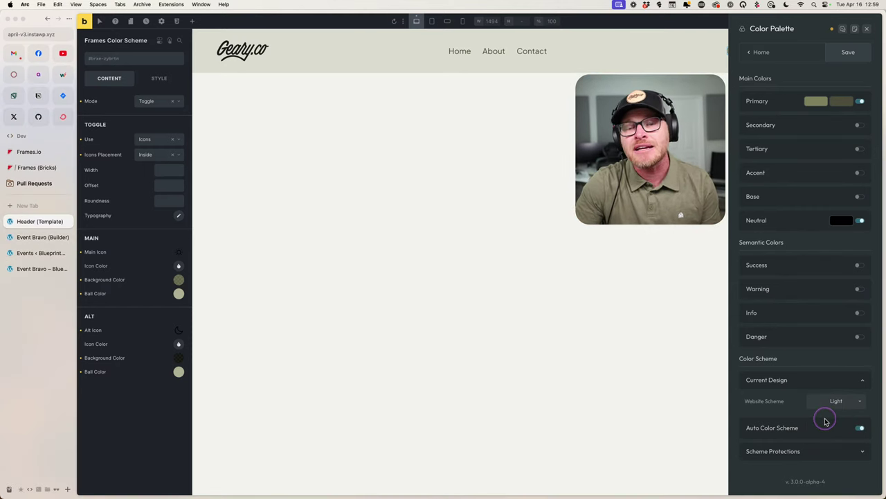
pyautogui.click(861, 420)
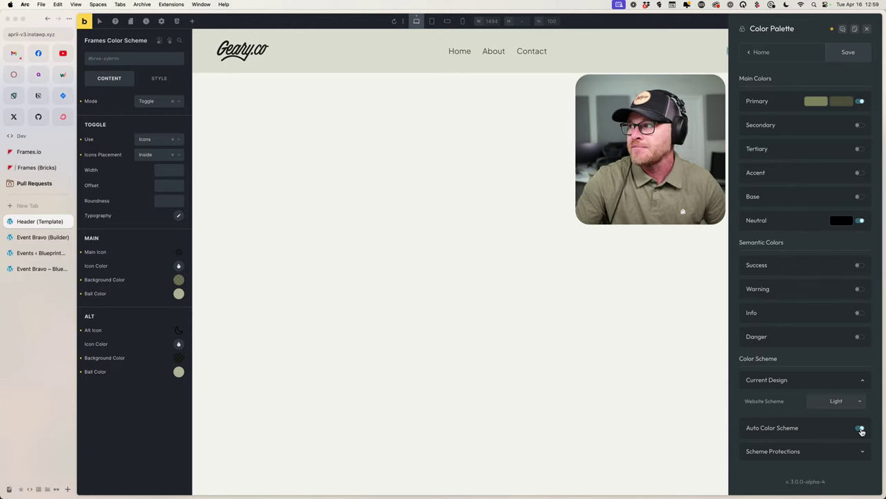
pyautogui.click(828, 56)
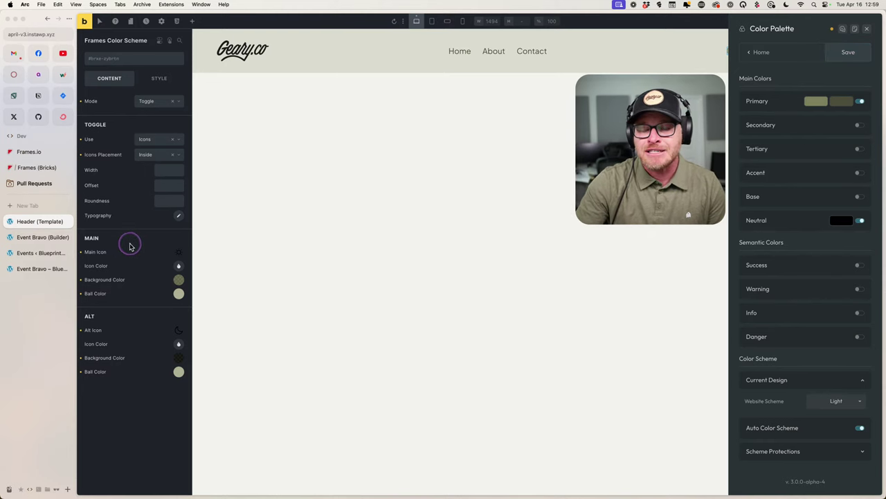
# Inspect the toggle's main and alt icon SVG settings, then close the colour palette panel.
pyautogui.click(179, 253)
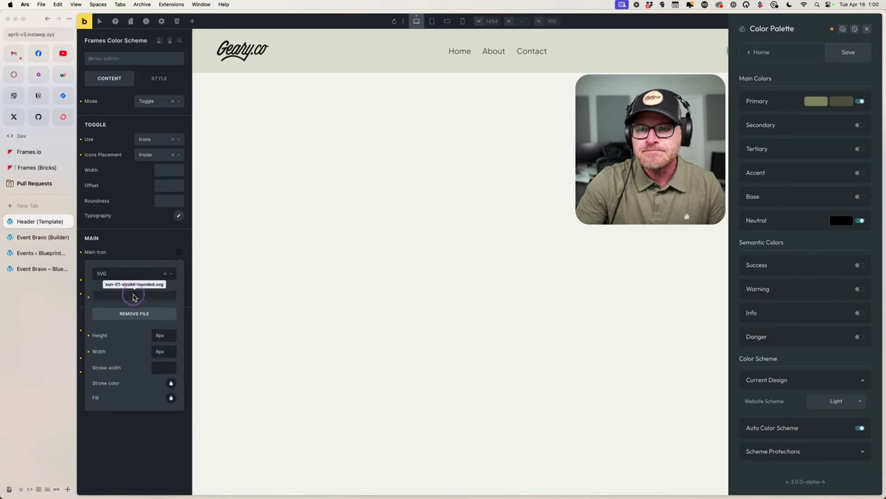
pyautogui.click(142, 246)
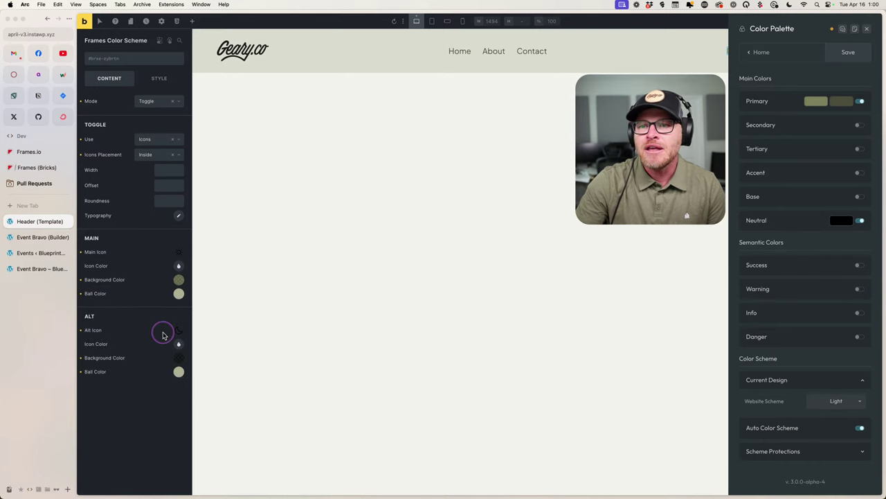
pyautogui.click(174, 337)
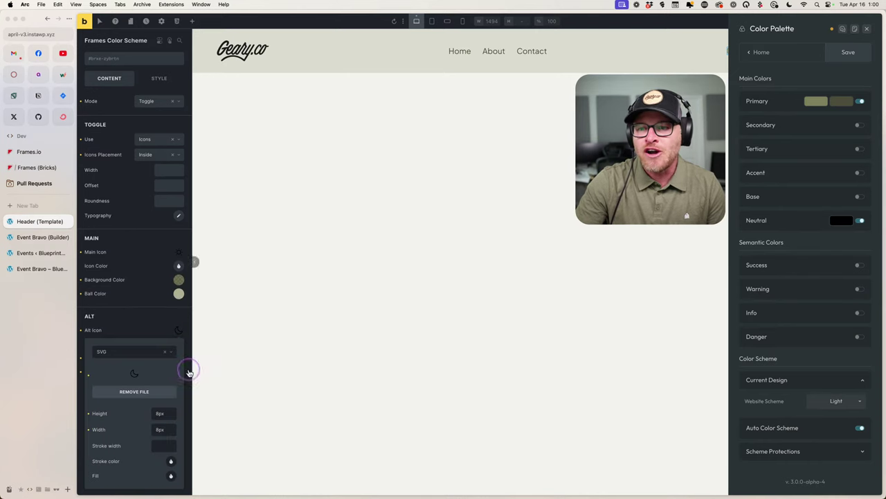
pyautogui.click(133, 326)
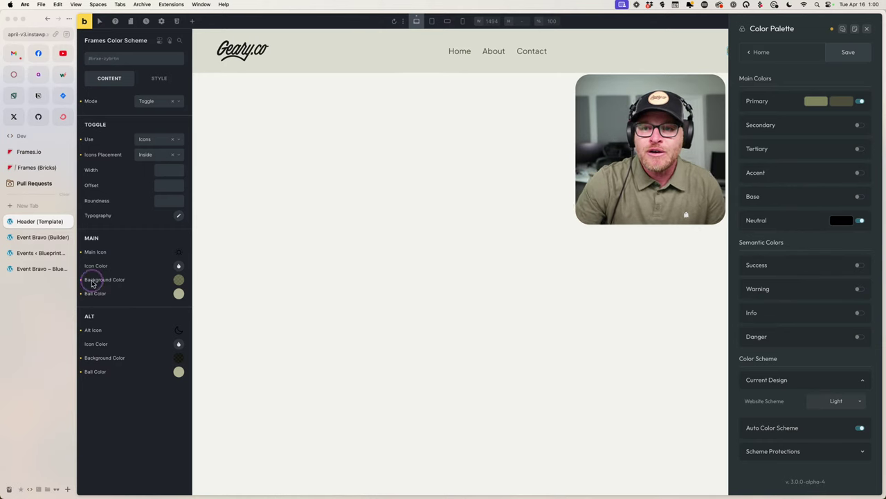
pyautogui.click(129, 241)
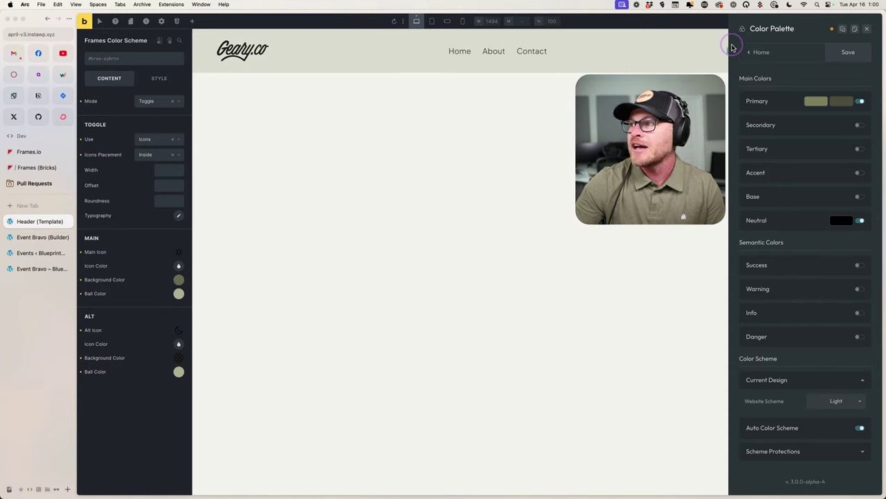
pyautogui.click(873, 31)
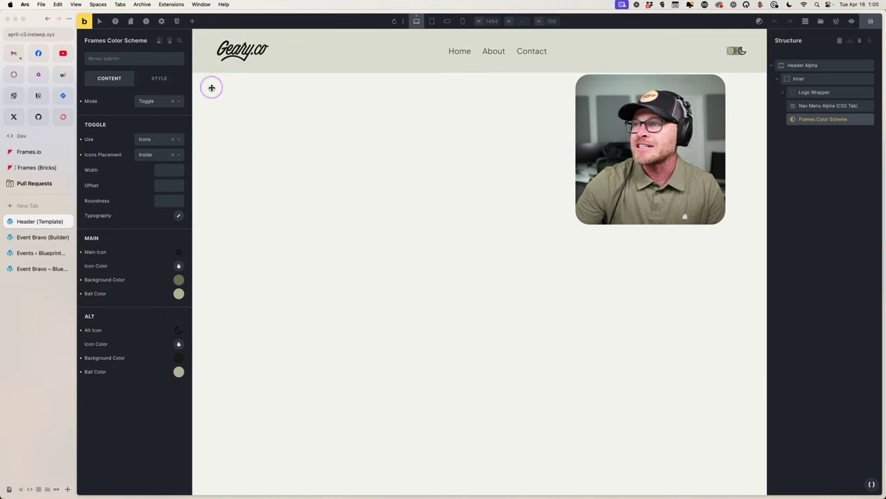
# View the header template on the front end and flip the colour scheme, ending in light mode.
pyautogui.click(86, 20)
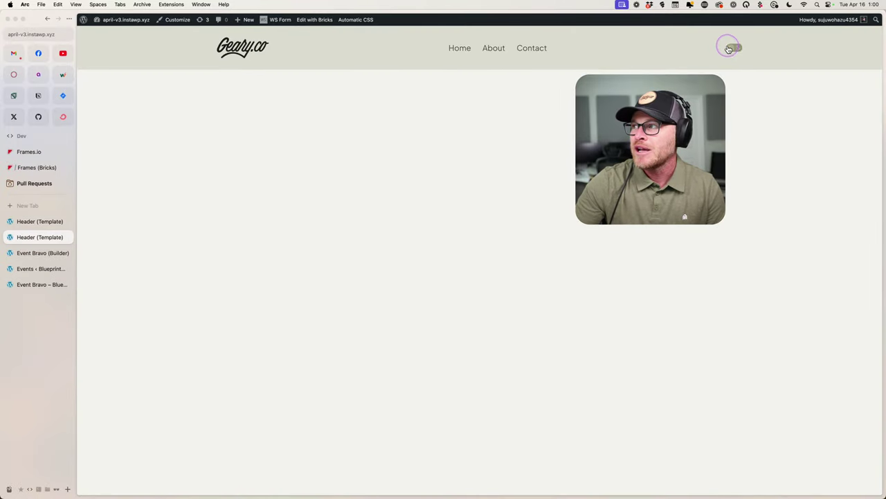
pyautogui.click(734, 49)
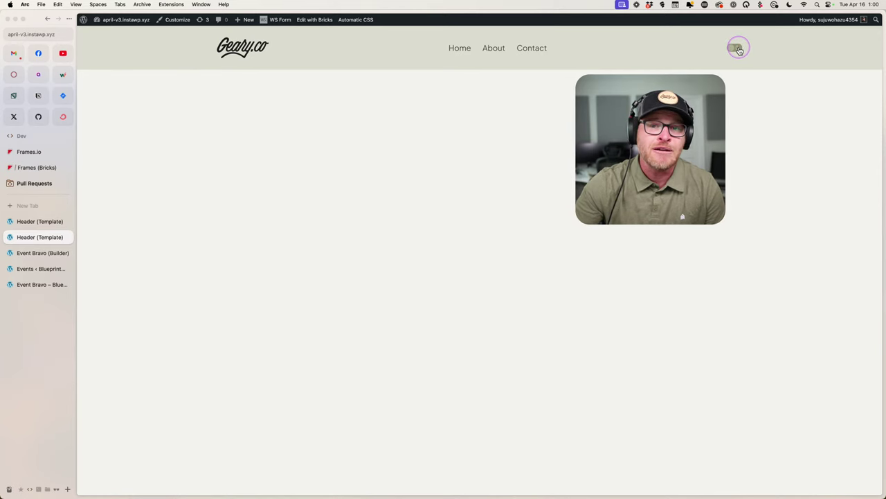
pyautogui.click(737, 50)
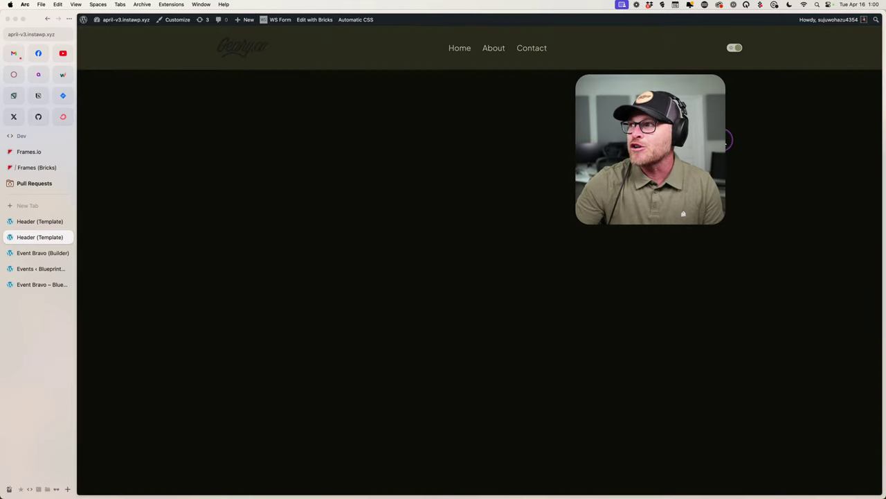
pyautogui.click(733, 49)
pyautogui.click(734, 49)
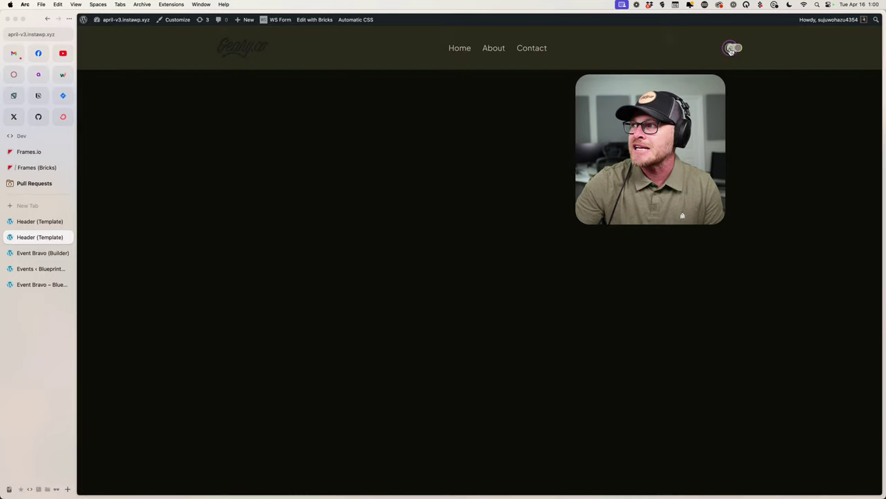
pyautogui.click(734, 49)
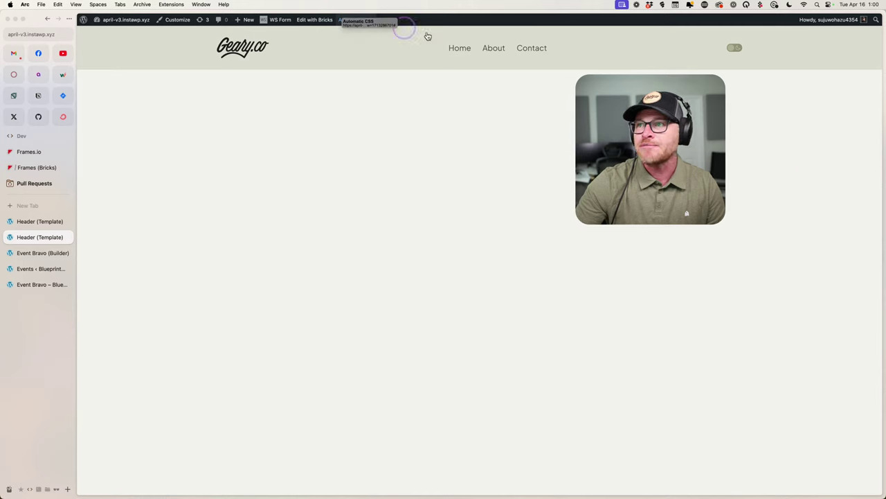
# In the Automatic CSS Color Palette, expand Primary and switch to its Alt colour.
pyautogui.click(363, 20)
pyautogui.click(735, 106)
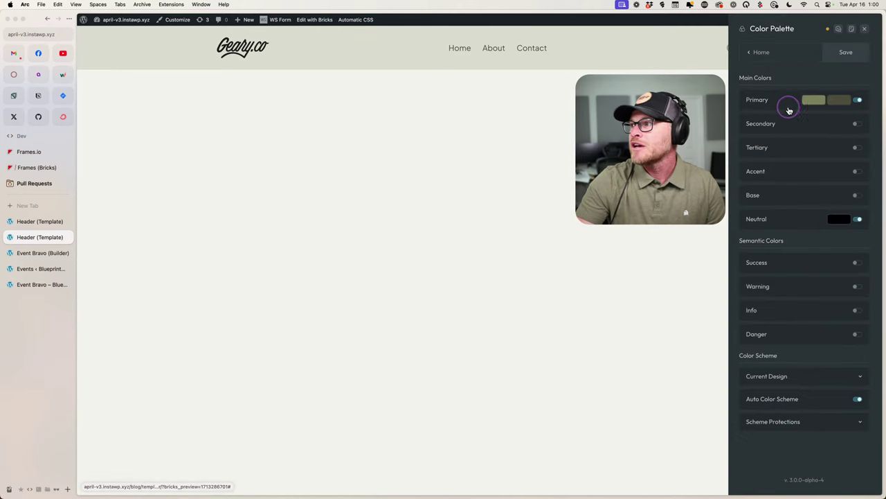
pyautogui.click(784, 103)
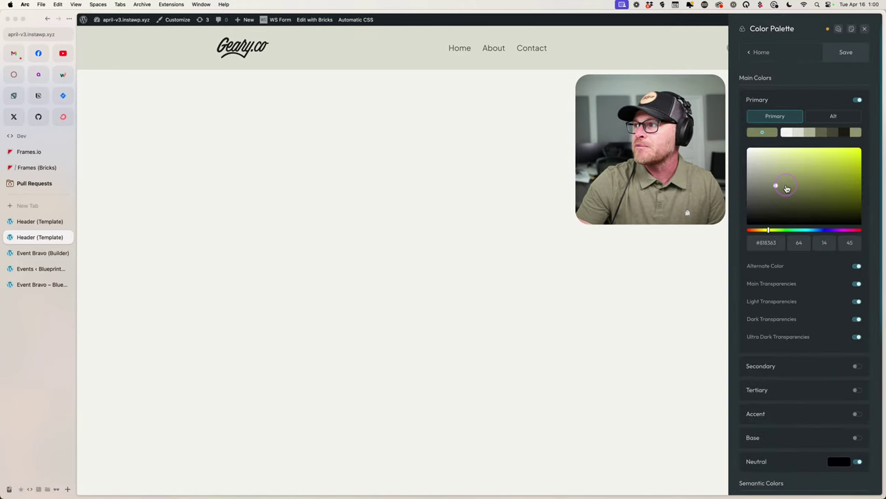
pyautogui.click(794, 100)
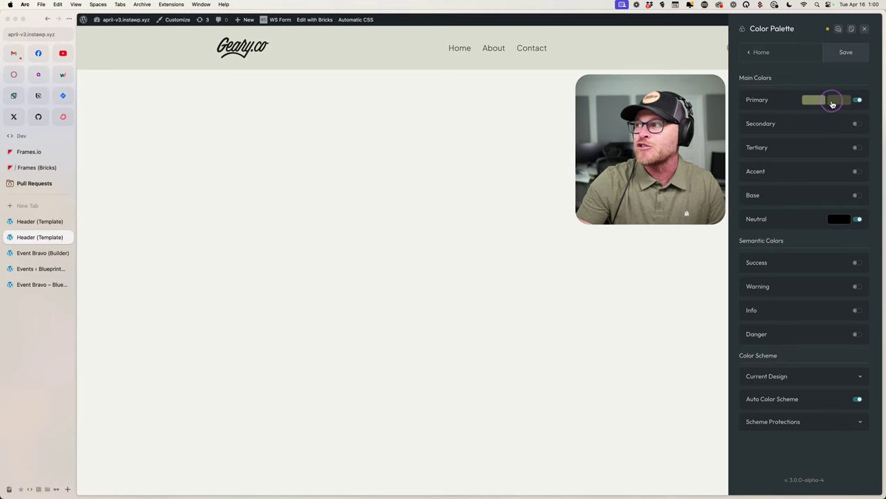
pyautogui.click(787, 104)
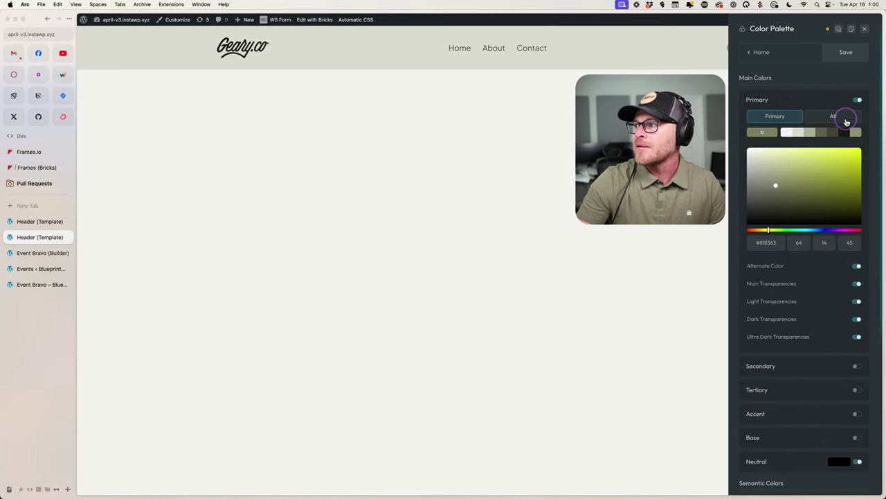
pyautogui.click(846, 120)
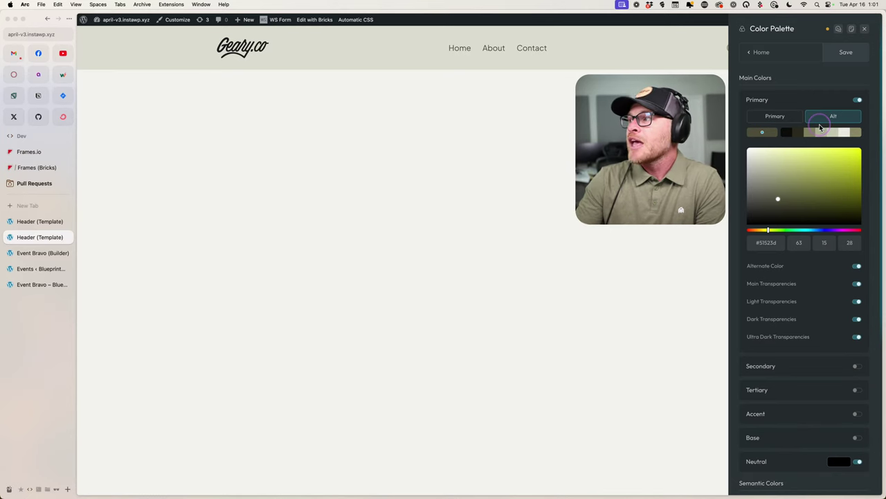
# Set the alternate primary colour to a muted purple (#4f377c) and save the palette.
pyautogui.click(769, 115)
pyautogui.click(821, 134)
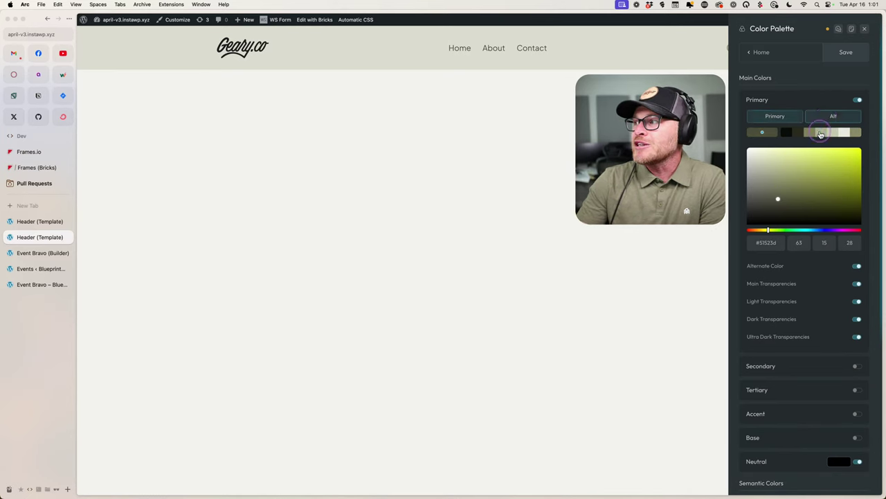
pyautogui.moveTo(819, 230); pyautogui.dragTo(828, 230)
pyautogui.click(812, 187)
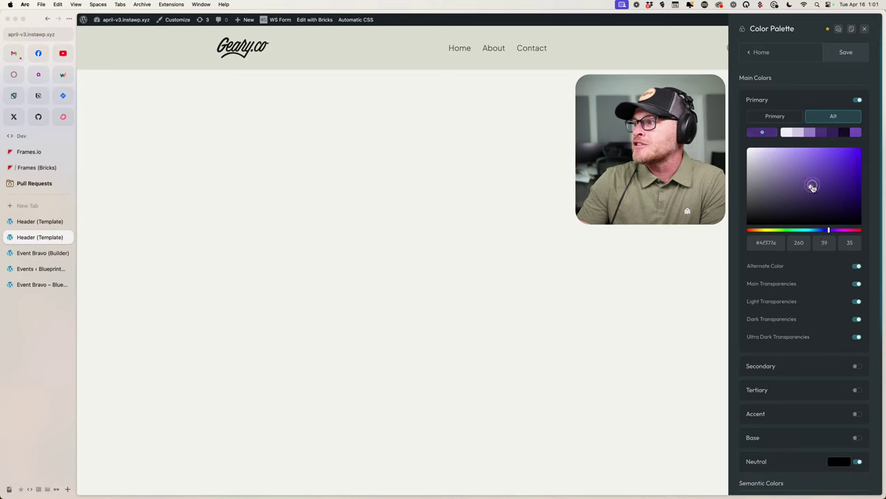
pyautogui.click(808, 99)
pyautogui.click(833, 58)
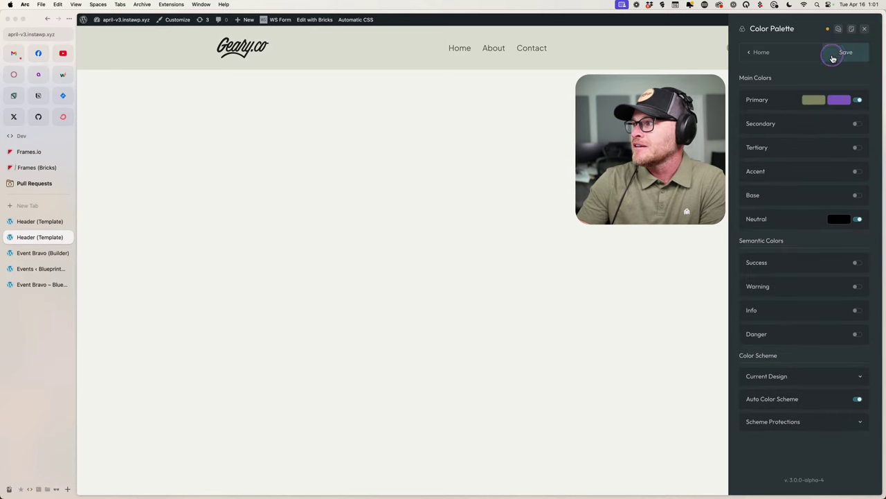
# Close the Automatic CSS settings and go to the site's home page.
pyautogui.click(865, 36)
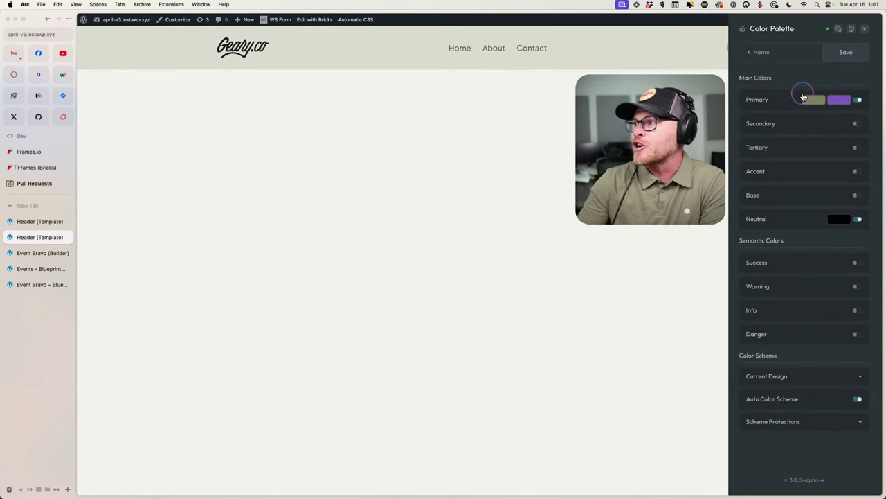
pyautogui.click(757, 55)
pyautogui.click(864, 28)
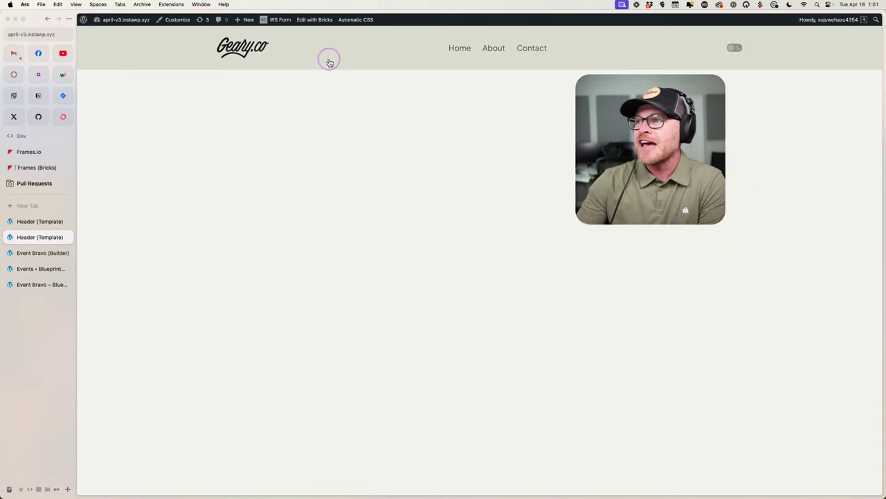
pyautogui.click(239, 50)
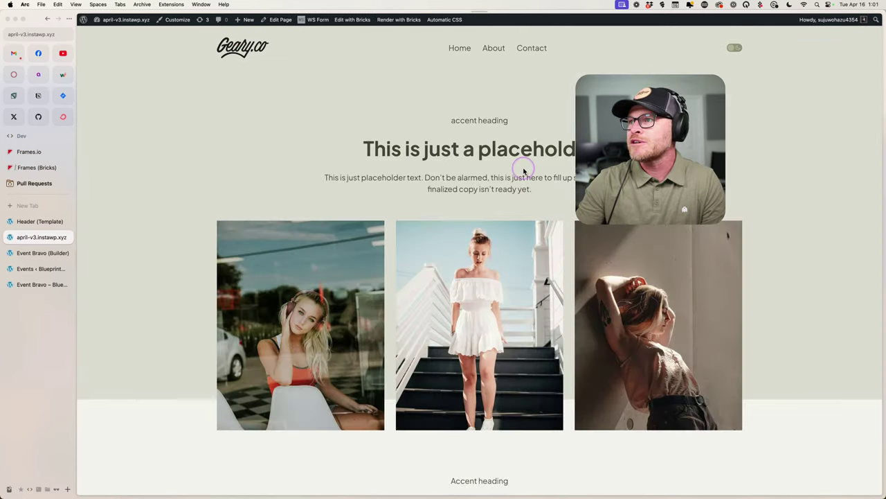
# Flip the header colour-scheme toggle until the Geary.co home page shows the purple alternate scheme.
pyautogui.click(735, 47)
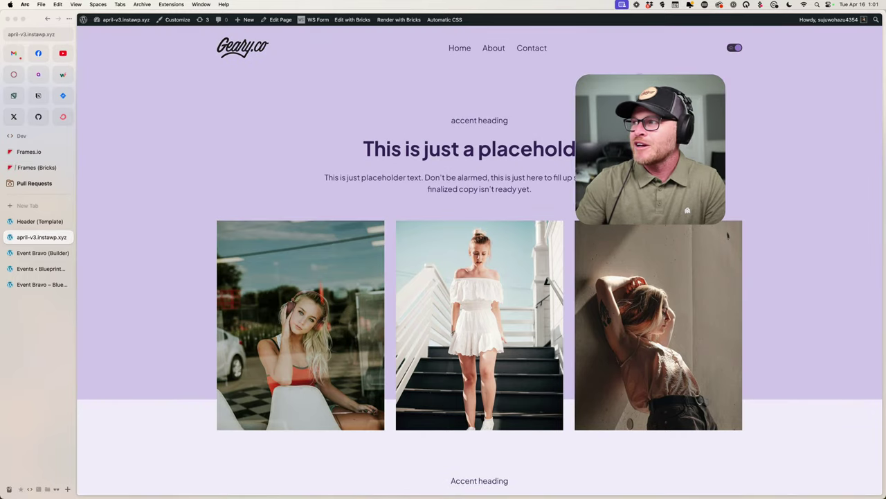
pyautogui.click(734, 49)
pyautogui.click(733, 50)
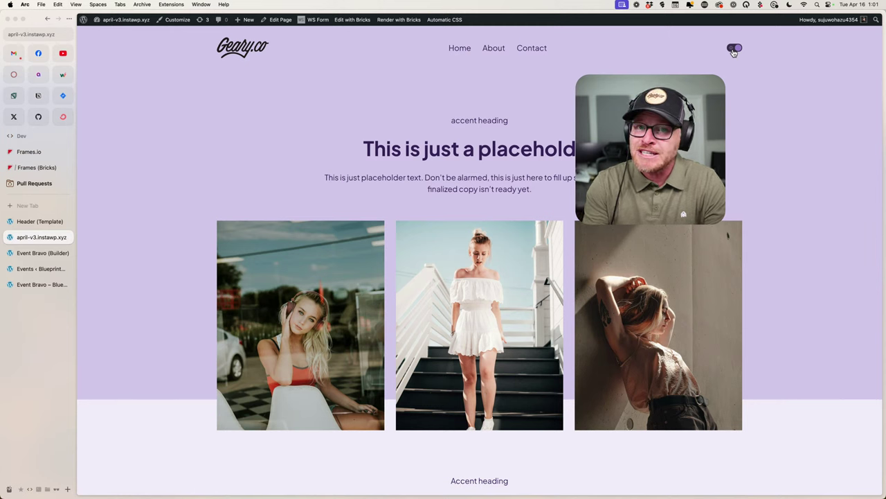
pyautogui.click(733, 49)
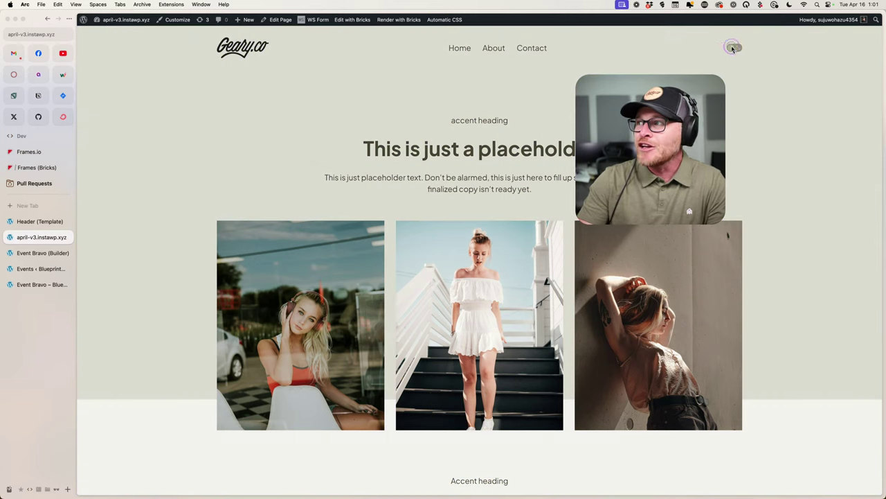
pyautogui.click(733, 48)
pyautogui.scroll(-8, 478, 277)
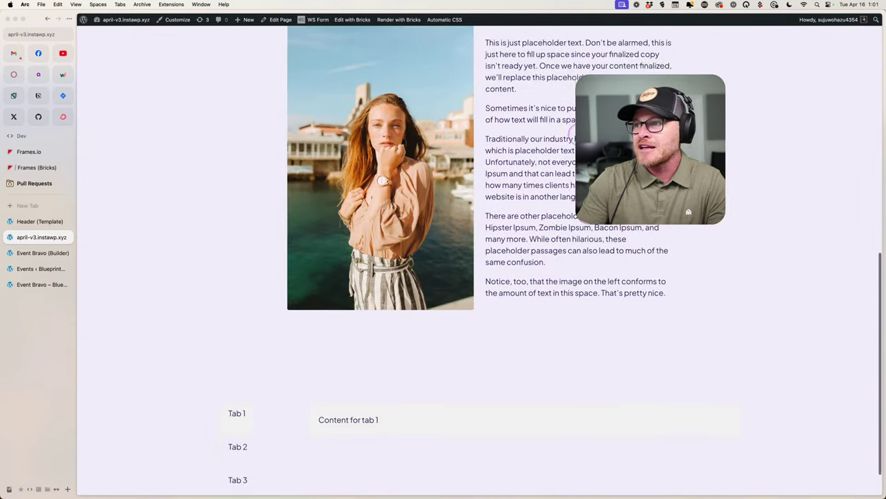
pyautogui.scroll(5, 478, 277)
pyautogui.scroll(3, 689, 212)
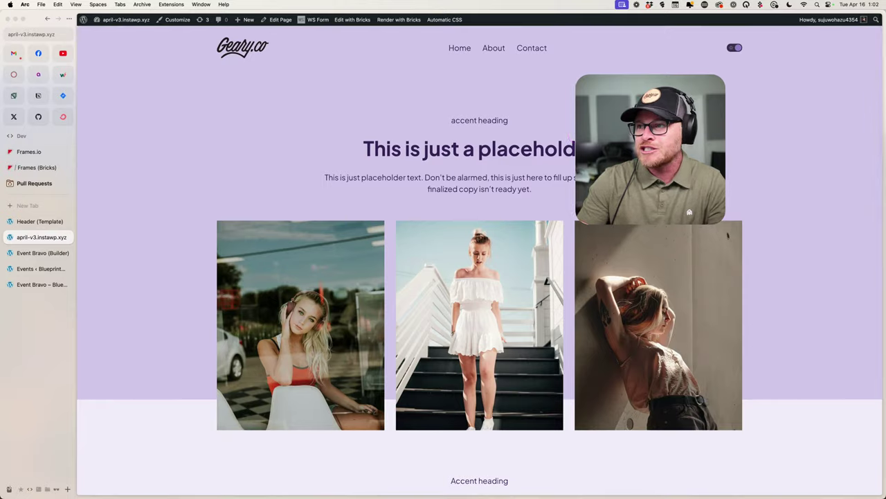
pyautogui.scroll(-5, 689, 212)
pyautogui.scroll(5, 689, 212)
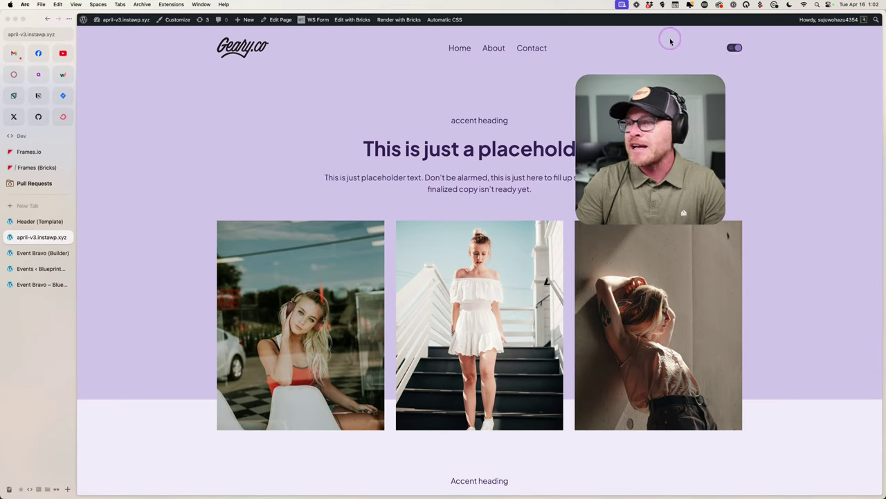
pyautogui.click(443, 21)
# Set the Primary alternate colour to the olive #818363 in the Color Palette and save.
pyautogui.click(770, 103)
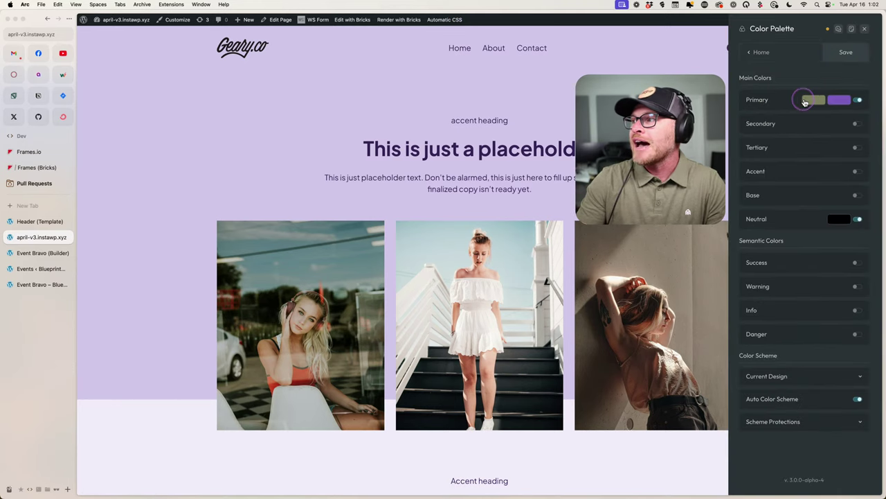
pyautogui.click(813, 102)
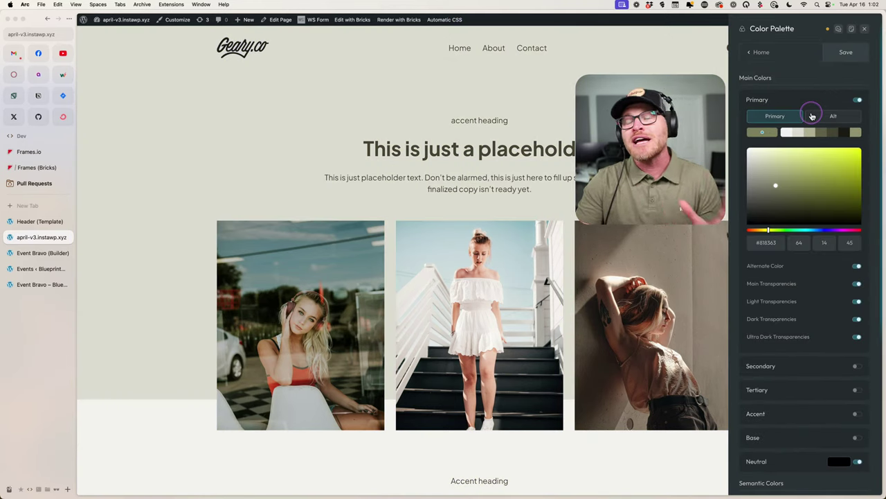
pyautogui.click(765, 242)
pyautogui.press('super+c')
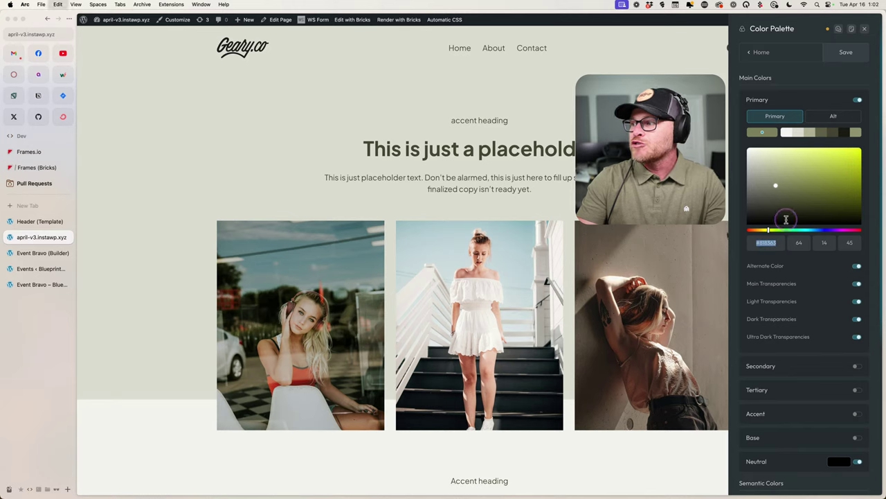
pyautogui.click(840, 117)
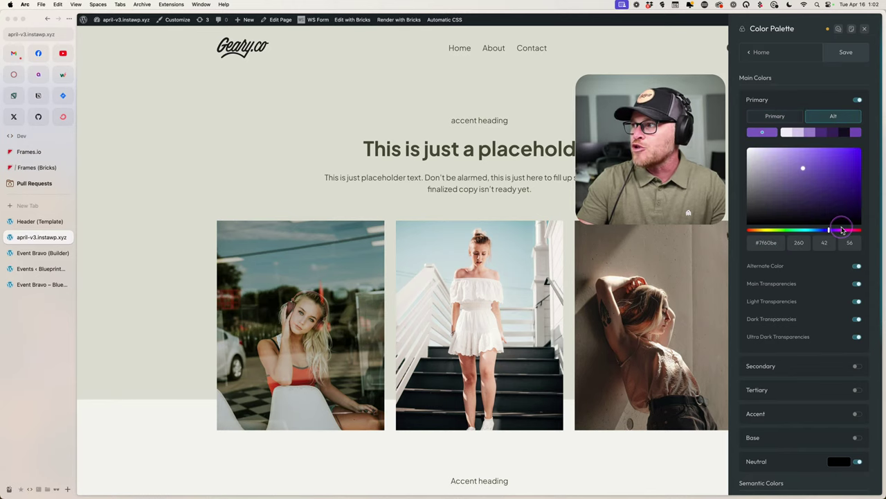
pyautogui.click(778, 242)
pyautogui.press('super+v')
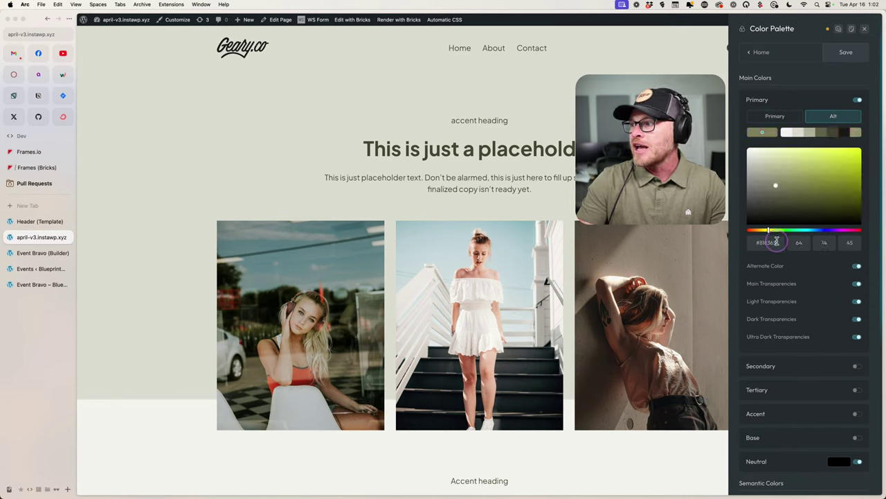
pyautogui.click(844, 66)
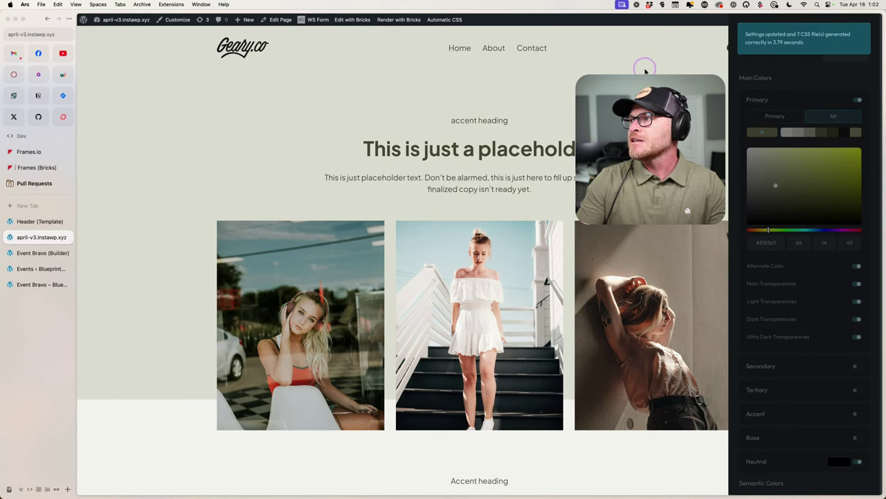
# Close the Automatic CSS panel and test the header's dark-mode toggle.
pyautogui.click(622, 70)
pyautogui.click(734, 48)
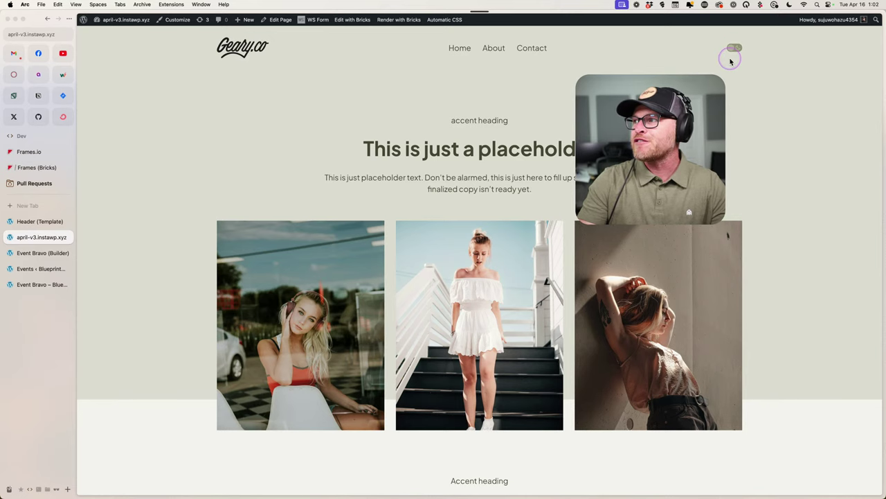
pyautogui.click(732, 47)
pyautogui.click(734, 49)
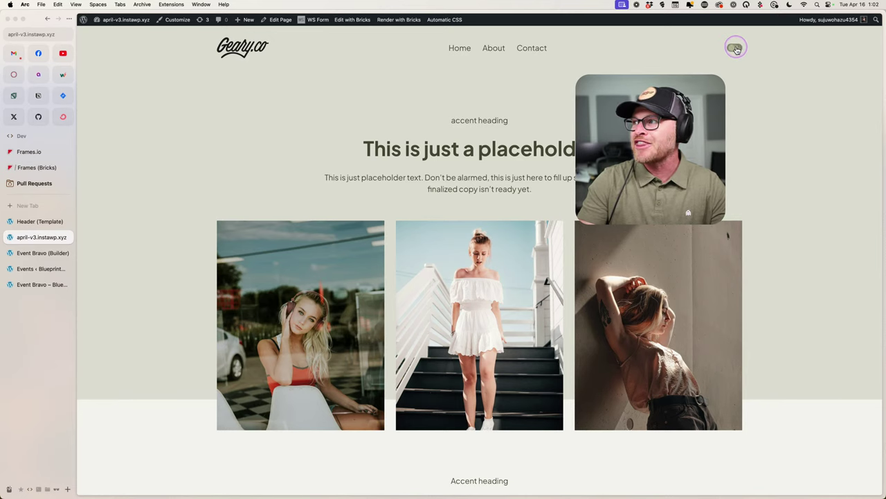
pyautogui.click(735, 48)
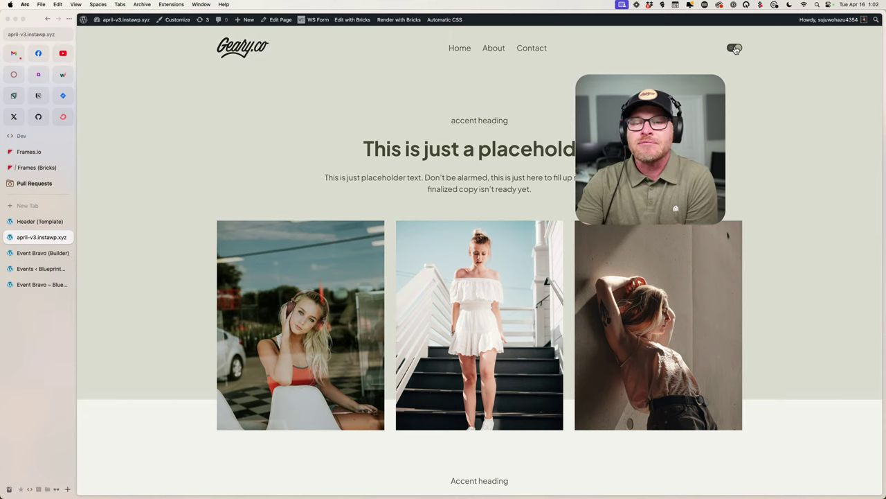
# Show the Primary colour's alternate shades and set the ultra-light lightness to 5.
pyautogui.click(440, 21)
pyautogui.click(792, 104)
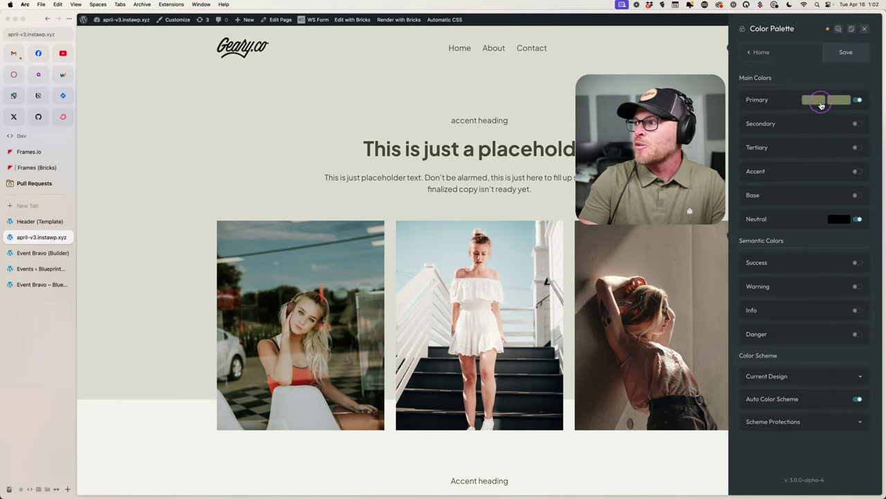
pyautogui.click(781, 102)
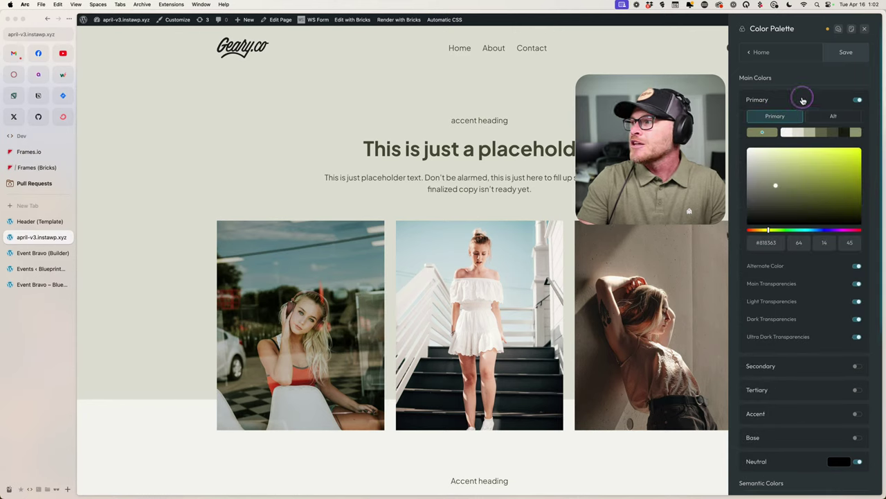
pyautogui.click(834, 116)
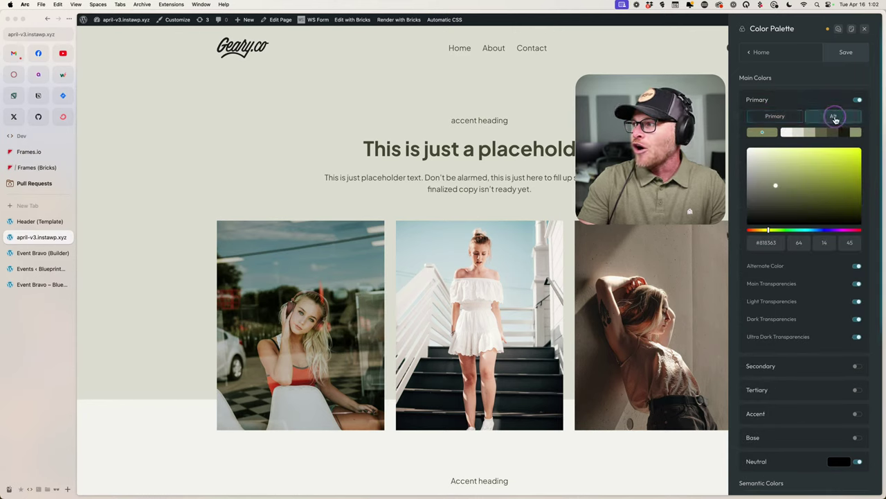
pyautogui.click(787, 133)
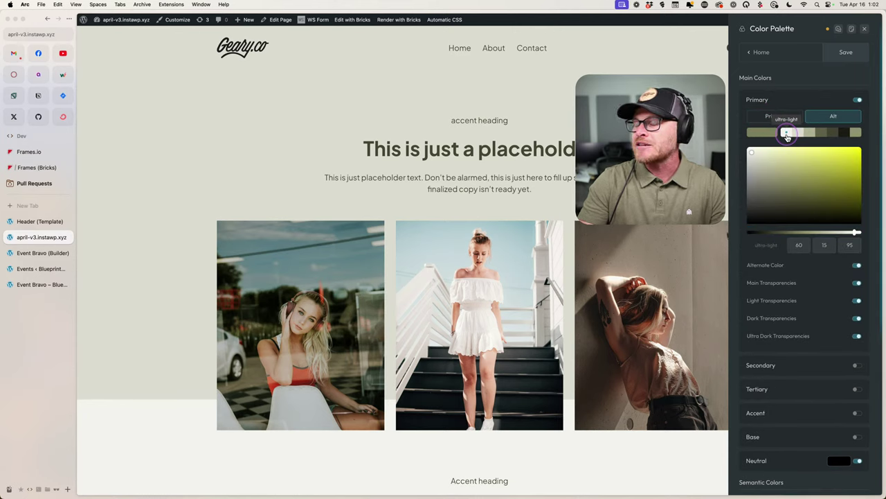
pyautogui.click(844, 243)
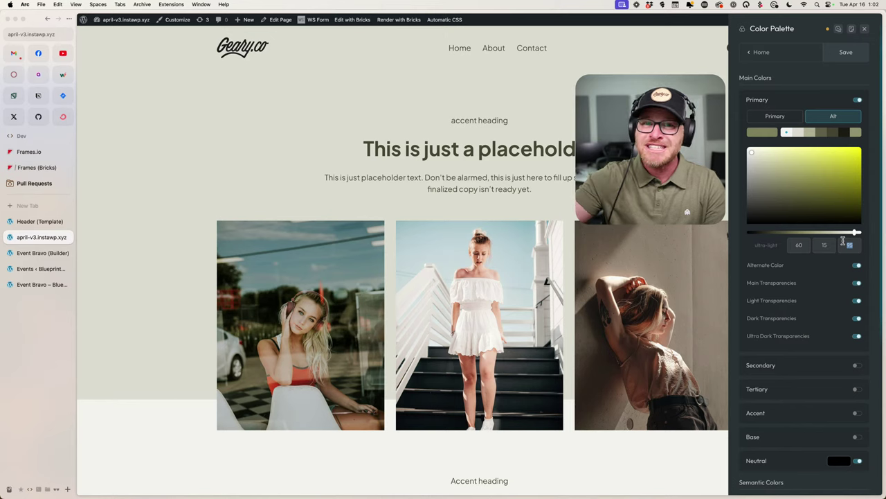
pyautogui.write('5')
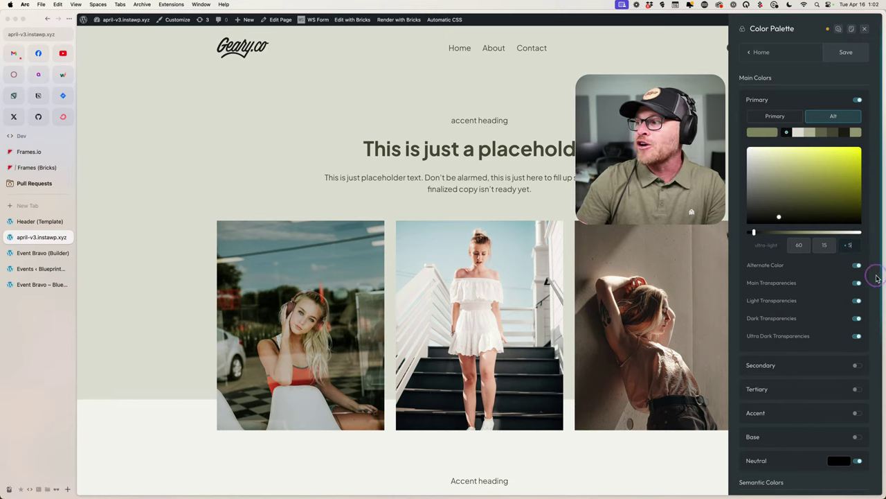
pyautogui.click(856, 255)
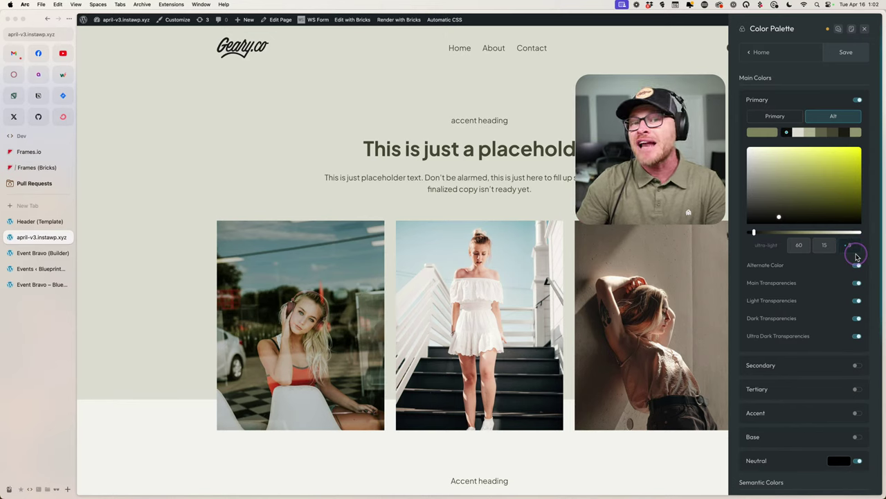
pyautogui.click(856, 256)
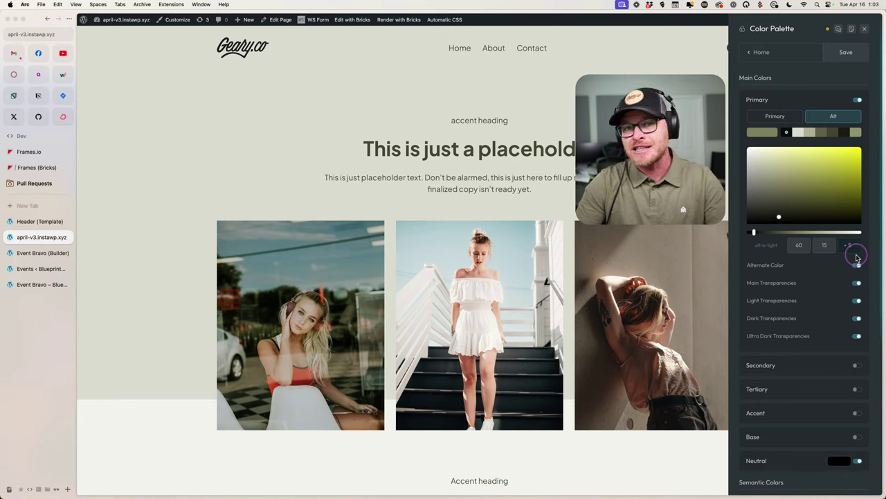
# Set the light alternate shade's lightness to 15 and semi-light to 35.
pyautogui.click(798, 133)
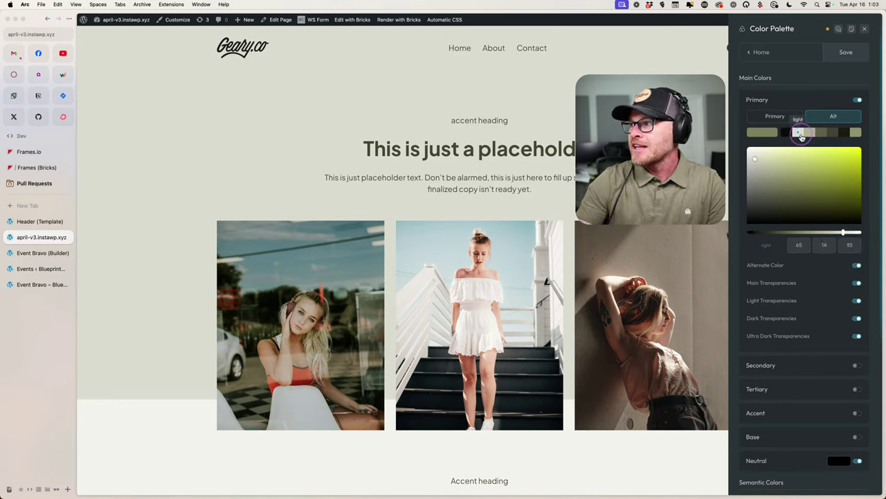
pyautogui.write('15')
pyautogui.click(857, 251)
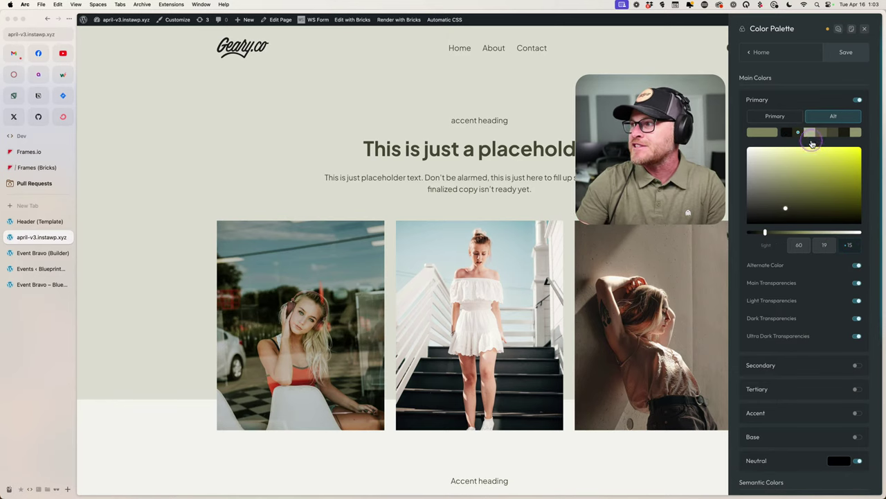
pyautogui.click(809, 132)
pyautogui.click(851, 244)
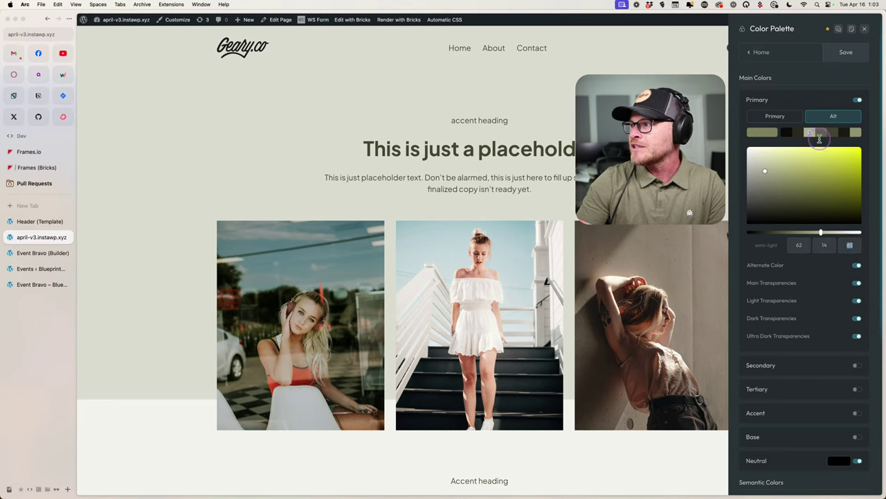
pyautogui.click(855, 247)
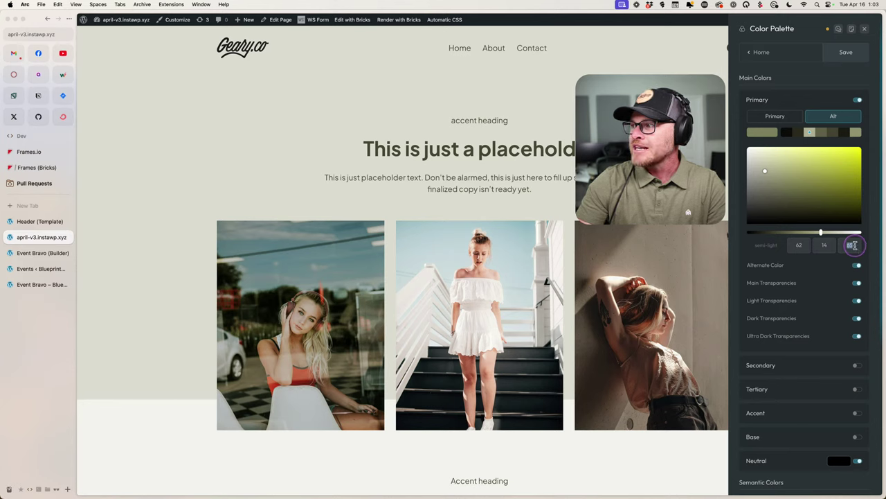
pyautogui.write('35')
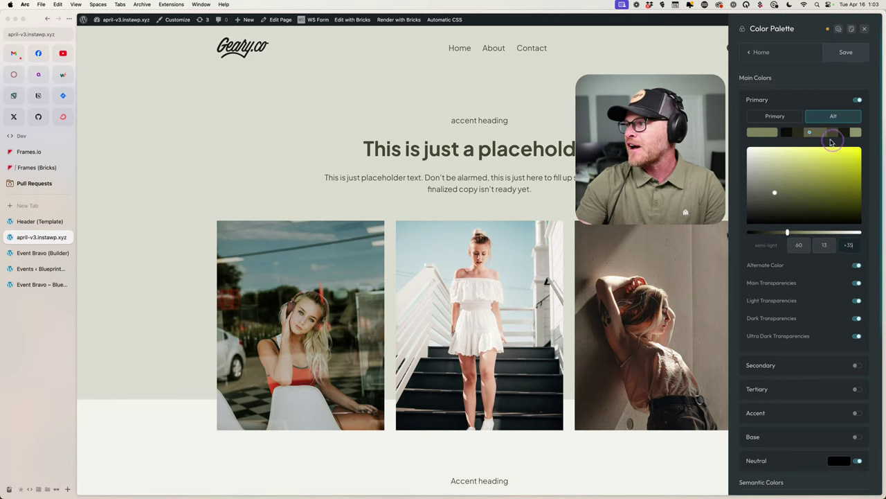
# Set the semi-dark, dark and ultra-dark alternate lightness values to 65, 80 and 90.
pyautogui.click(820, 135)
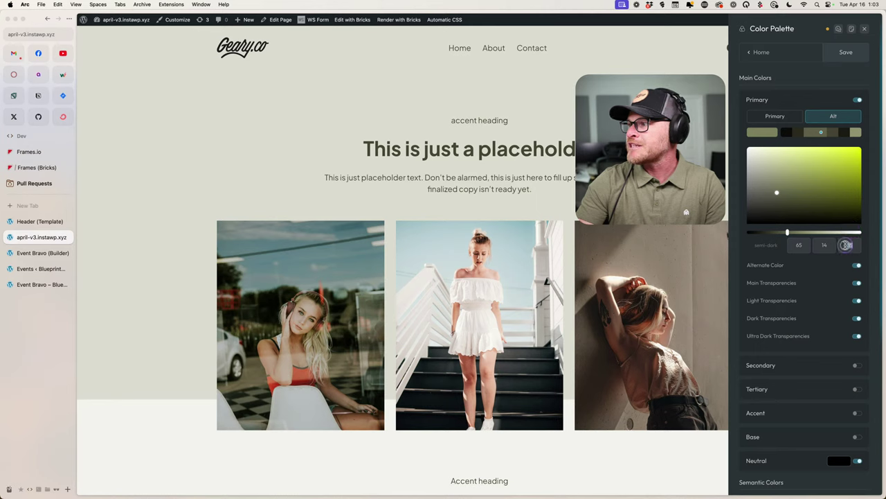
pyautogui.click(846, 244)
pyautogui.write('65')
pyautogui.click(835, 135)
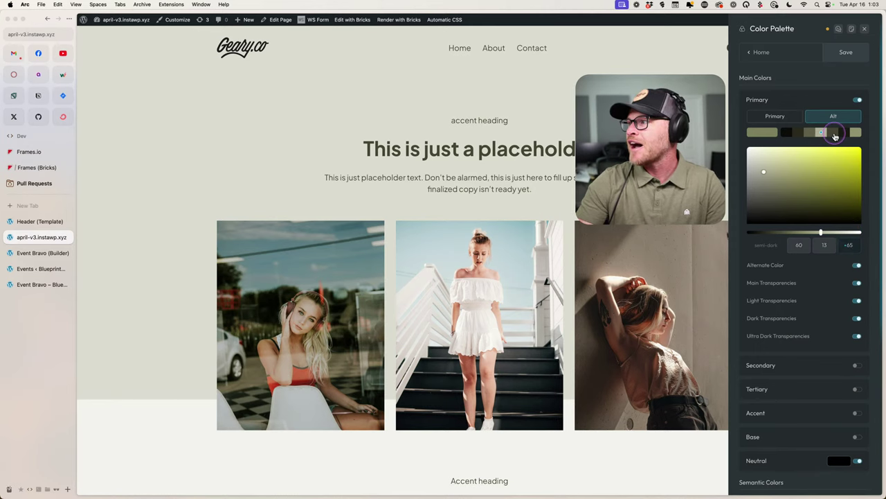
pyautogui.click(846, 244)
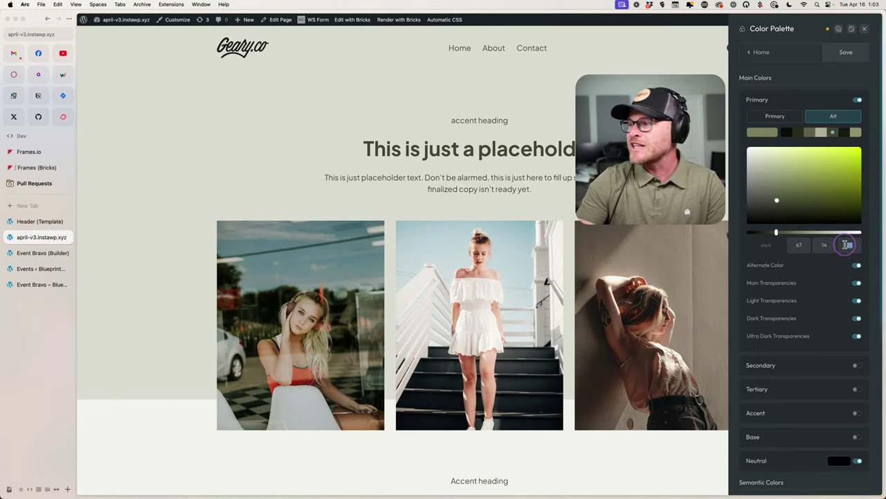
pyautogui.write('80')
pyautogui.click(844, 131)
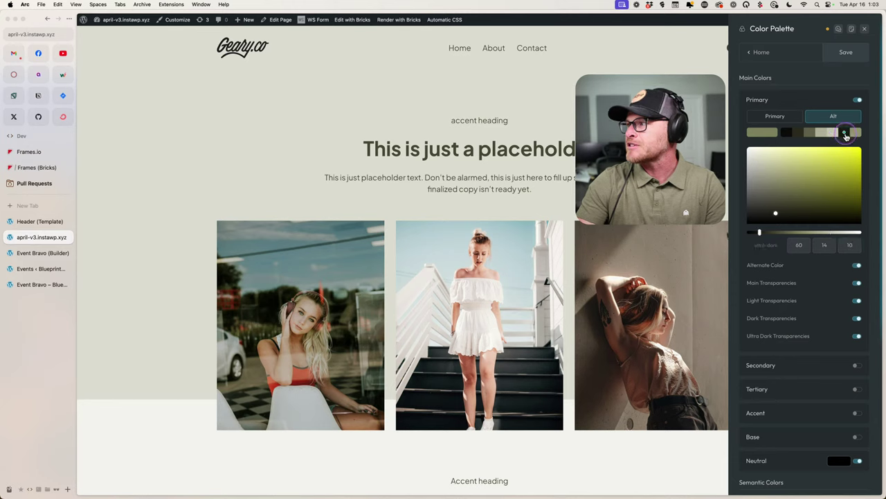
pyautogui.click(857, 245)
pyautogui.moveTo(857, 245); pyautogui.dragTo(837, 245)
pyautogui.write('90')
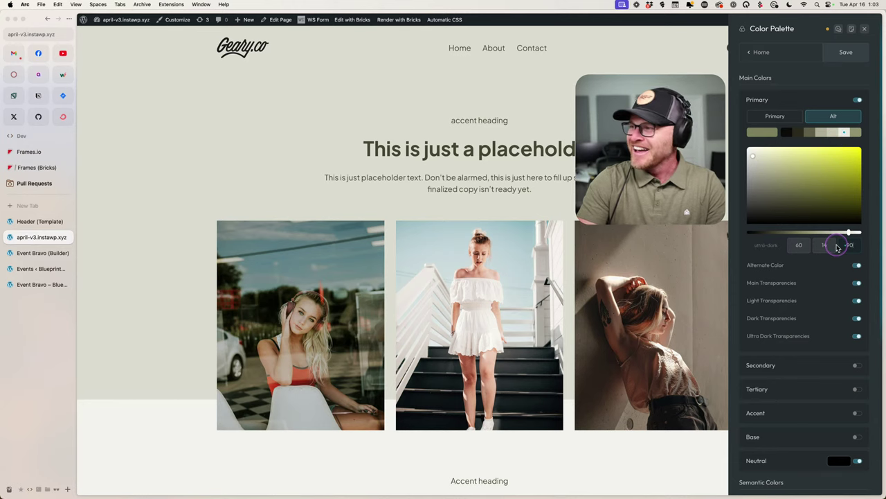
# Set the hover alternate shade's lightness to 48 and save the palette.
pyautogui.click(856, 132)
pyautogui.moveTo(856, 244); pyautogui.dragTo(832, 247)
pyautogui.write('48')
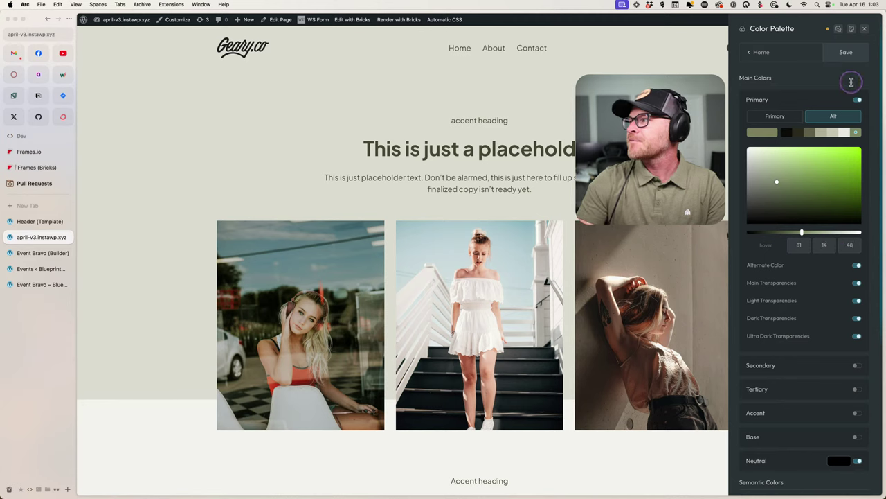
pyautogui.click(846, 52)
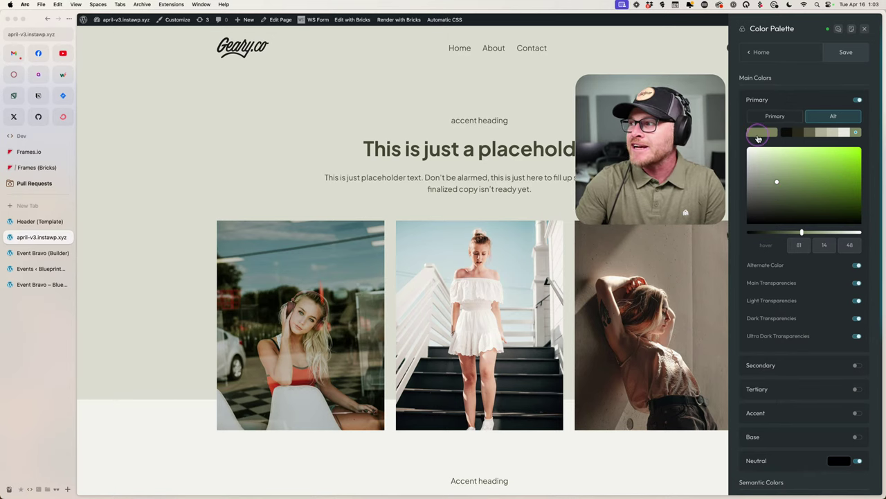
# Close the palette settings and flip the header toggle between dark and light, ending in light mode.
pyautogui.click(864, 32)
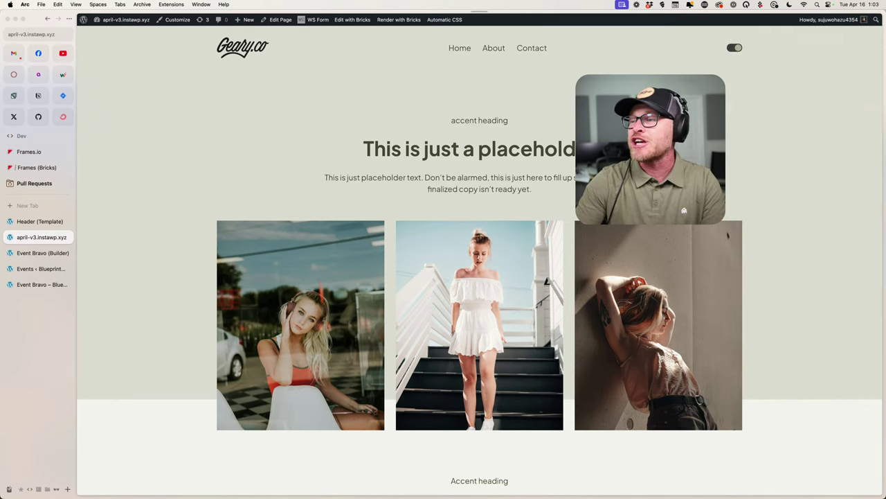
pyautogui.click(733, 48)
pyautogui.click(734, 50)
pyautogui.click(735, 50)
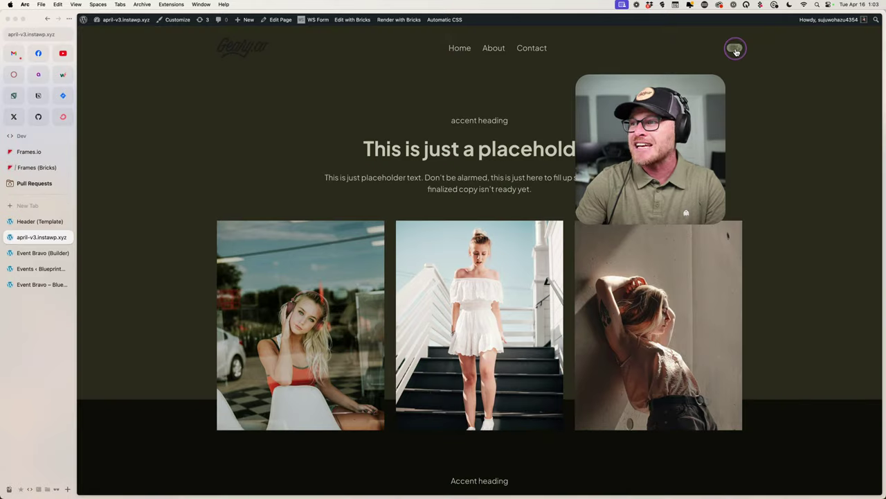
pyautogui.click(735, 50)
pyautogui.click(736, 51)
pyautogui.click(735, 51)
pyautogui.click(735, 50)
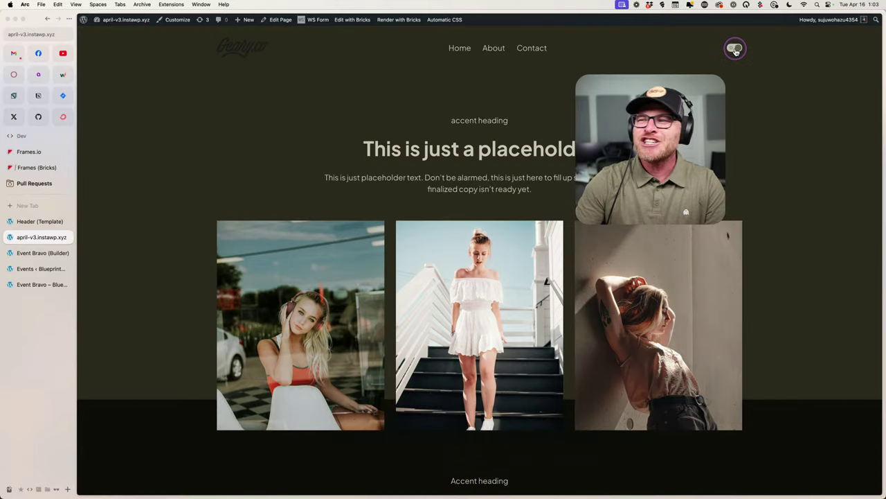
pyautogui.click(735, 50)
pyautogui.click(735, 50)
pyautogui.click(736, 50)
pyautogui.click(735, 50)
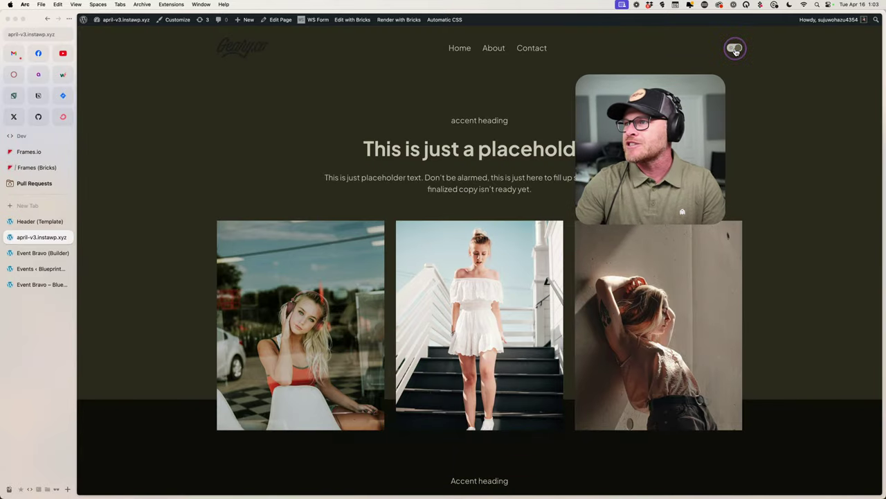
pyautogui.click(736, 51)
pyautogui.click(735, 51)
pyautogui.click(736, 51)
pyautogui.click(736, 50)
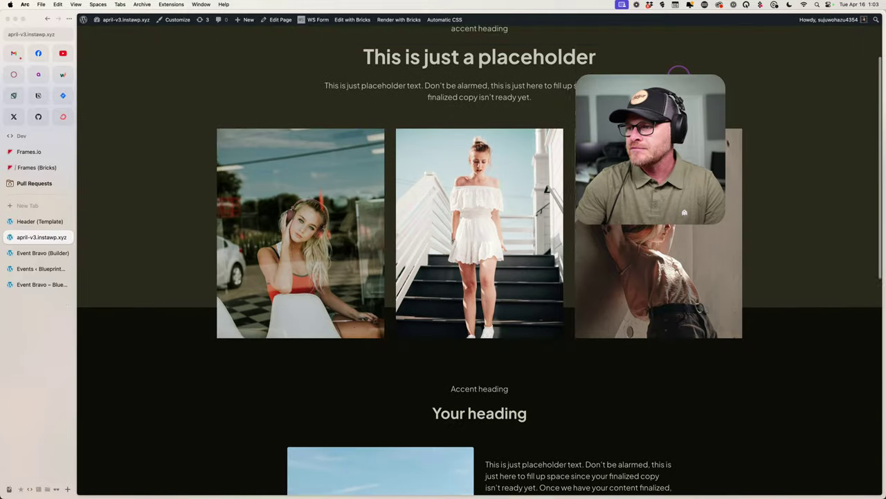
pyautogui.click(734, 50)
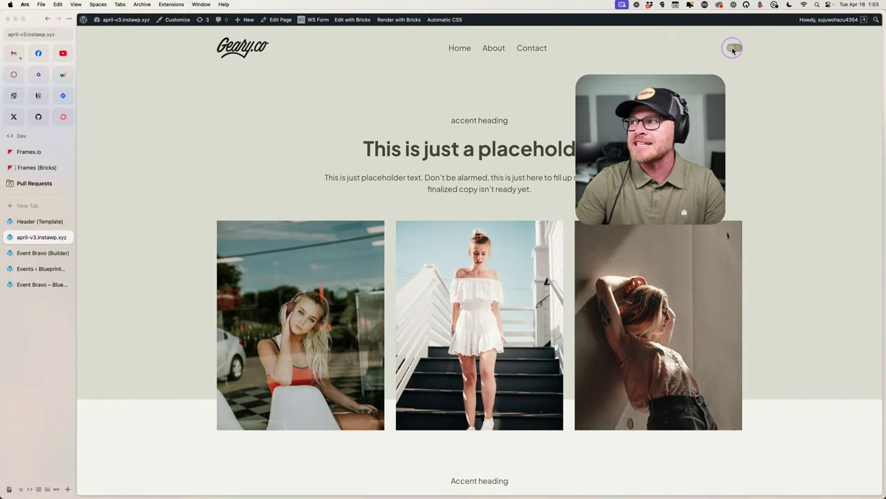
pyautogui.click(734, 50)
pyautogui.click(735, 49)
pyautogui.click(736, 51)
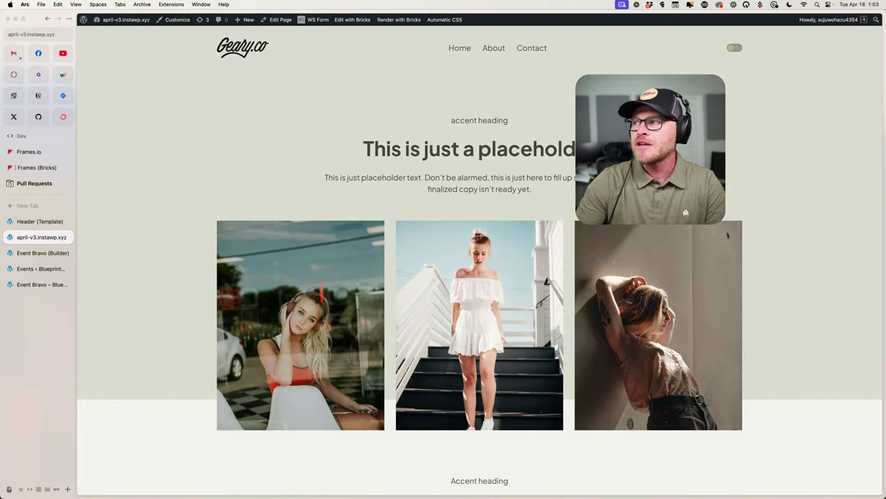
pyautogui.click(736, 48)
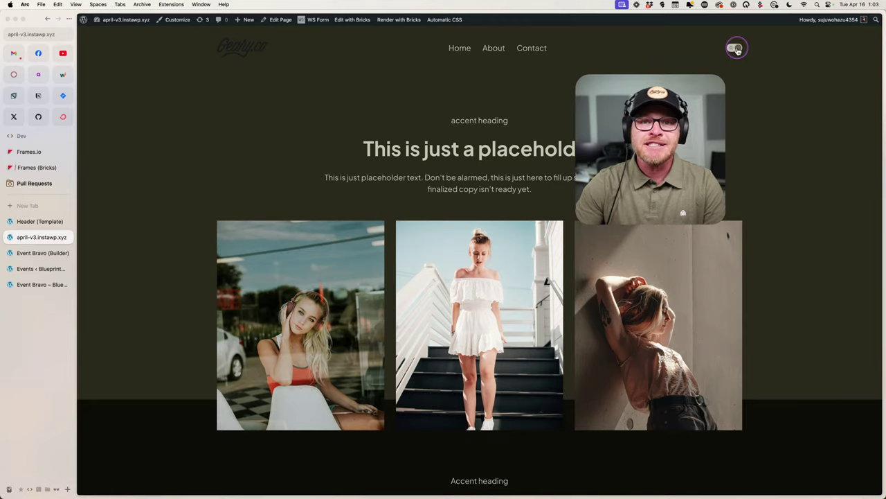
pyautogui.click(736, 48)
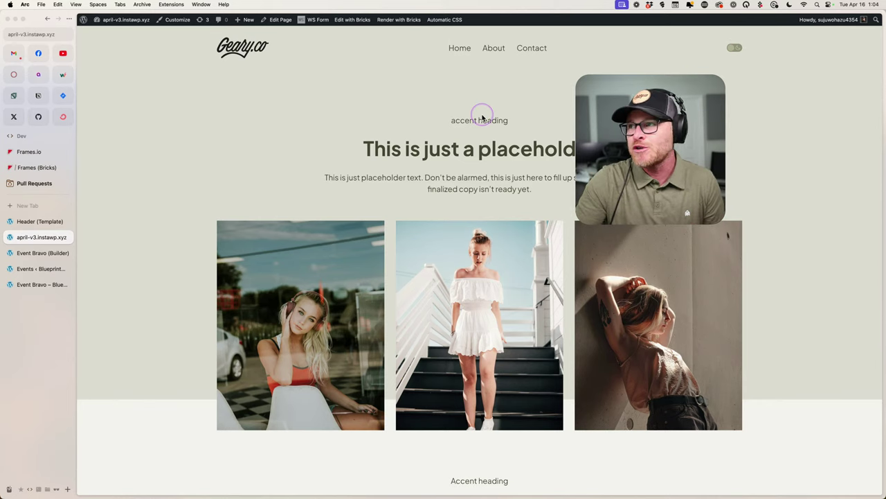
pyautogui.click(444, 19)
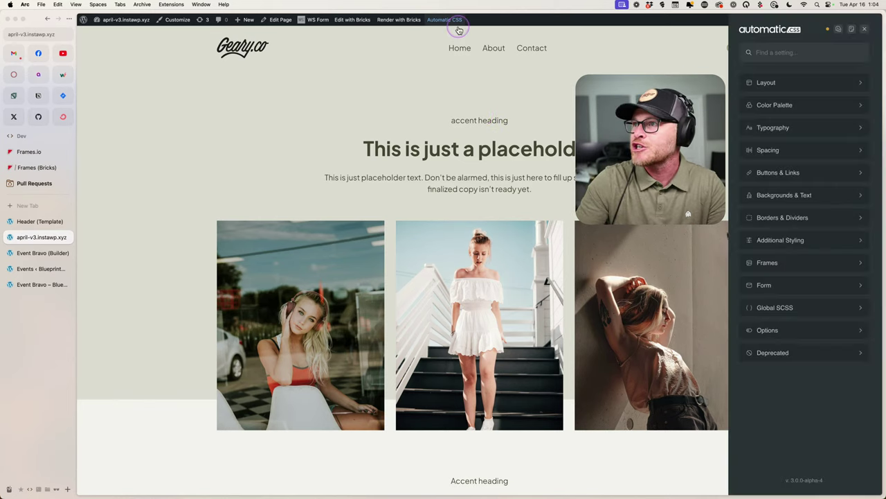
# Turn off Auto Color Scheme, set the Primary alternate colour to magenta #cc318e, and save.
pyautogui.click(793, 104)
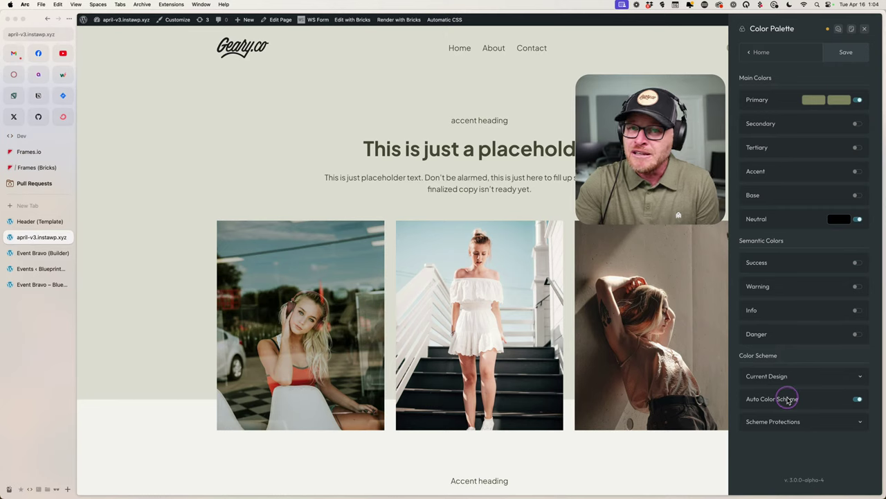
pyautogui.click(858, 401)
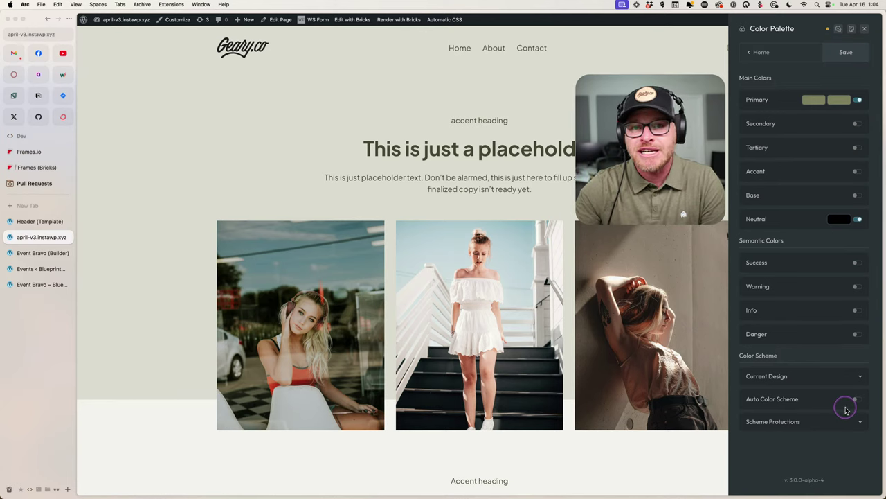
pyautogui.click(846, 102)
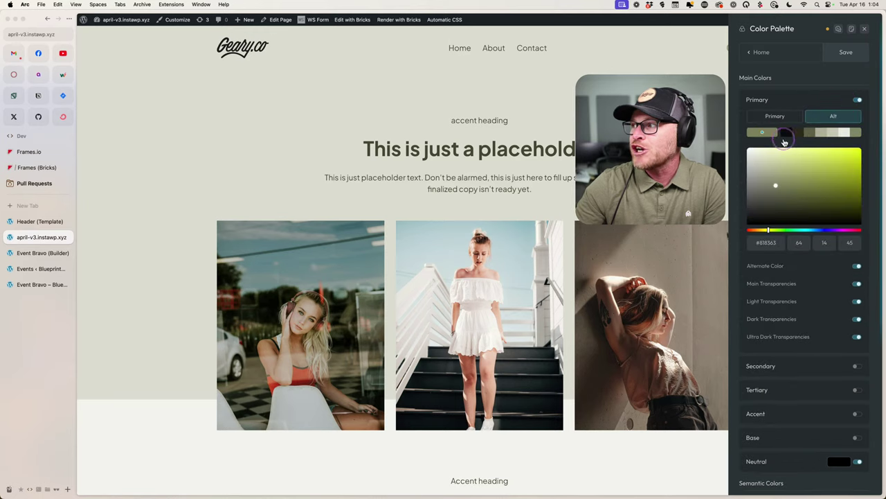
pyautogui.click(858, 230)
pyautogui.moveTo(822, 180); pyautogui.dragTo(813, 161)
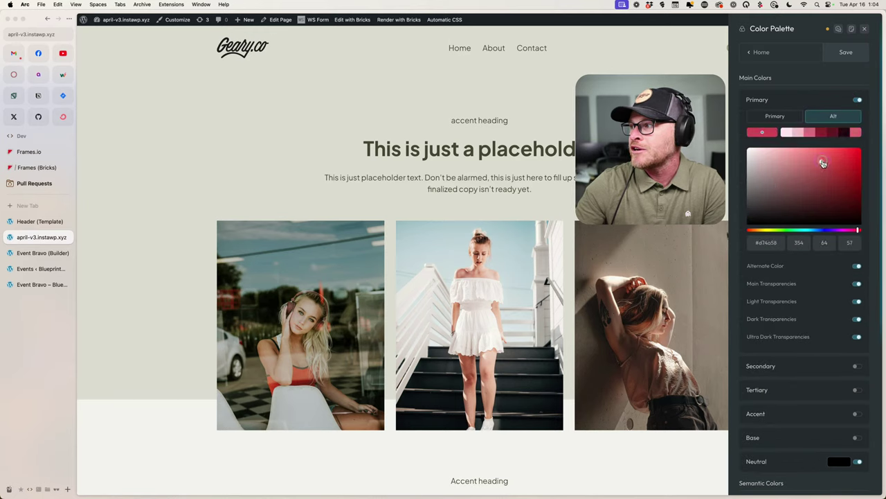
pyautogui.moveTo(846, 230); pyautogui.dragTo(847, 233)
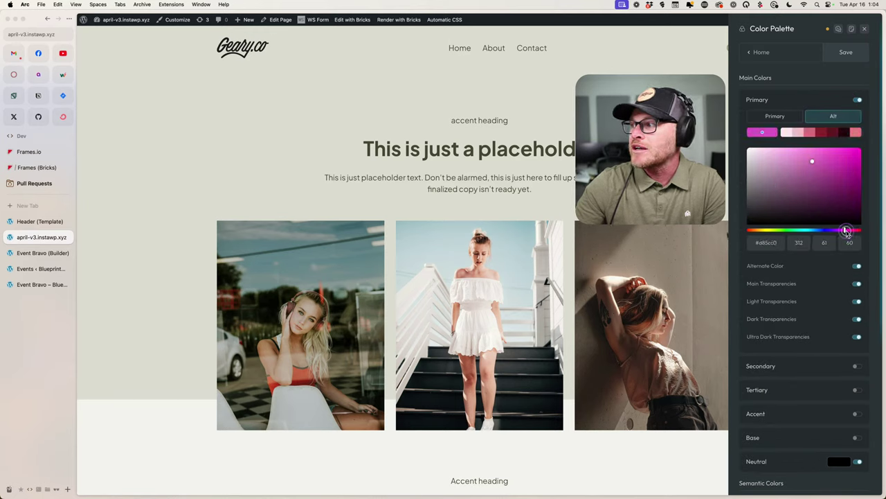
pyautogui.click(821, 97)
pyautogui.click(848, 54)
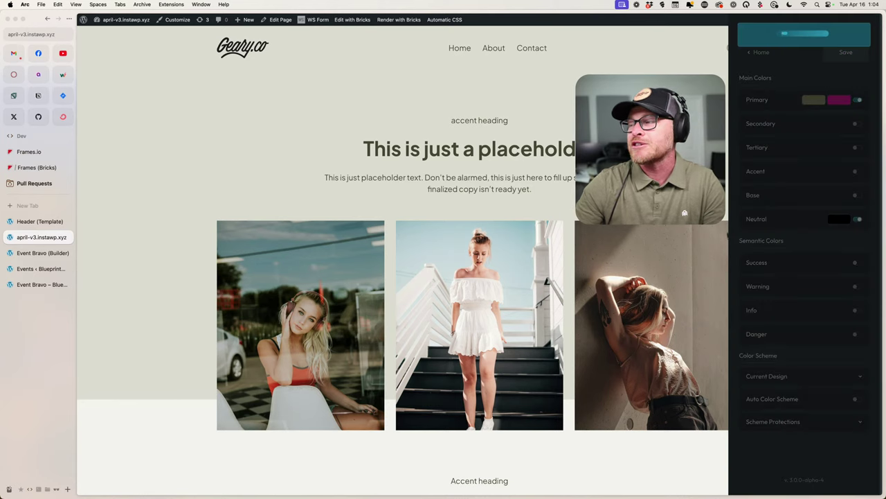
# Close the Automatic CSS panel, preview the magenta alternate scheme, then return the page to light.
pyautogui.click(291, 133)
pyautogui.click(733, 48)
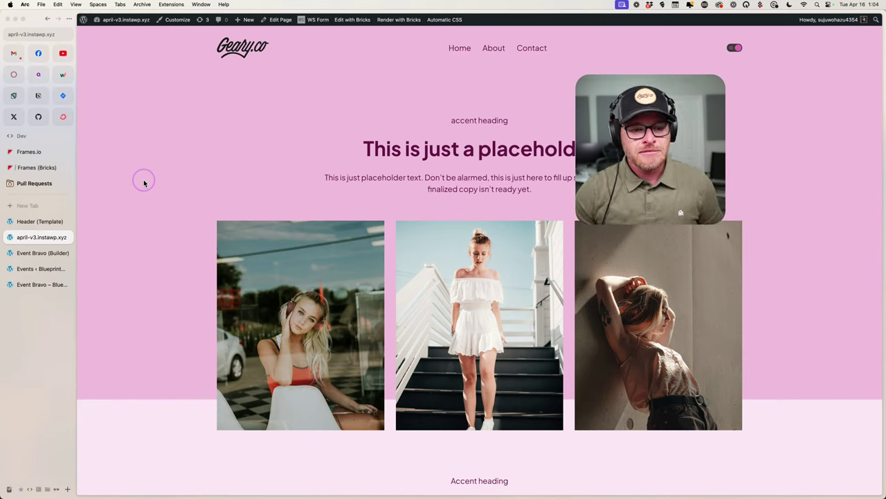
pyautogui.scroll(-1, 144, 182)
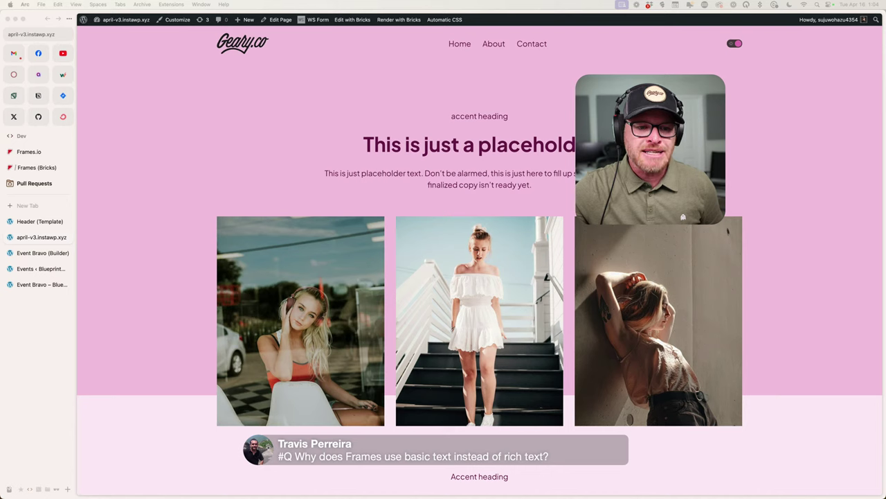
pyautogui.click(324, 36)
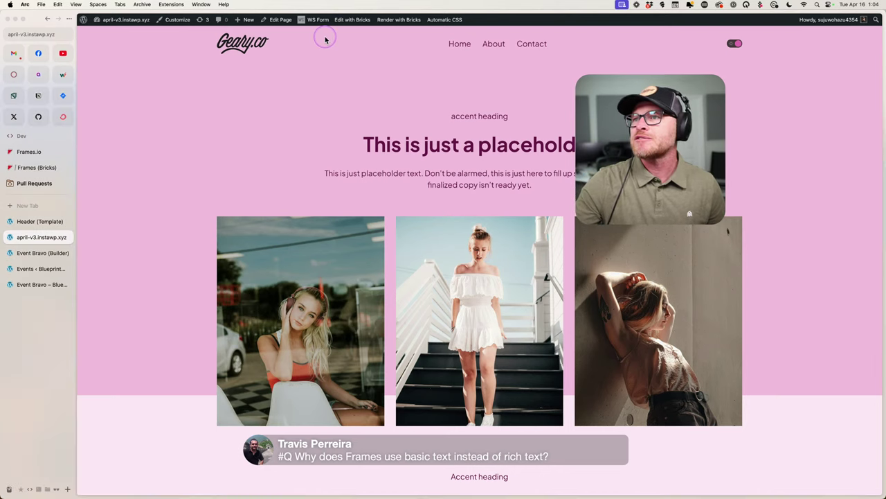
pyautogui.click(733, 44)
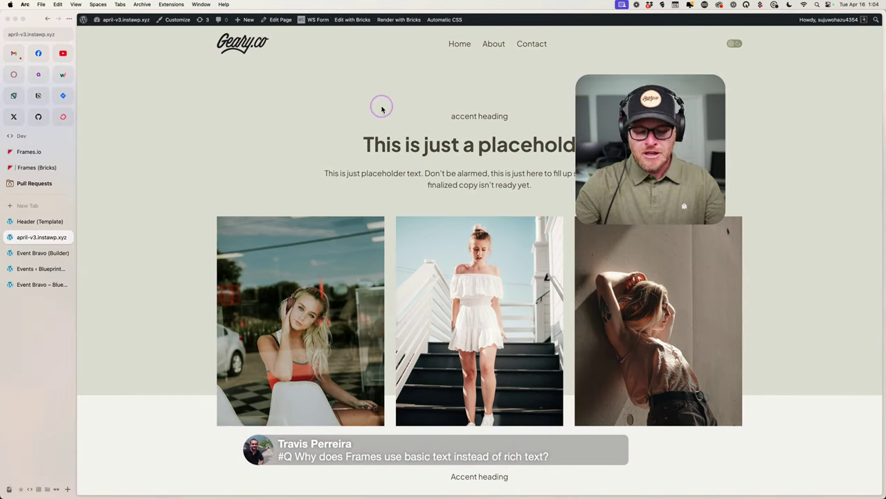
# Open the home page in Bricks and add Basic Text and Rich Text elements below the hero's Lede.
pyautogui.click(353, 19)
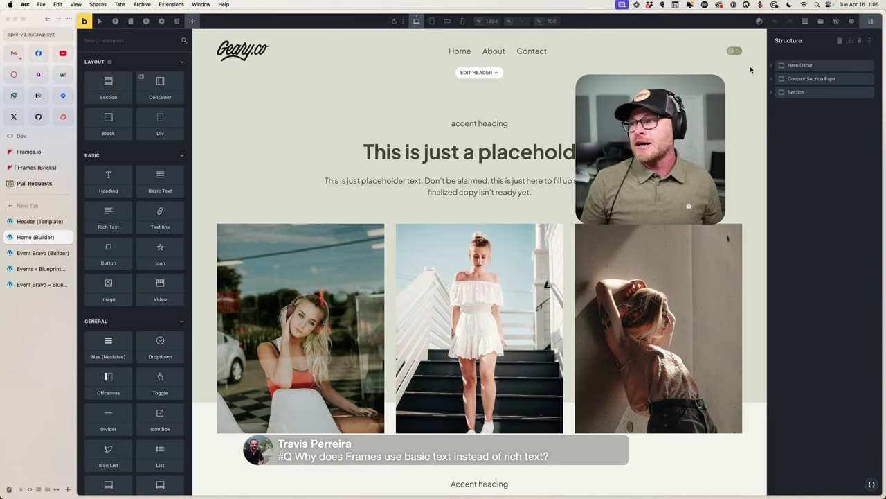
pyautogui.scroll(-1, 720, 69)
pyautogui.scroll(1, 623, 124)
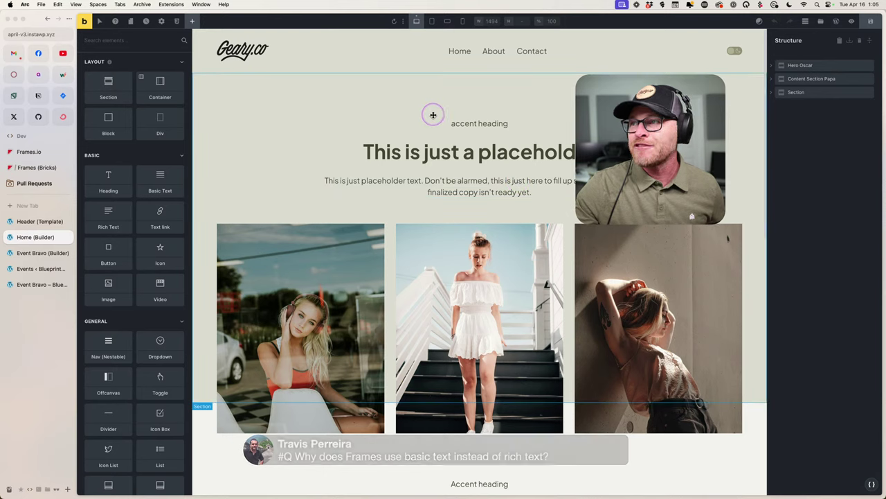
pyautogui.click(403, 114)
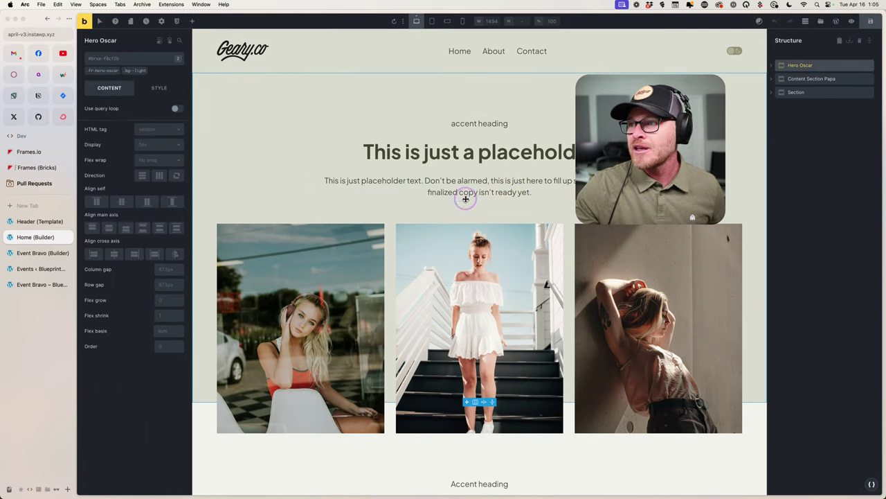
pyautogui.click(388, 186)
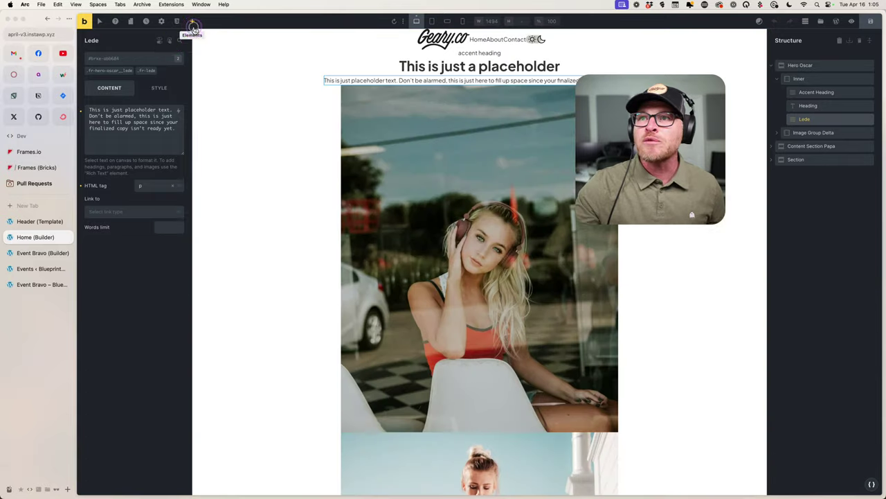
pyautogui.click(193, 23)
pyautogui.write('text')
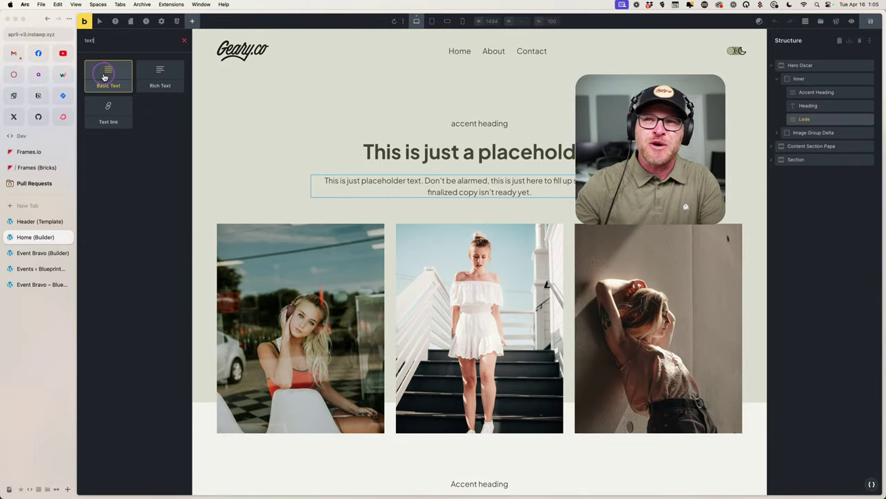
pyautogui.moveTo(104, 77); pyautogui.dragTo(506, 212)
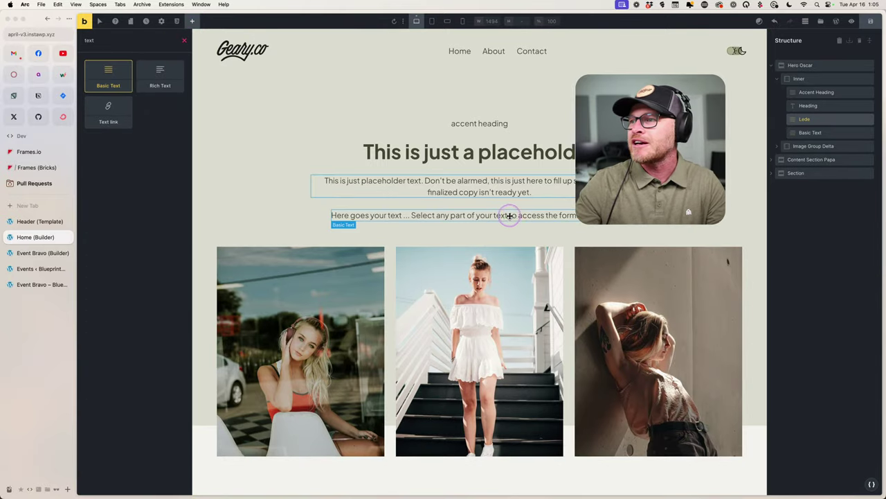
pyautogui.click(196, 23)
pyautogui.write('rich')
pyautogui.moveTo(109, 72); pyautogui.dragTo(536, 246)
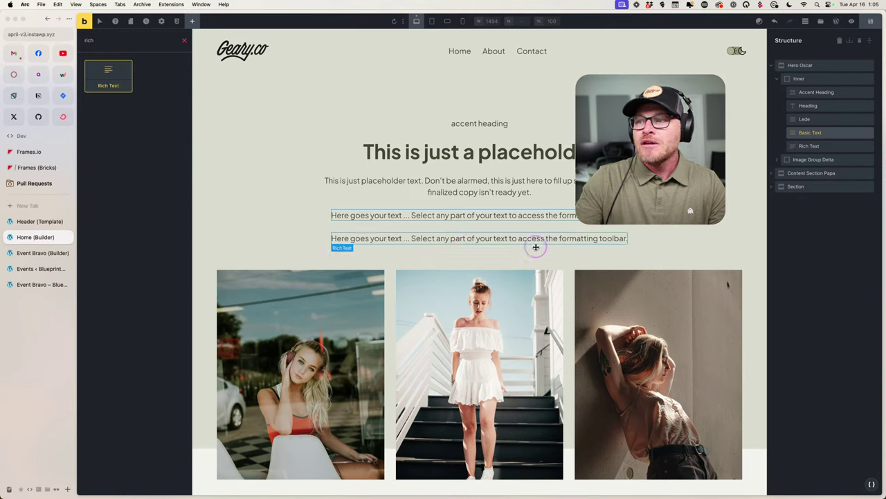
# Set the Basic Text element's HTML tag to p and focus the Rich Text content editor.
pyautogui.click(433, 218)
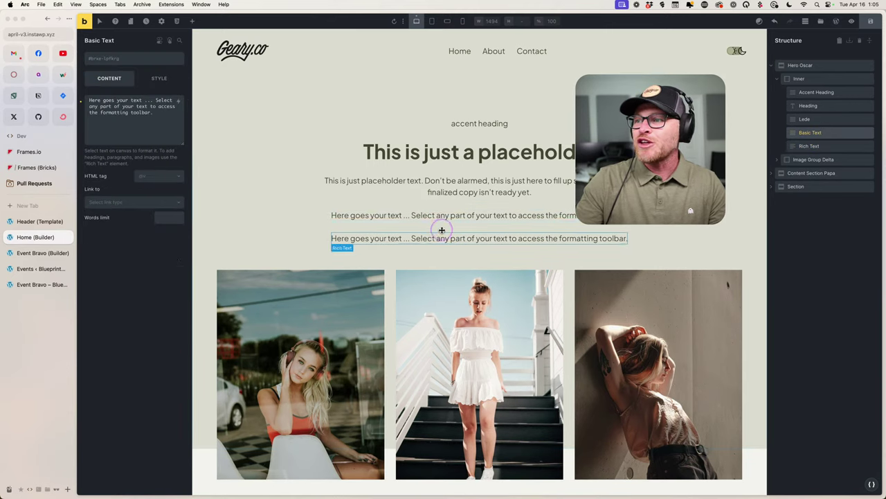
pyautogui.click(442, 234)
pyautogui.click(445, 215)
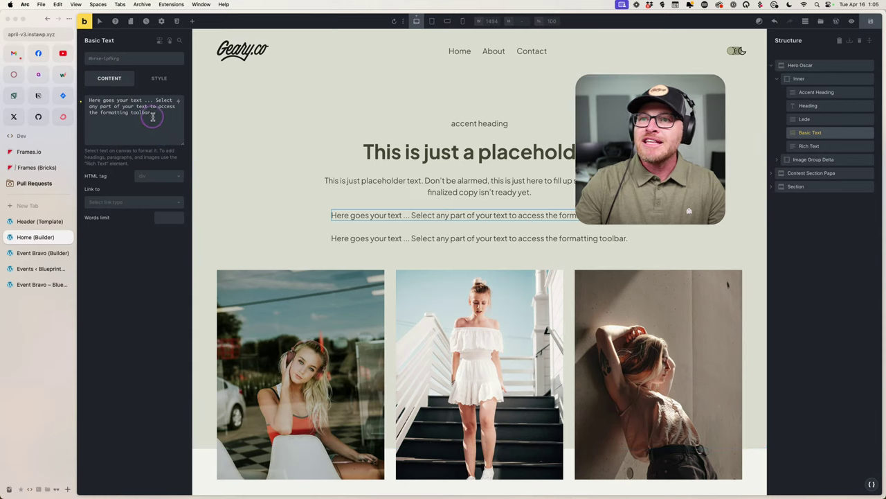
pyautogui.moveTo(153, 114); pyautogui.dragTo(92, 99)
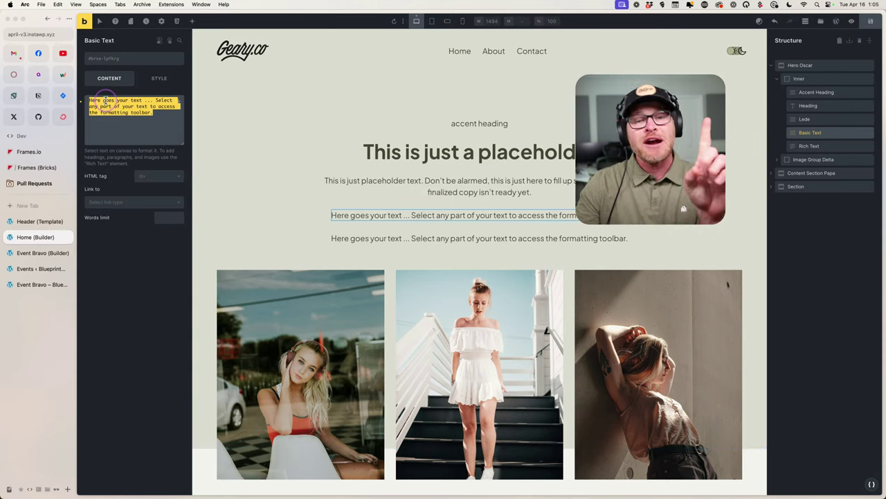
pyautogui.click(150, 176)
pyautogui.click(147, 195)
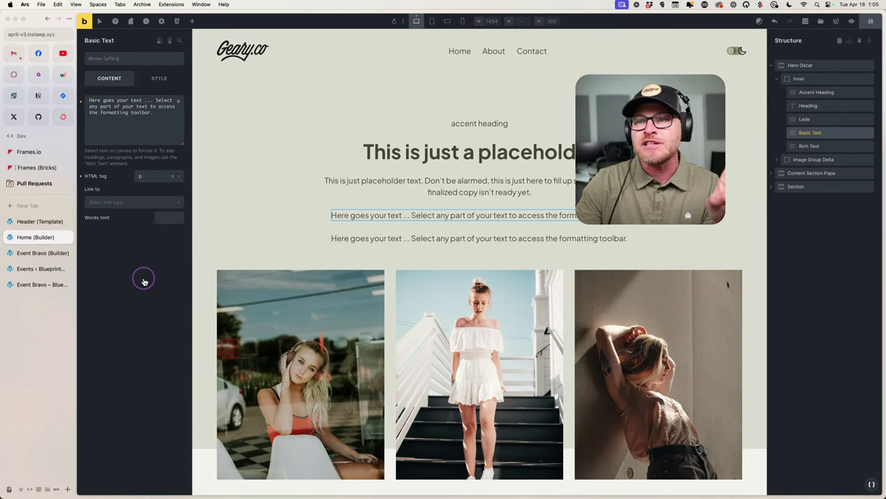
pyautogui.click(409, 238)
pyautogui.click(449, 211)
pyautogui.click(439, 239)
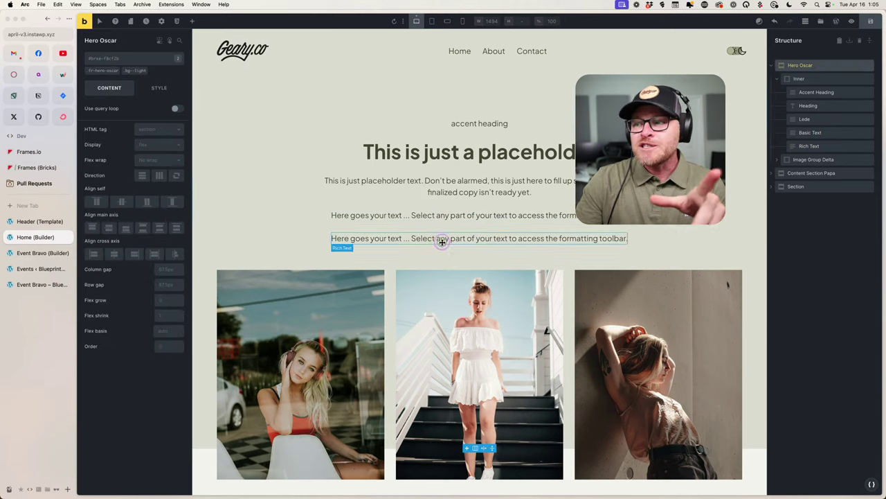
pyautogui.click(110, 198)
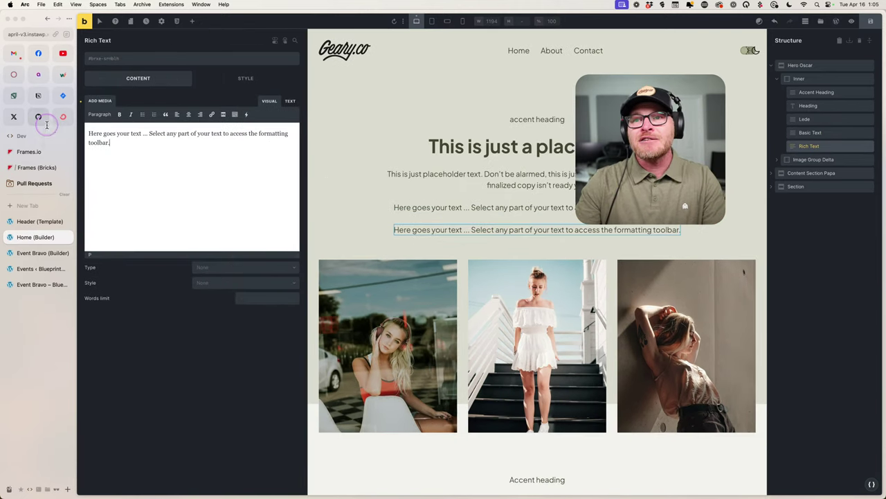
# Paste four more placeholder paragraphs into the Rich Text, make the second a Heading 2, and save.
pyautogui.hotkey('ctrl', 'v')
pyautogui.hotkey('ctrl', 'v')
pyautogui.hotkey('ctrl', 'v')
pyautogui.hotkey('ctrl', 'v')
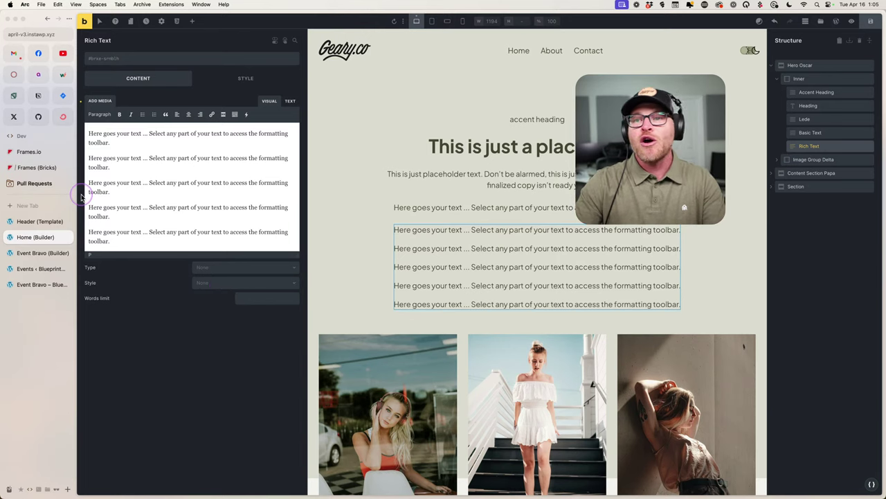
pyautogui.moveTo(115, 166); pyautogui.dragTo(87, 157)
pyautogui.click(99, 114)
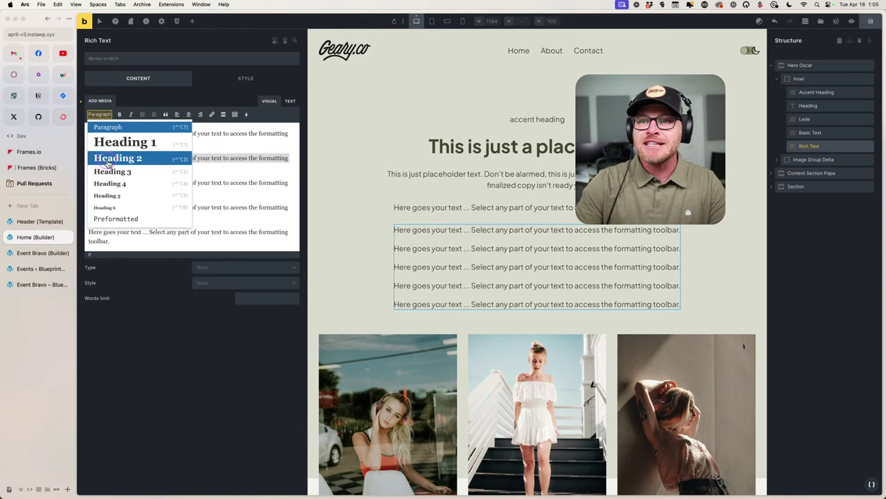
pyautogui.click(118, 158)
pyautogui.click(870, 21)
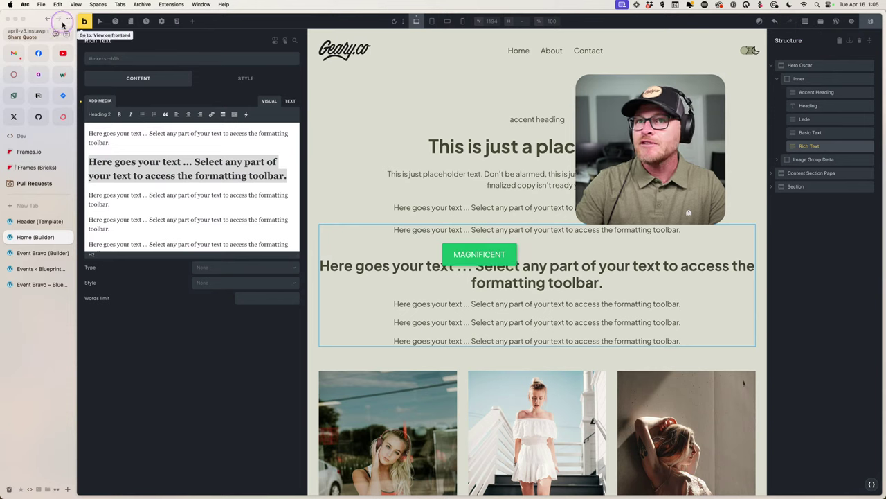
pyautogui.click(41, 253)
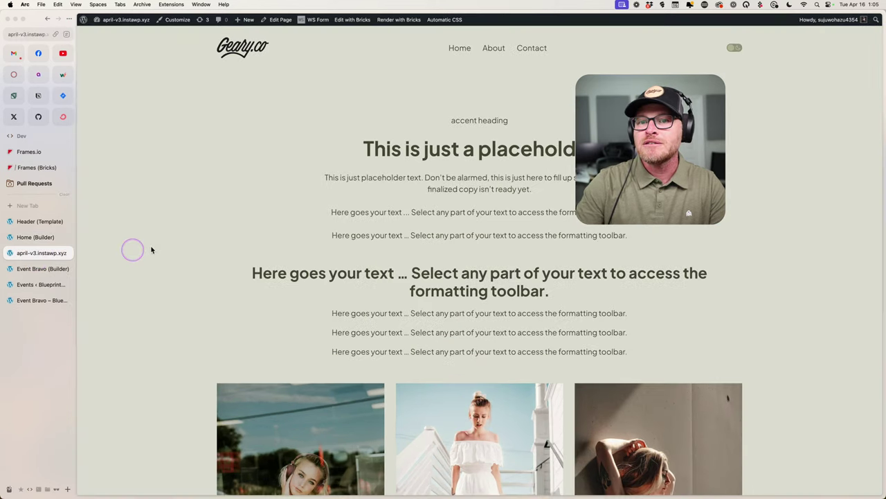
# Inspect the live text block's markup, expanding div.brxe-text, then return to the Home builder tab.
pyautogui.scroll(-4, 499, 179)
pyautogui.rightClick(488, 123)
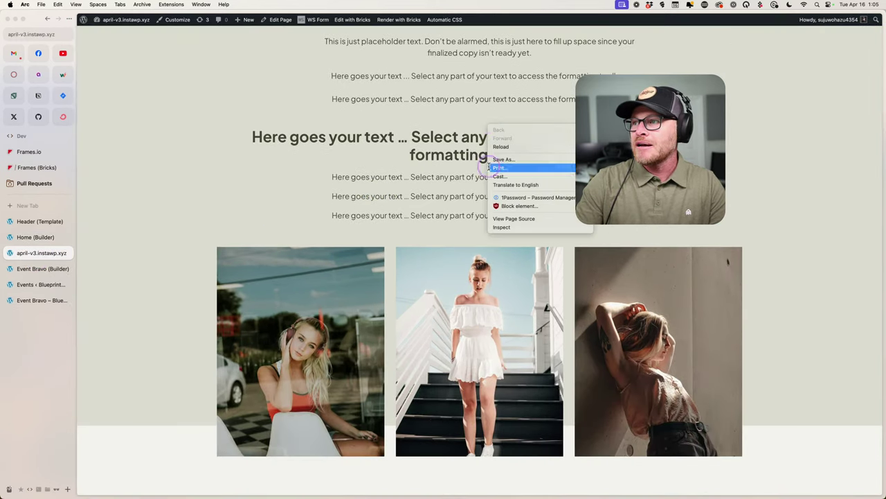
pyautogui.click(446, 268)
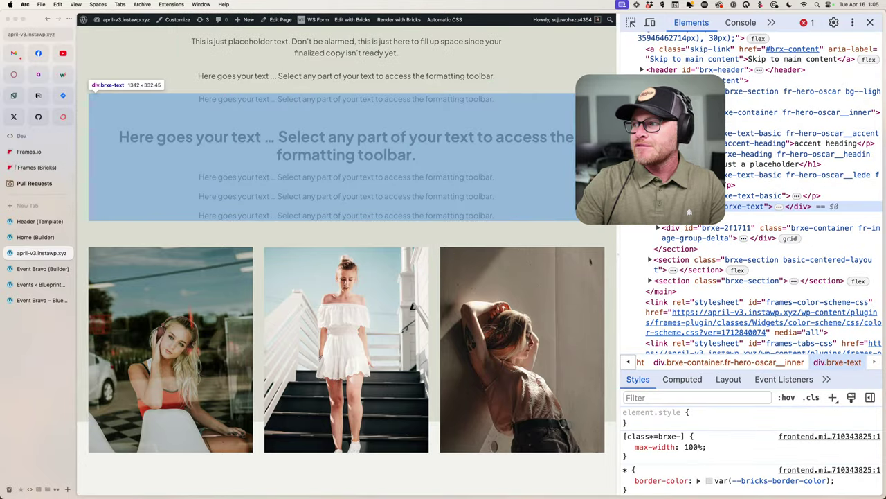
pyautogui.press('Right')
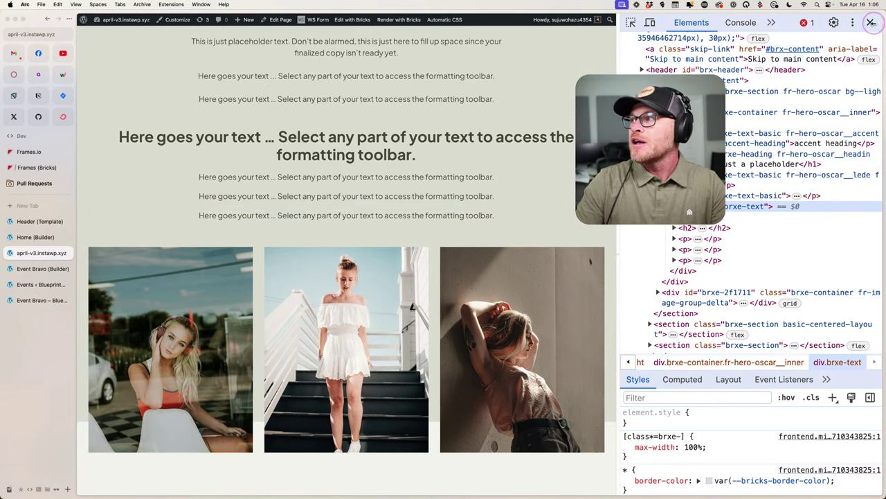
pyautogui.click(871, 23)
pyautogui.click(41, 237)
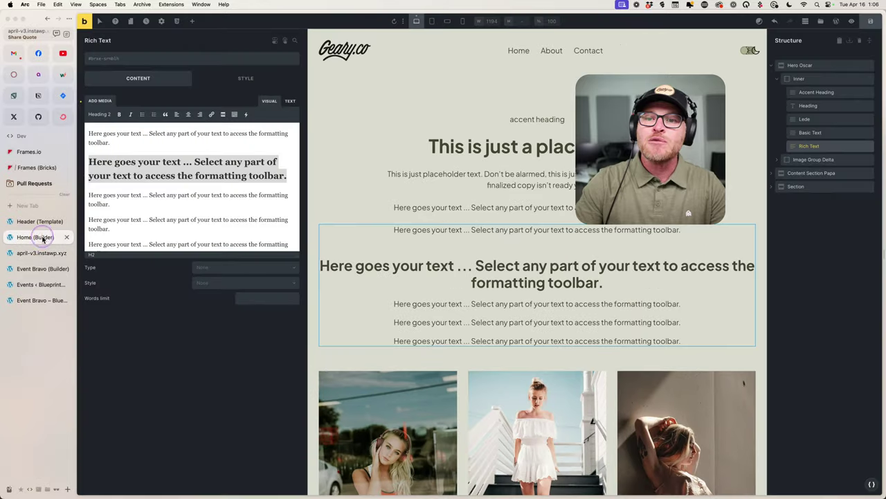
# Delete the Rich Text and Basic Text elements from the hero.
pyautogui.click(477, 207)
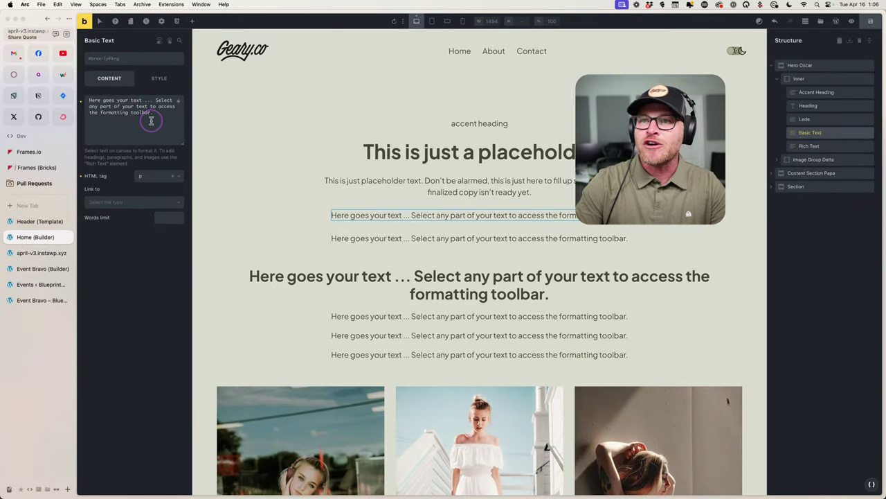
pyautogui.click(470, 235)
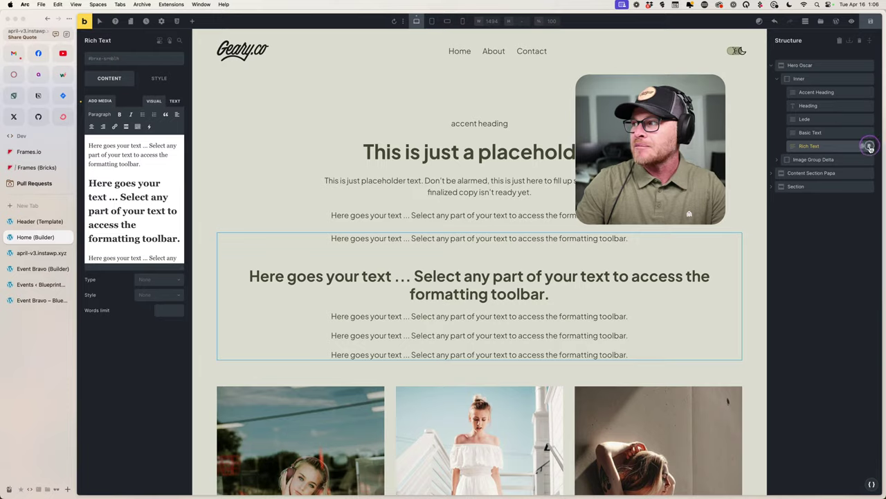
pyautogui.click(870, 147)
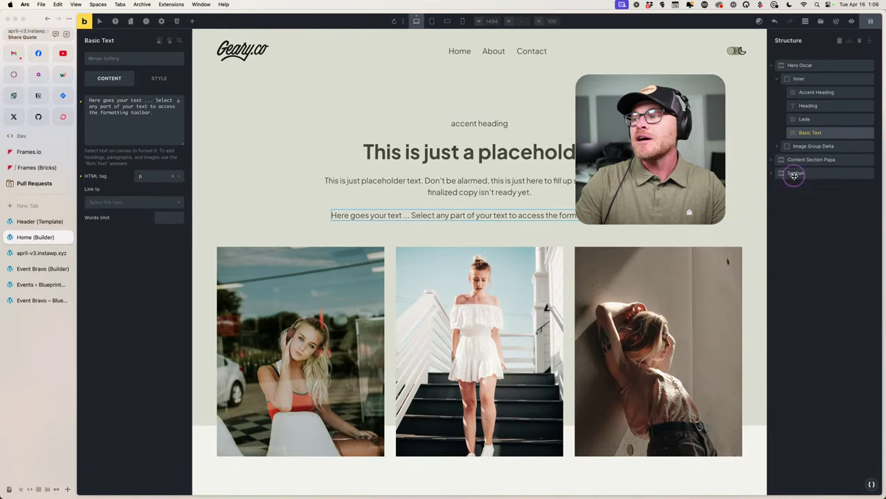
pyautogui.click(870, 132)
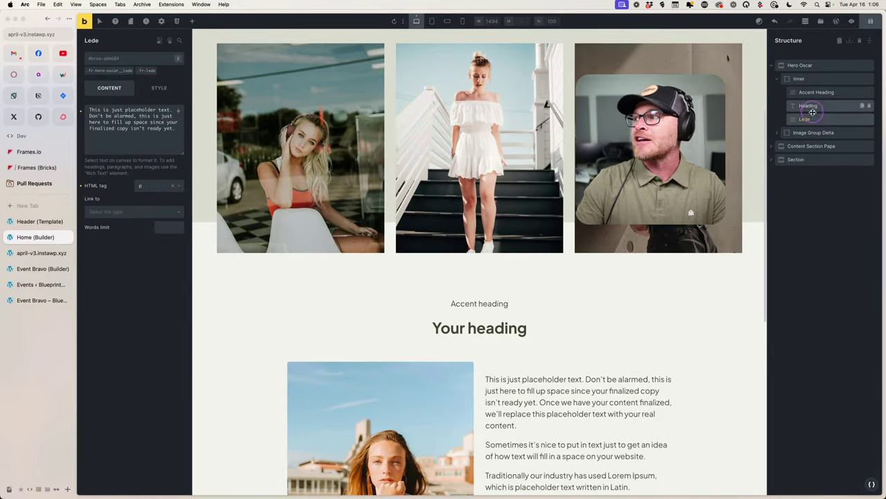
# Select the Lede paragraph and all of its text content.
pyautogui.moveTo(812, 111); pyautogui.dragTo(411, 144)
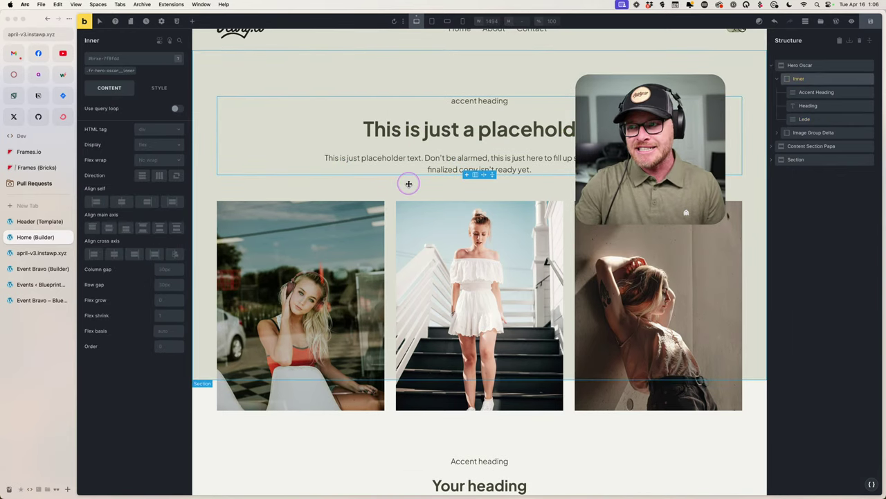
pyautogui.click(479, 158)
pyautogui.click(162, 139)
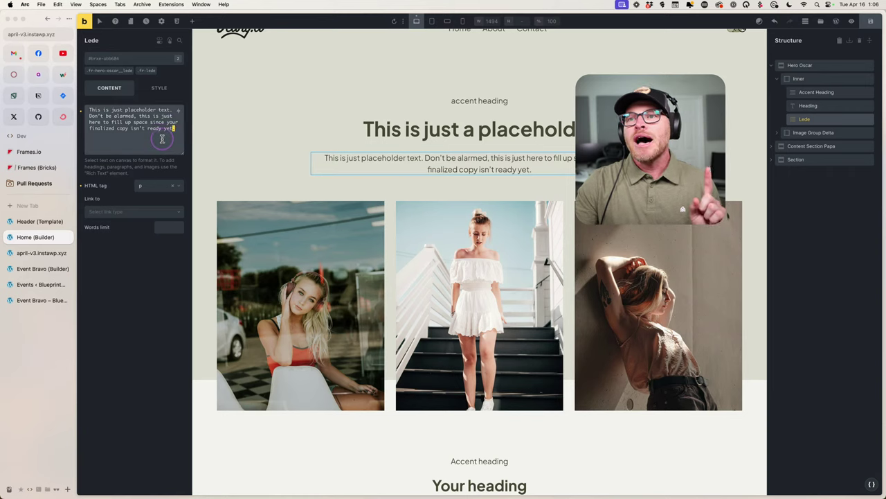
pyautogui.press('super+a')
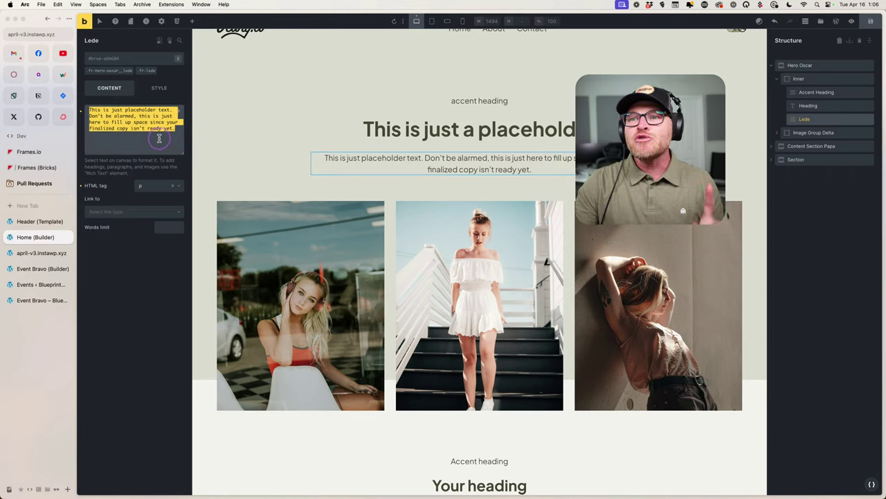
# Delete the Lede paragraph and add a Rich Text element (searched 'ric') under the hero Heading.
pyautogui.click(869, 121)
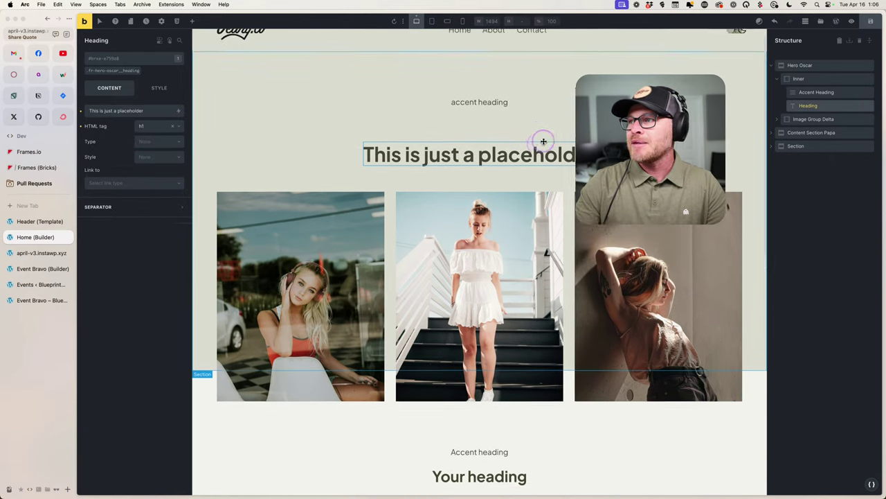
pyautogui.click(532, 164)
pyautogui.click(192, 22)
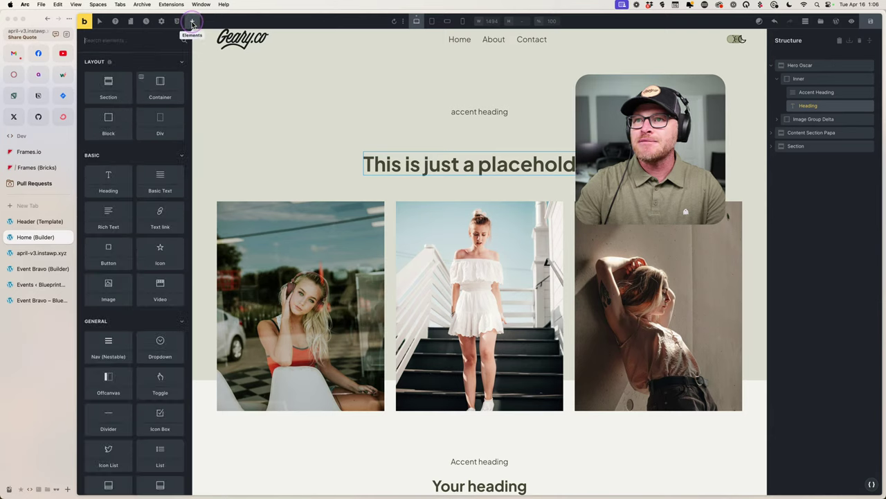
pyautogui.write('ric')
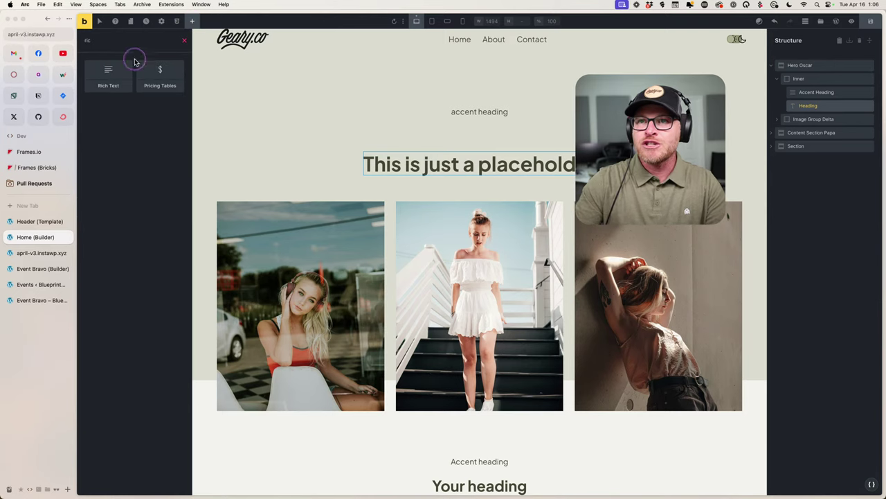
pyautogui.moveTo(108, 76); pyautogui.dragTo(293, 192)
# Empty the Rich Text content to its placeholder, then start a new tab for websiteipsum.com.
pyautogui.click(139, 167)
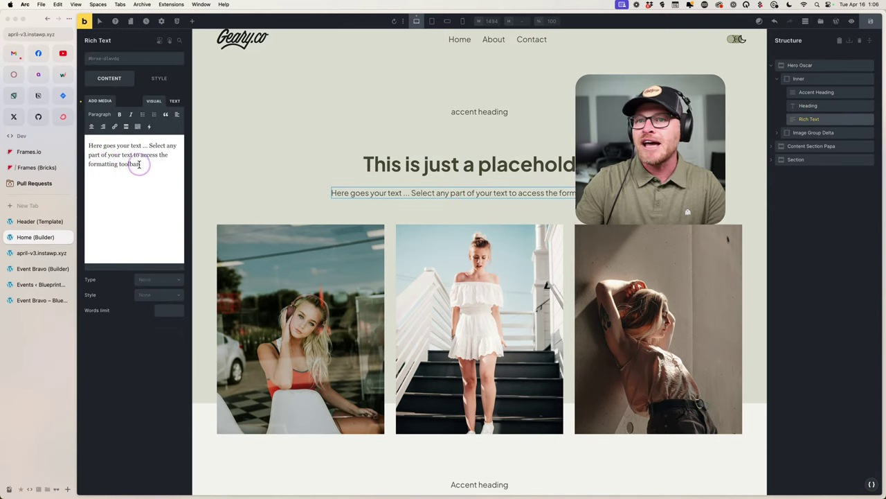
pyautogui.press('super+a')
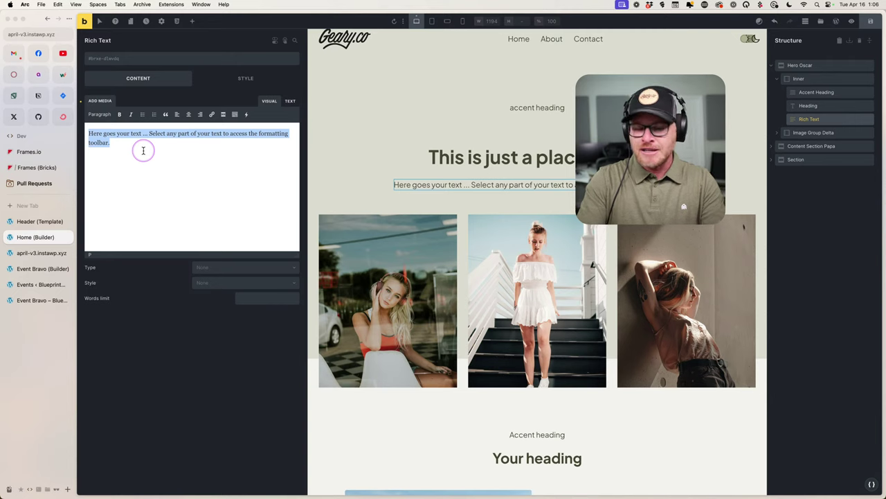
pyautogui.write('@ii')
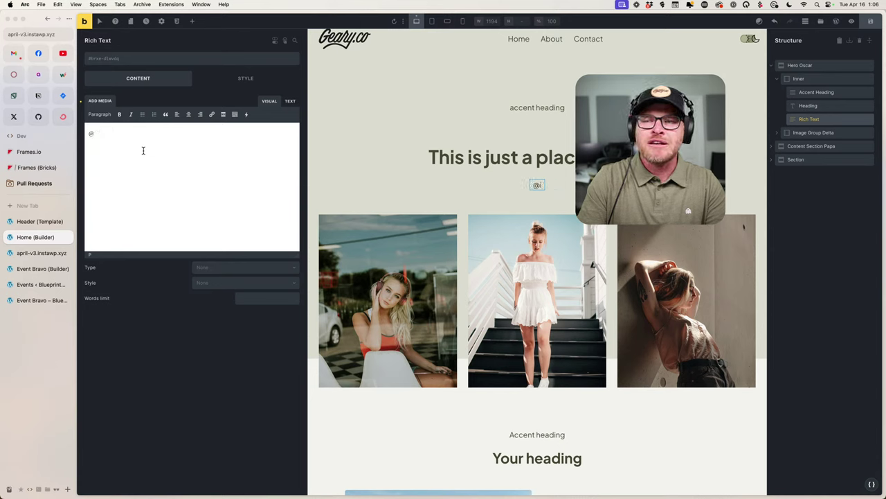
pyautogui.press('BackSpace')
pyautogui.press('BackSpace')
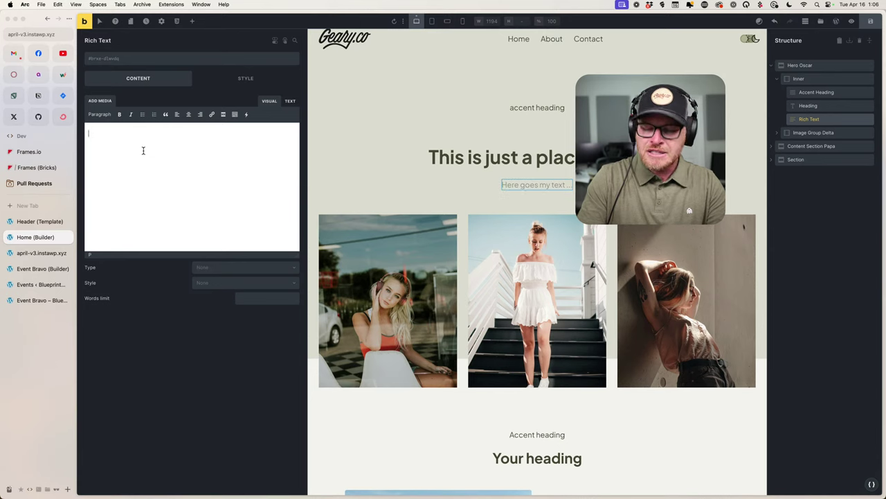
pyautogui.write('1')
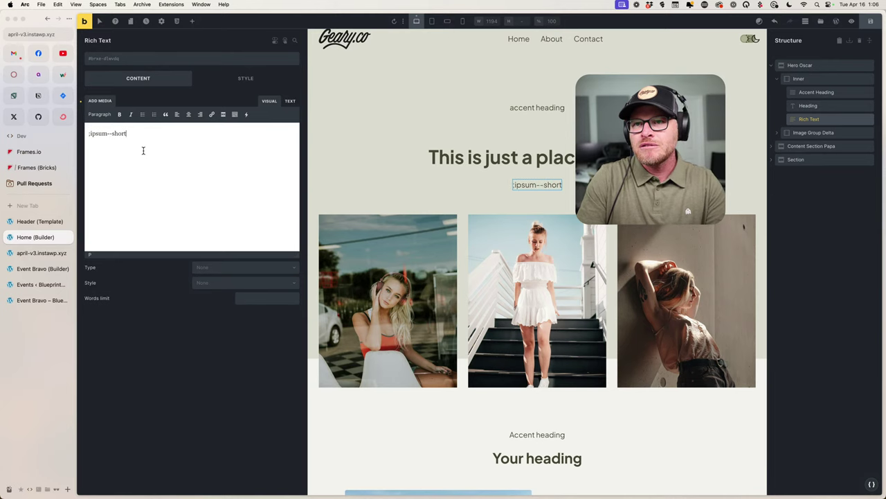
pyautogui.press('super+a')
pyautogui.press('BackSpace')
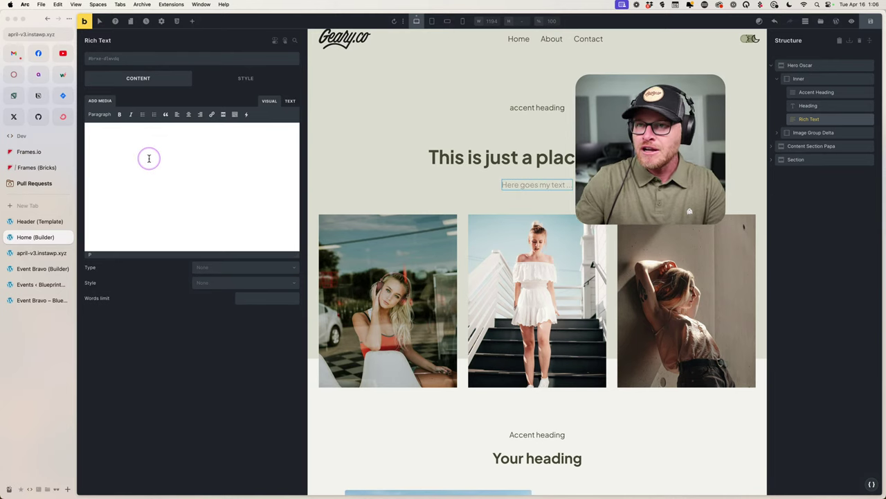
pyautogui.press('super+t')
pyautogui.write('website')
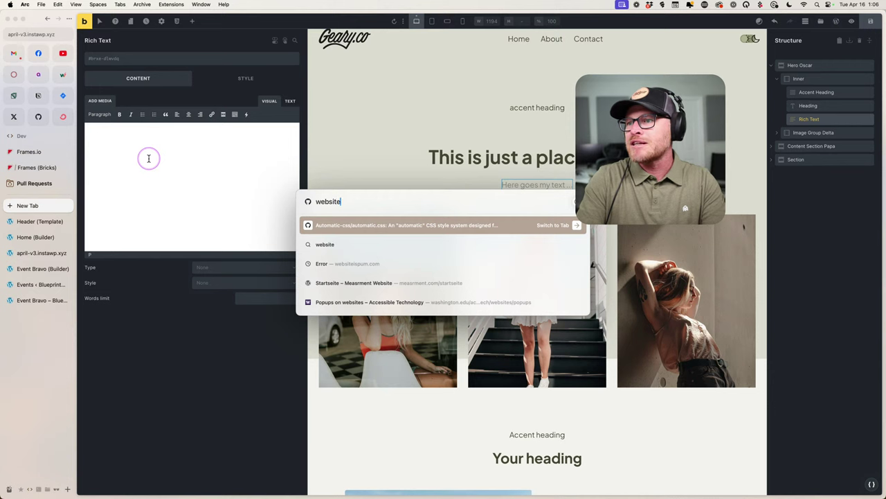
pyautogui.write('ipsum.copm')
# Copy the opening Website Ipsum sentences and paste them into the hero's Rich Text.
pyautogui.press('Return')
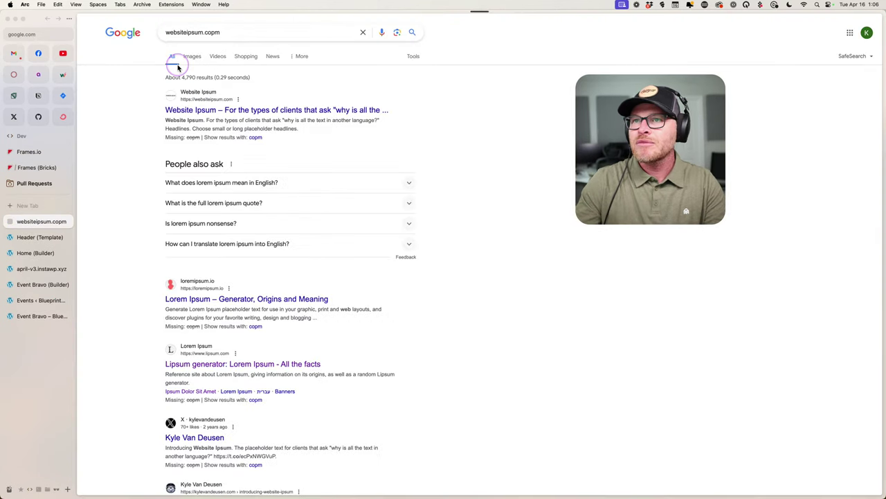
pyautogui.click(236, 109)
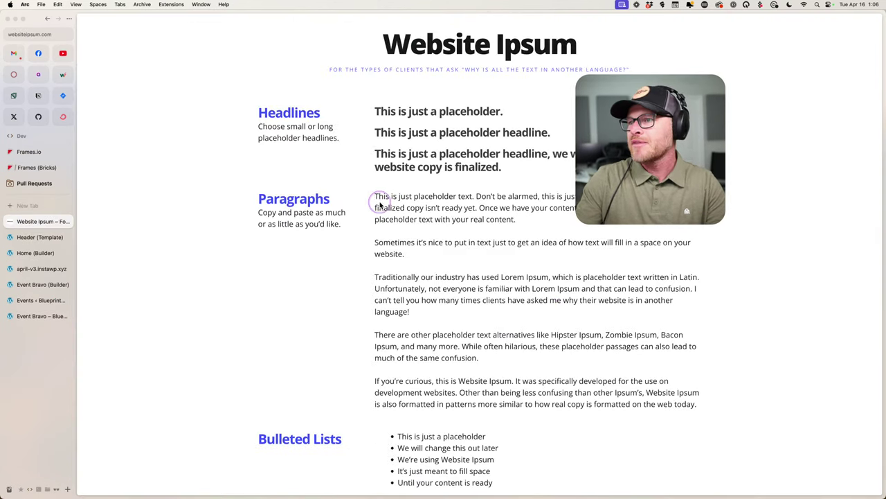
pyautogui.moveTo(380, 203); pyautogui.dragTo(467, 207)
pyautogui.press('super+c')
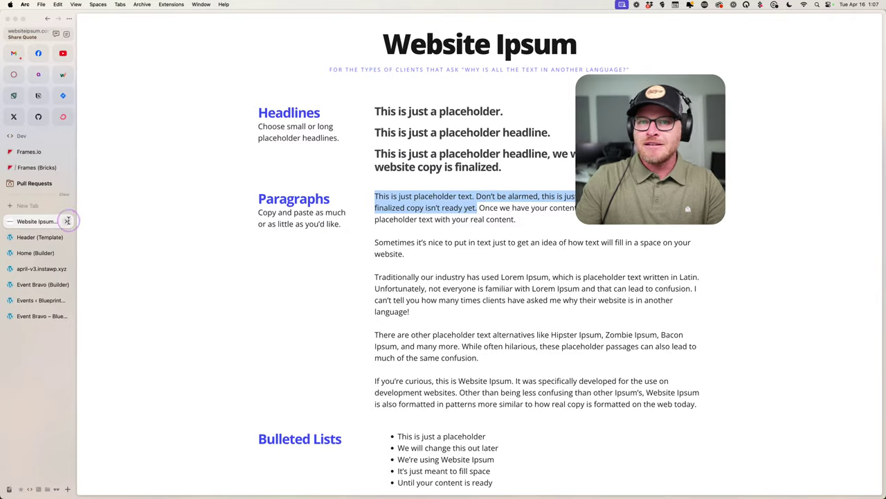
pyautogui.click(35, 252)
pyautogui.click(164, 169)
pyautogui.press('super+v')
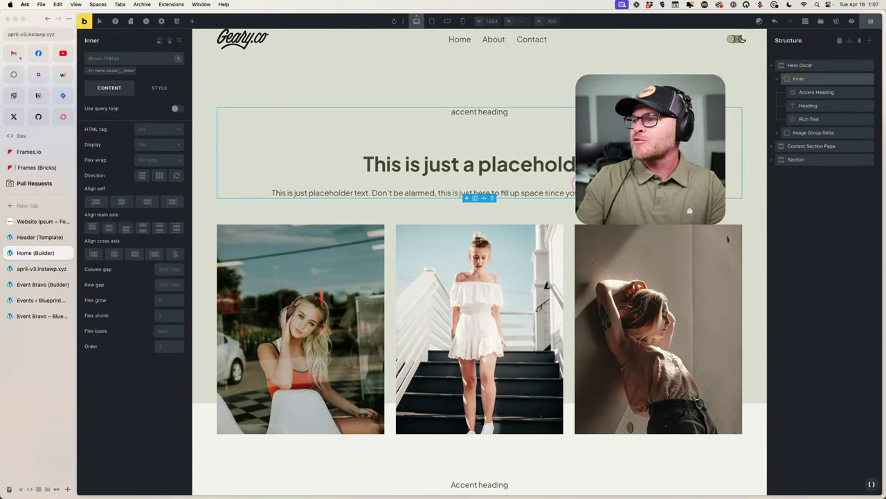
# Apply the fr-hero-oscar__lede class to the hero Rich Text, then return to Website Ipsum.
pyautogui.click(134, 59)
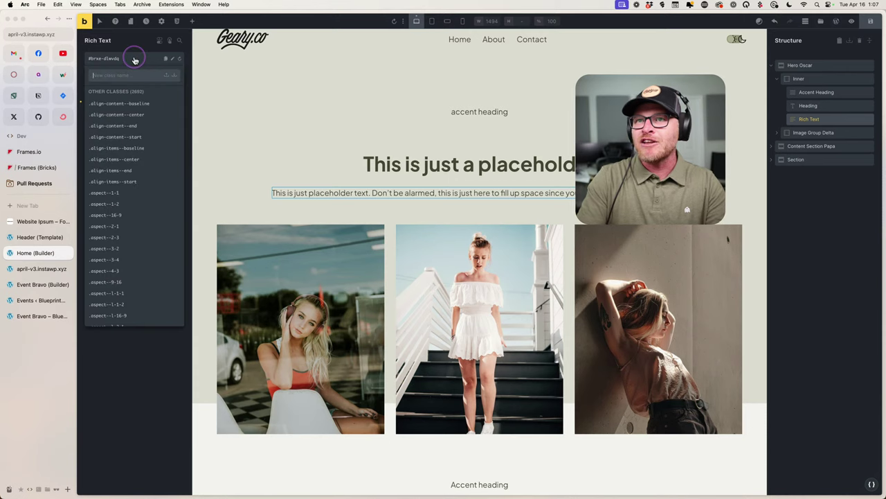
pyautogui.scroll(-5, 133, 59)
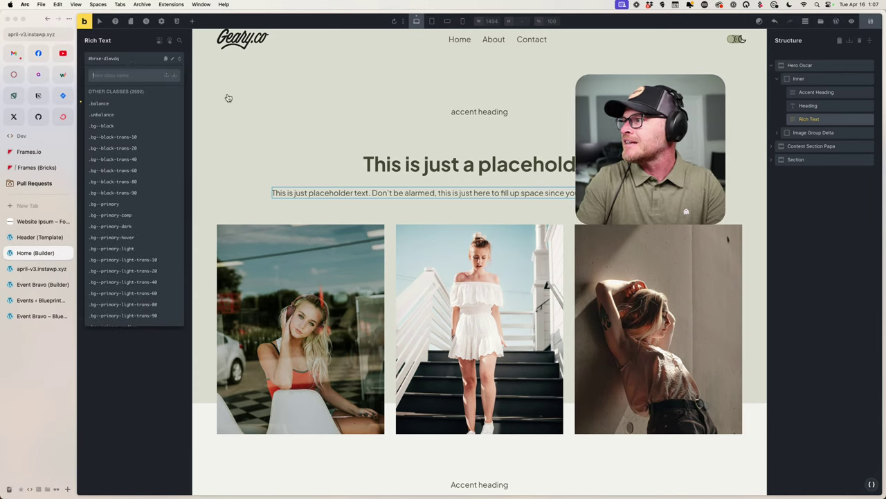
pyautogui.click(841, 78)
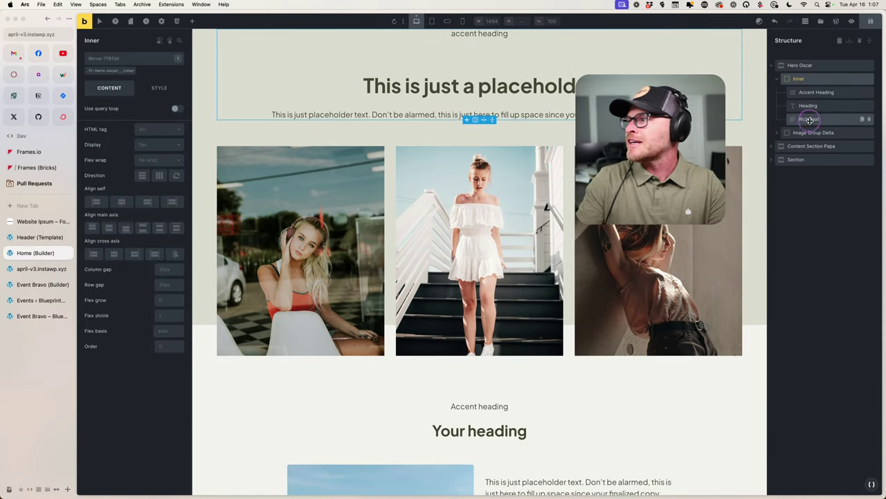
pyautogui.click(806, 119)
pyautogui.click(128, 59)
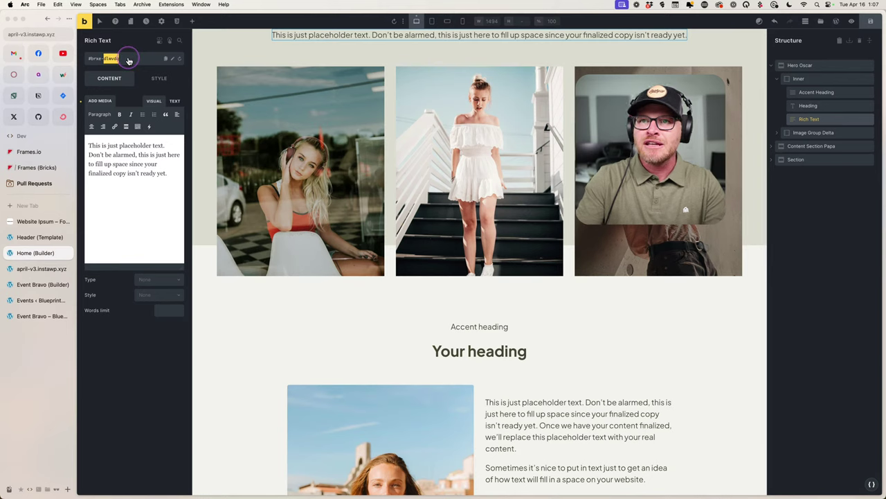
pyautogui.click(143, 62)
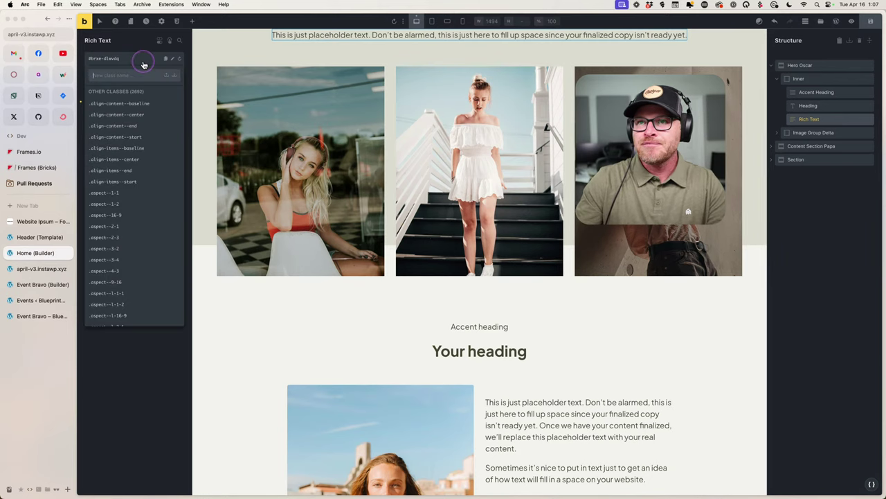
pyautogui.press('super+v')
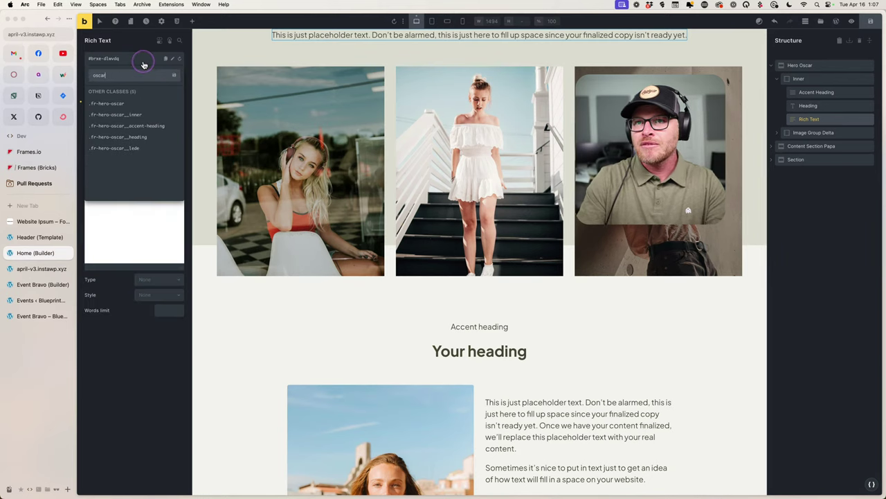
pyautogui.click(128, 150)
pyautogui.scroll(5, 439, 201)
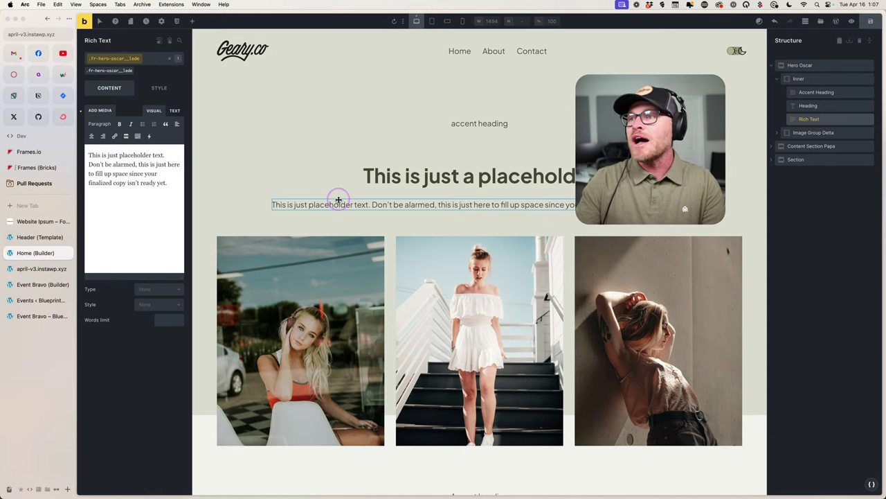
pyautogui.click(34, 221)
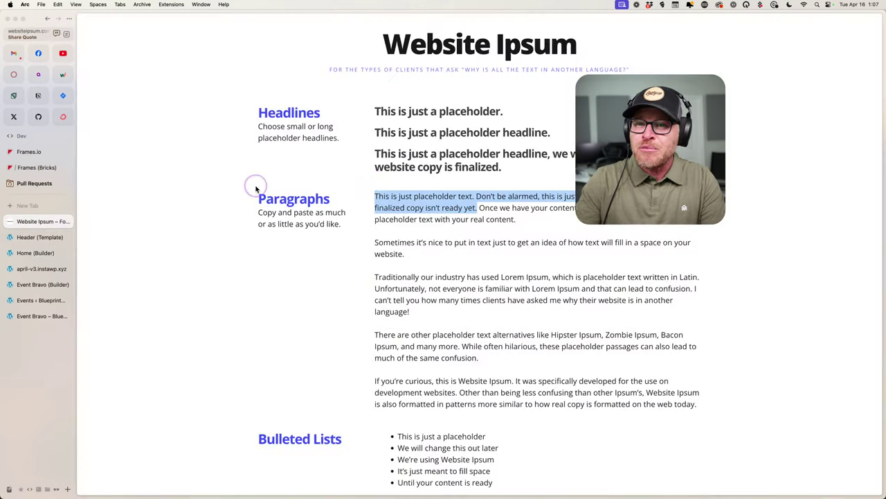
# Copy several Website Ipsum paragraphs and paste them over the Rich Text's existing text.
pyautogui.click(387, 223)
pyautogui.moveTo(374, 196); pyautogui.dragTo(709, 402)
pyautogui.click(39, 236)
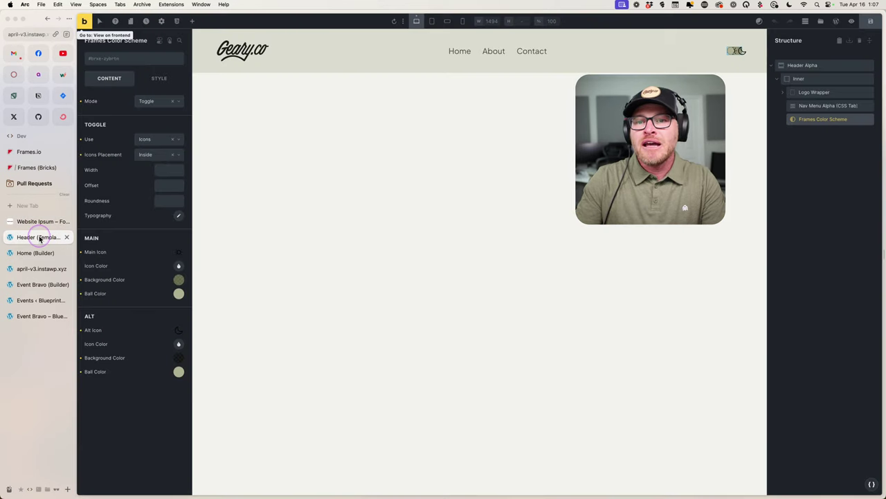
pyautogui.click(36, 252)
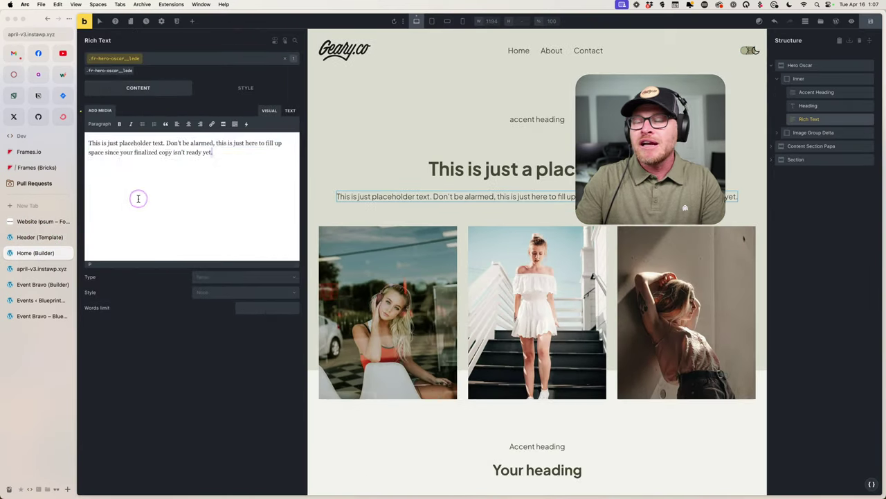
pyautogui.press('super+a')
pyautogui.write("This is just placeholder text. Don't be alarmed, this is just here to fill up space since your finalized copy isn't ready yet. Once we have your content finalized, we'll replace this placeholder text with your real content. Sometimes it's nice to put in text just to get an idea of how text will fill in a space on your website. Traditionally our industry has used Lorem Ipsum, which is placeholder text written in Latin. Unfortunately, not everyone is familiar with Lorem Ipsum and that can lead to confusion. I can't tell you how many times clients have asked me why their website is in another language! There are other placeholder text alternatives like Hipster Ipsum, Zombie Ipsum, Bacon Ipsum, and many more. While often hilarious, these placeholder passages can also lead to much of the same confusion. If you're curious, this is Website Ipsum. It was specifically developed for the use on development websites. Other than being less confusing than other Ipsum's, Website Ipsum is also formatted in patterns more similar to how real copy is formatted on the web today.")
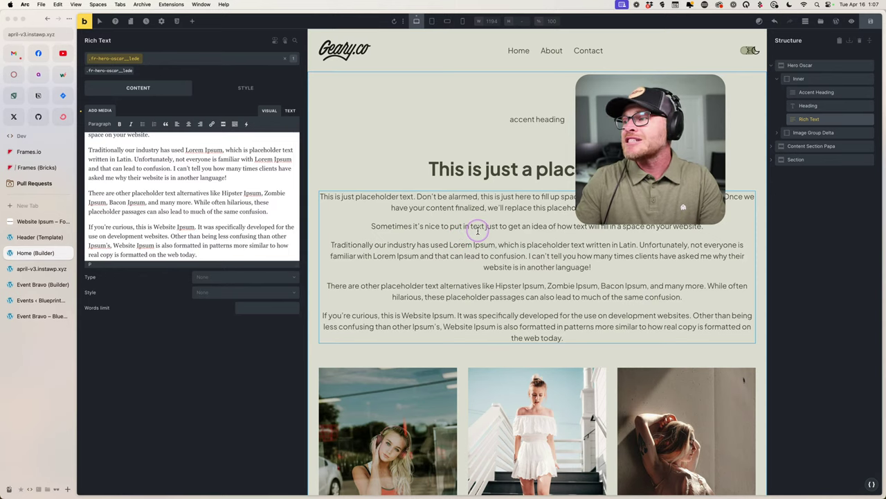
# Delete the last three pasted paragraphs, keeping two paragraphs of placeholder copy.
pyautogui.scroll(3, 204, 192)
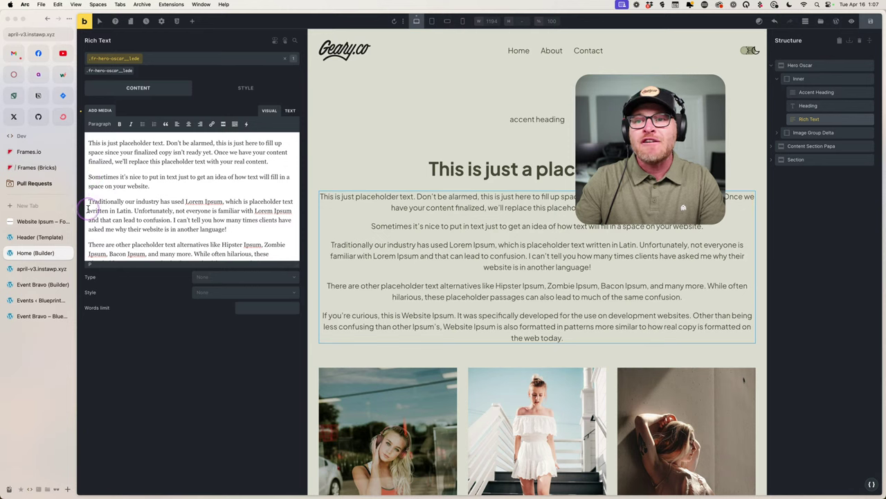
pyautogui.moveTo(89, 201); pyautogui.dragTo(252, 289)
pyautogui.press('BackSpace')
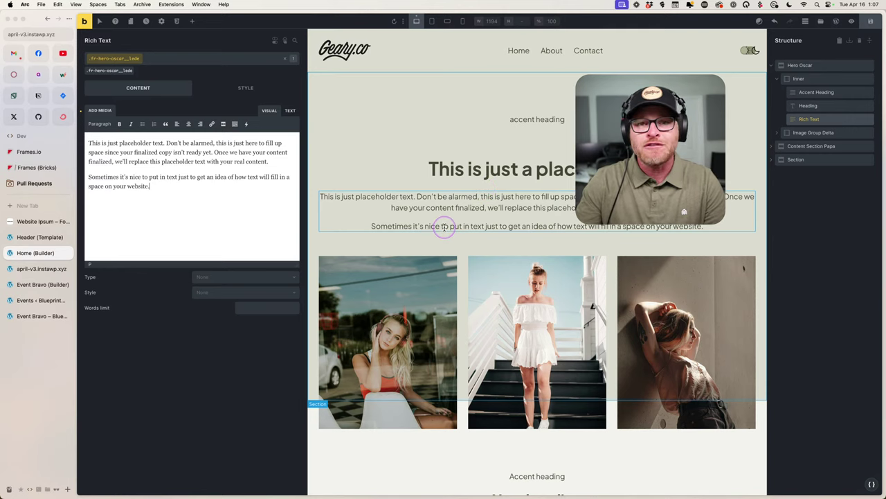
pyautogui.click(648, 229)
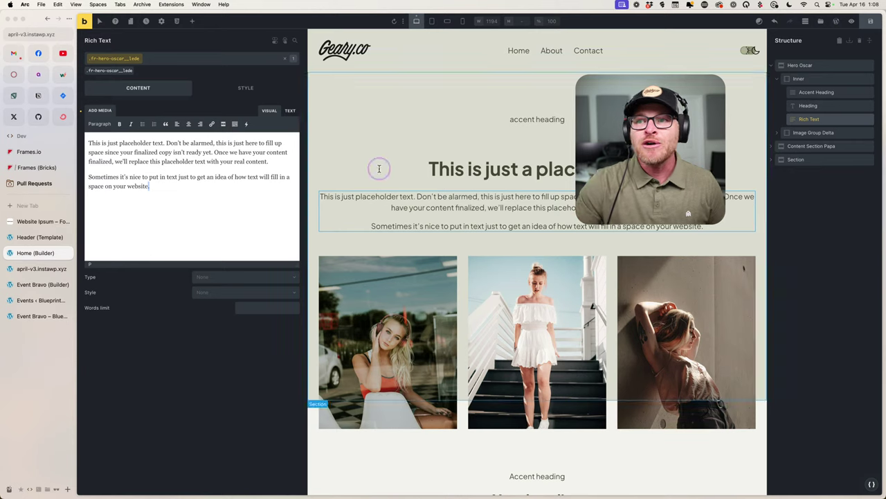
pyautogui.click(174, 175)
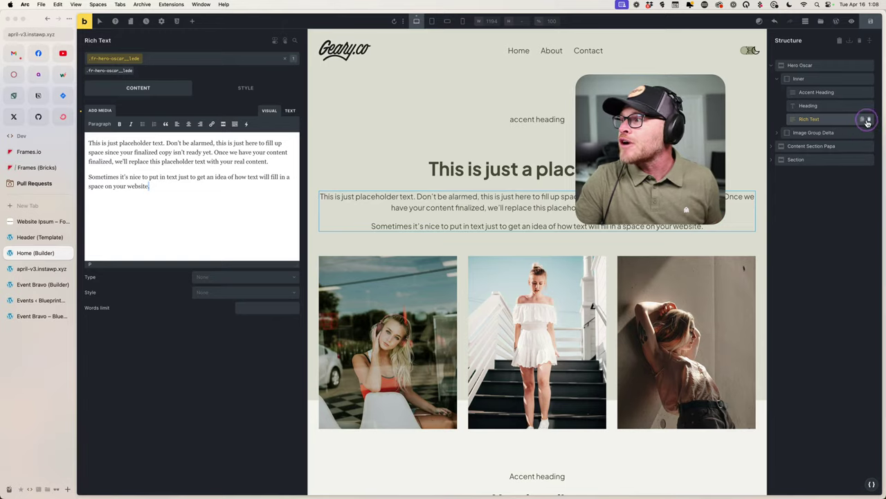
# Delete the hero's Rich Text element and rearrange the hero's text block in the structure.
pyautogui.click(868, 122)
pyautogui.click(195, 22)
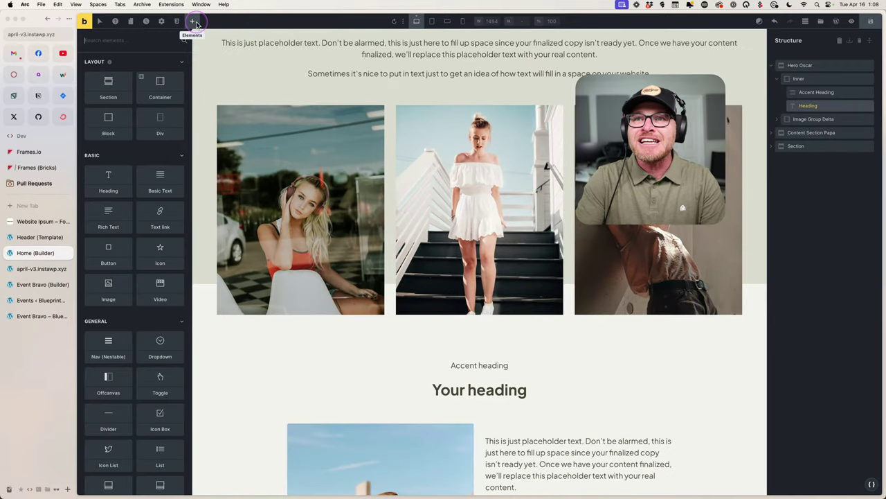
pyautogui.write('rich')
pyautogui.click(203, 59)
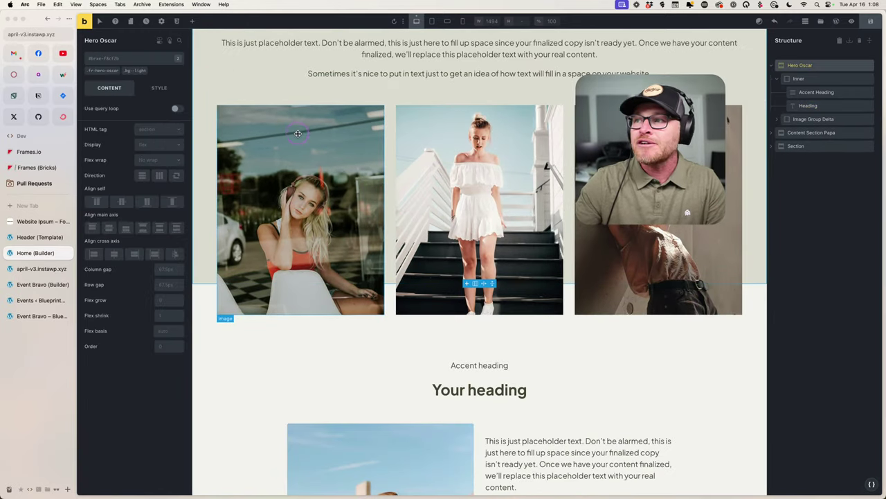
pyautogui.scroll(5, 297, 132)
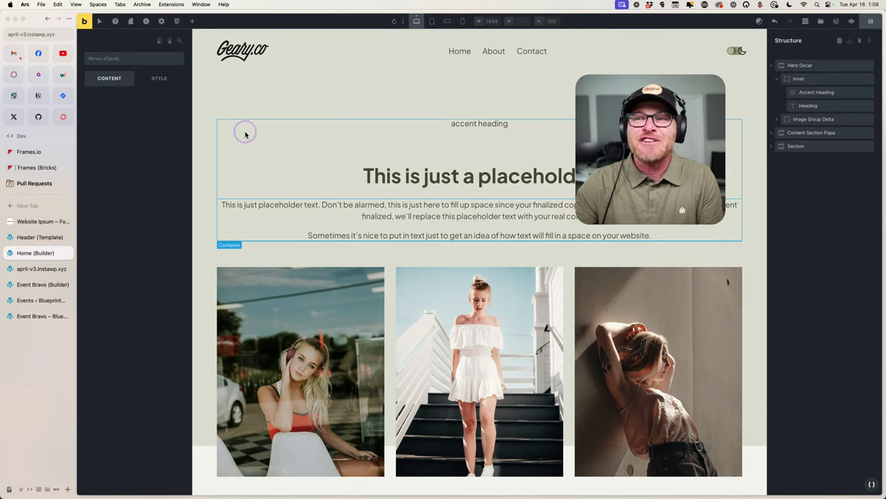
pyautogui.click(314, 173)
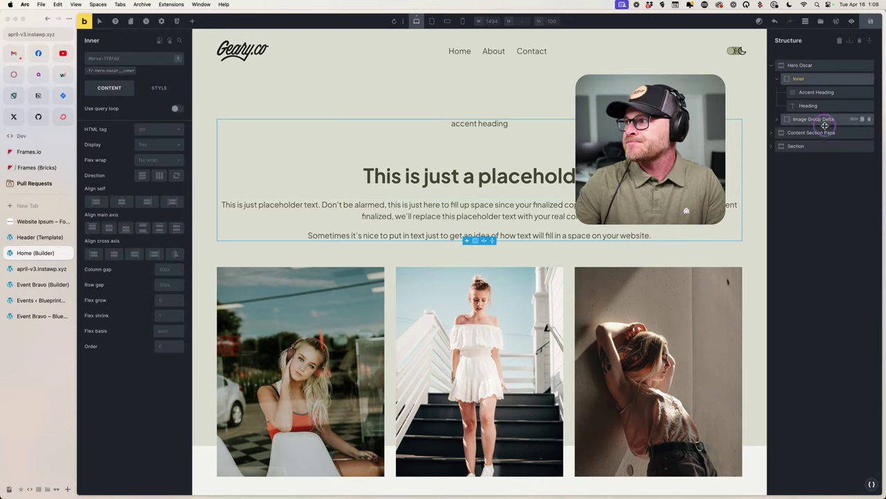
pyautogui.click(538, 236)
pyautogui.moveTo(760, 160); pyautogui.dragTo(807, 114)
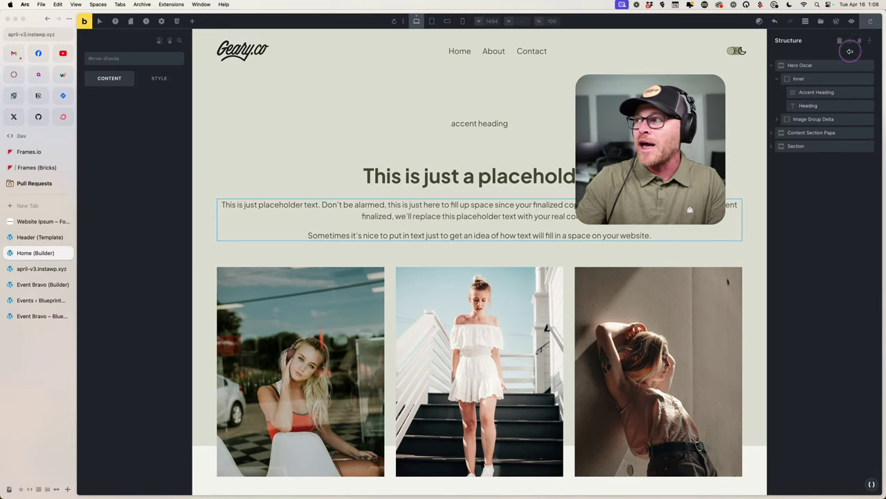
# Reload the builder and delete Hero Oscar, Content Section Papa and Section.
pyautogui.press('super+r')
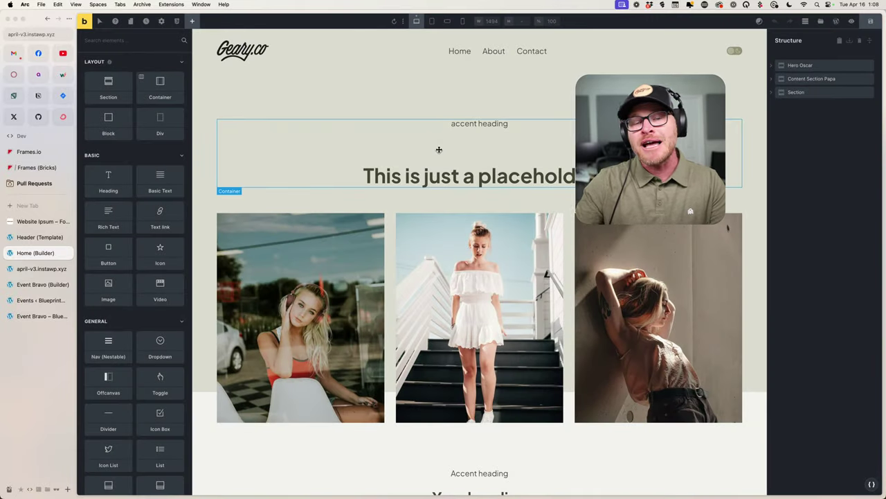
pyautogui.click(549, 146)
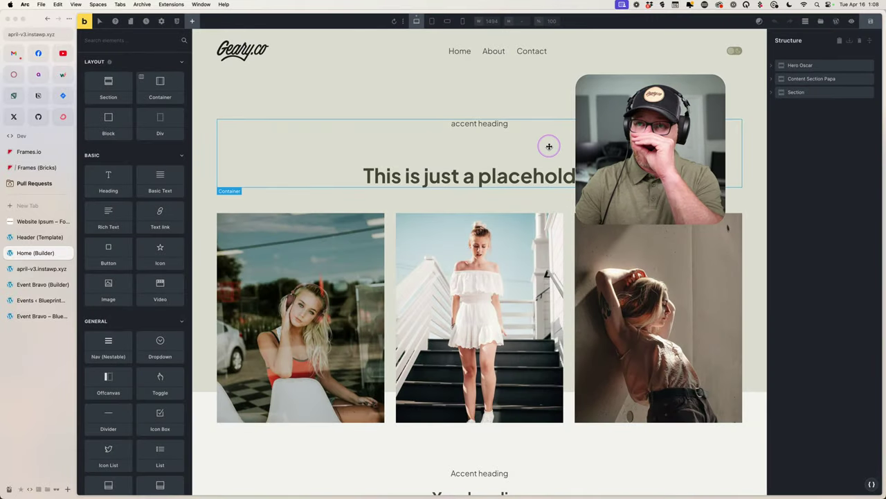
pyautogui.click(865, 65)
pyautogui.click(865, 65)
pyautogui.click(865, 65)
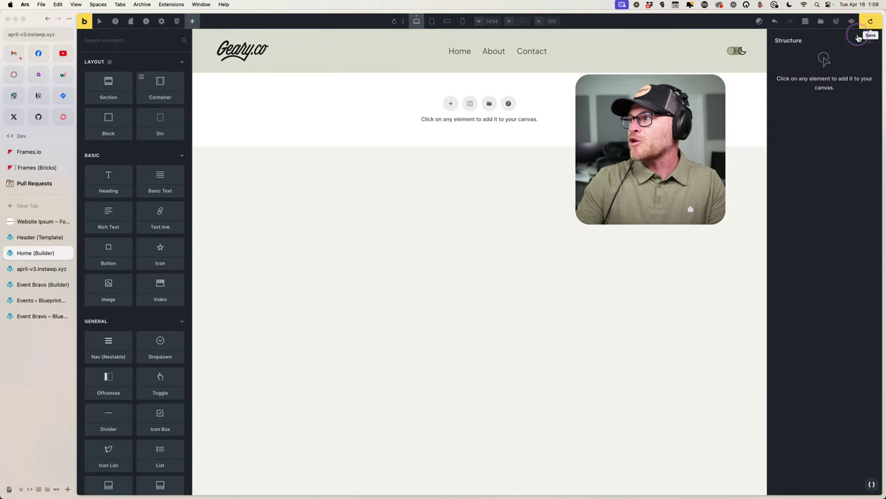
# Save the emptied Home page with its blank canvas.
pyautogui.click(858, 38)
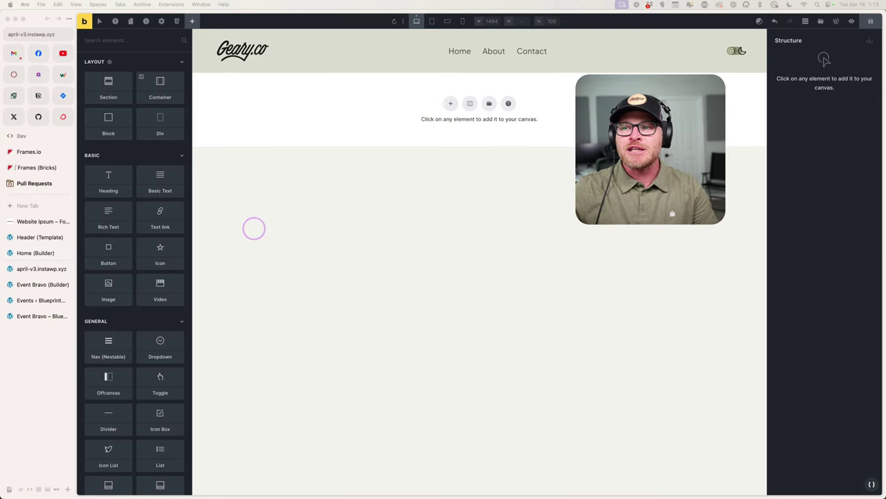
pyautogui.click(254, 228)
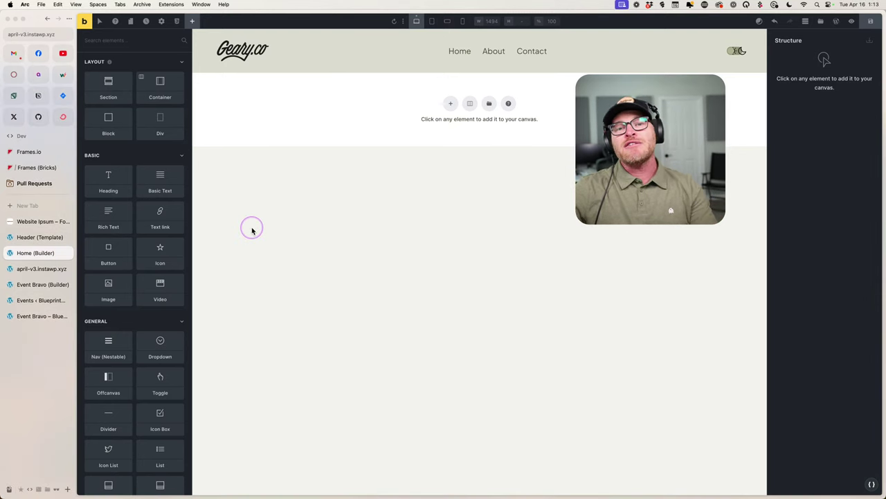